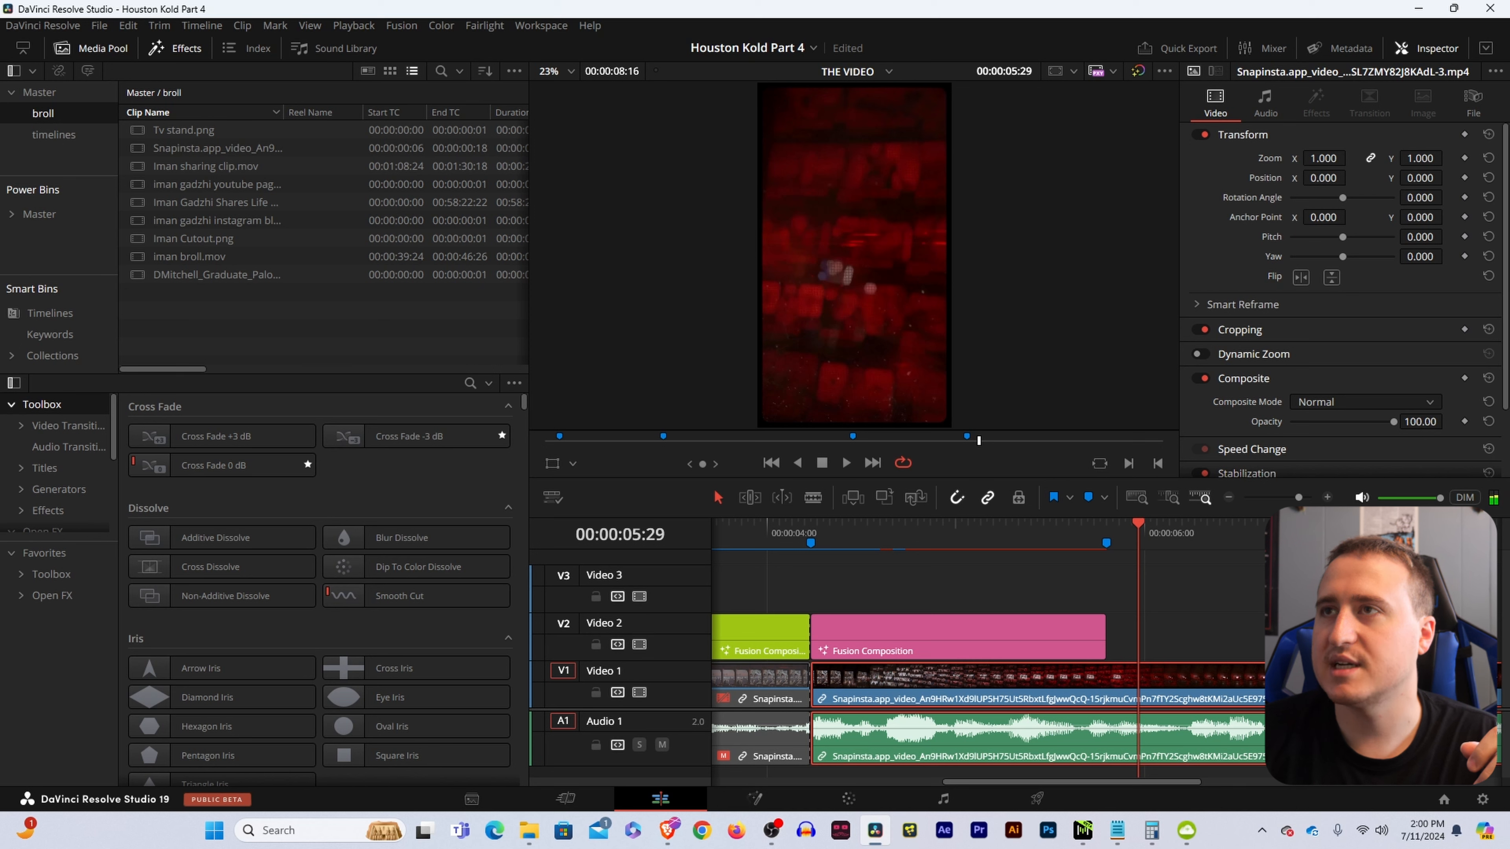
- Extend the pink Fusion composition on Video 2 to 00:00:05:29 and split it at Marker 4 (00:00:05:24)
drag(1105, 639, 1141, 619)
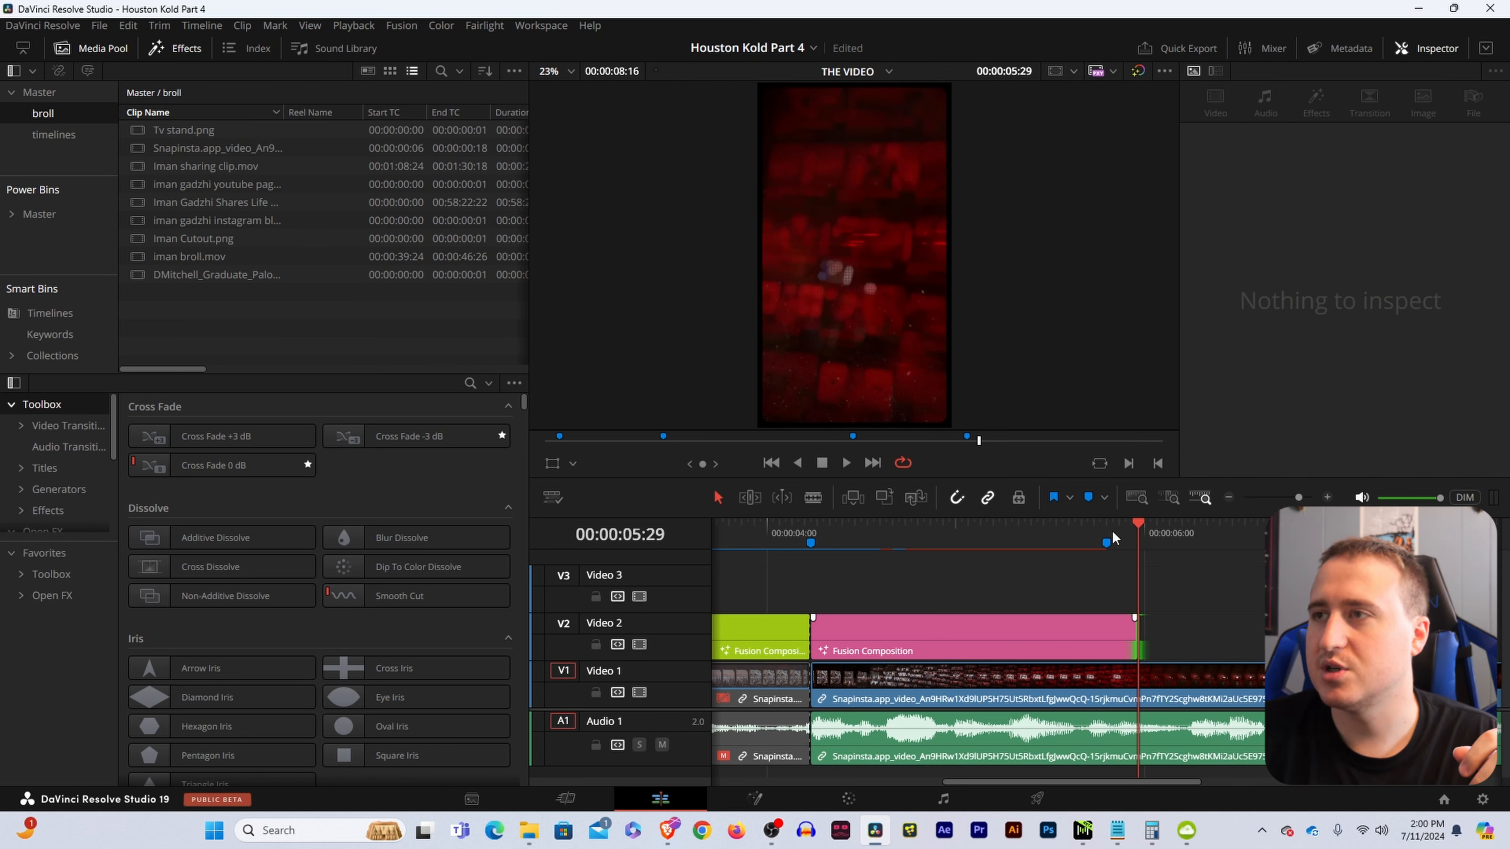
drag(1110, 521, 1106, 521)
click(1053, 624)
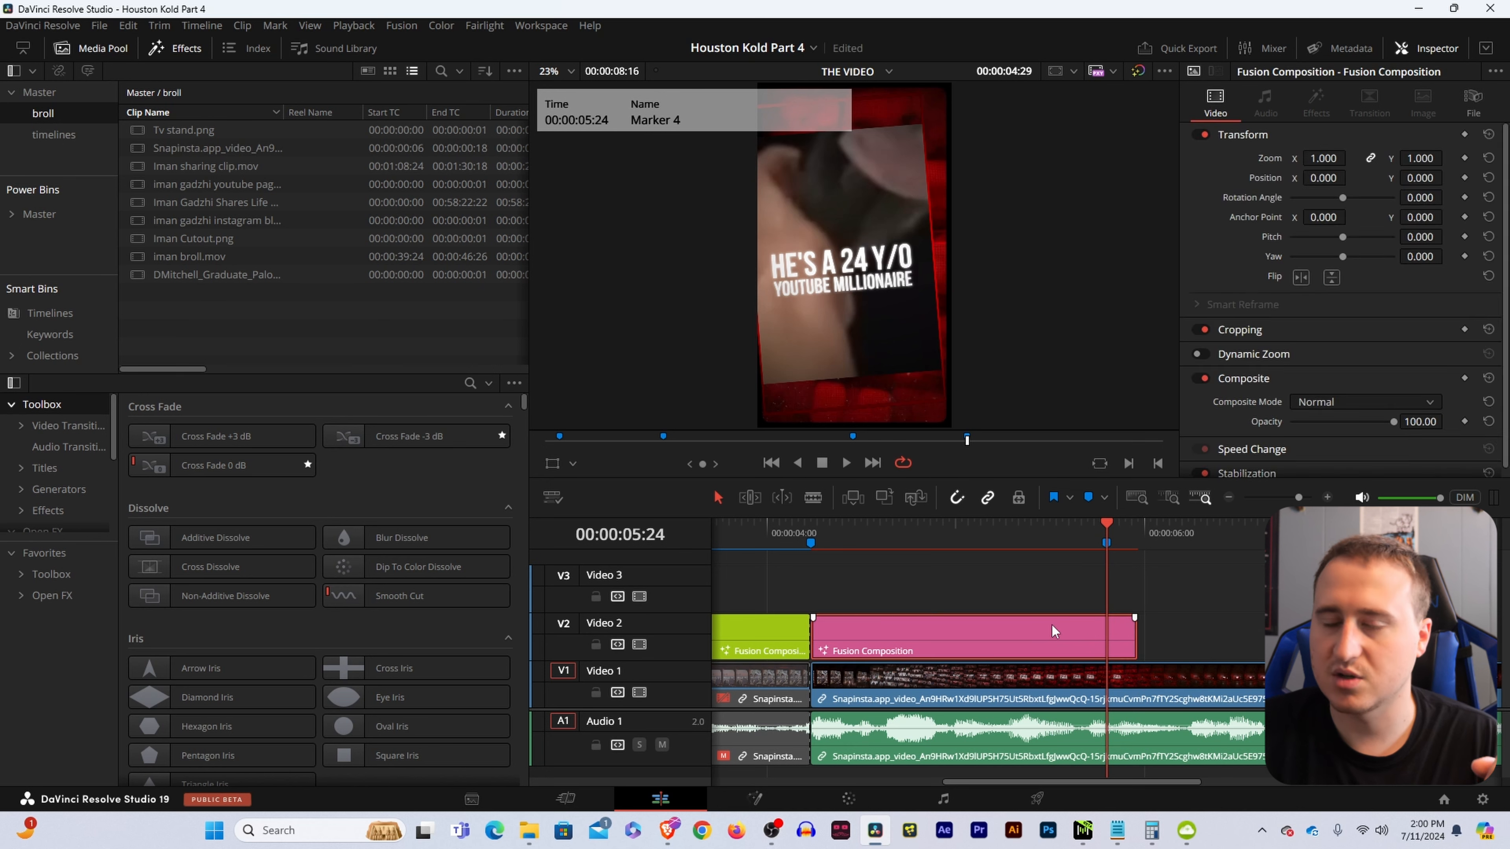
key(ctrl+b)
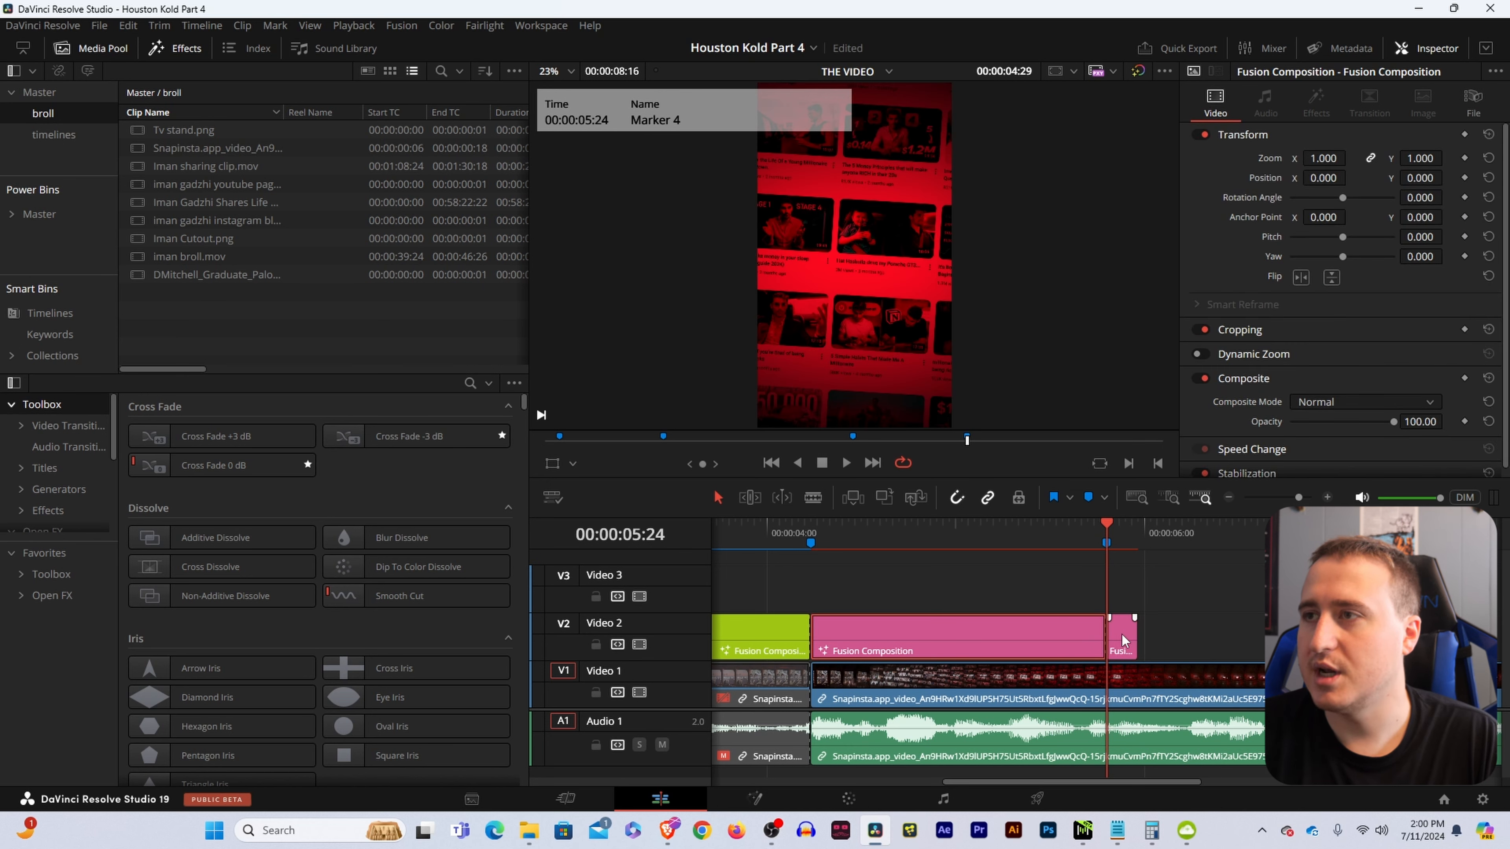
- Set the clip color of the short Fusion piece after Marker 4 to Navy
click(1123, 631)
right_click(1126, 632)
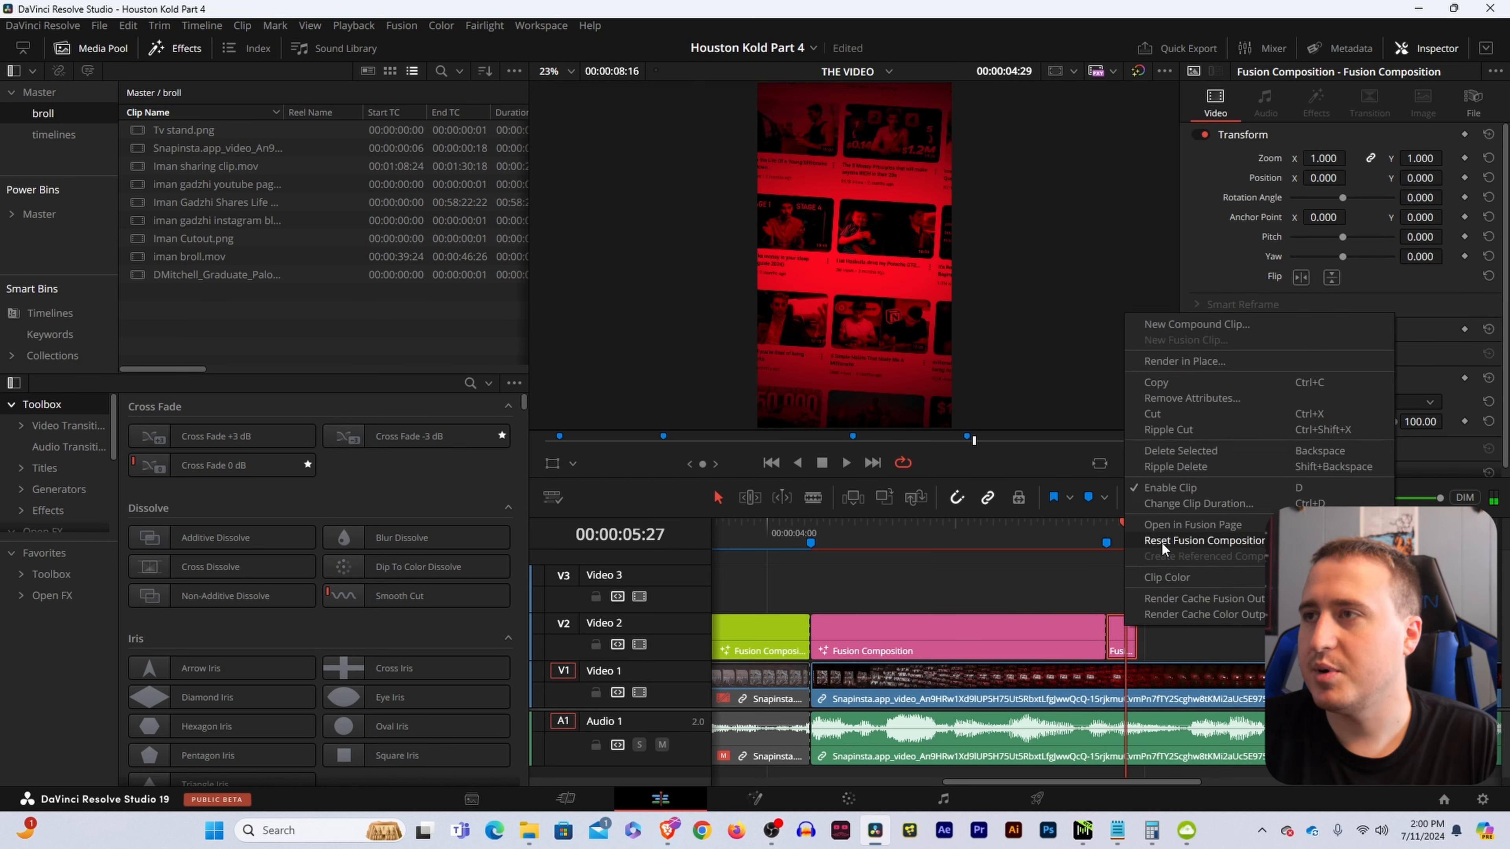
mouse_move(1166, 578)
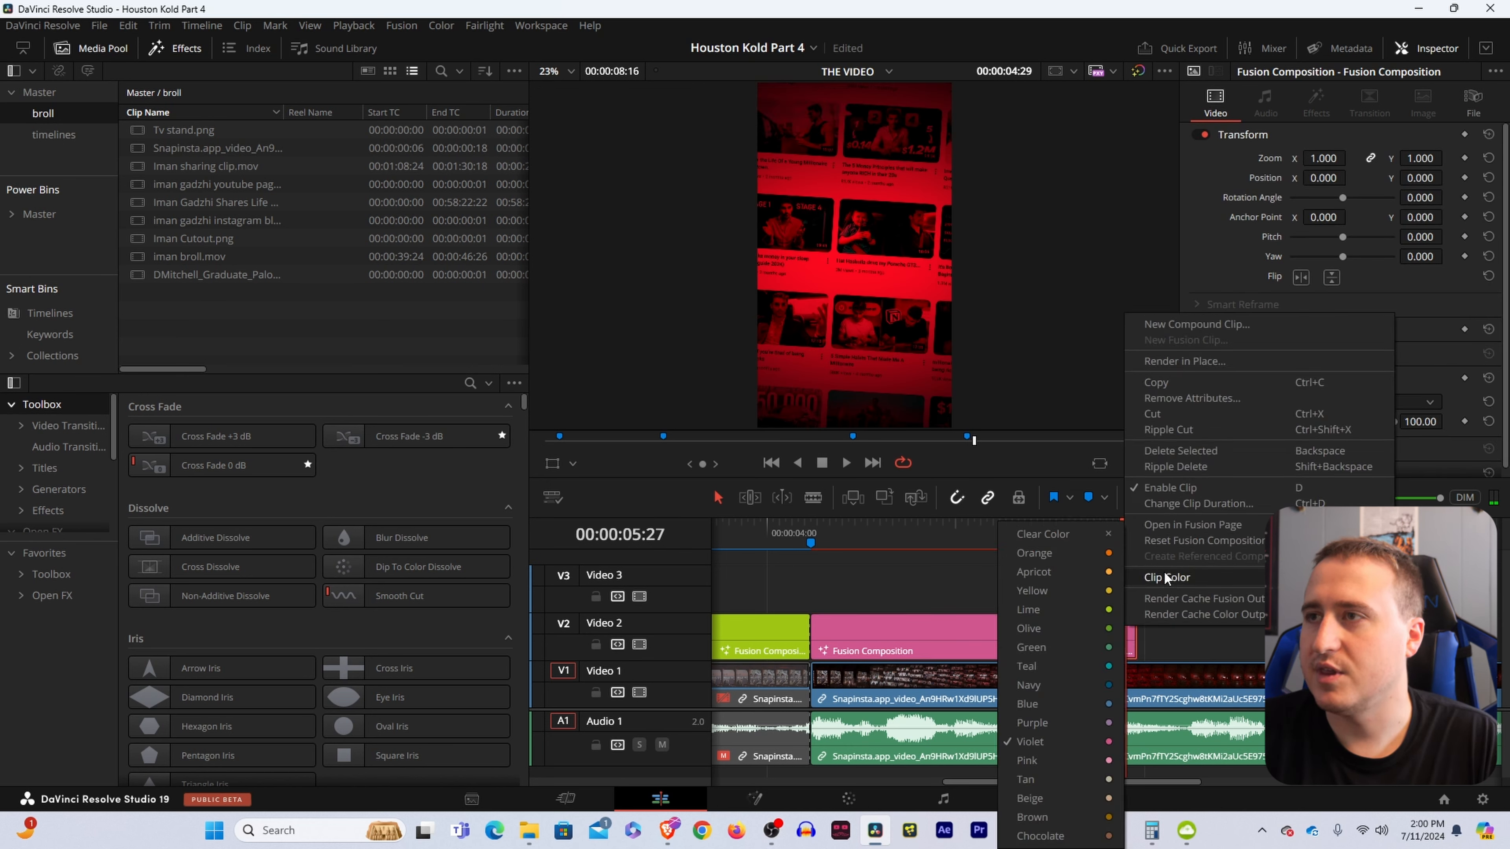
click(1069, 692)
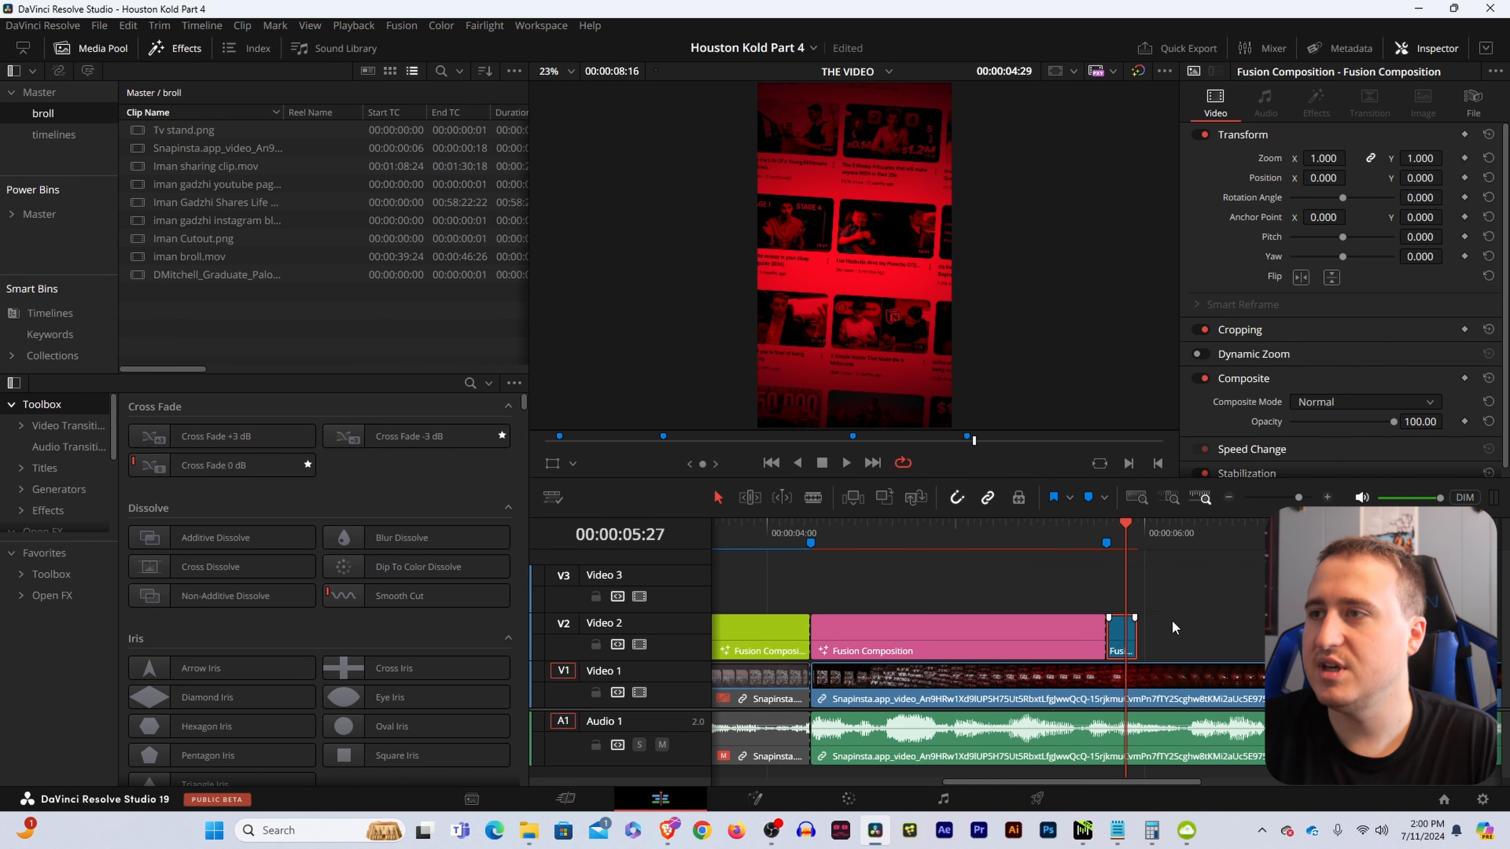
right_click(1115, 641)
click(1136, 537)
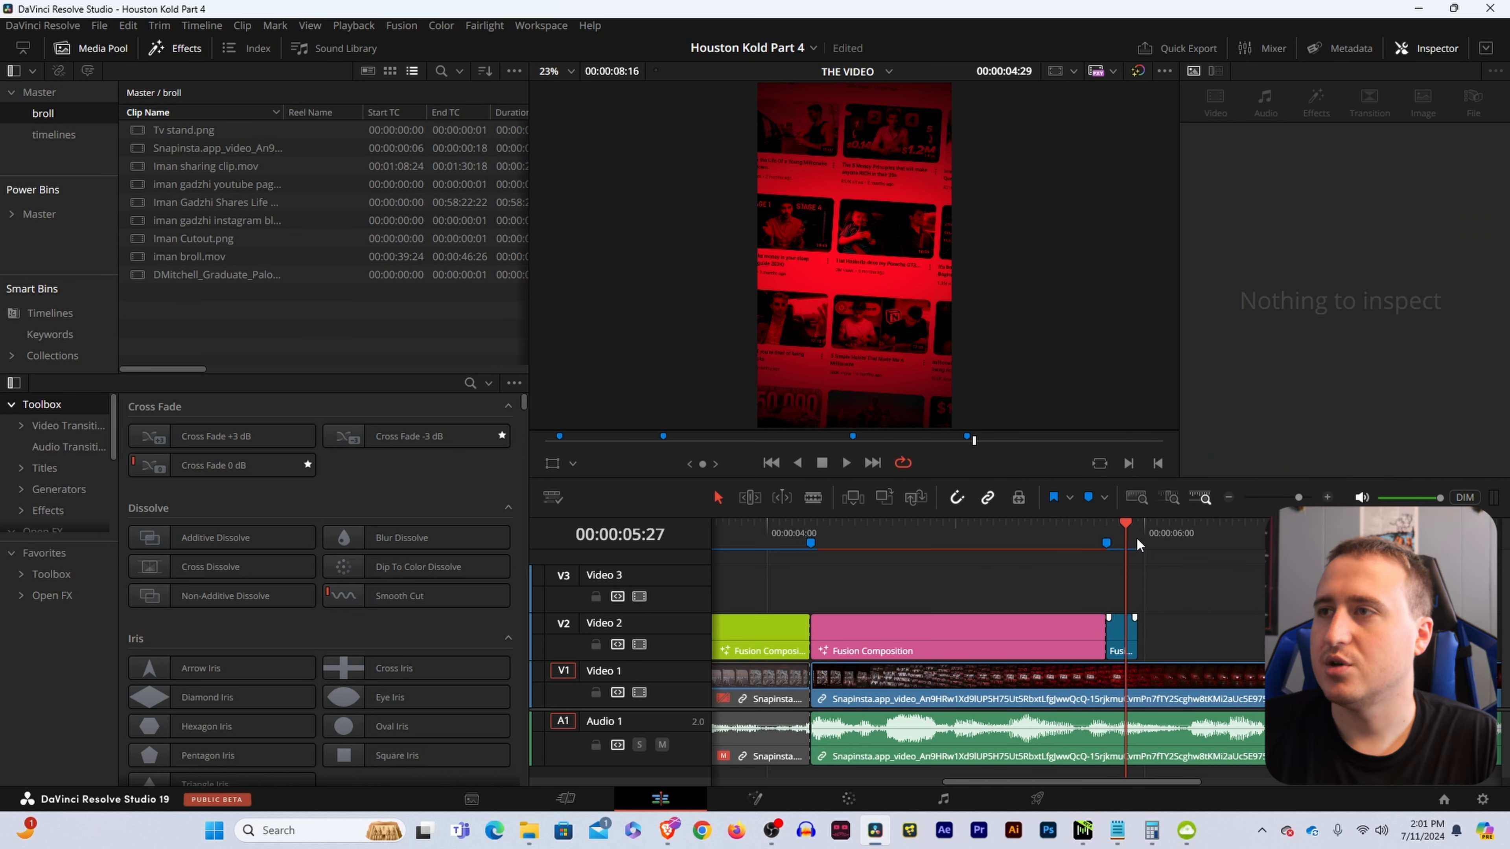
- Disable and re-enable the short navy clip to compare the picture at 00:00:05:26 with and without it
click(1138, 530)
mouse_move(1132, 528)
mouse_down()
mouse_move(1081, 533)
mouse_move(1120, 537)
mouse_up()
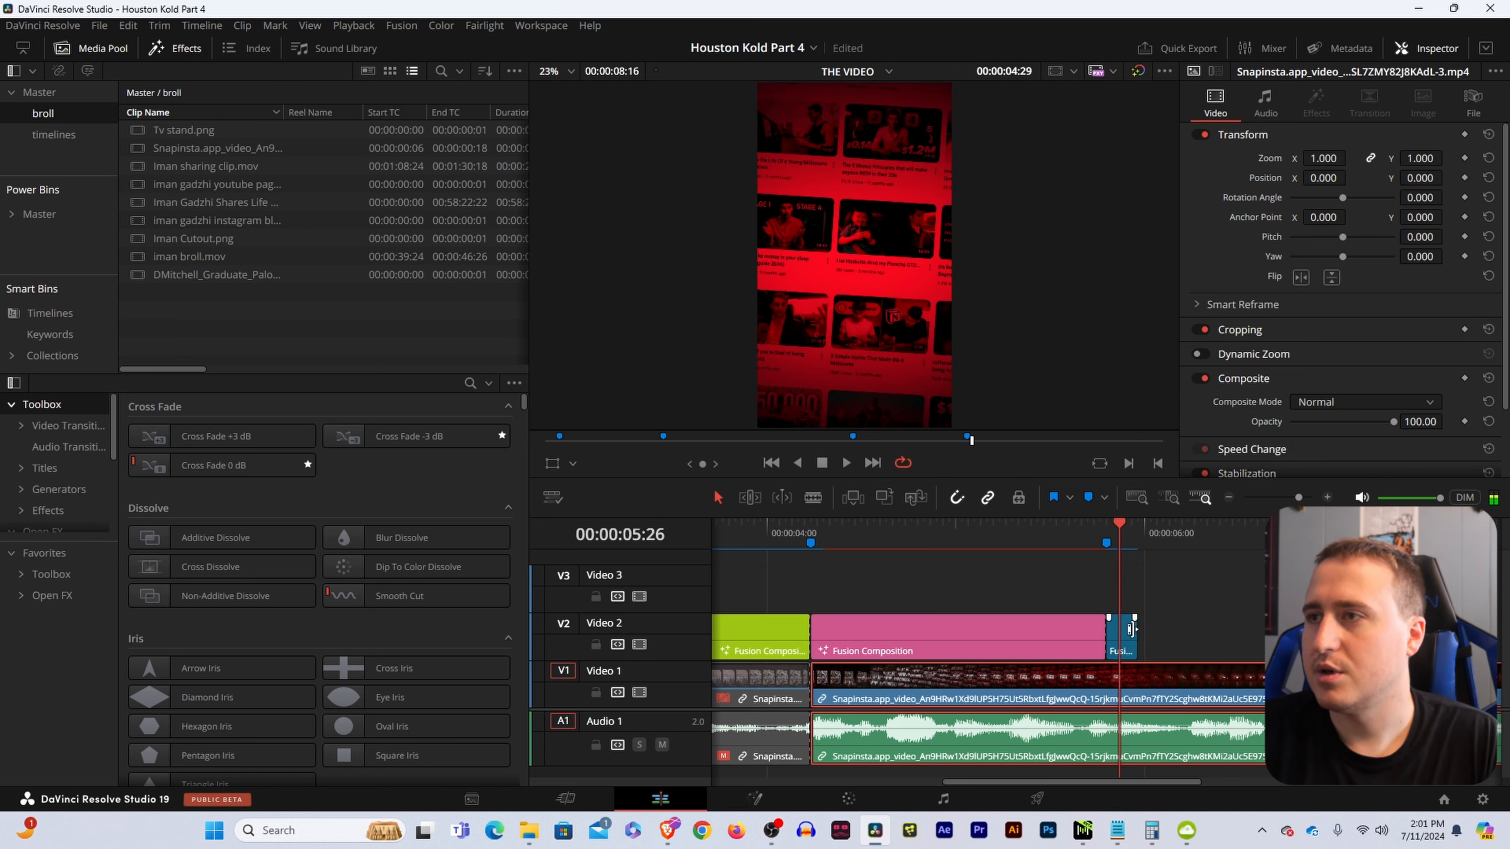
click(1127, 641)
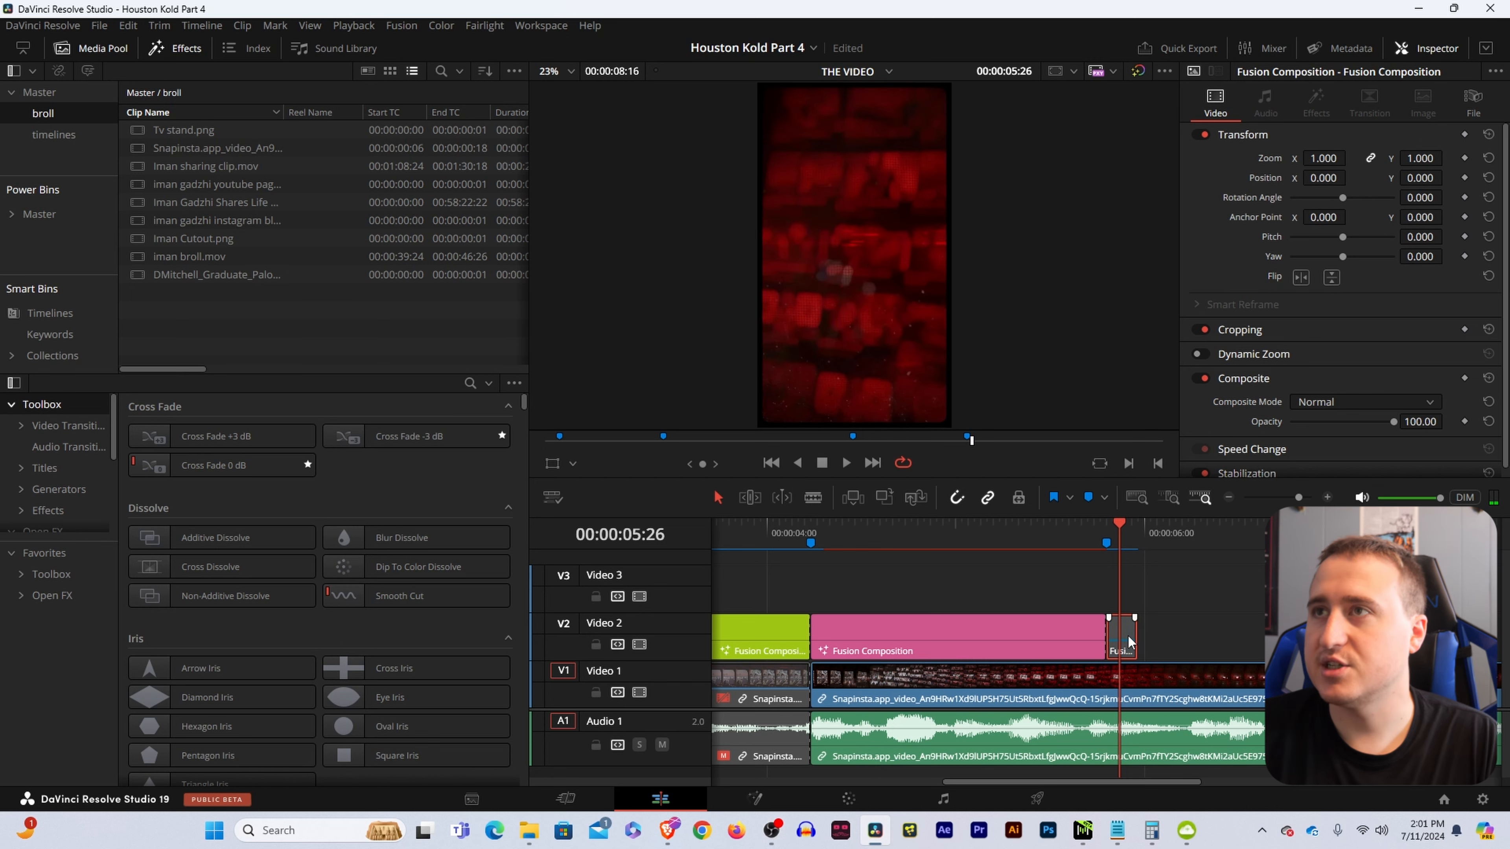
mouse_move(1113, 528)
mouse_down()
mouse_move(1084, 530)
mouse_move(1118, 545)
mouse_up()
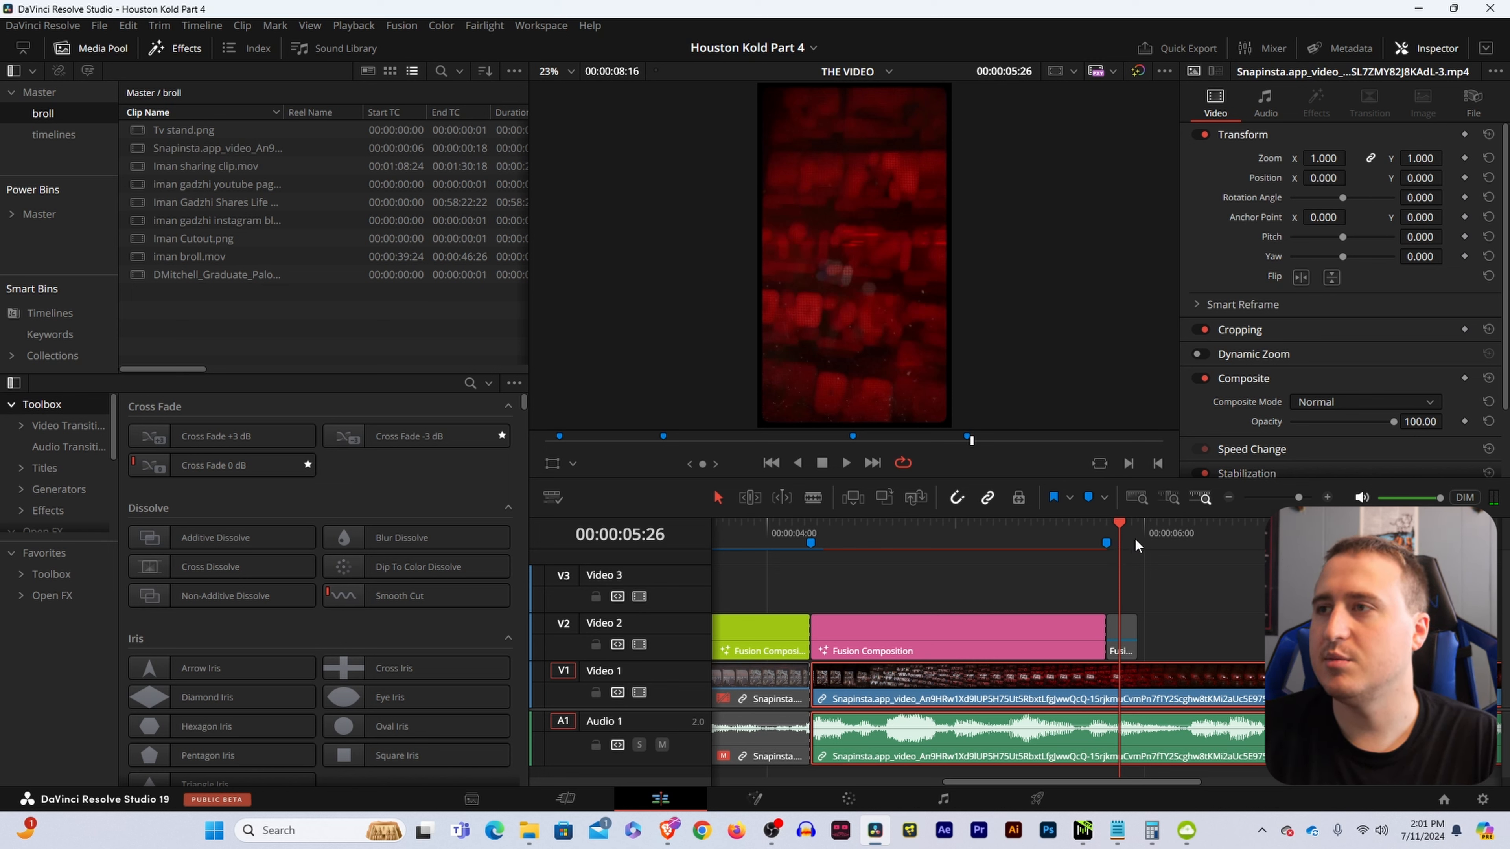
click(1125, 635)
key(d)
- Duplicate the navy clip on Video 2 directly after itself at 00:00:05:29 and set the copy's clip color to Yellow
click(1138, 544)
click(1160, 647)
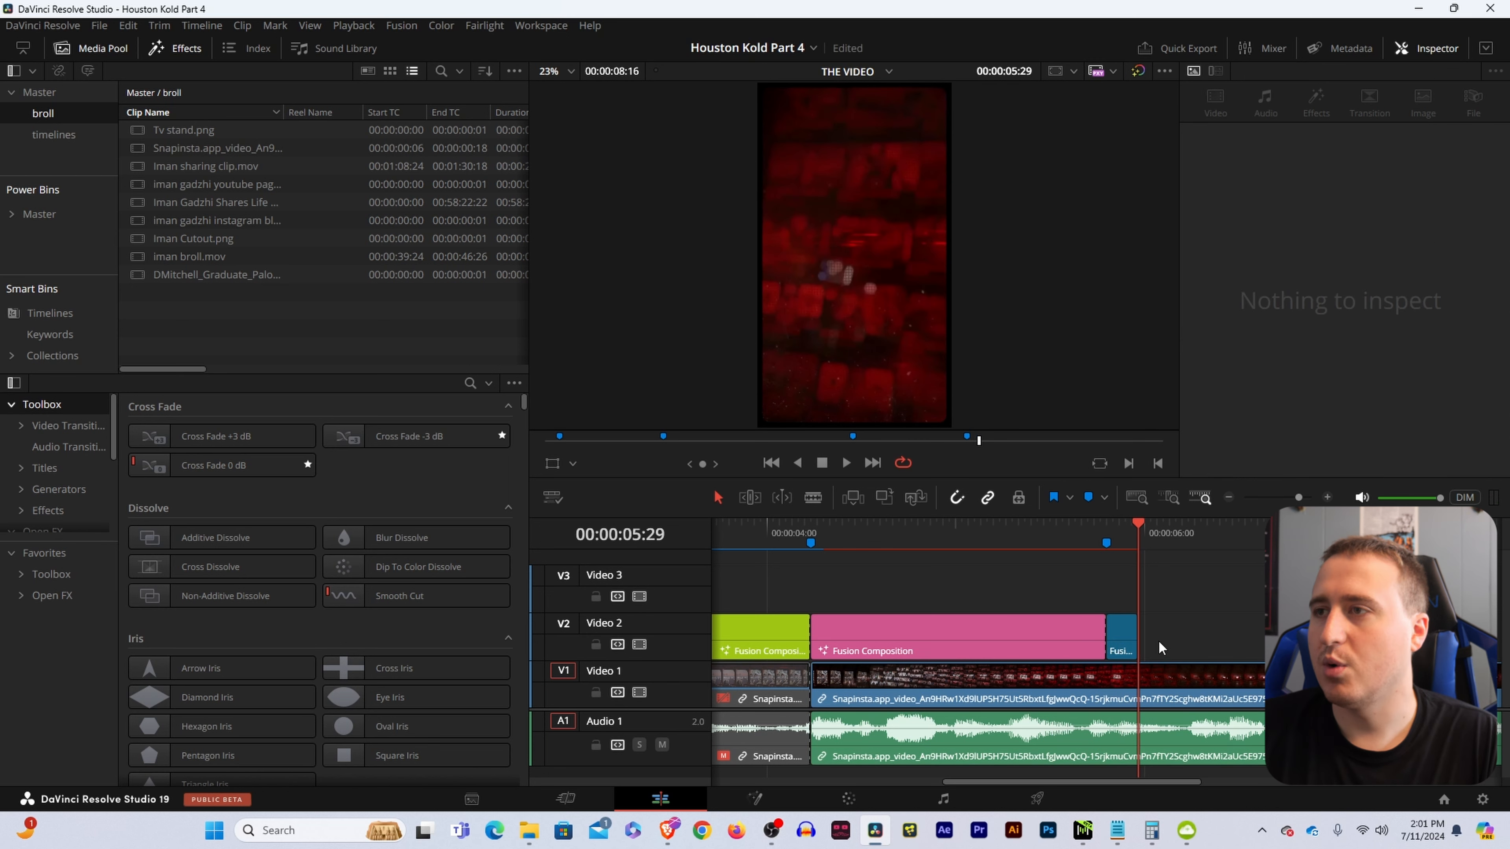
click(1124, 639)
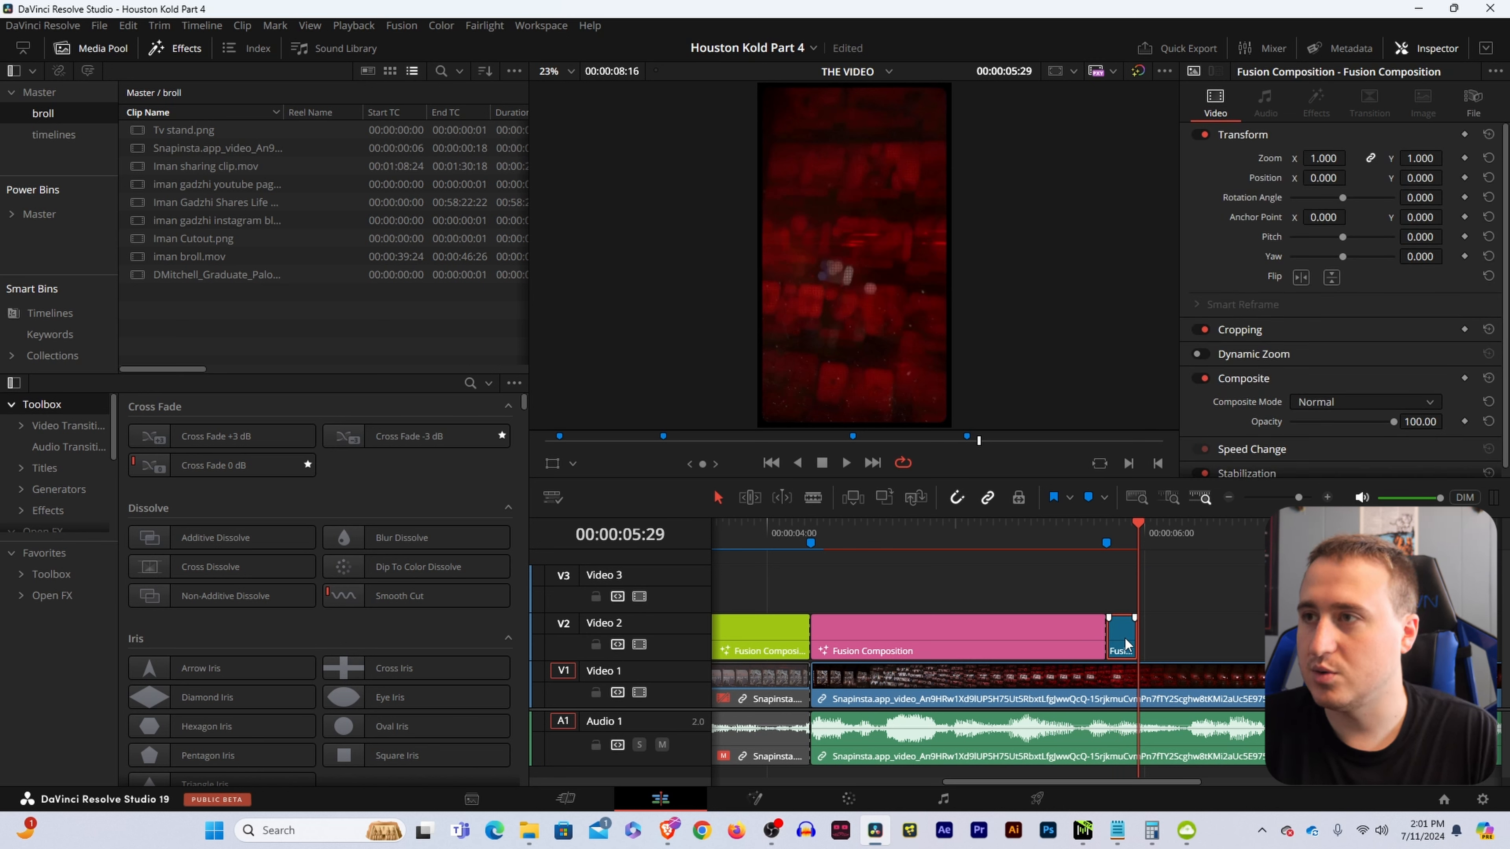
mouse_move(1124, 640)
mouse_down()
mouse_move(1167, 639)
mouse_move(1153, 640)
mouse_up()
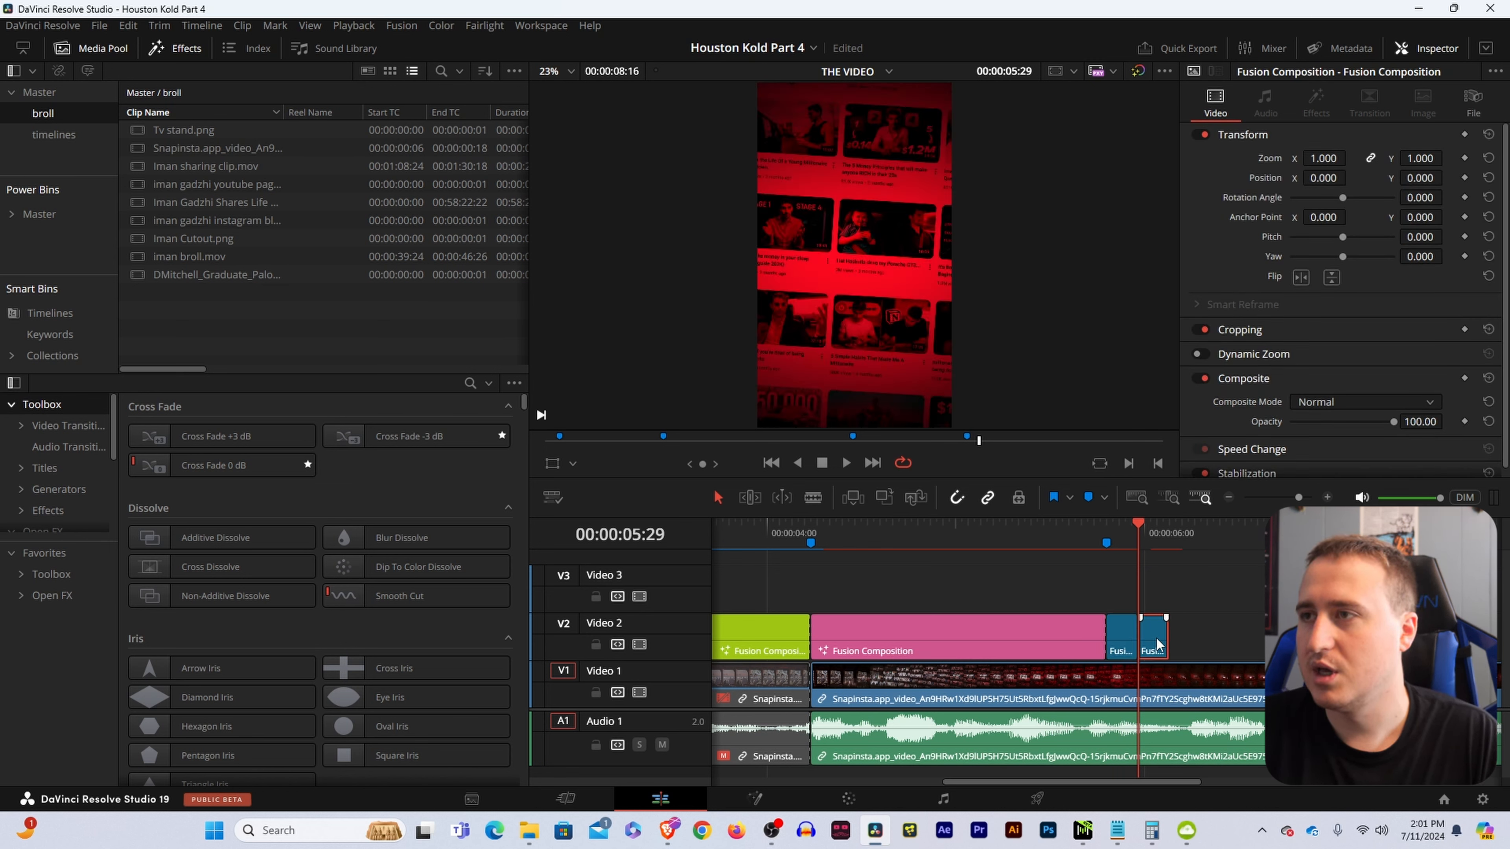
right_click(1153, 640)
mouse_move(1241, 581)
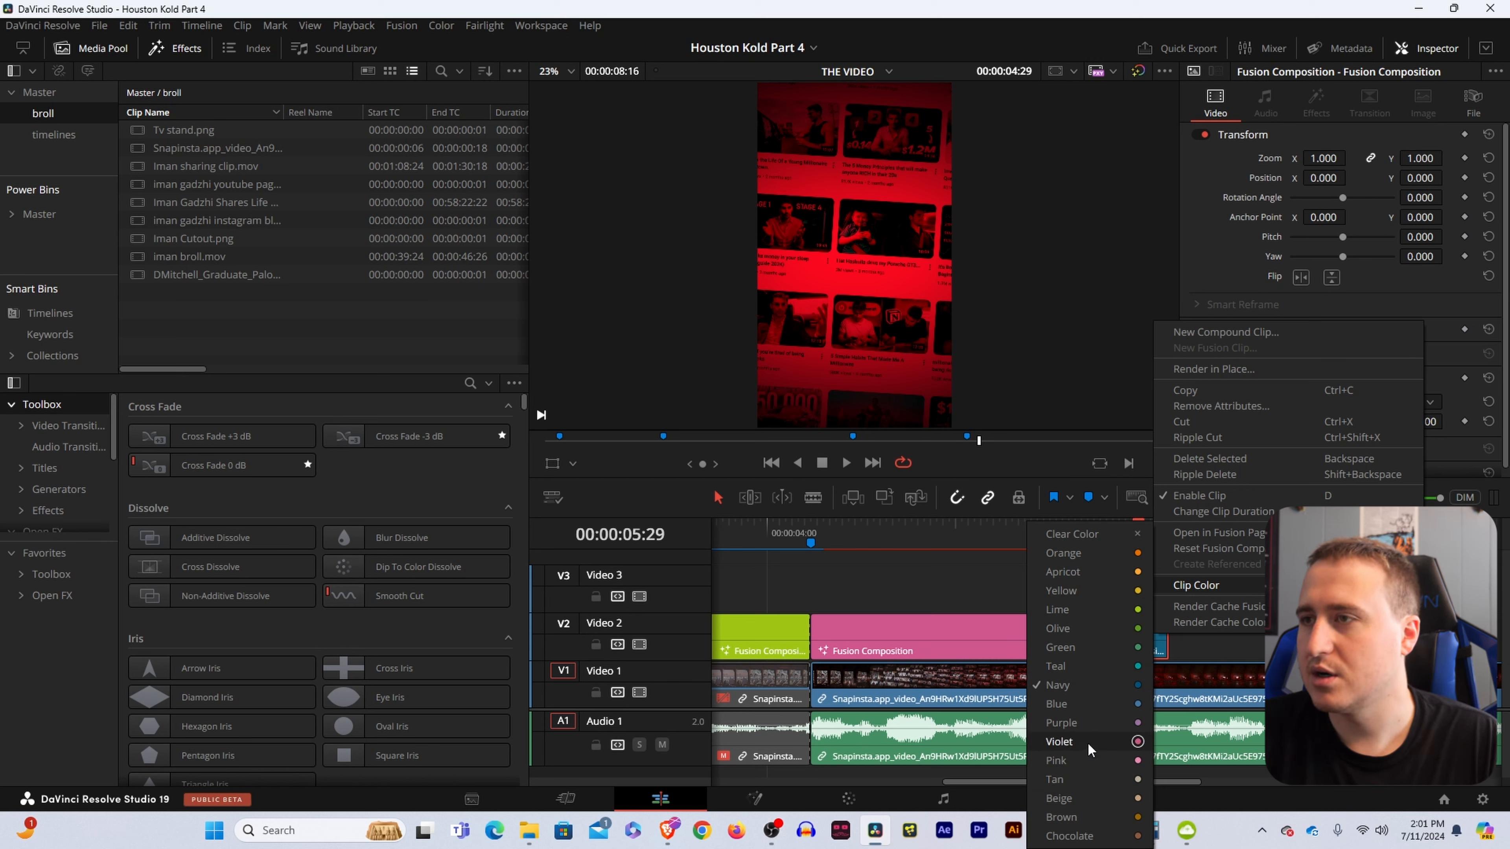
click(1069, 591)
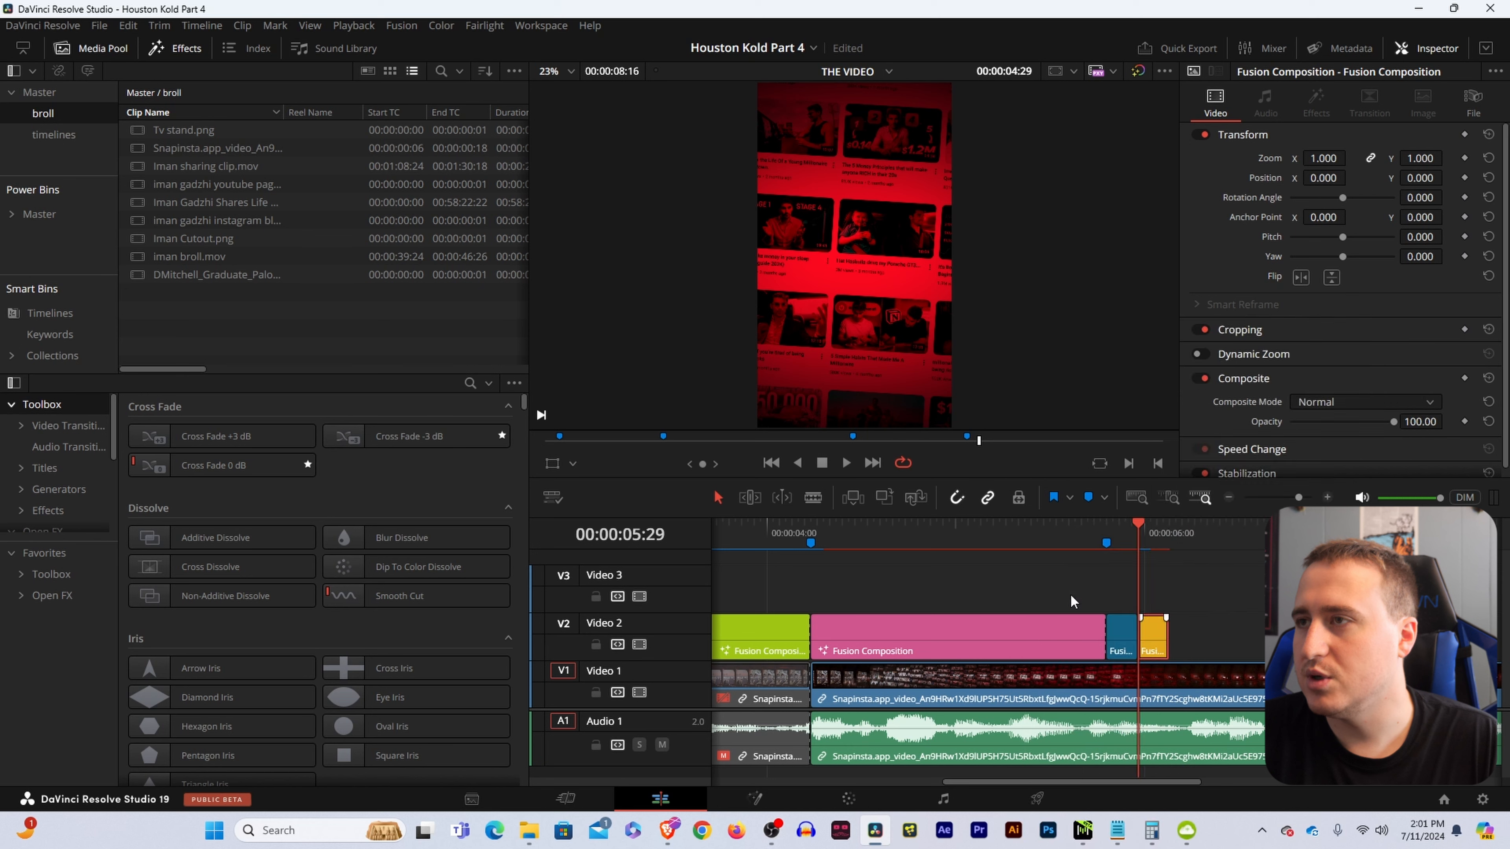
click(1220, 609)
- Extend the end of the yellow Fusion clip on Video 2 past 00:00:07:14
scroll(1207, 525, down, 2)
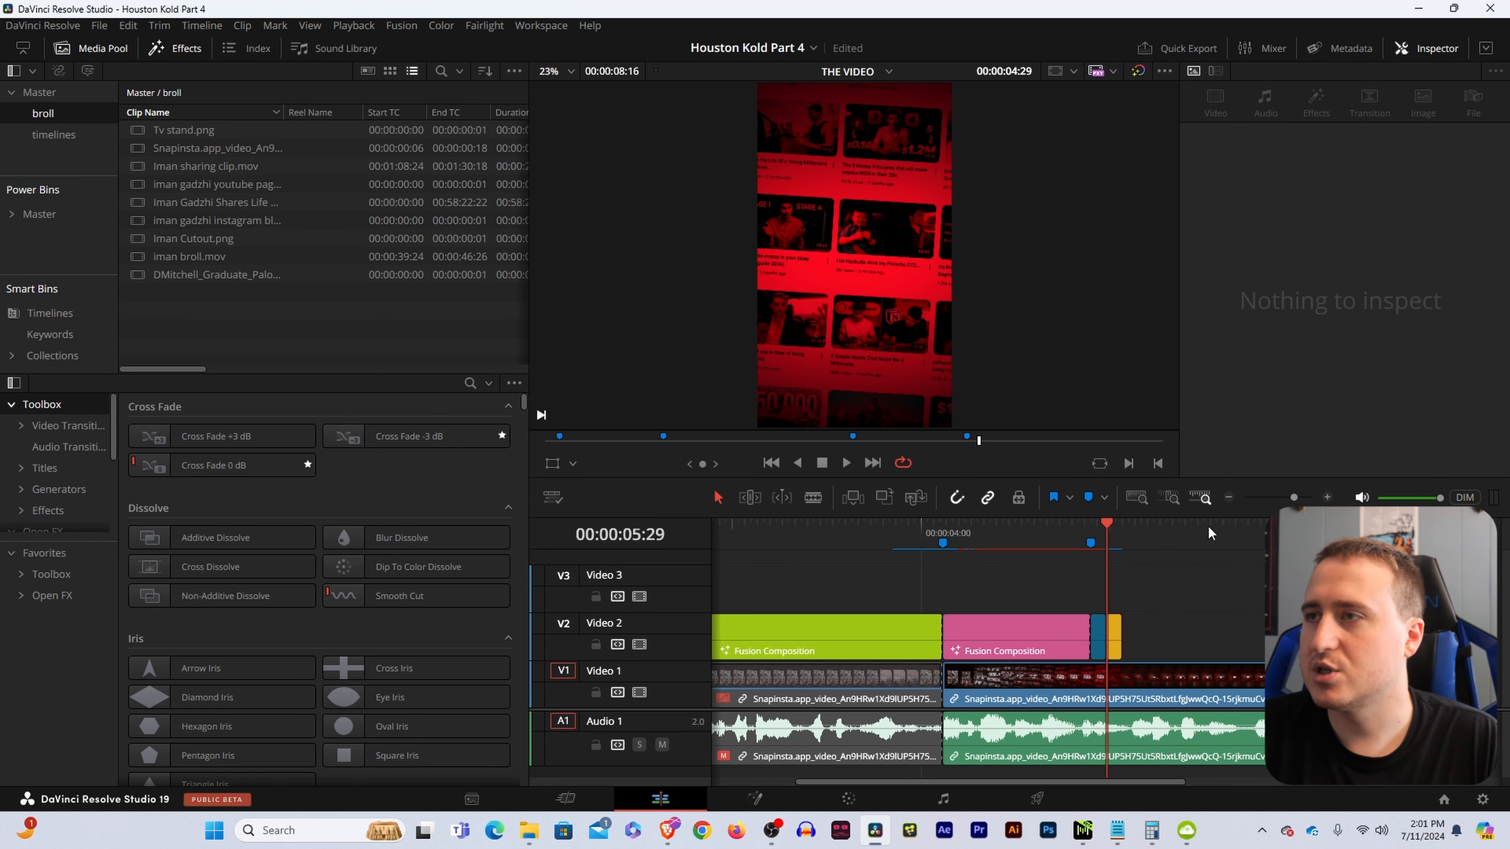
click(1120, 629)
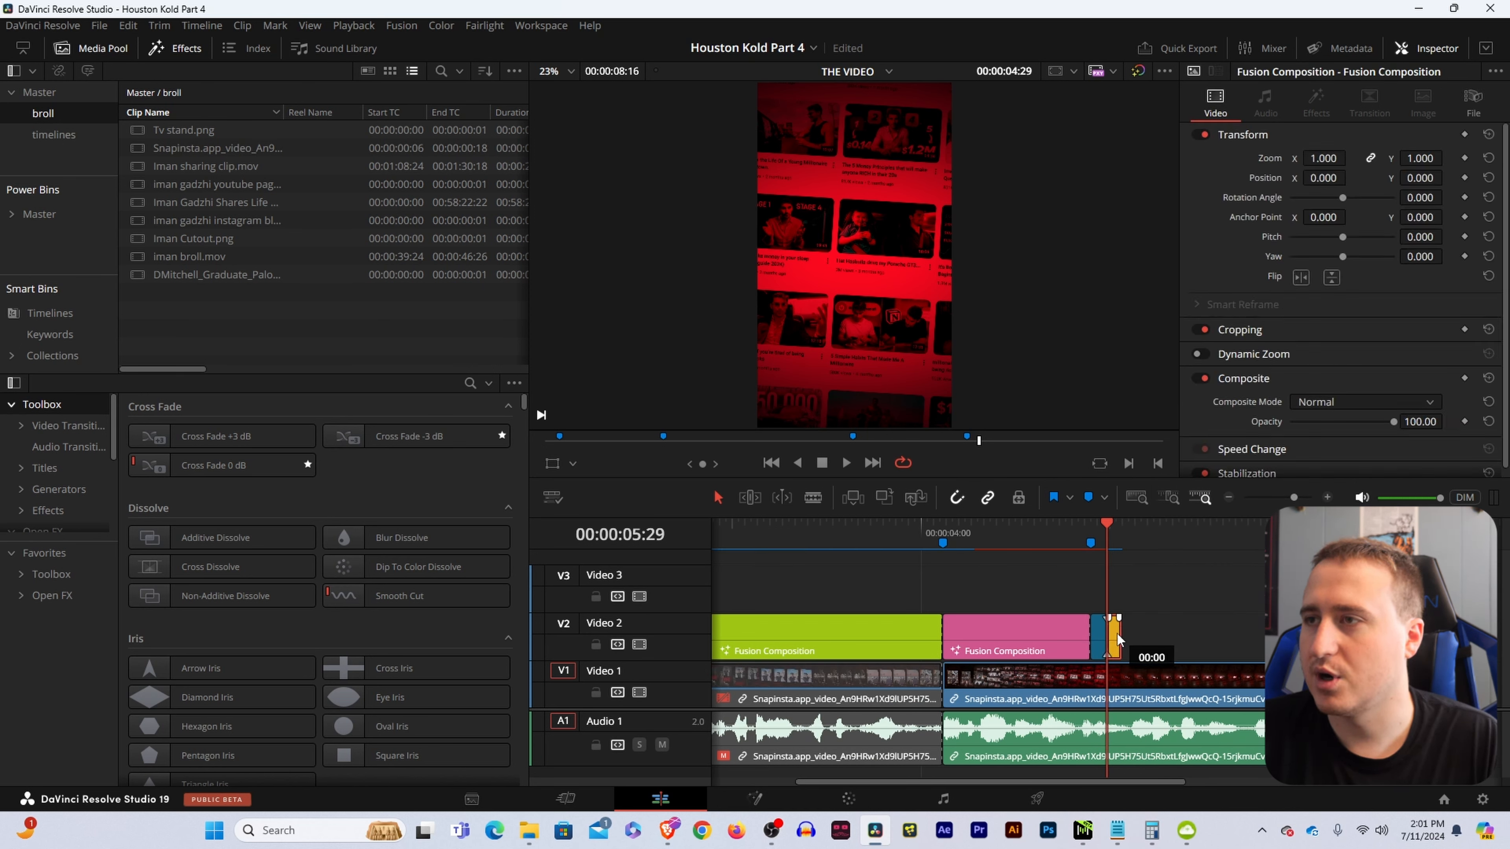
scroll(1170, 631, up, 3)
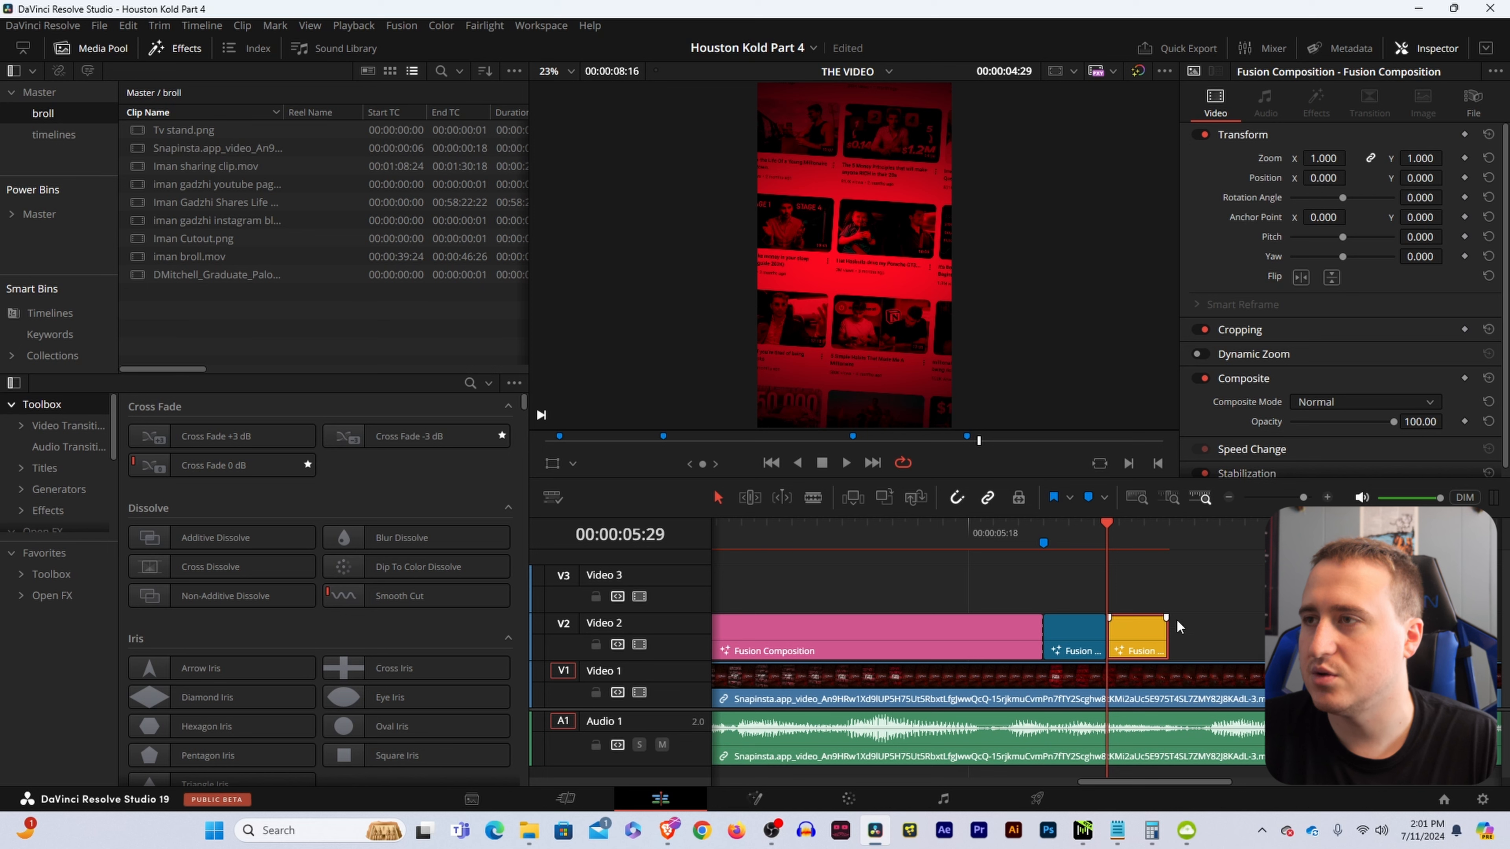
drag(1169, 631, 1480, 631)
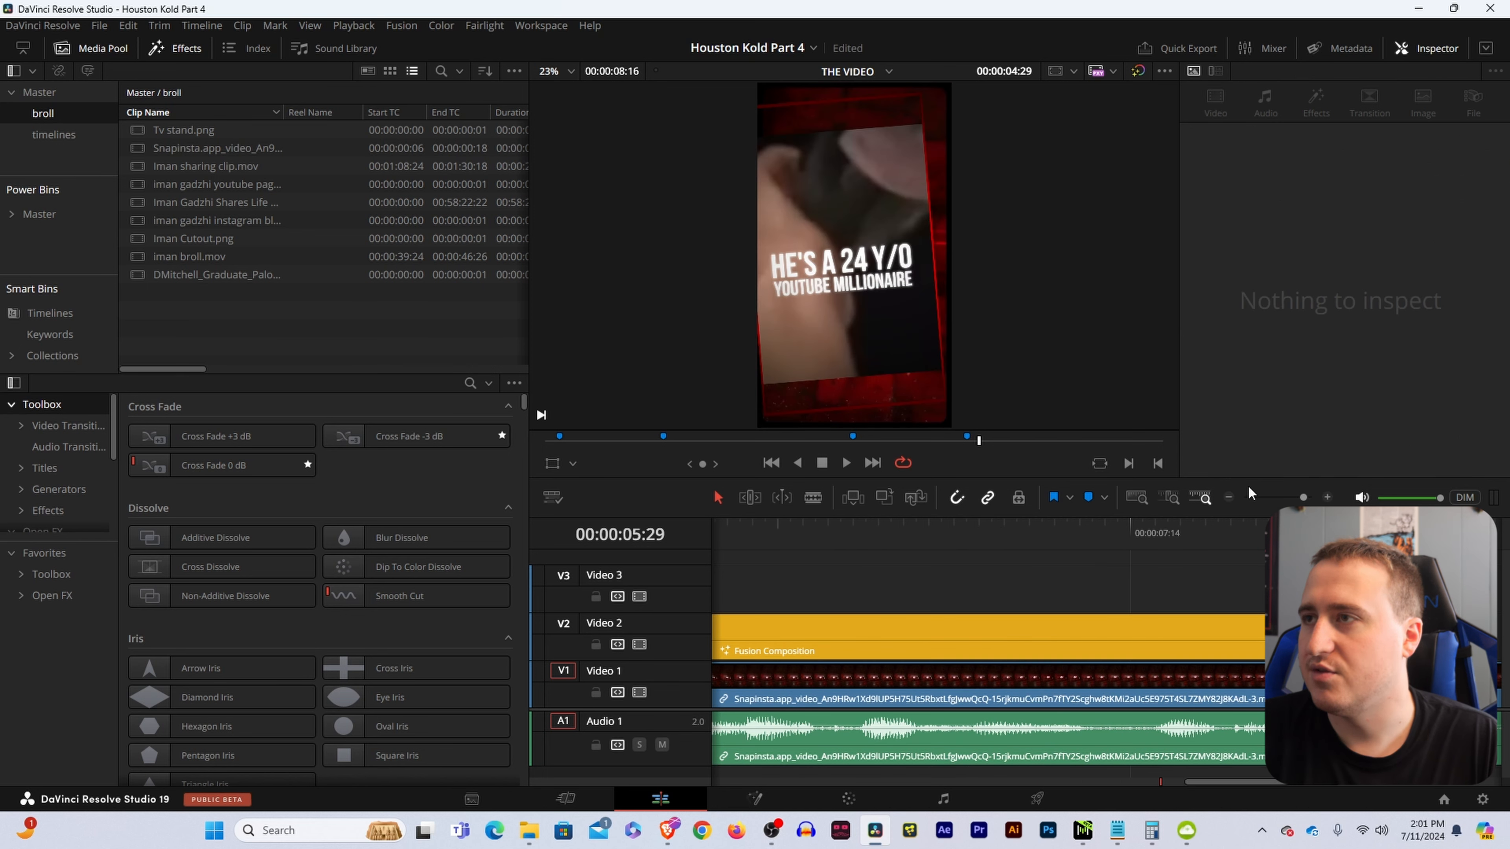
scroll(1260, 537, down, 2)
scroll(1260, 536, down, 2)
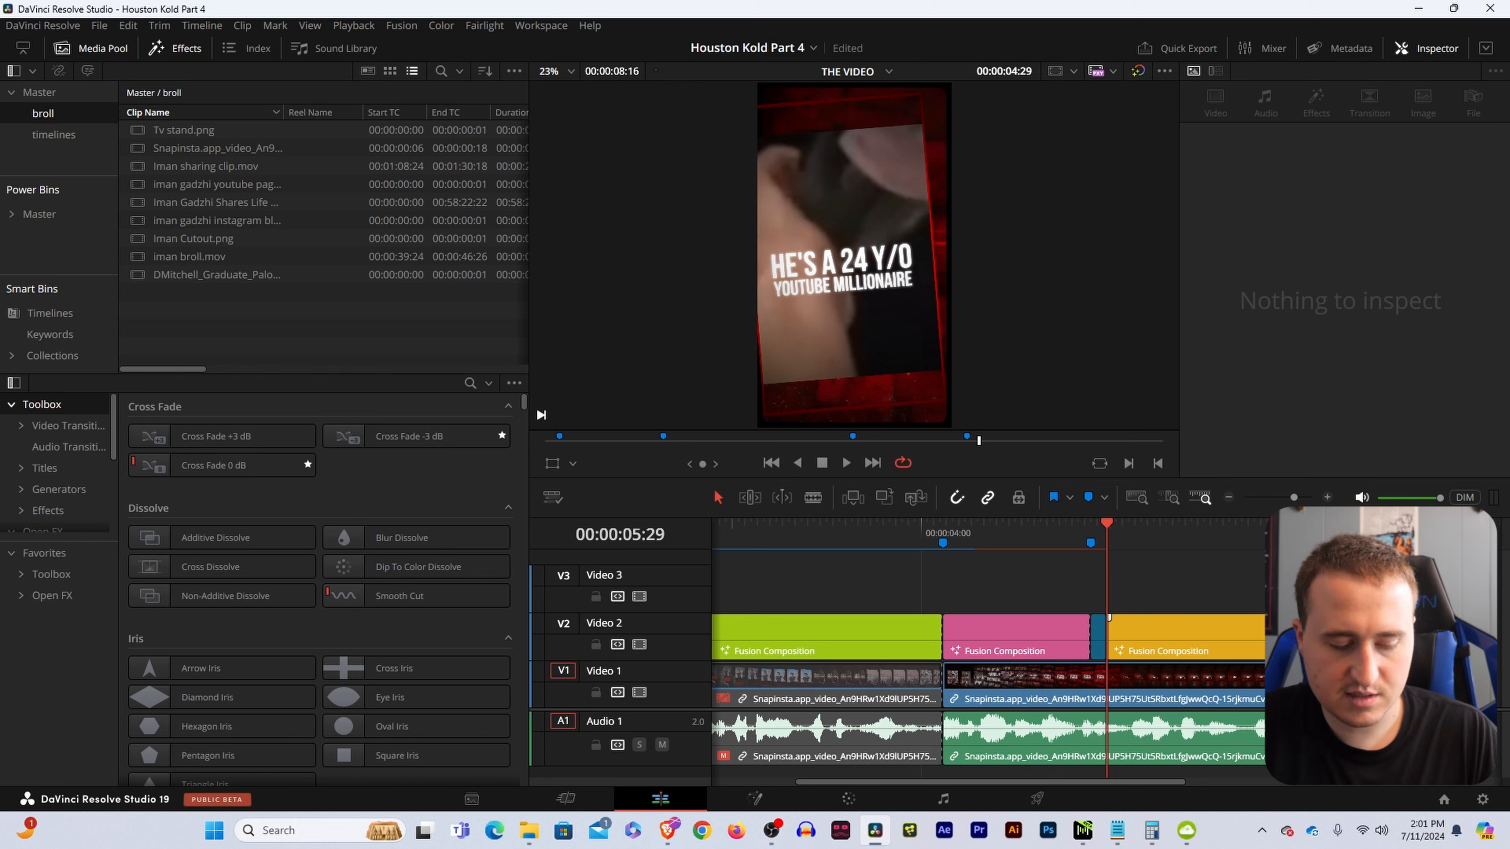
- Preview the start of the yellow clip and open its composition in the Fusion page at 00:00:06:08
click(1198, 633)
right_click(1197, 634)
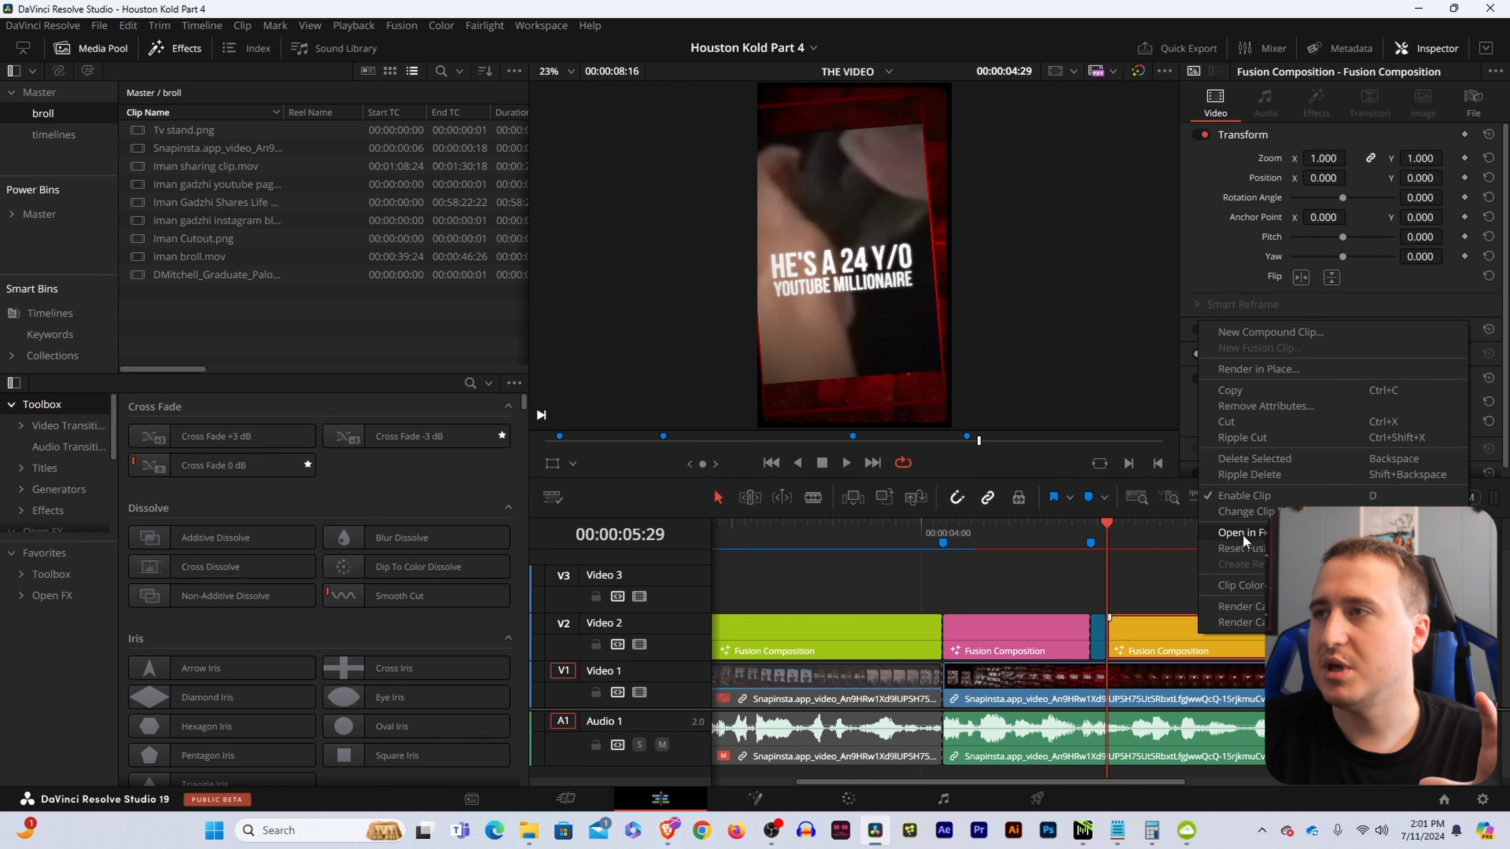
click(1129, 535)
click(1147, 535)
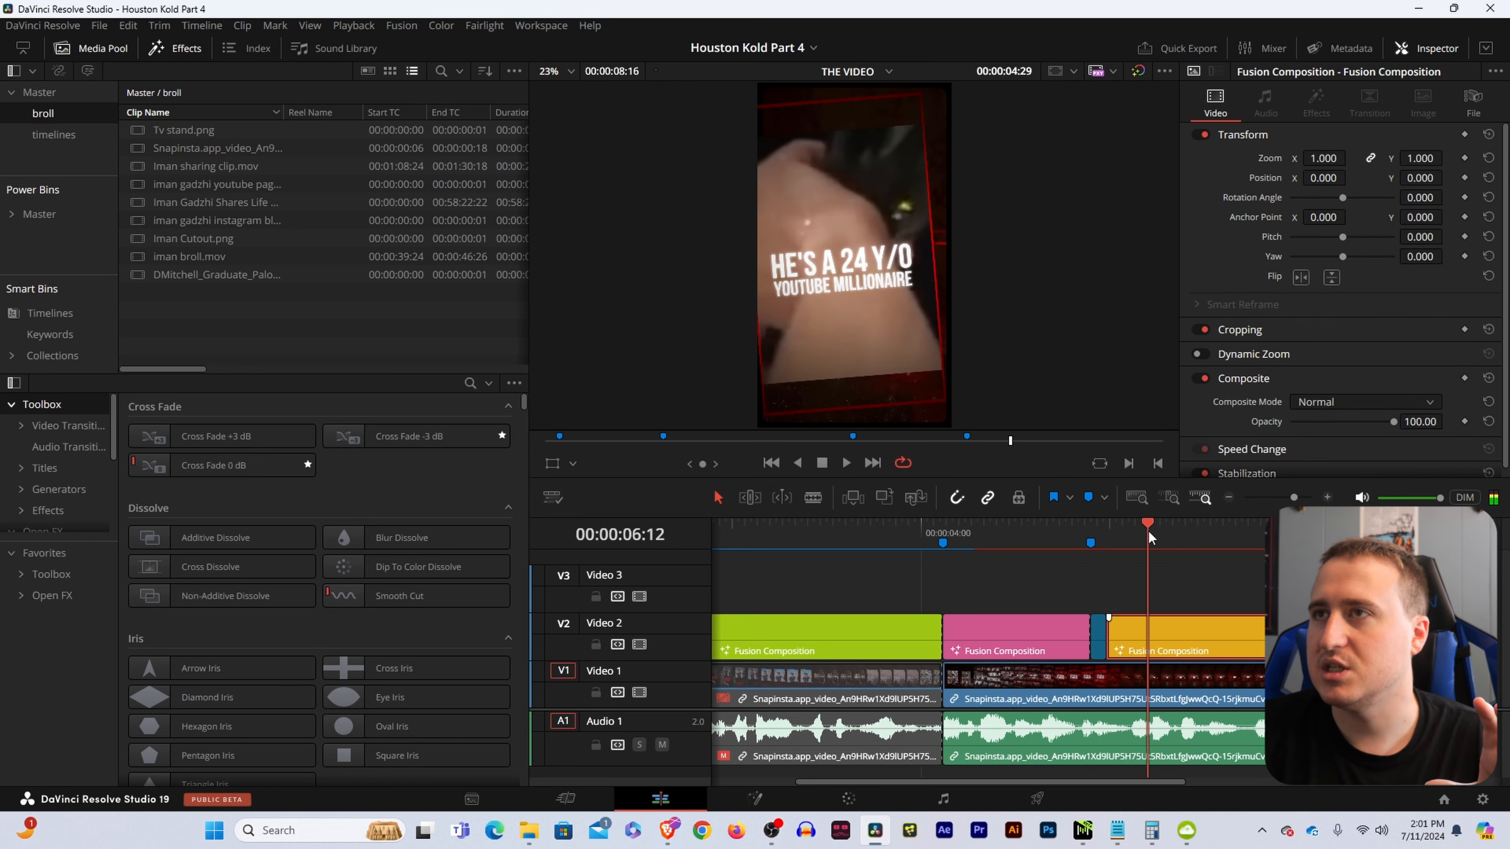
click(1124, 553)
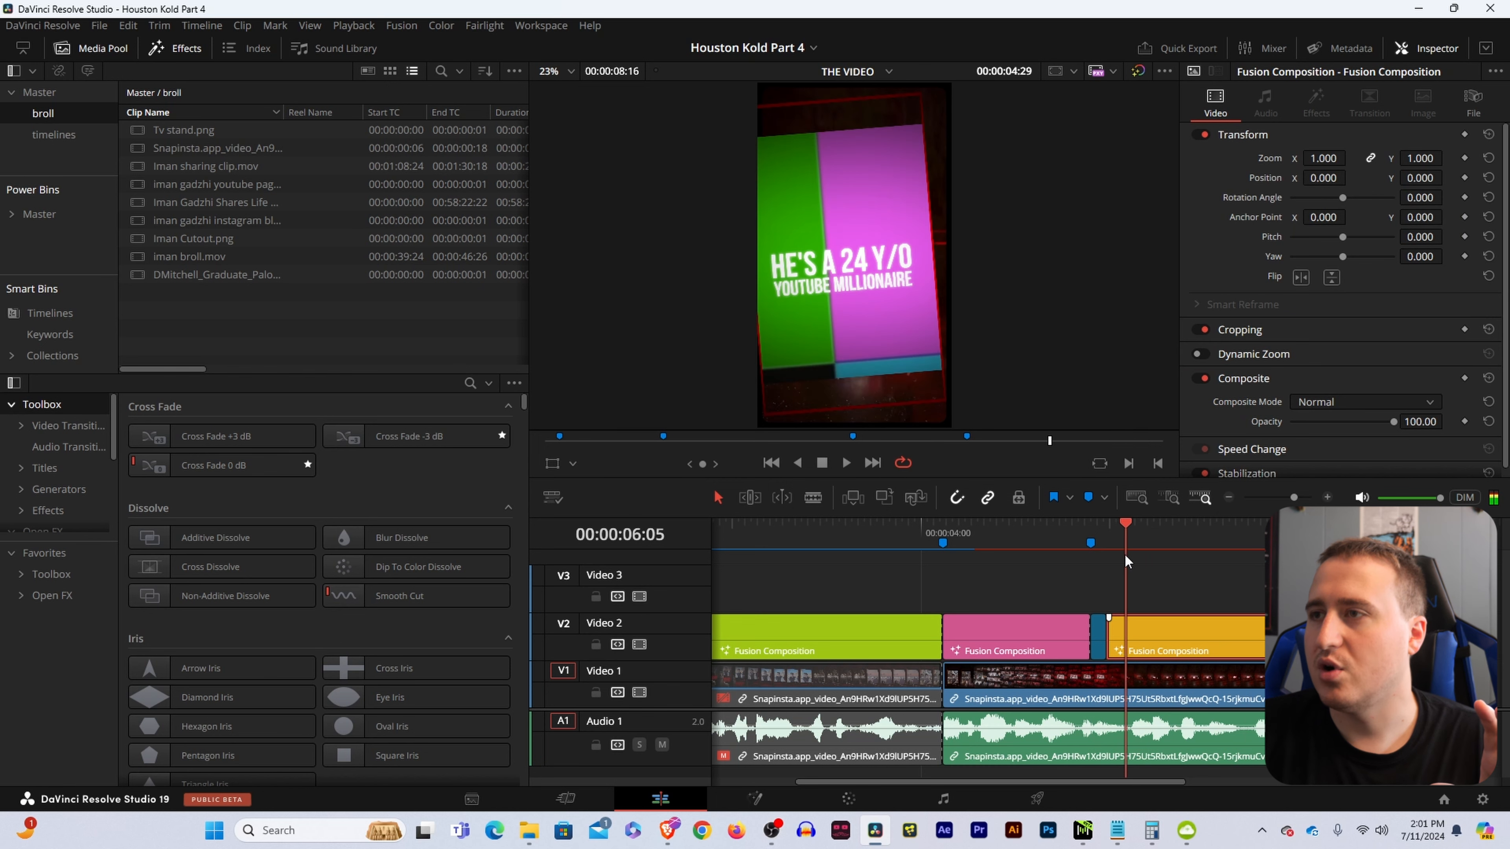
mouse_move(1124, 555)
mouse_down()
mouse_move(1068, 557)
mouse_move(1135, 565)
mouse_up()
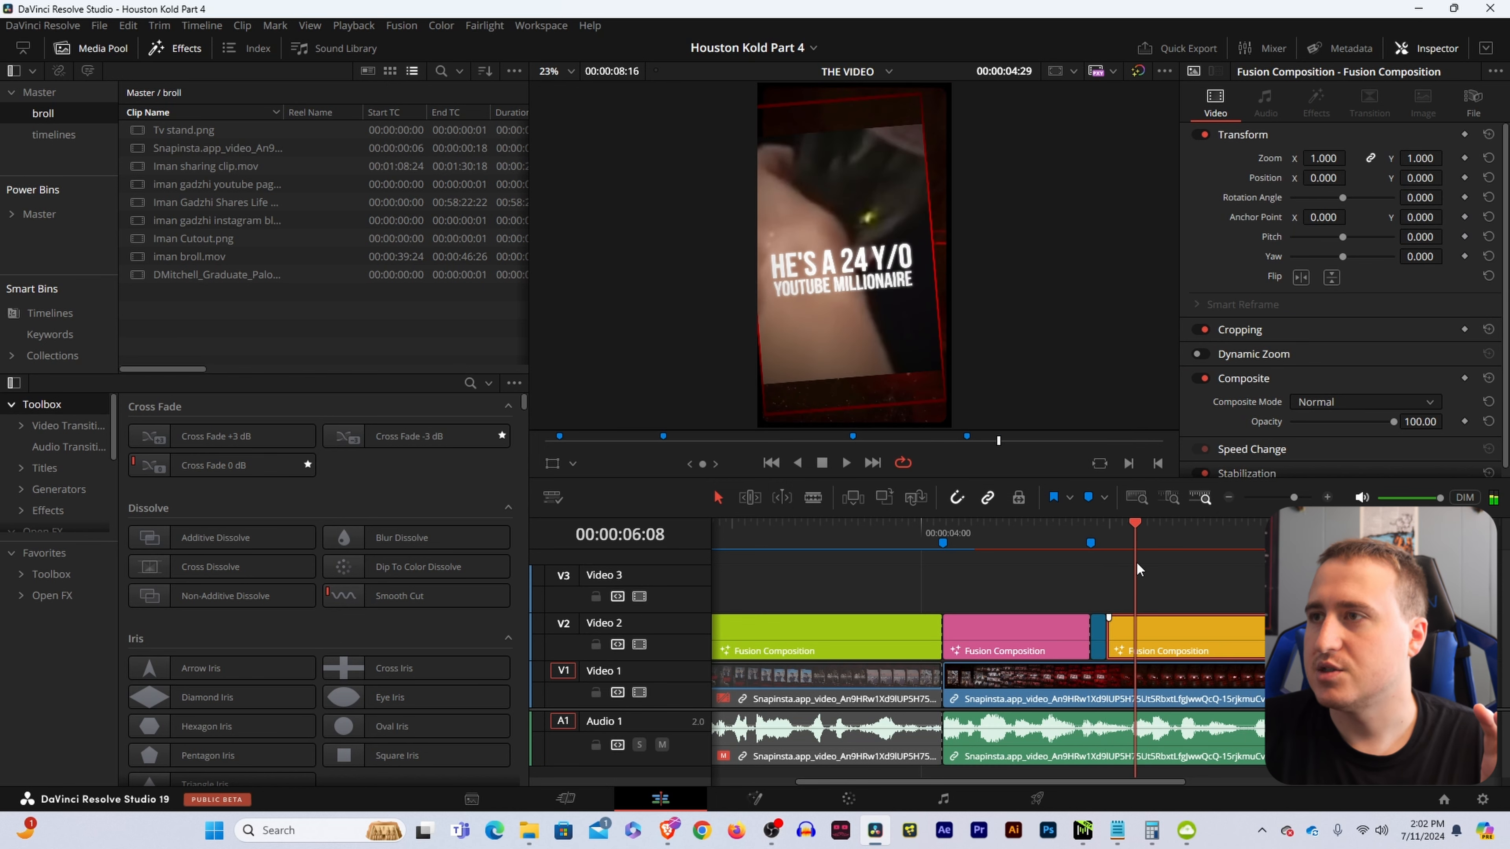
right_click(1161, 630)
click(1196, 553)
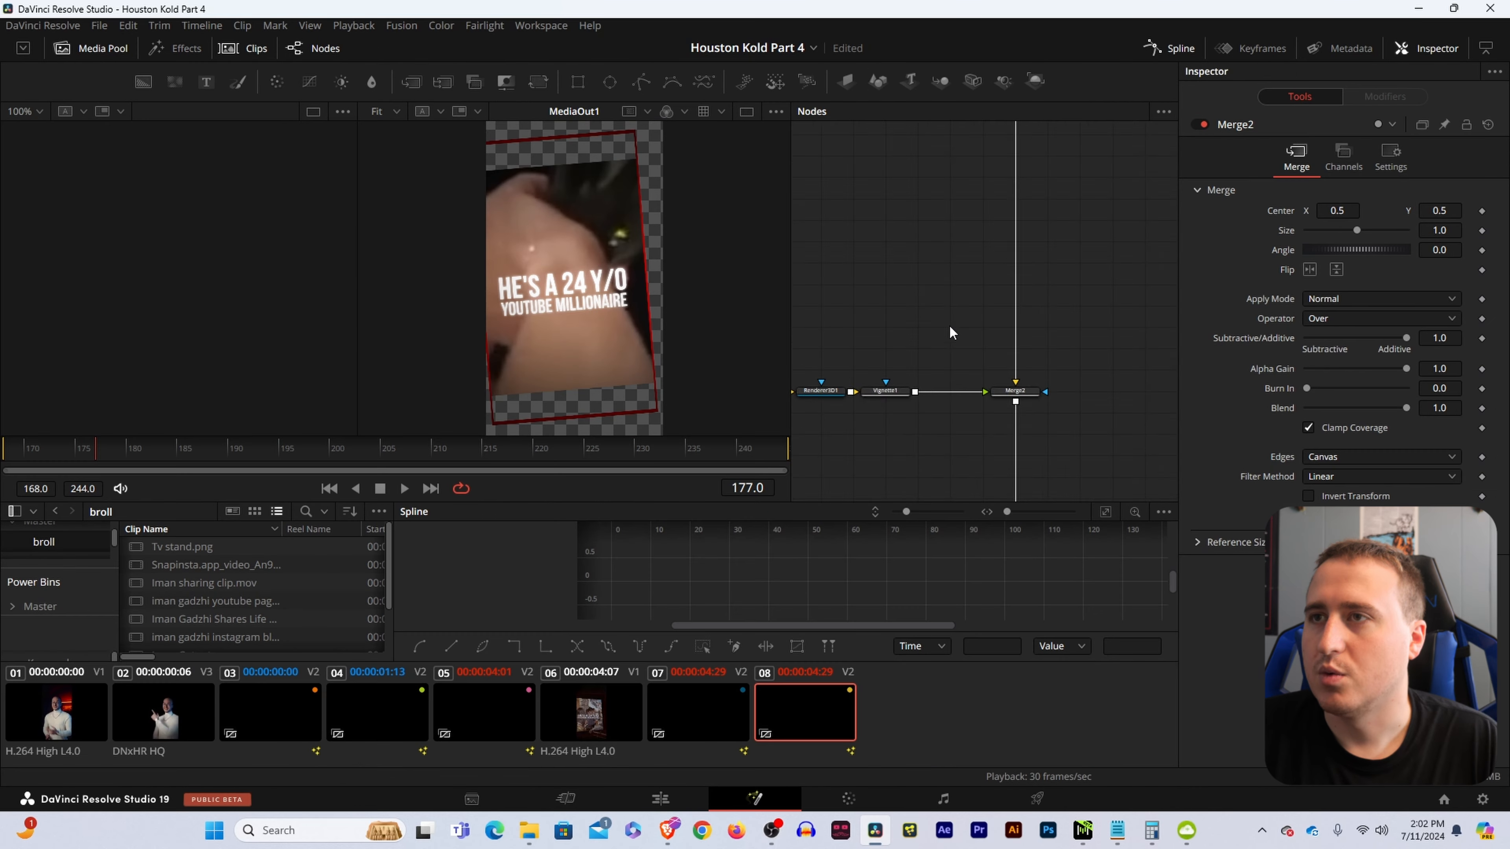
- Delete the B-roll node group of Background3, ImanBroll, Transform2, Rectangle2 and Merge3 from the composition
key(ctrl+v)
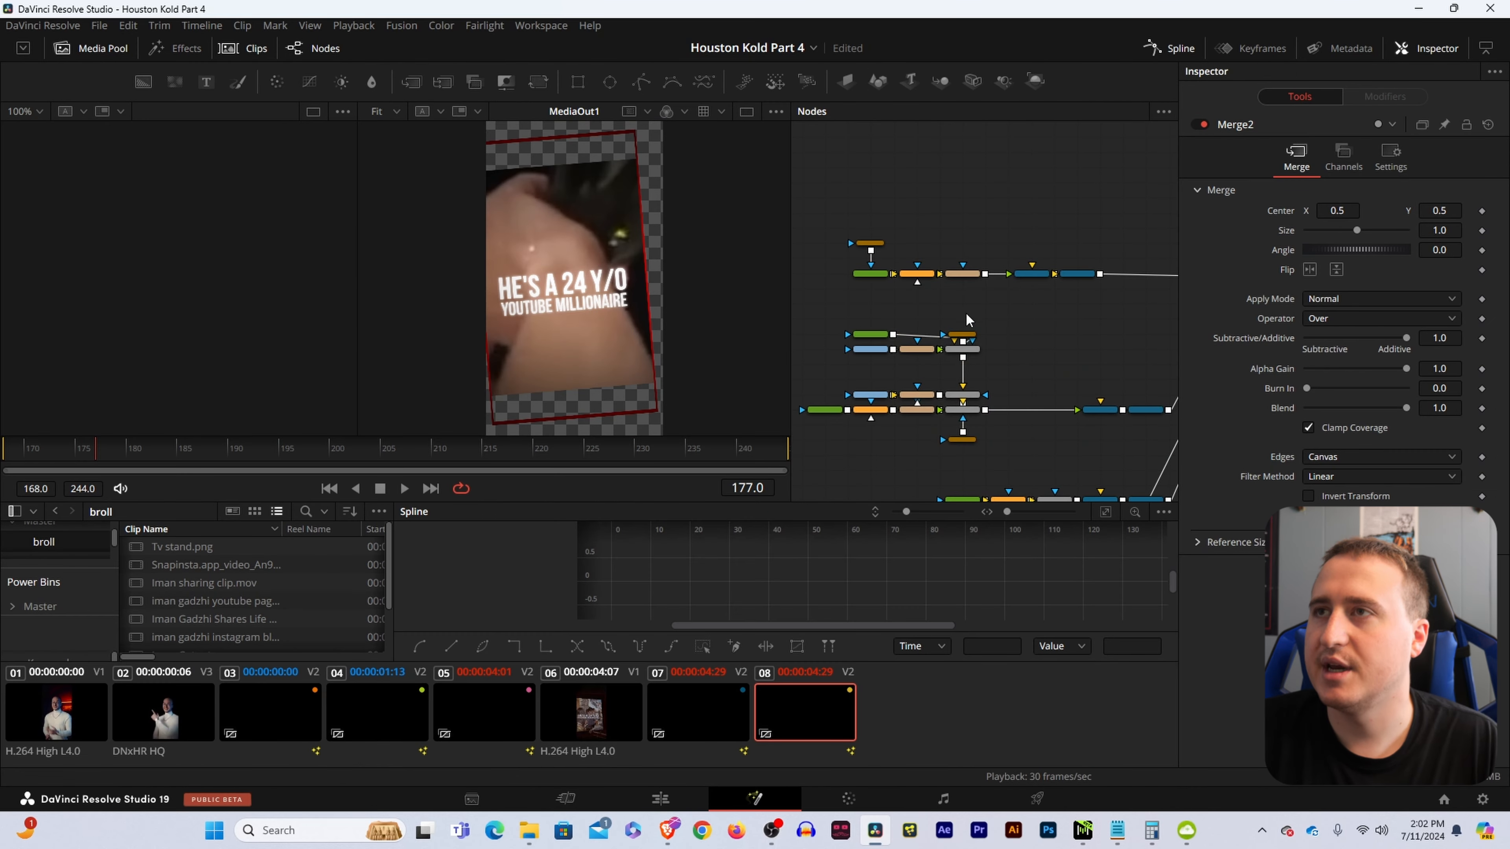
scroll(966, 316, up, 5)
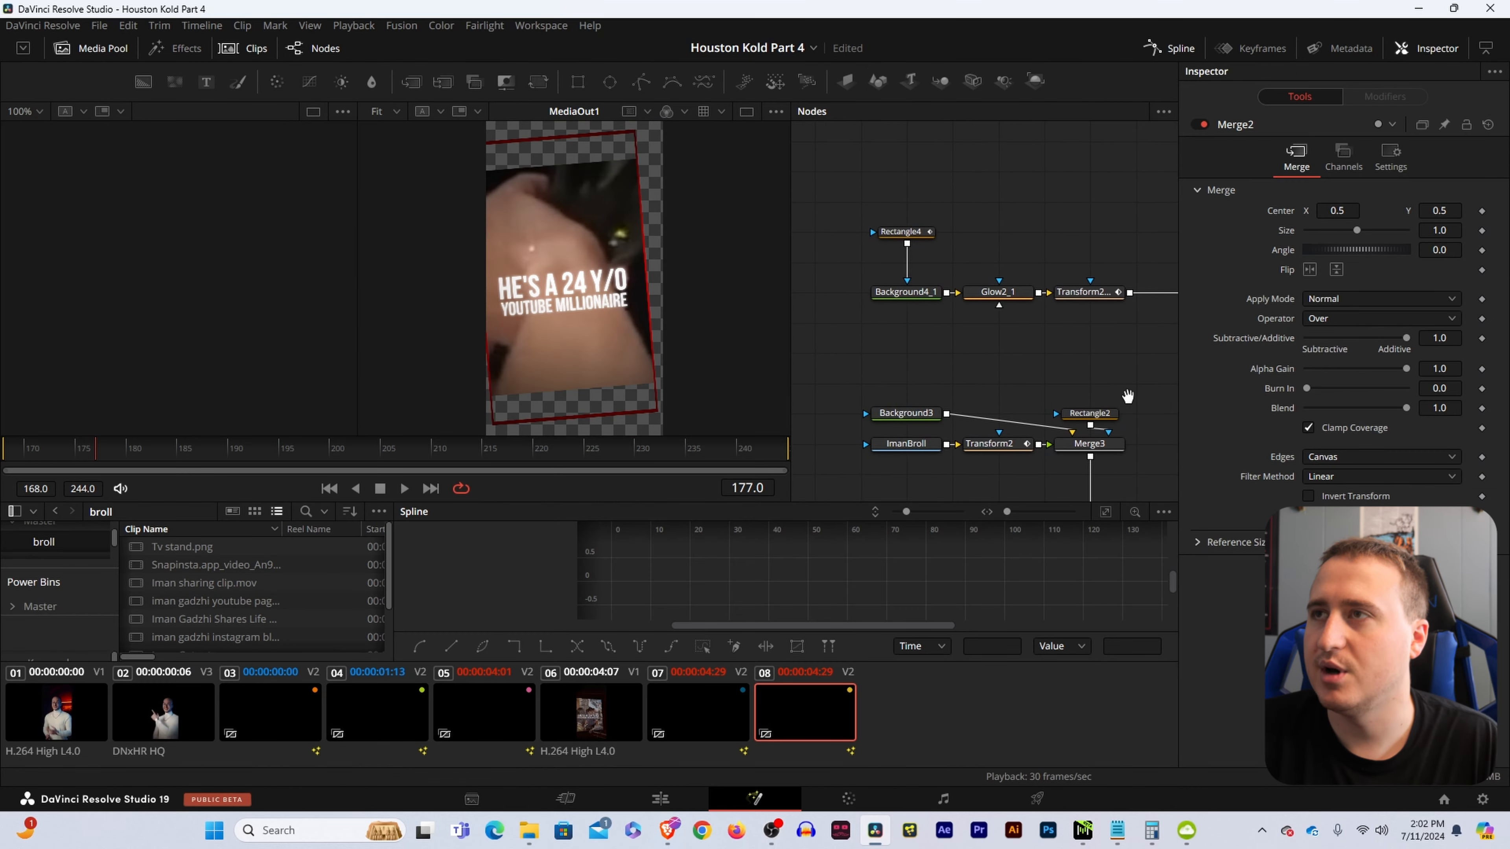
scroll(909, 377, down, 3)
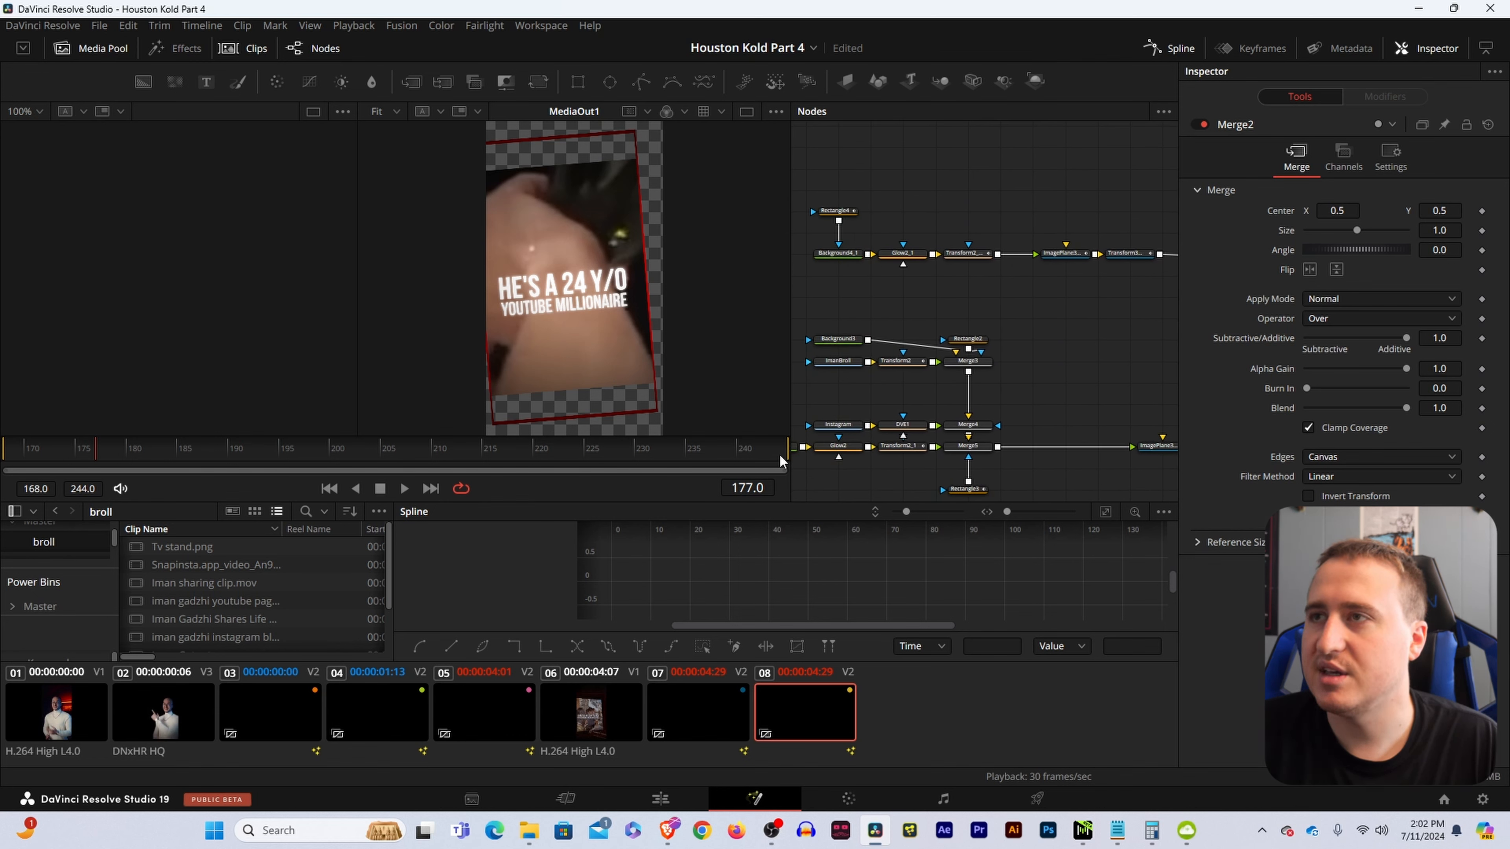
scroll(967, 327, down, 3)
scroll(968, 327, left, 3)
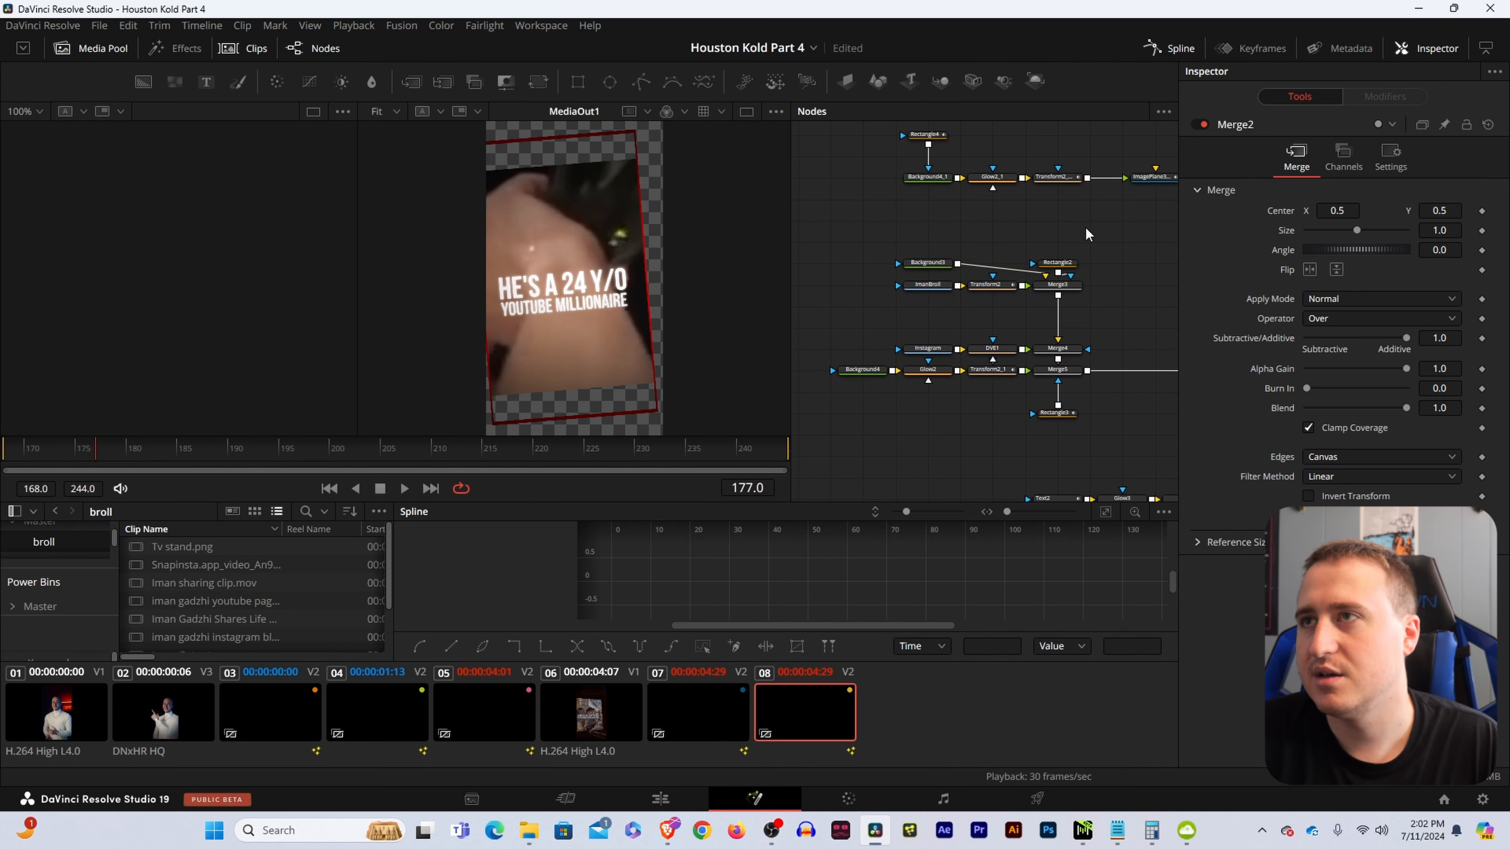
click(927, 262)
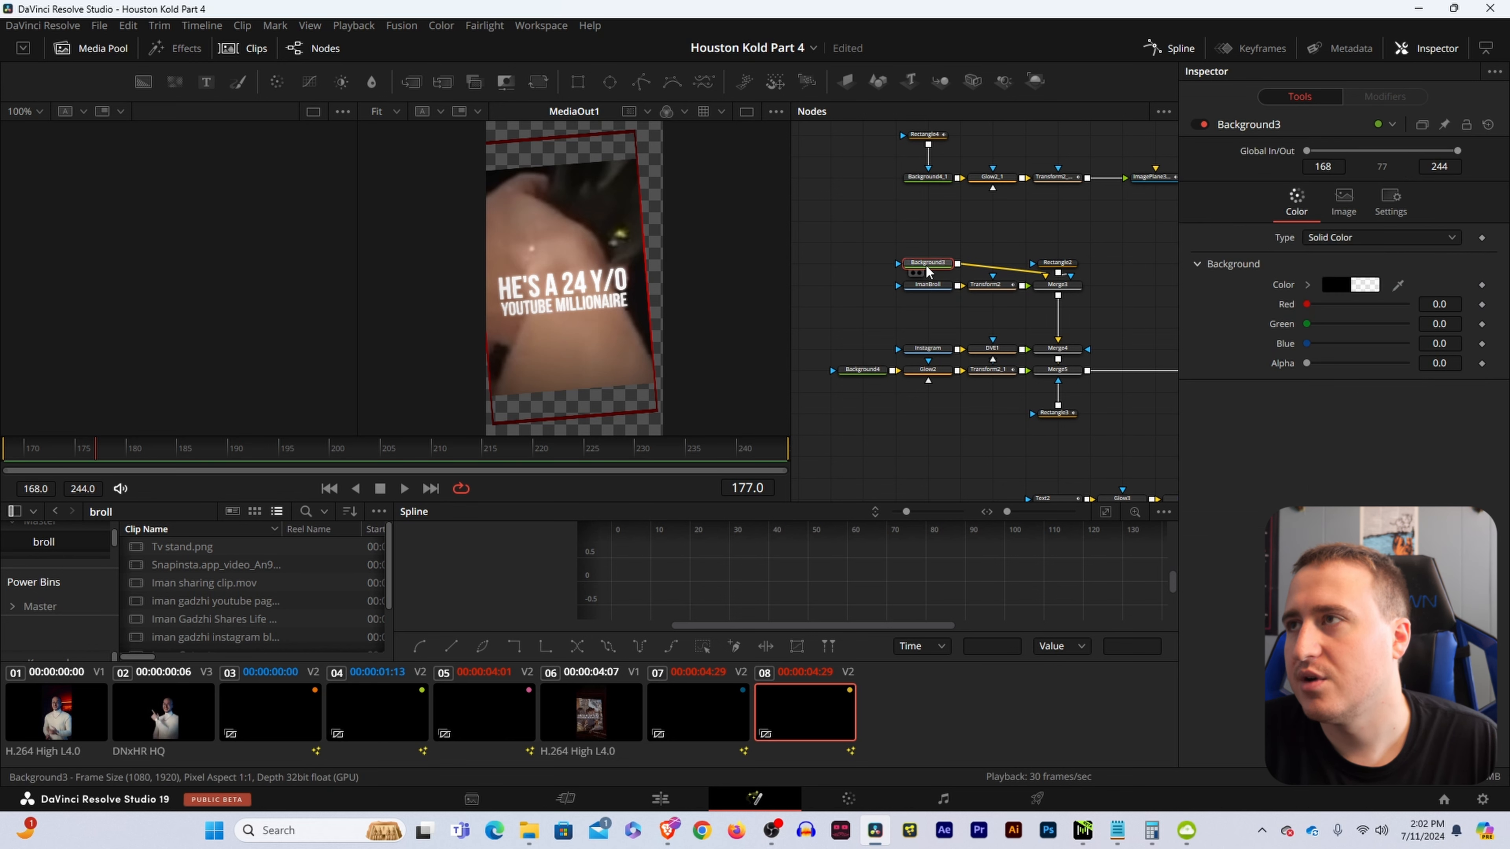
click(951, 240)
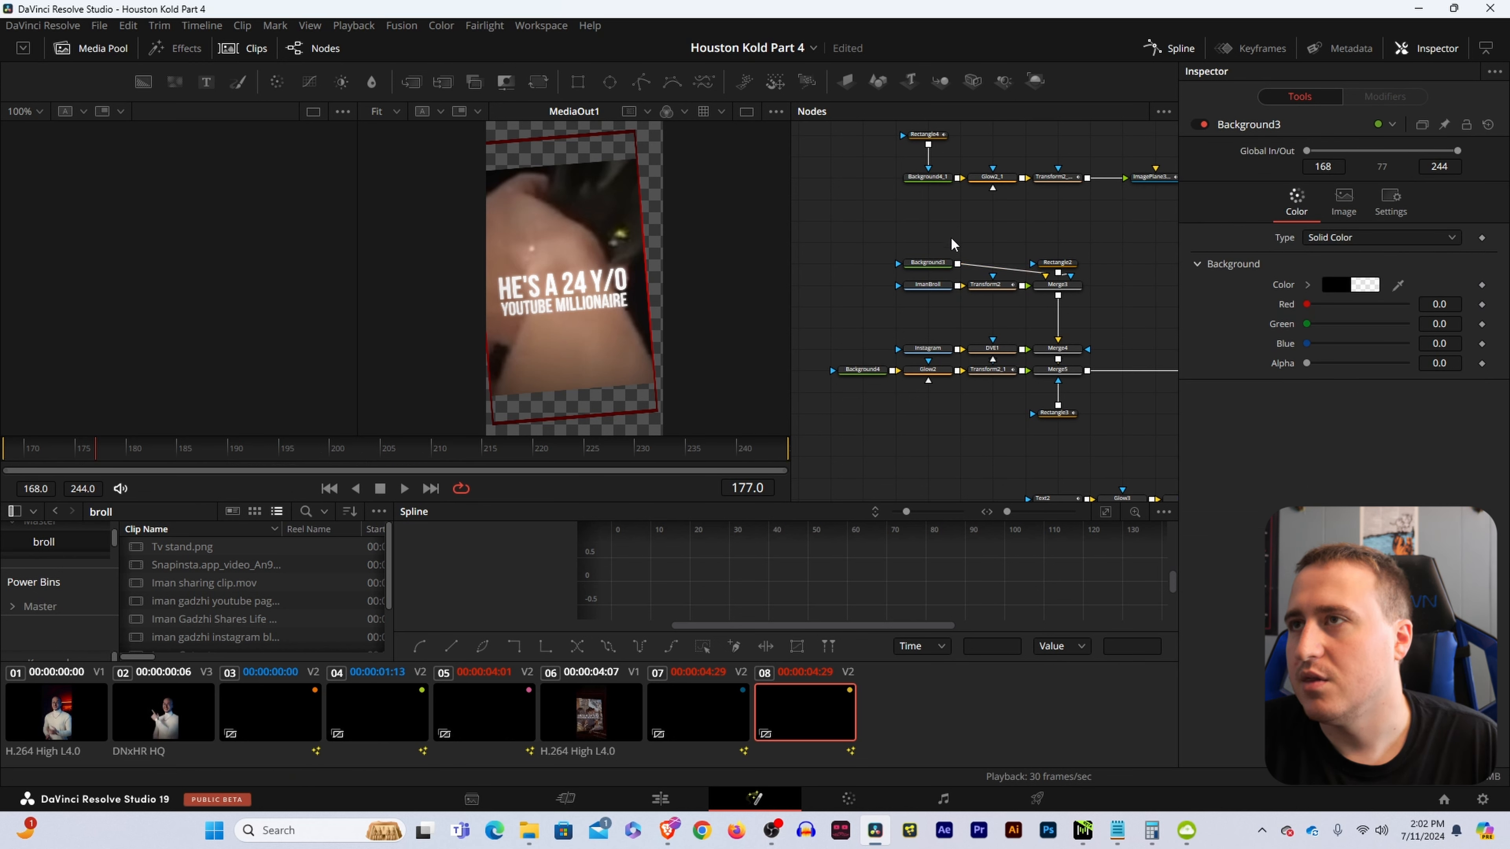
drag(845, 241, 1111, 298)
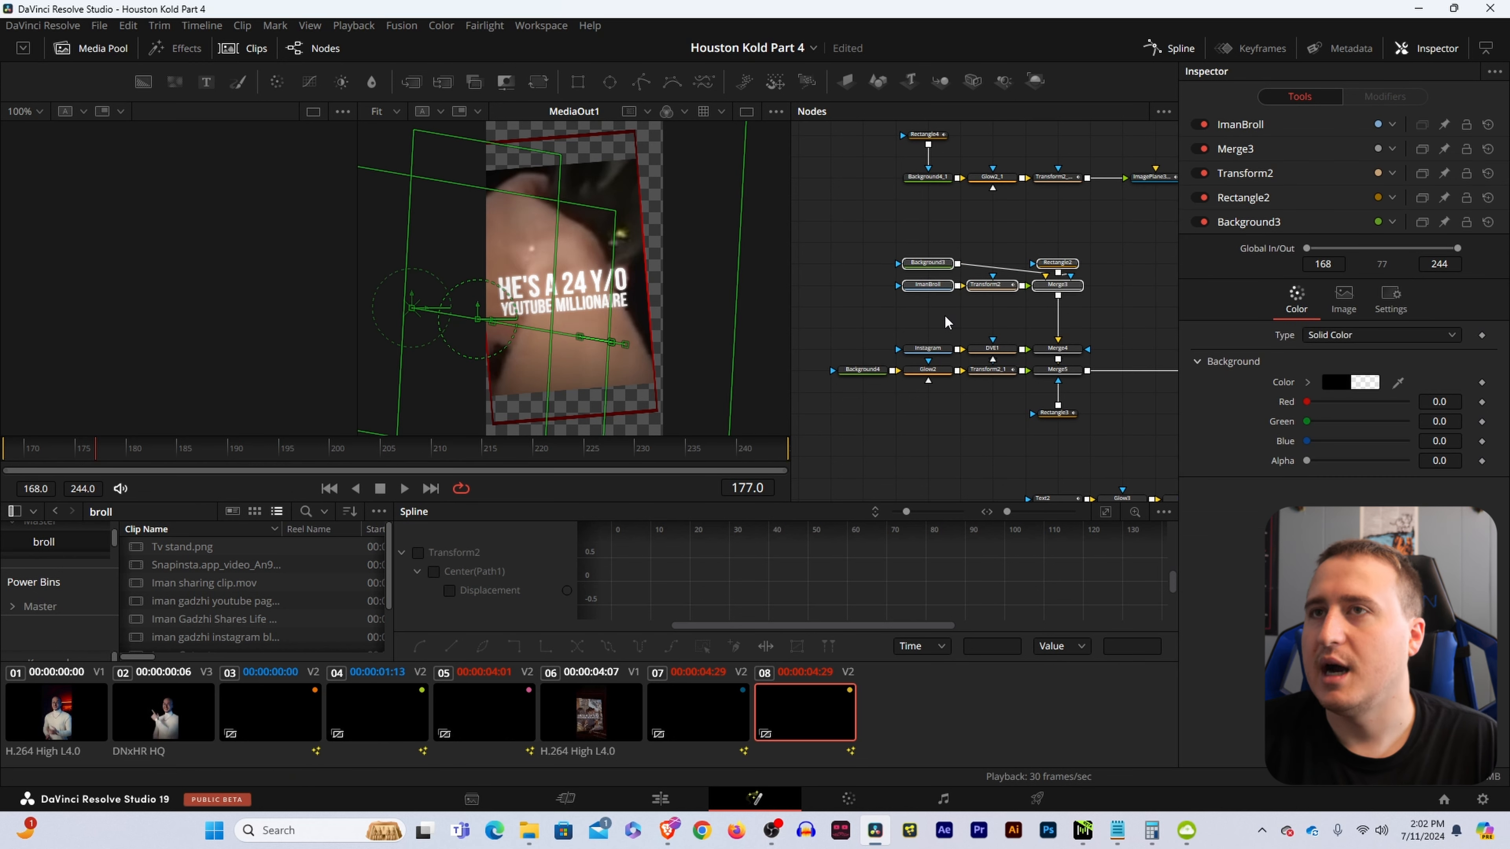
key(Delete)
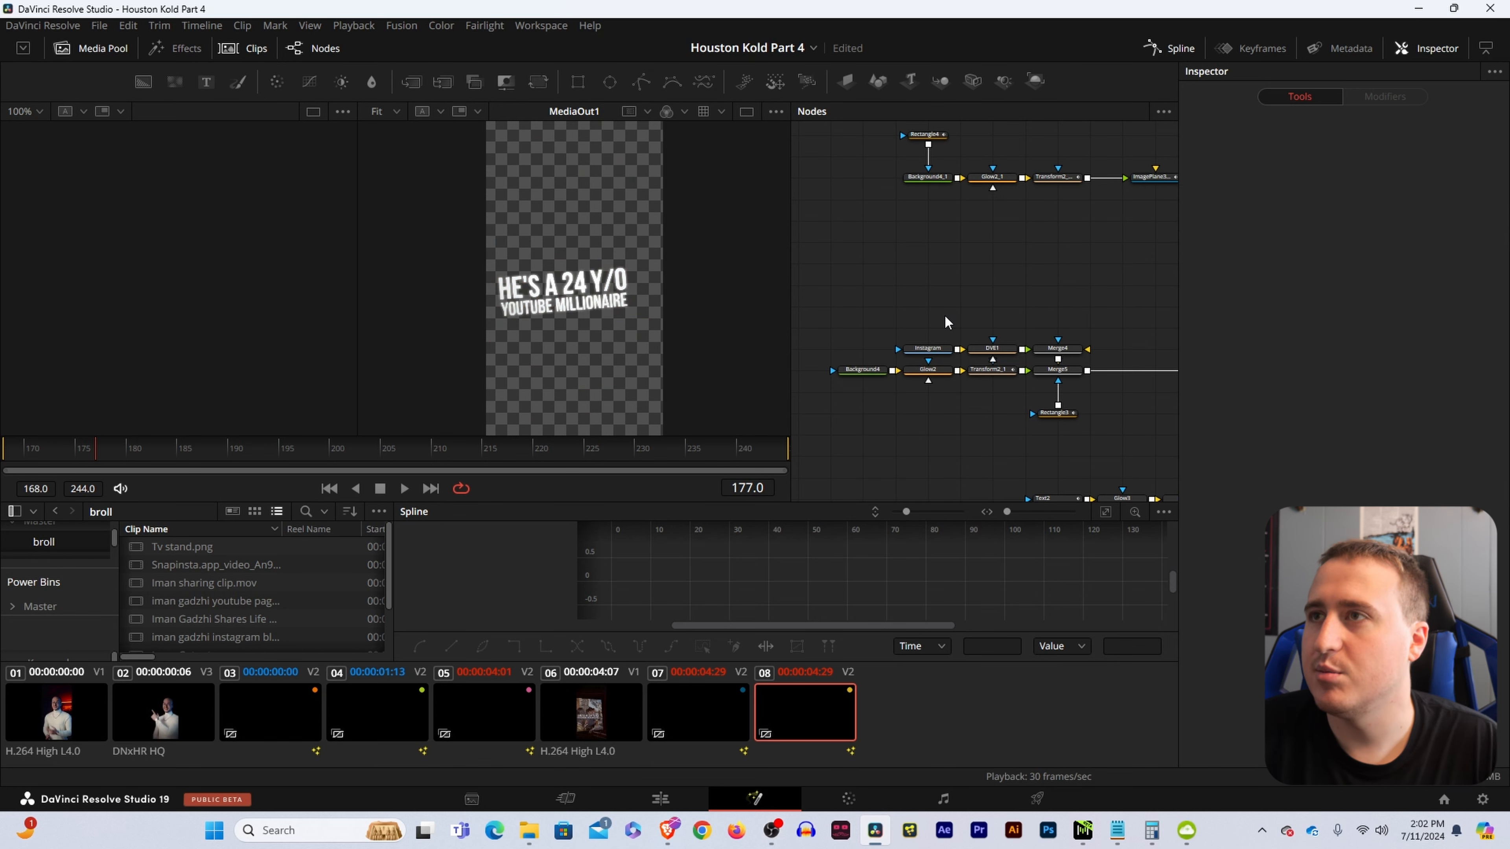
- Delete the Instagram node group: Background4, Glow2, Instagram, DVE1, Transform2_1, Merge4, Merge5 and Rectangle3
scroll(904, 236, down, 3)
drag(869, 269, 1125, 350)
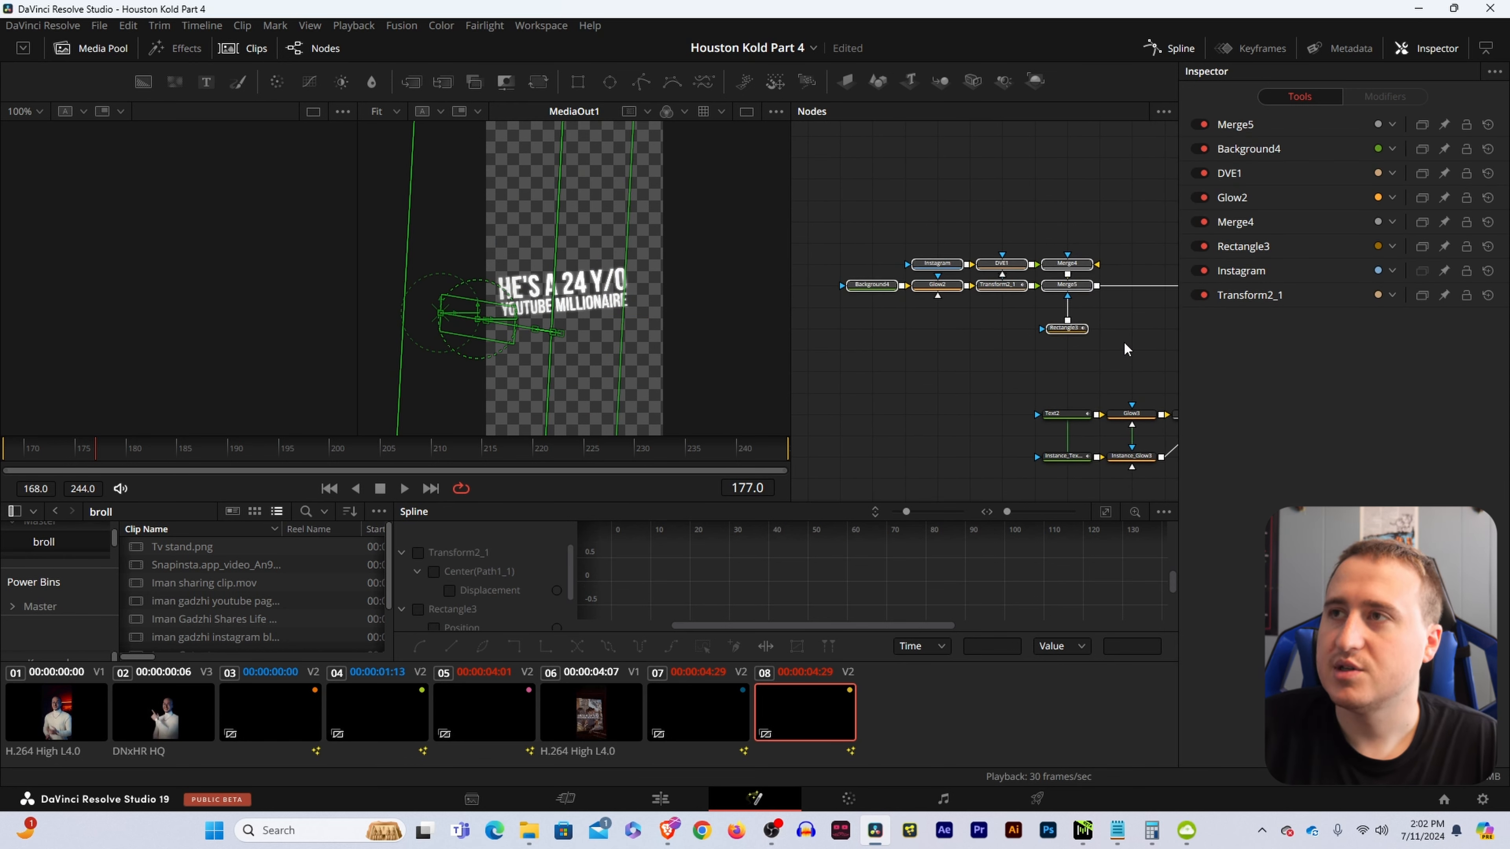
key(Delete)
scroll(917, 256, down, 5)
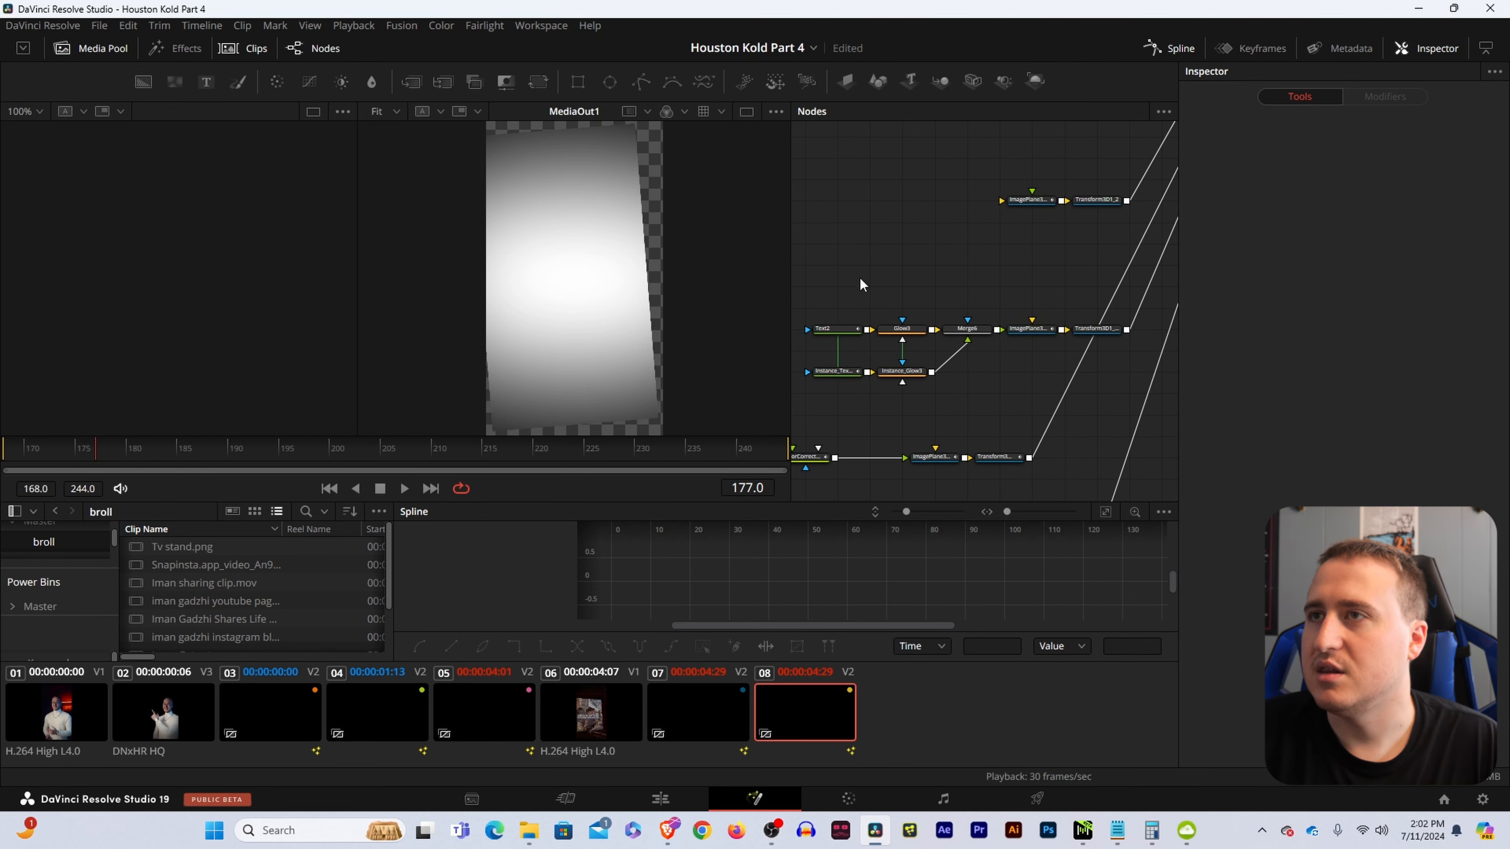
- Delete the Text2 glow node group and the disconnected ImagePlane3D1_2 and Transform3D1_2 nodes from the composition
drag(811, 305, 1106, 399)
key(Delete)
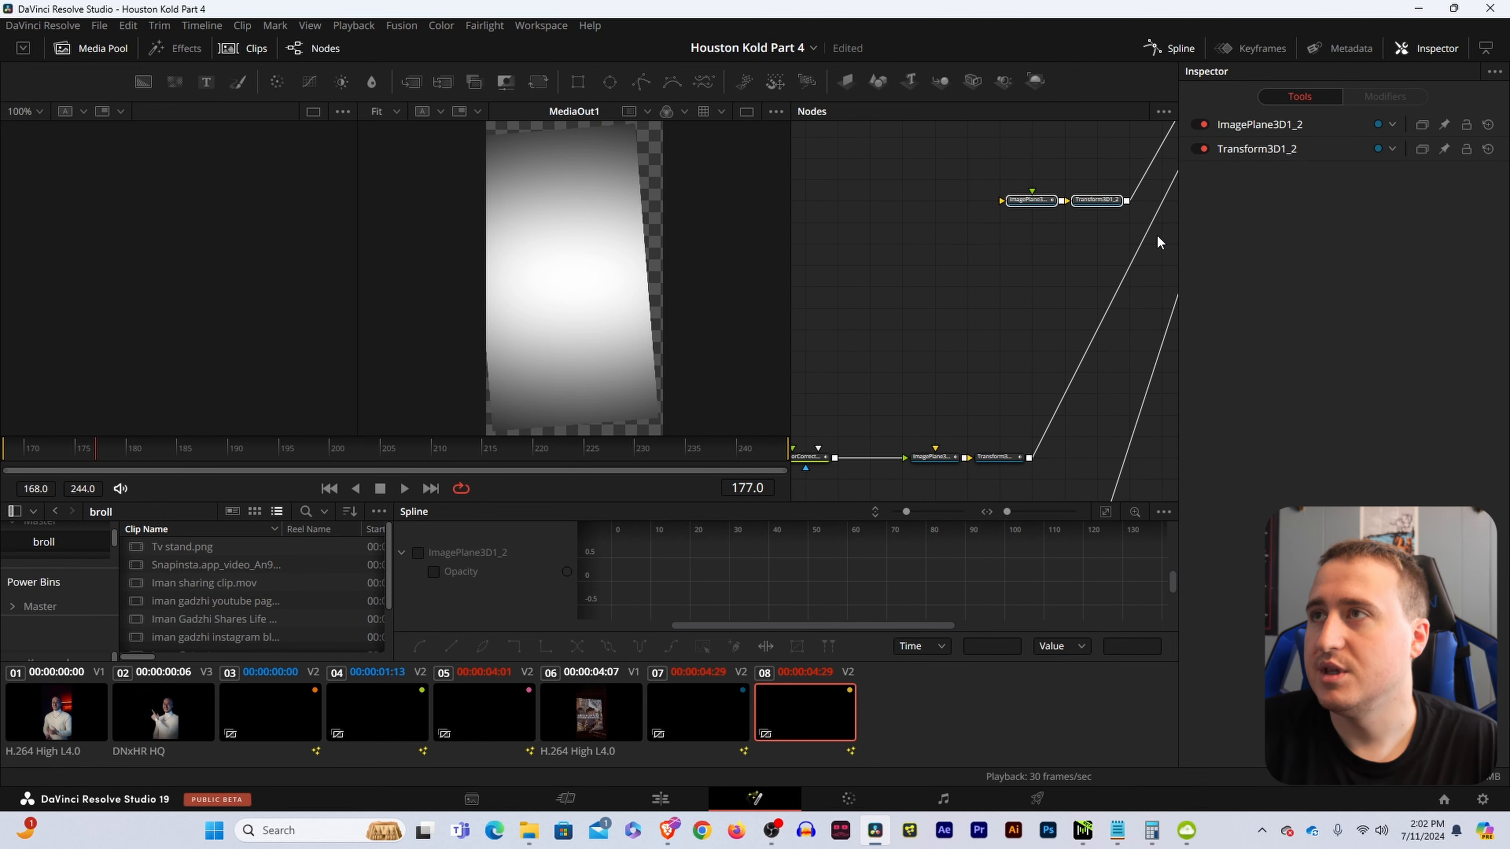
key(Delete)
- Delete the leftover nodes below the Transform3 and Instance_Transform3 branch
scroll(1089, 310, down, 5)
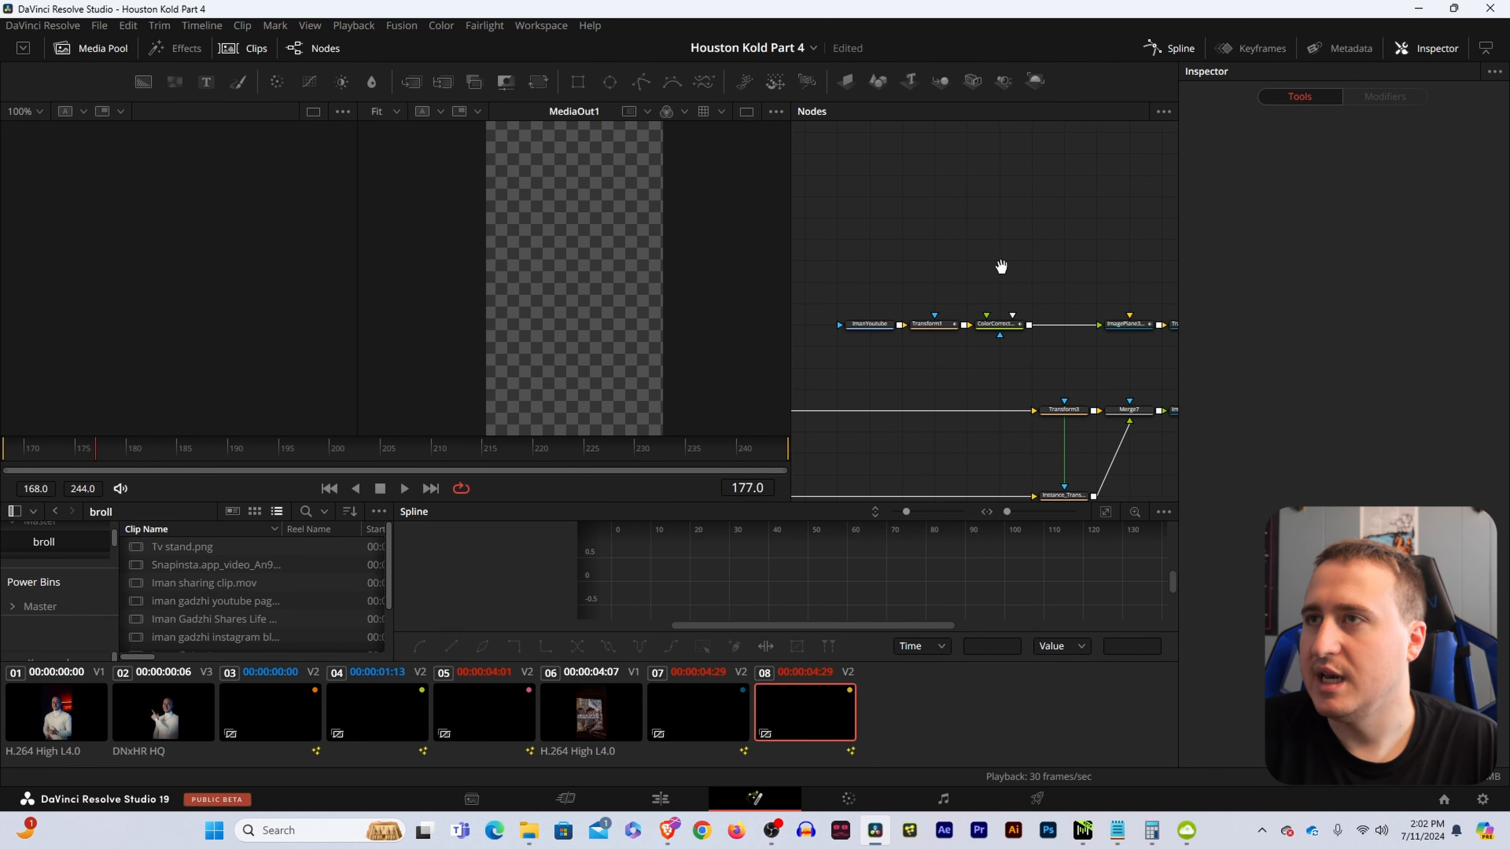
drag(1047, 246, 1097, 158)
drag(769, 297, 1033, 304)
scroll(628, 232, down, 3)
scroll(628, 232, up, 2)
scroll(957, 293, down, 2)
scroll(1033, 304, up, 2)
drag(1080, 355, 1150, 441)
key(Delete)
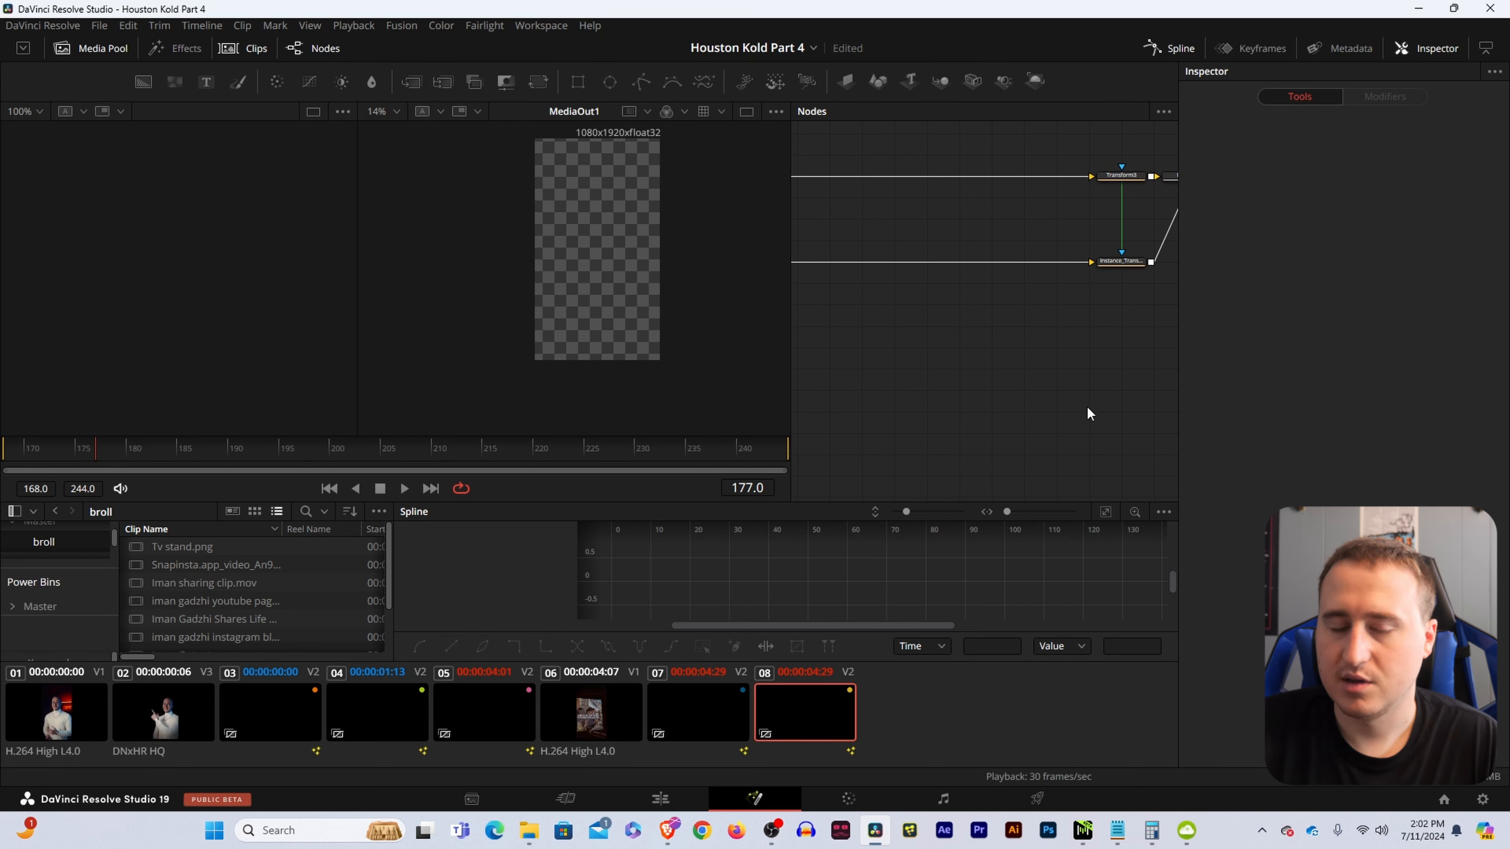
- Enable the Timeline background node feeding Merge1, and display Merge2 and Merge1 in separate viewers
drag(1086, 336, 990, 299)
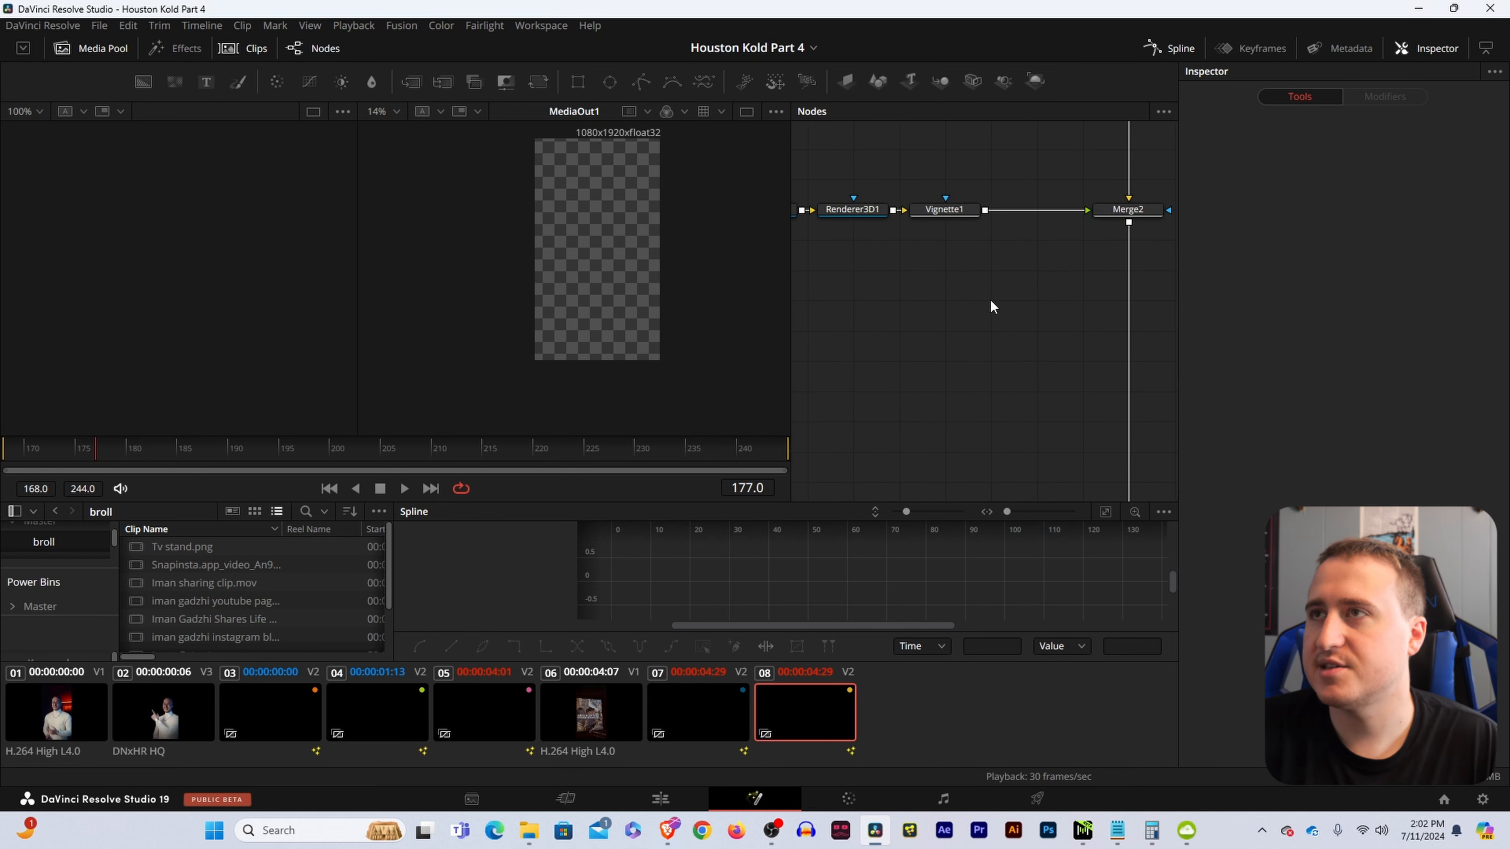
click(1058, 268)
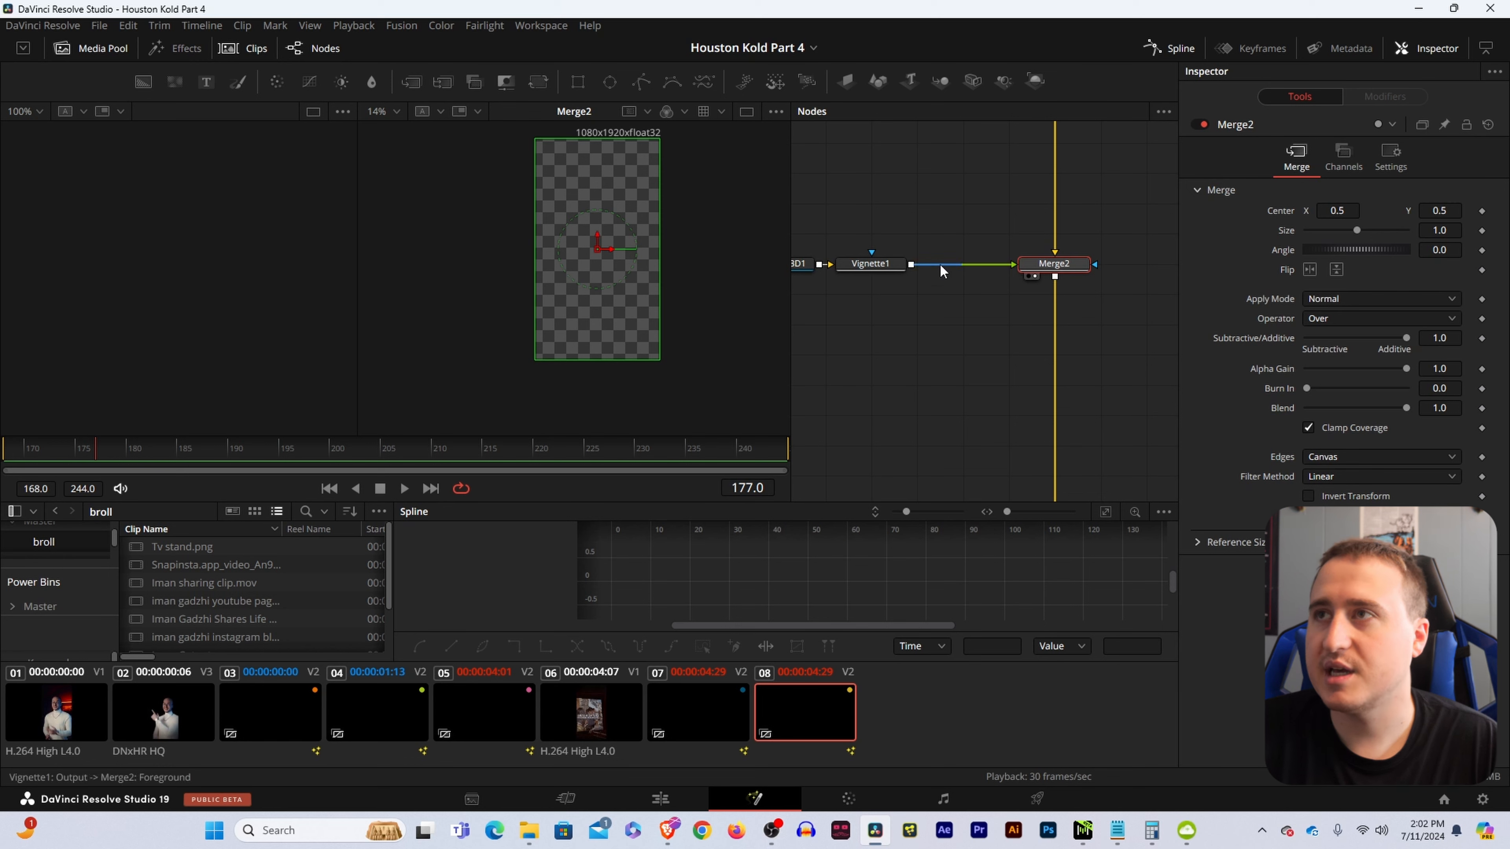
scroll(941, 210, up, 5)
scroll(964, 265, up, 5)
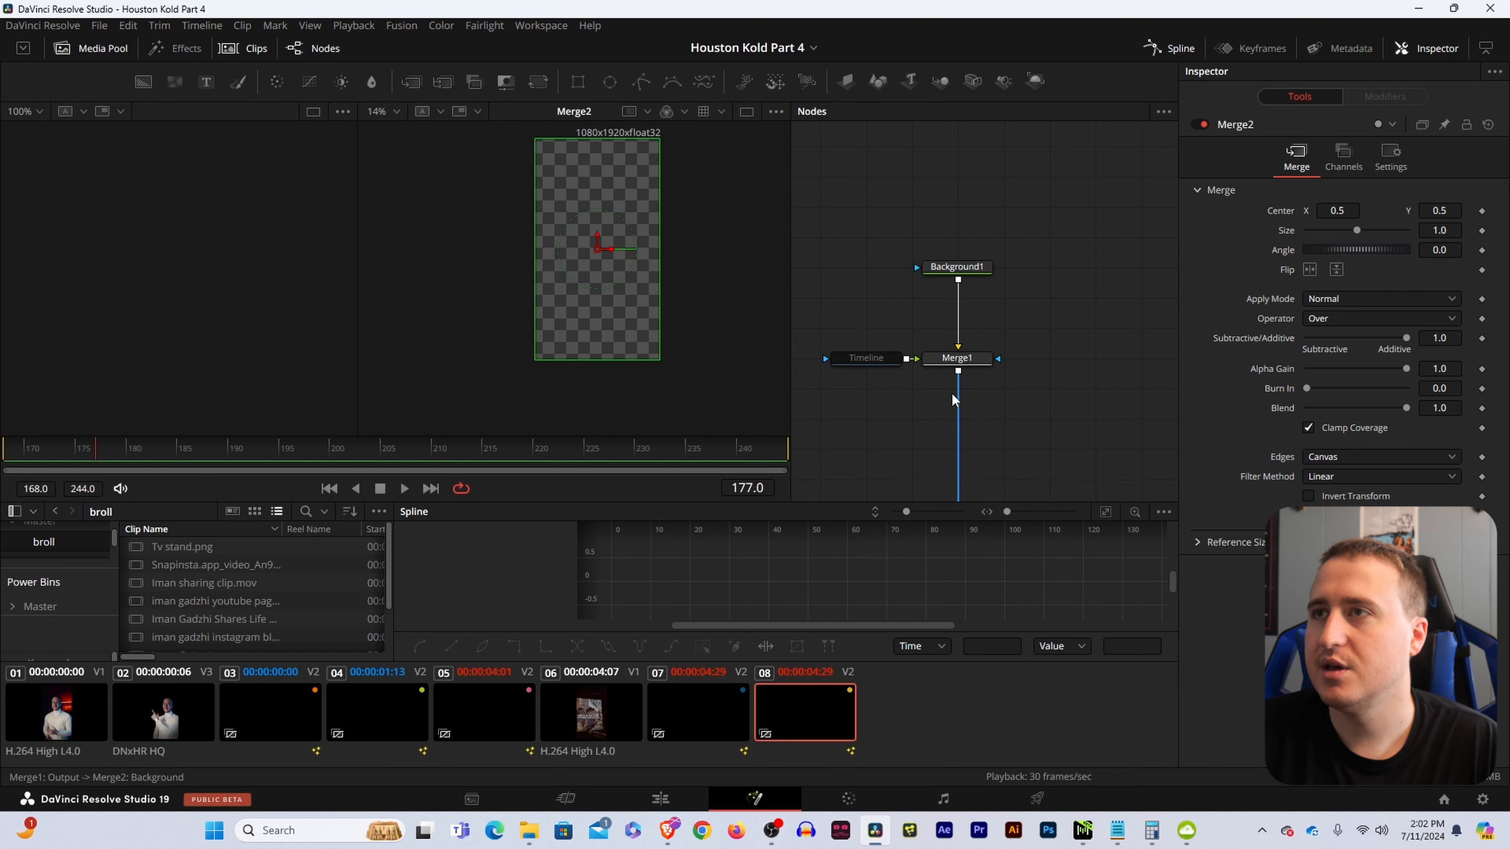
click(866, 359)
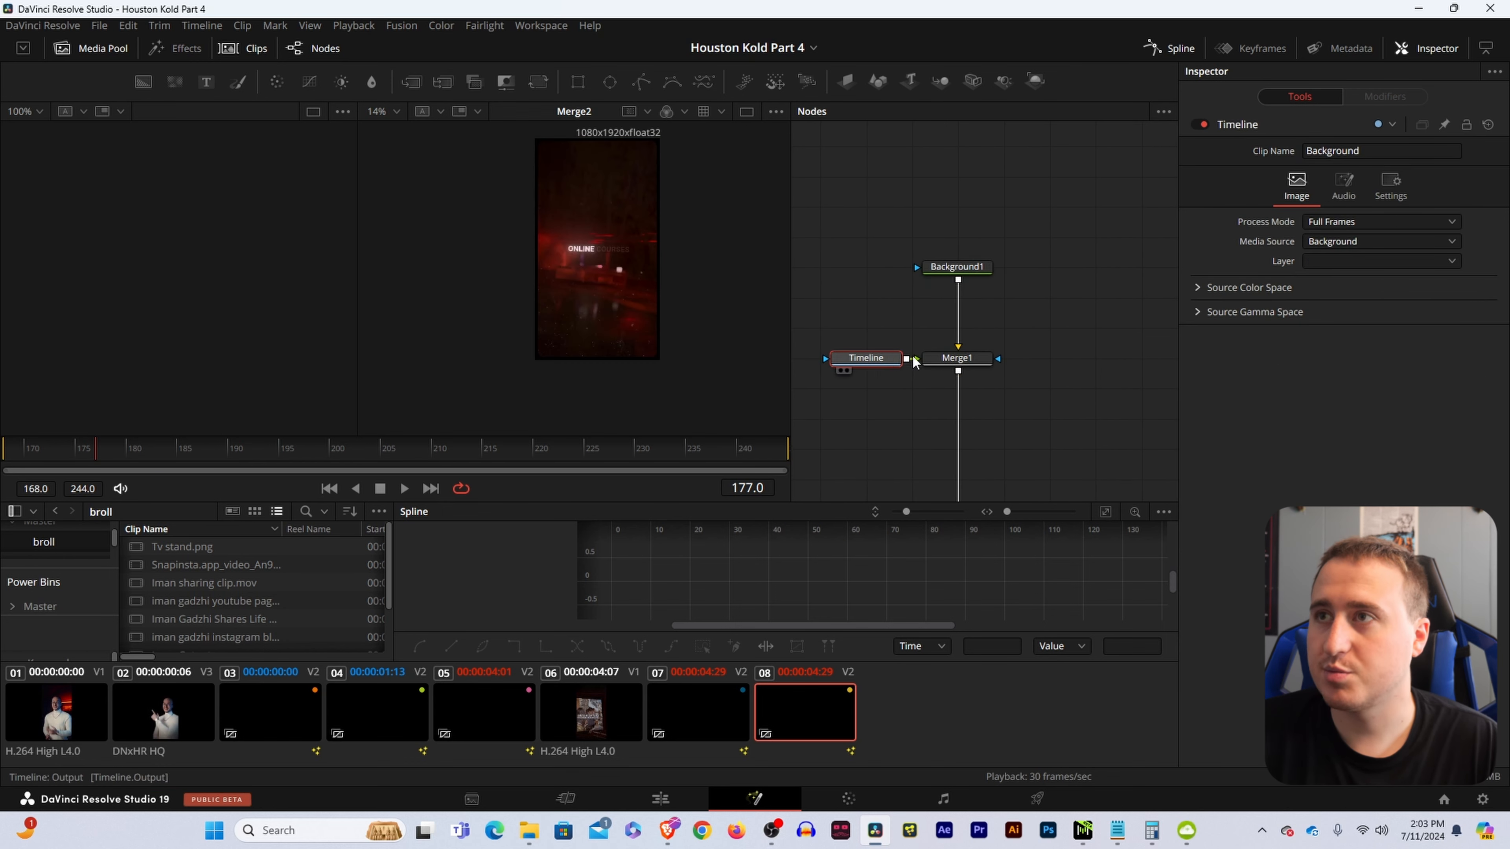
click(969, 361)
key(1)
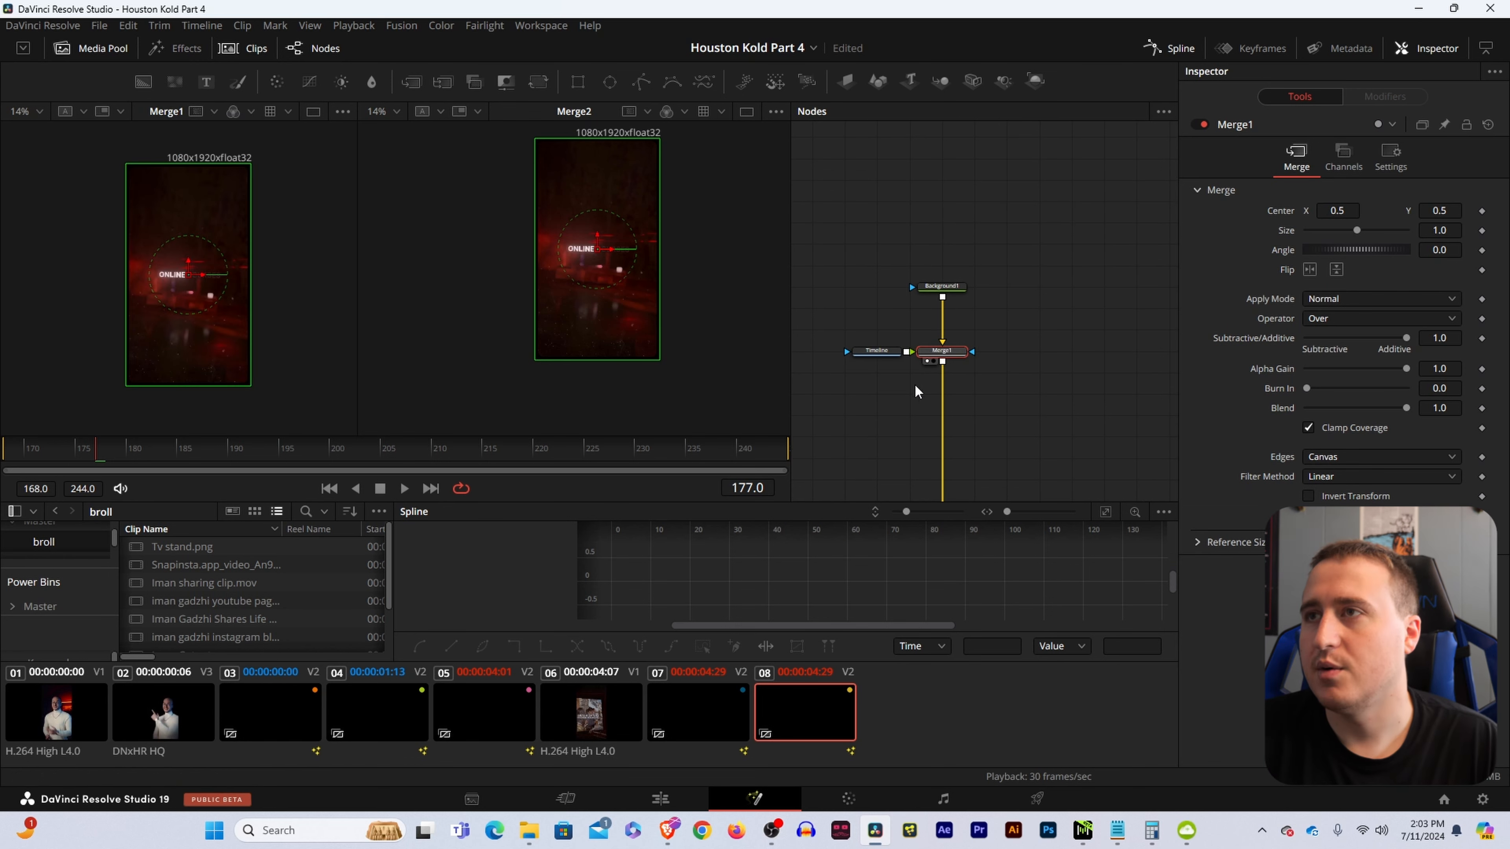
- Examine the remaining ImanYoutube and Transform3/Merge7 node branches of the composition with the playhead at frame 168
scroll(953, 219, down, 8)
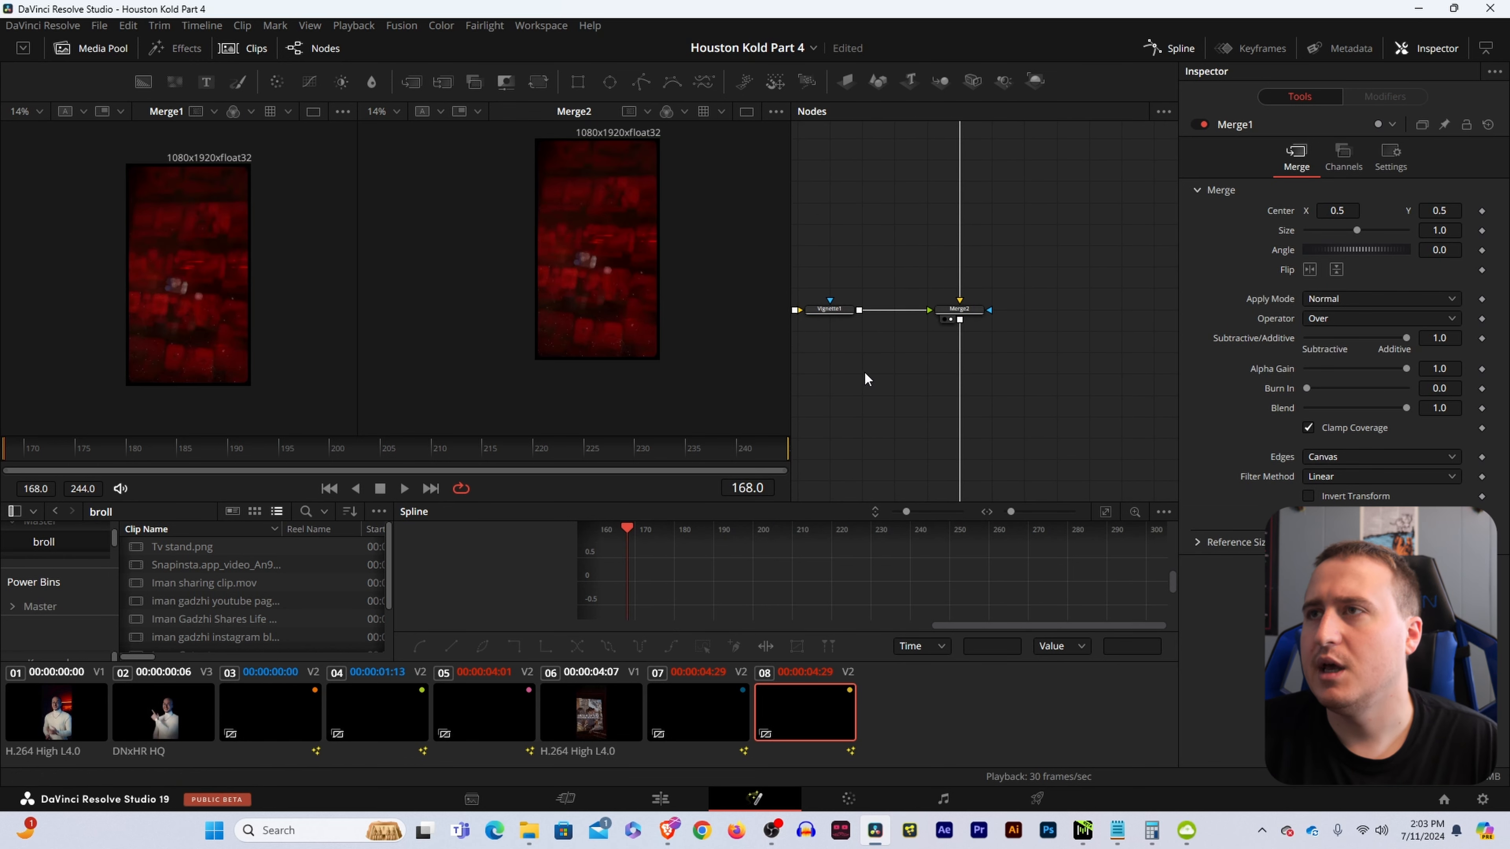
drag(836, 370, 1051, 327)
drag(963, 361, 1124, 254)
drag(975, 411, 1018, 183)
drag(933, 334, 1077, 164)
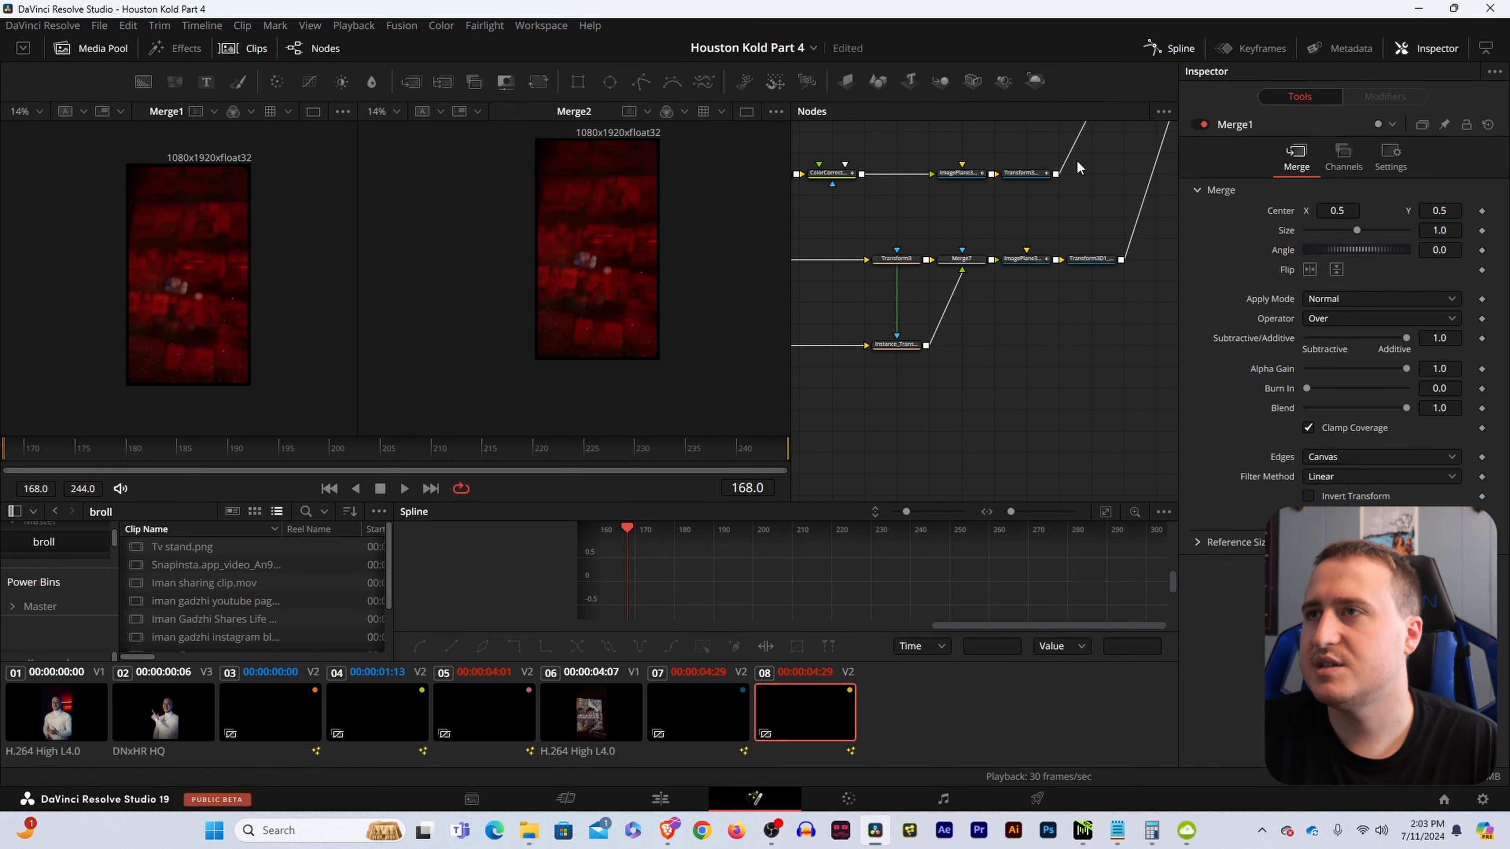
drag(960, 292, 1104, 270)
drag(862, 308, 1149, 312)
drag(957, 299, 902, 410)
drag(1087, 282, 954, 312)
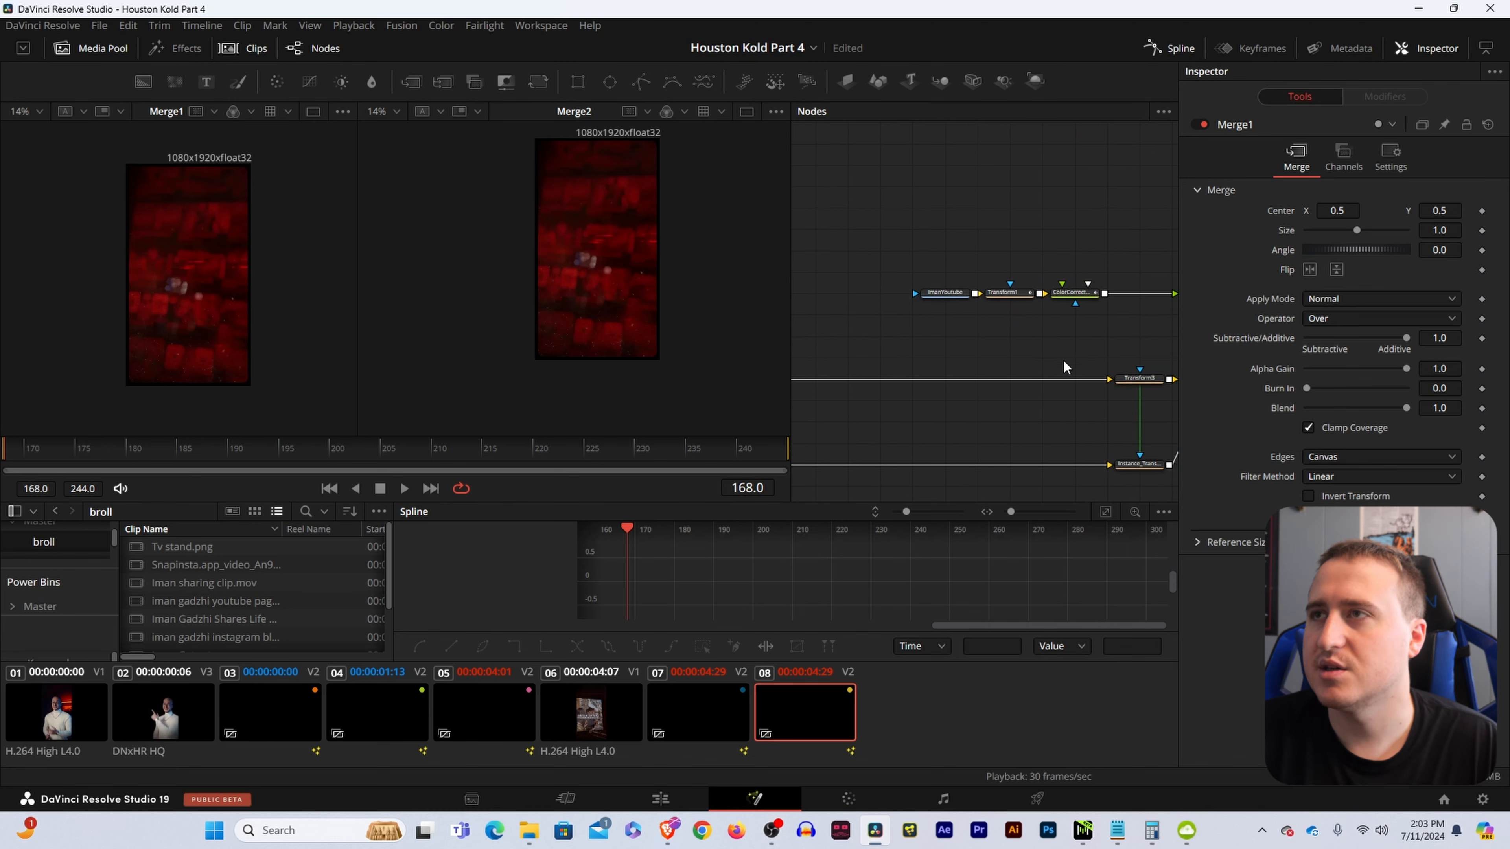
drag(1066, 362, 879, 351)
drag(1079, 334, 983, 324)
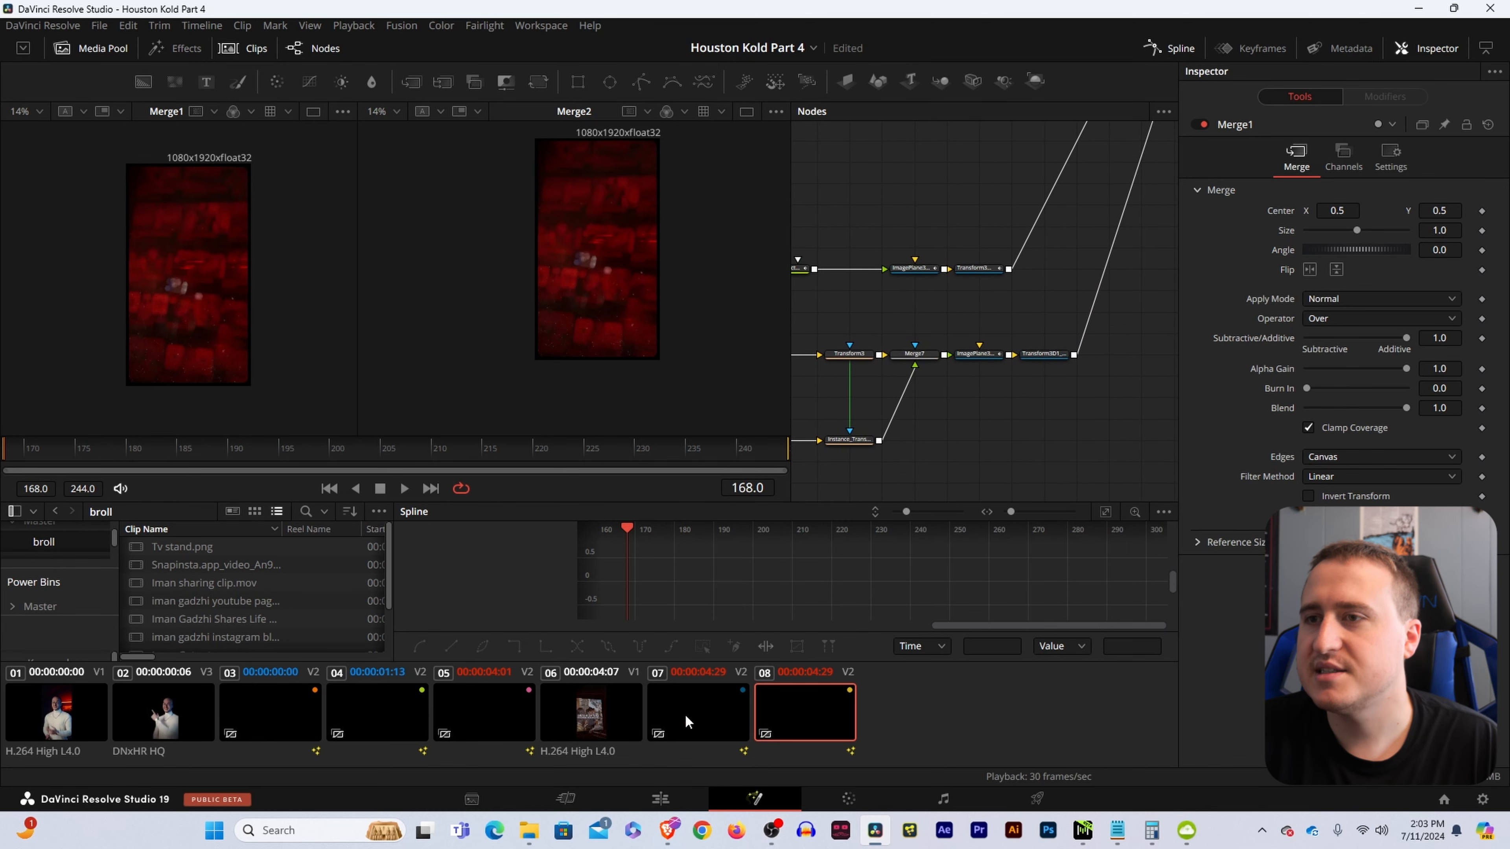
- Disable the yellow Fusion clip on Video 2 in the Edit page and reopen its composition in the Fusion page
click(675, 801)
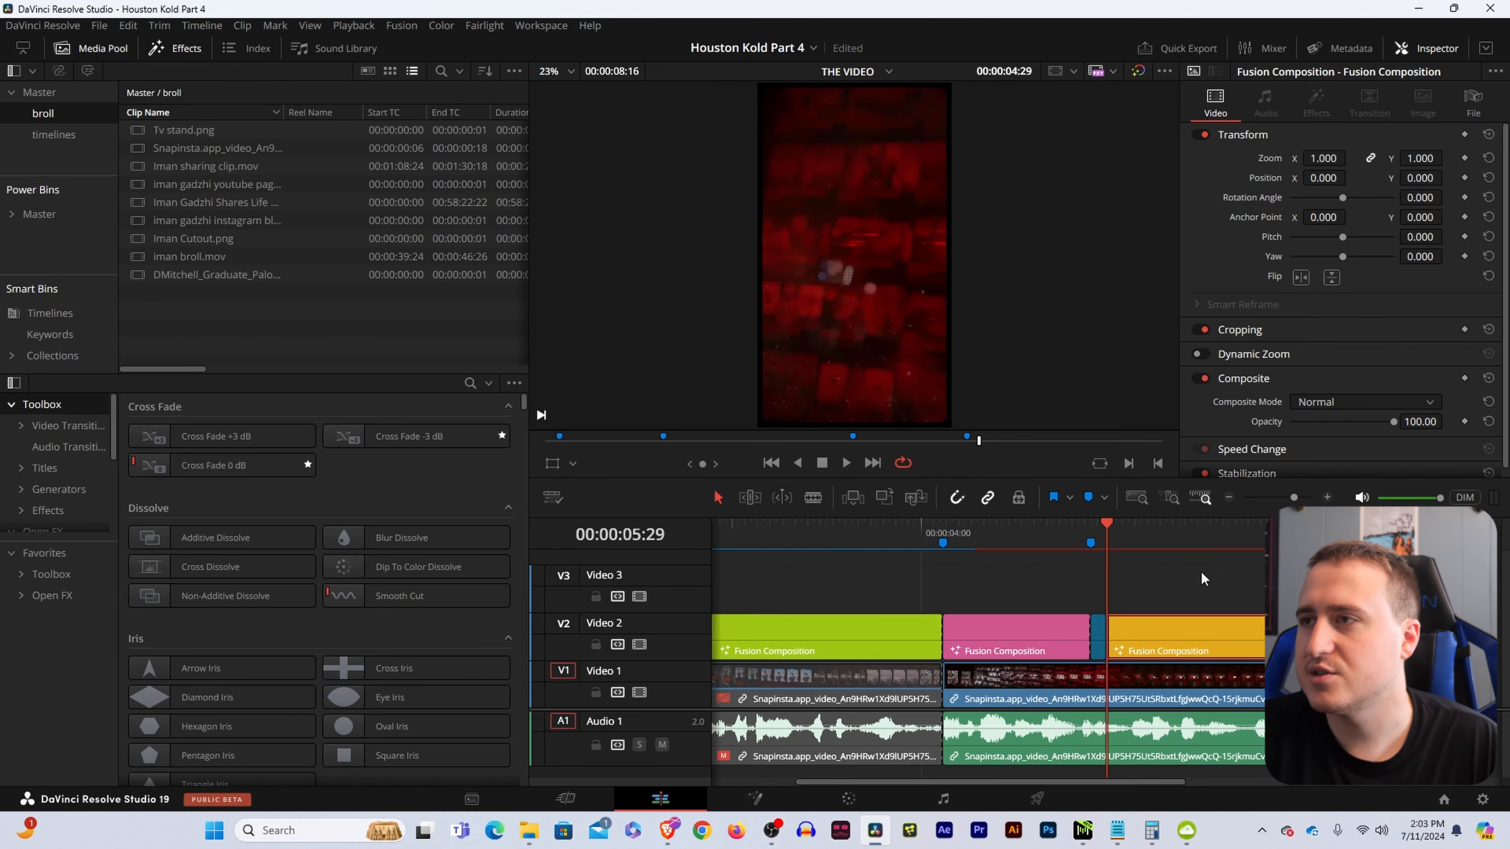
click(1176, 629)
mouse_move(1116, 522)
mouse_down()
mouse_move(1146, 524)
mouse_move(1099, 535)
mouse_up()
right_click(1157, 631)
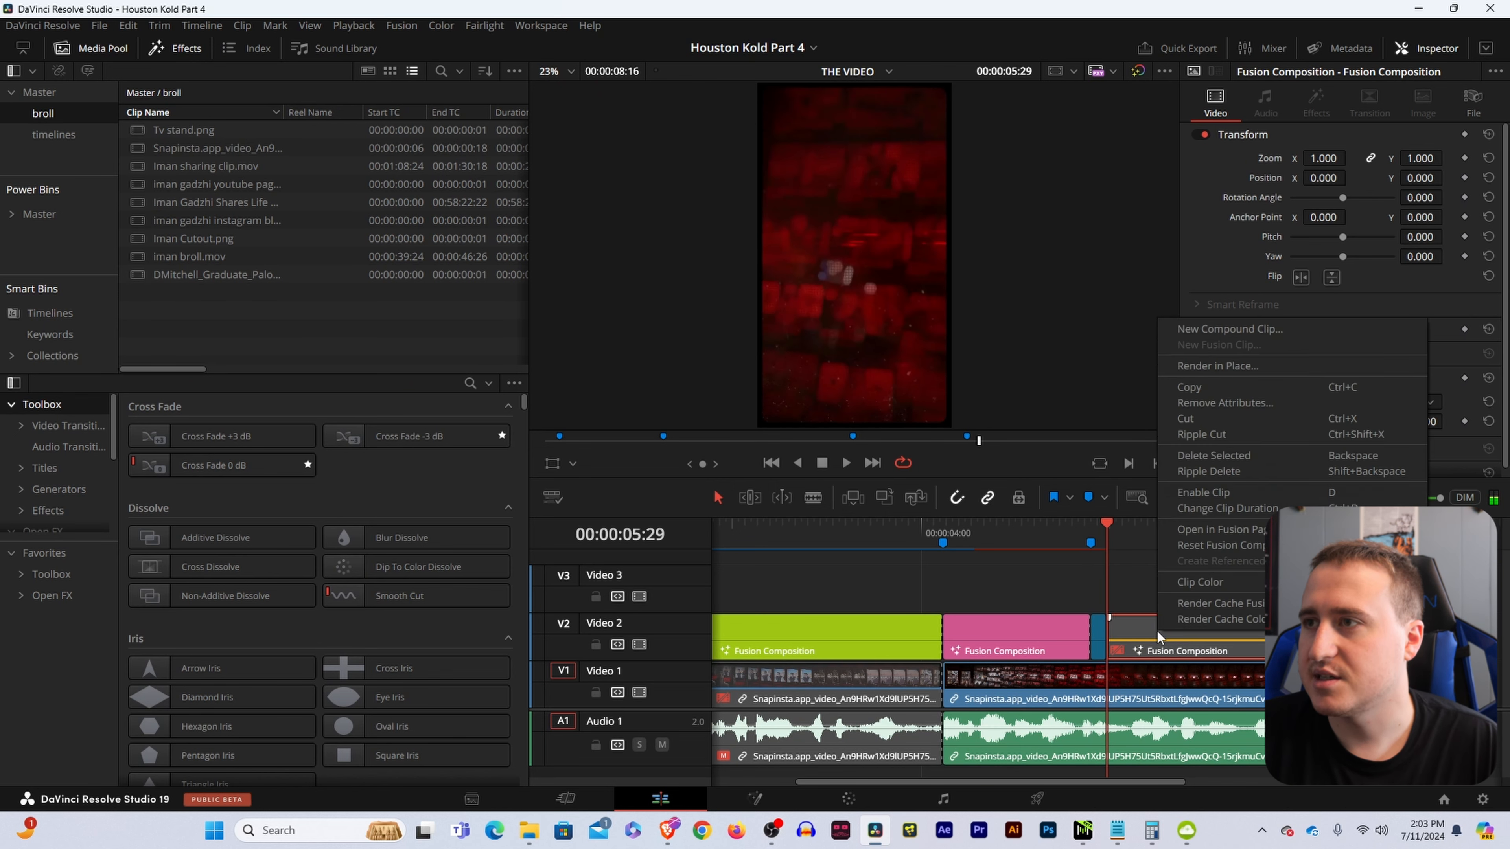
click(1197, 526)
- Move the ImanYoutube and Text1 node branches up together, closer beneath the Background4_1 branch
drag(1070, 247, 1022, 360)
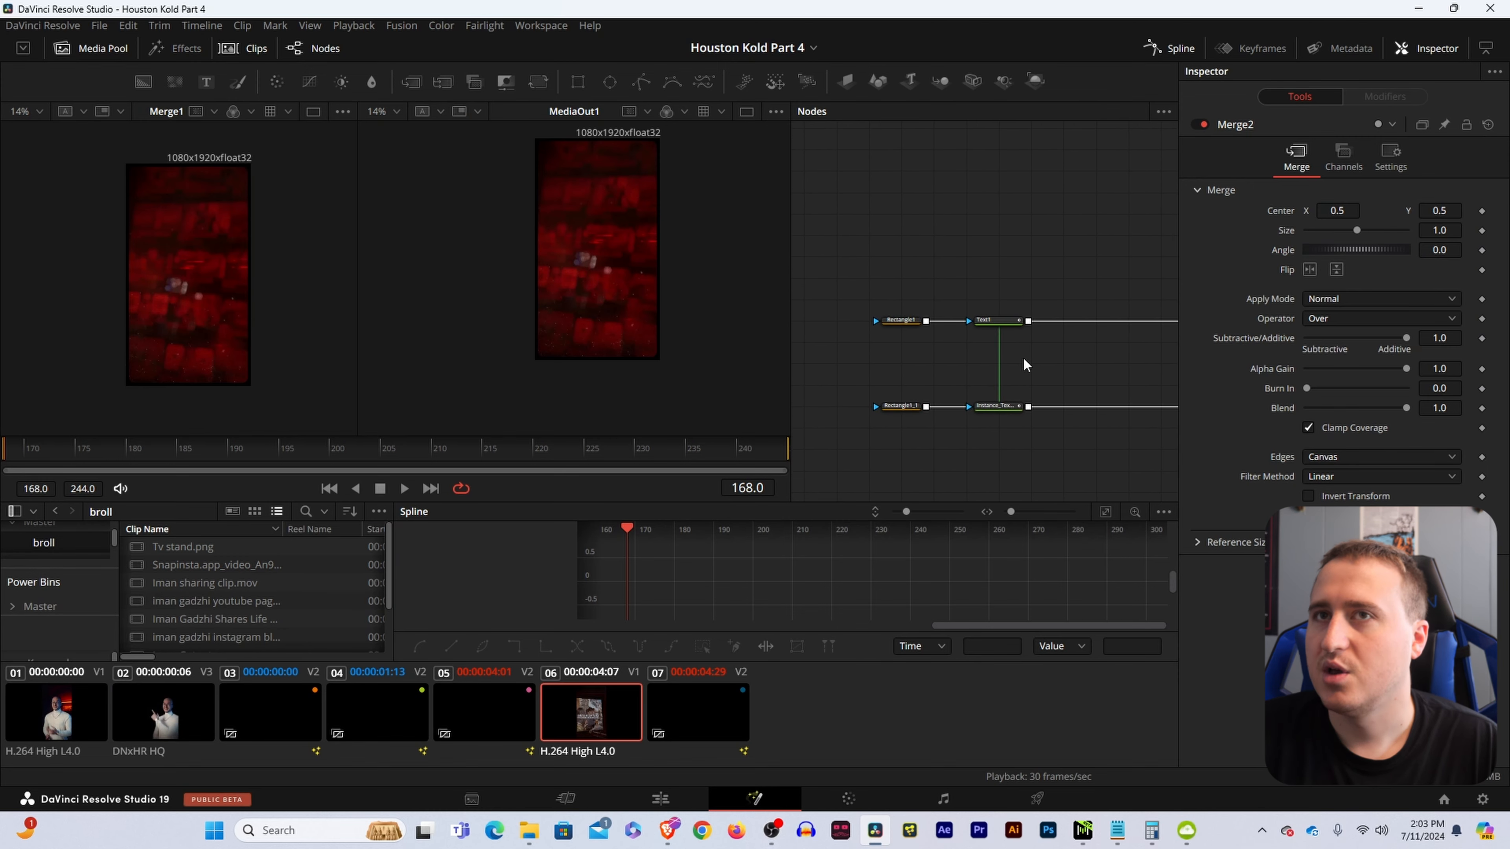
drag(1150, 199, 1005, 341)
drag(1168, 266, 1054, 244)
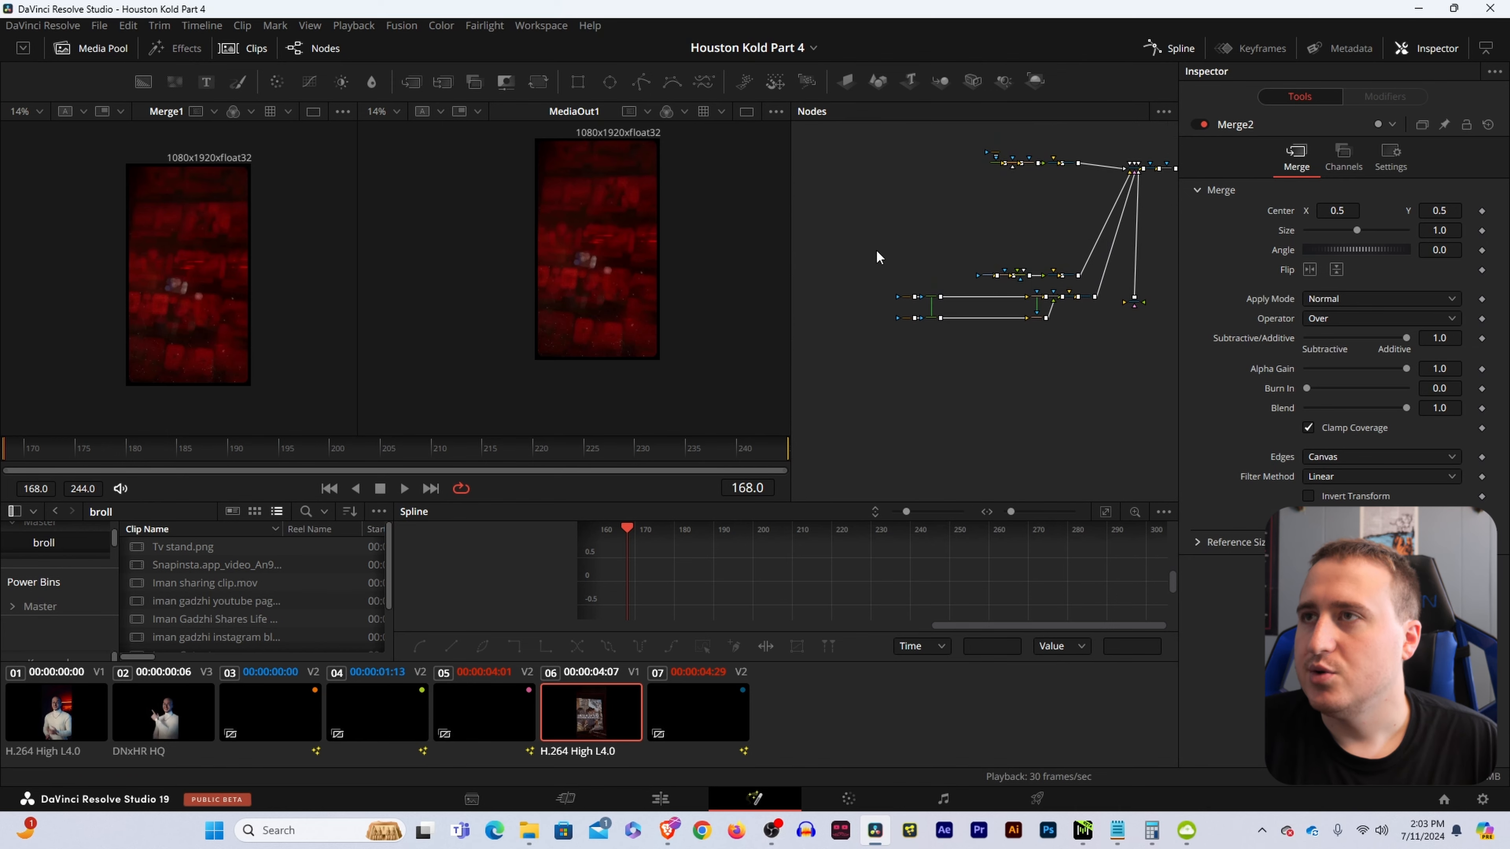
drag(871, 243, 1095, 353)
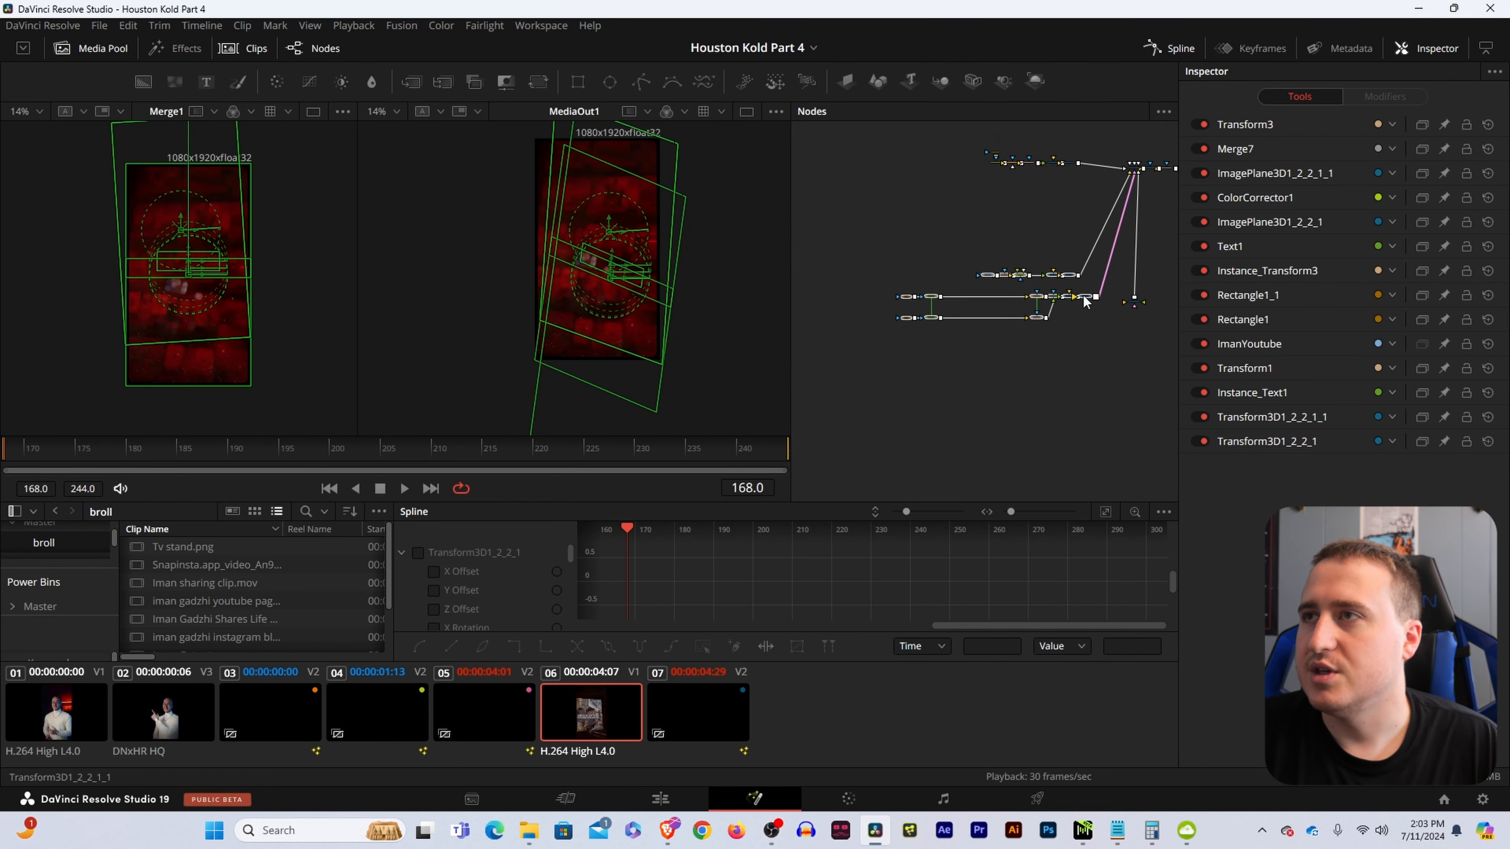
drag(1084, 302, 1087, 216)
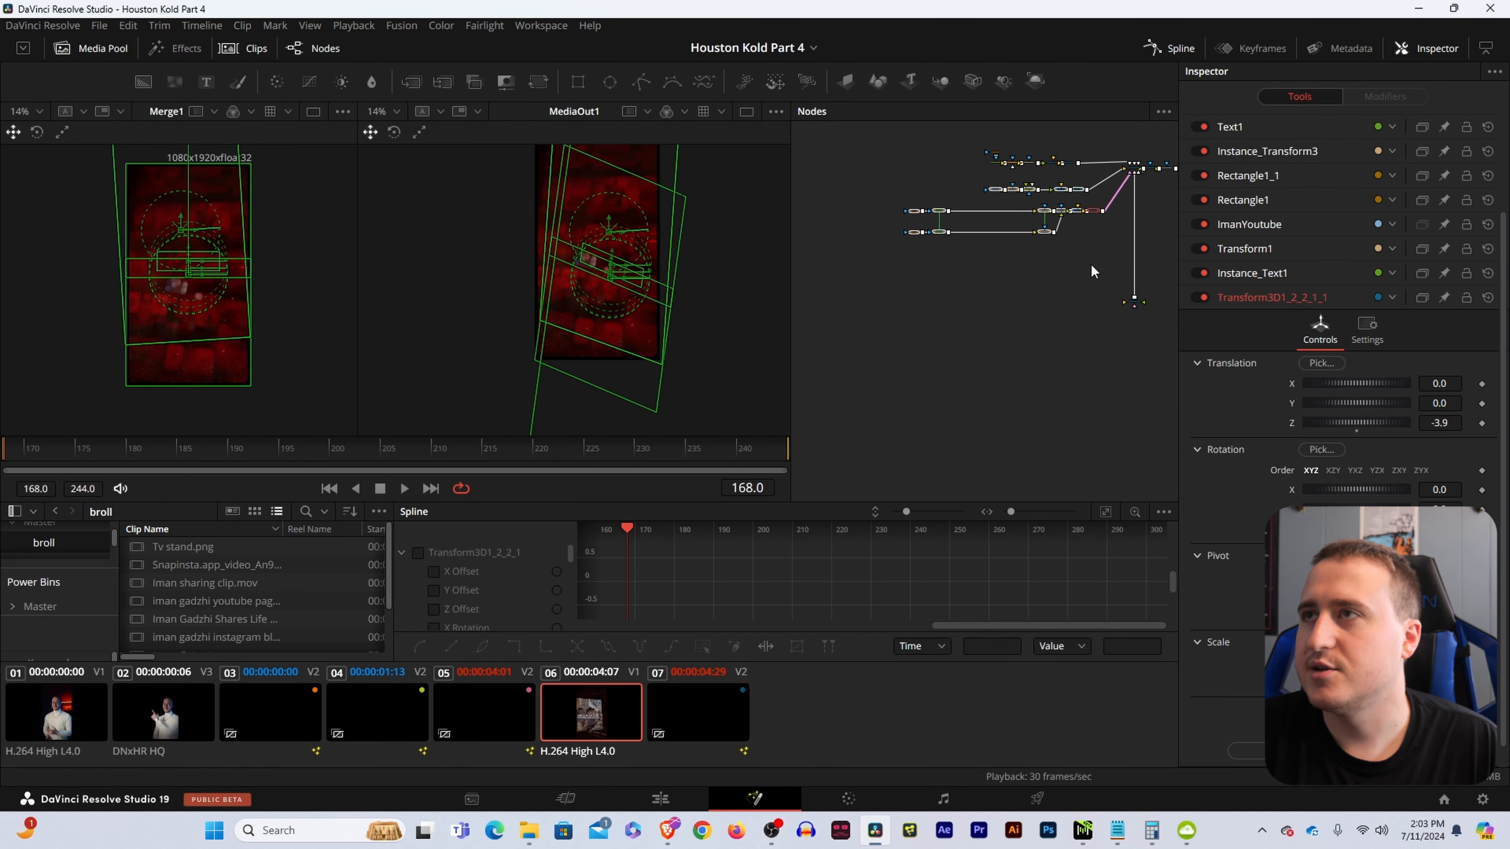
scroll(1025, 202, up, 5)
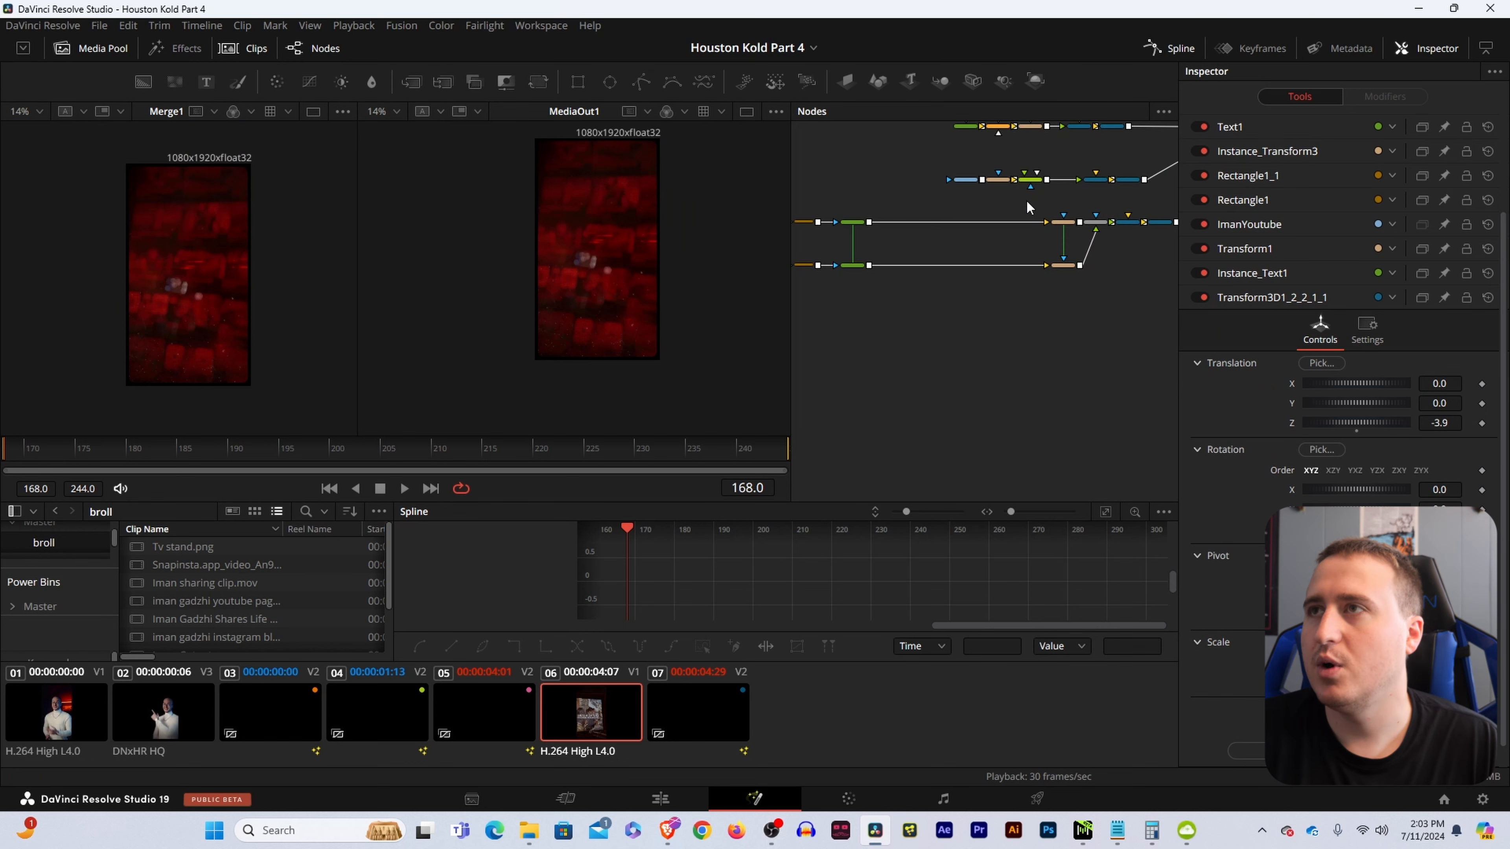
drag(1023, 199, 968, 297)
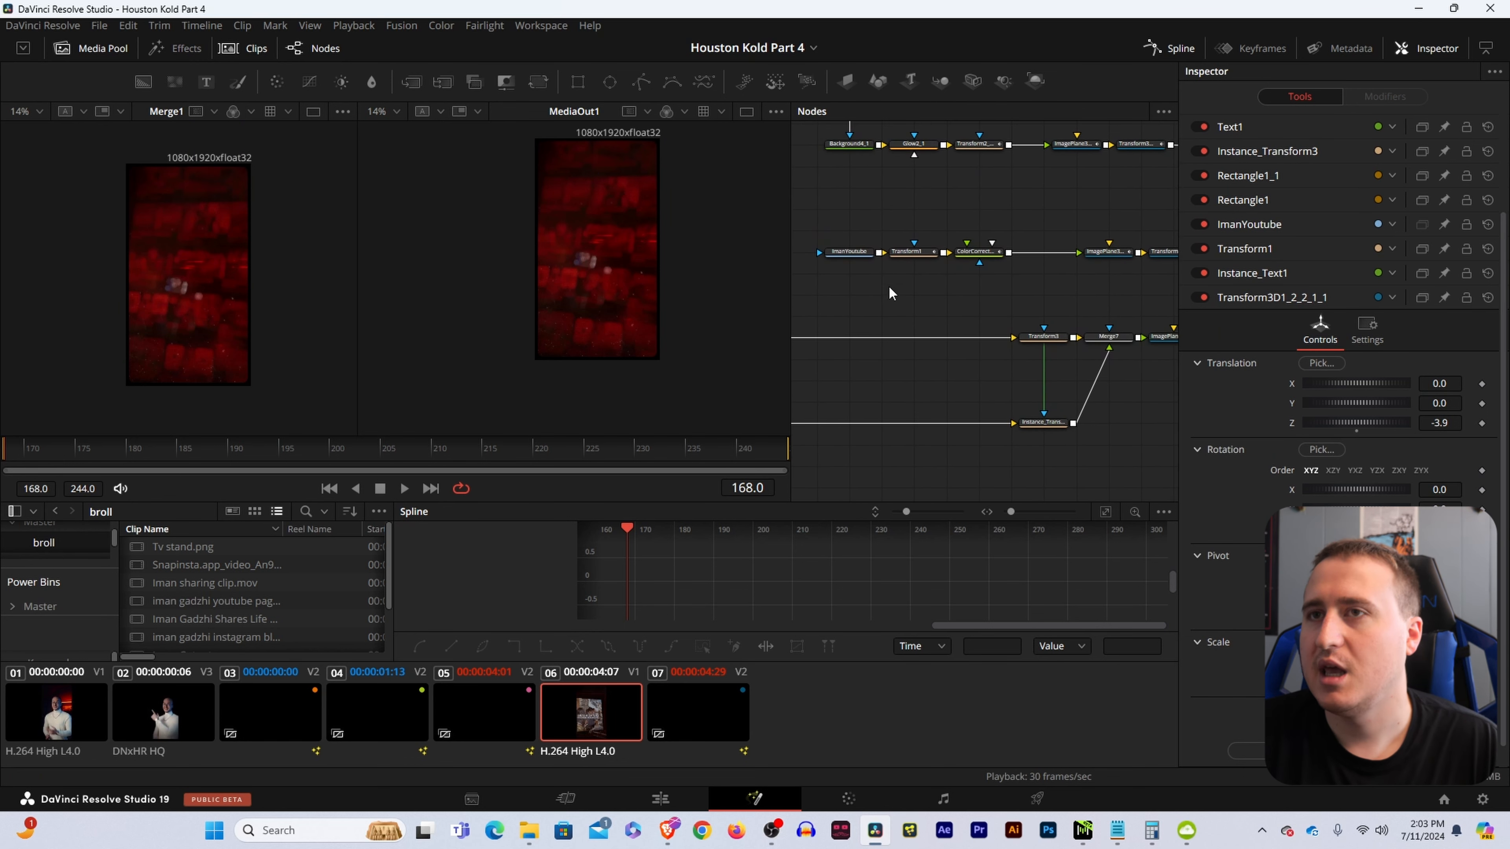
- Set the ImanYoutube clip's Global In to 168 and Global Out to 244
drag(306, 452, 17, 455)
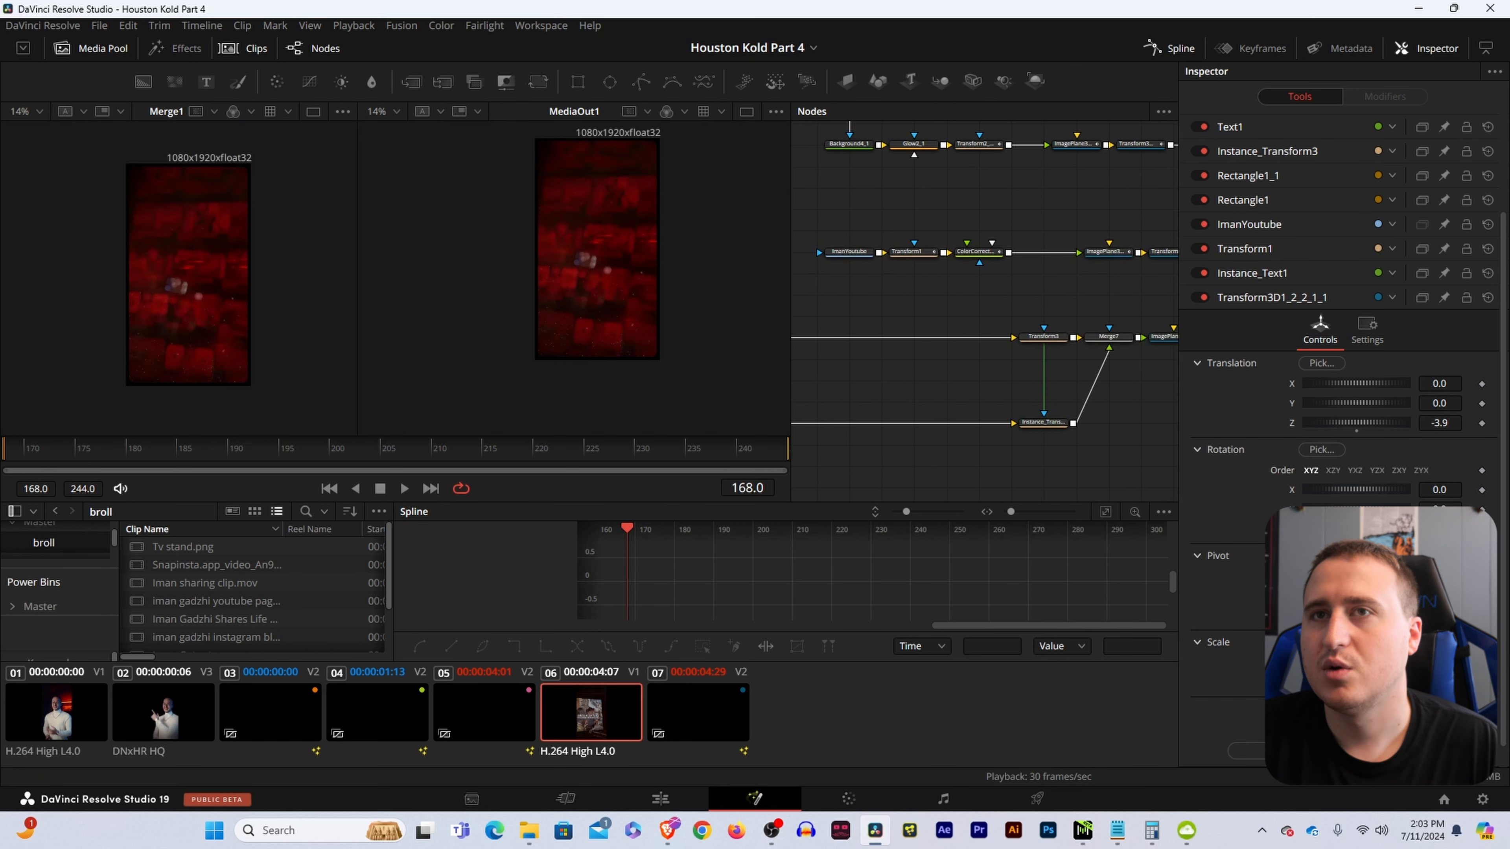
drag(1057, 273, 1001, 281)
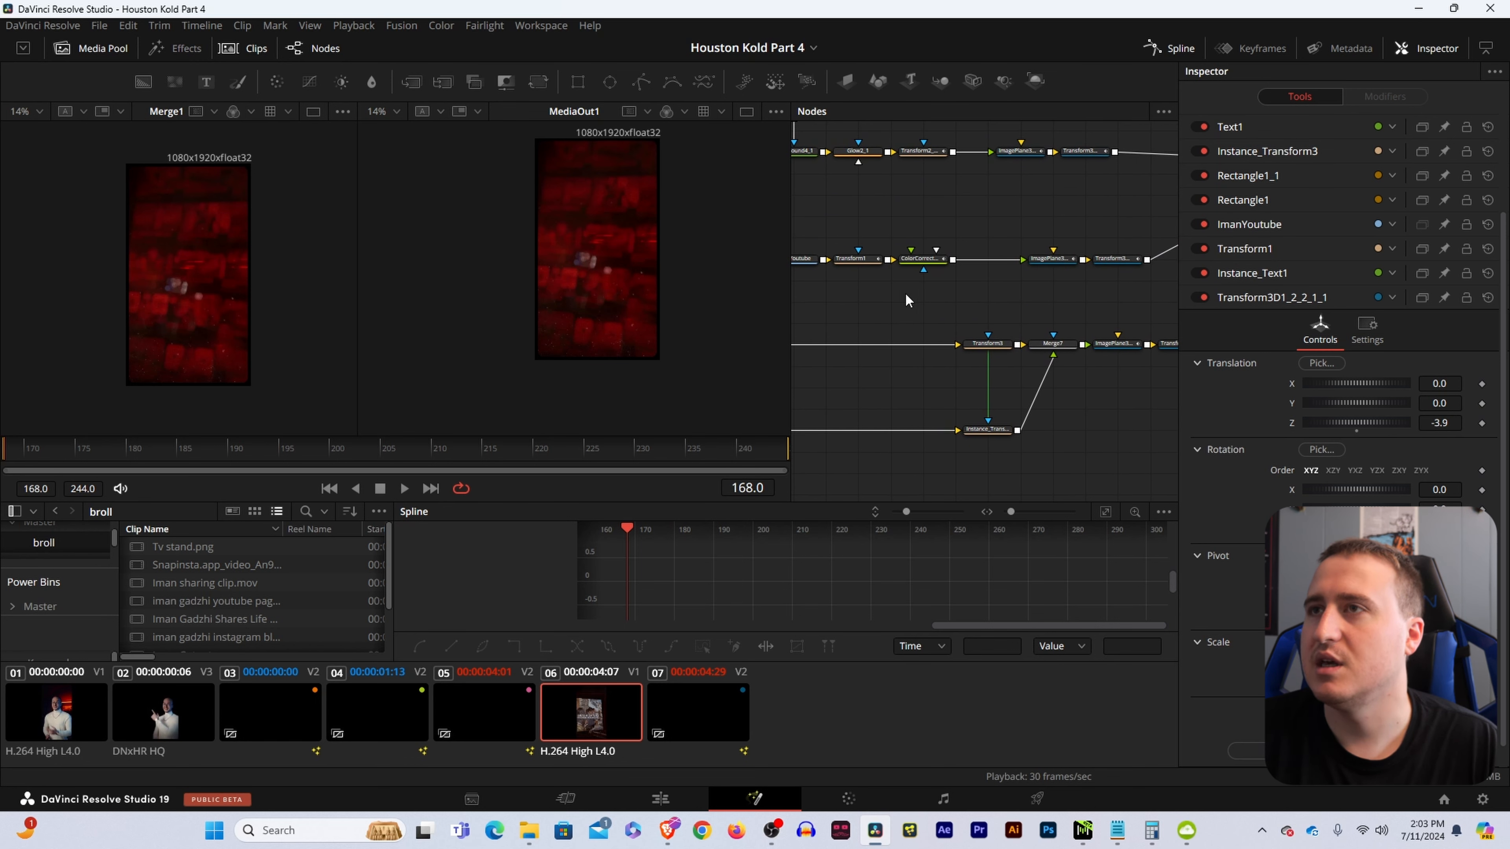
drag(804, 268, 989, 271)
click(988, 262)
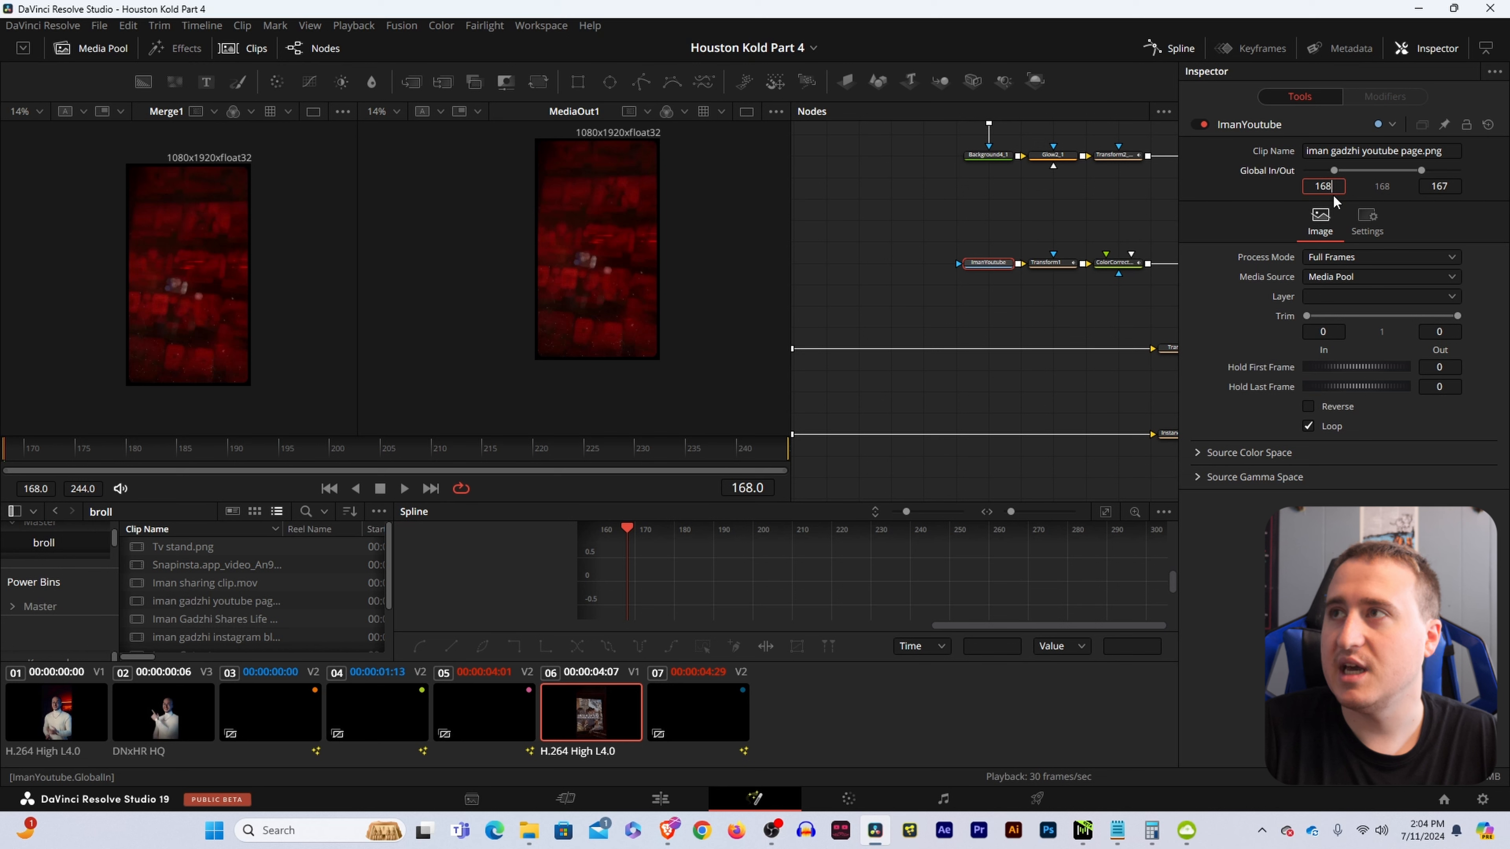
text(8)
key(Return)
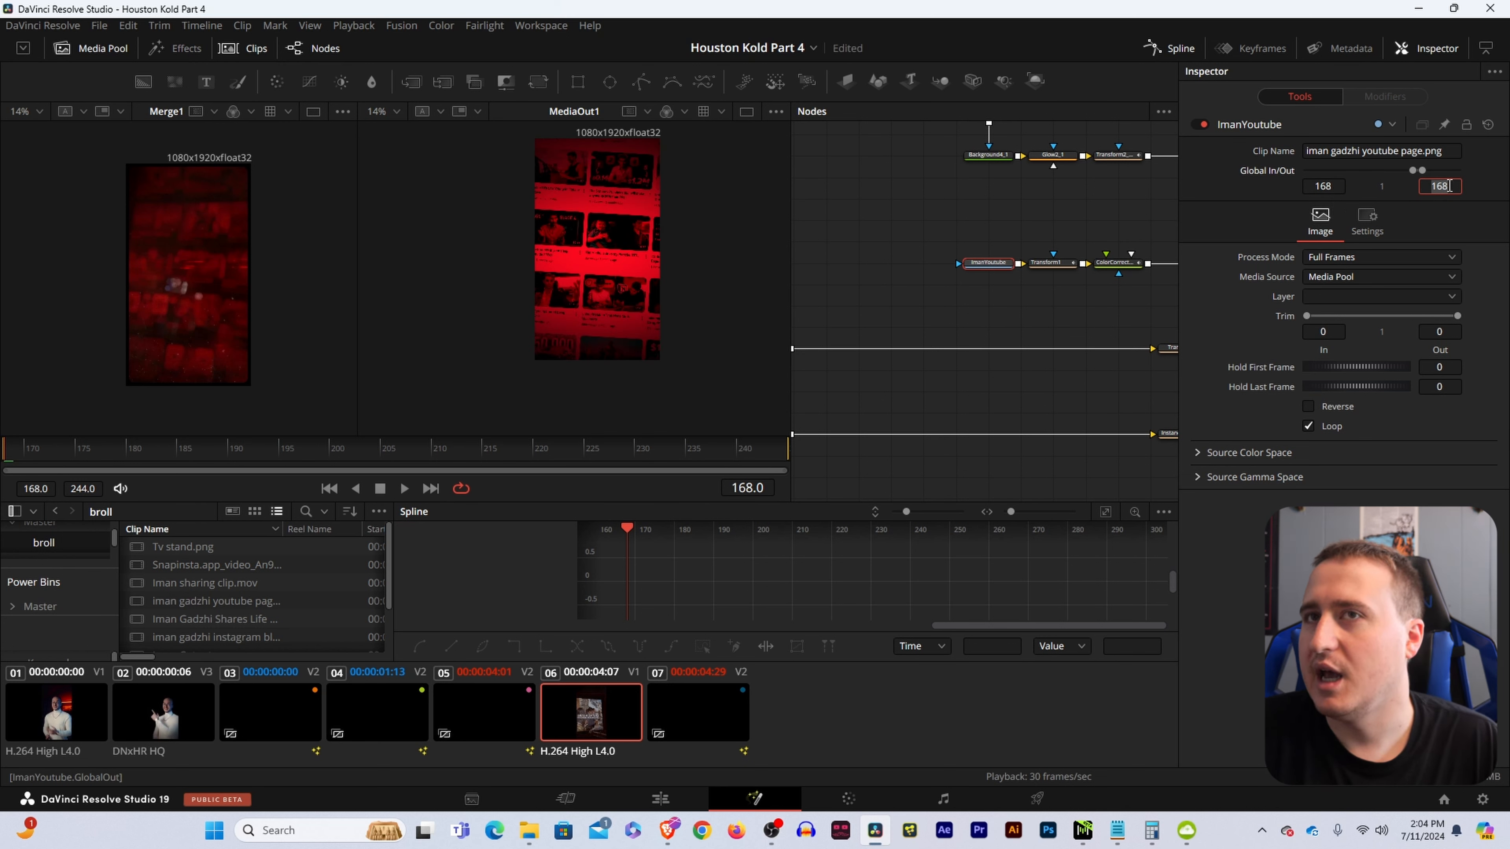
text(244)
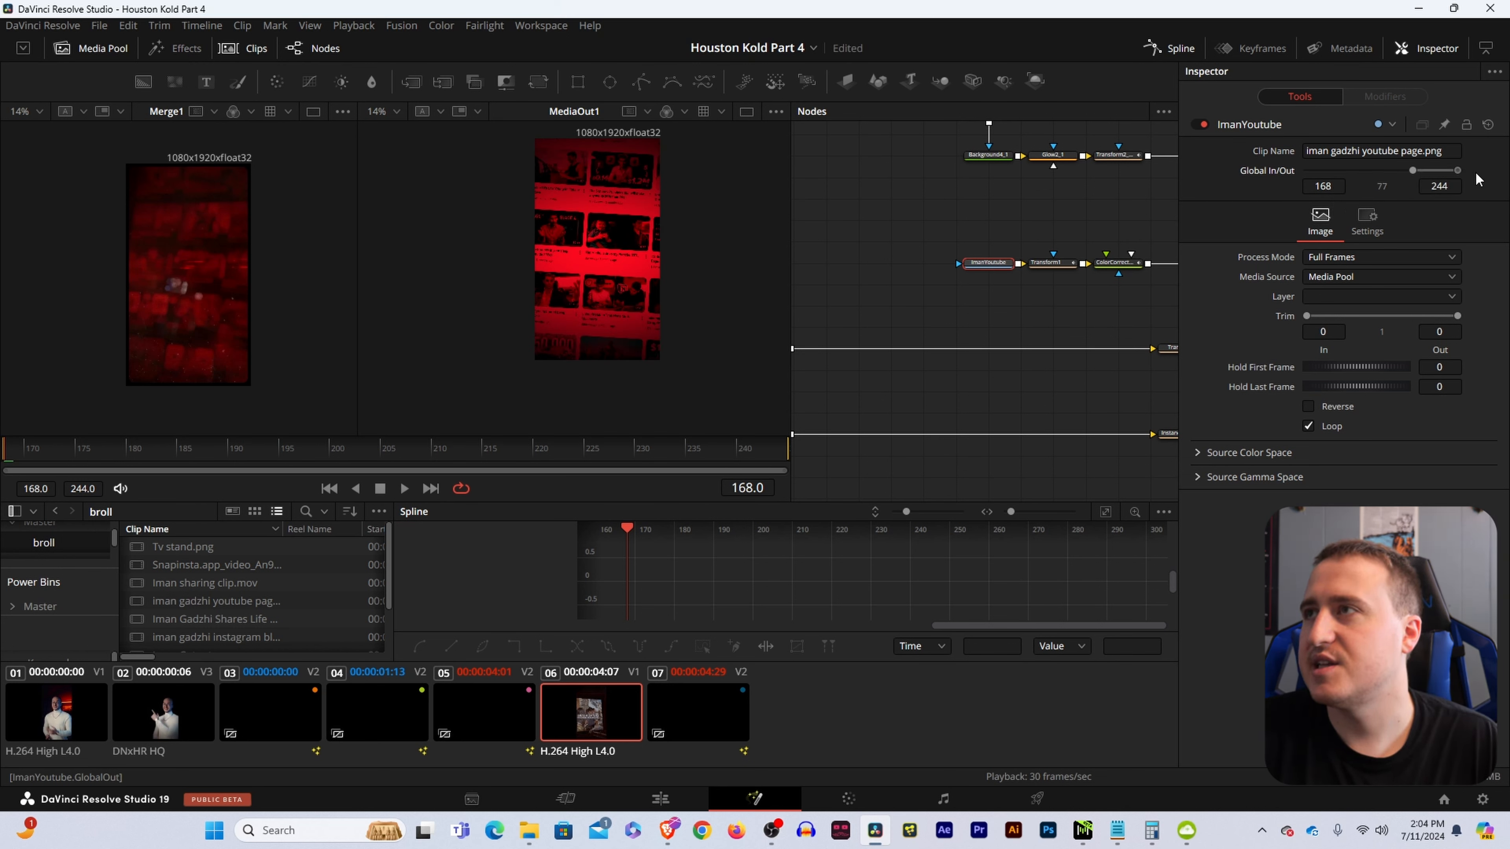
key(Return)
- Set Text1's global range to frames 168 to 244, and disable the Text1 and Instance_Text1 nodes
click(1003, 212)
drag(1003, 213, 1241, 119)
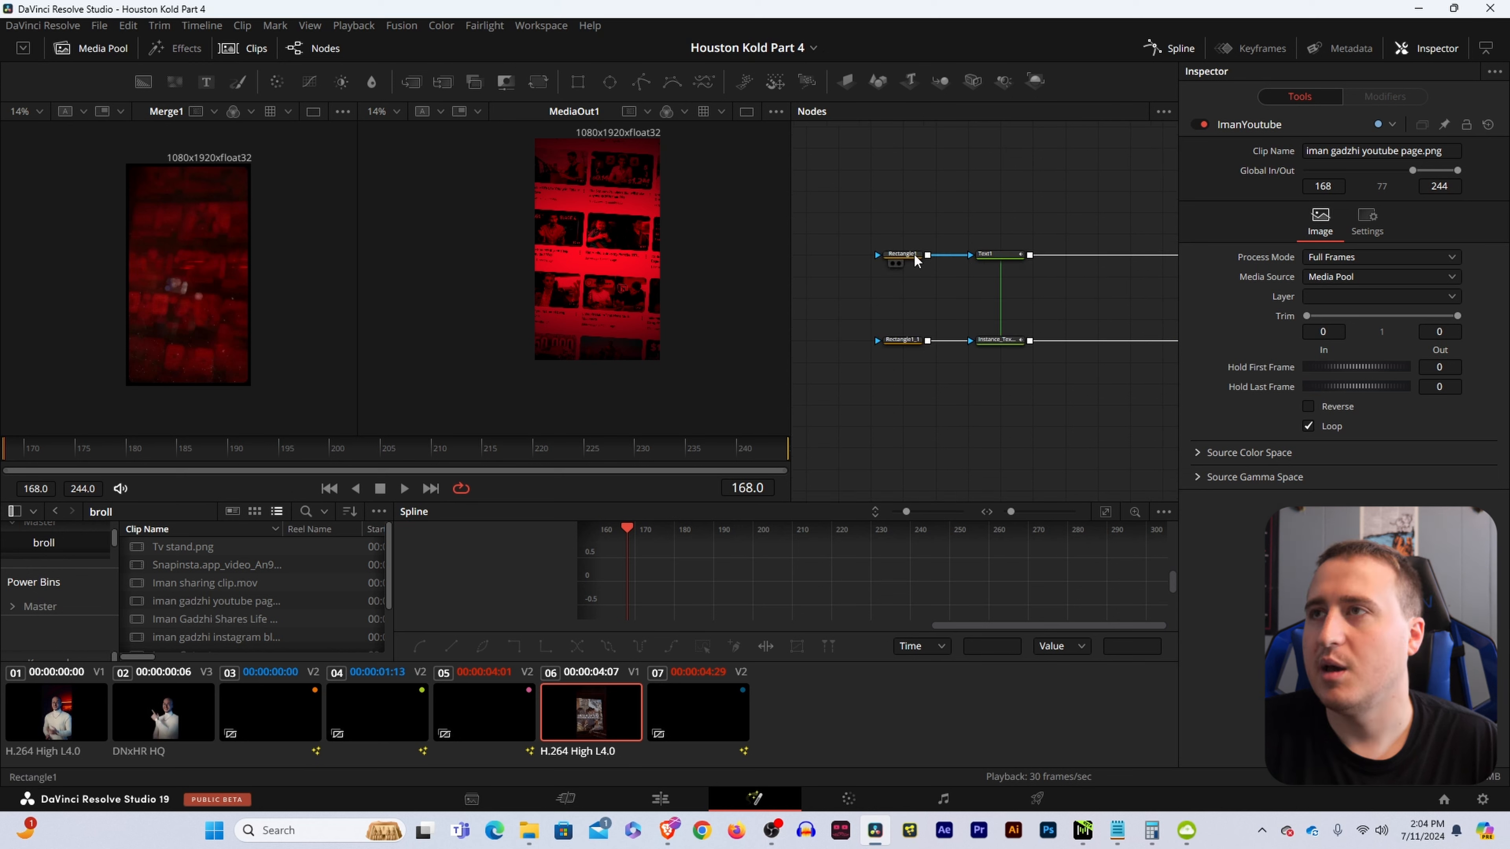
click(1015, 254)
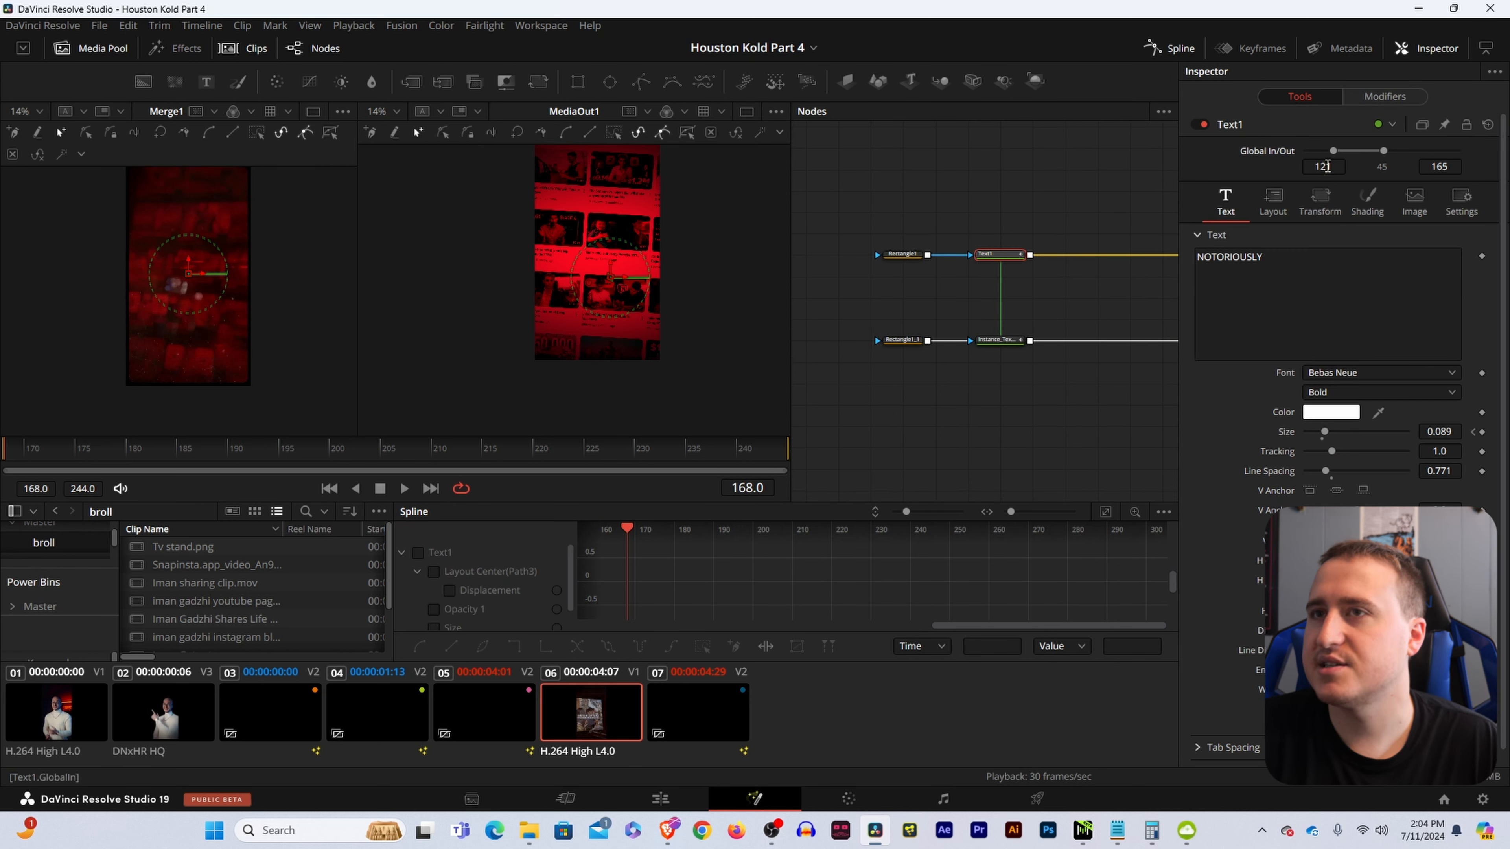
click(1323, 166)
key(Tab)
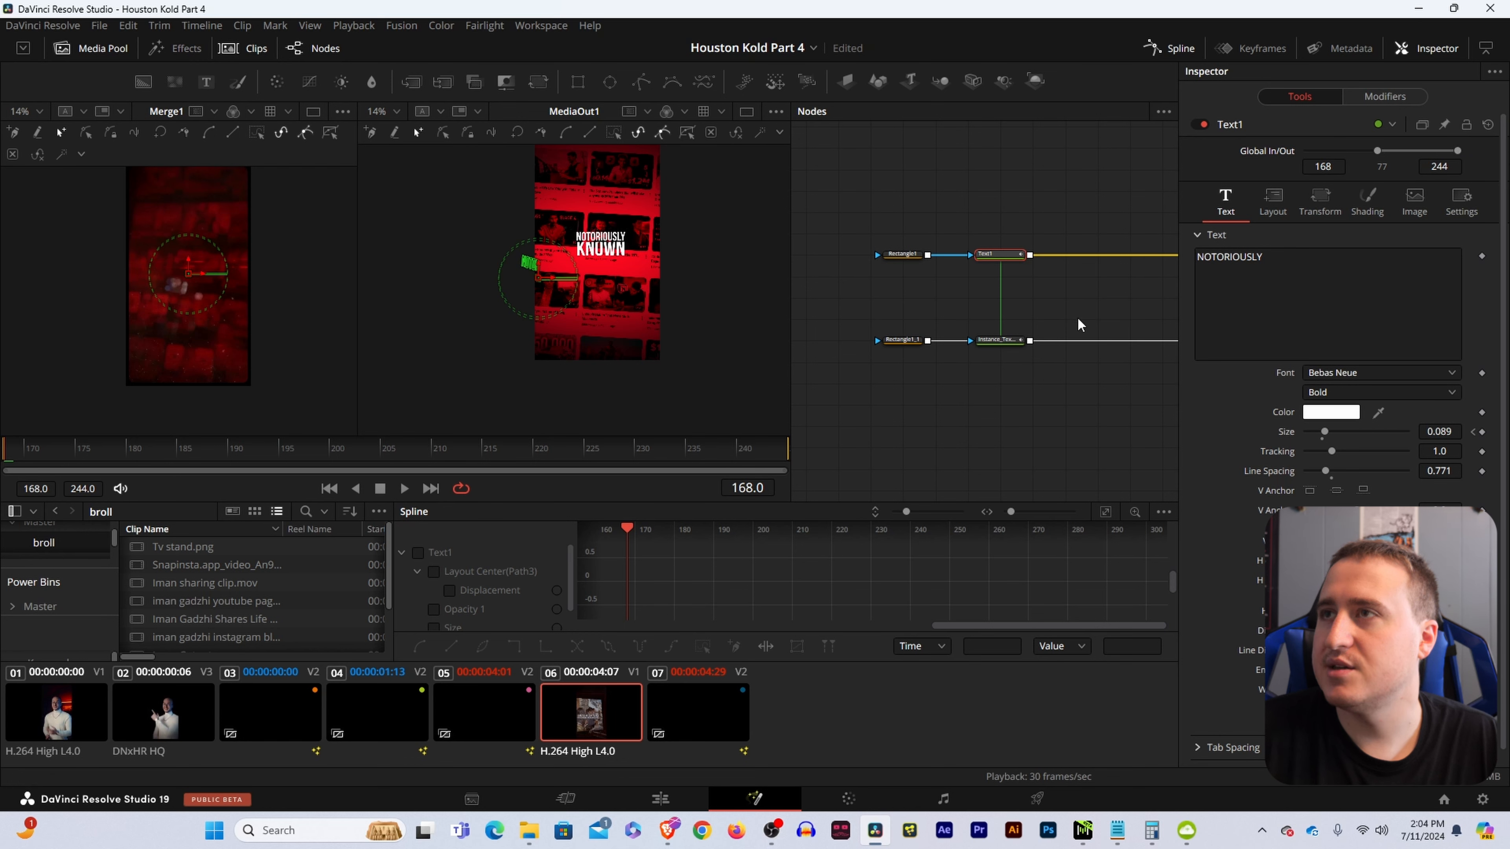
click(1000, 341)
click(1075, 176)
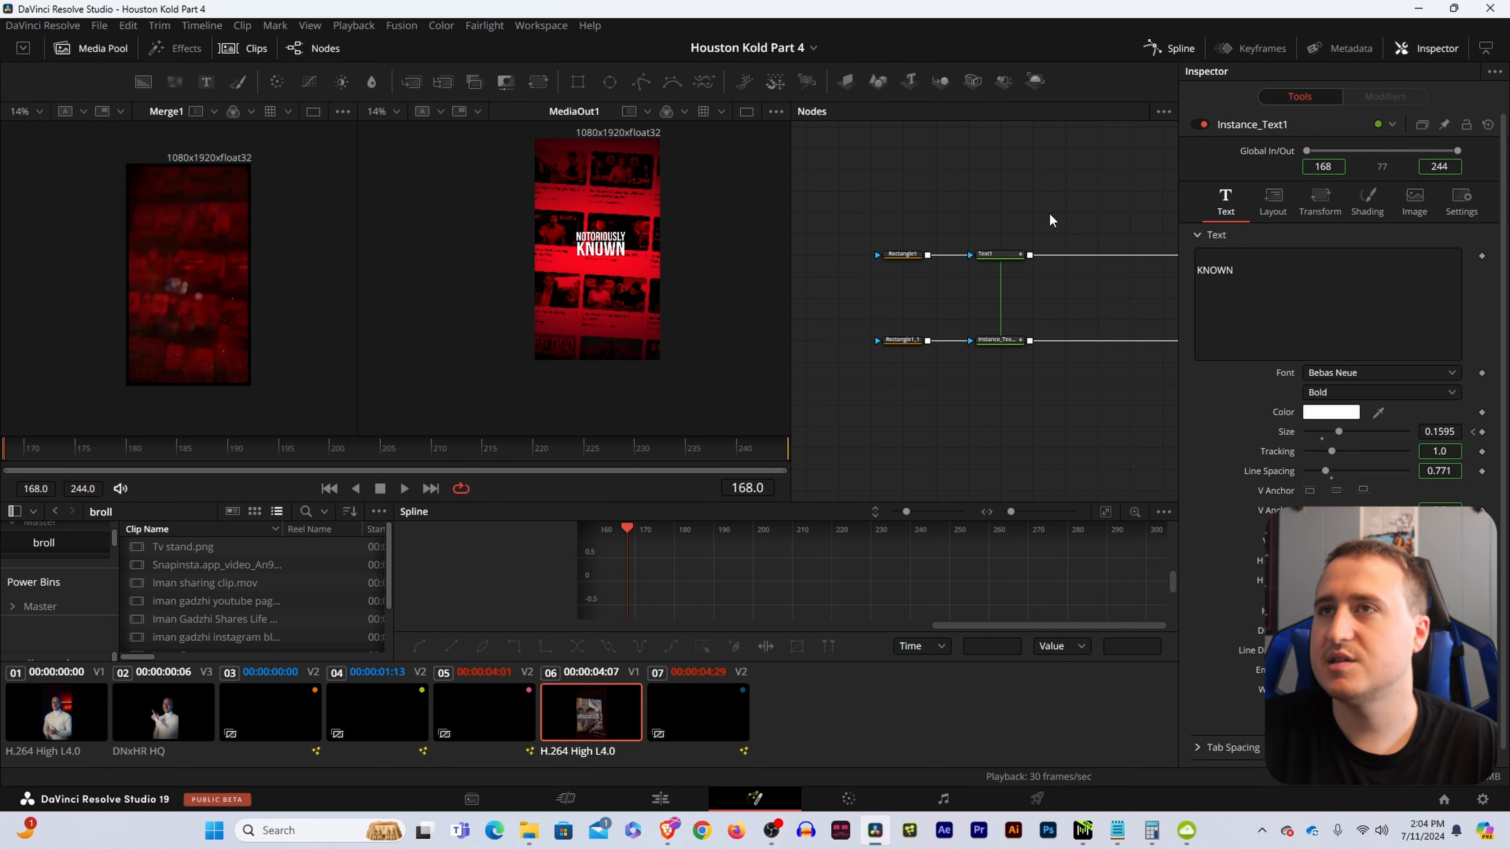
drag(1050, 215, 1017, 407)
click(1038, 454)
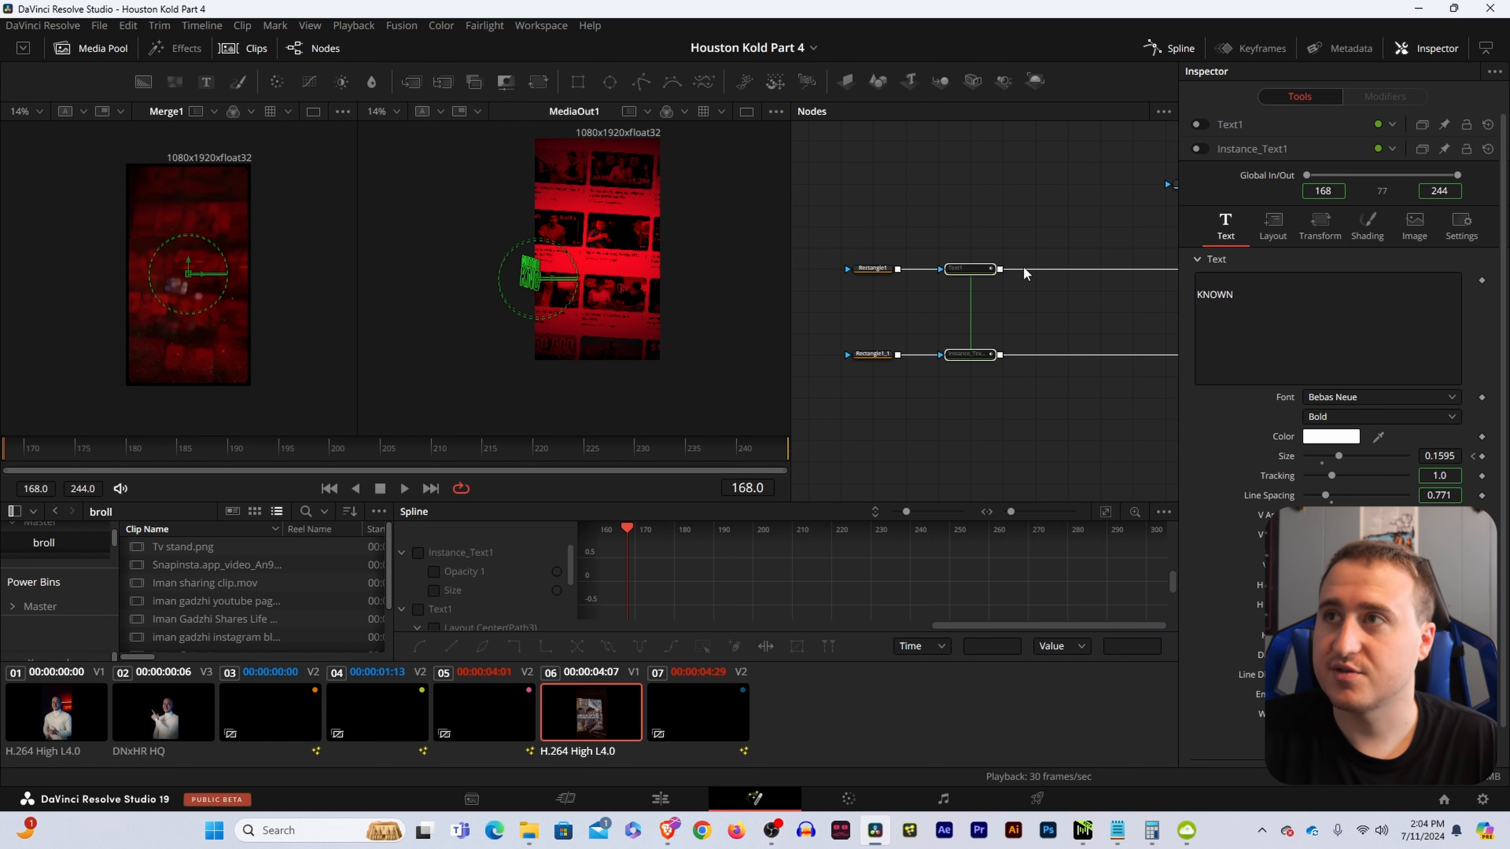
- Keyframe the material opacity of ImagePlane3D1_2_2_1 at 1.0 on frame 168, and move the playhead to frame 170
mouse_move(1054, 209)
mouse_down()
mouse_move(1054, 236)
mouse_move(987, 290)
mouse_move(1027, 331)
mouse_move(938, 354)
mouse_up()
drag(1109, 361, 887, 376)
drag(1015, 374, 1123, 362)
click(1096, 309)
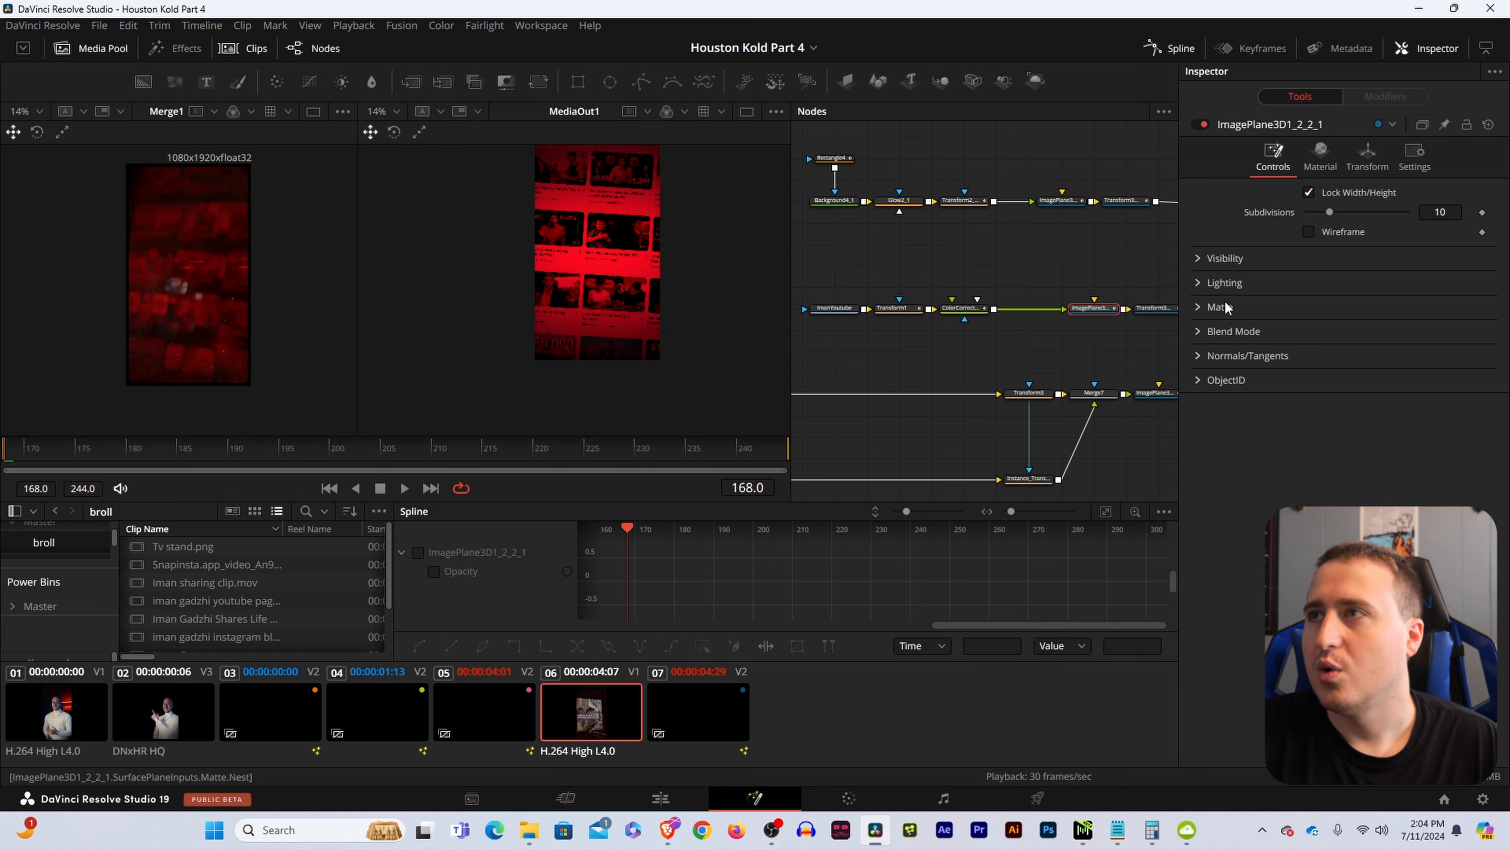
click(1322, 162)
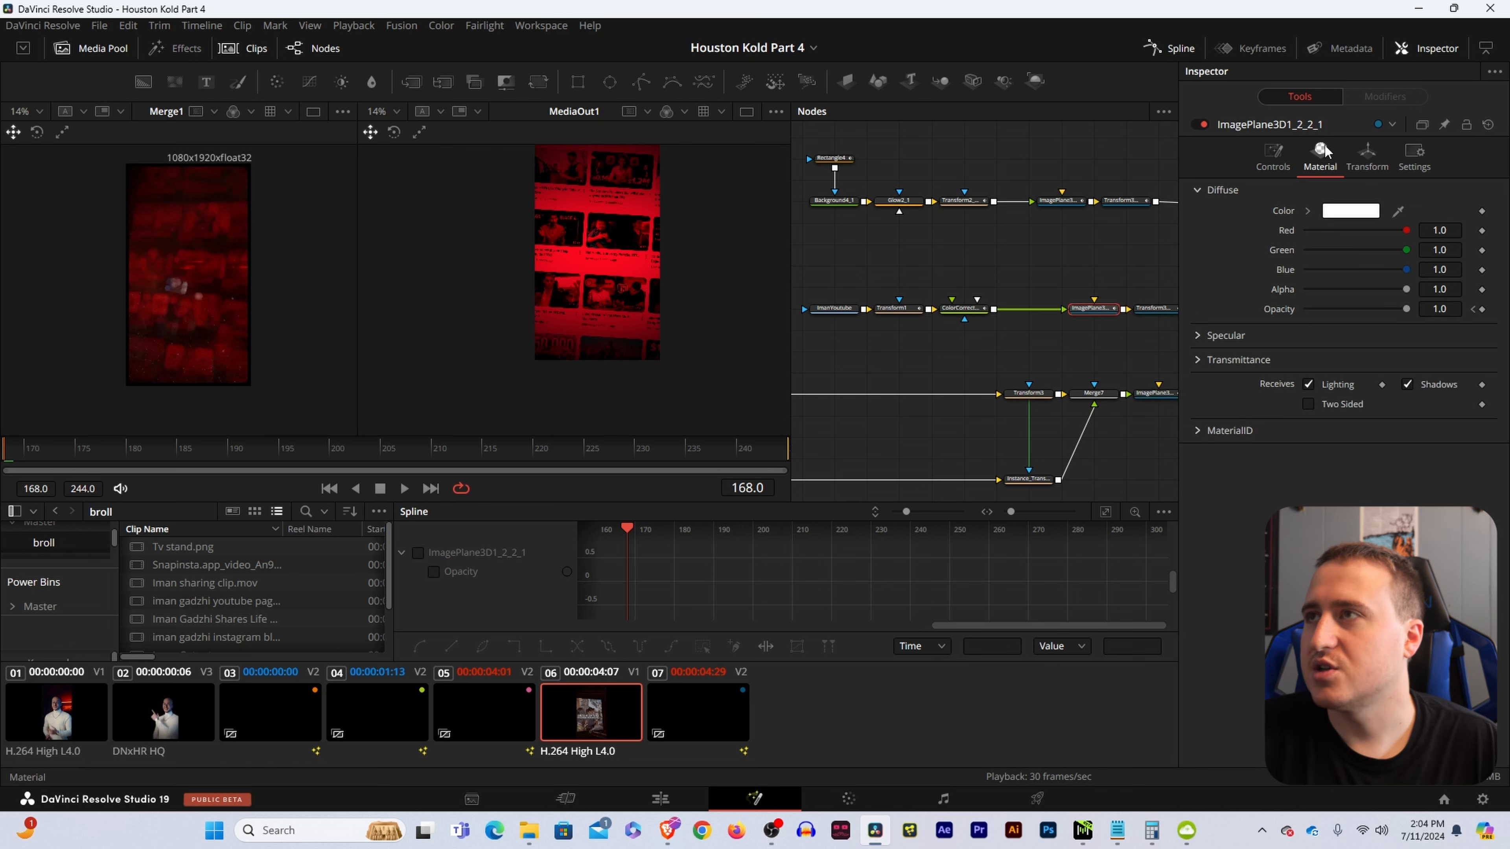
click(1472, 309)
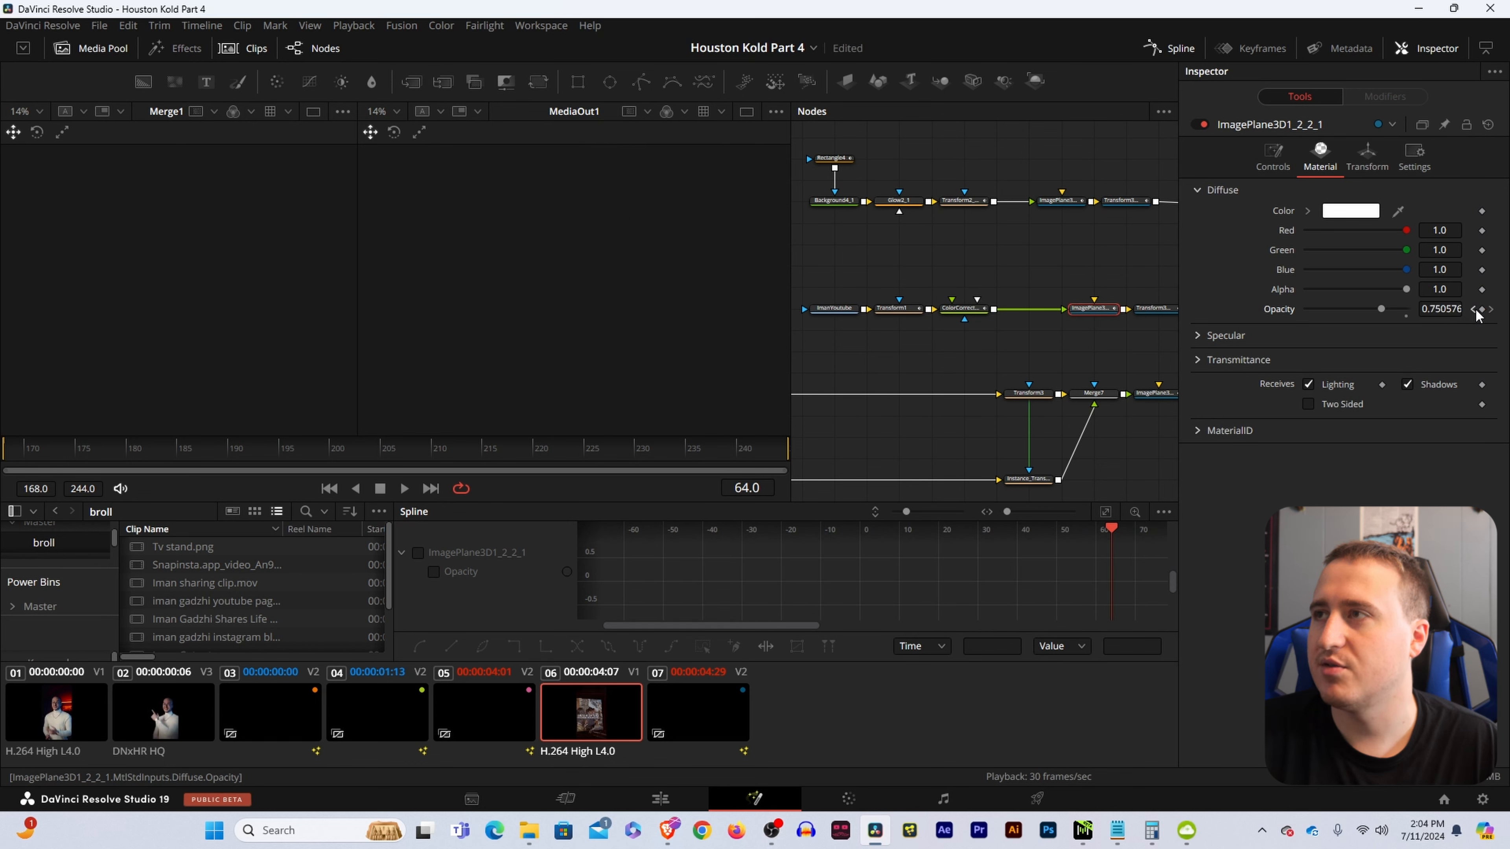
click(947, 255)
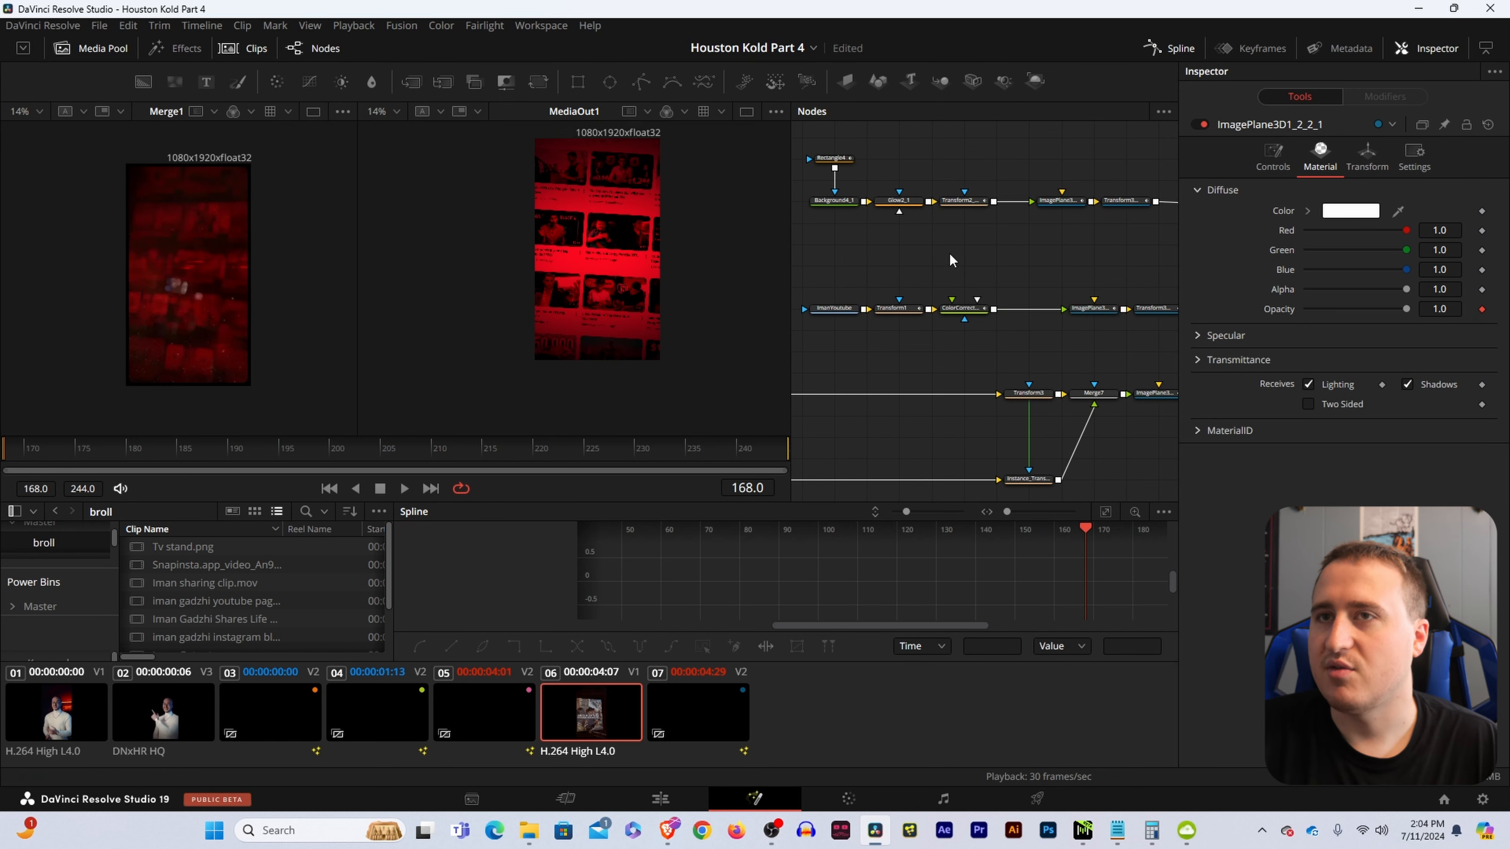
click(28, 456)
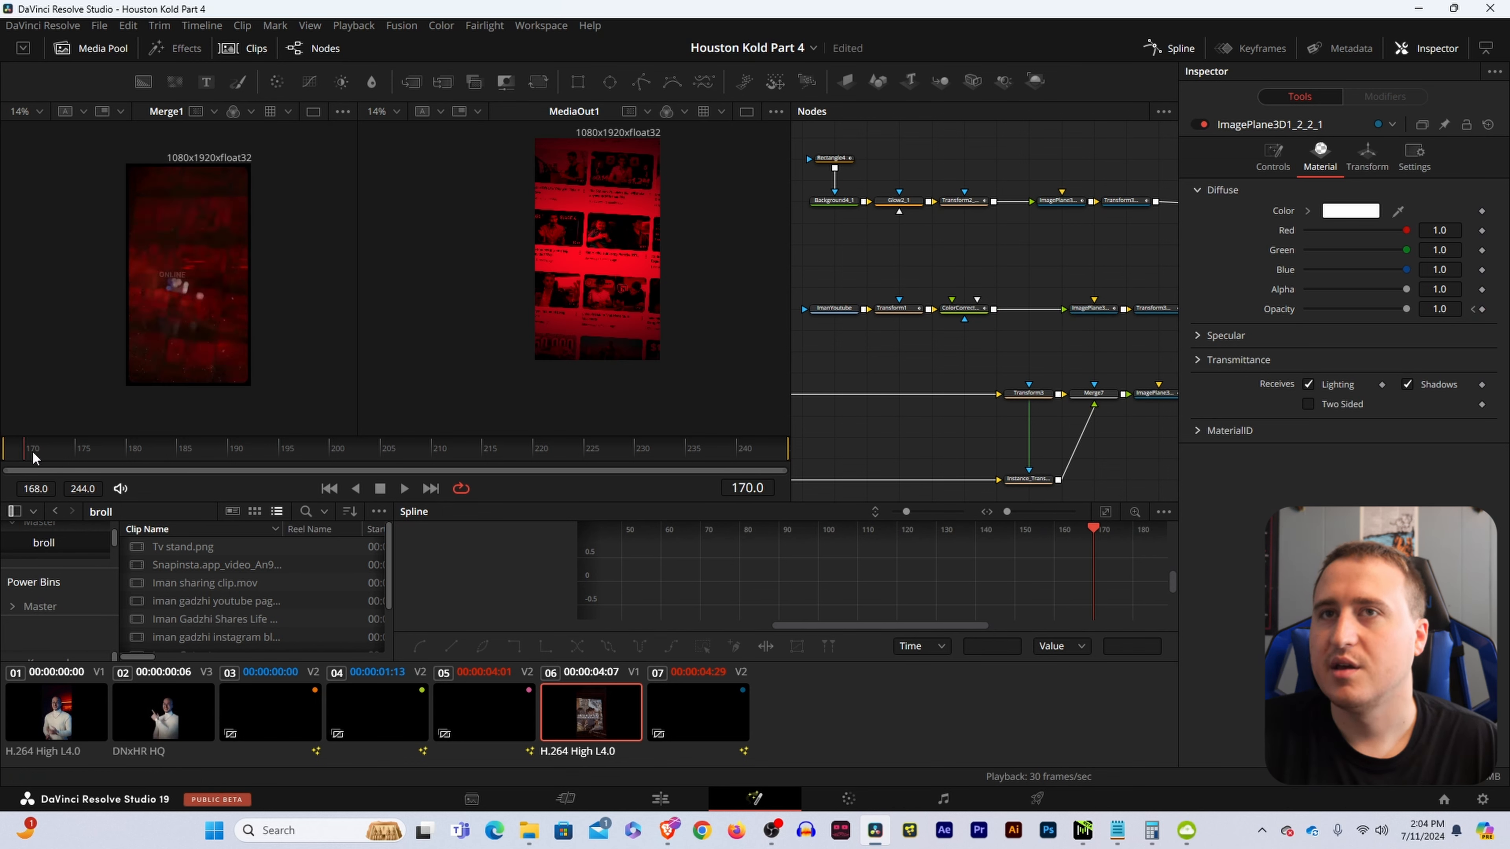
- Keyframe the material opacity of ImagePlane3D1_2_2_1 at 0.0 on frame 178 and save the project
drag(33, 456, 112, 463)
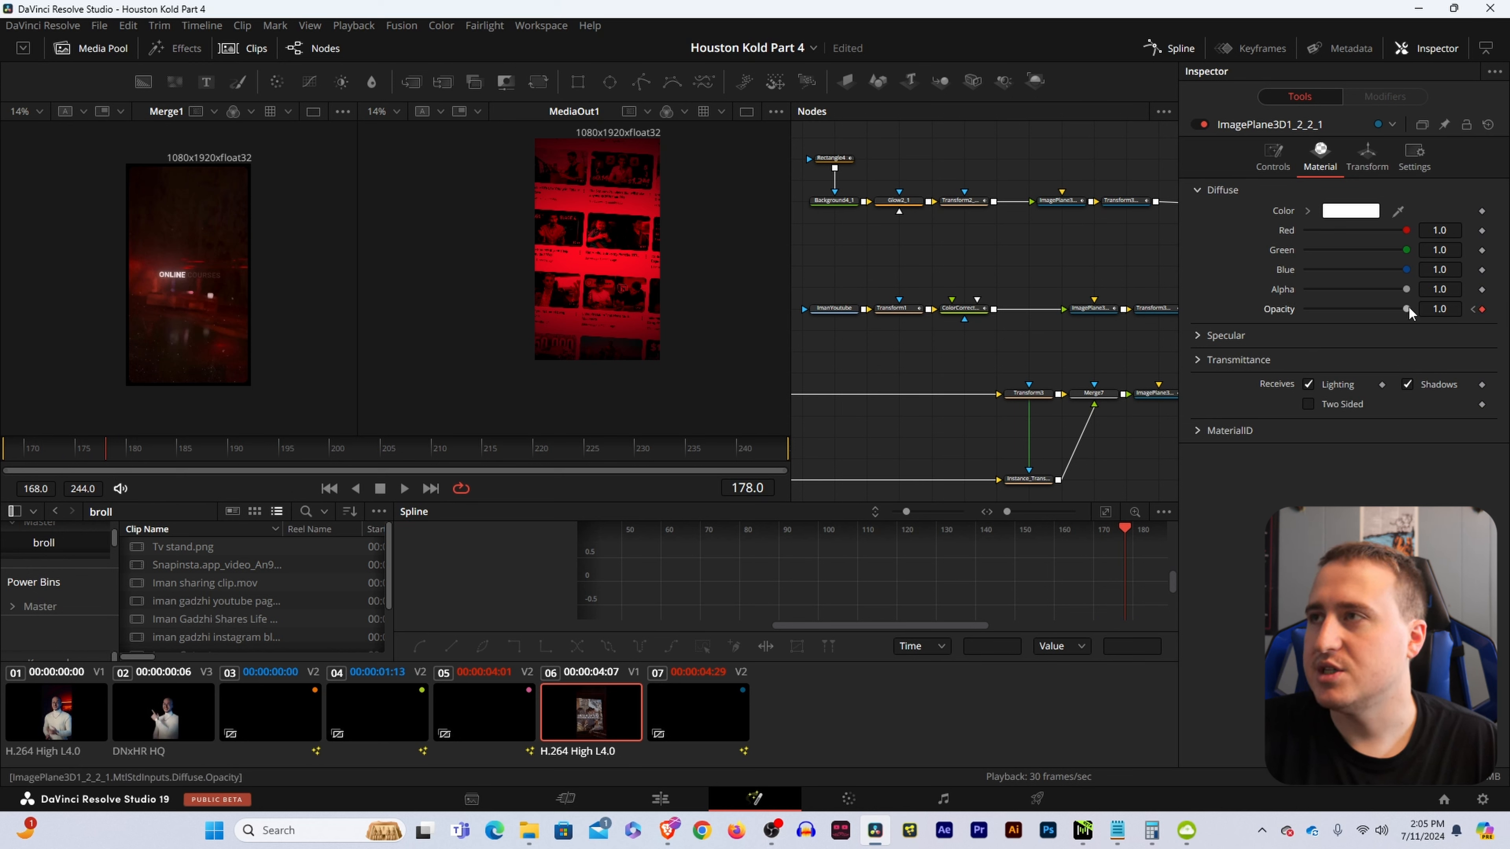
drag(1406, 308, 1229, 308)
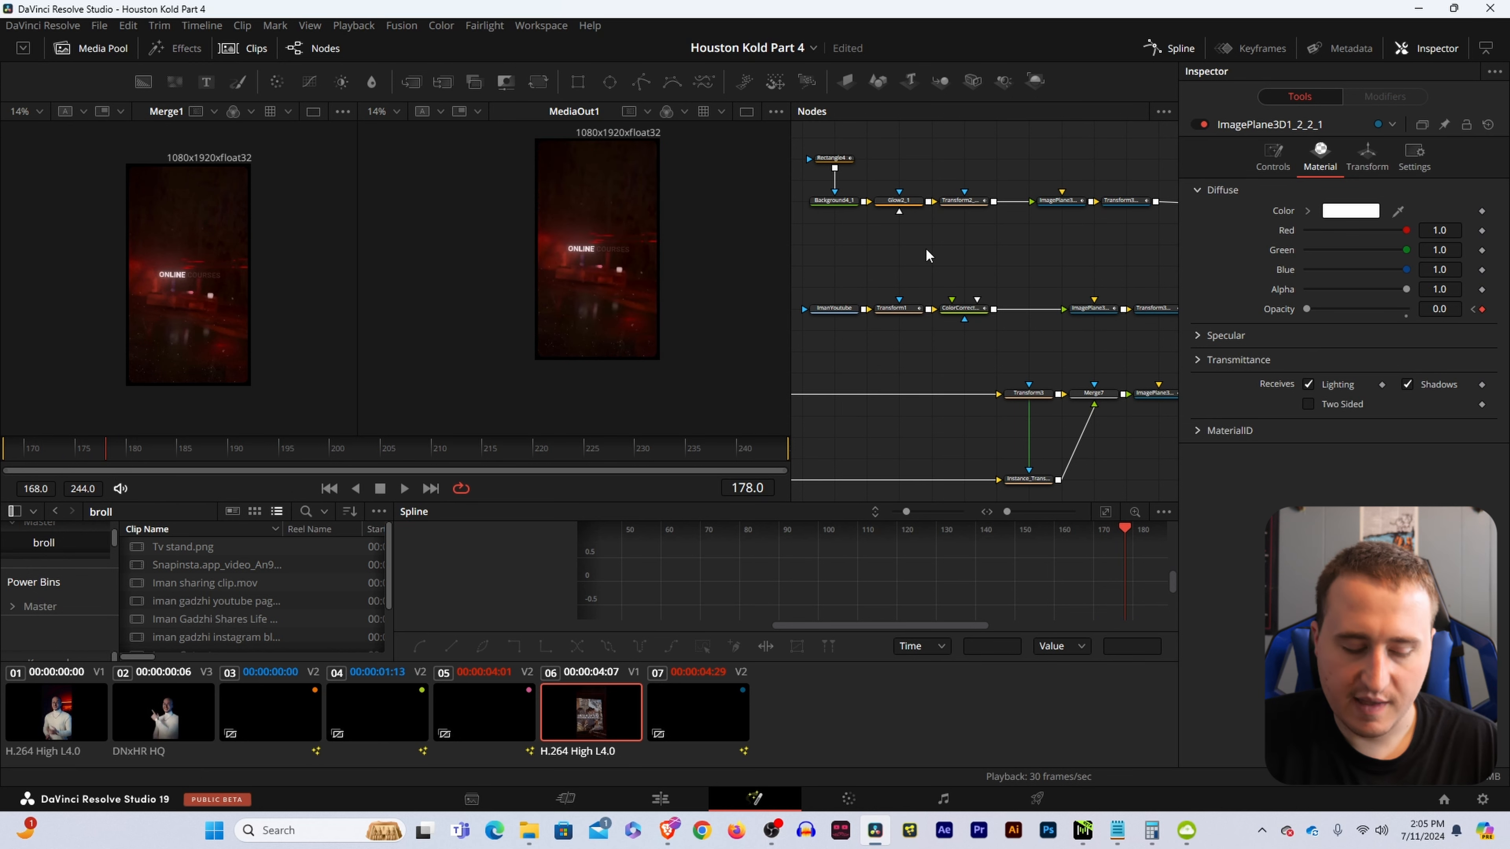
key(ctrl+s)
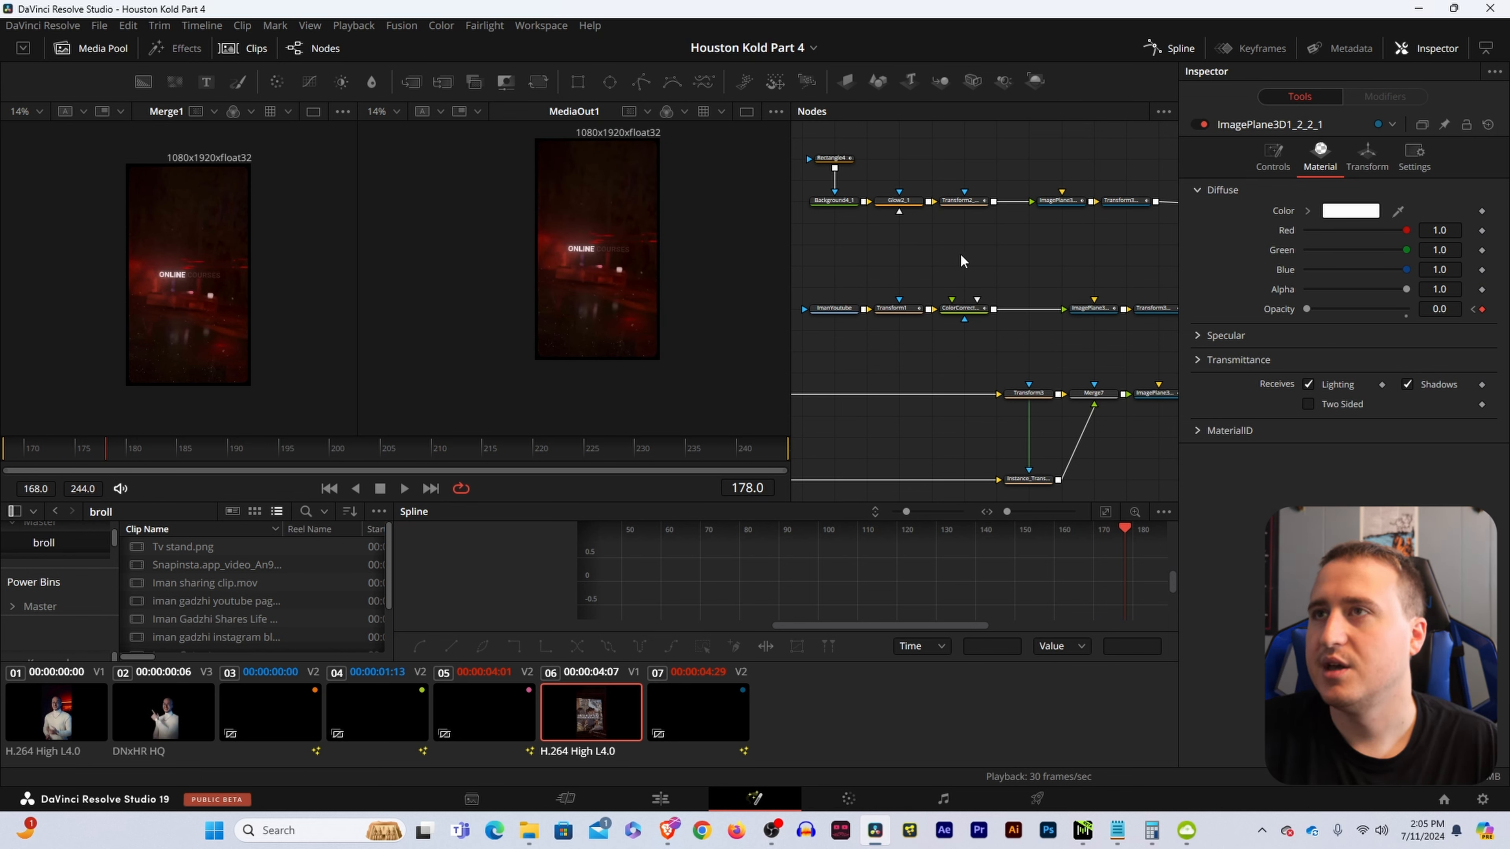
- Add Tv stand.png to the node graph above the ImanYoutube branch and paste copies of that branch's ImagePlane3D and Transform3D nodes beside it
mouse_move(960, 253)
mouse_down()
mouse_move(911, 263)
mouse_move(977, 263)
mouse_up()
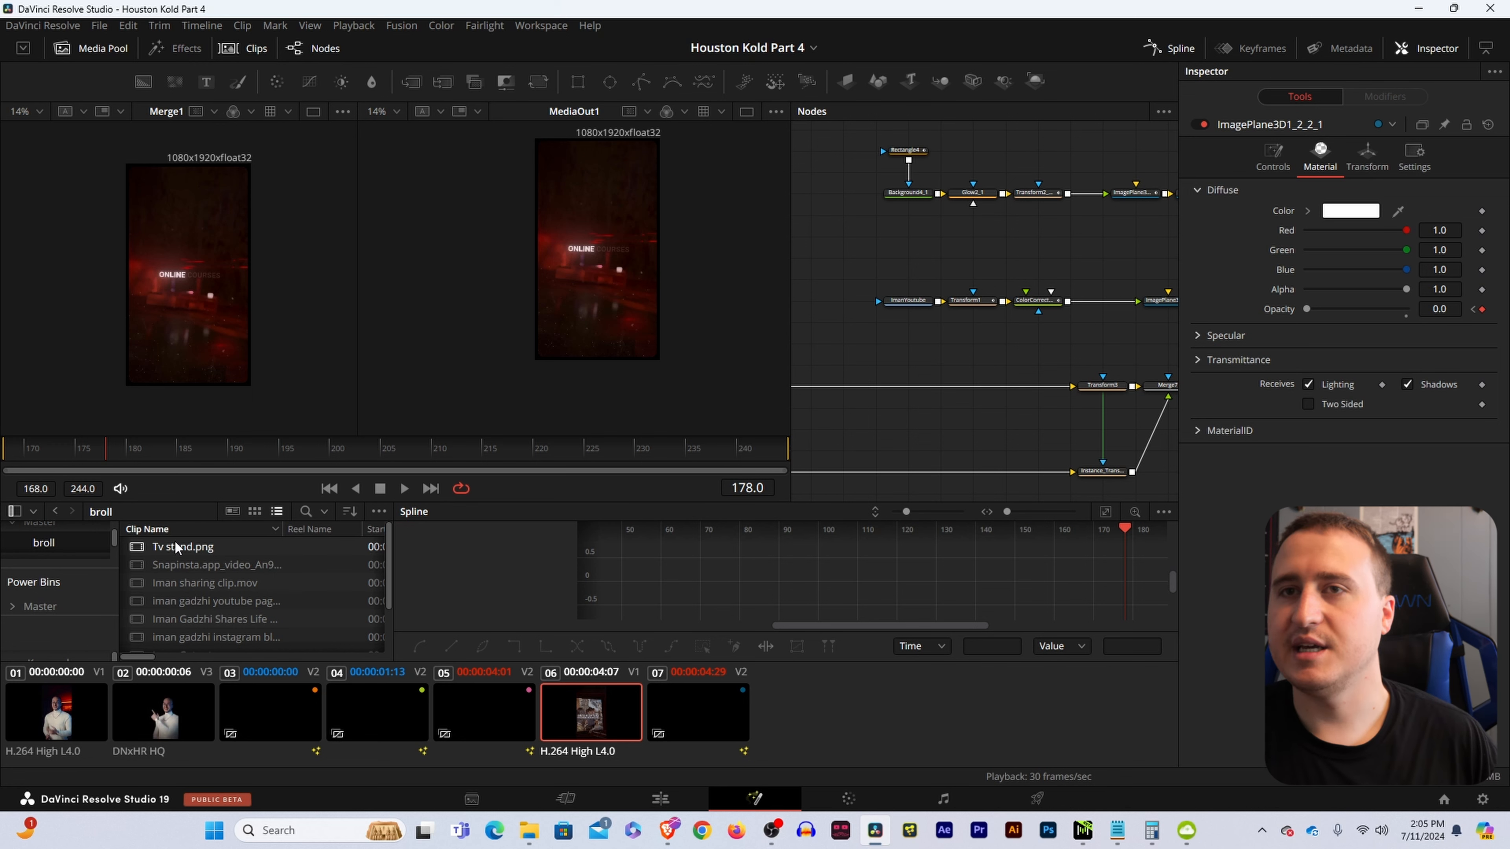
drag(174, 542, 1018, 316)
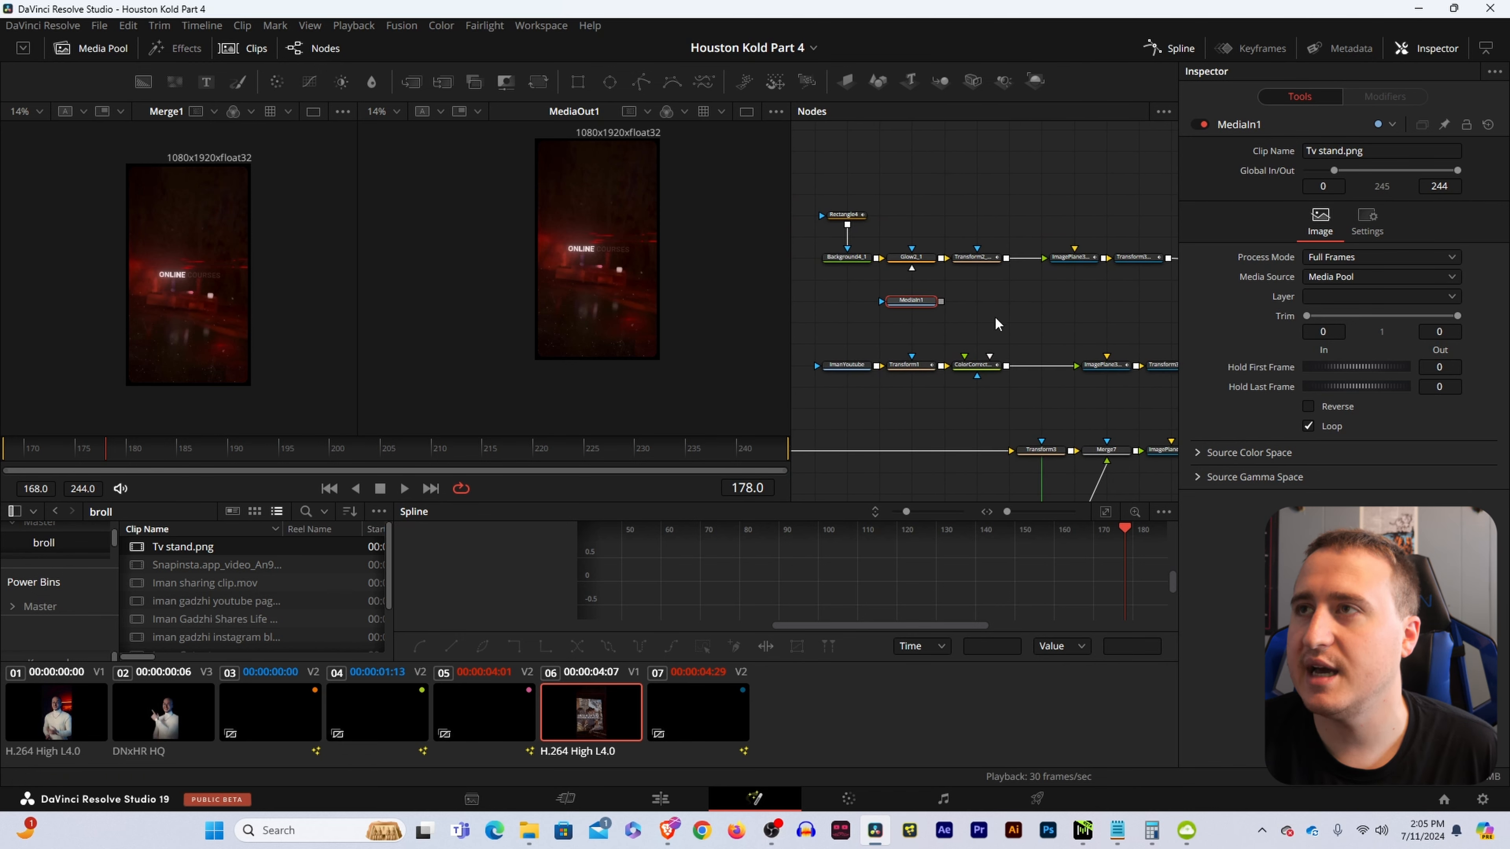
drag(1120, 342, 1003, 330)
drag(958, 319, 1070, 369)
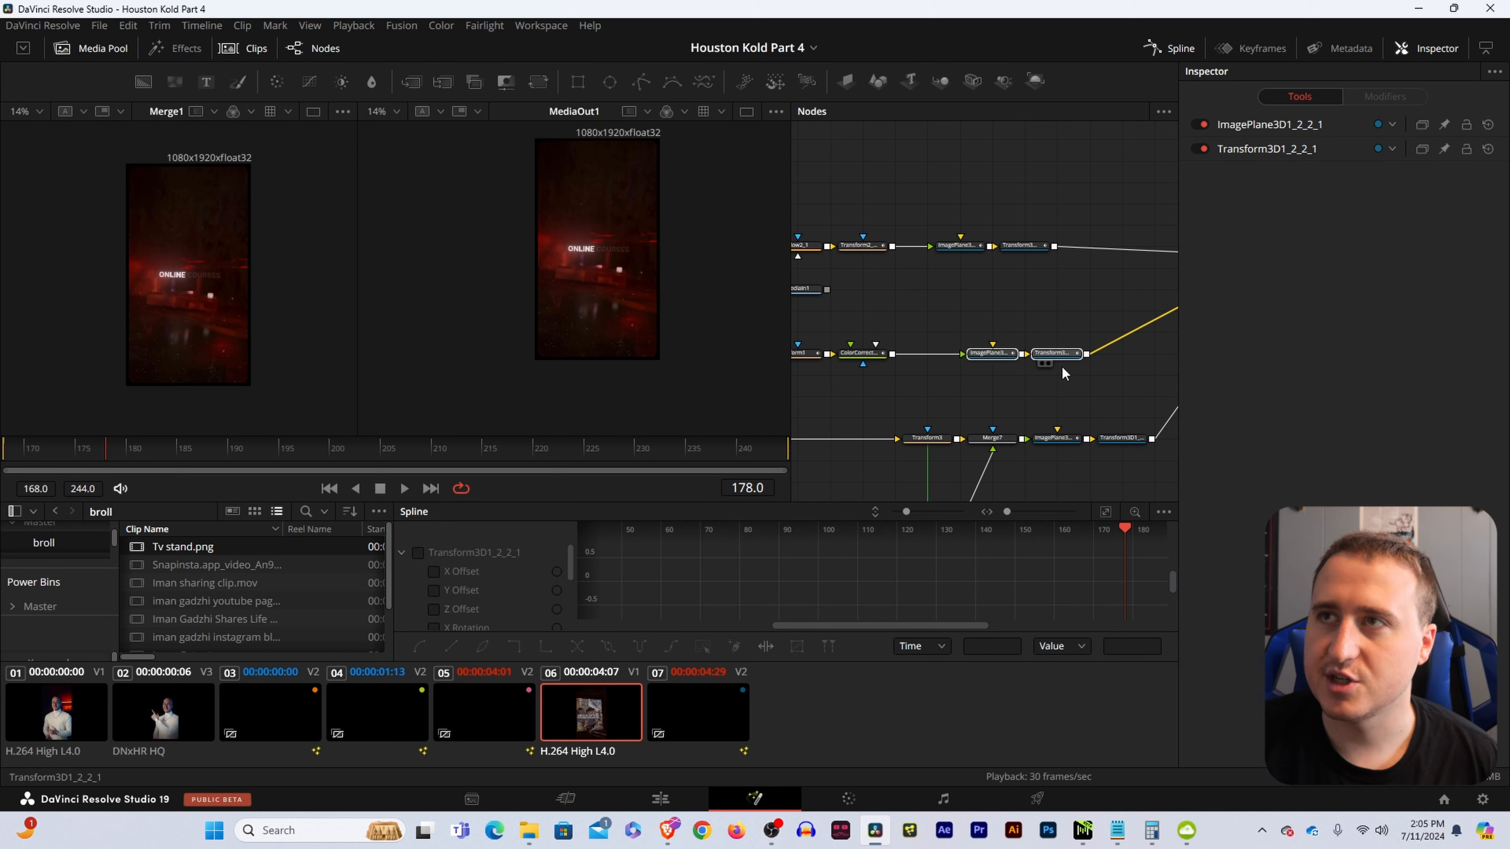
drag(936, 311, 1035, 309)
click(970, 296)
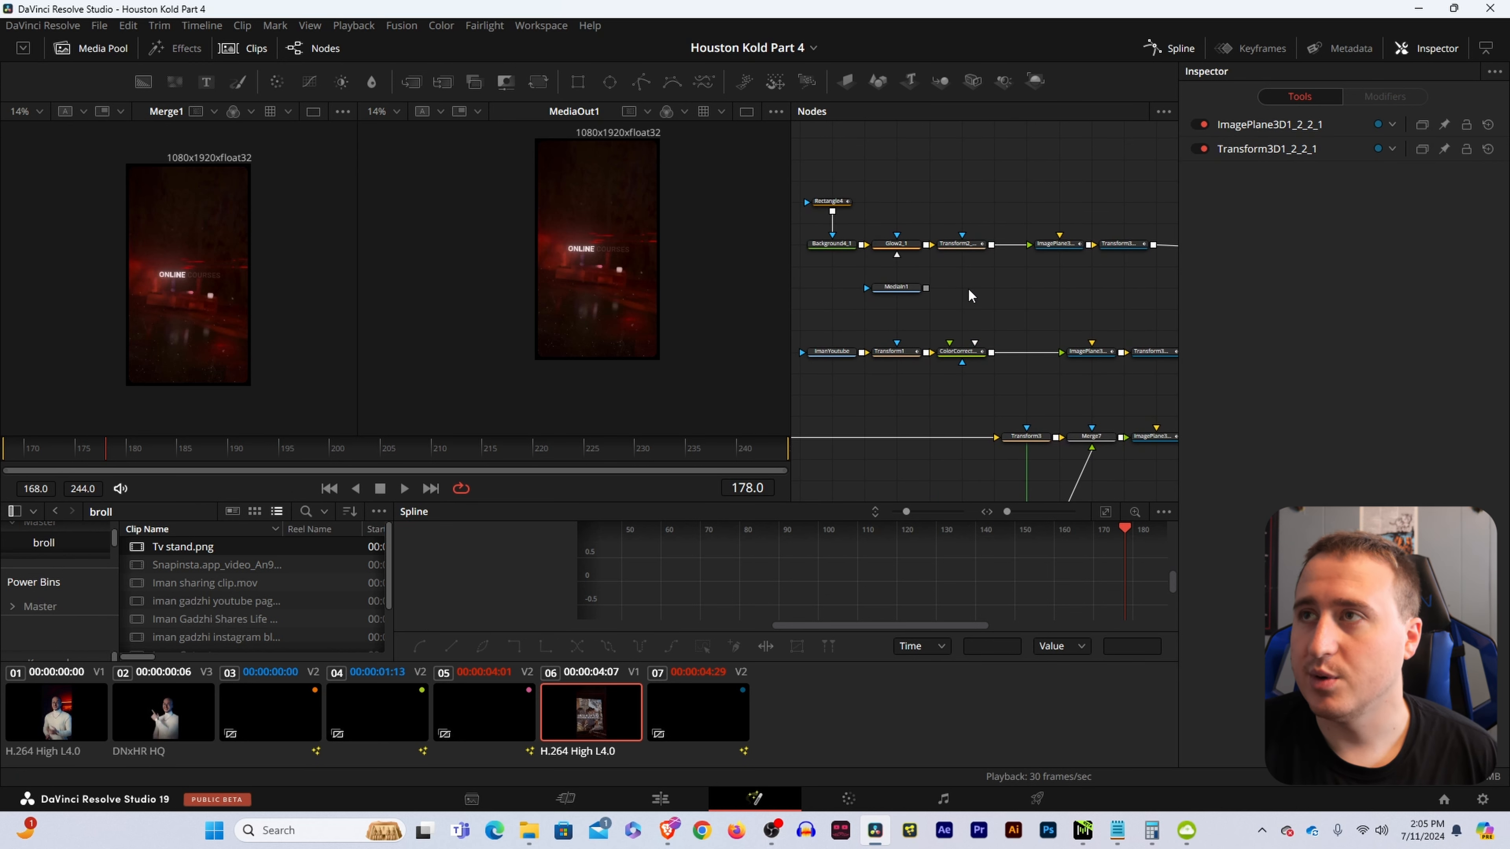
key(ctrl+v)
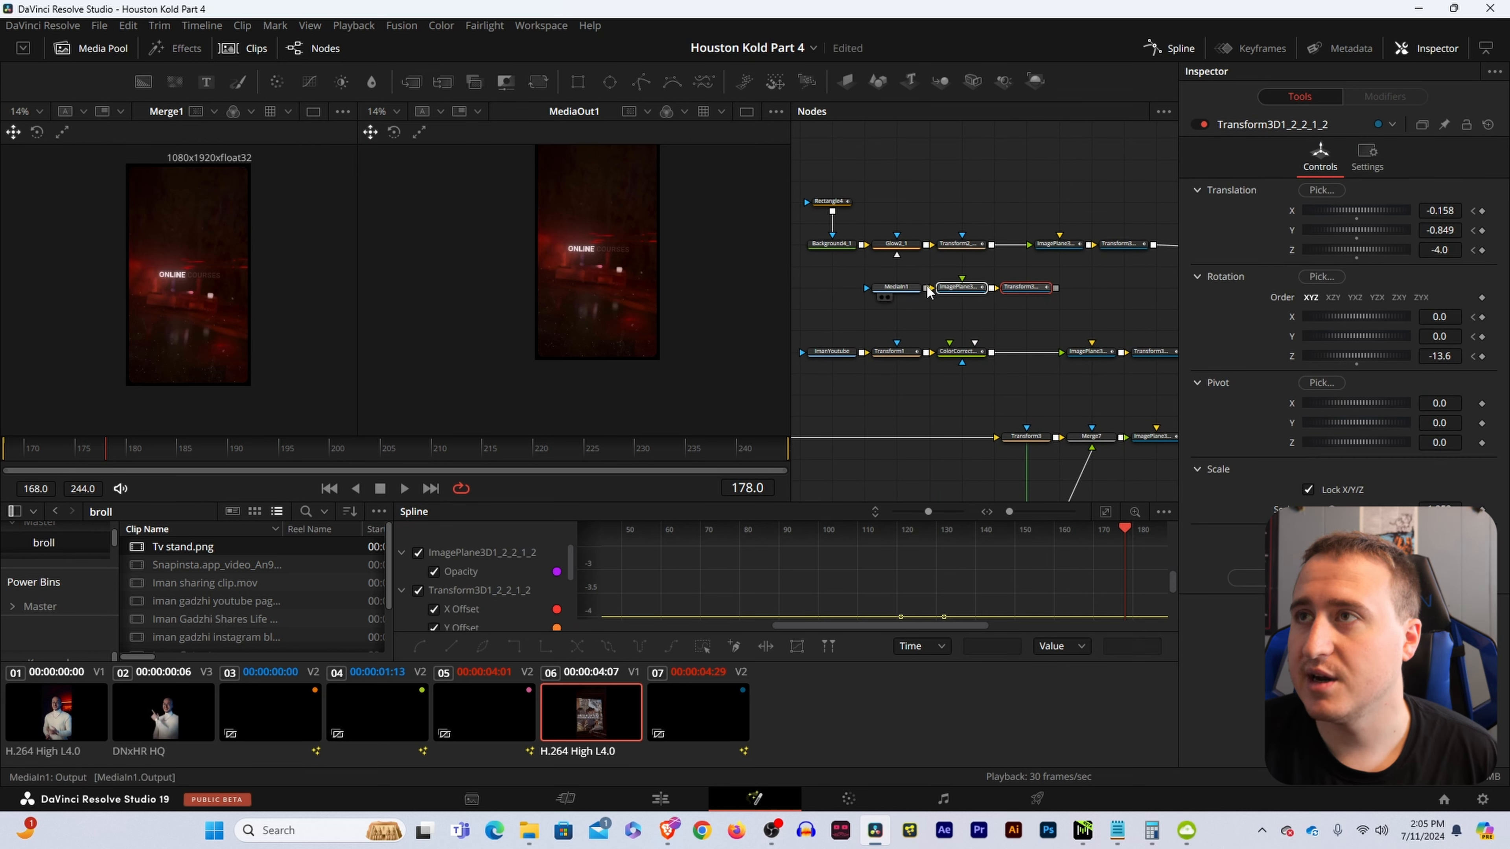
- Connect the Tv stand branch into the 3D scene with the other branches and show Merge2 in the second viewer
drag(972, 296, 1017, 361)
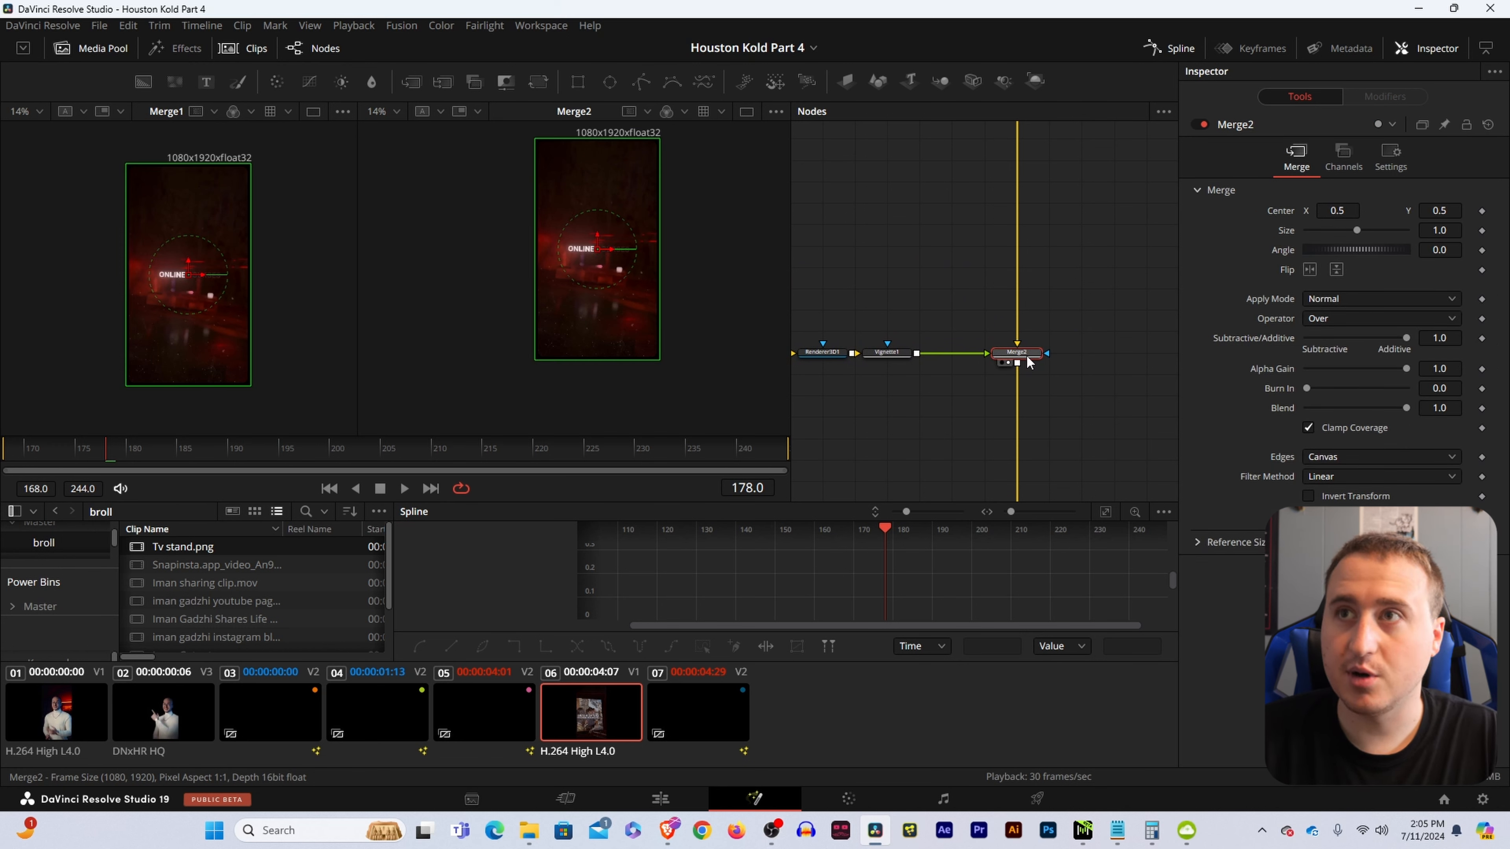
drag(819, 428, 1106, 372)
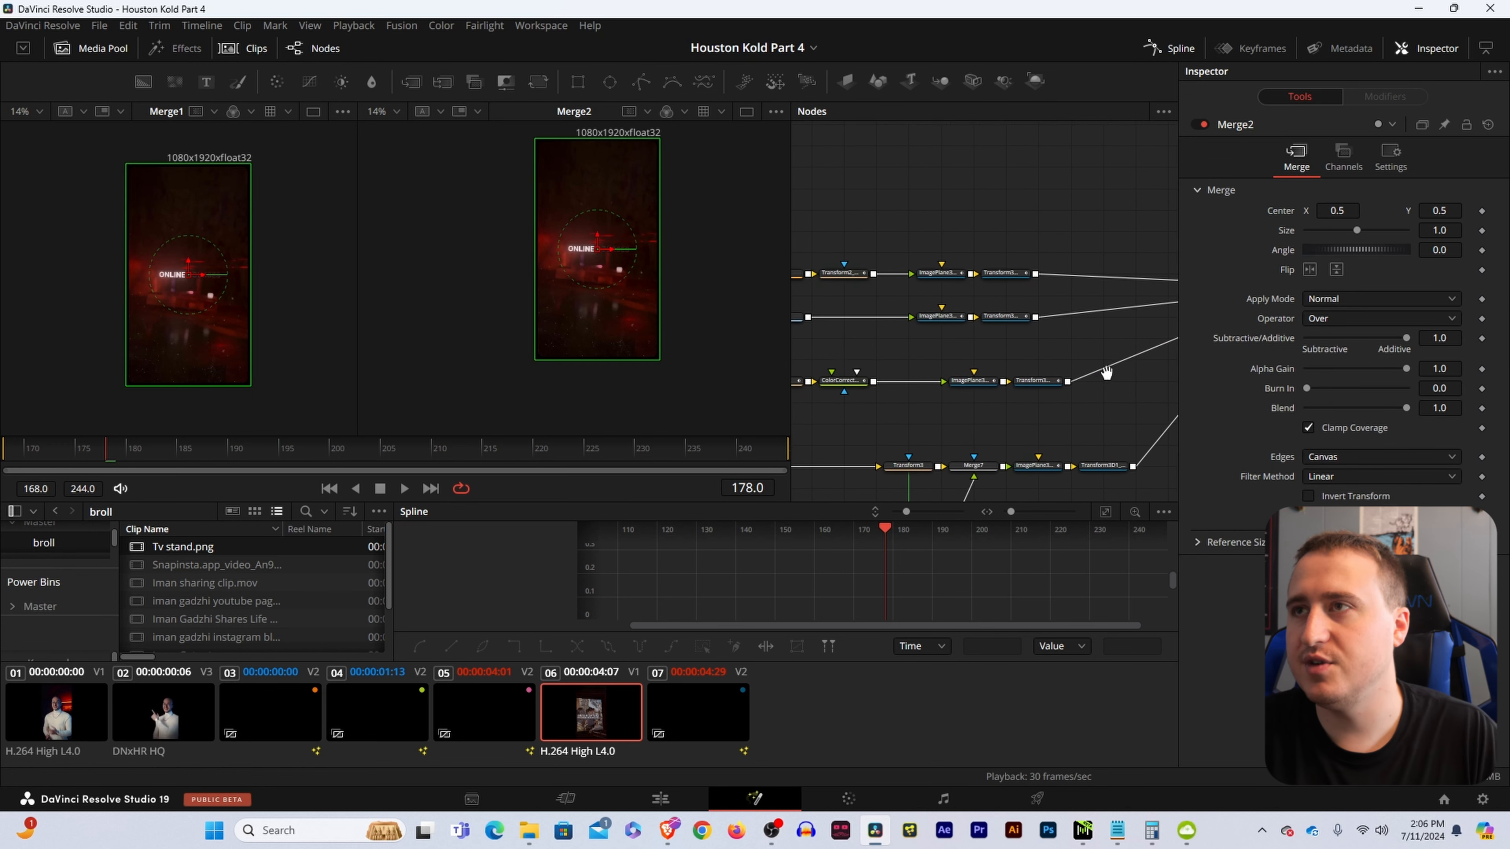
click(896, 319)
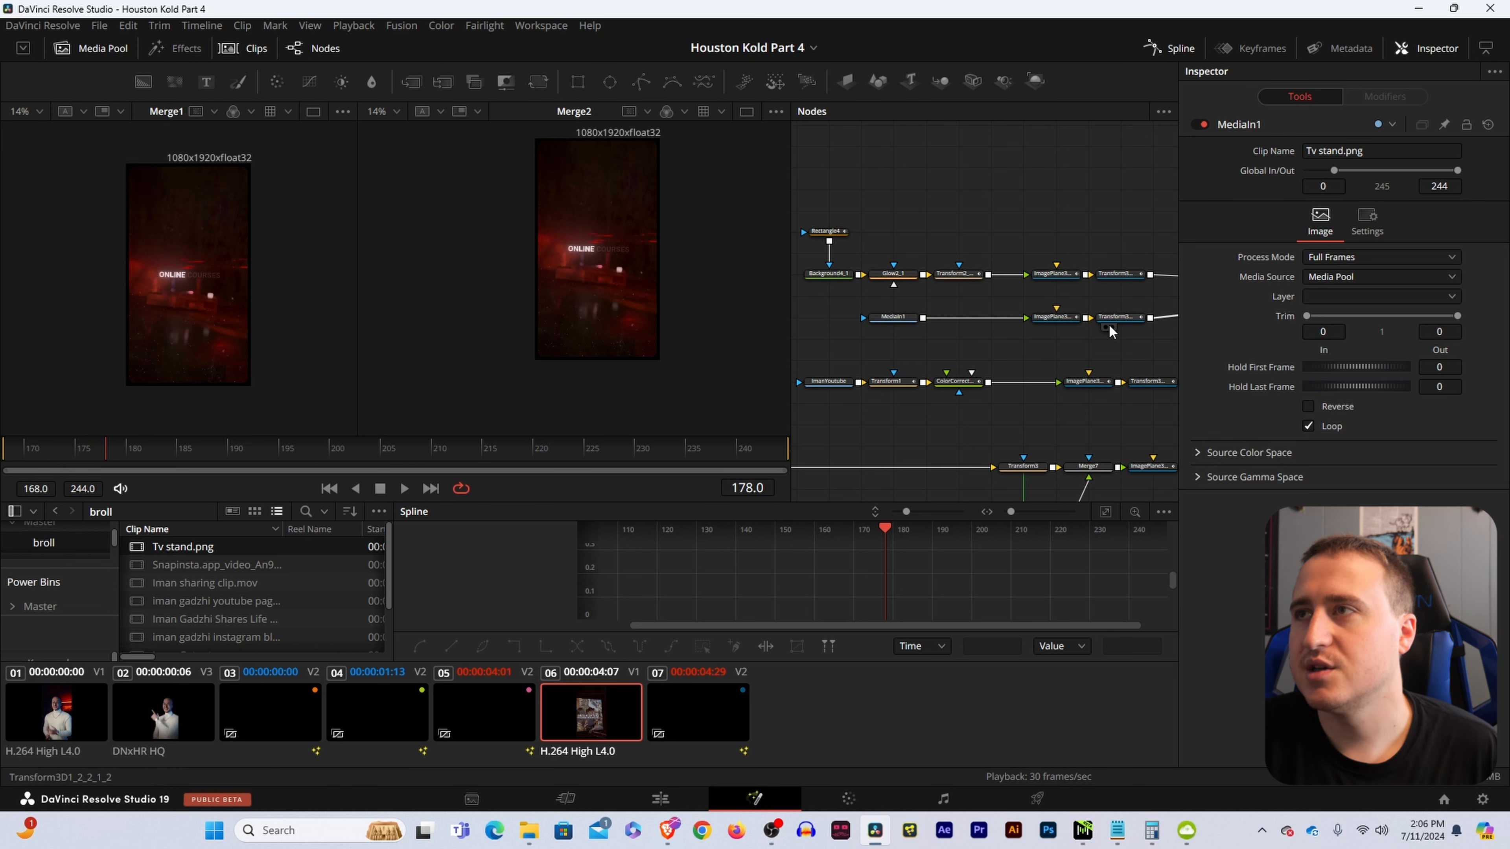
- Reverse the Tv stand image plane's opacity fade, setting opacity to 1.0 at frame 178 and 0 at frame 168
click(1119, 324)
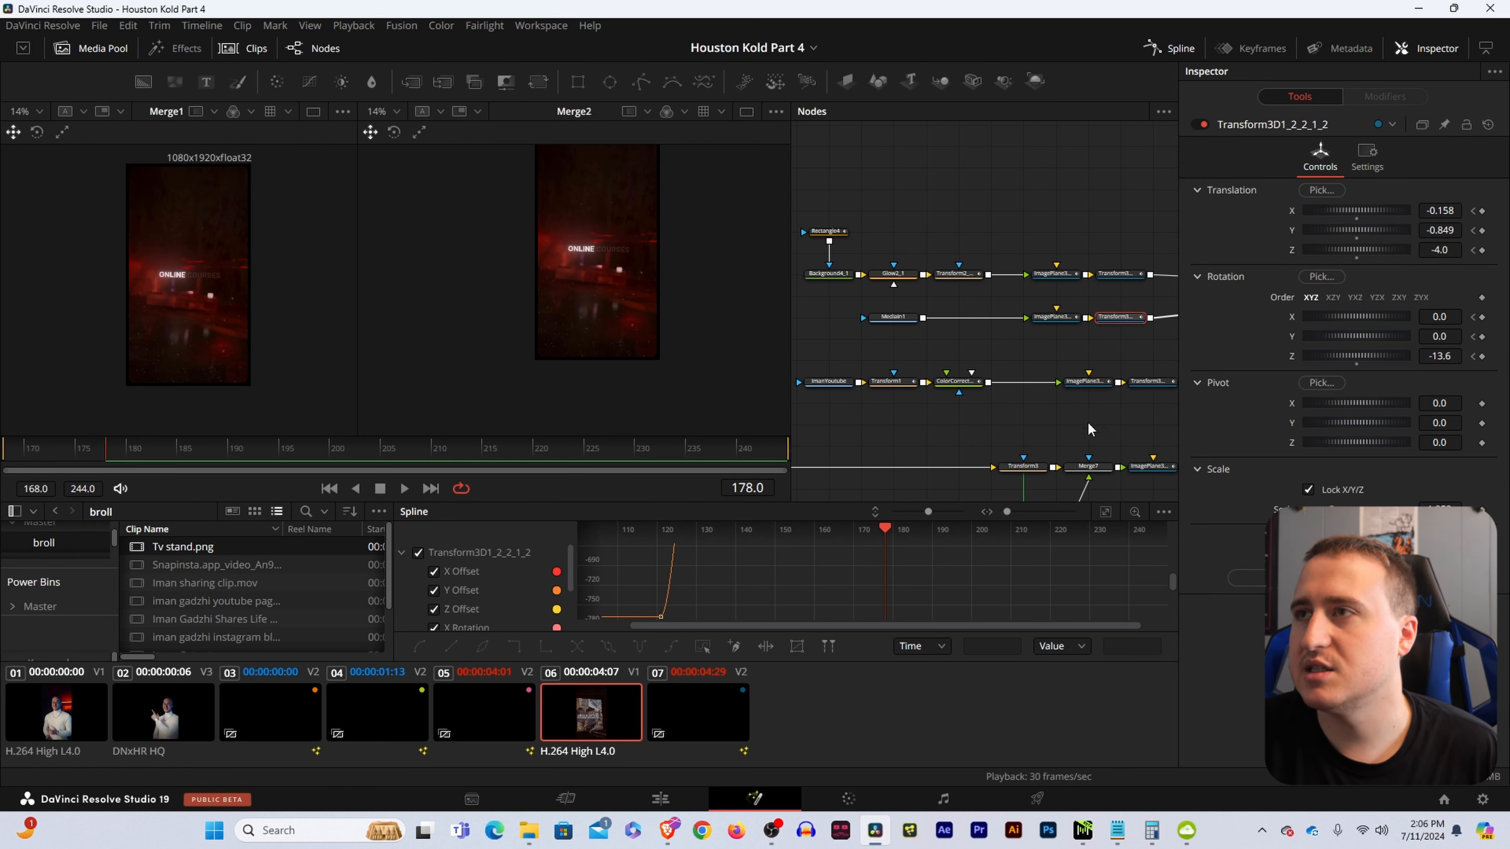
drag(1050, 422, 1062, 379)
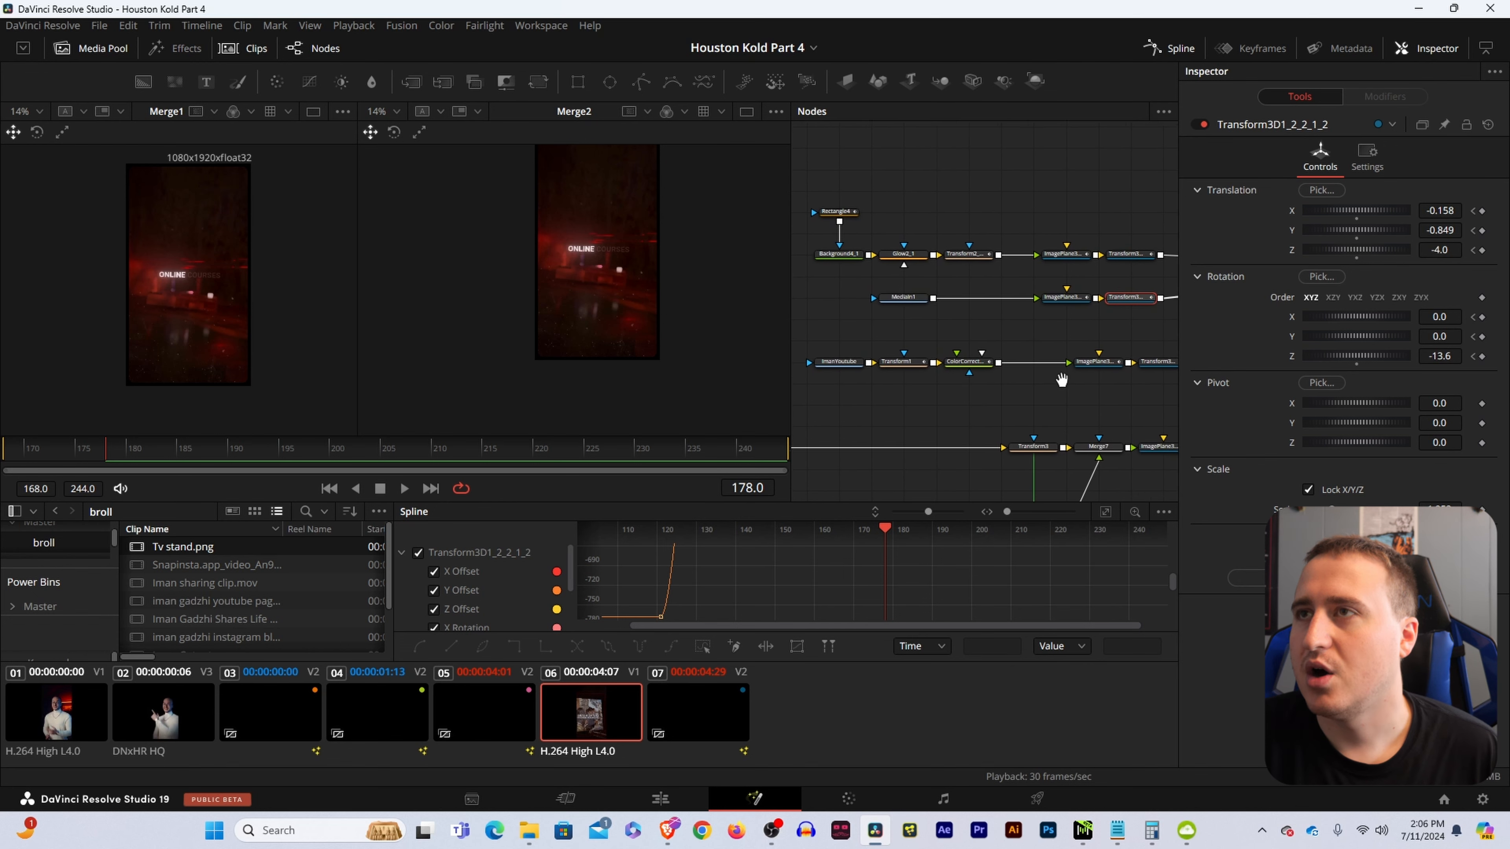
drag(1160, 358, 1088, 364)
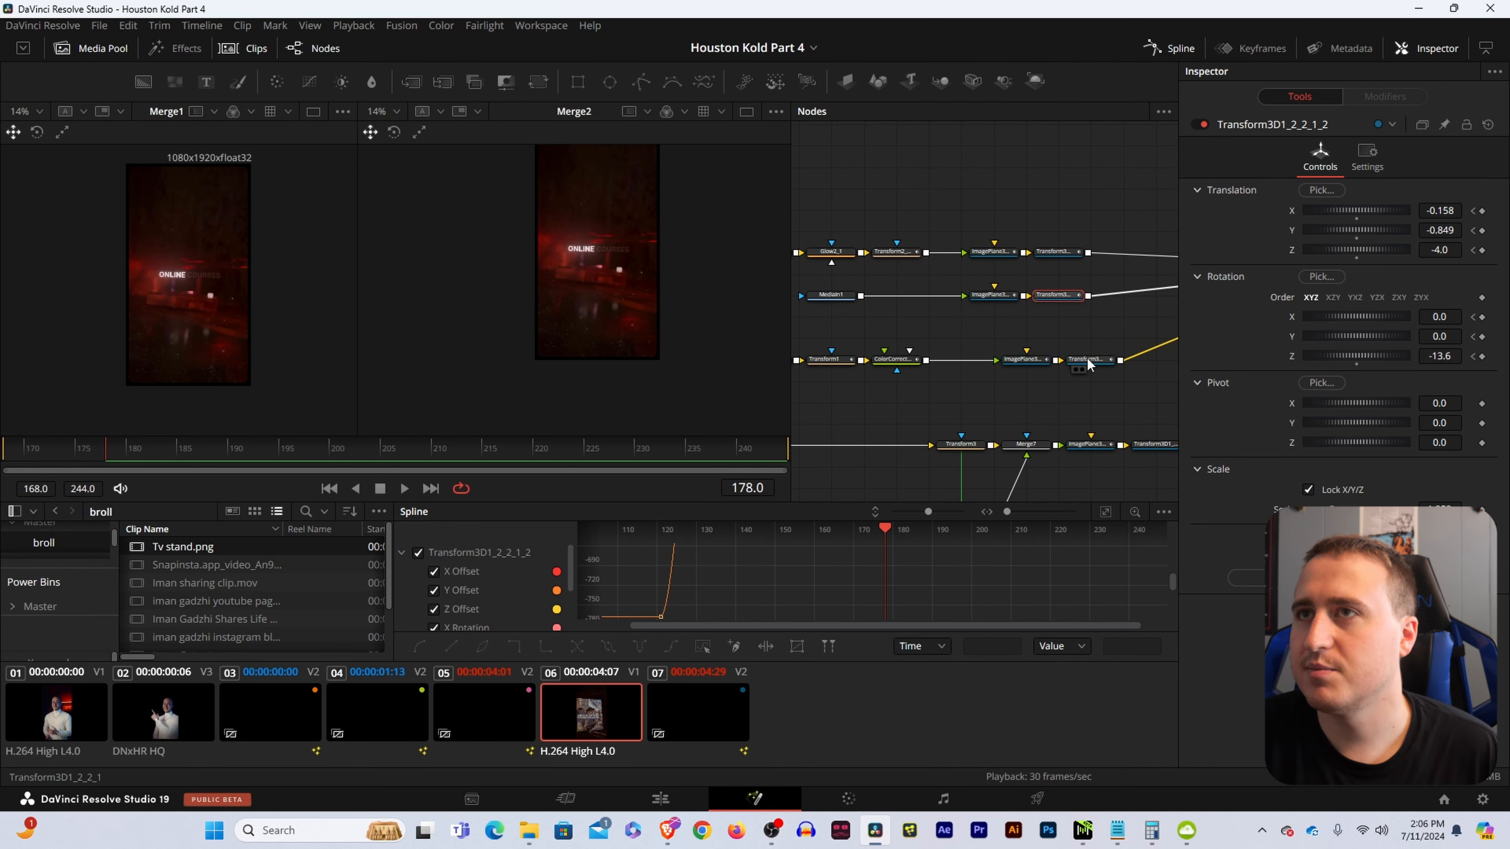
click(1088, 360)
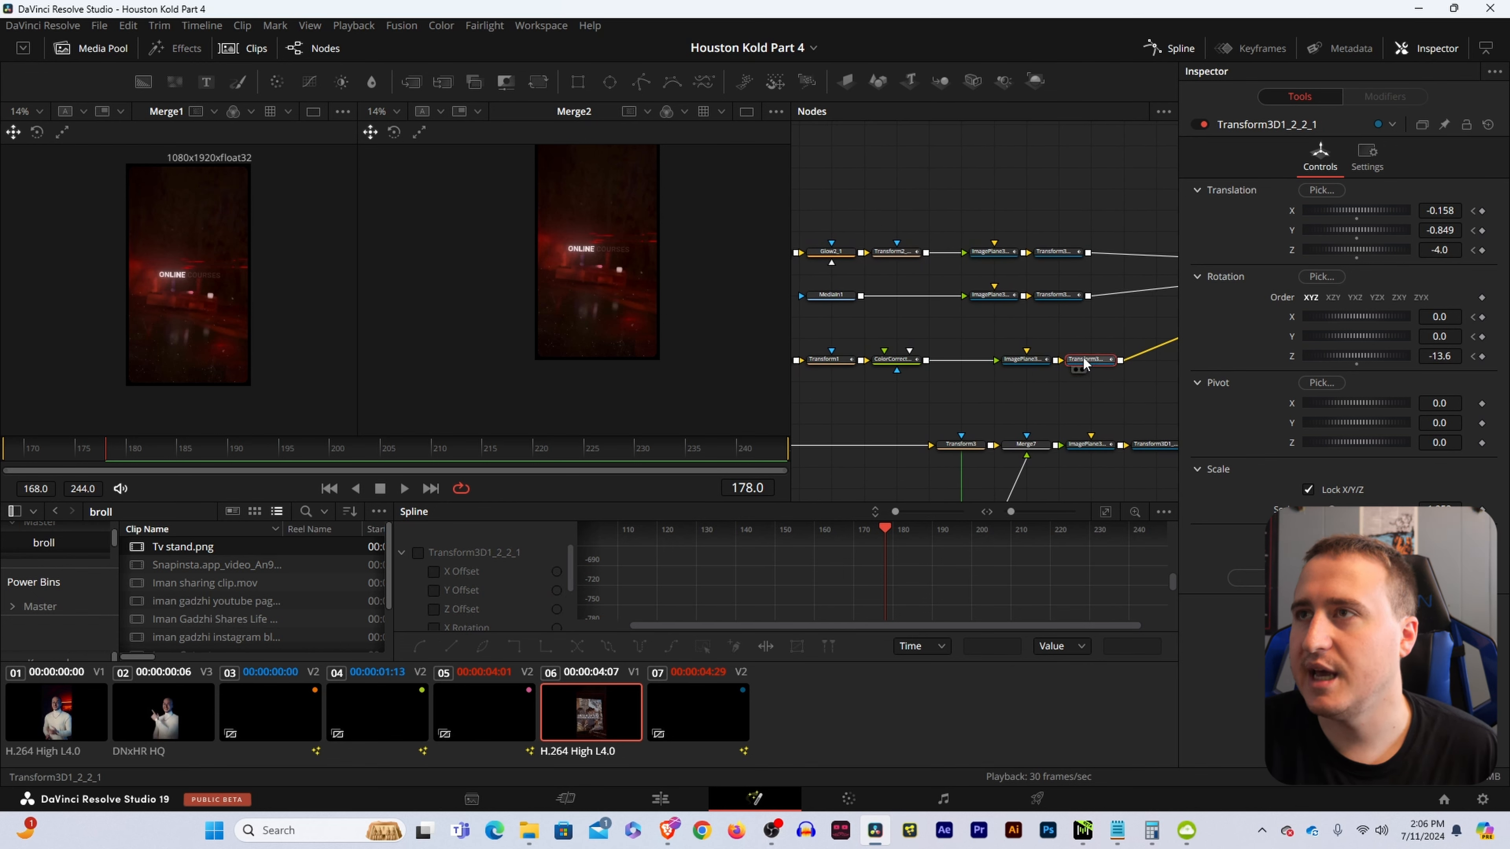
click(1043, 364)
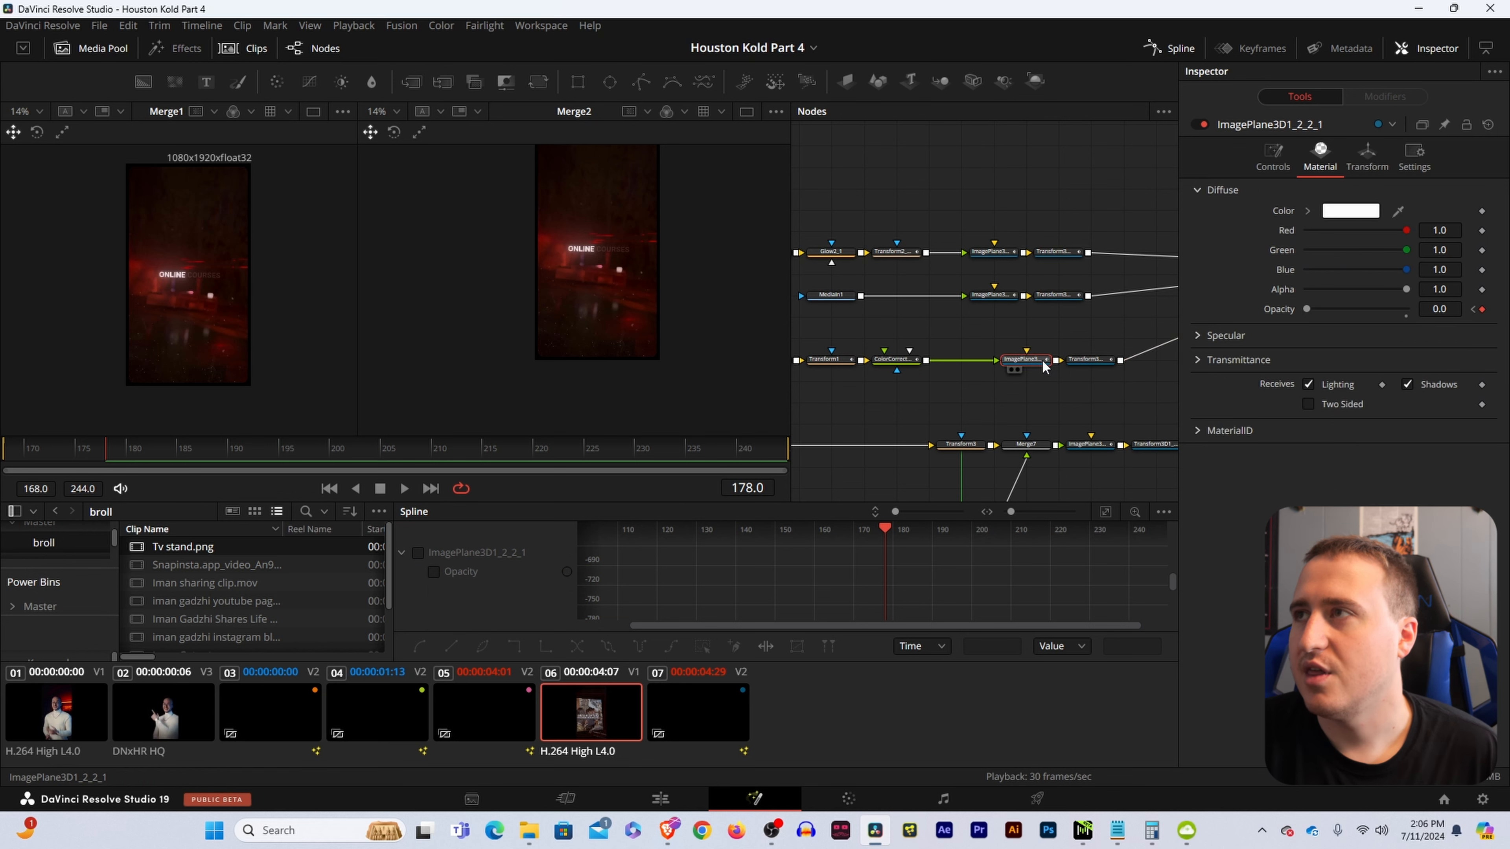
click(997, 297)
click(1319, 155)
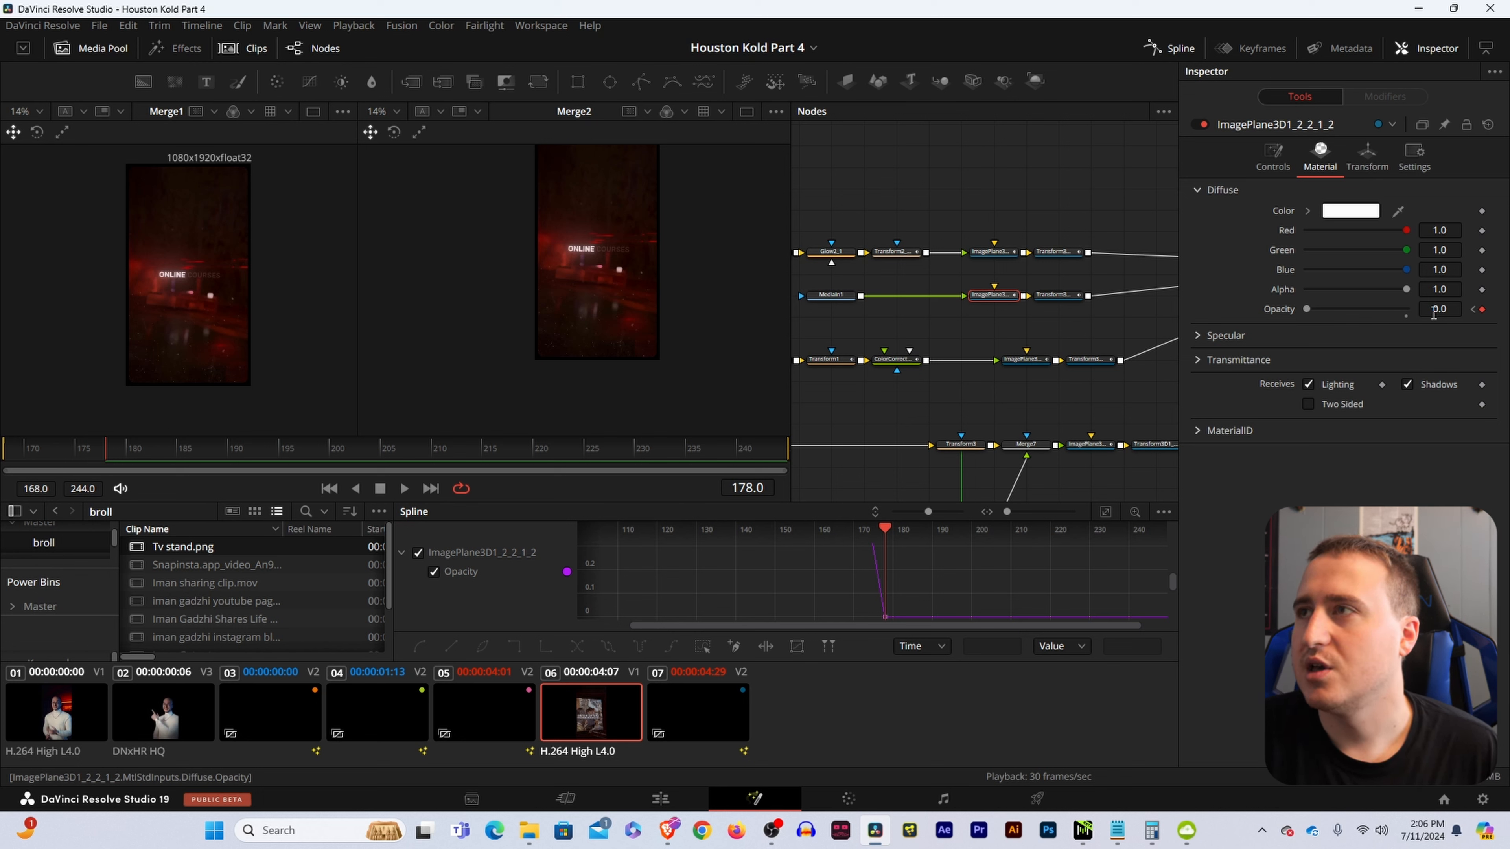
drag(1306, 308, 1476, 316)
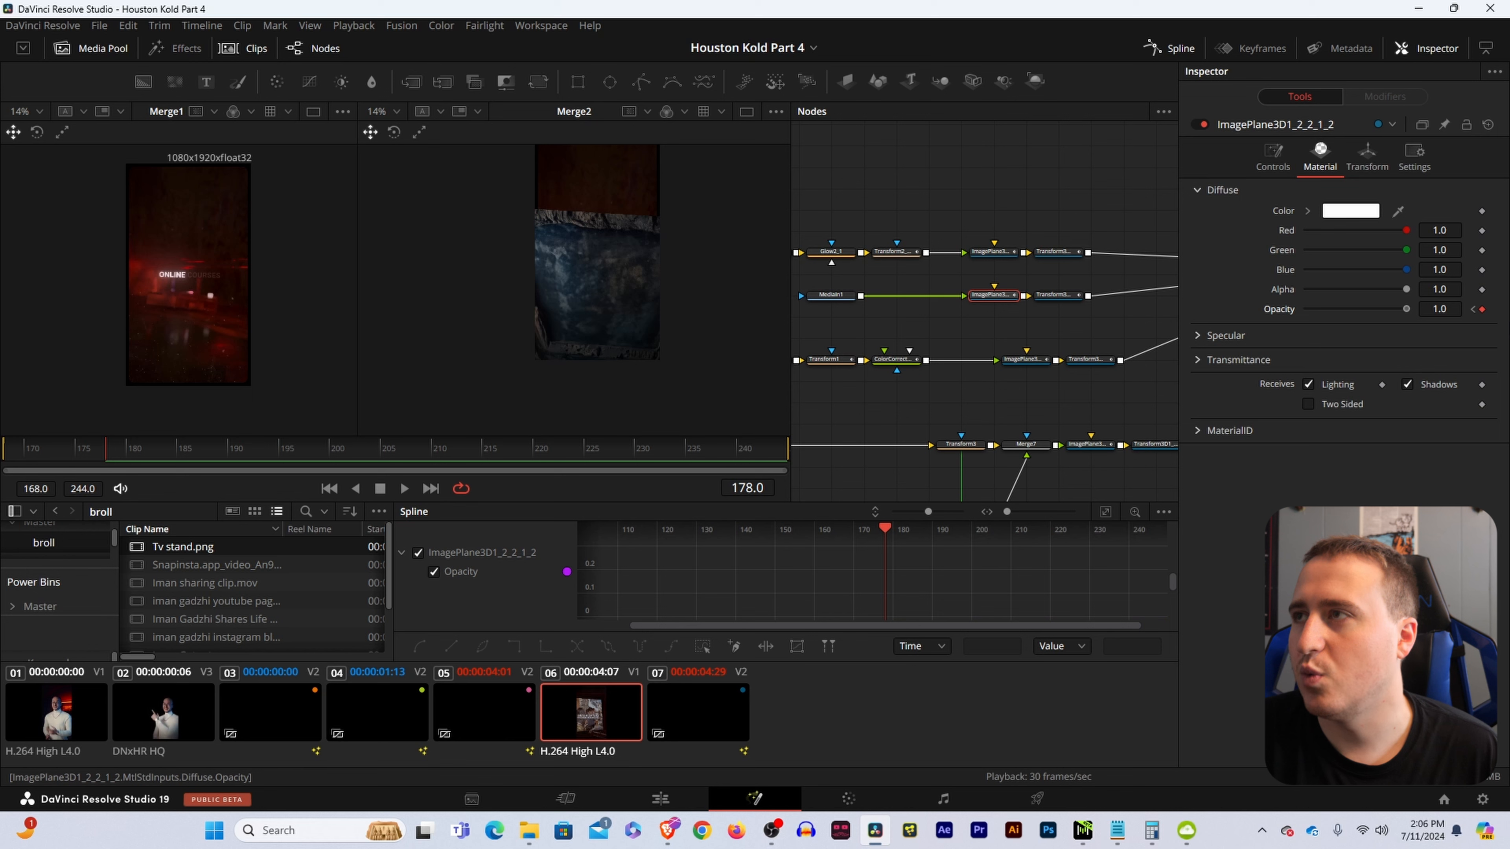
click(1473, 309)
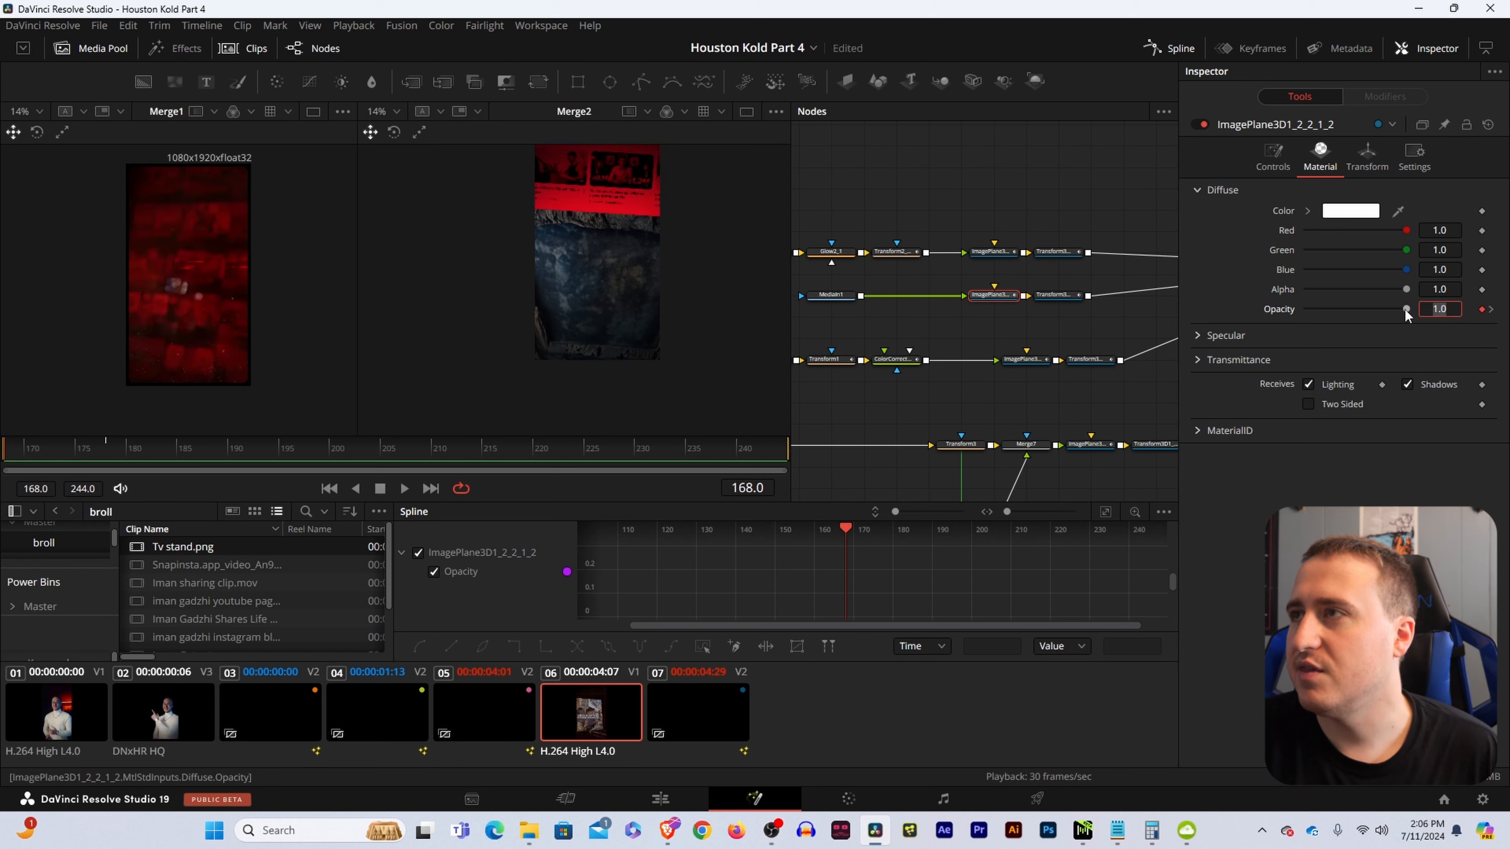
text(0)
key(Return)
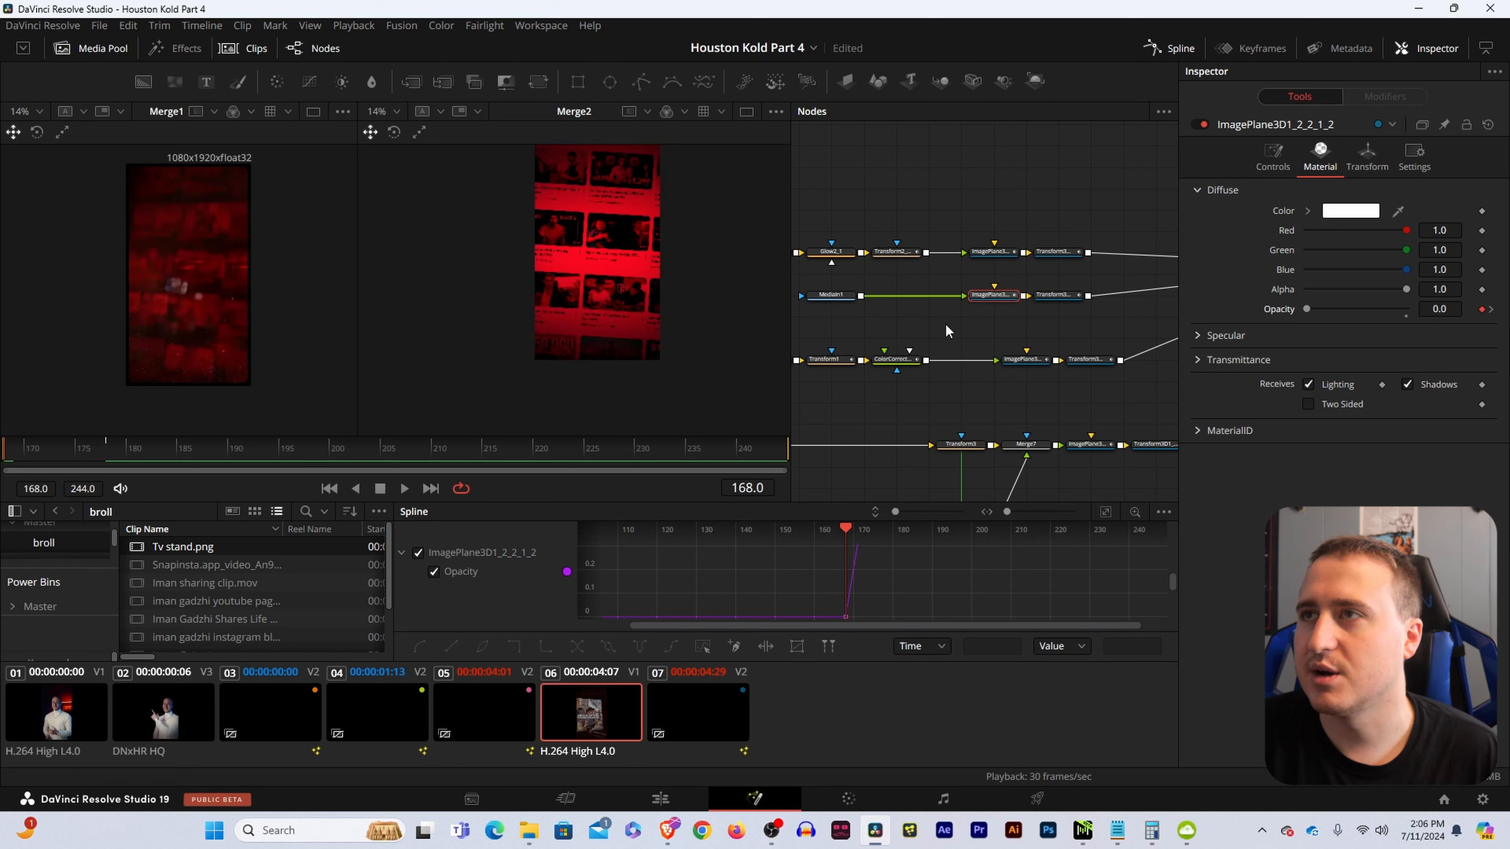
- Remove the copied Z translation keyframes at frames 132 and 121 from the Tv stand branch's Transform3D1_2_2_1_2
click(1057, 293)
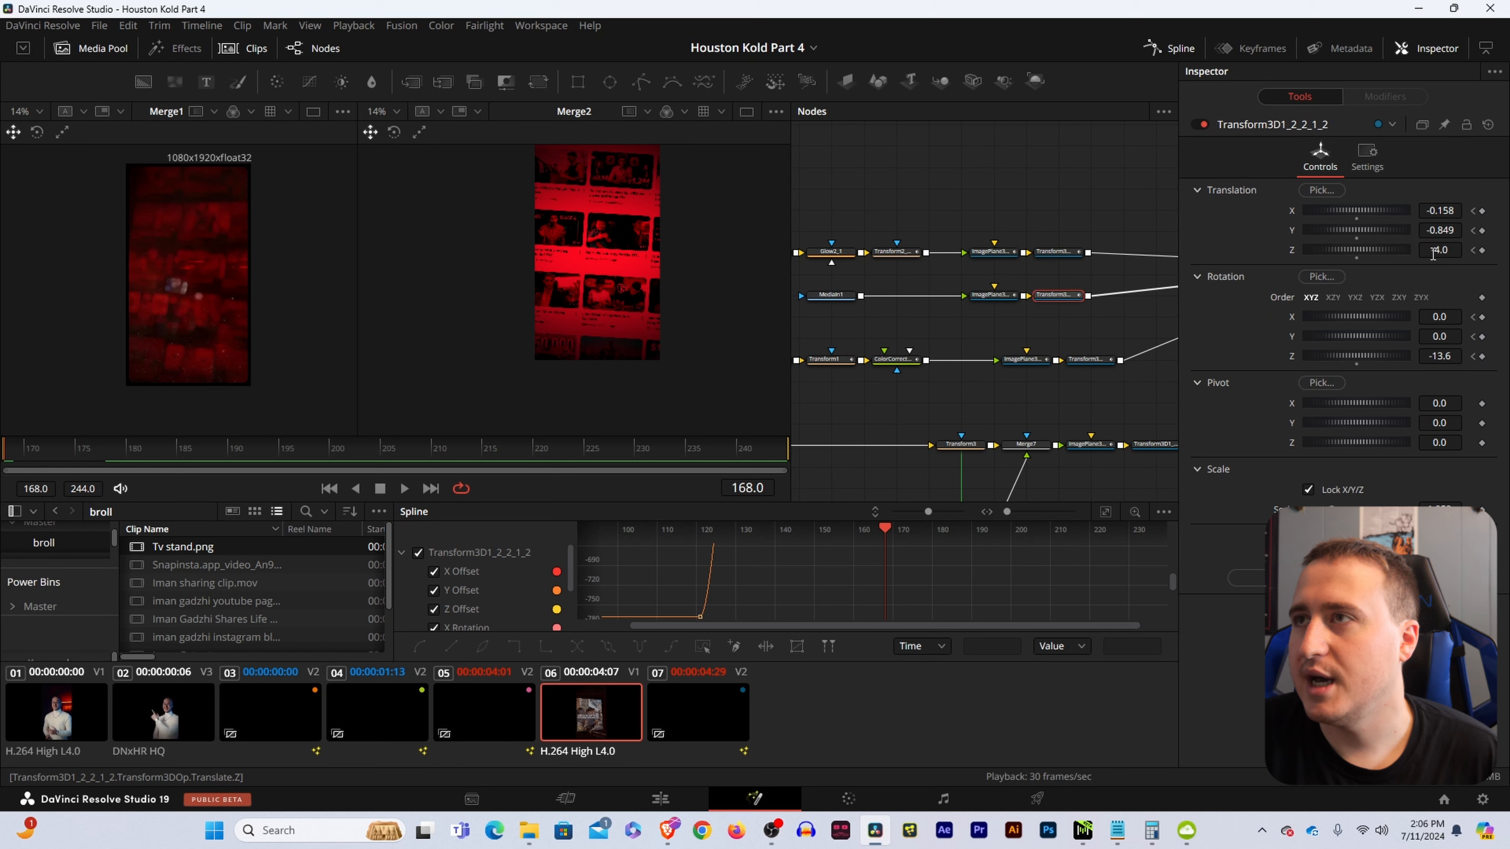
click(1473, 250)
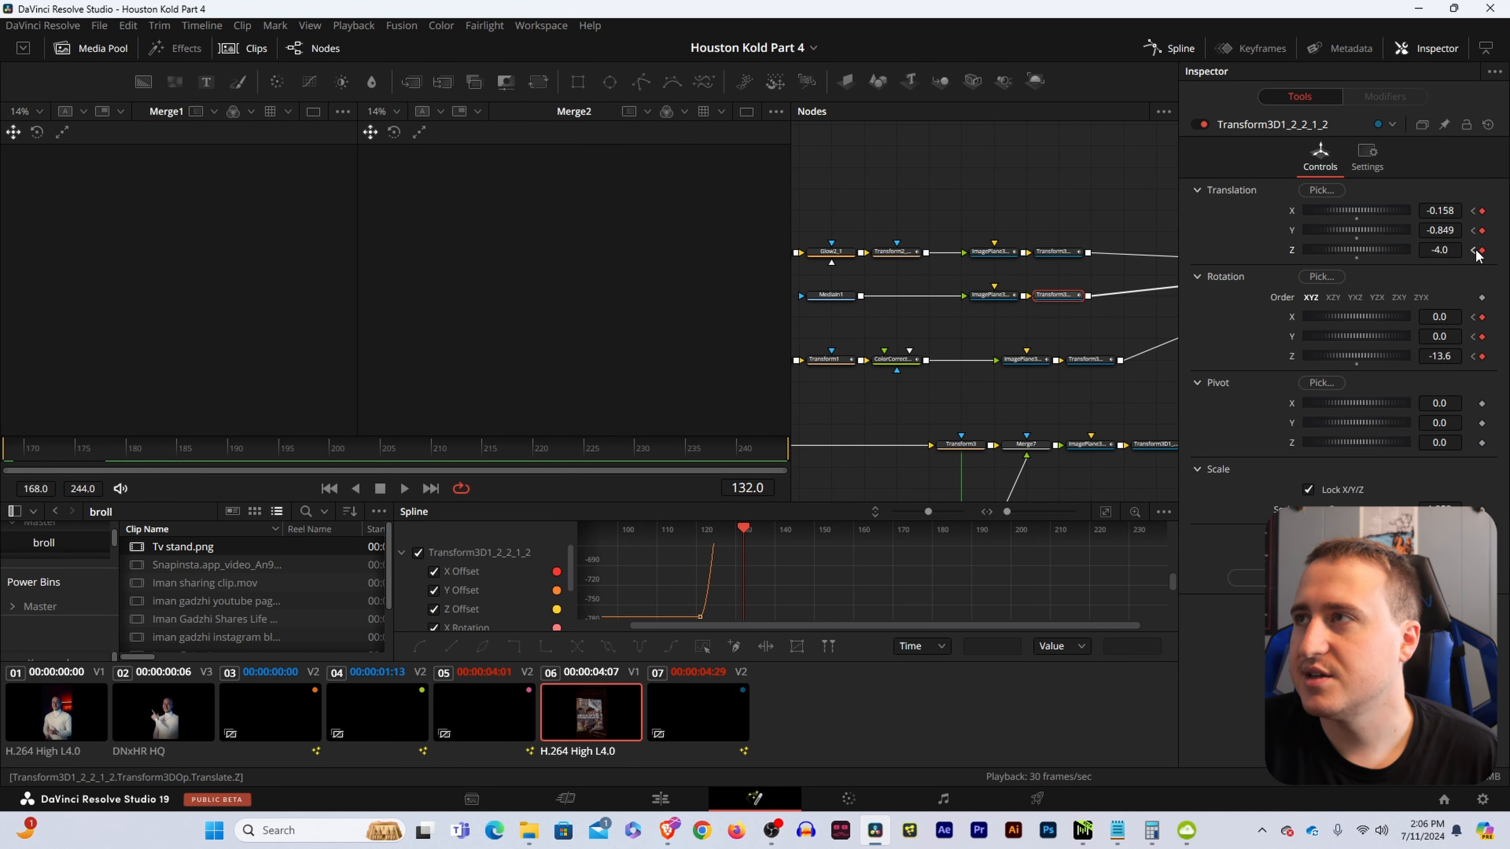
click(1482, 252)
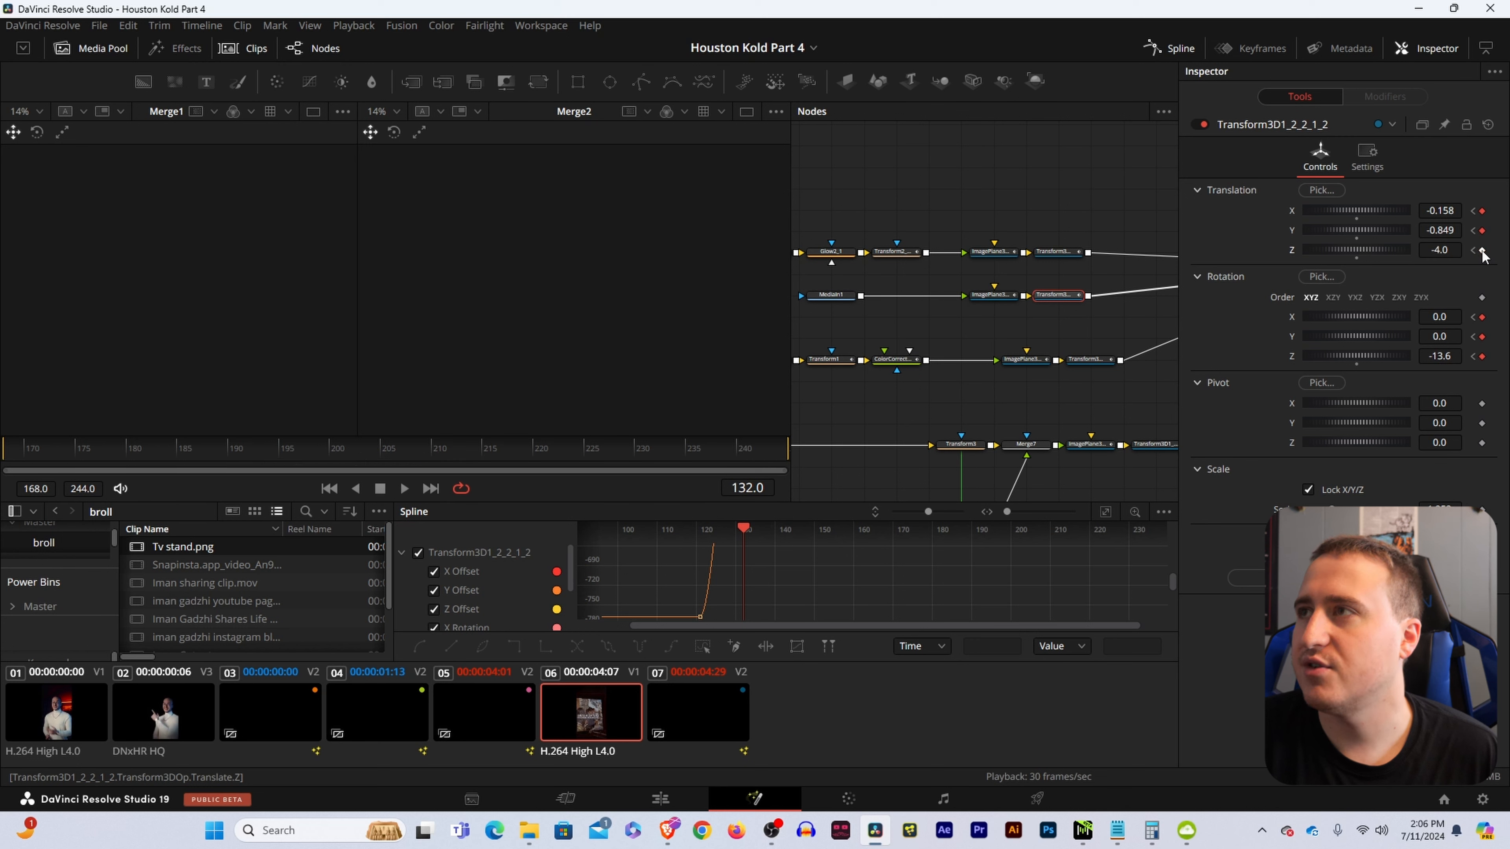
click(1472, 250)
click(1482, 252)
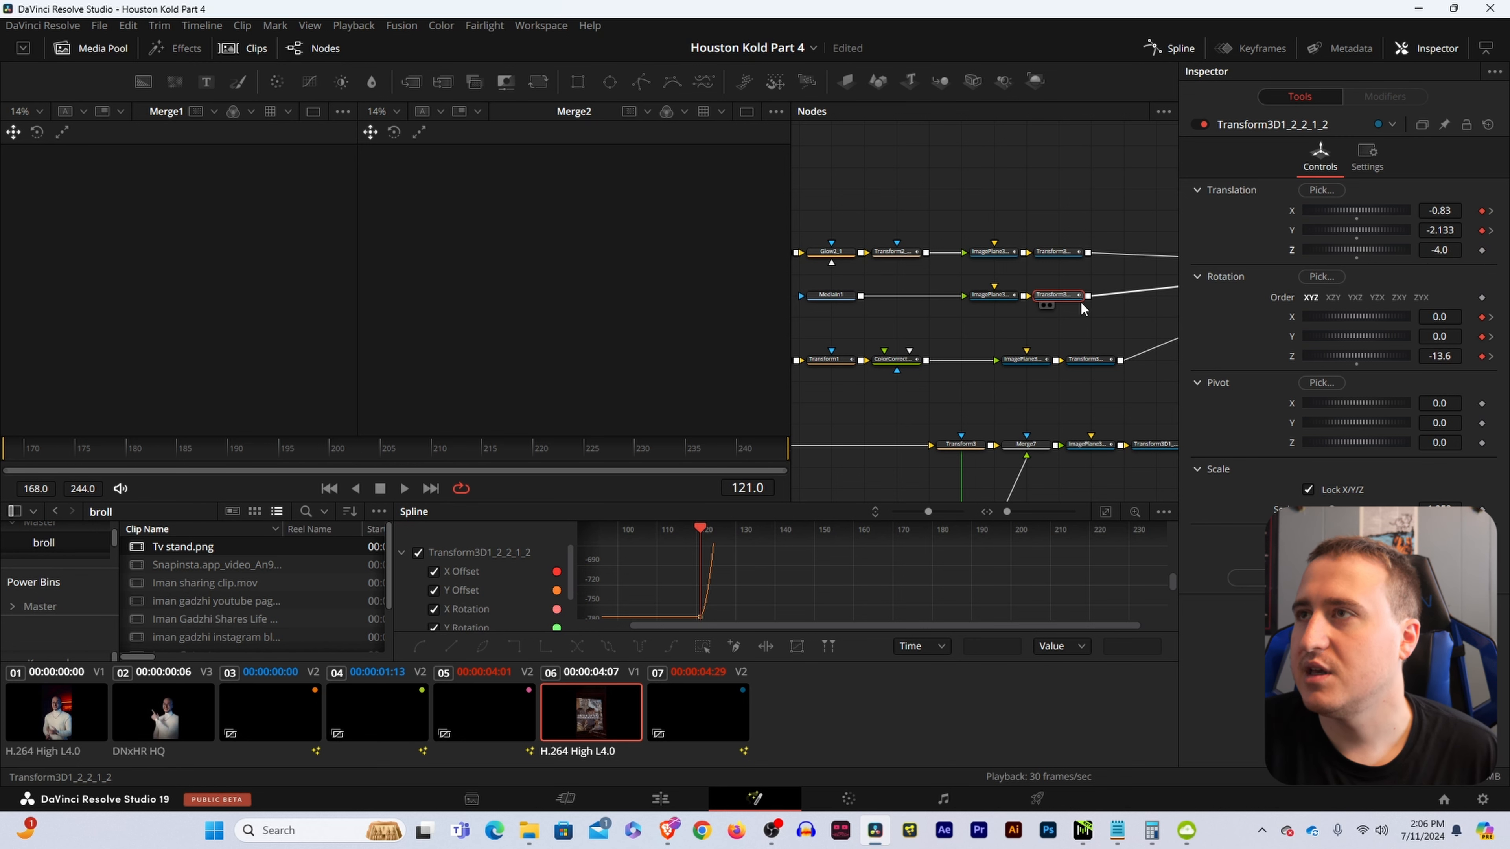
- Return to the opacity keyframe at frame 178 and set Transform3D1_2_2_1_2's Z translation to -4.1
click(1090, 359)
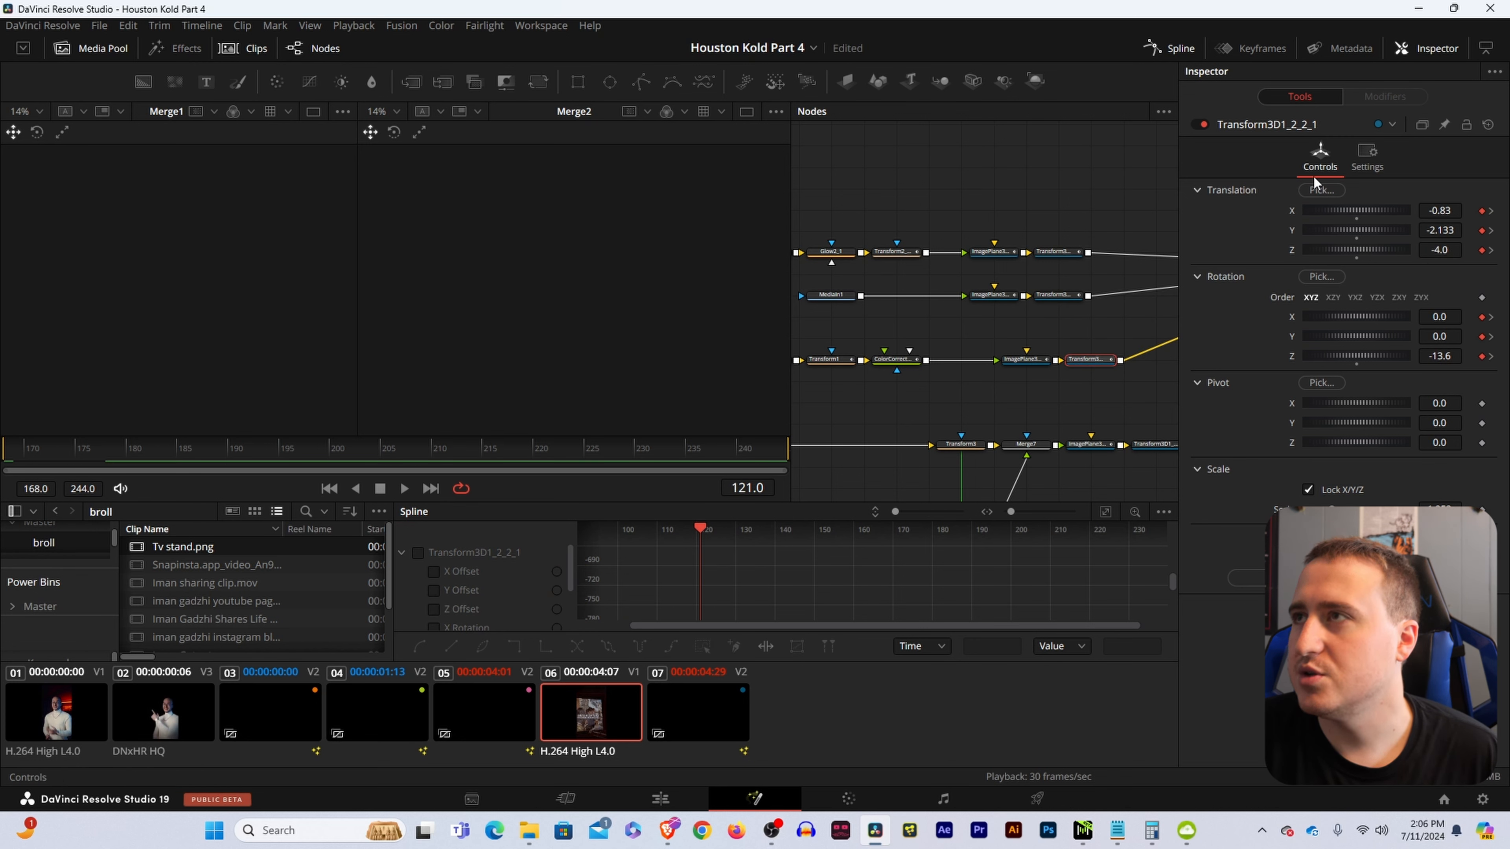
click(1030, 361)
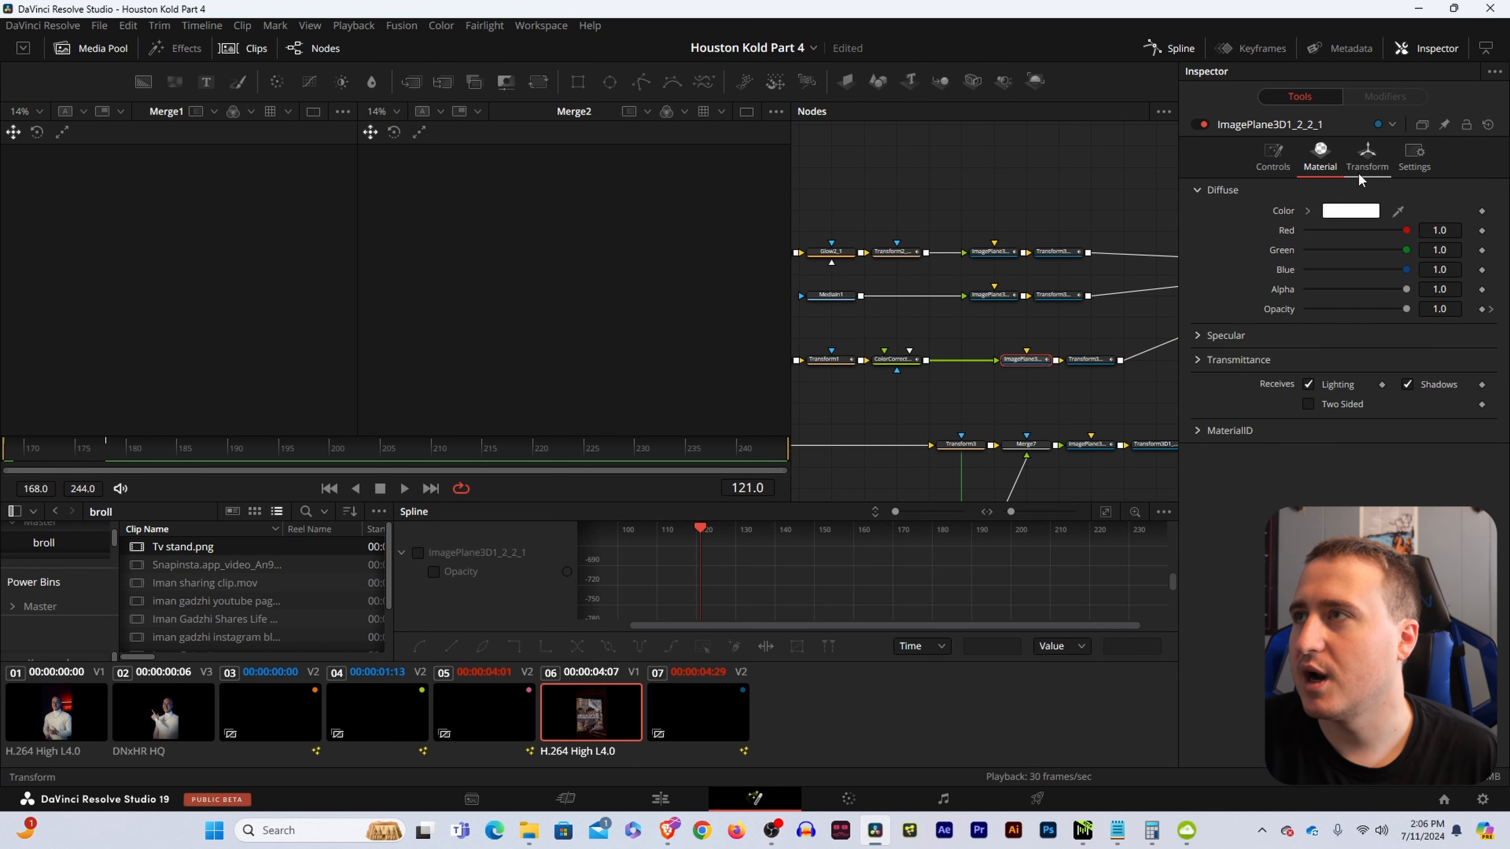
click(1490, 310)
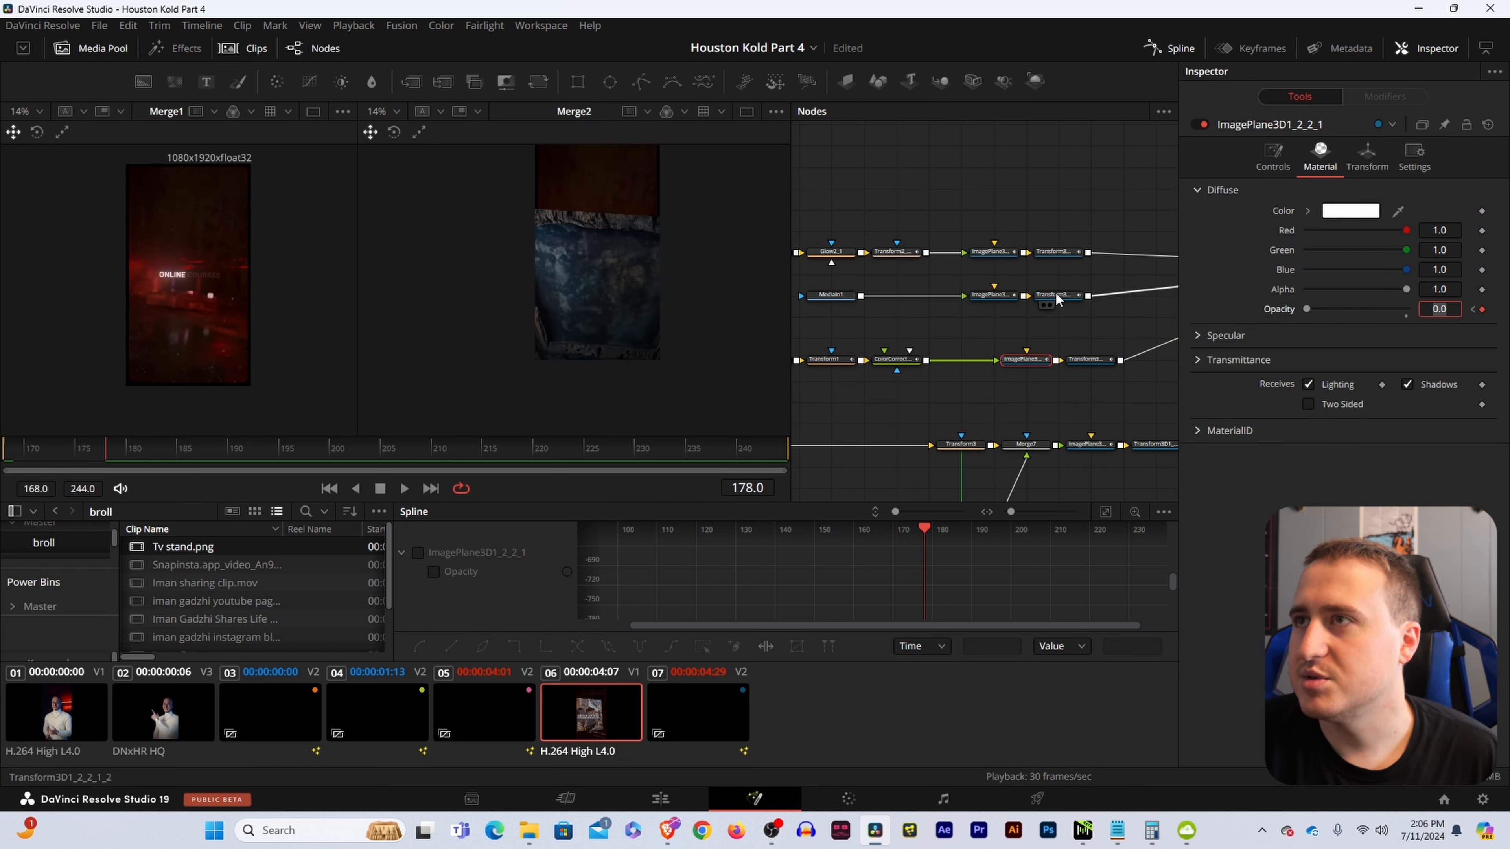
click(1054, 297)
mouse_move(1439, 250)
mouse_down()
mouse_move(1398, 250)
mouse_move(1464, 254)
mouse_up()
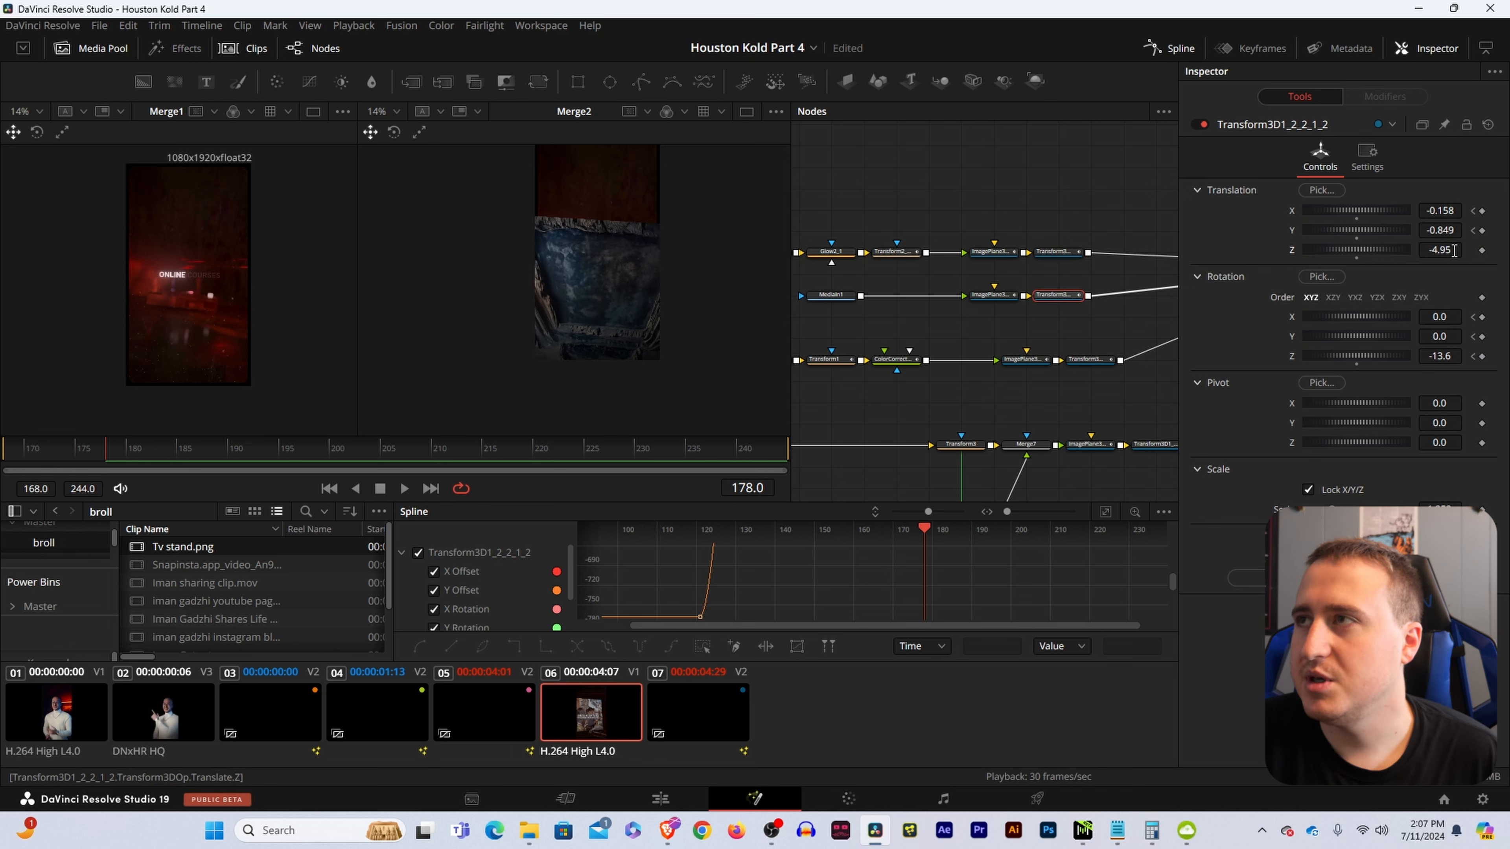
click(1454, 250)
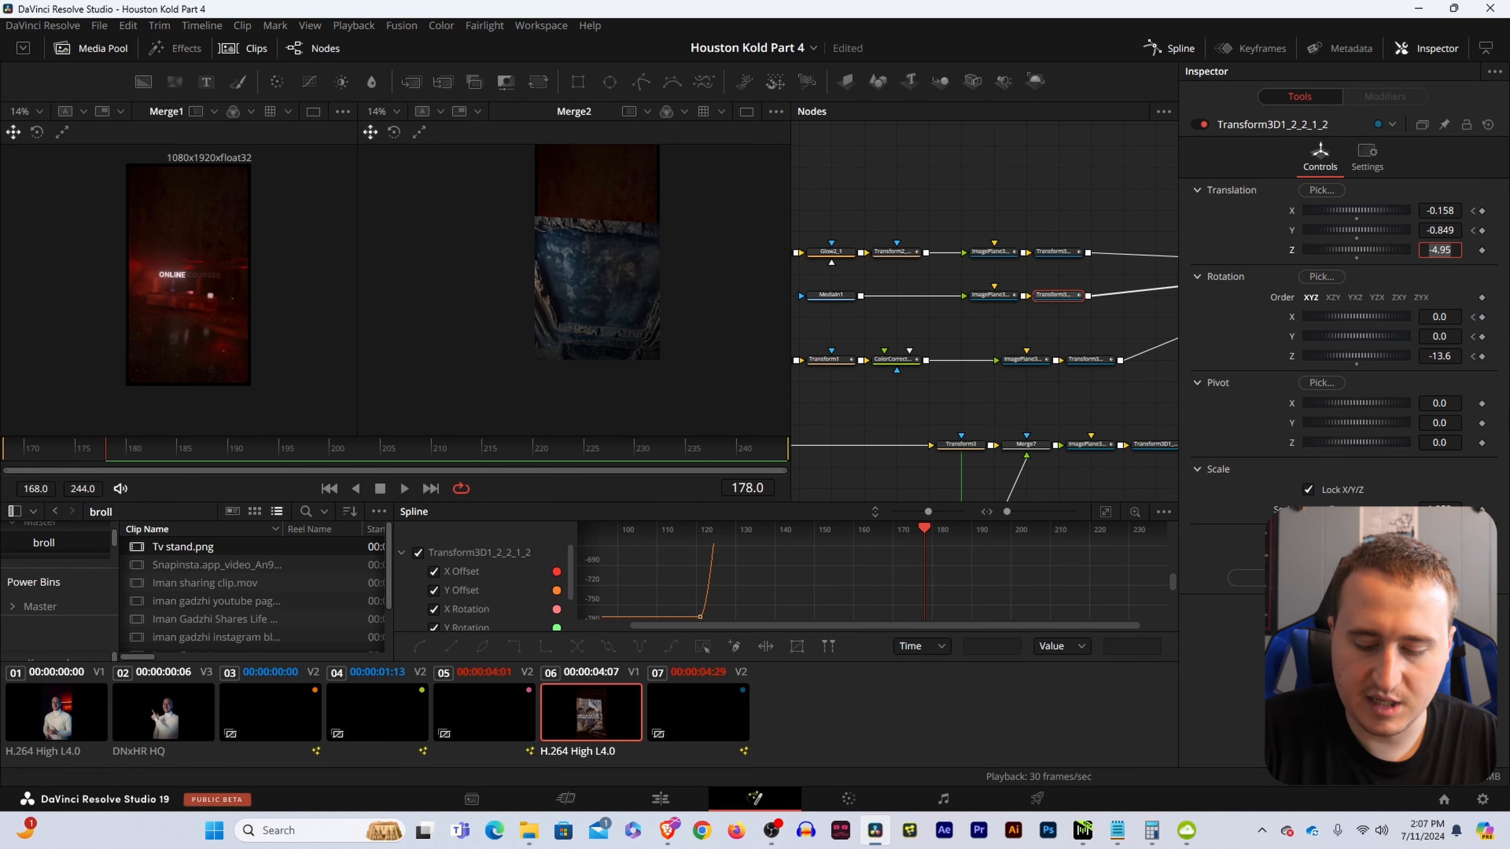
text(-4.)
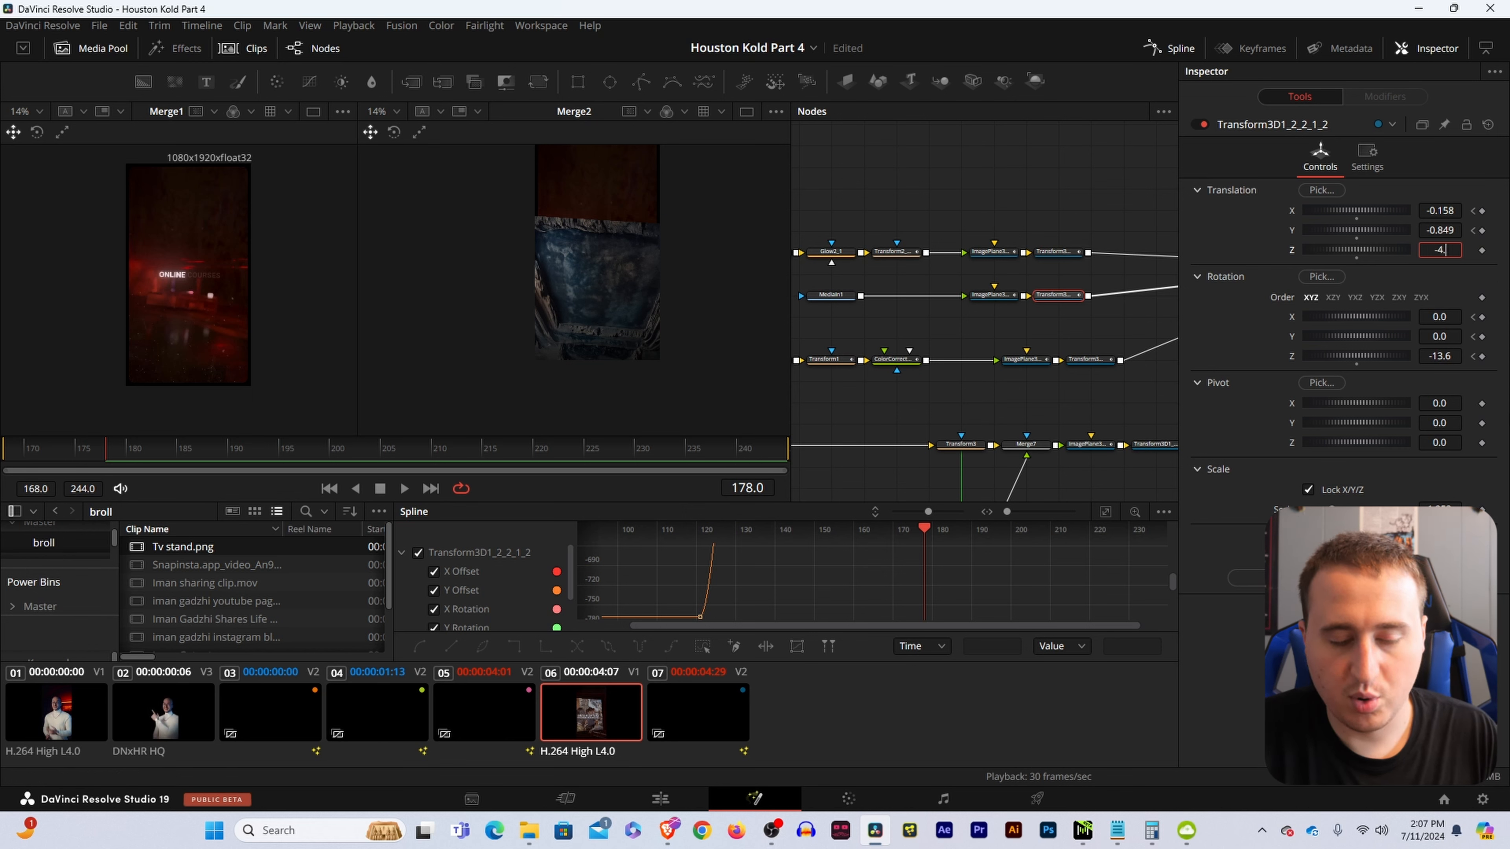
text(1)
key(Tab)
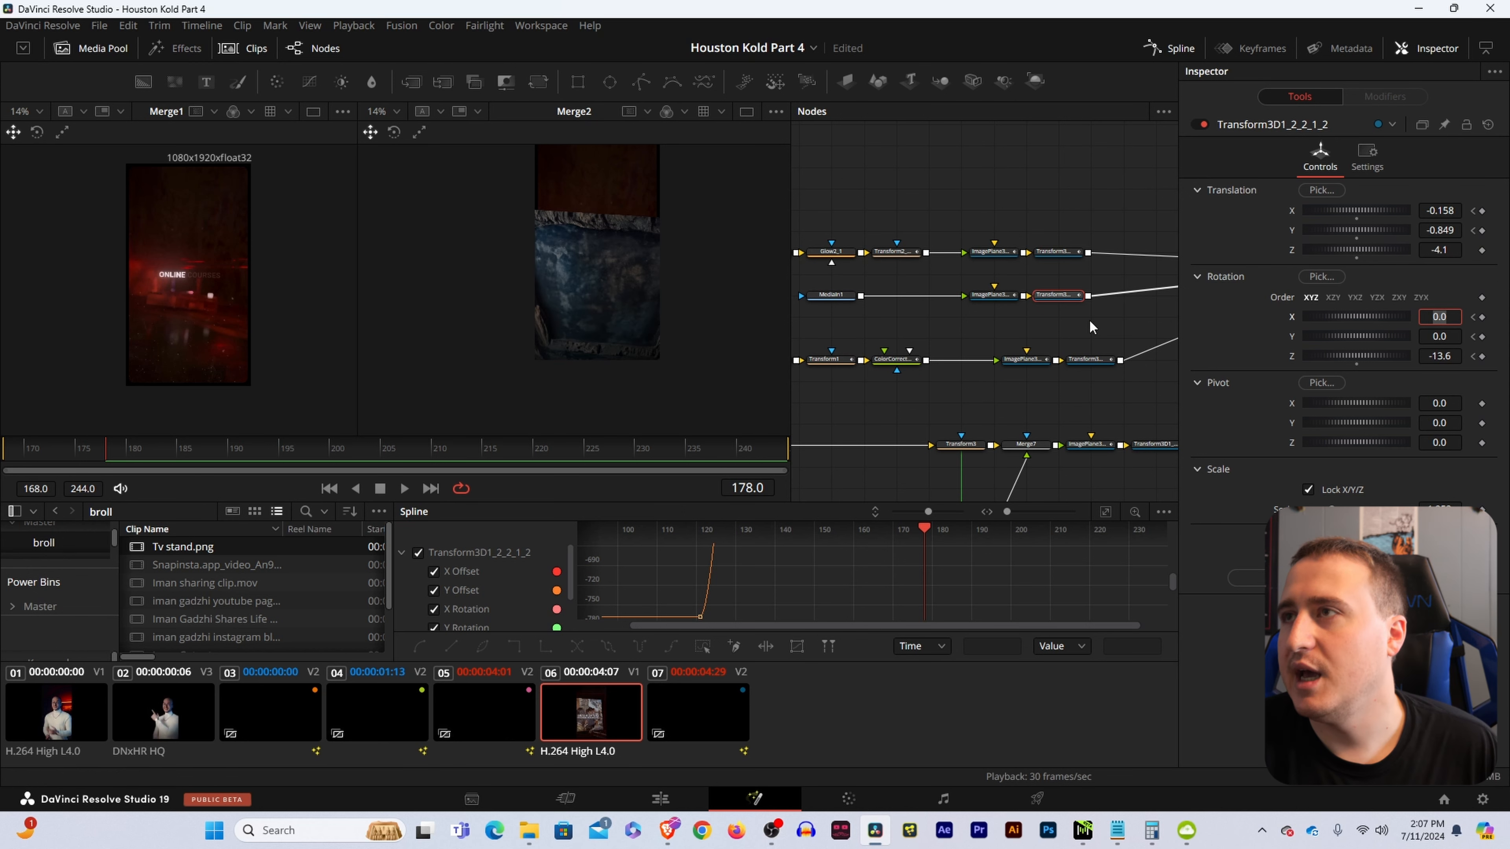
click(1099, 324)
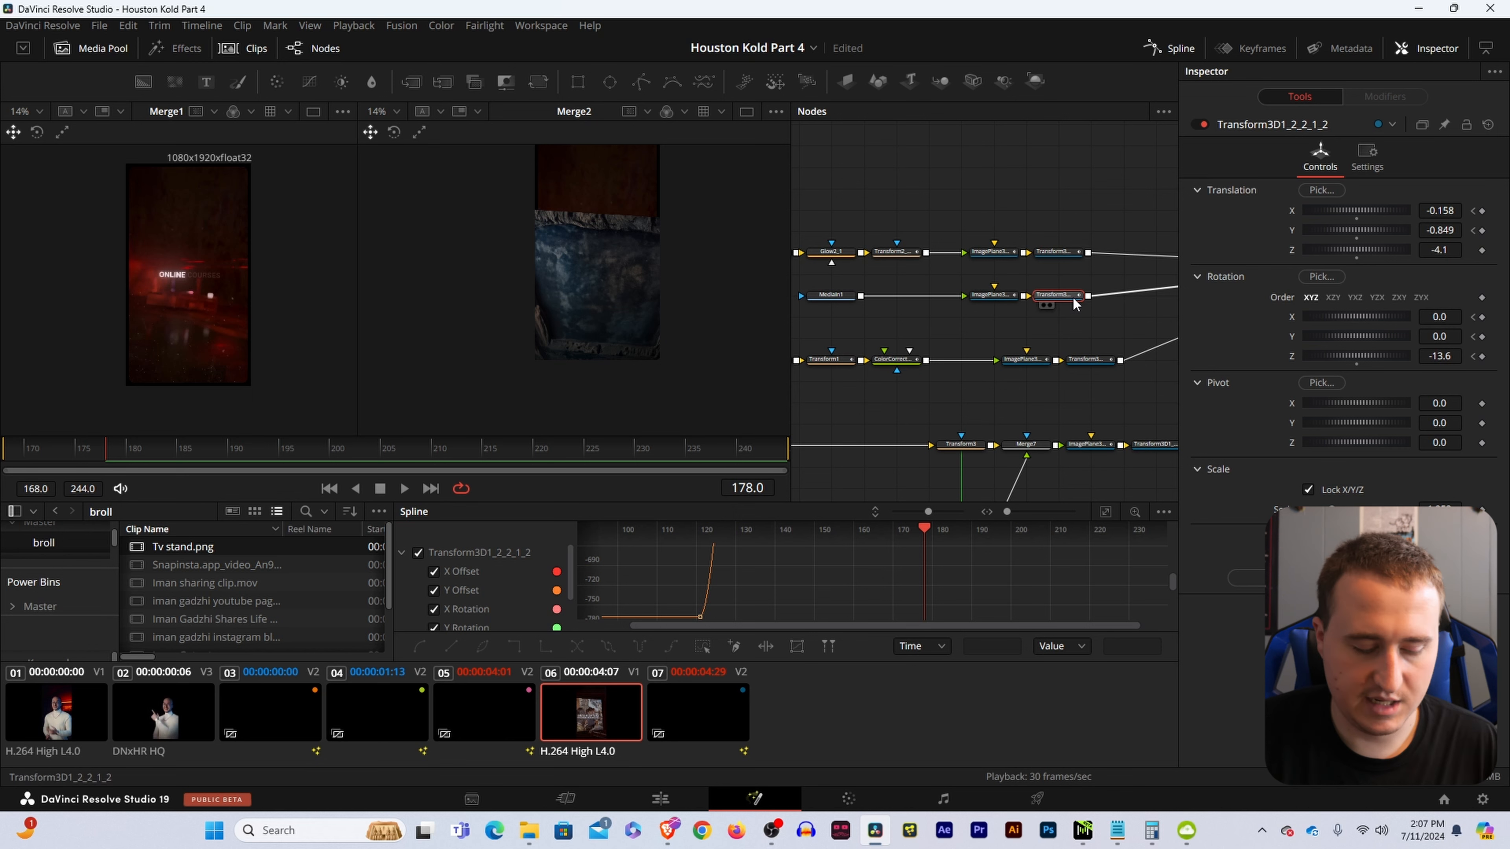
- Add a Transform 3D node after Transform3D1_2_2_1_2 in the Tv stand branch
key(shift+space)
key(Escape)
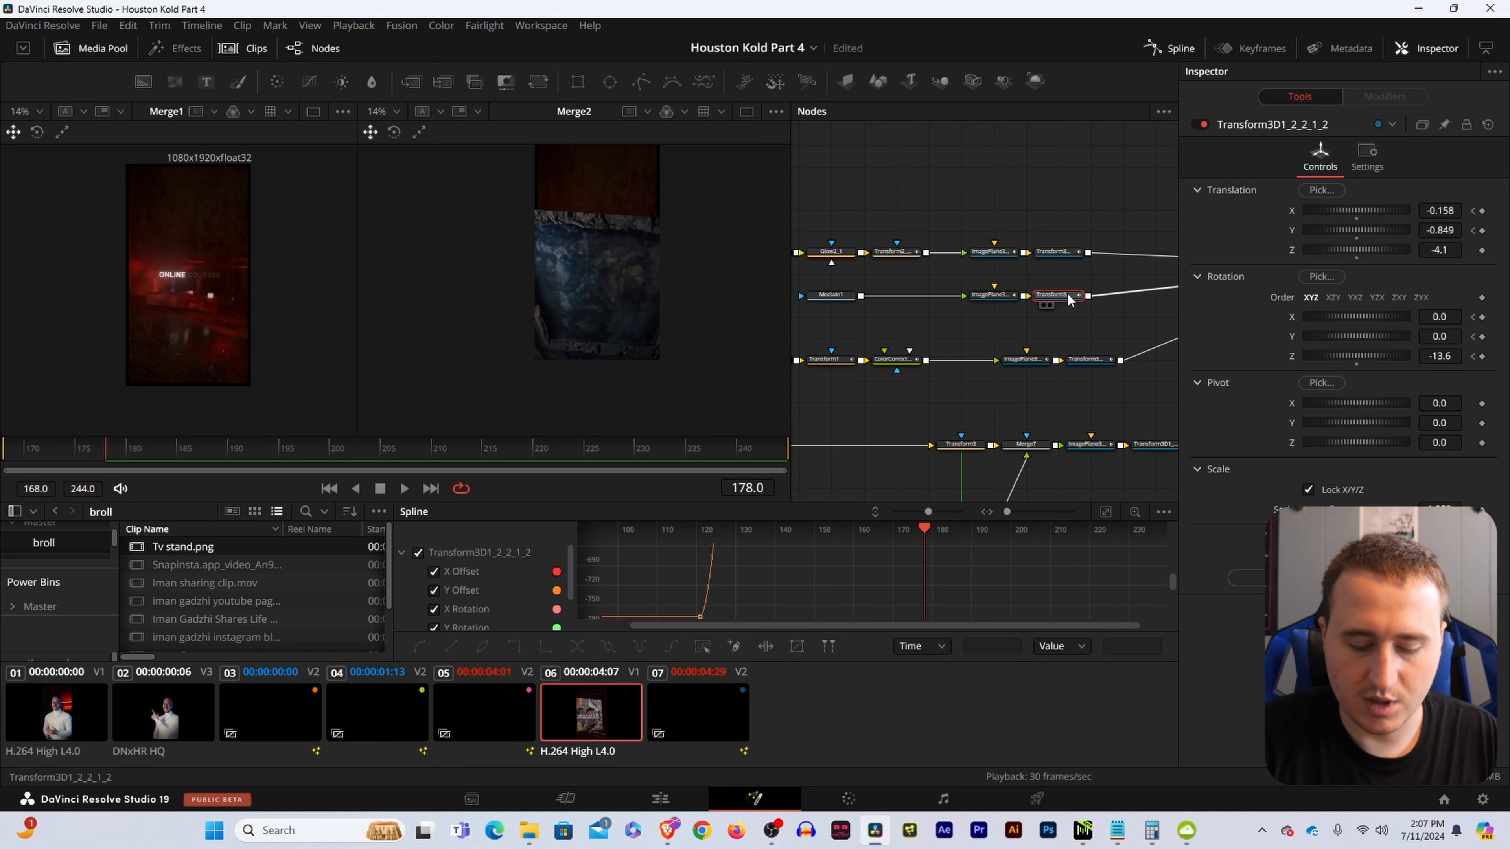
key(shift+space)
text(trans)
key(Return)
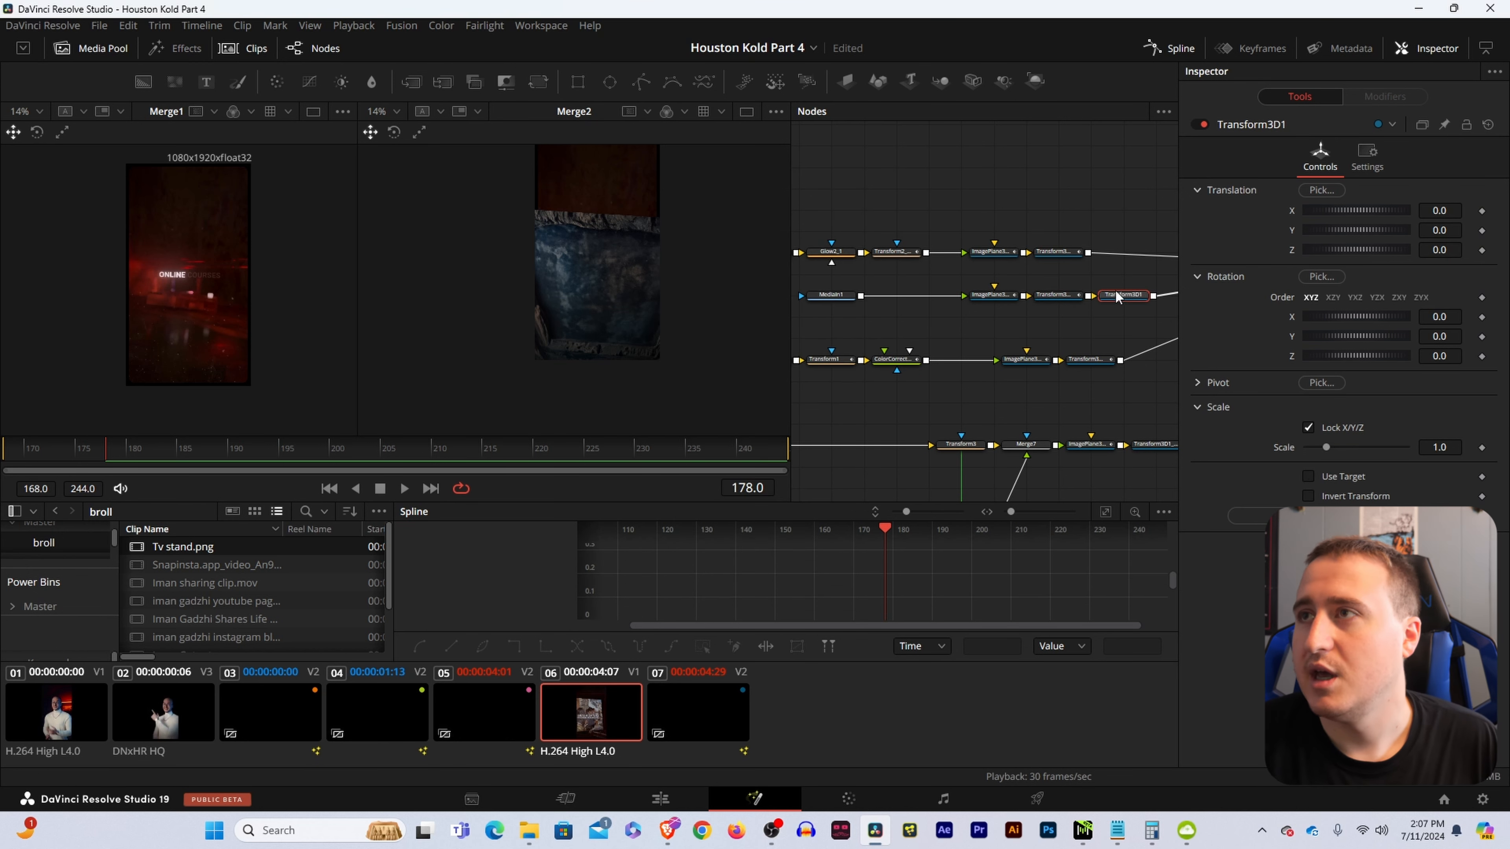
drag(1135, 302, 1031, 320)
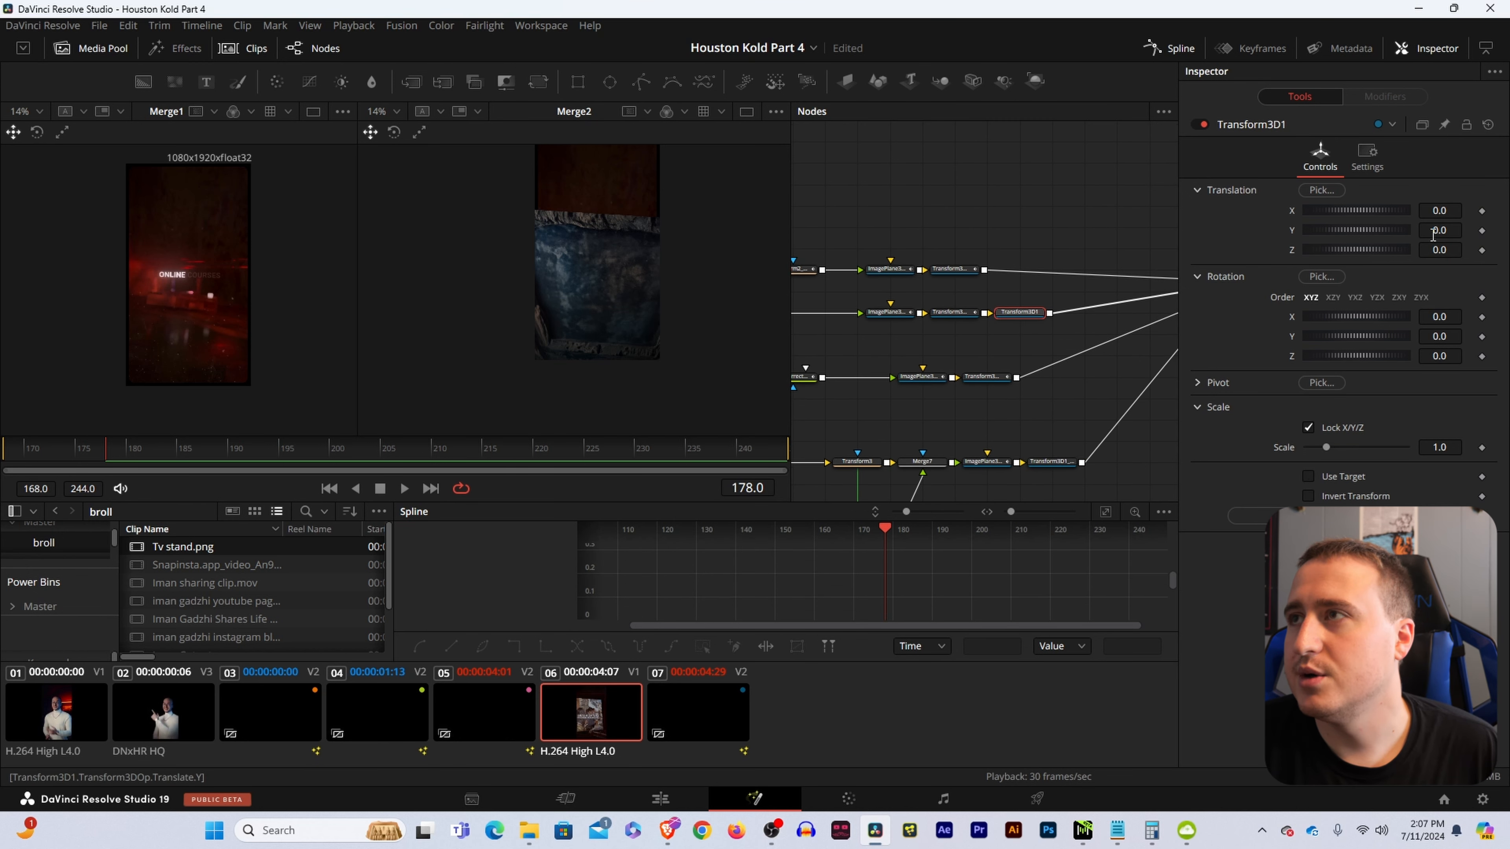
- Position the Tv stand image with Transform3D1 at X translation 0.273 and Y translation 1.514
mouse_move(1434, 233)
mouse_down()
mouse_move(1506, 233)
mouse_move(1450, 210)
mouse_move(1477, 210)
mouse_move(1448, 231)
mouse_up()
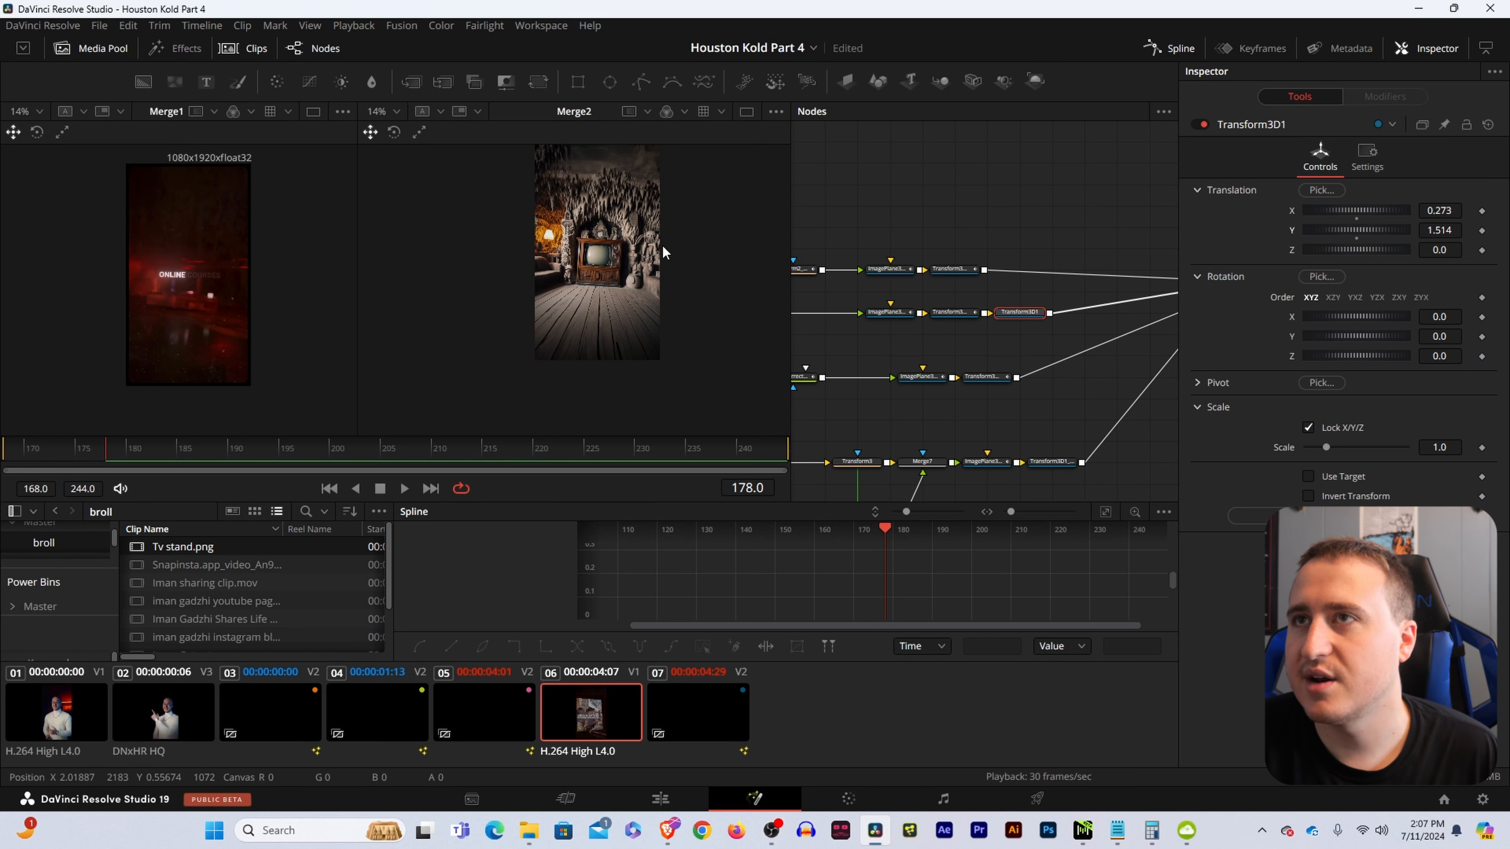
scroll(627, 223, down, 1)
scroll(588, 231, up, 1)
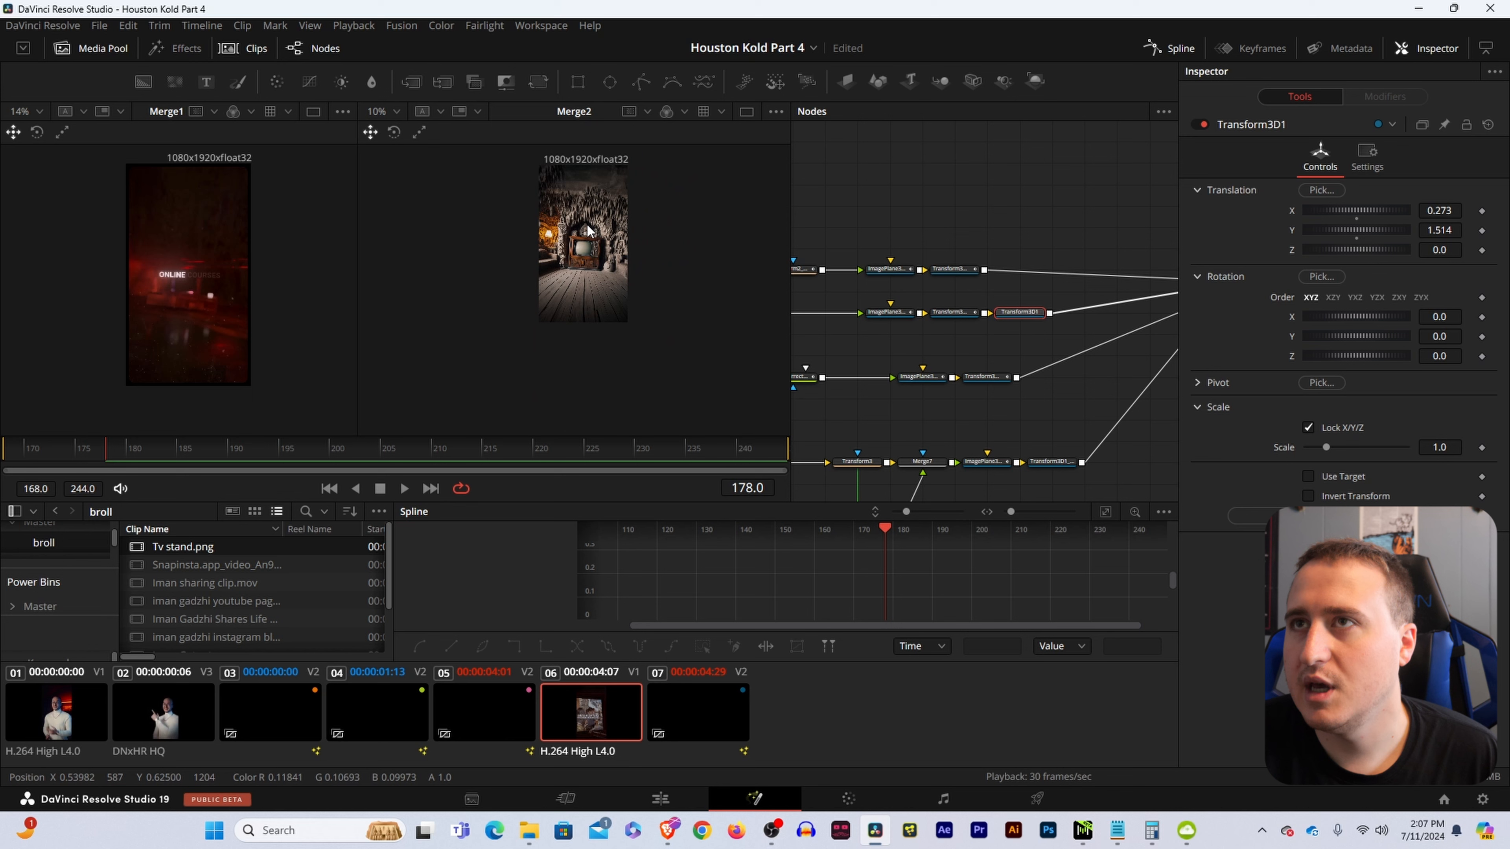
click(945, 212)
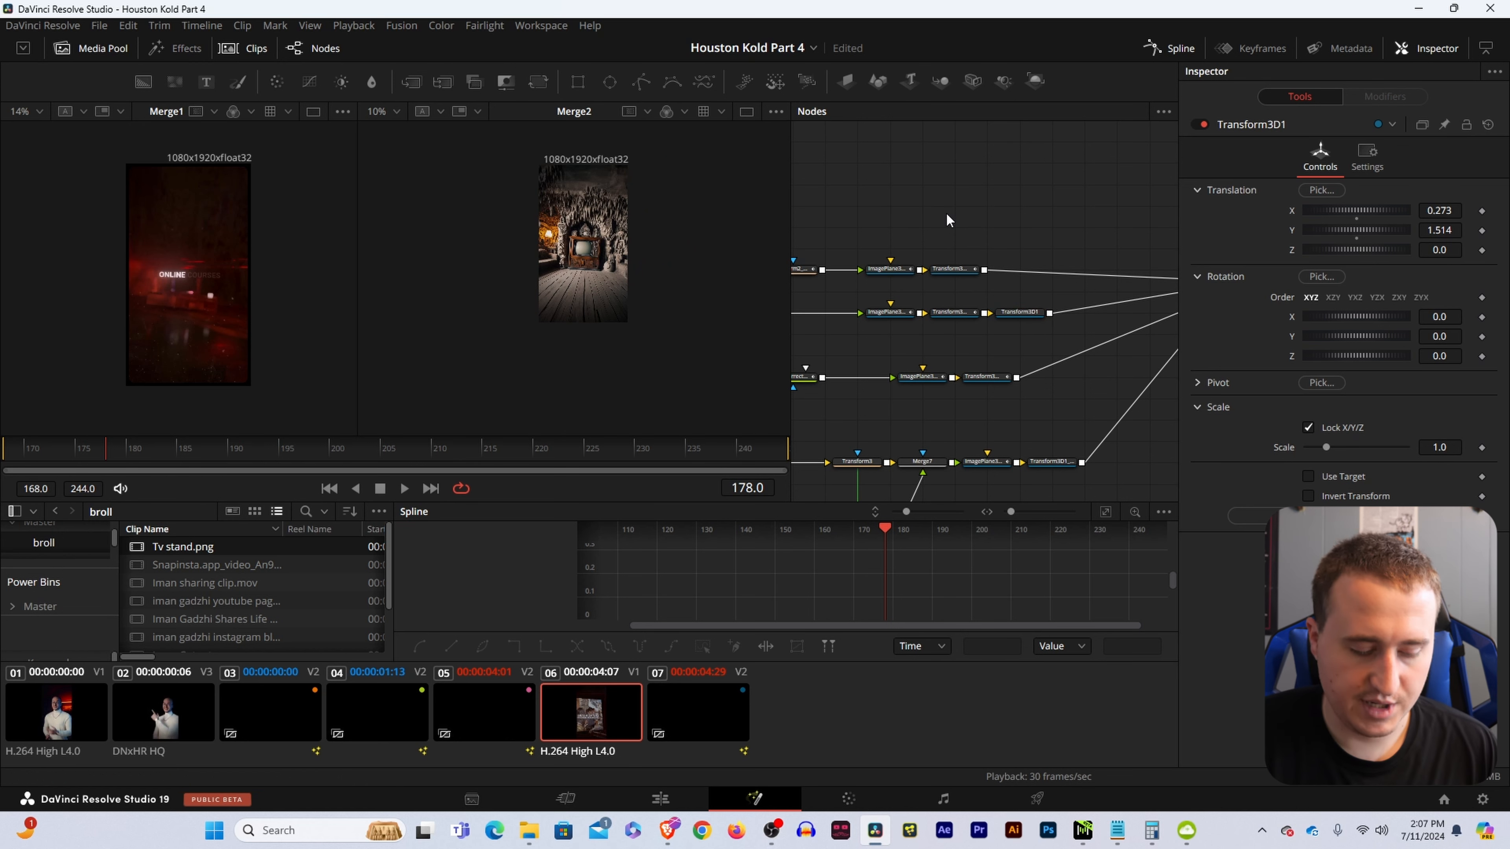
- Rename the Tv stand image's MediaIn1 node to Tv and load it in the viewer
drag(119, 458, 197, 452)
drag(865, 357, 1042, 362)
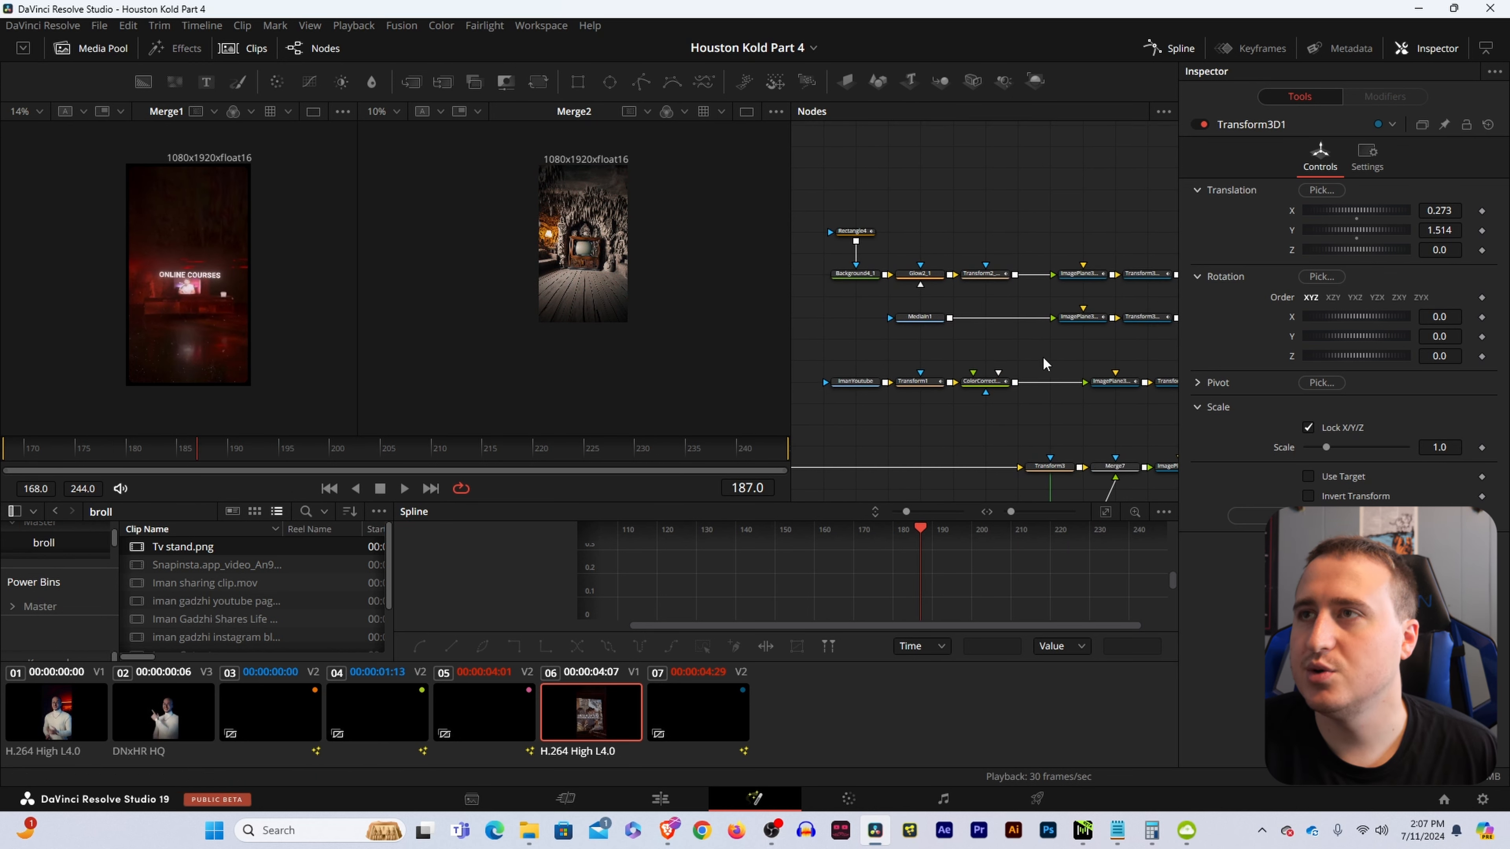
click(921, 318)
key(F2)
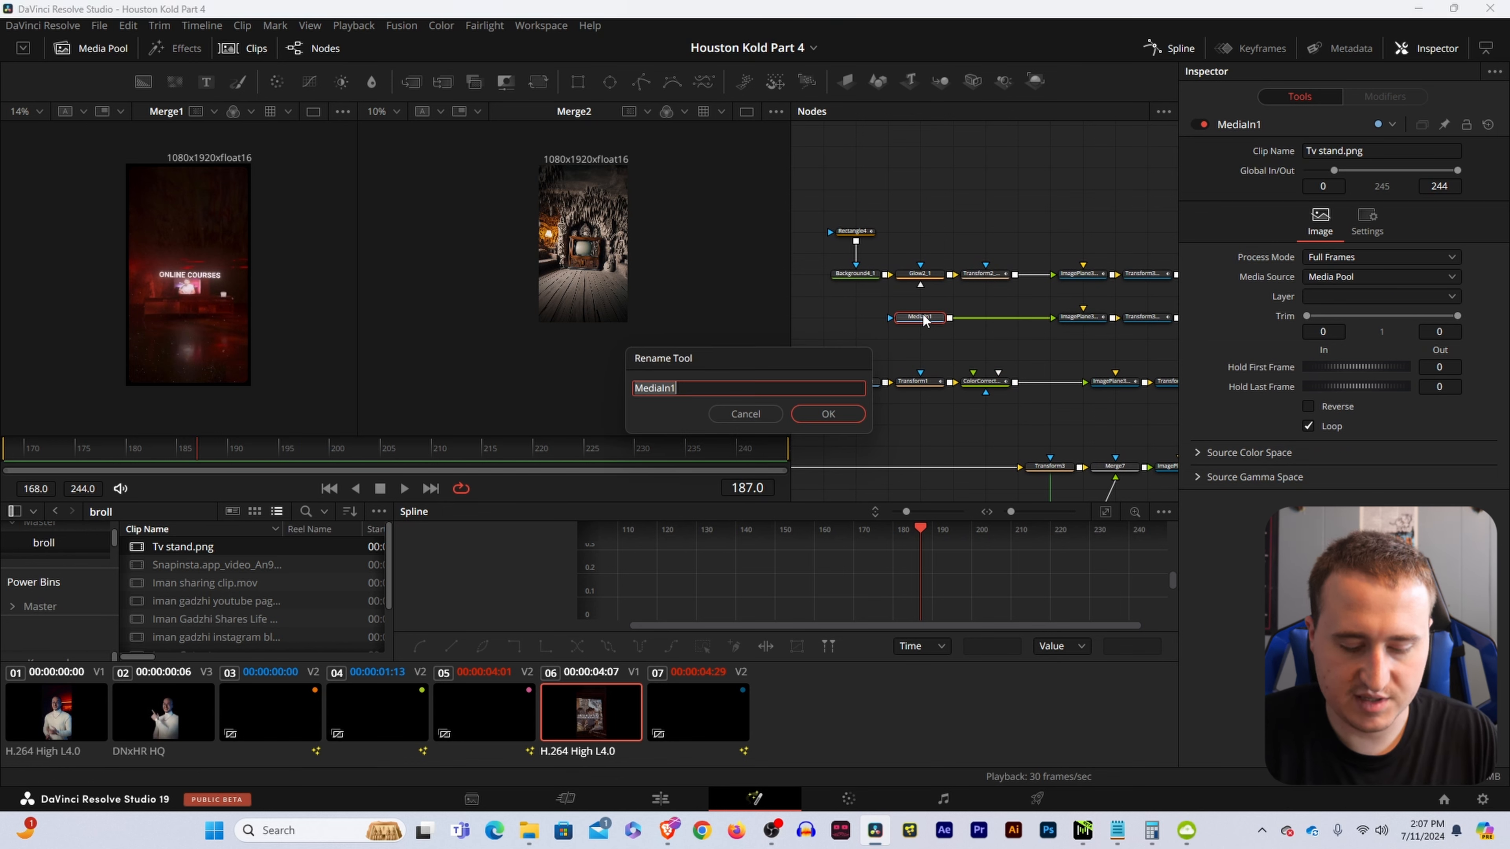
text(Tv)
key(Return)
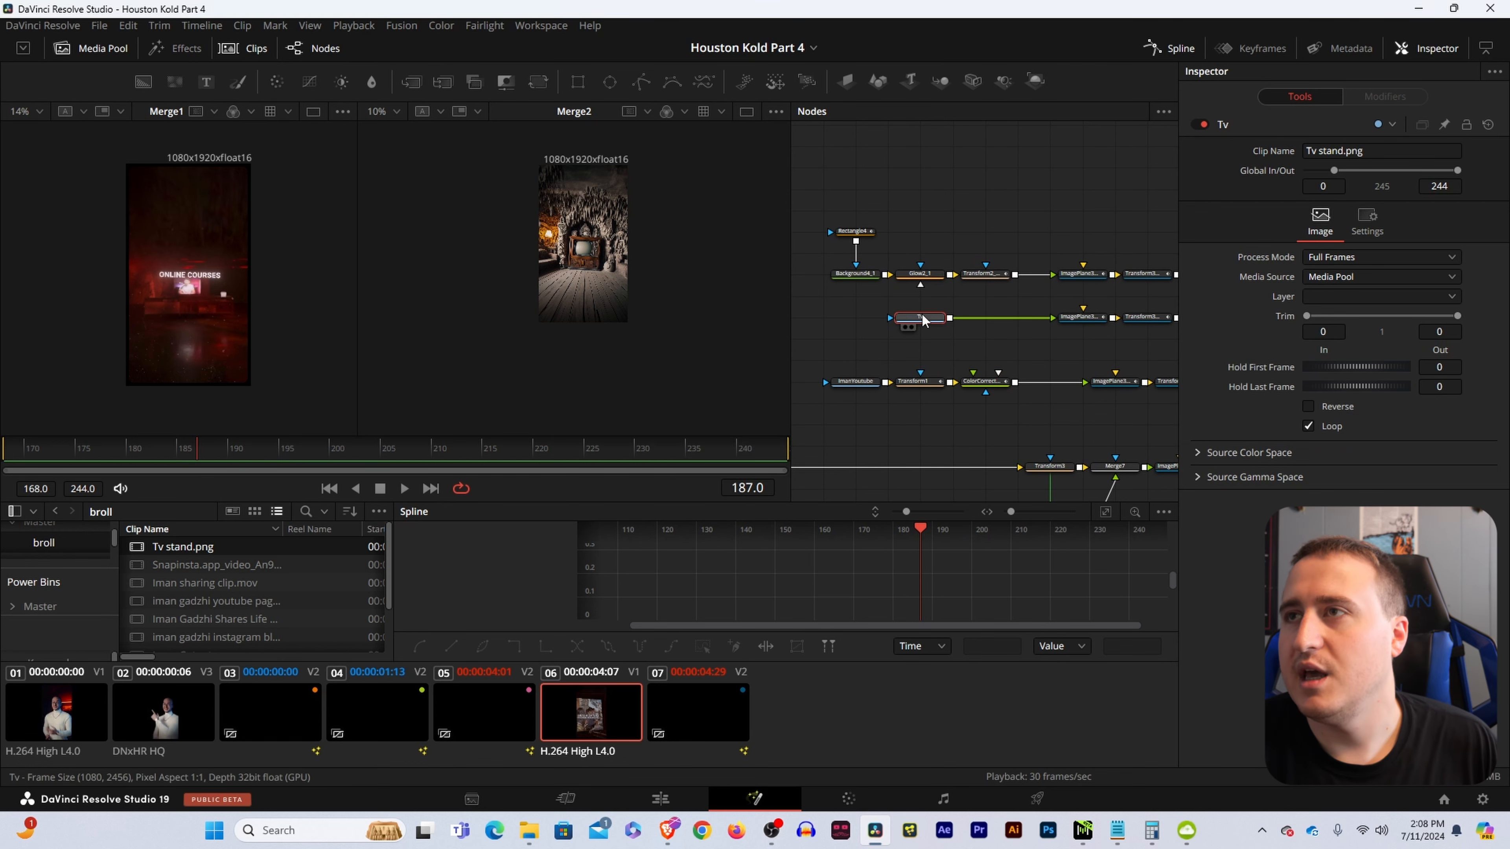
key(1)
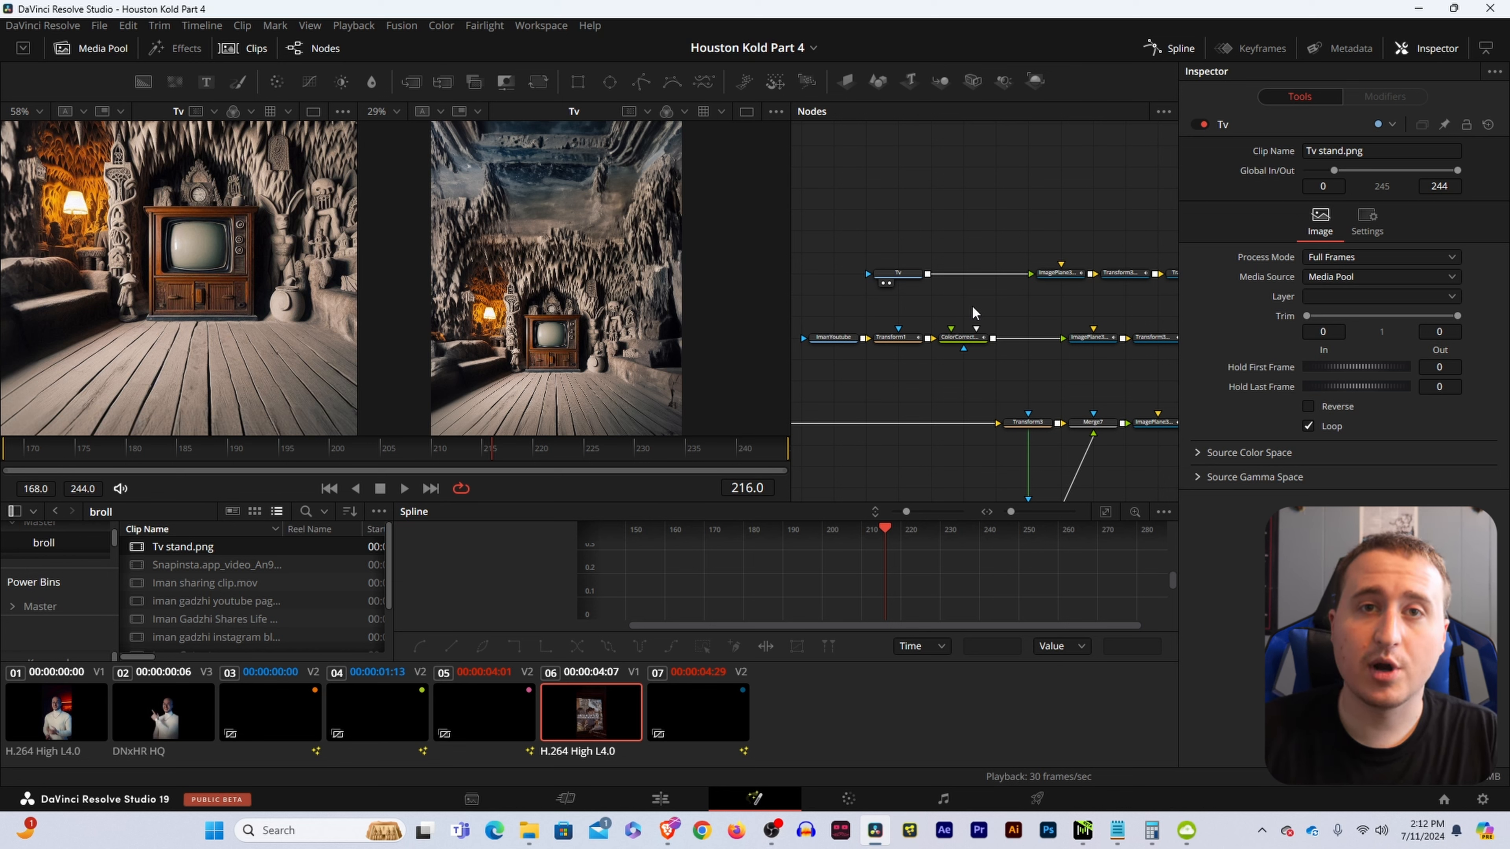
- Add a Polygon mask to the Tv node and disable it so the full image stays visible for tracing
click(898, 274)
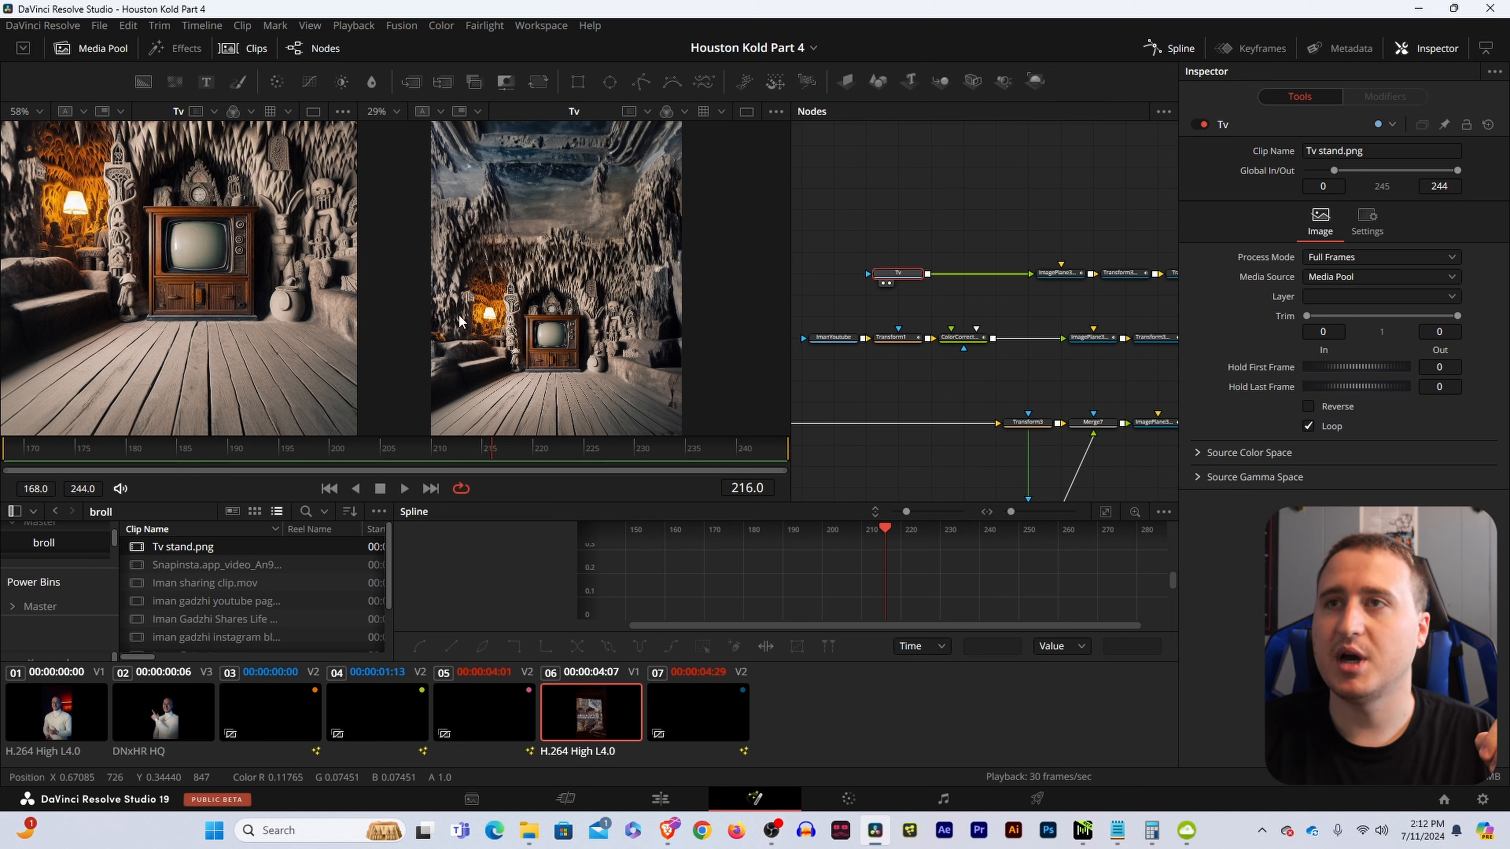
drag(903, 214, 996, 183)
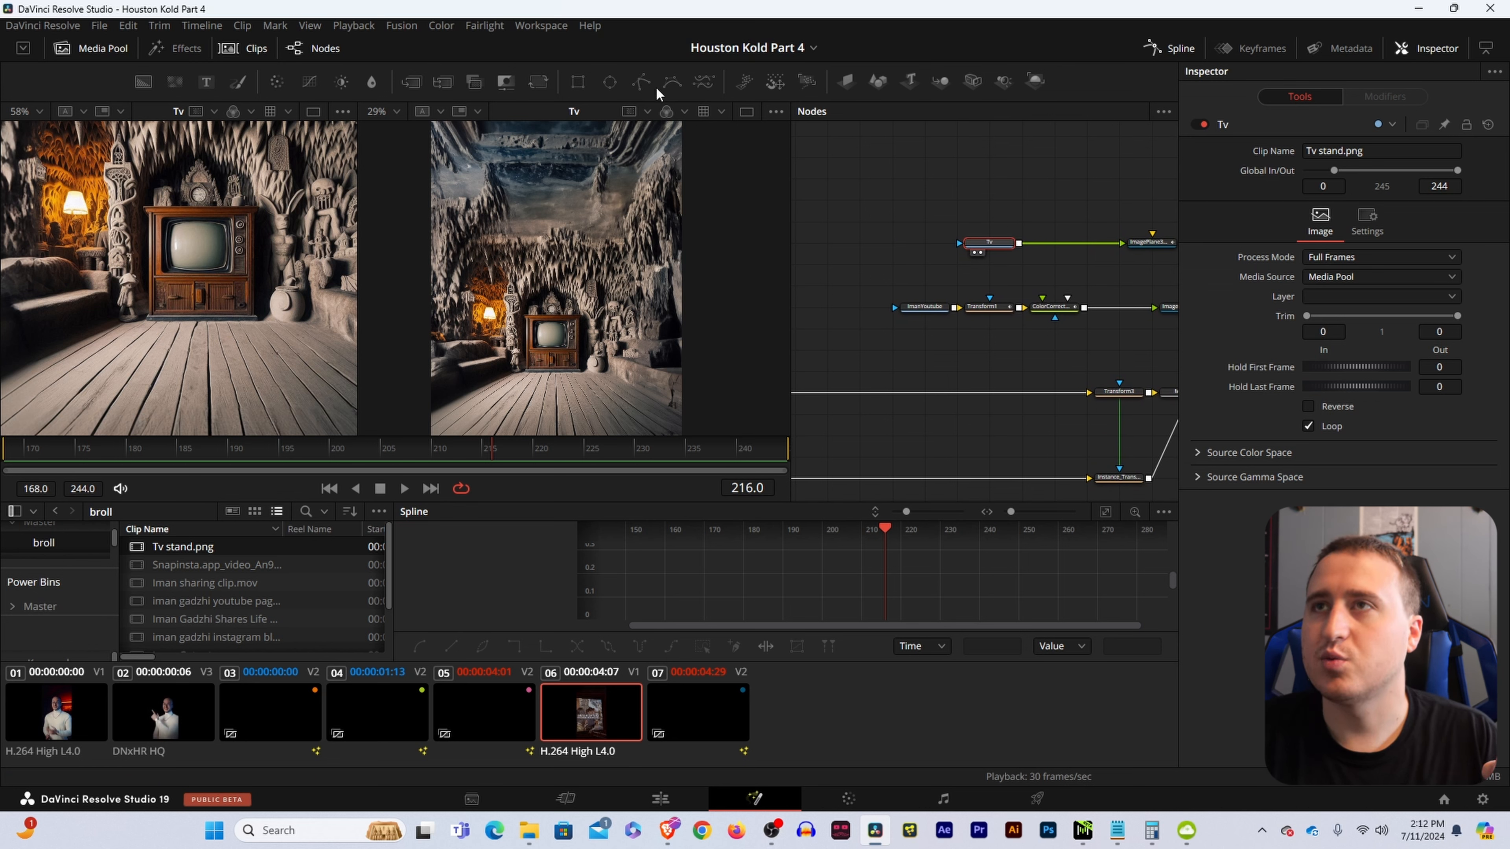
drag(640, 85, 977, 244)
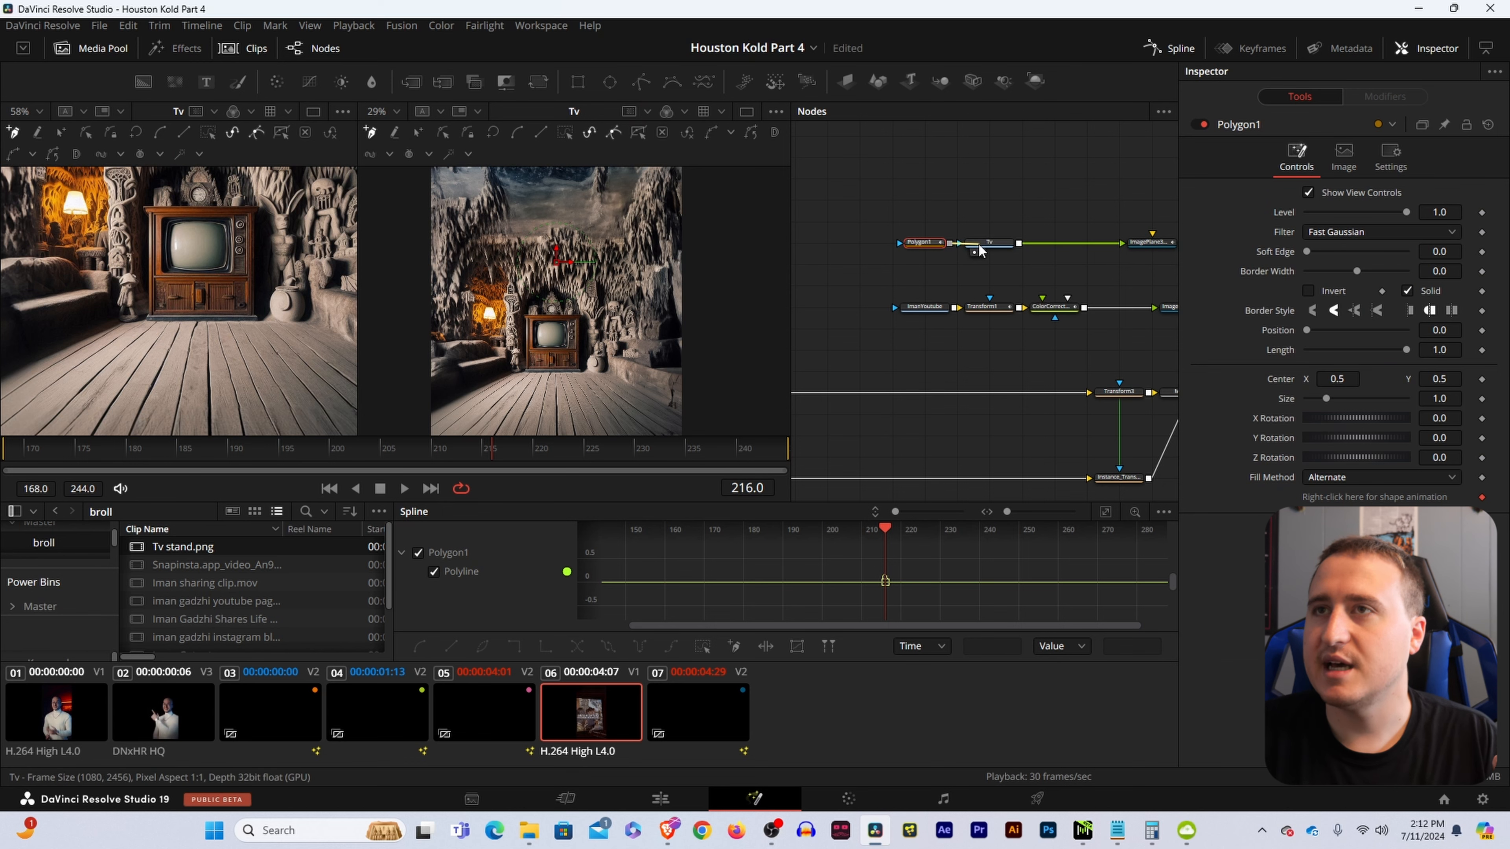
click(1199, 125)
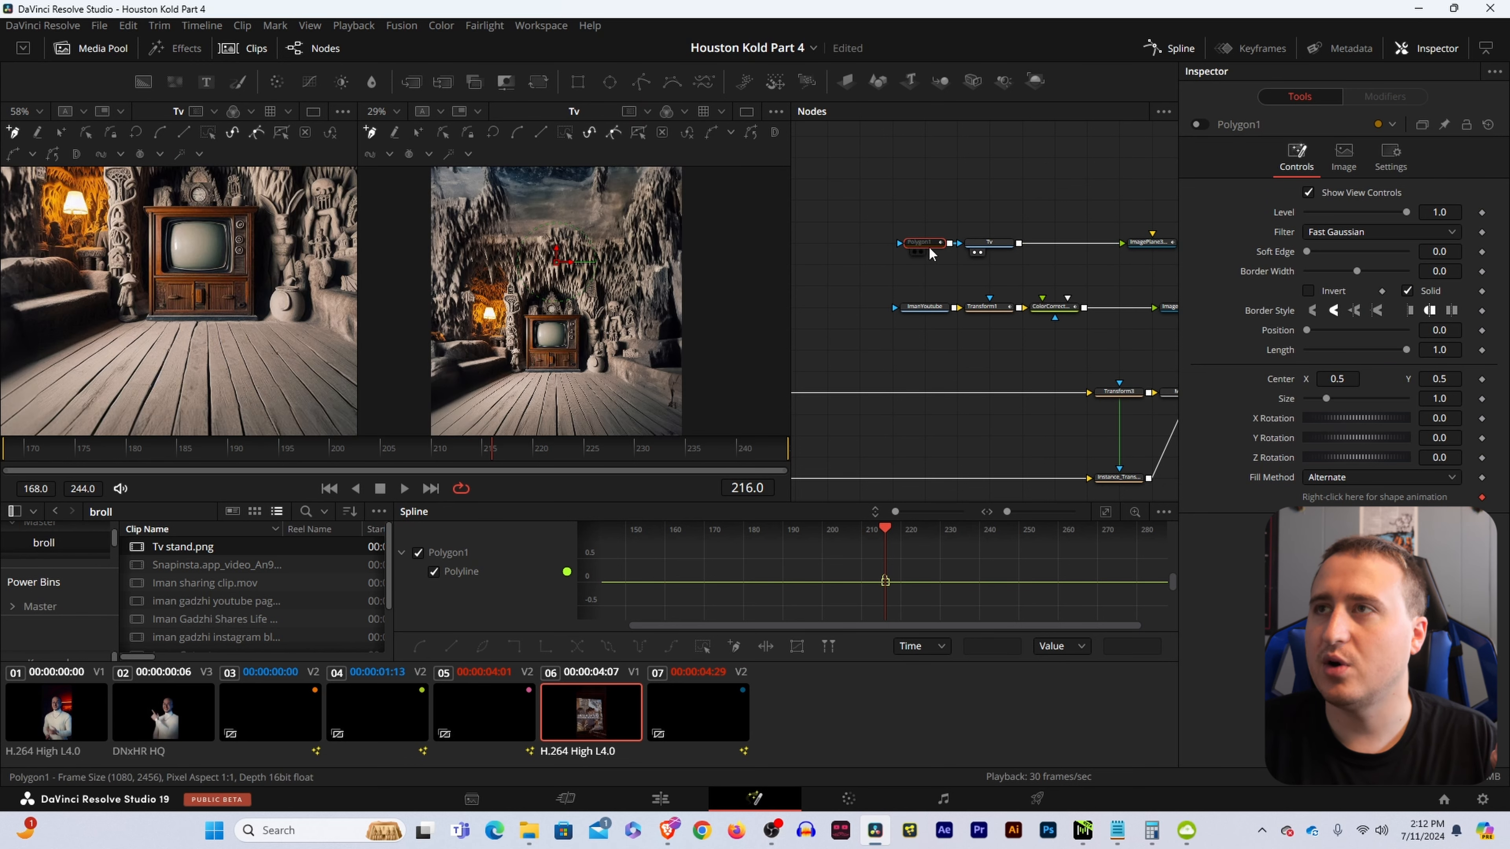
- Start the polygon mask at the television screen's upper-left corner and trace along its curved top edge
scroll(541, 330, up, 8)
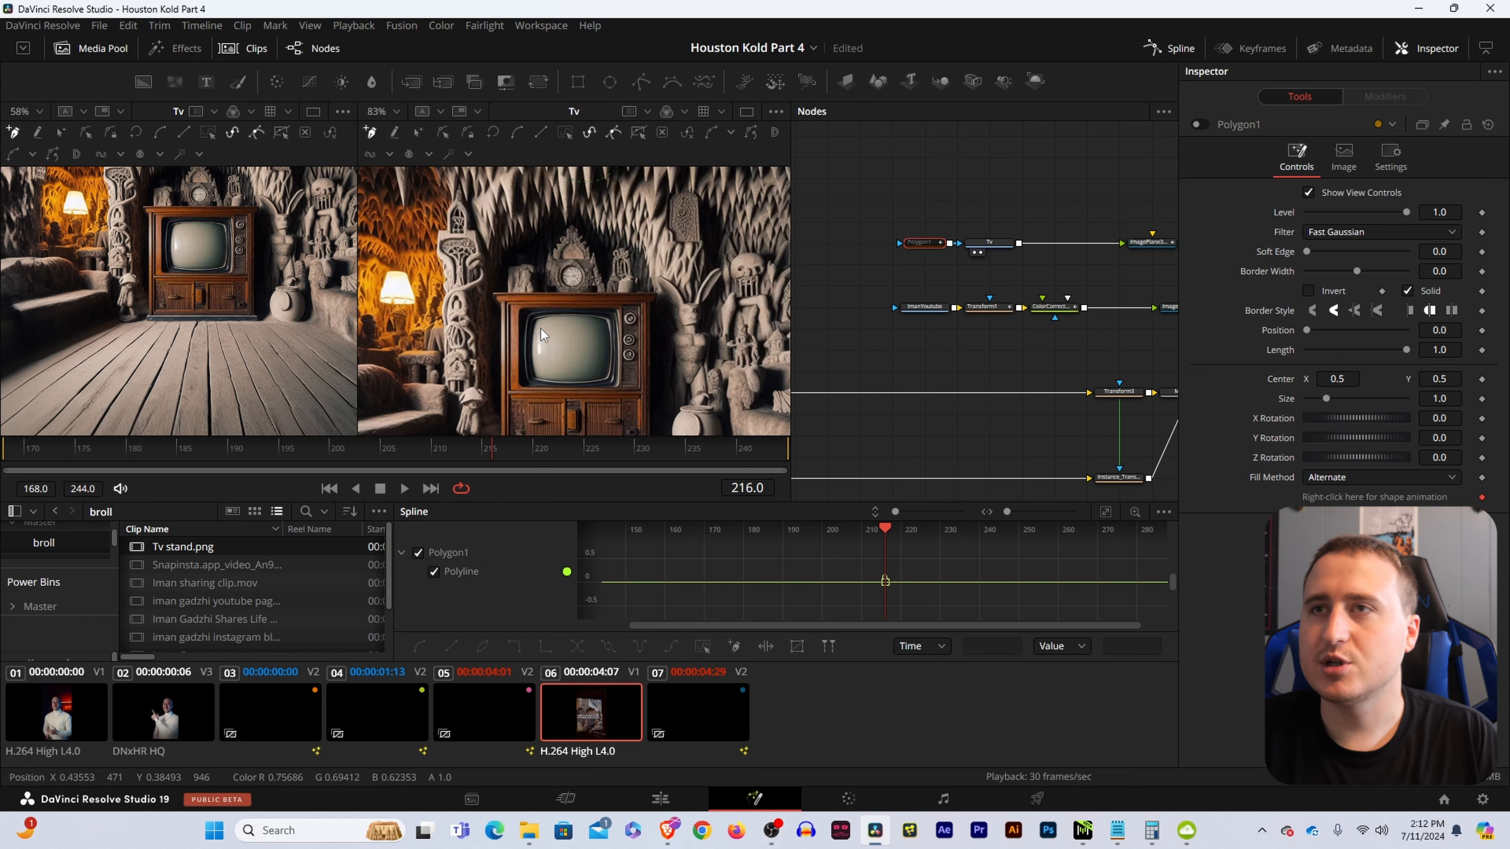
scroll(540, 337, up, 2)
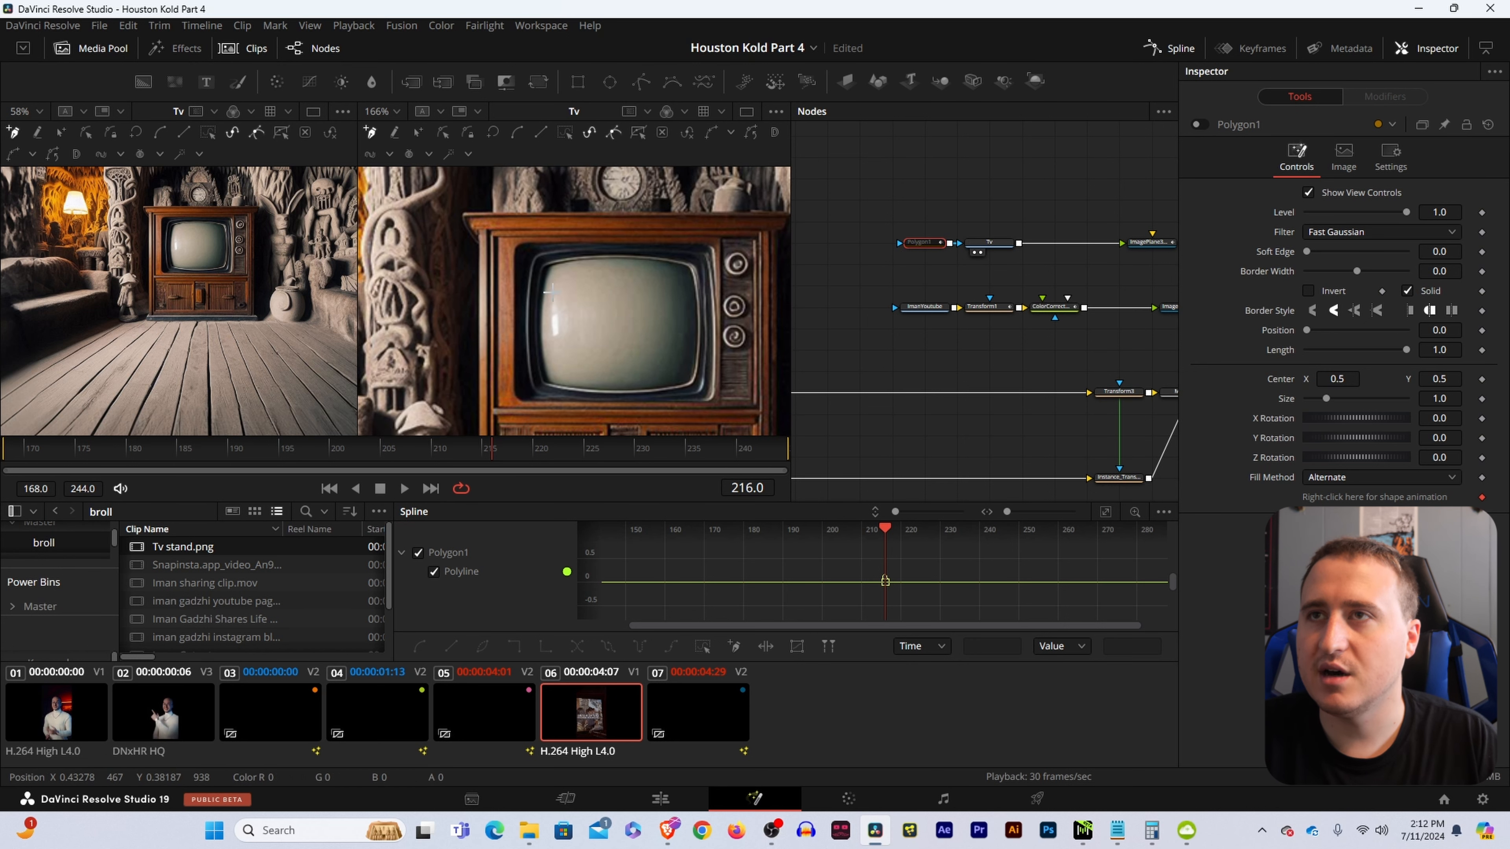
scroll(539, 268, up, 2)
click(540, 272)
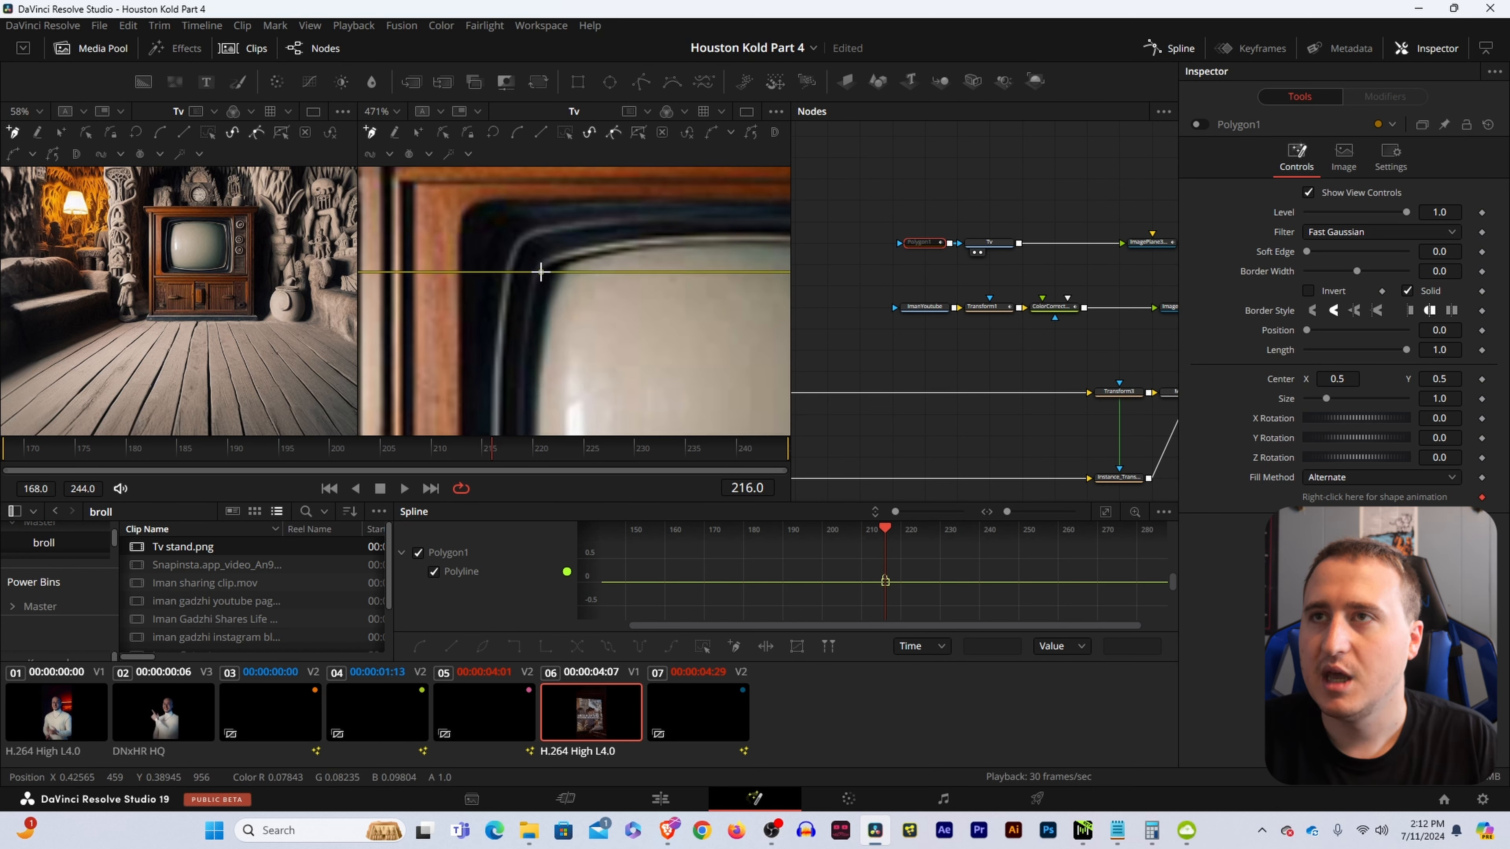
click(603, 254)
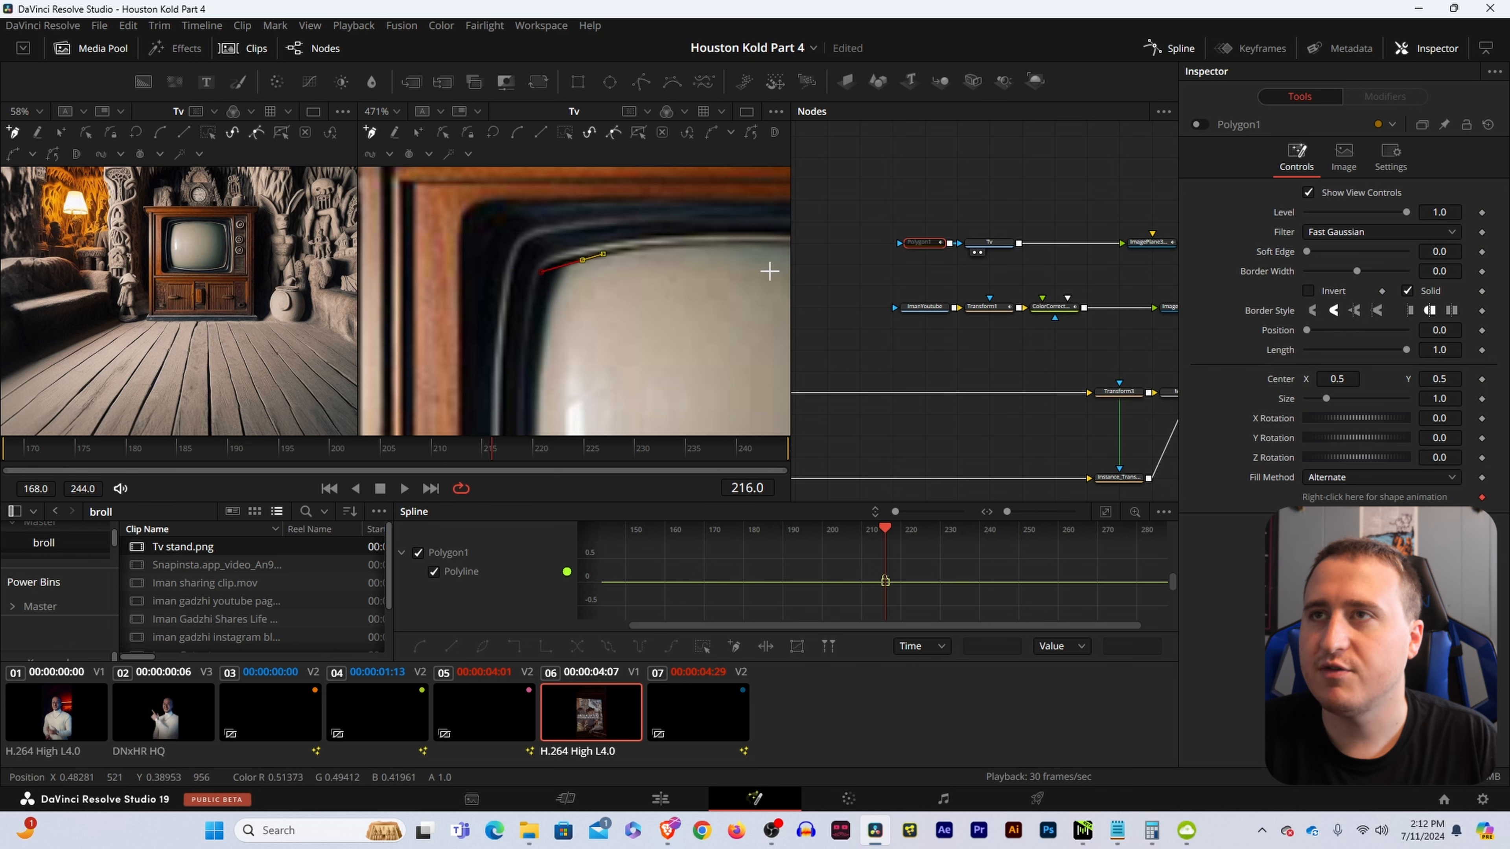
drag(756, 272, 584, 257)
click(530, 232)
click(579, 230)
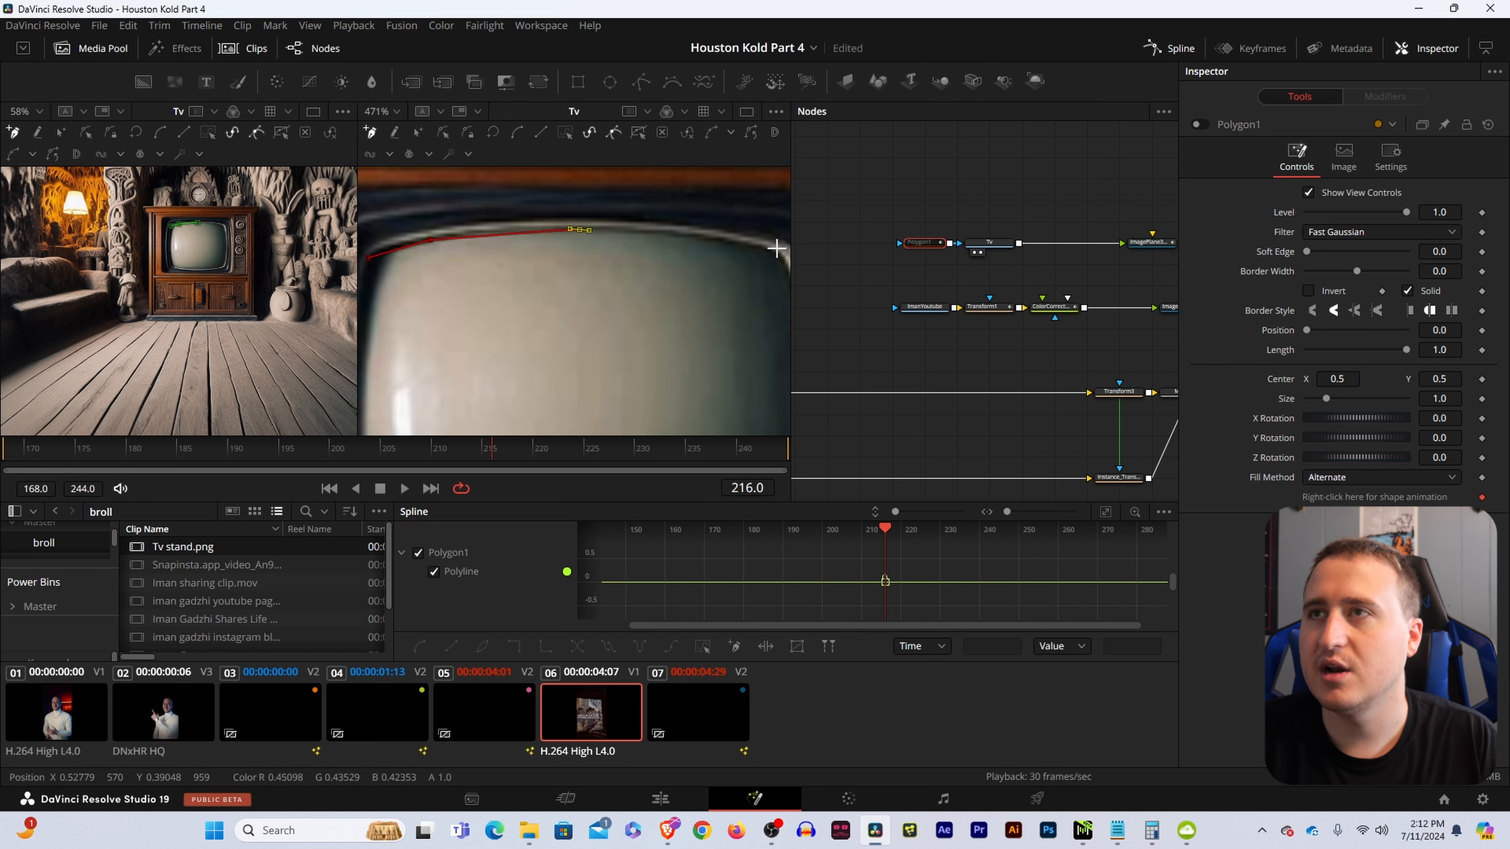
- Continue the mask around the television screen's upper-right corner and down its right edge to the lower-right corner
drag(775, 250, 658, 211)
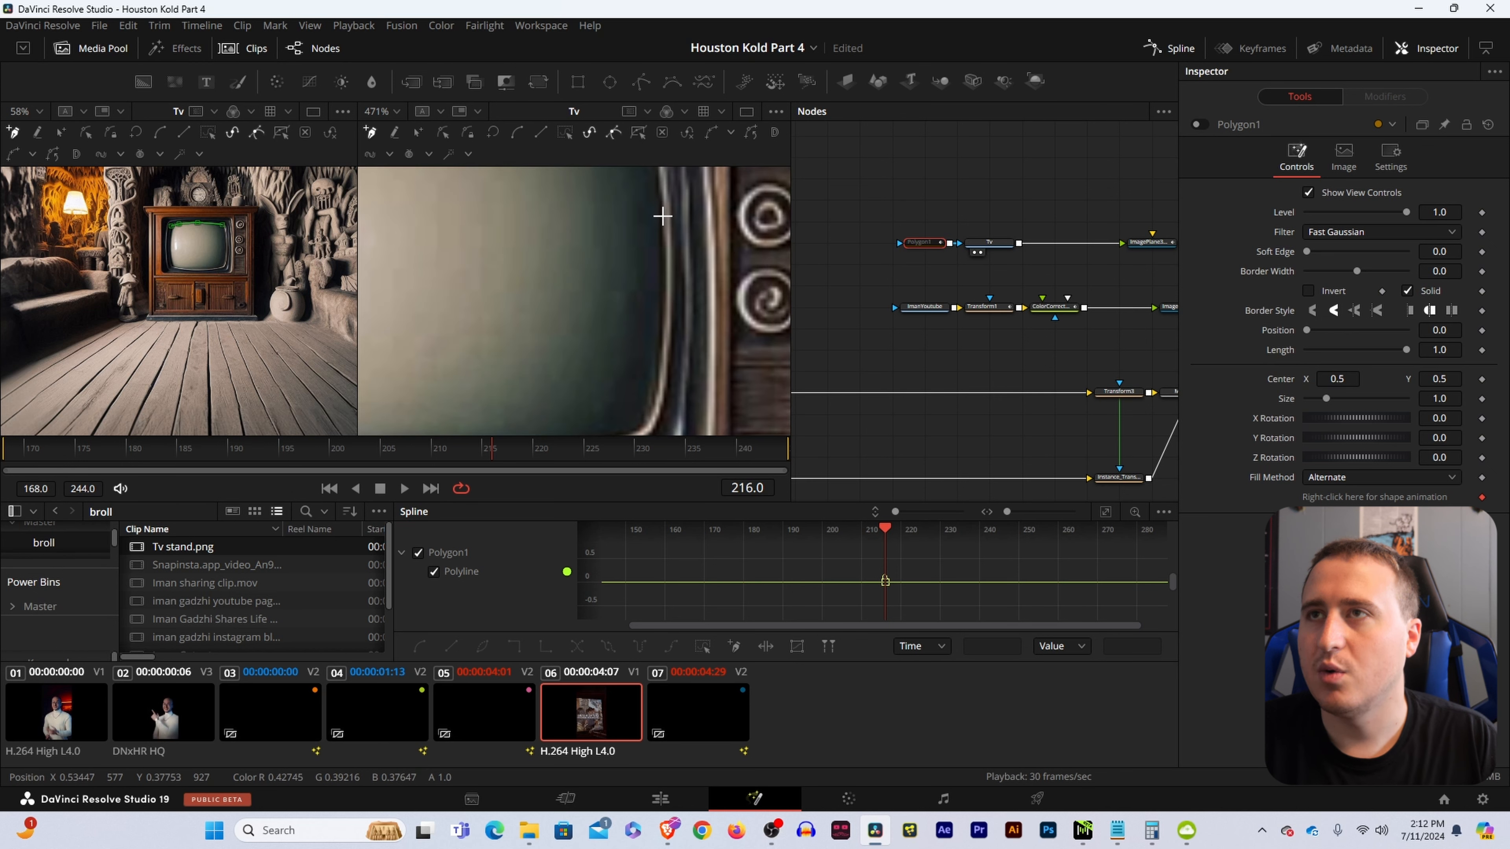
click(664, 191)
click(663, 216)
click(661, 242)
drag(628, 300, 661, 209)
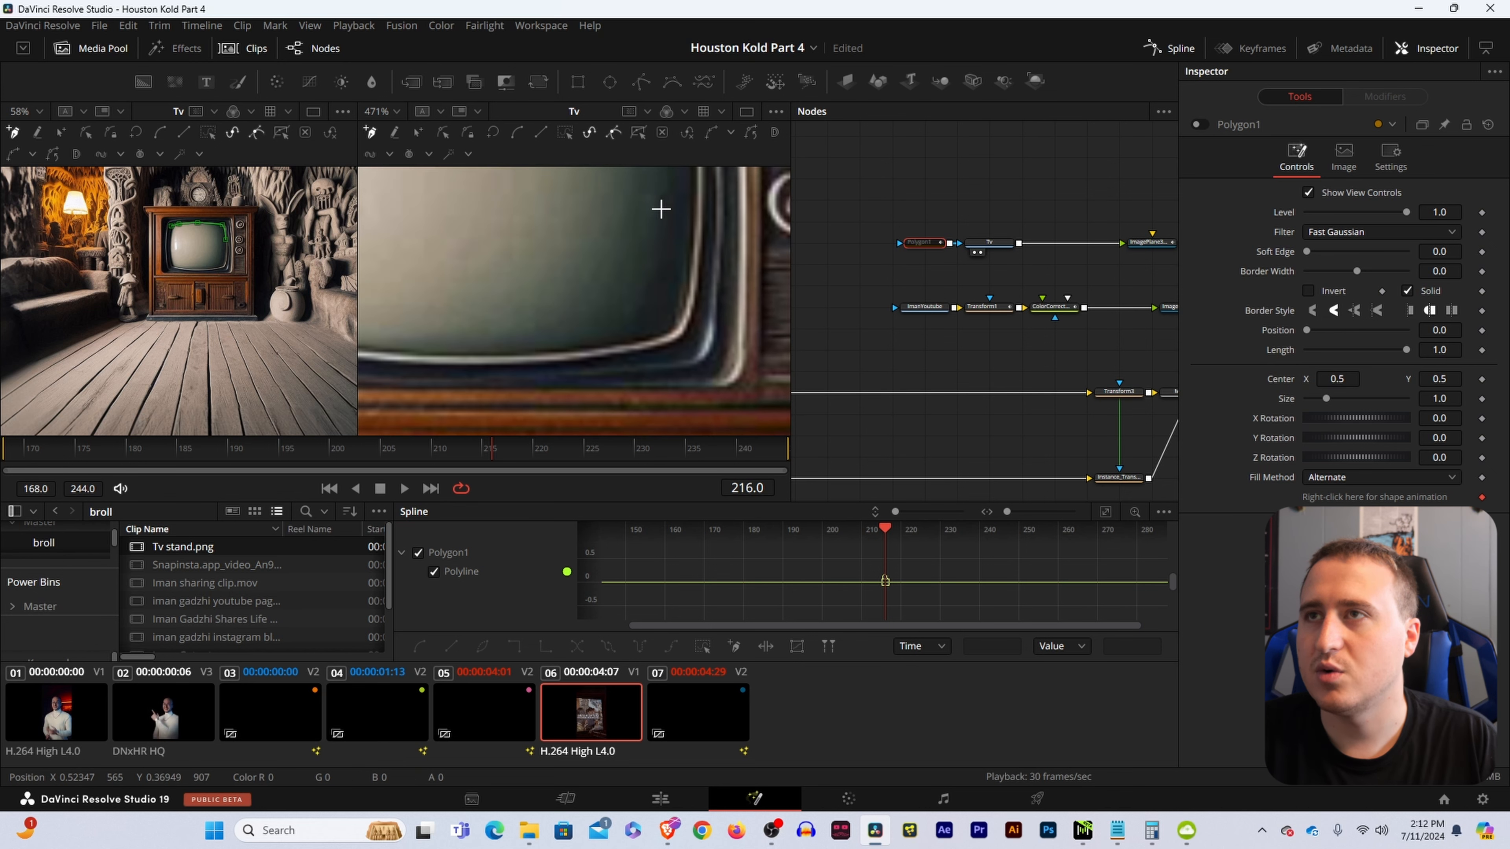
drag(690, 258, 691, 267)
drag(668, 319, 694, 273)
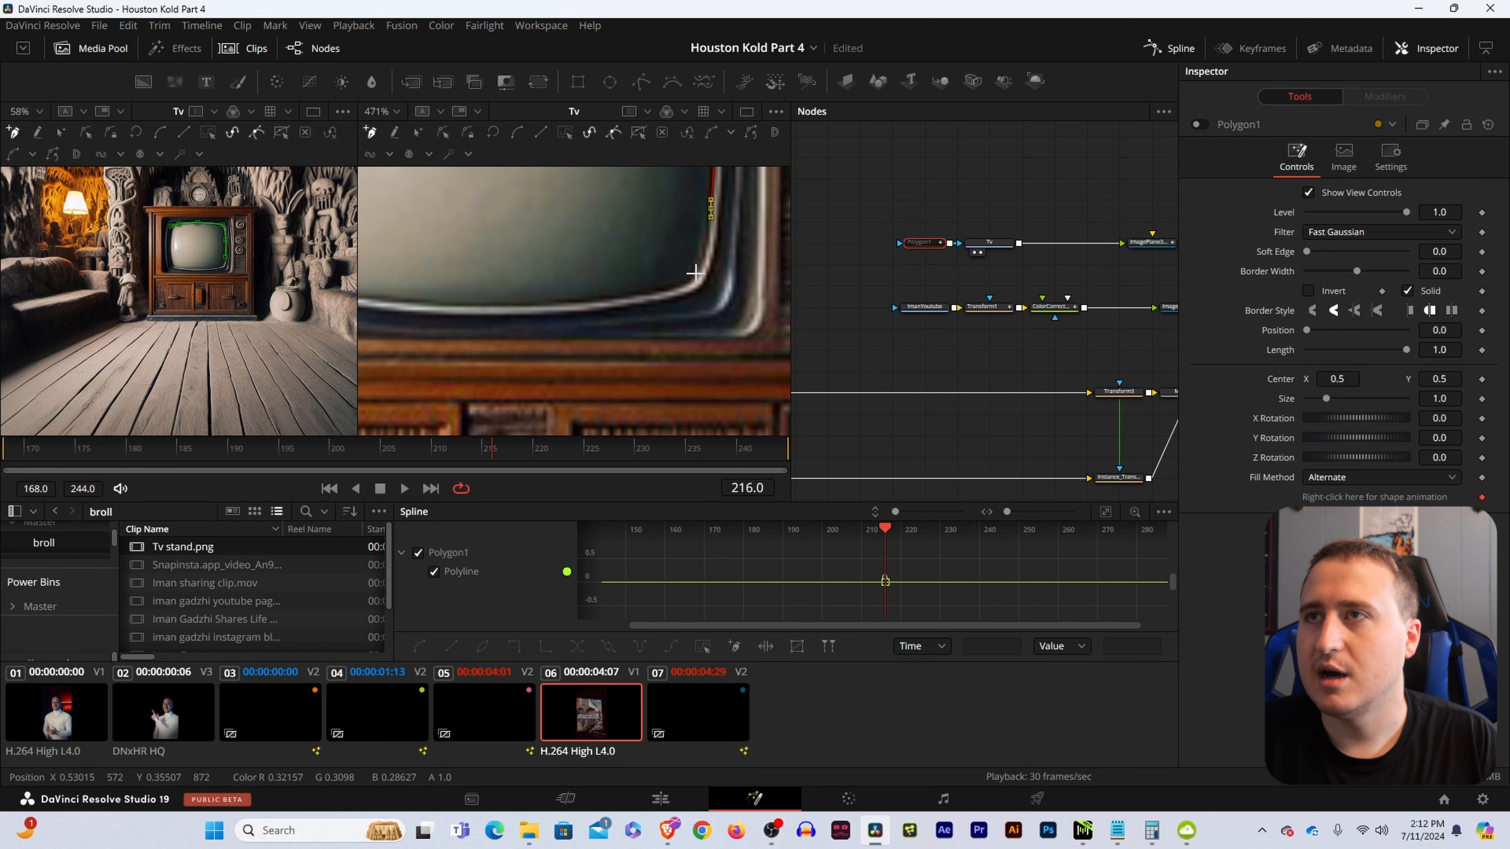
click(692, 283)
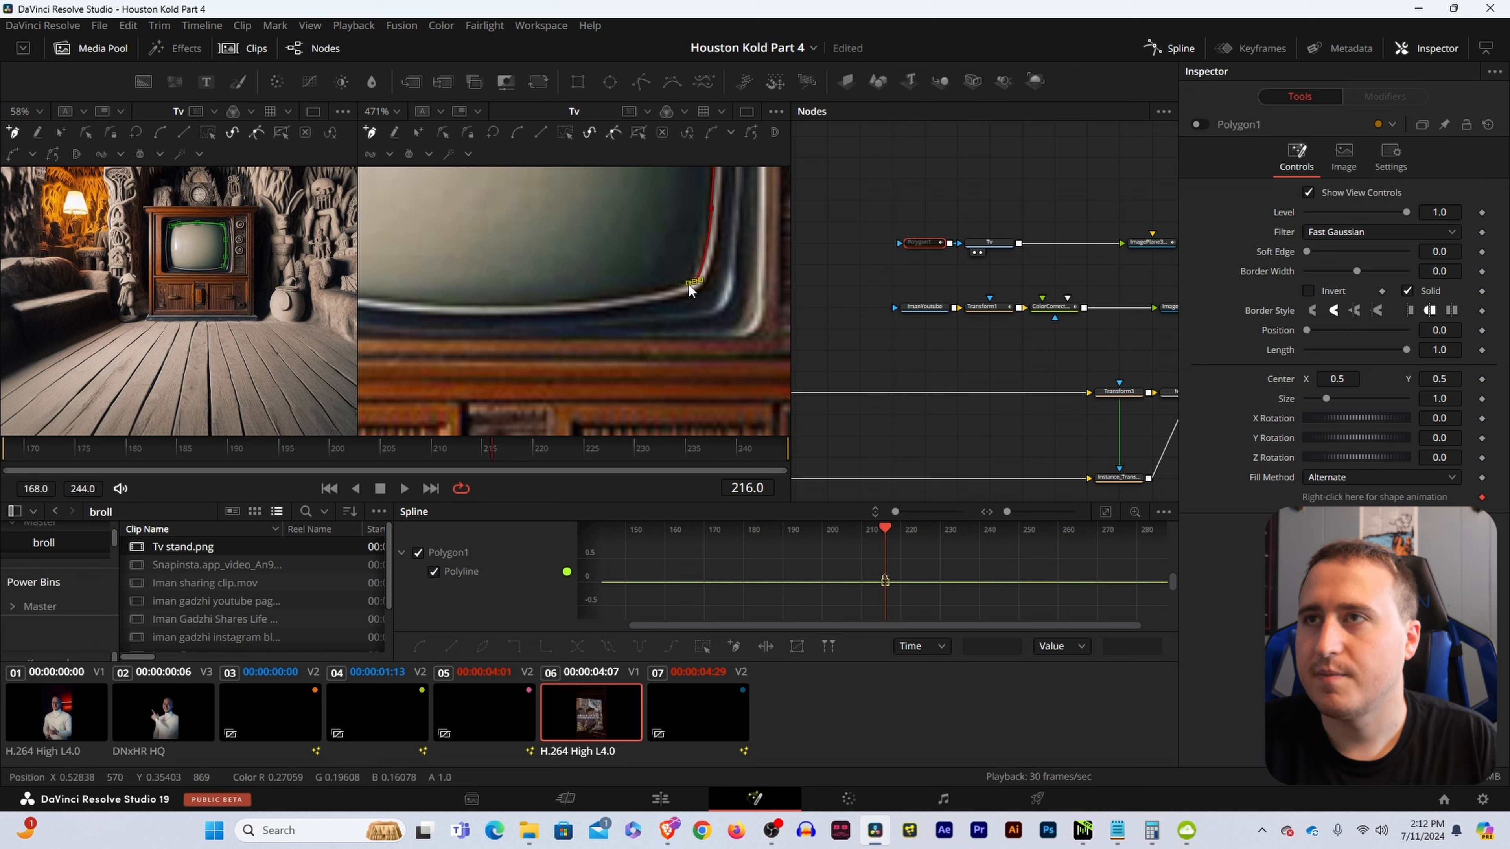
drag(688, 290, 710, 284)
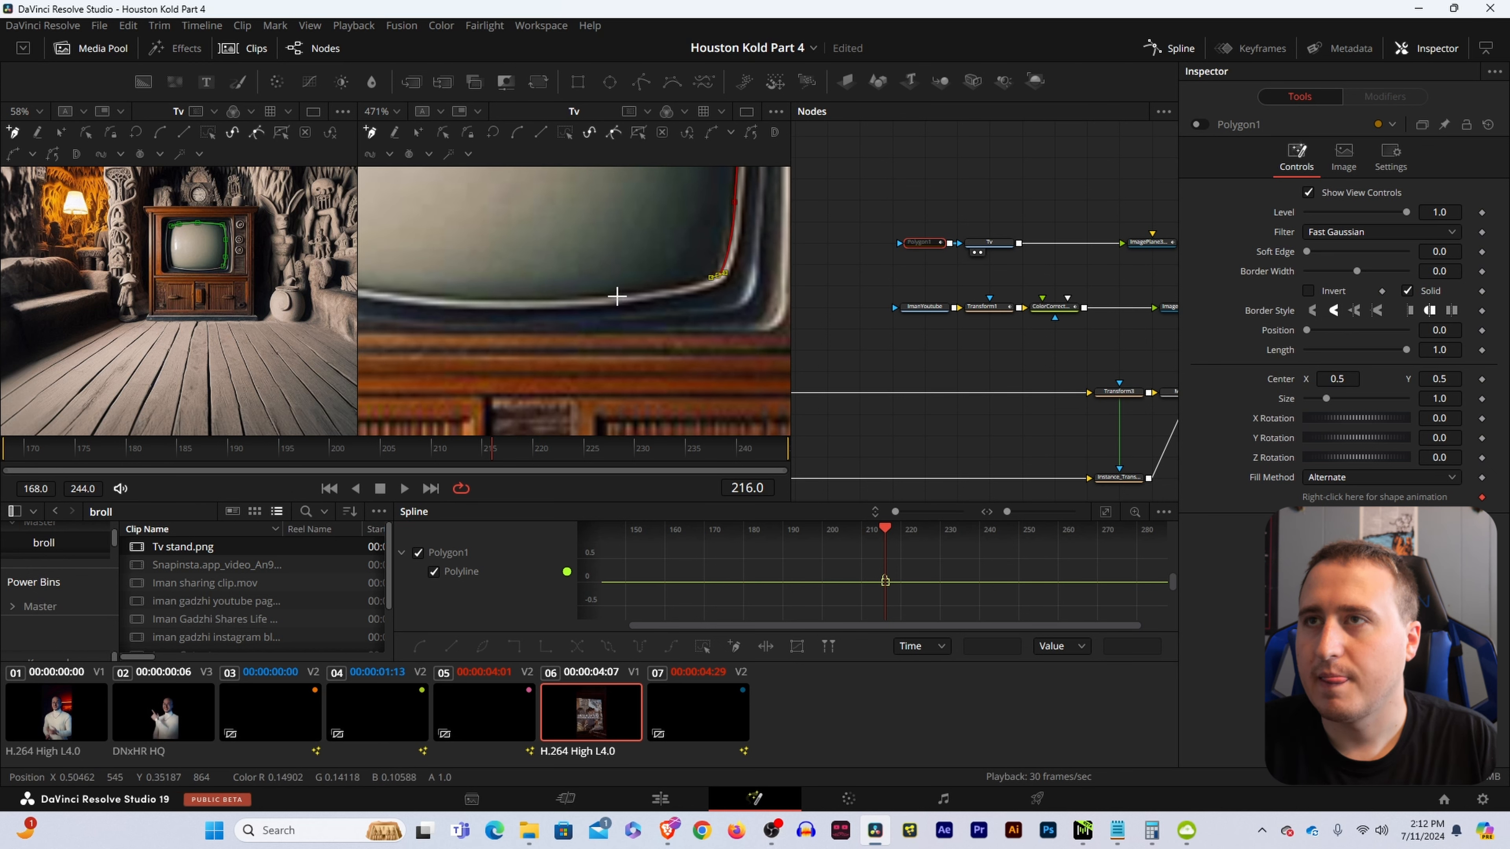
- Trace the mask along the television screen's bottom edge to the lower-left corner and adjust the curve handles to fit
drag(613, 299, 732, 308)
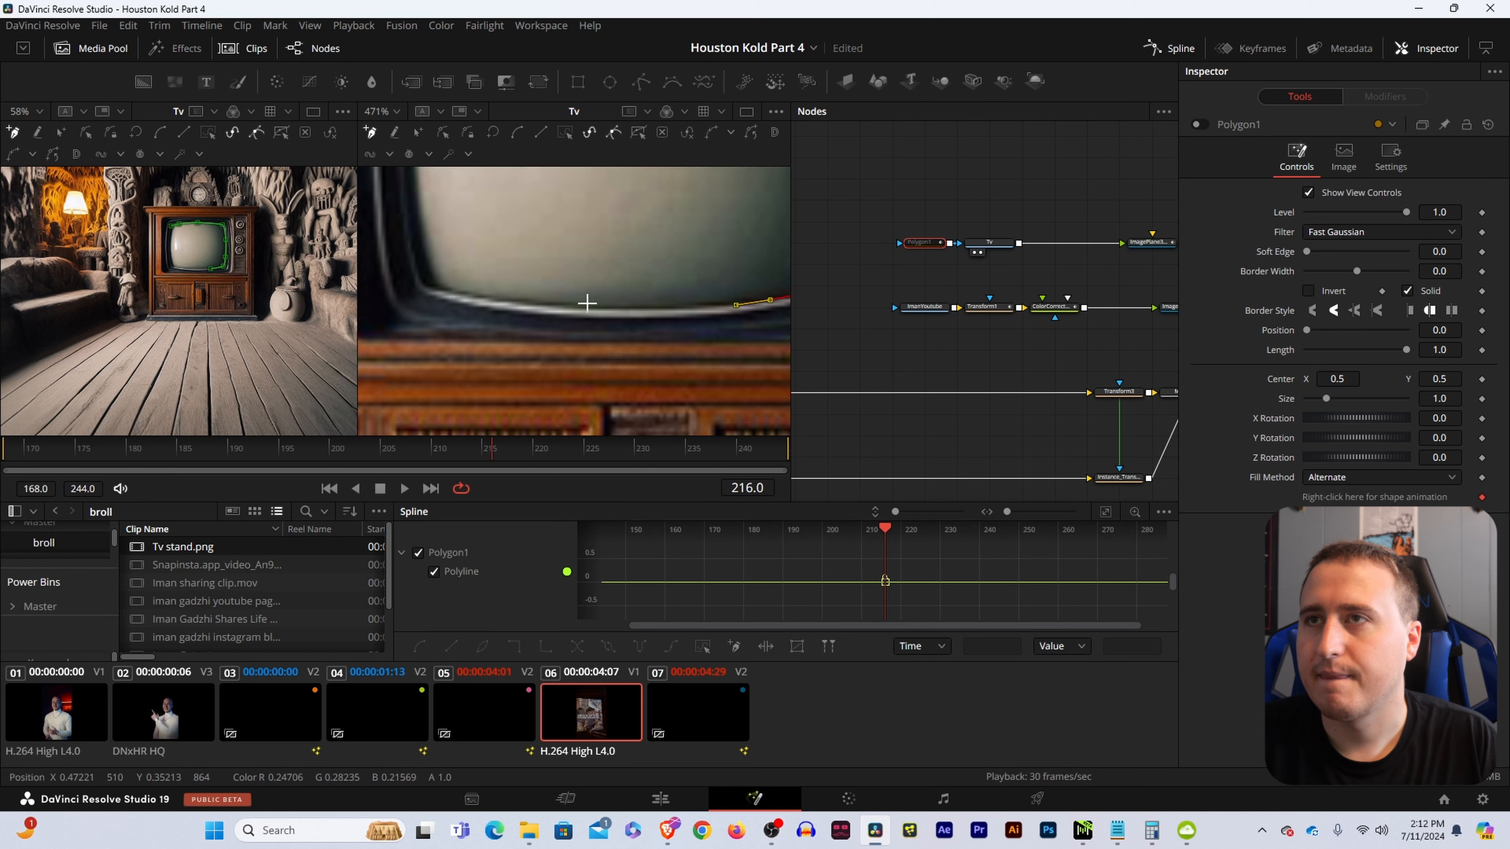
click(561, 305)
drag(559, 310, 616, 317)
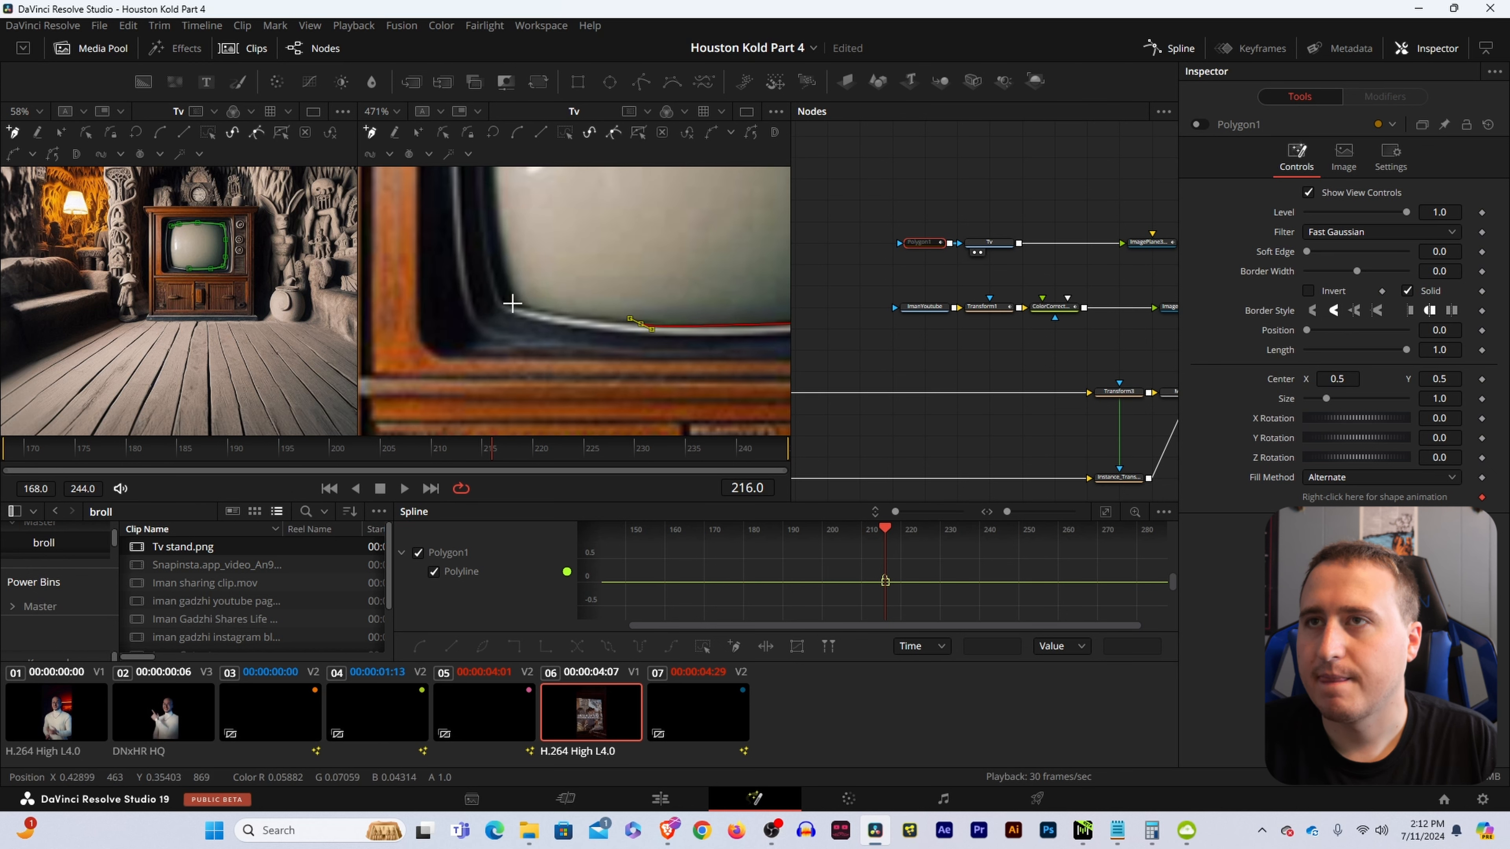
drag(511, 304, 511, 288)
drag(518, 275, 503, 283)
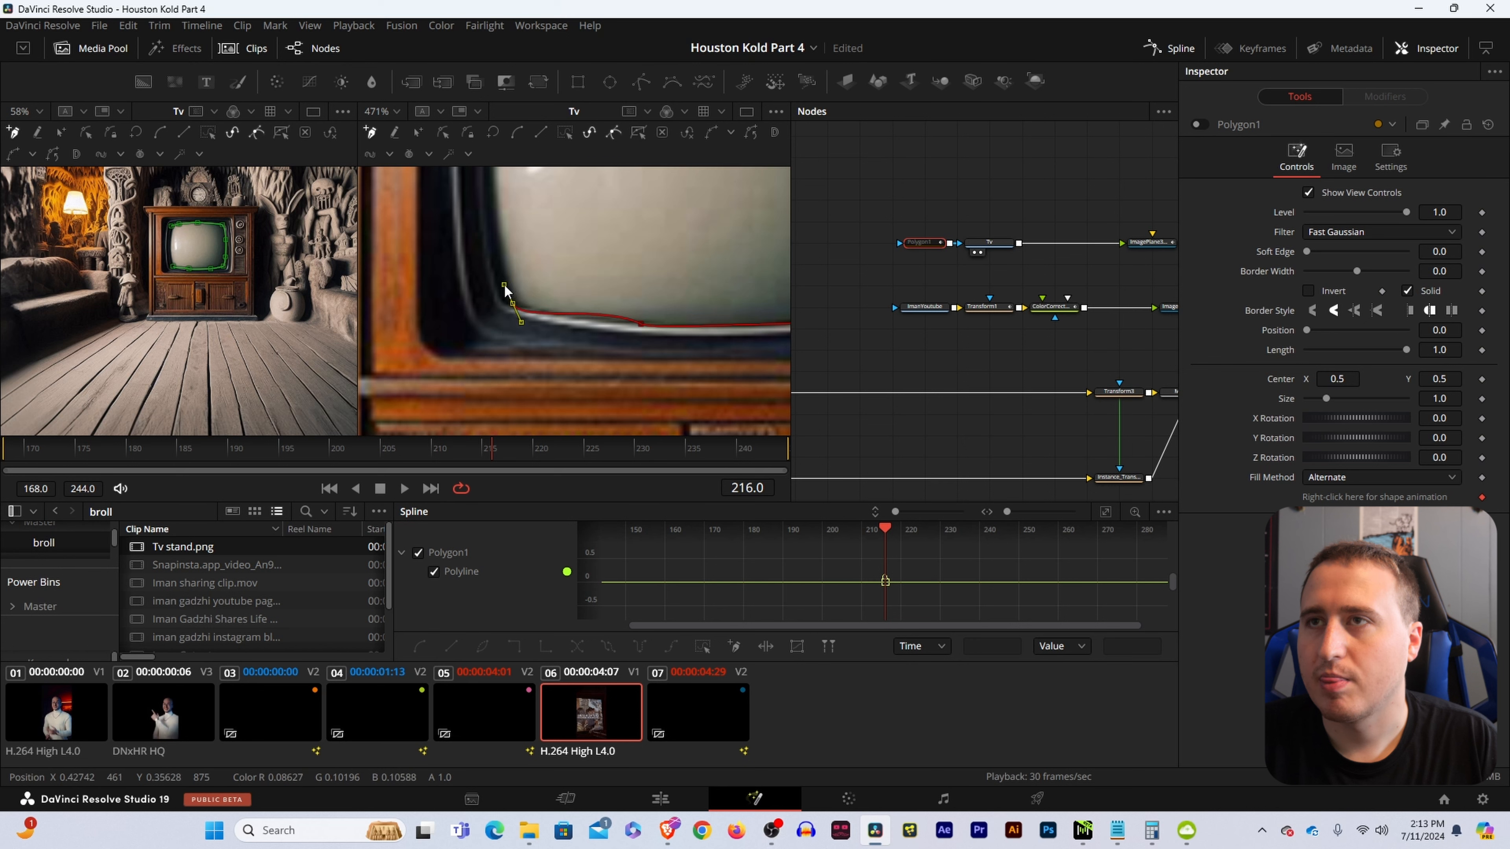
click(641, 325)
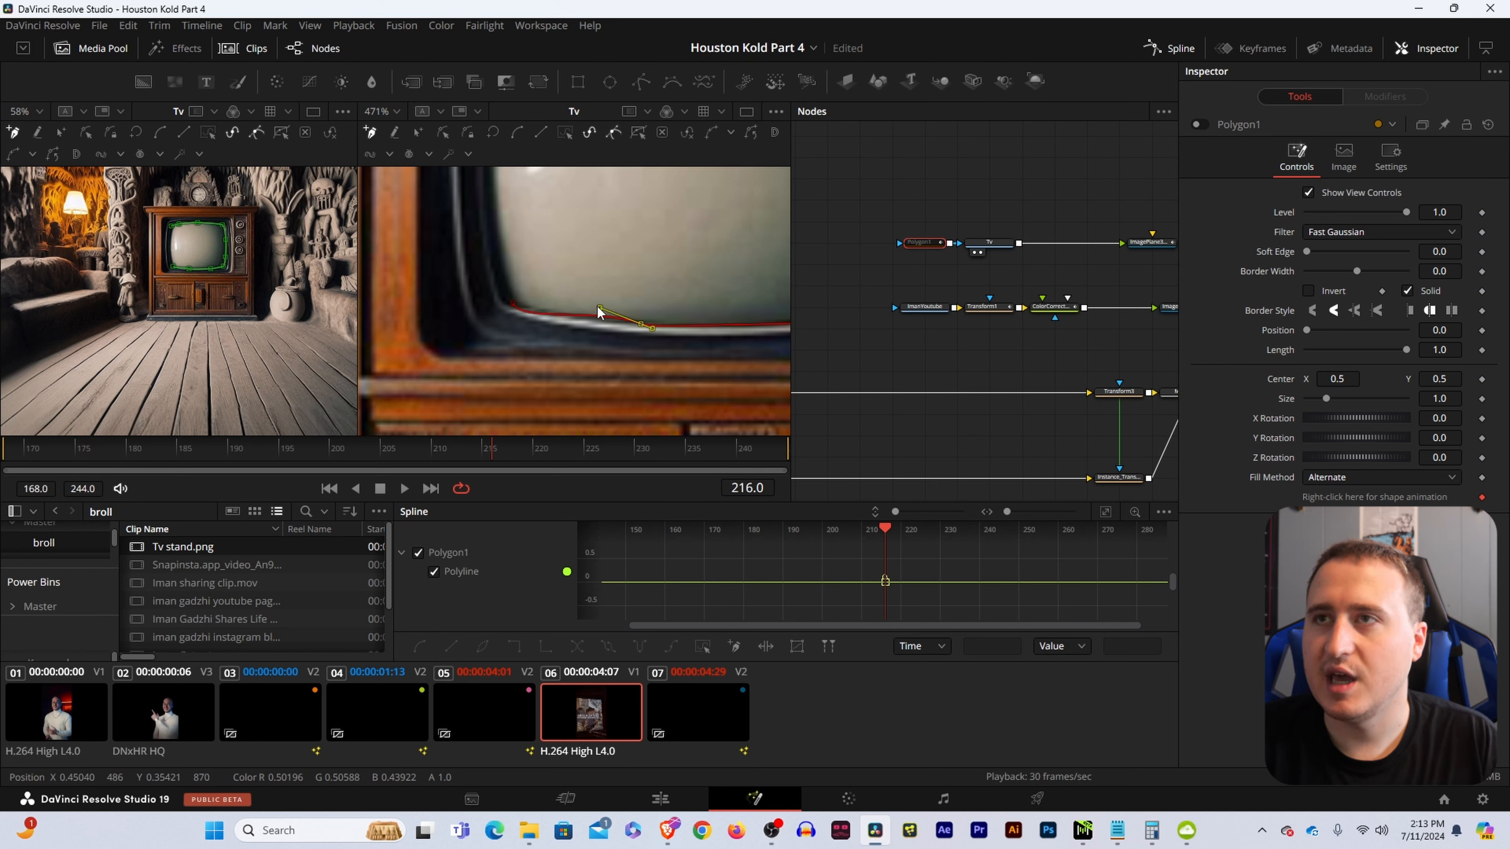
drag(598, 308, 684, 349)
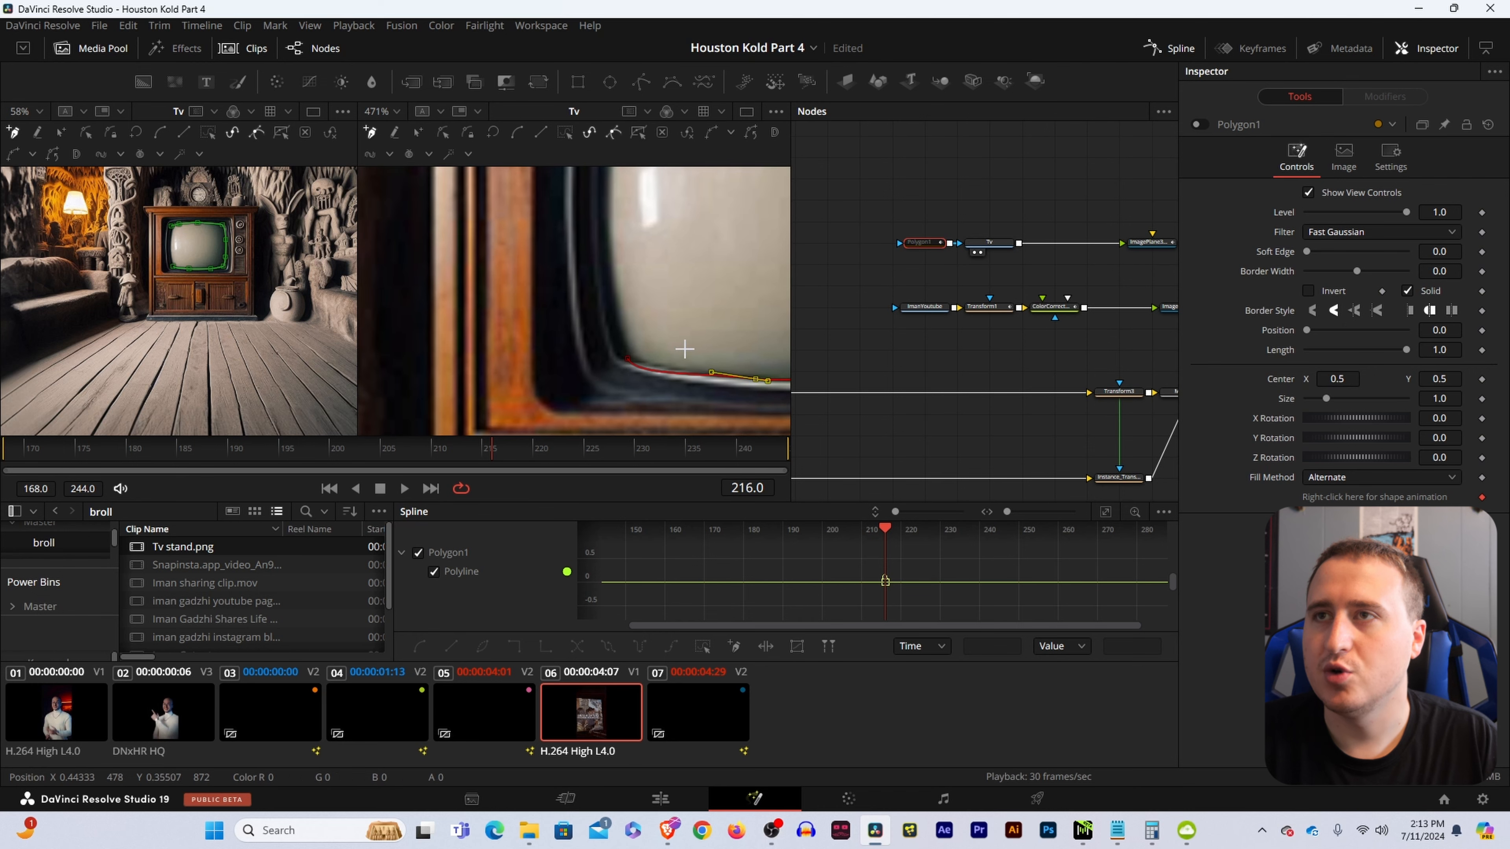
drag(611, 303, 619, 368)
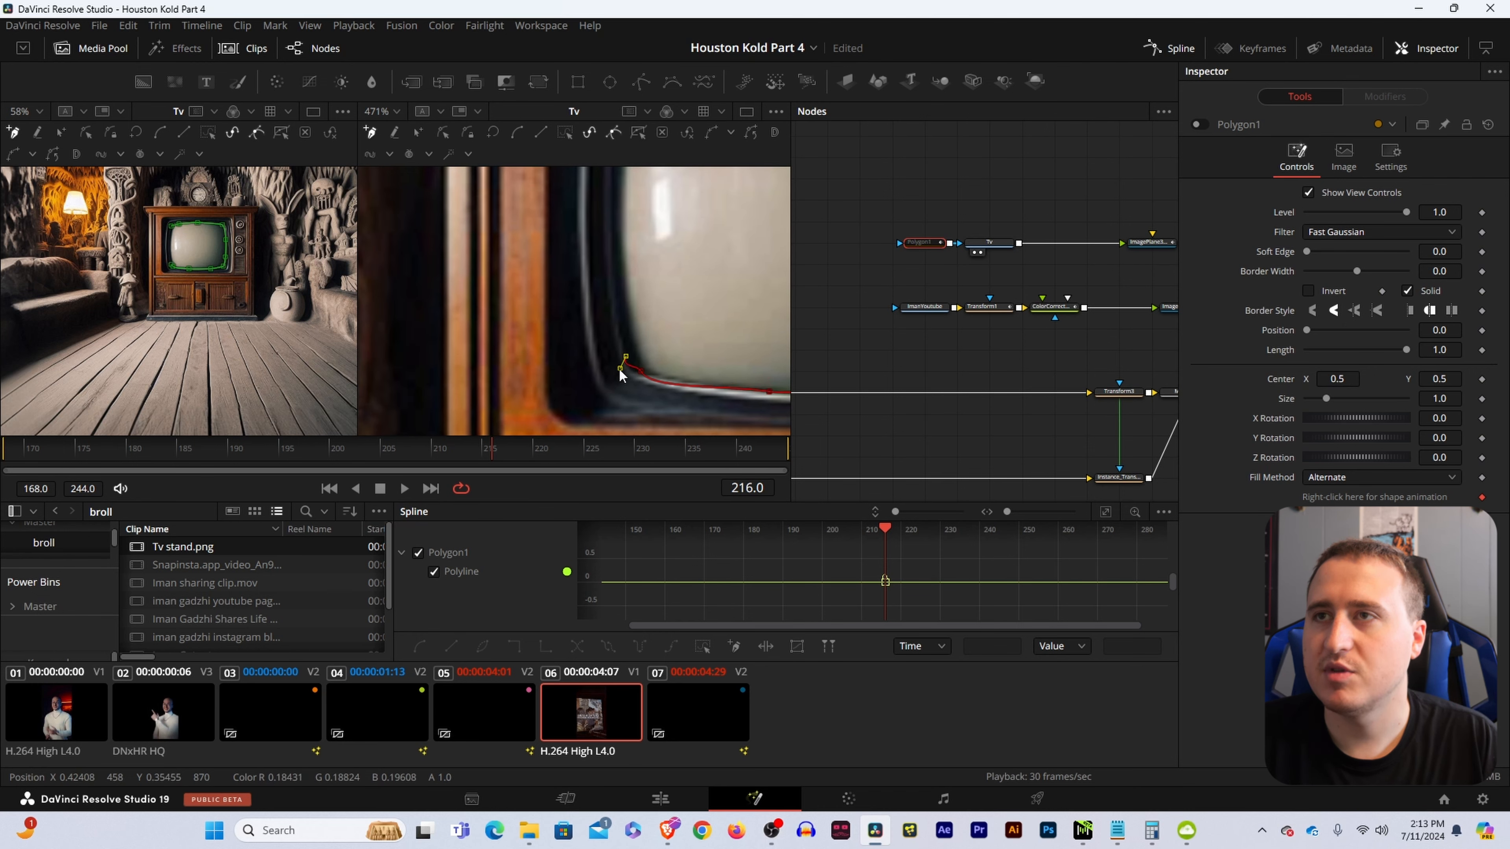
- Close the mask along the television screen's left edge at the starting point and curve that side to fit
scroll(642, 291, up, 5)
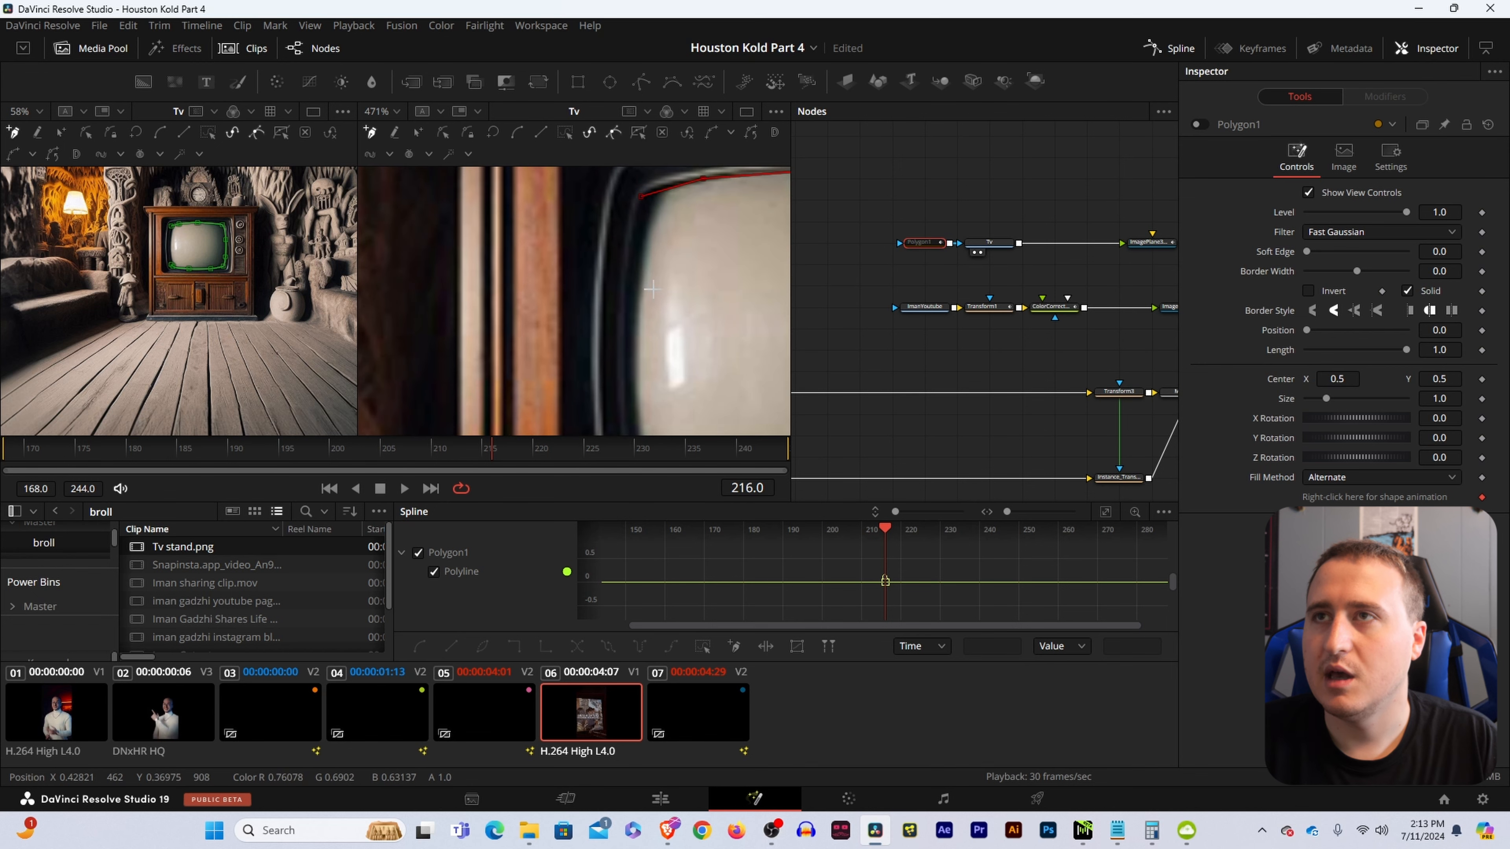
click(641, 198)
drag(634, 305, 673, 153)
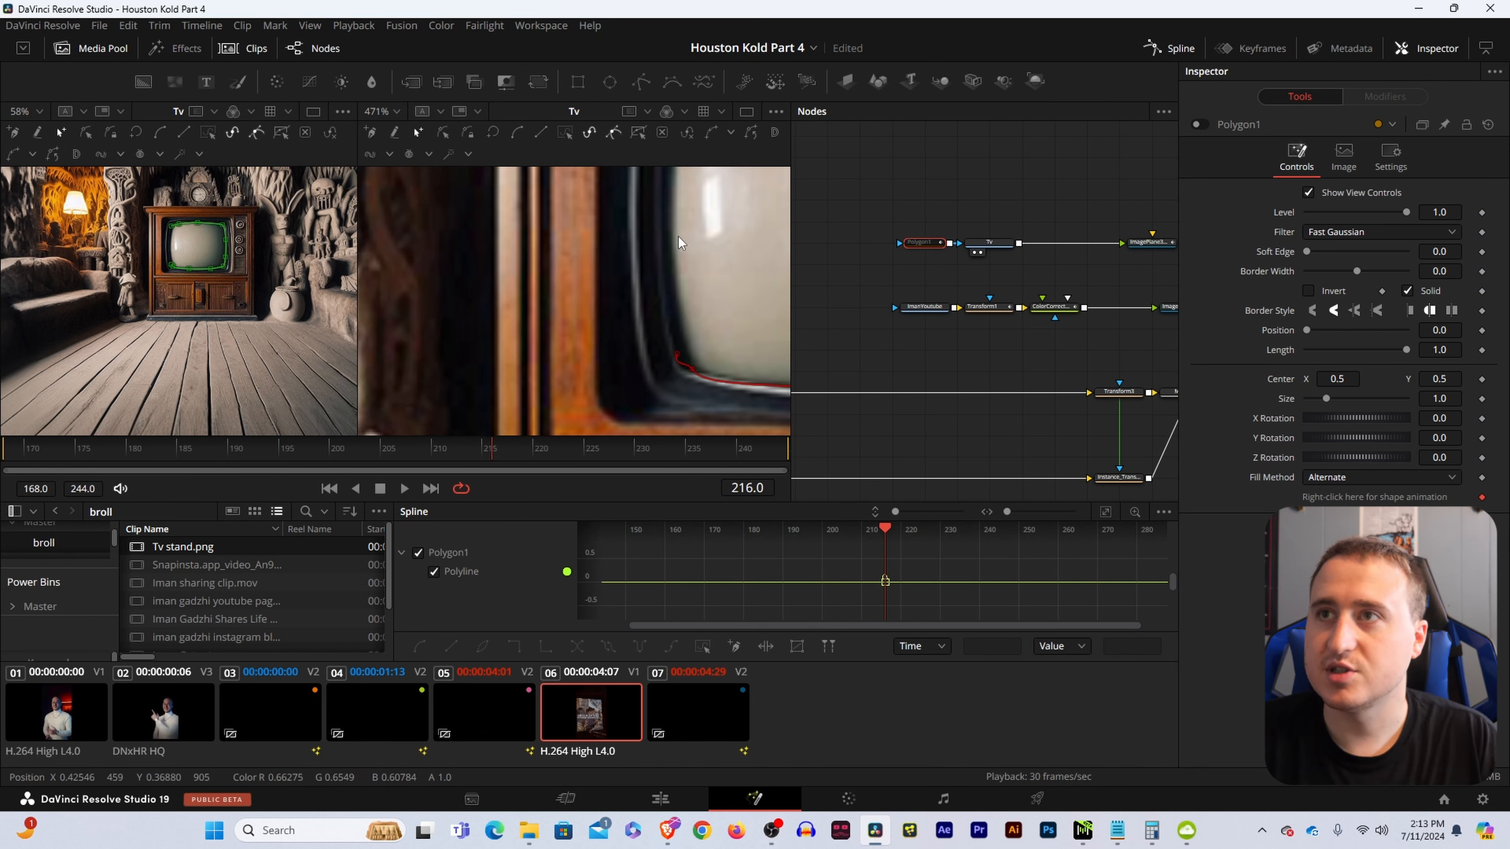
drag(678, 236, 695, 478)
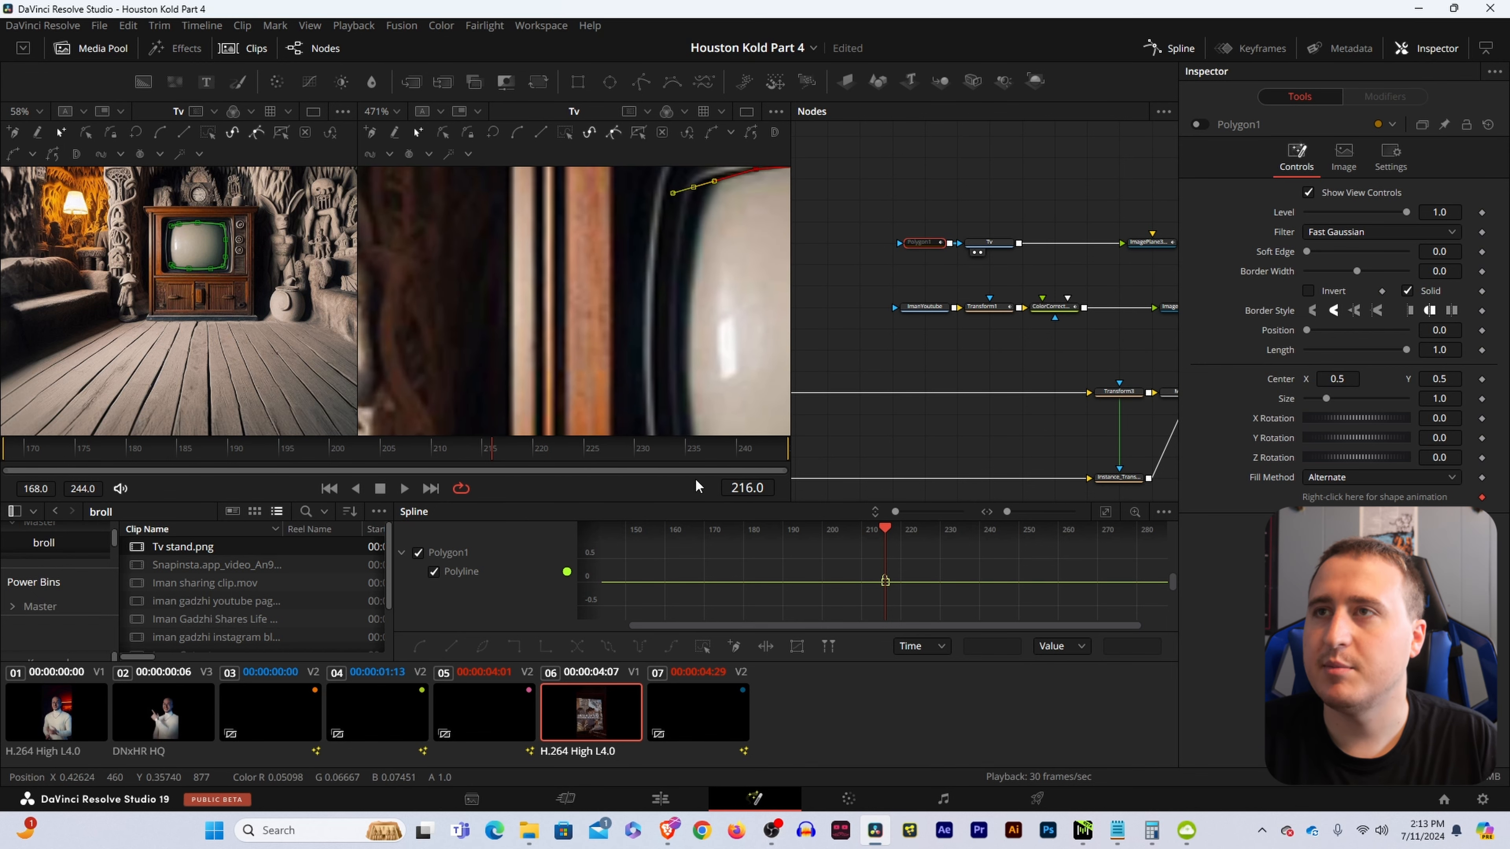
click(675, 350)
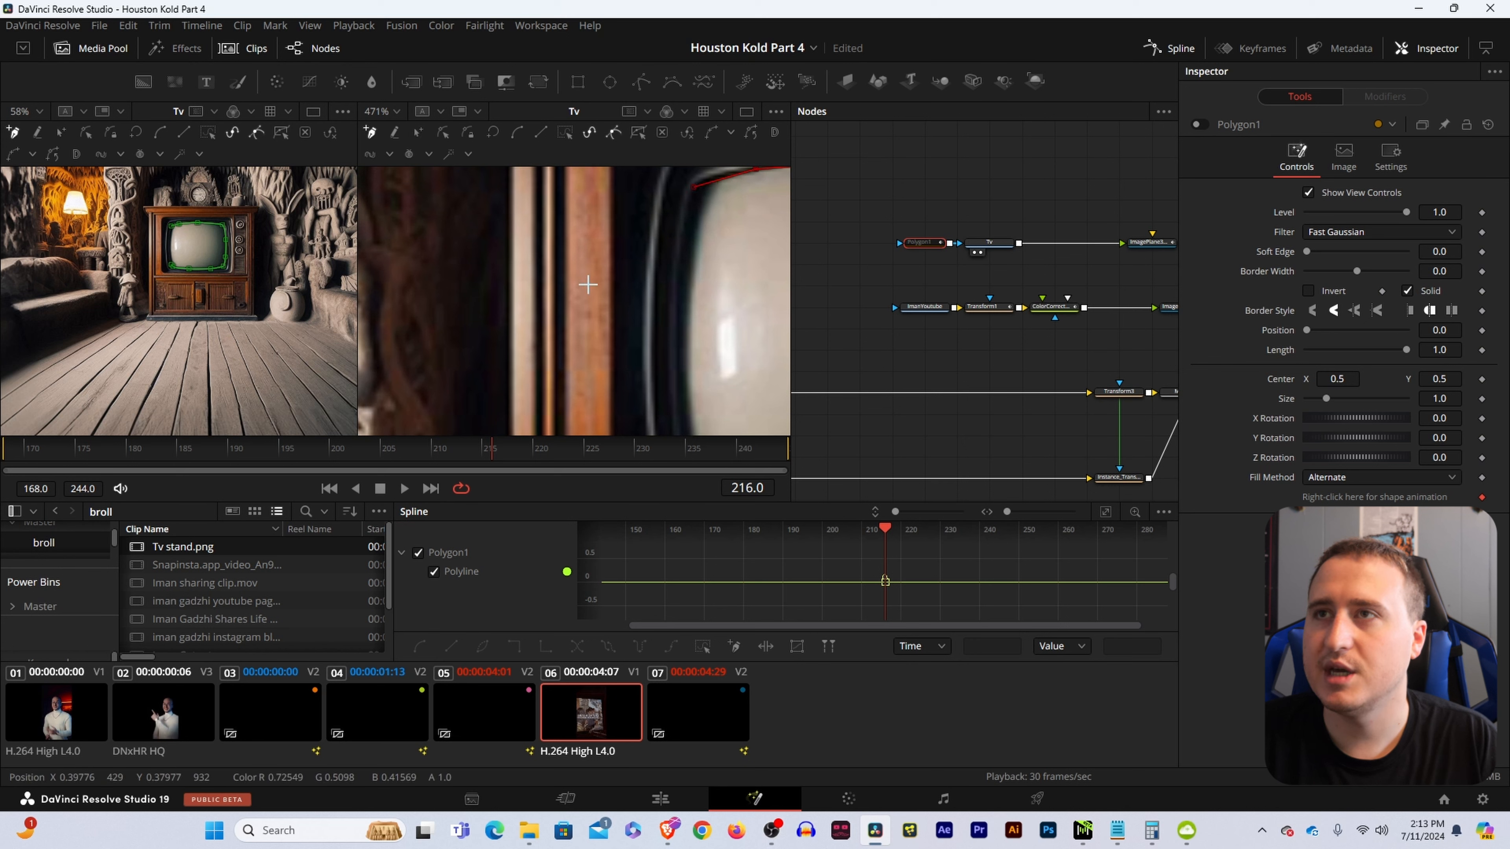
drag(586, 283, 553, 152)
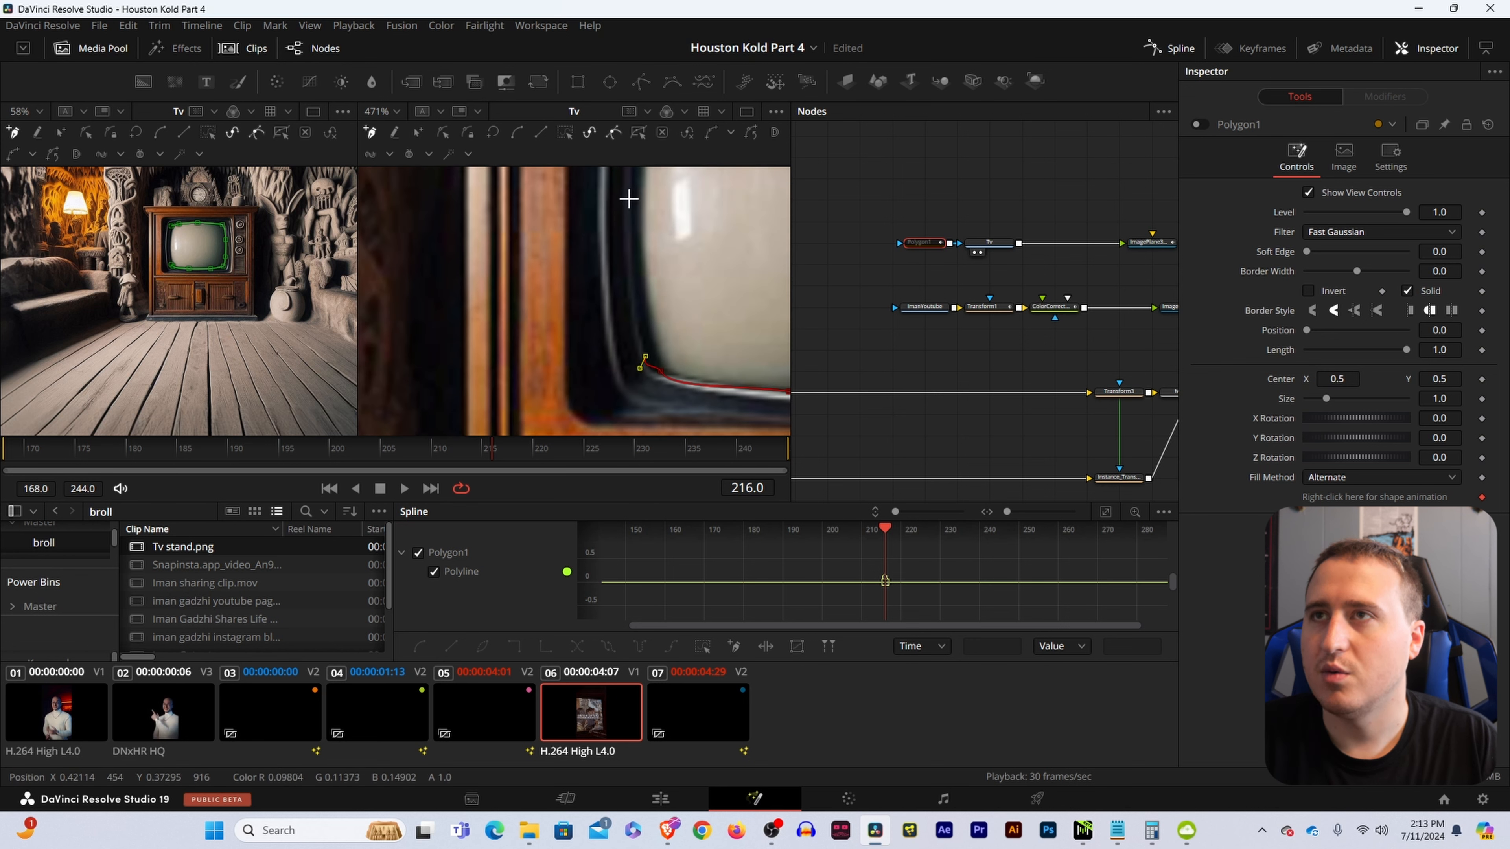
drag(633, 208, 630, 397)
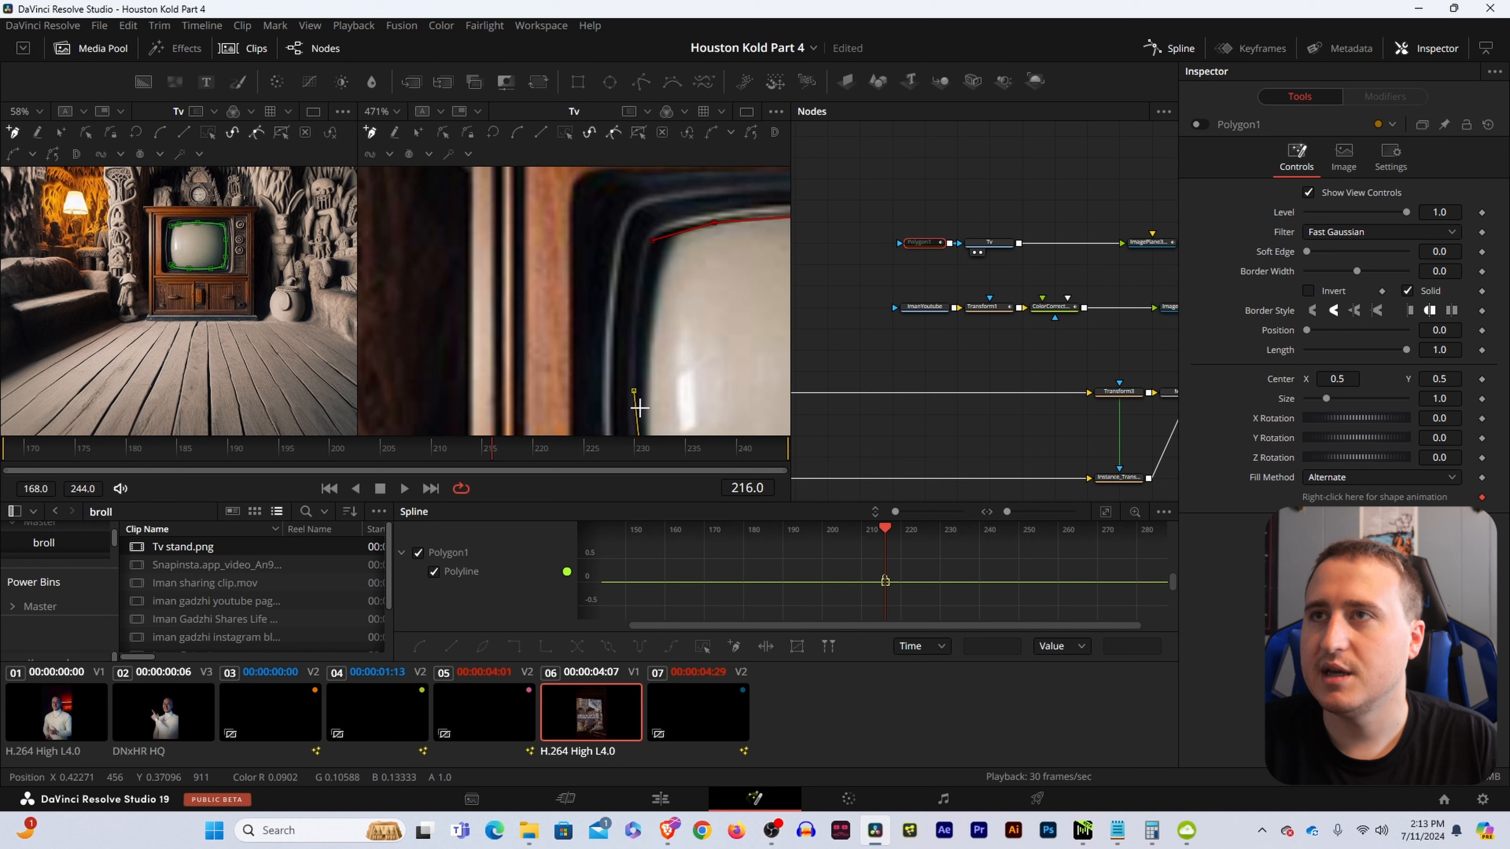
click(654, 241)
click(634, 390)
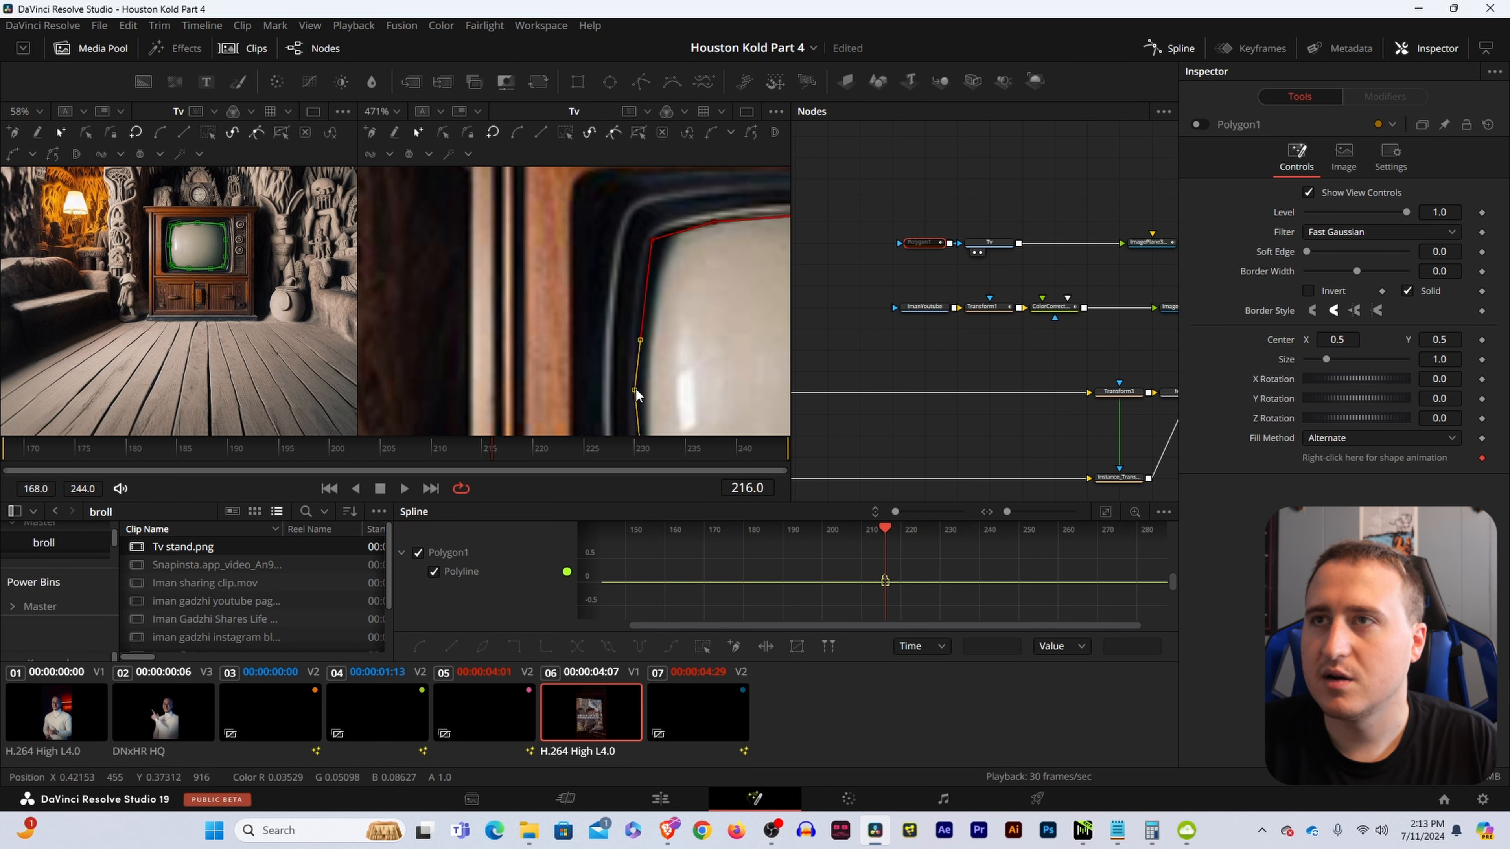
scroll(538, 294, down, 2)
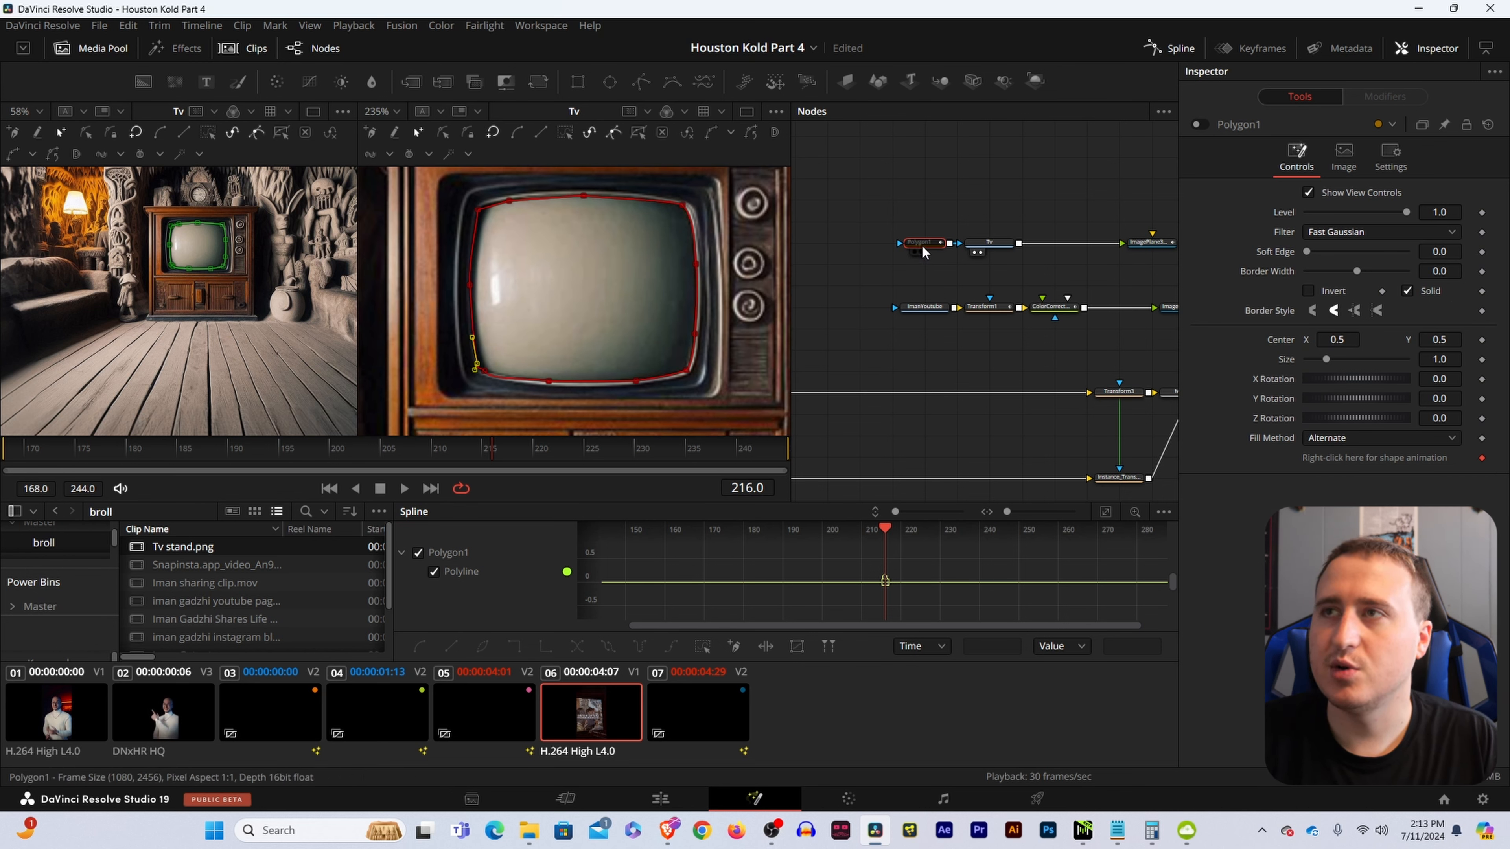
- Enable the Polygon mask on the Tv image and invert it so the television screen is cut out
click(1193, 124)
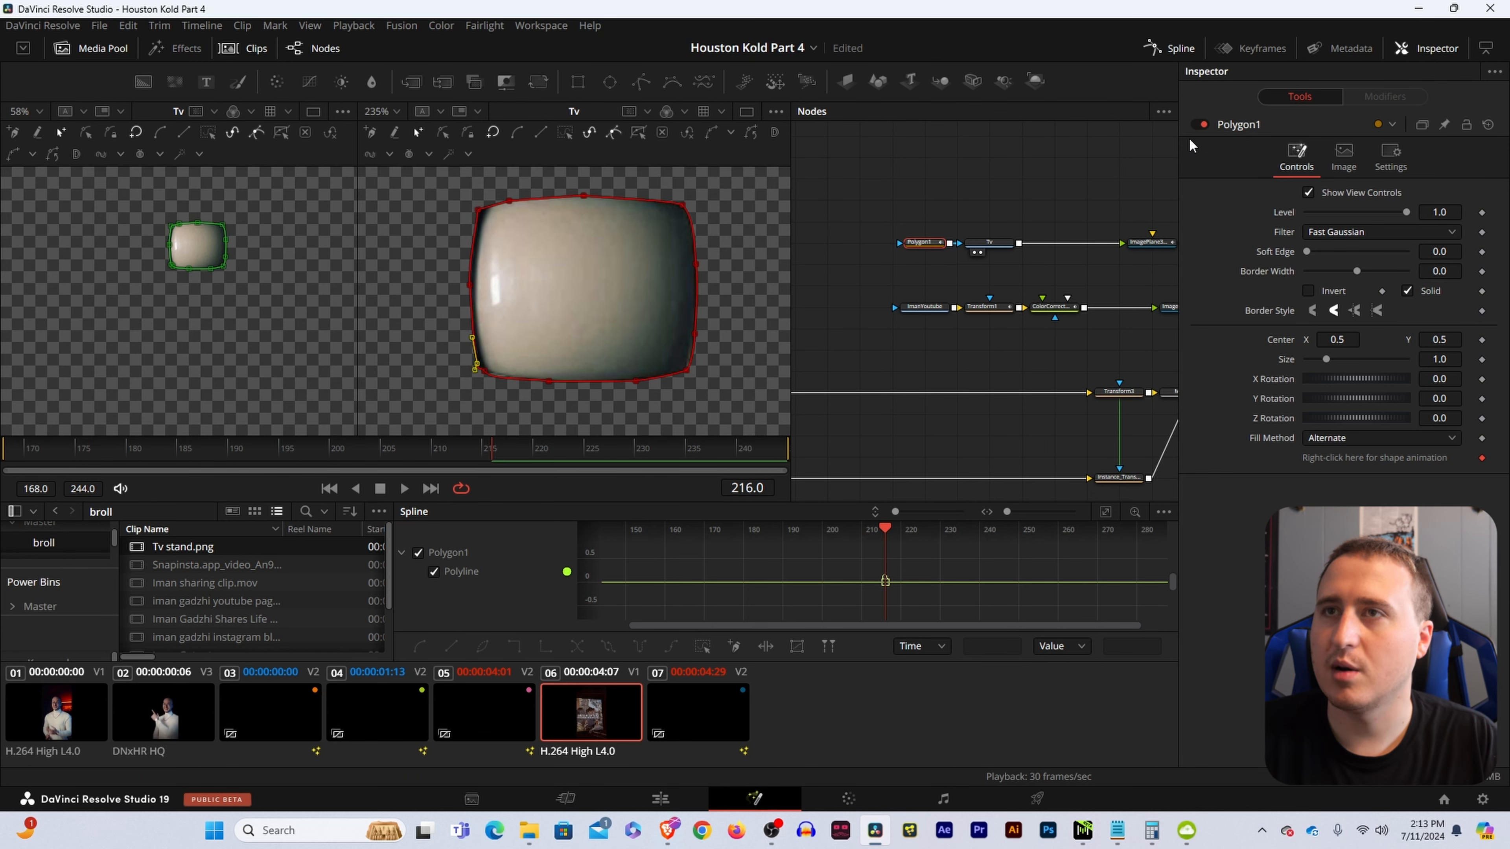
click(1309, 292)
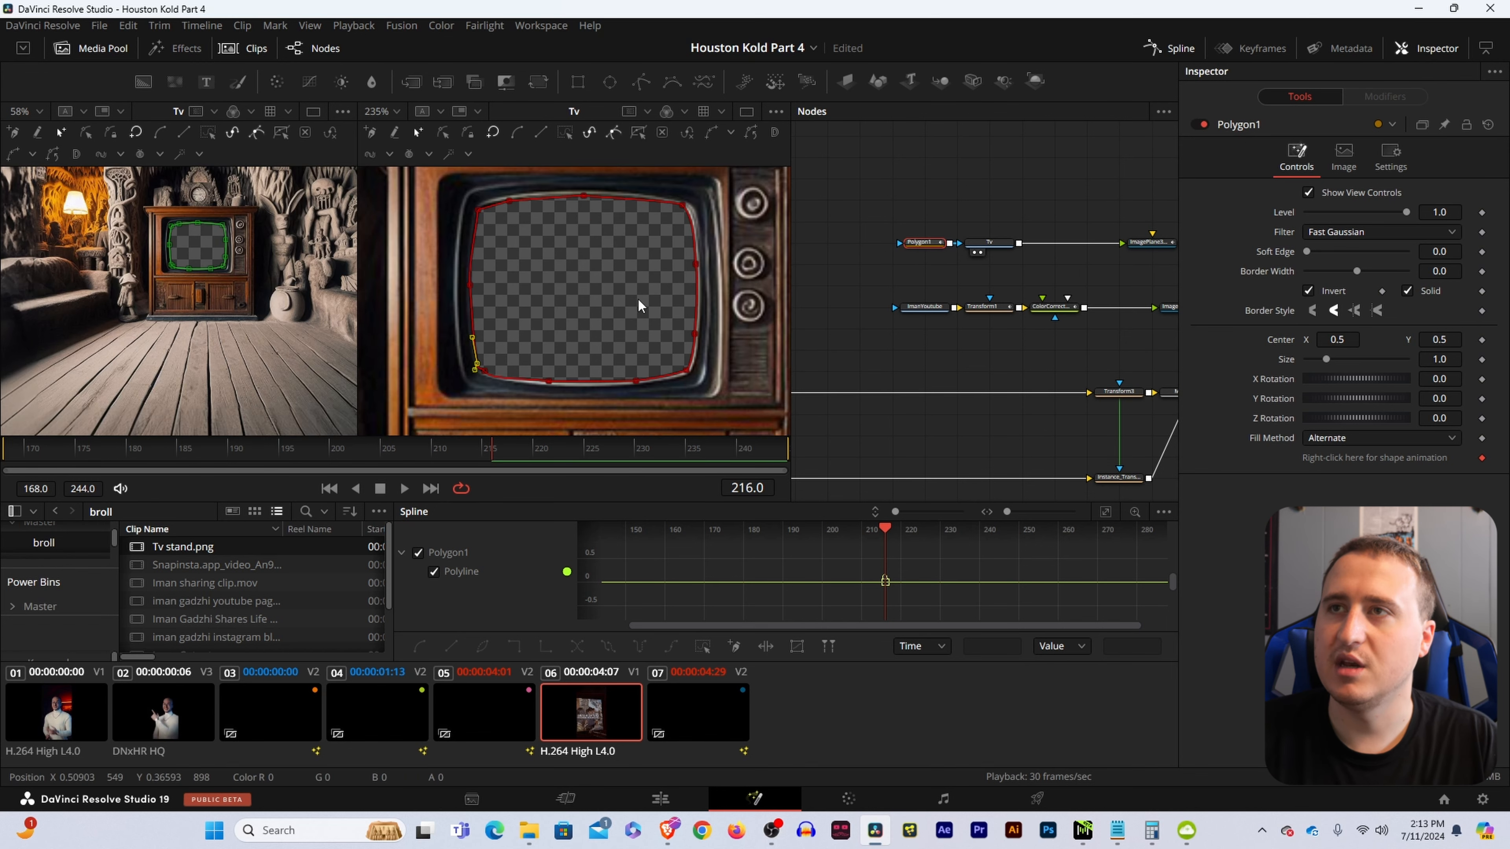
scroll(634, 284, down, 4)
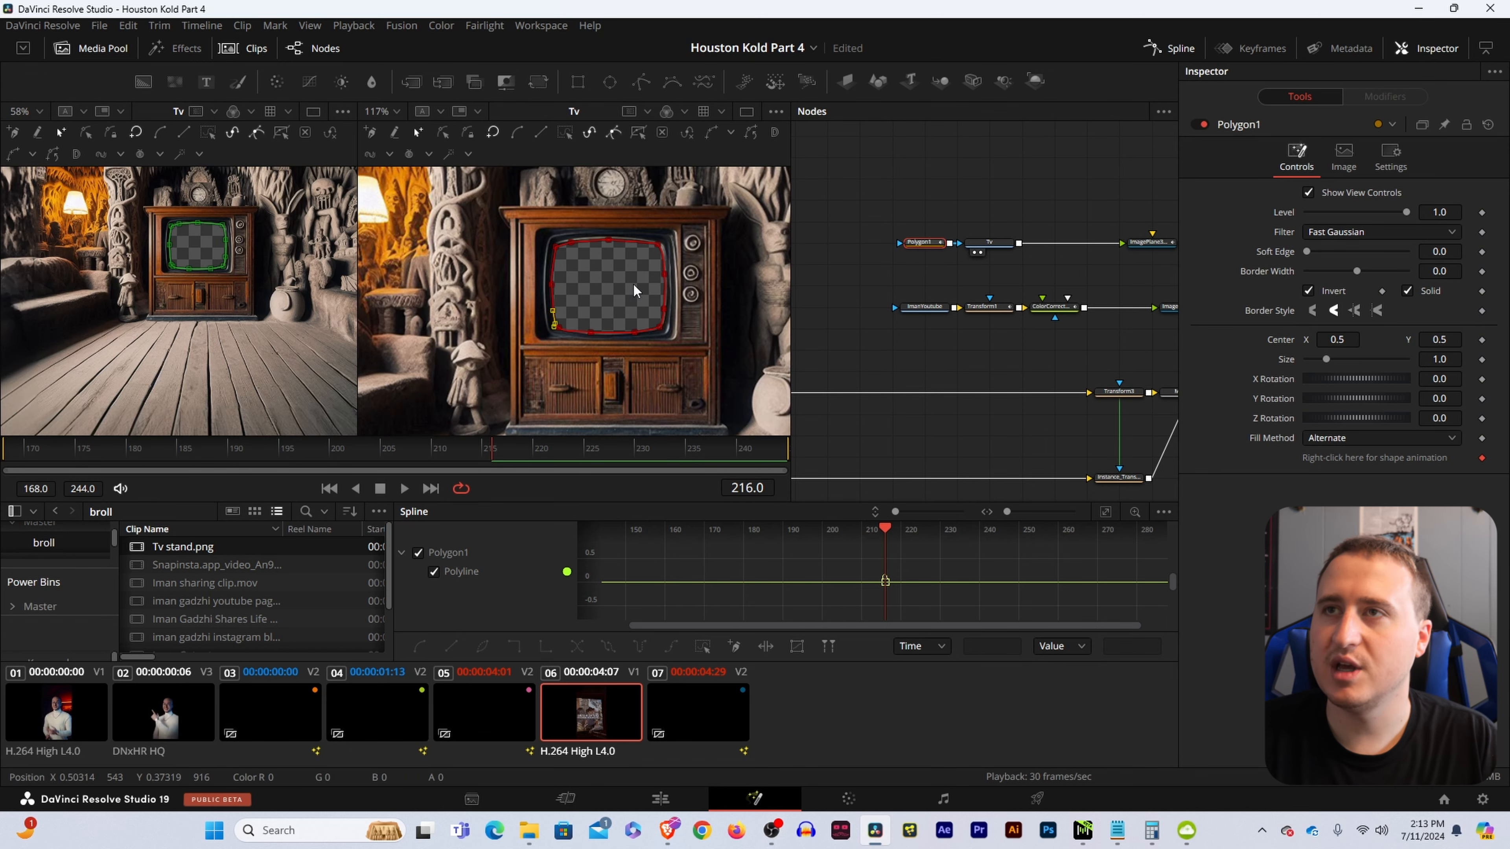
click(916, 269)
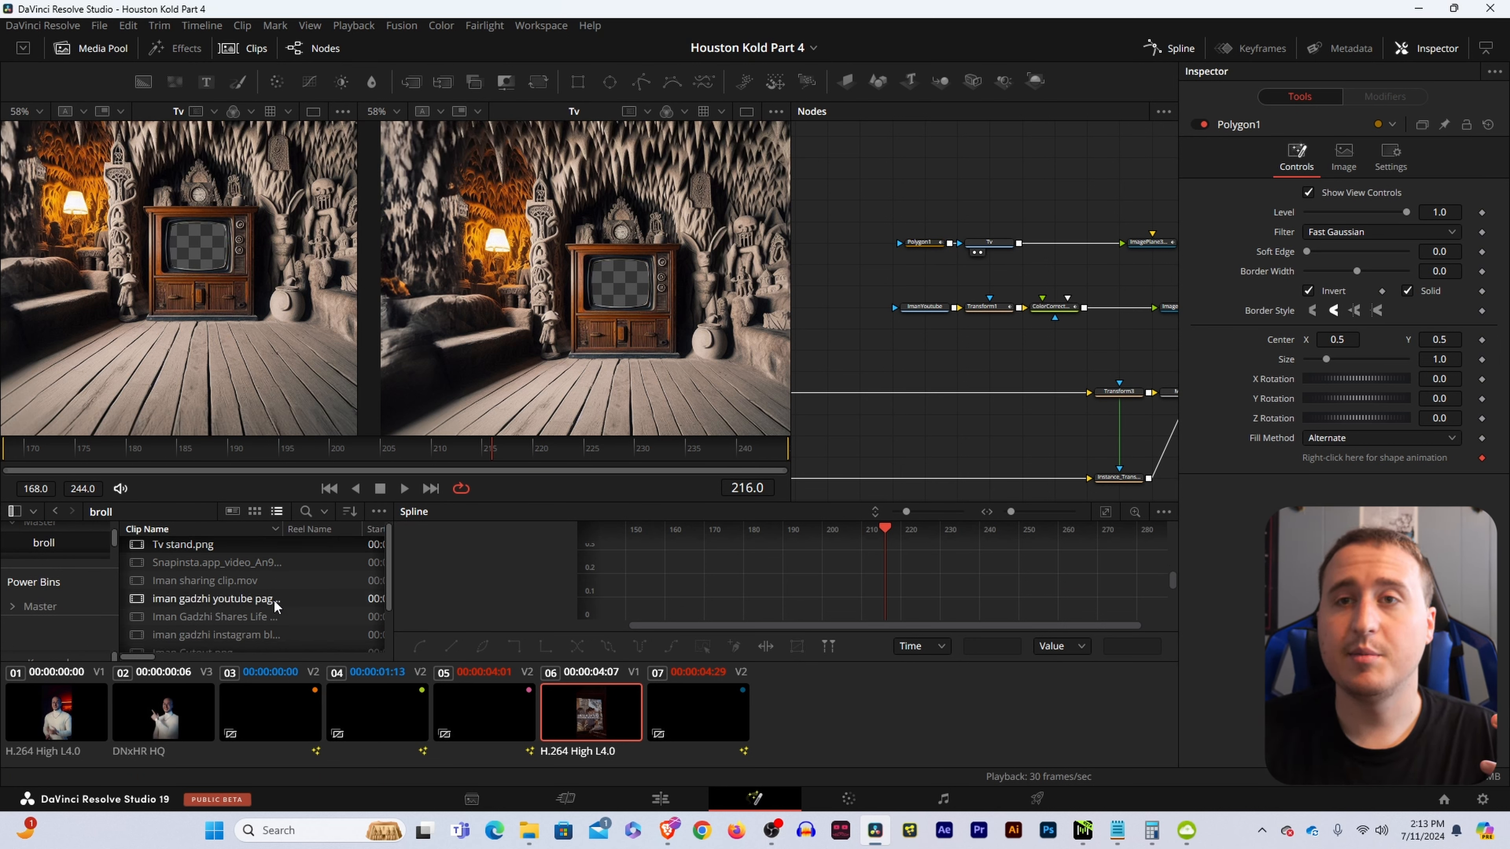
- Merge the Iman Gadzhi Shares Life Lessons clip with the Tv image and rename its node ImanLife
drag(263, 618, 1052, 204)
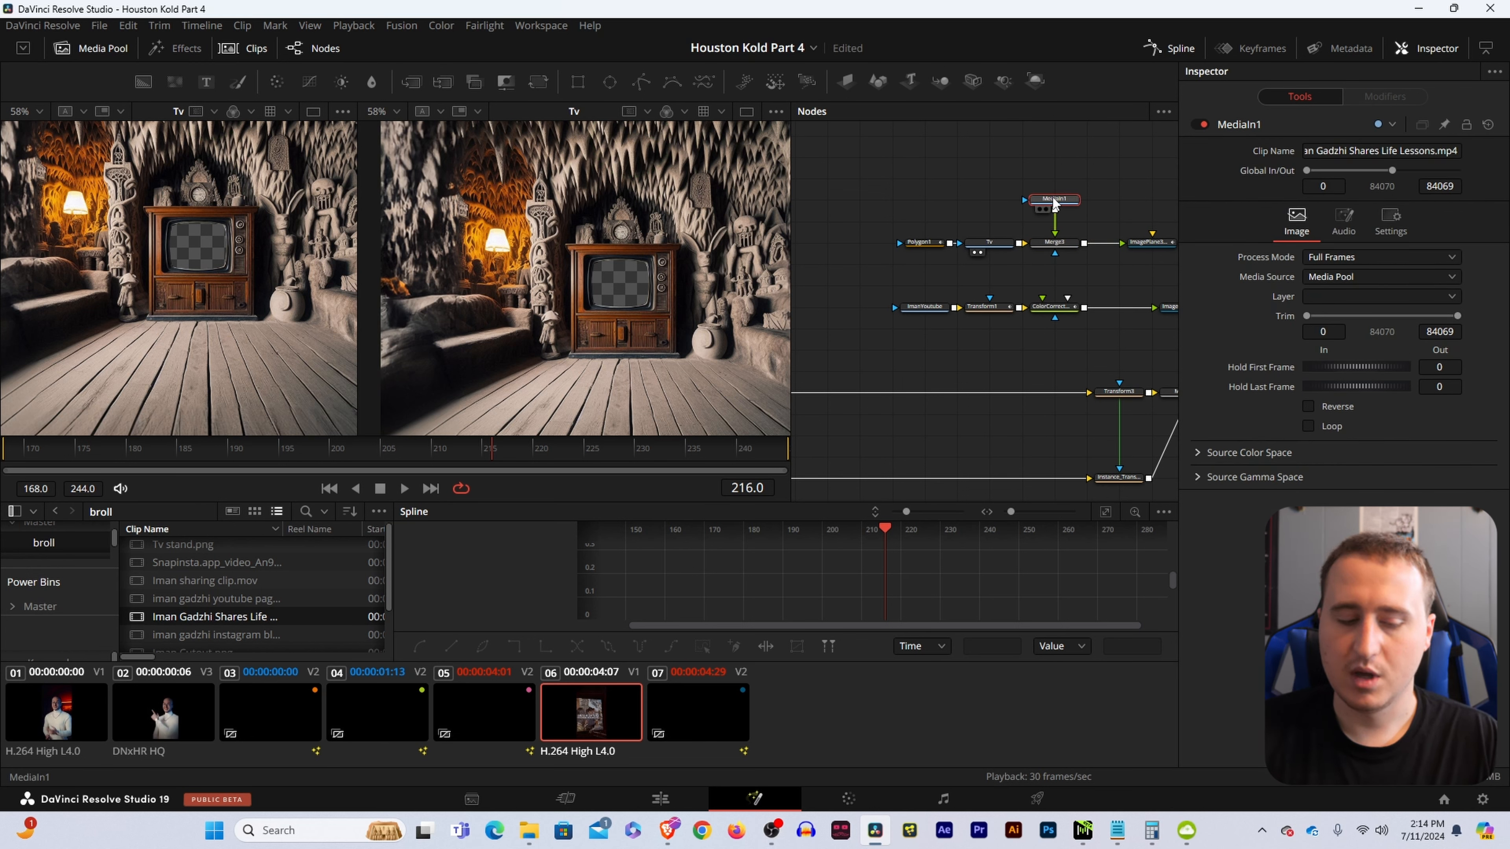
key(F2)
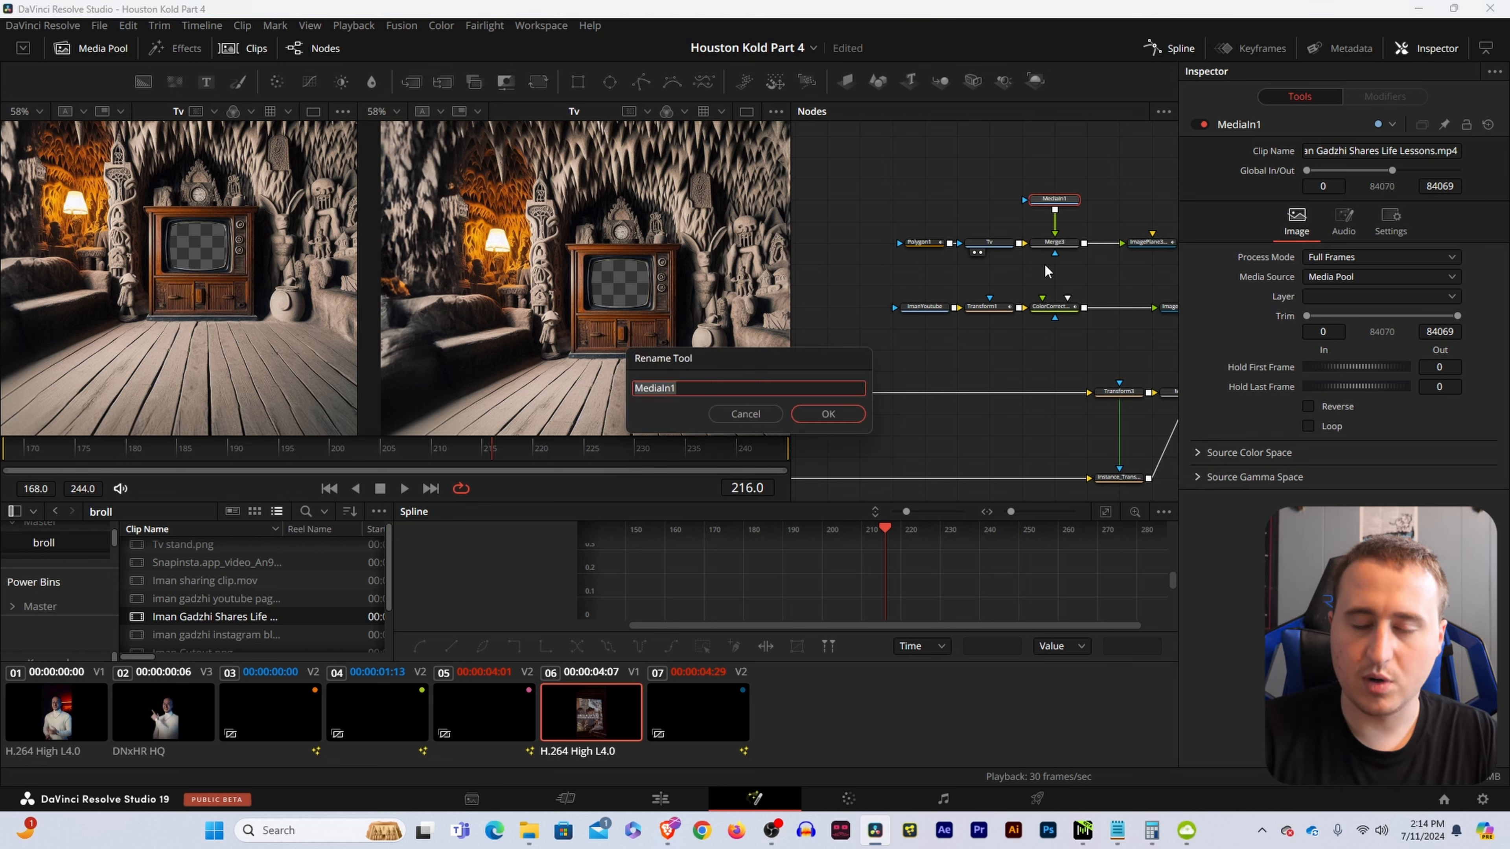
text(ImanLife)
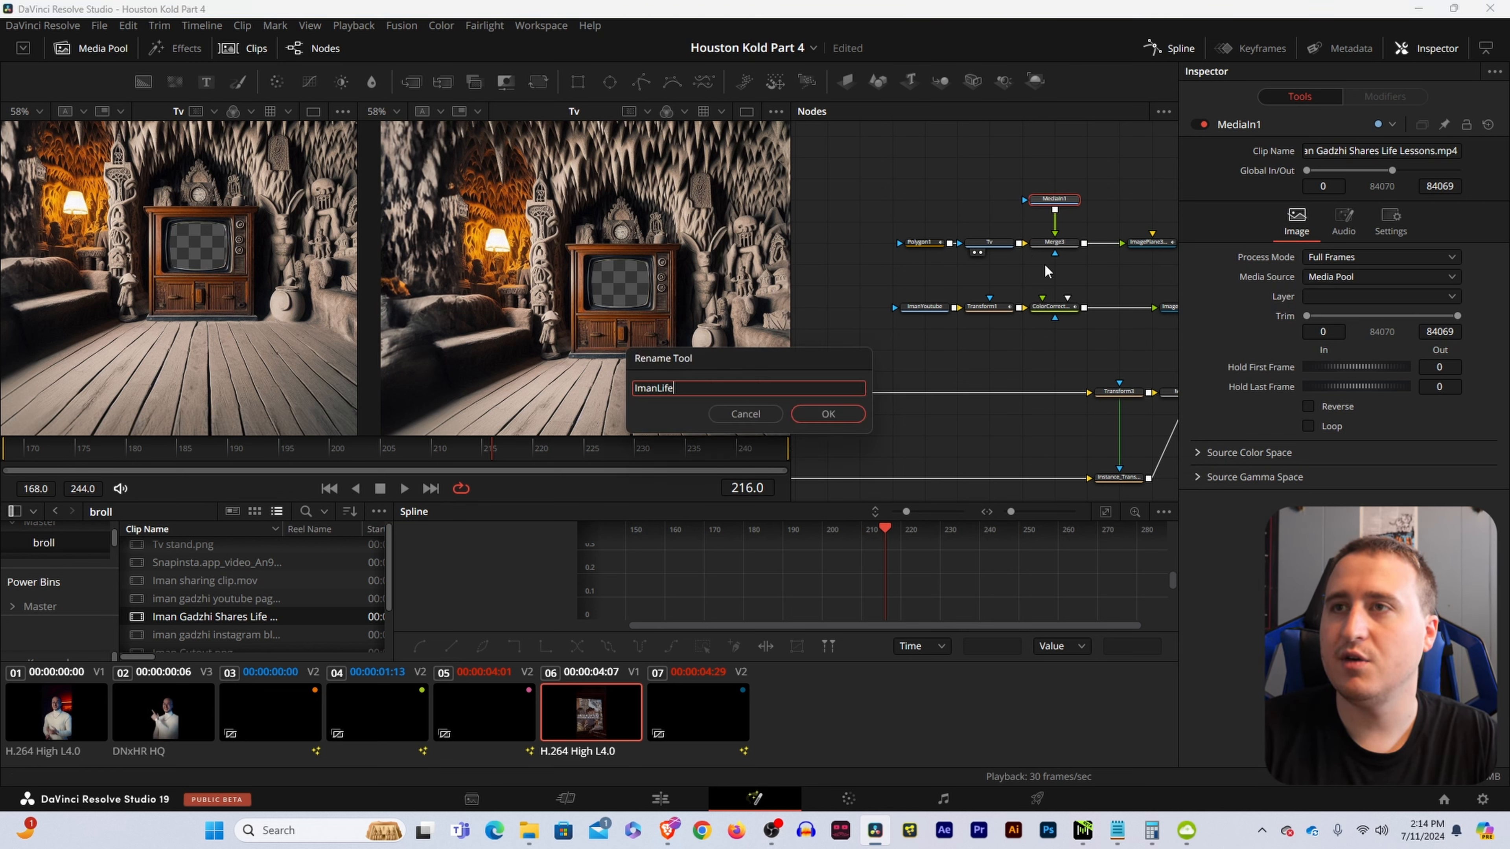
key(Return)
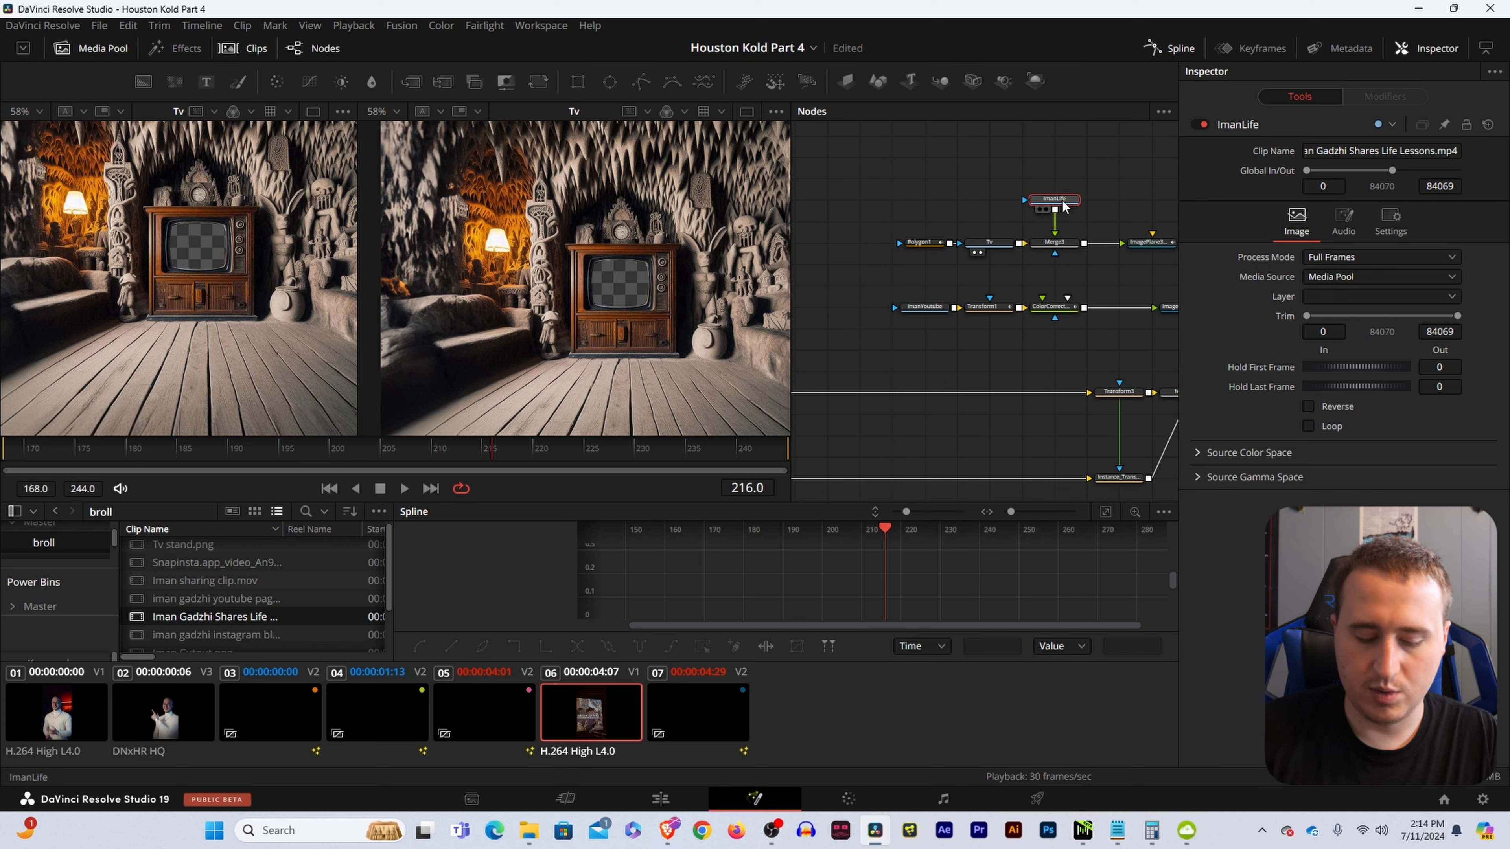
- Add a Transform after ImanLife and move both nodes up to leave space above the Tv merge
key(shift+space)
text(transform)
key(Return)
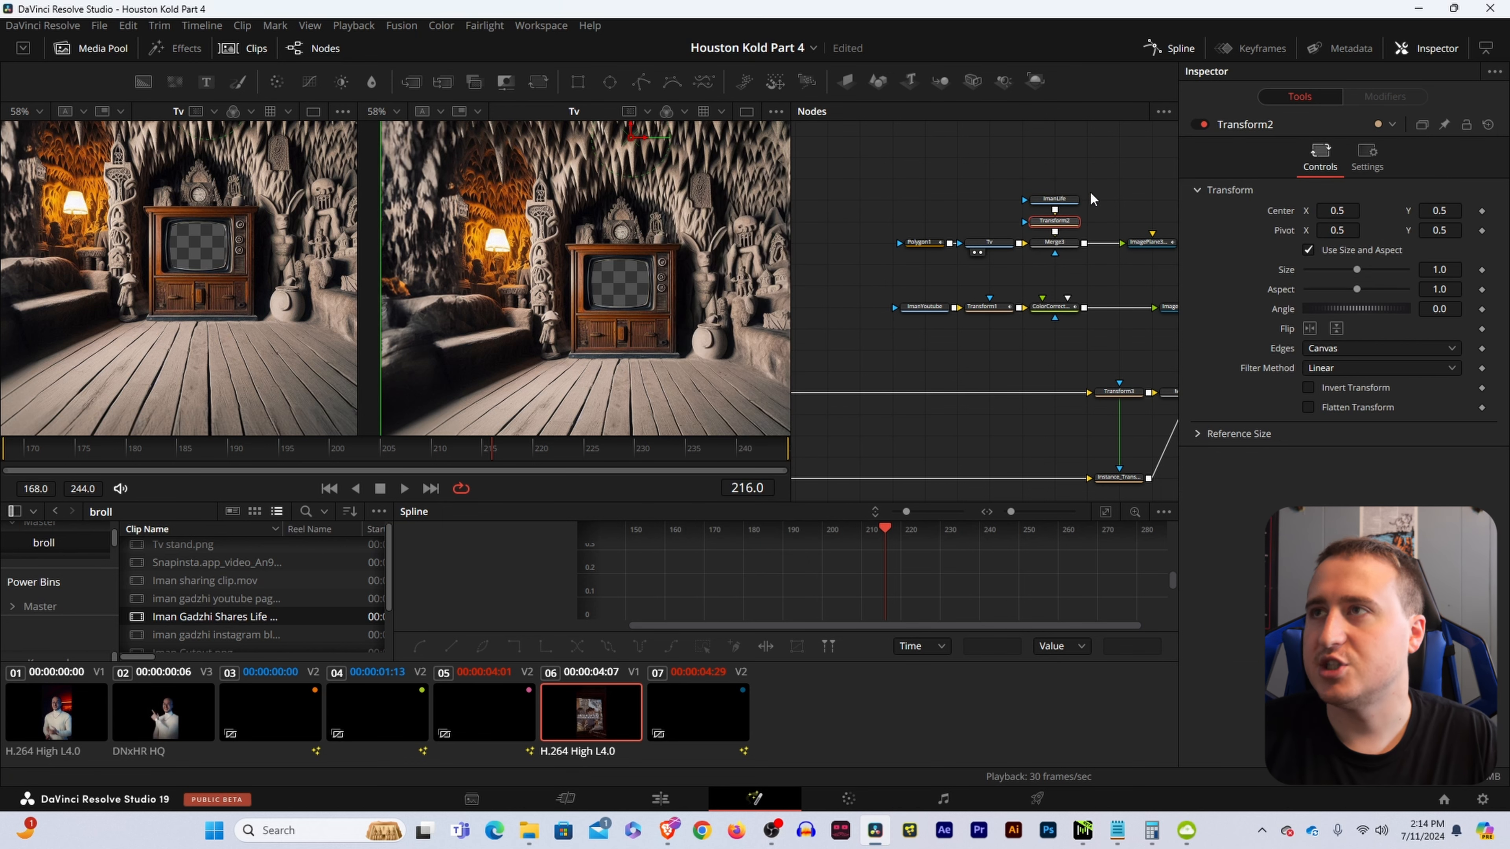
click(1055, 204)
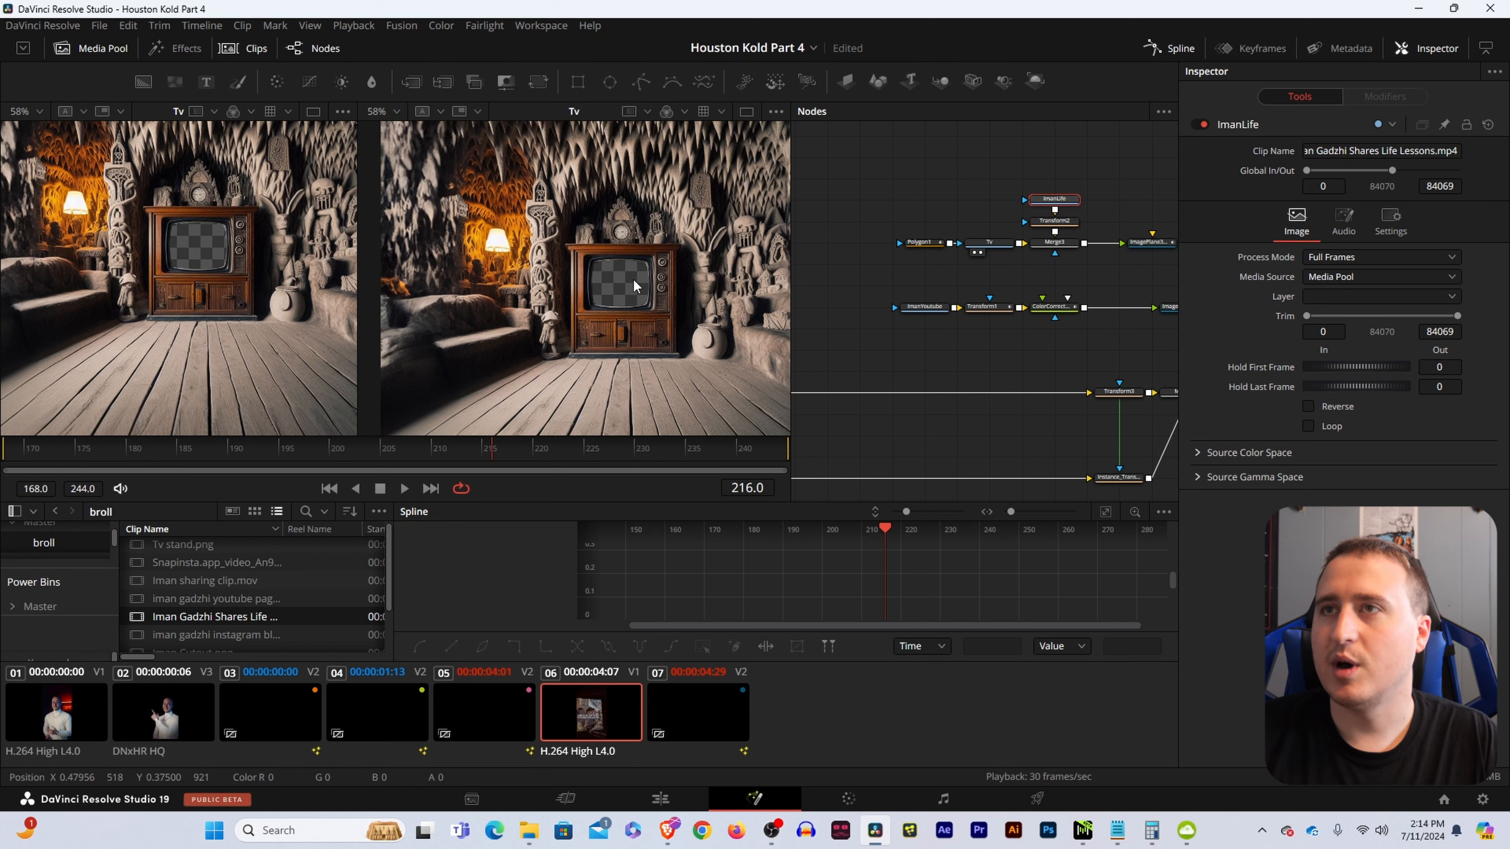
click(1056, 229)
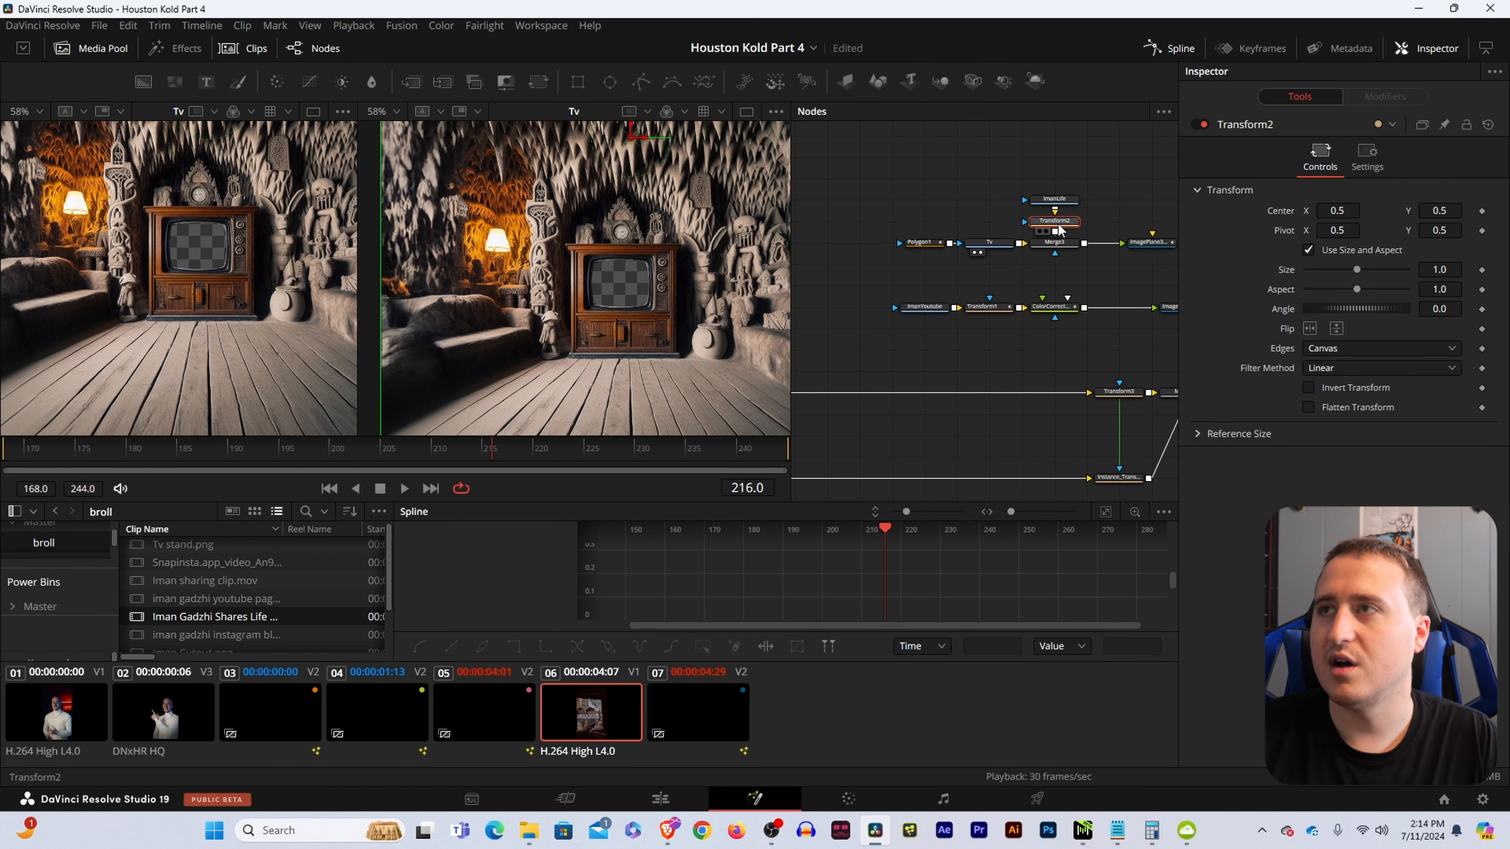
drag(1070, 229, 1071, 231)
drag(1061, 221, 1061, 201)
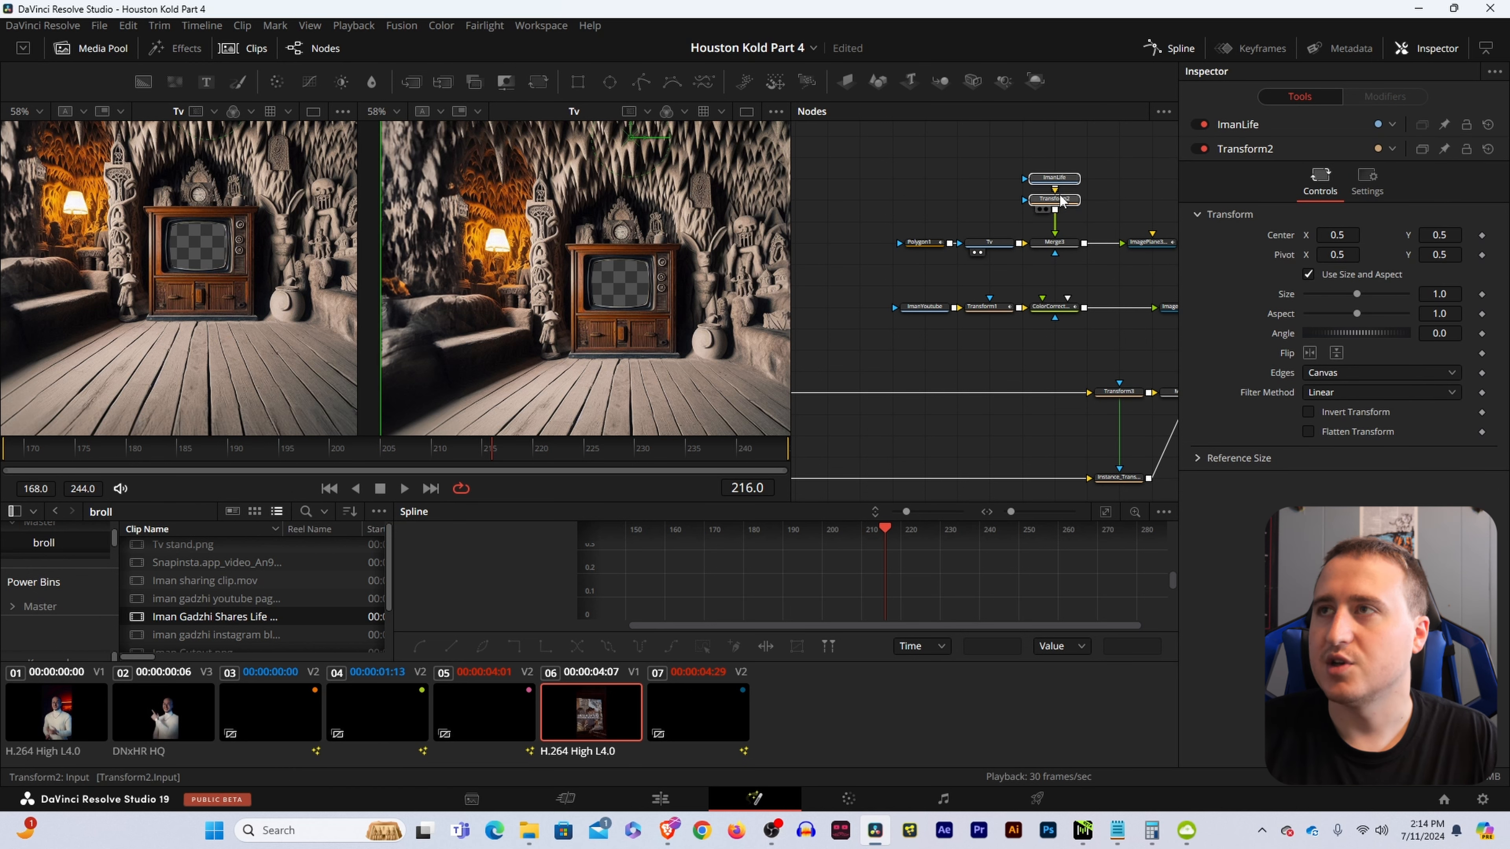
click(1055, 243)
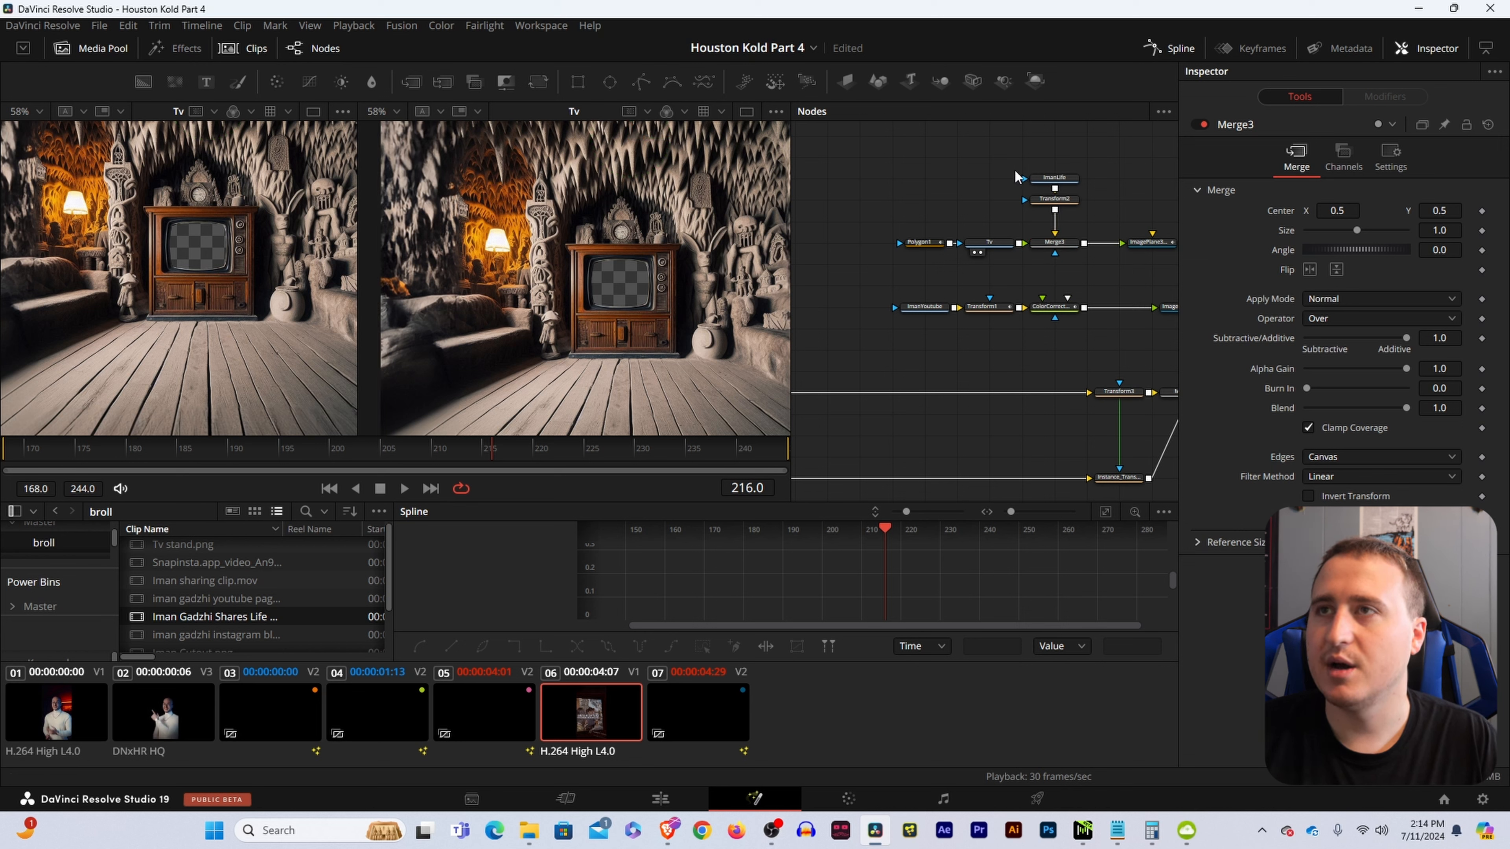
- Set Center Y of ImanLife's Transform to about 0.538 and show the Merge3 output in the second viewer
click(1014, 296)
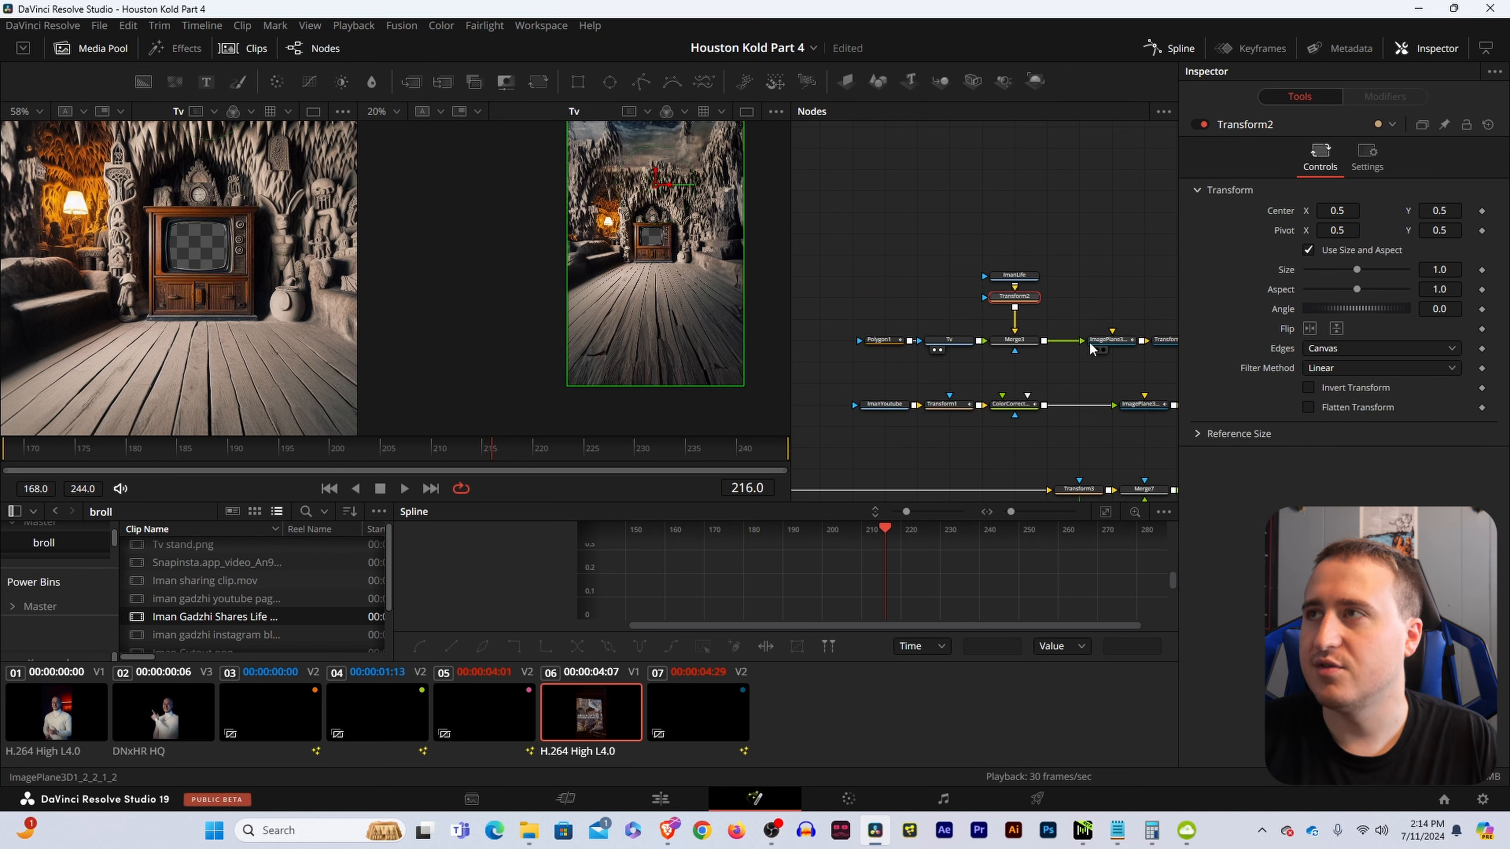
drag(1439, 210, 1462, 210)
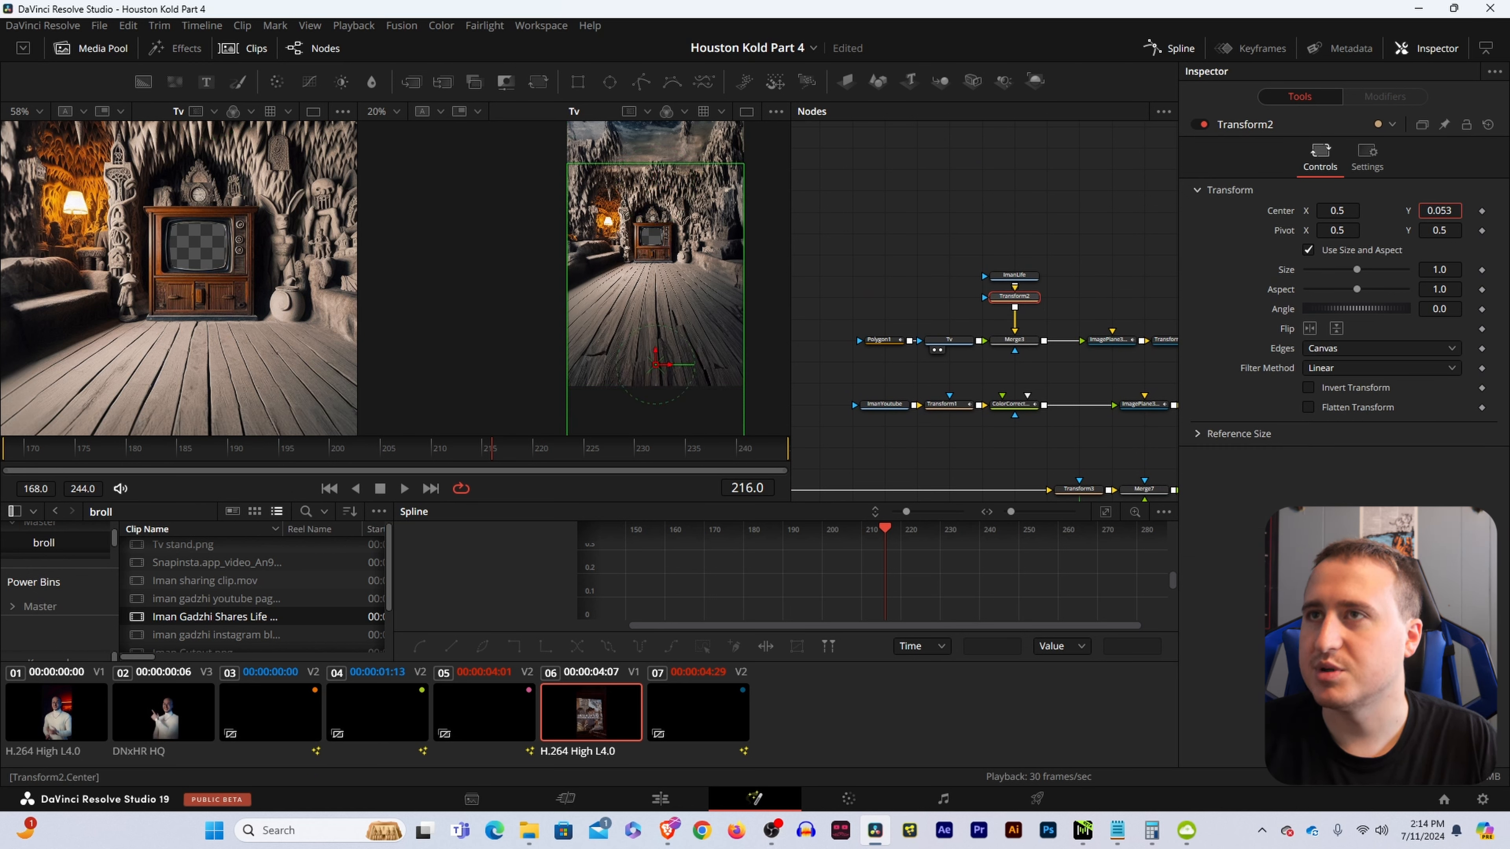
click(1028, 343)
key(2)
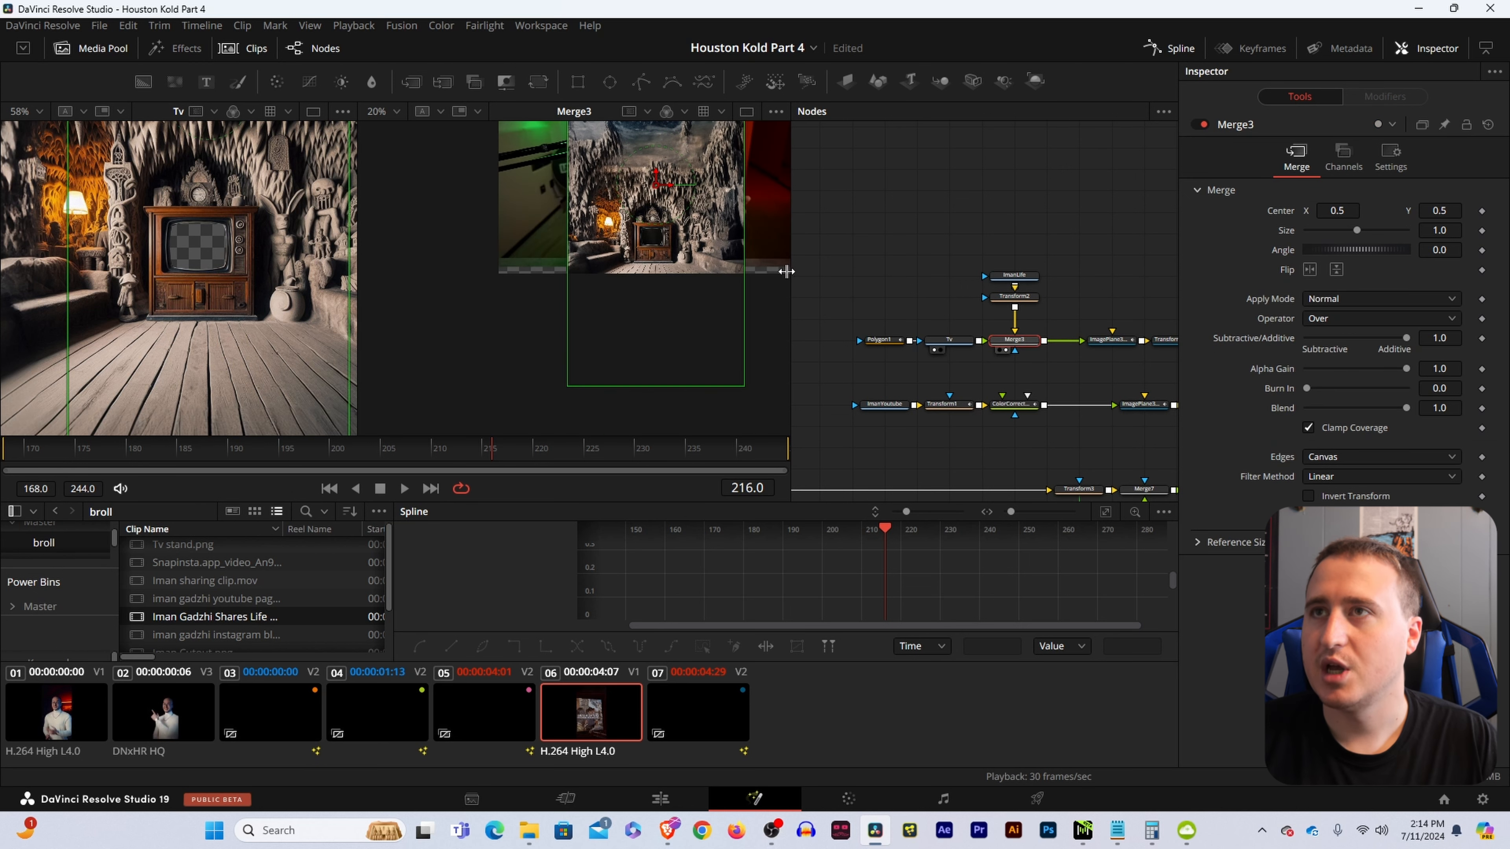
drag(697, 159, 681, 265)
scroll(681, 265, down, 2)
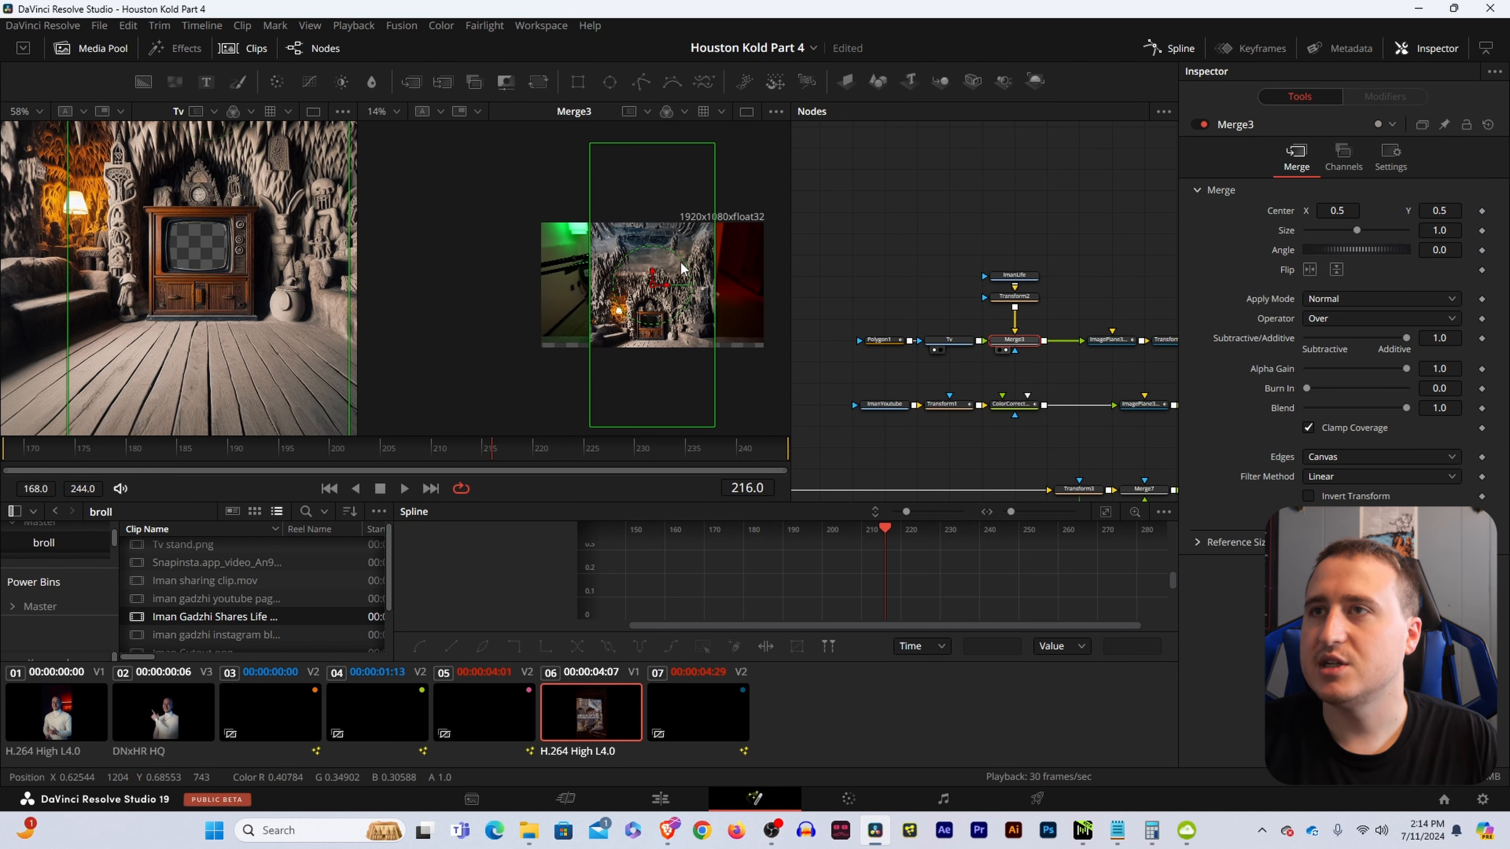
- Shrink the ImanLife clip to size 0.267 and move it behind the television screen at Center X 0.479, Y 0.163
click(1014, 296)
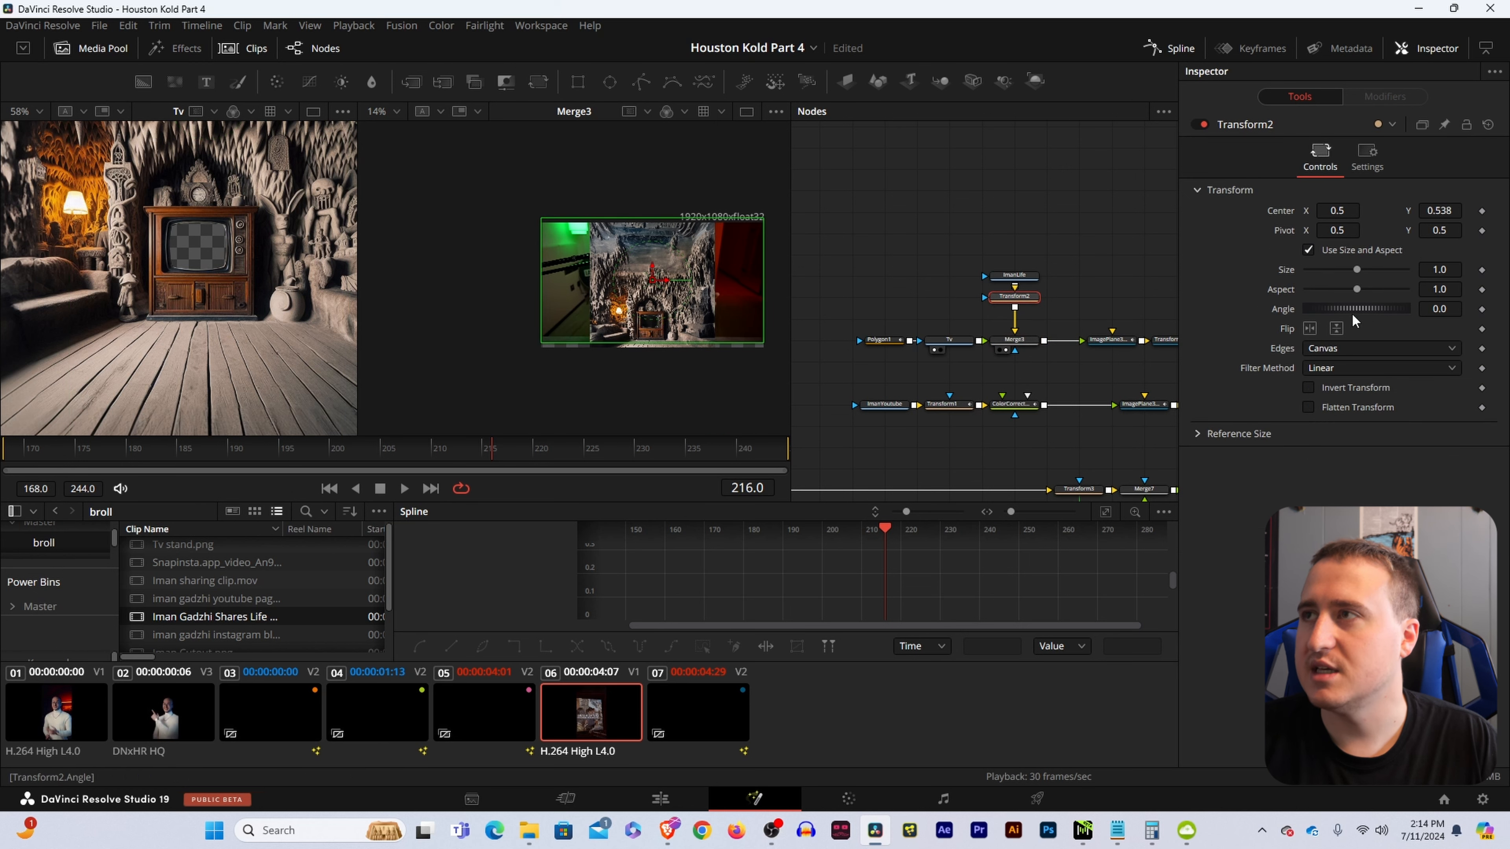
drag(1444, 270, 1331, 291)
scroll(649, 290, up, 3)
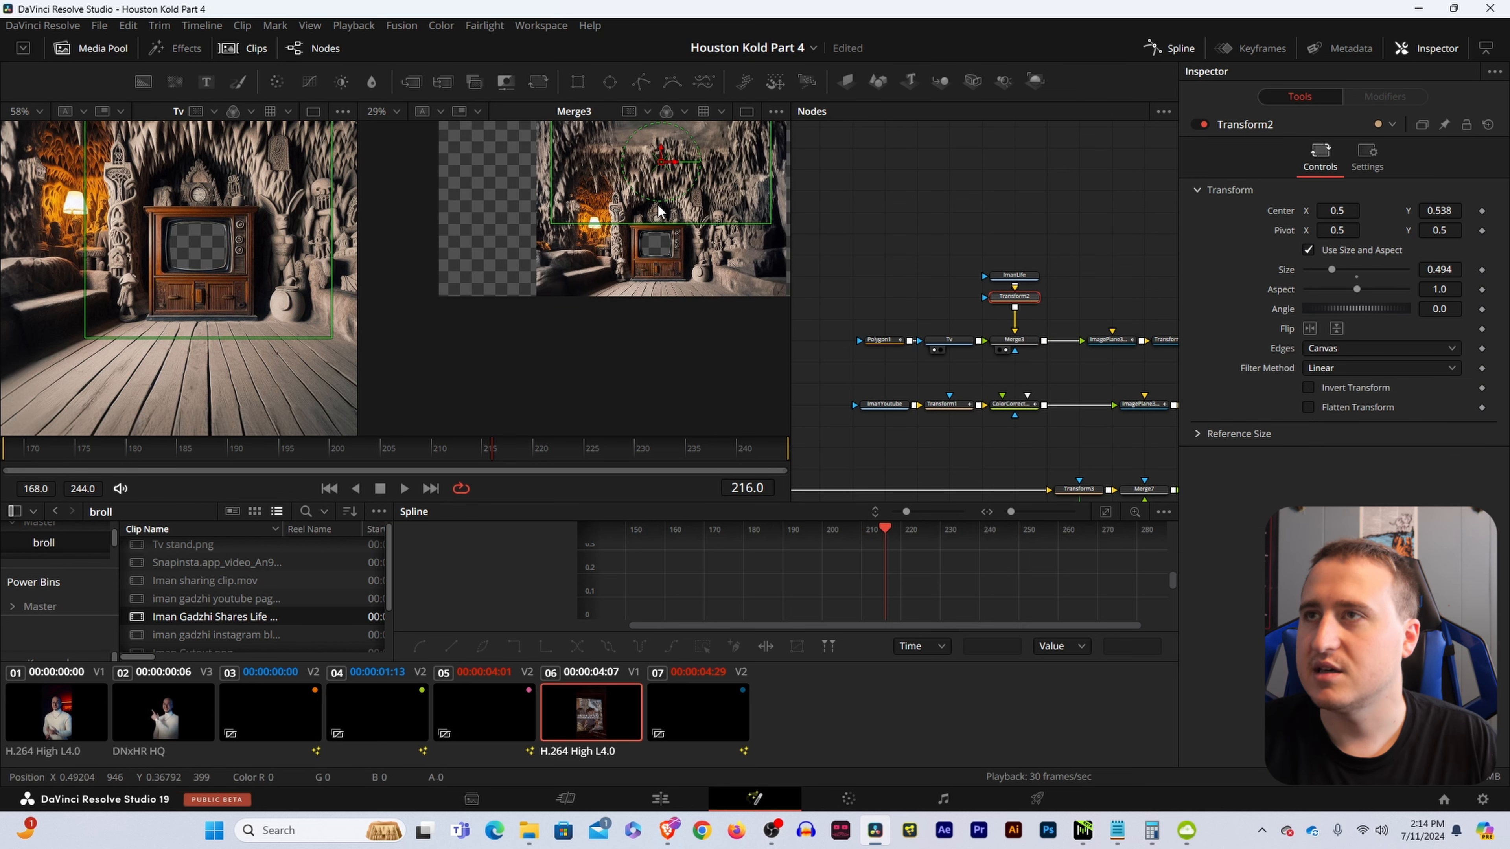
drag(1441, 210, 1396, 271)
drag(1359, 210, 1357, 209)
drag(1454, 211, 1454, 205)
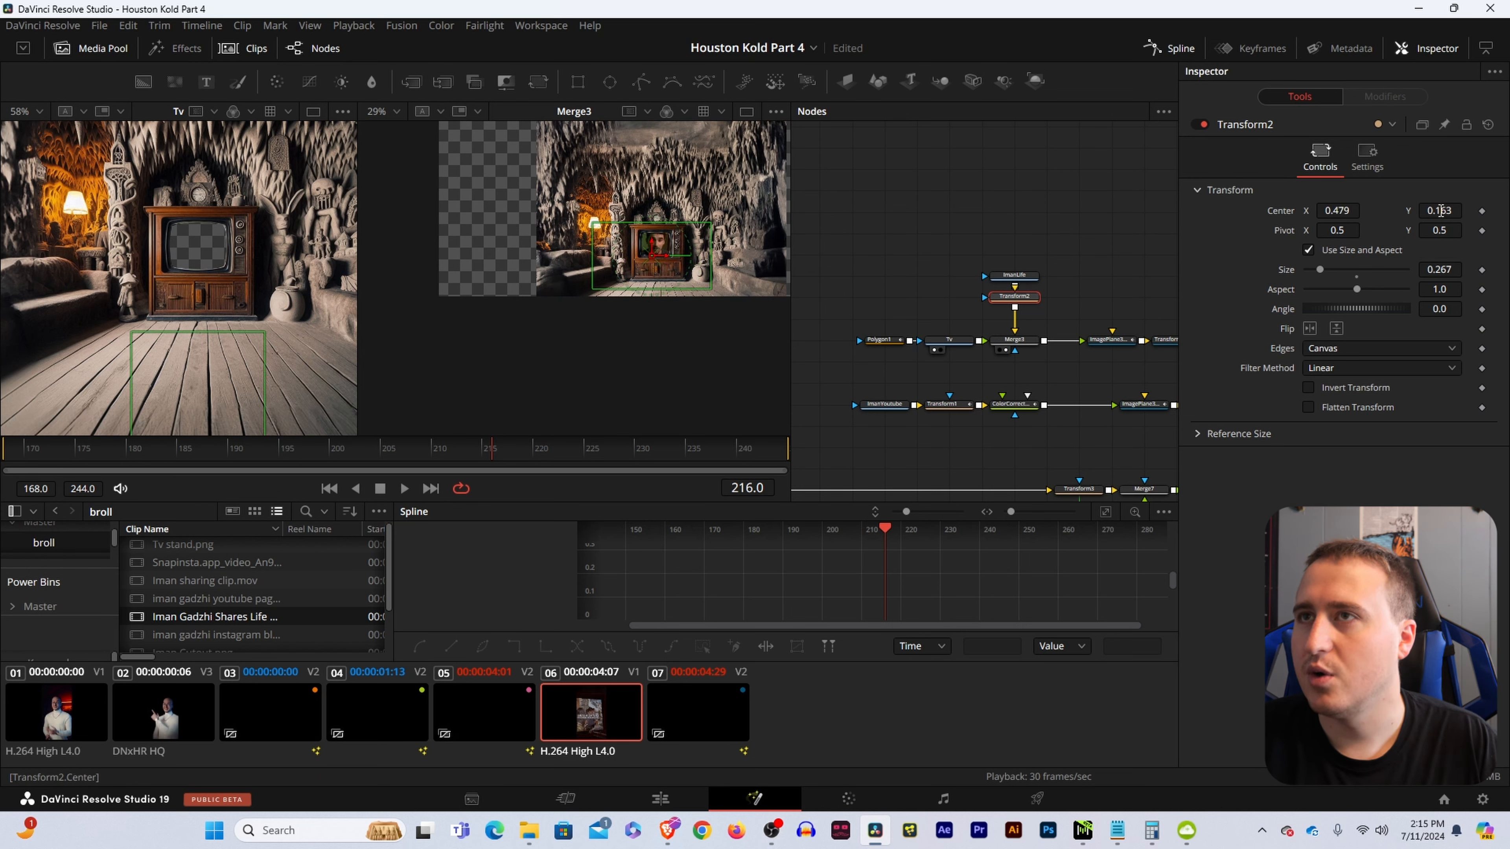
- Refine the clip's fit in the television screen with size 0.168 and Center X 0.483, Y 0.179
scroll(642, 255, up, 4)
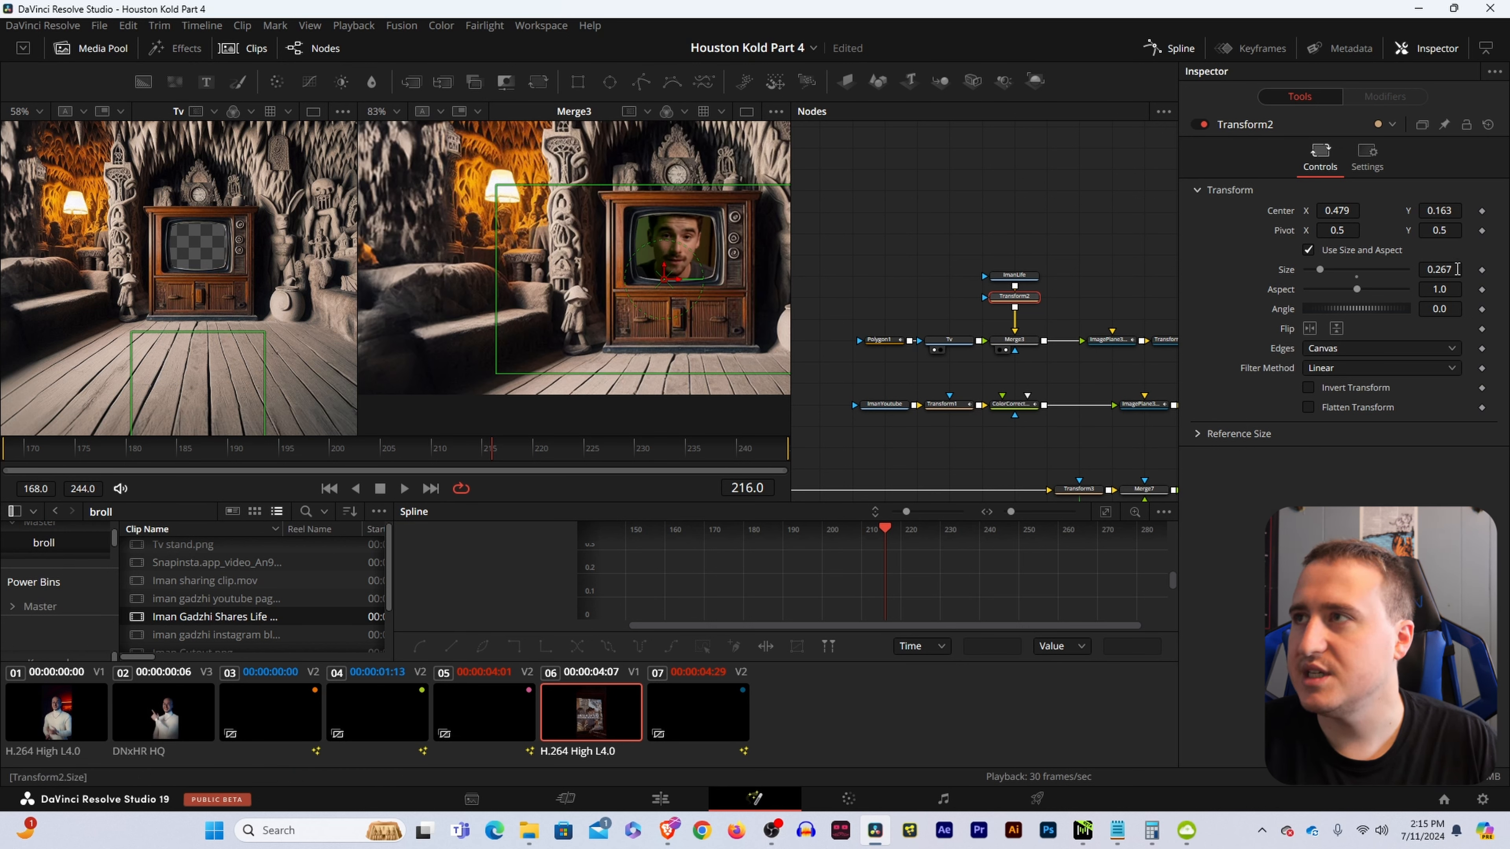
drag(1441, 269, 1417, 269)
drag(1440, 210, 1440, 206)
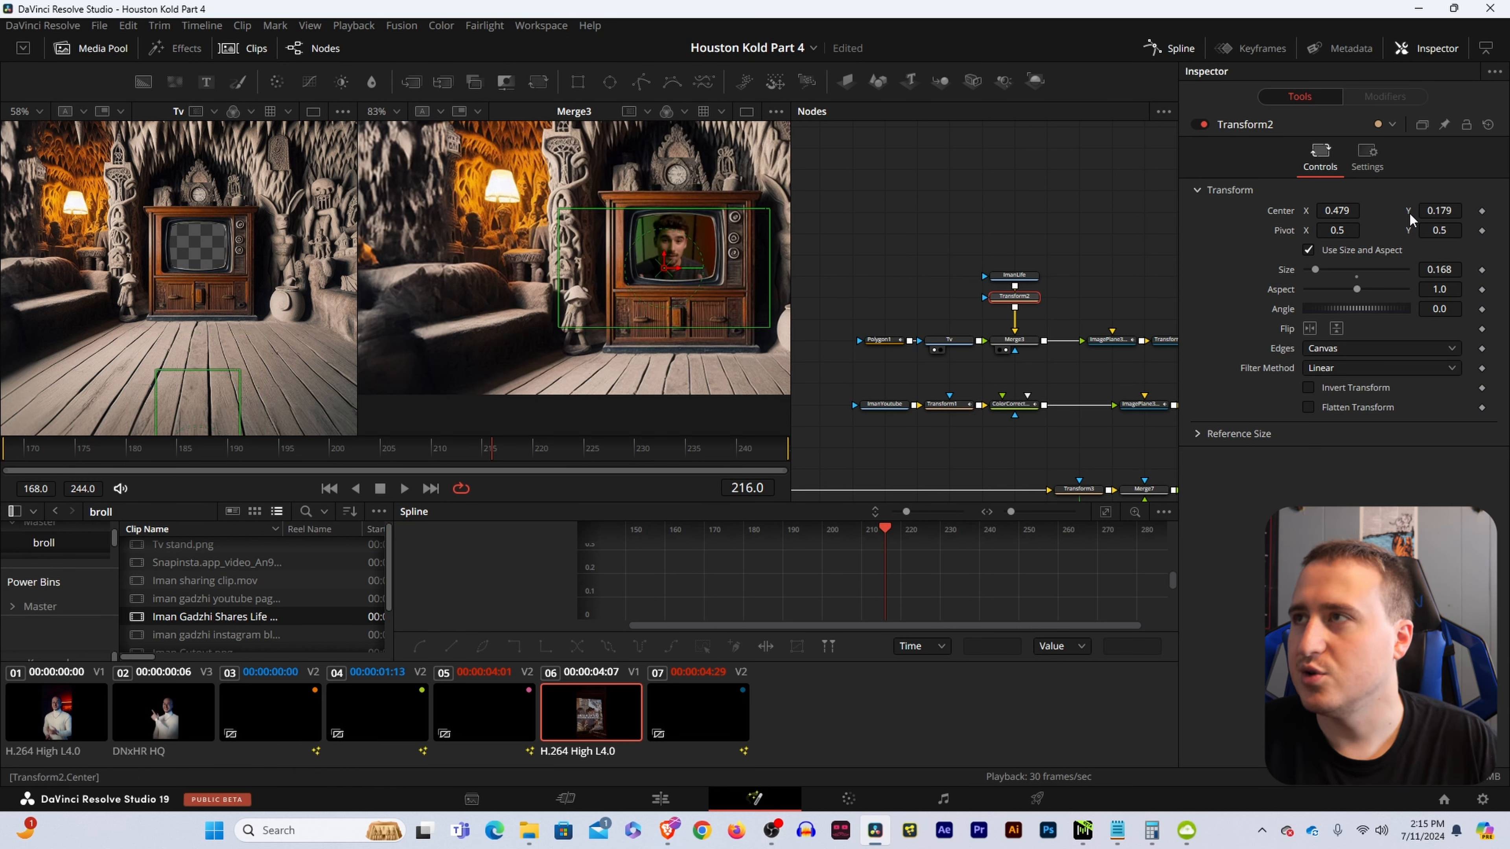
drag(1331, 210, 1335, 210)
click(879, 249)
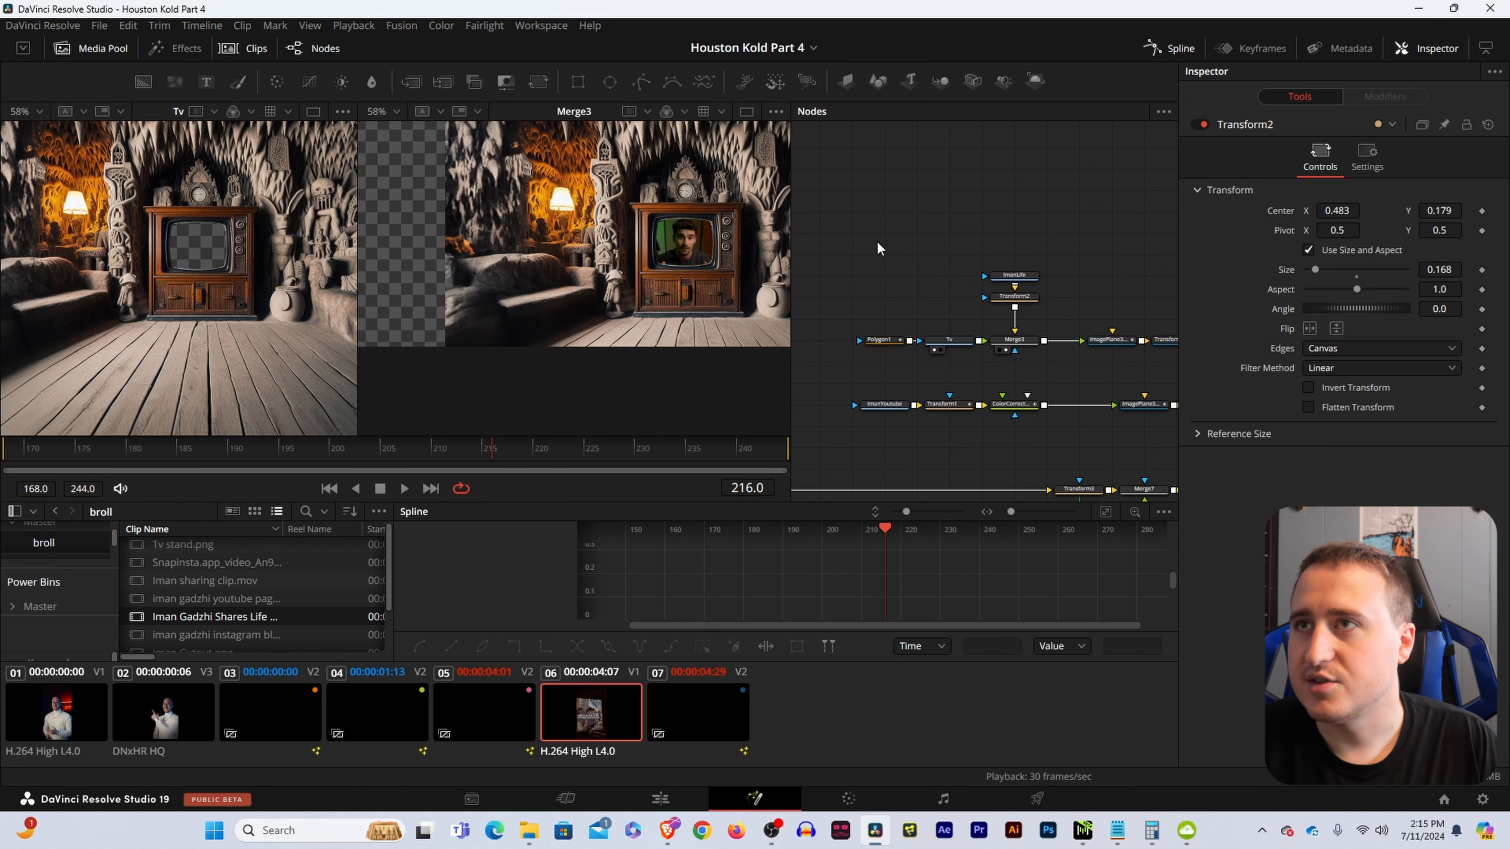
- Show the Merge2 output in the second viewer and examine the full composite at frame 244
drag(497, 460, 220, 450)
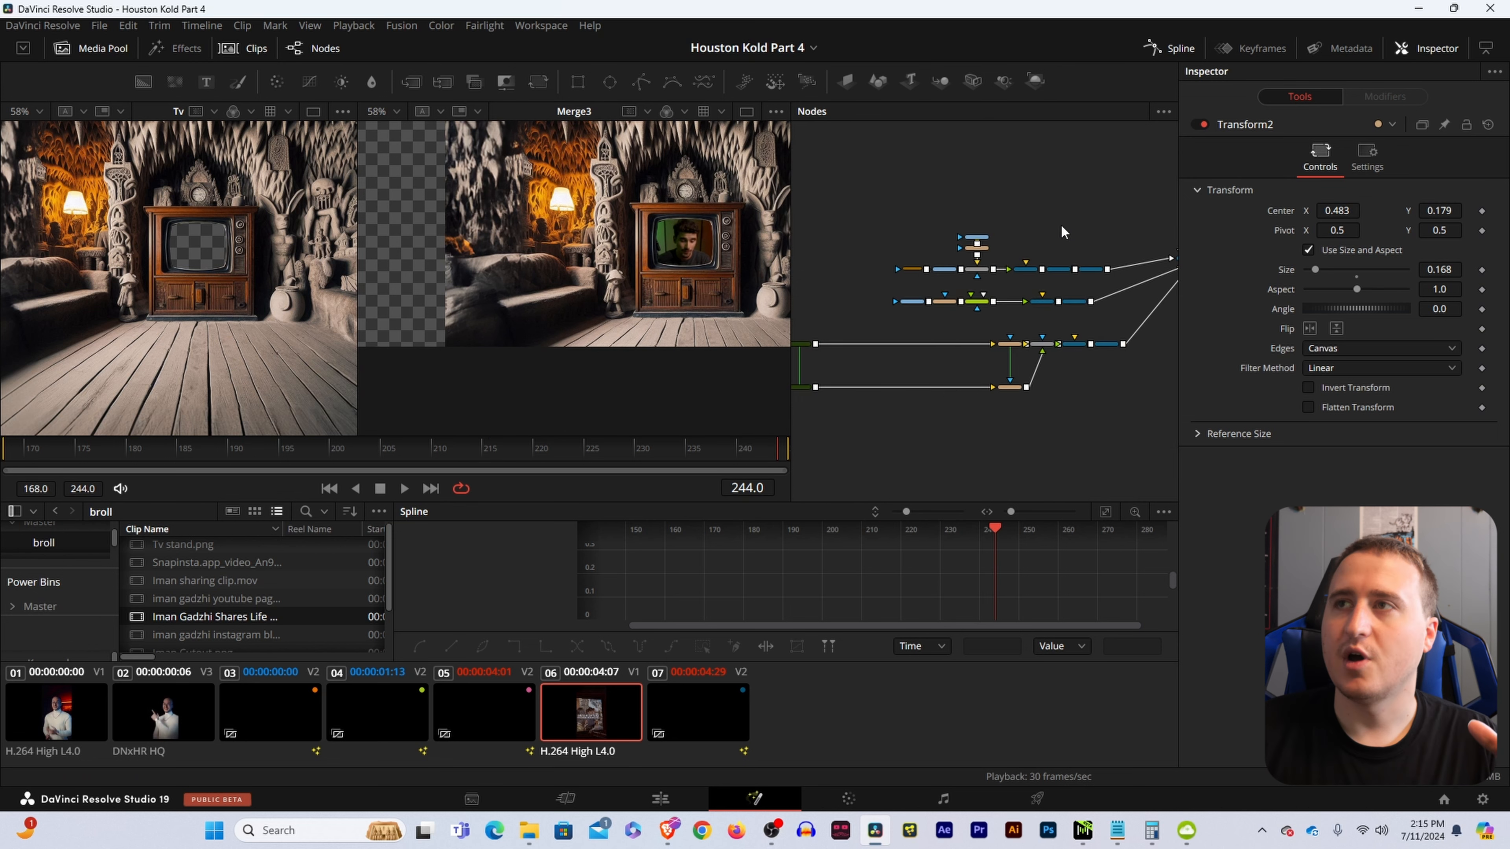
drag(1061, 226, 889, 256)
scroll(1044, 302, up, 3)
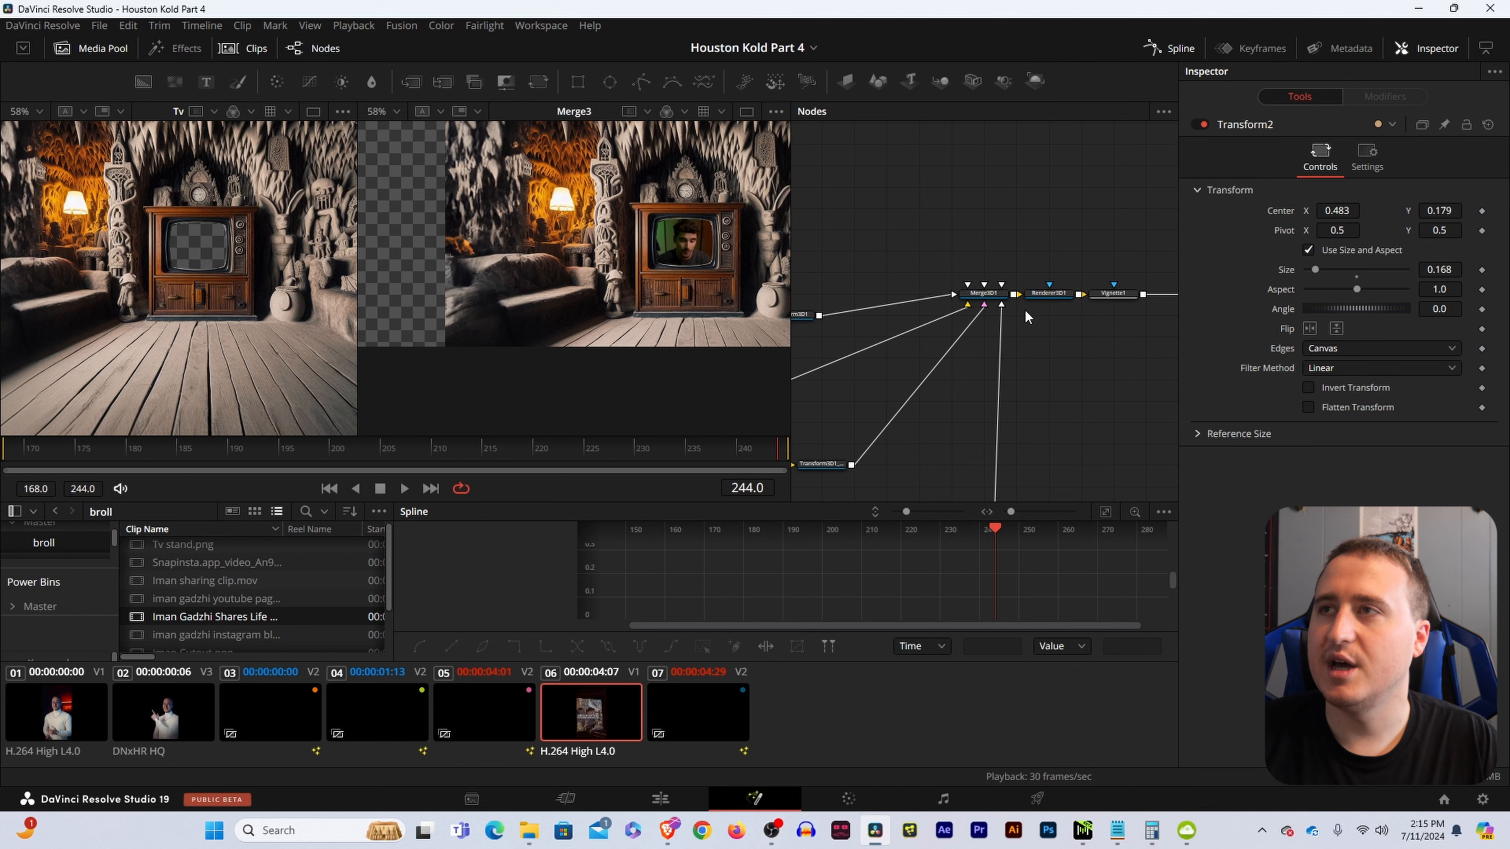
drag(1077, 326, 892, 335)
click(1062, 304)
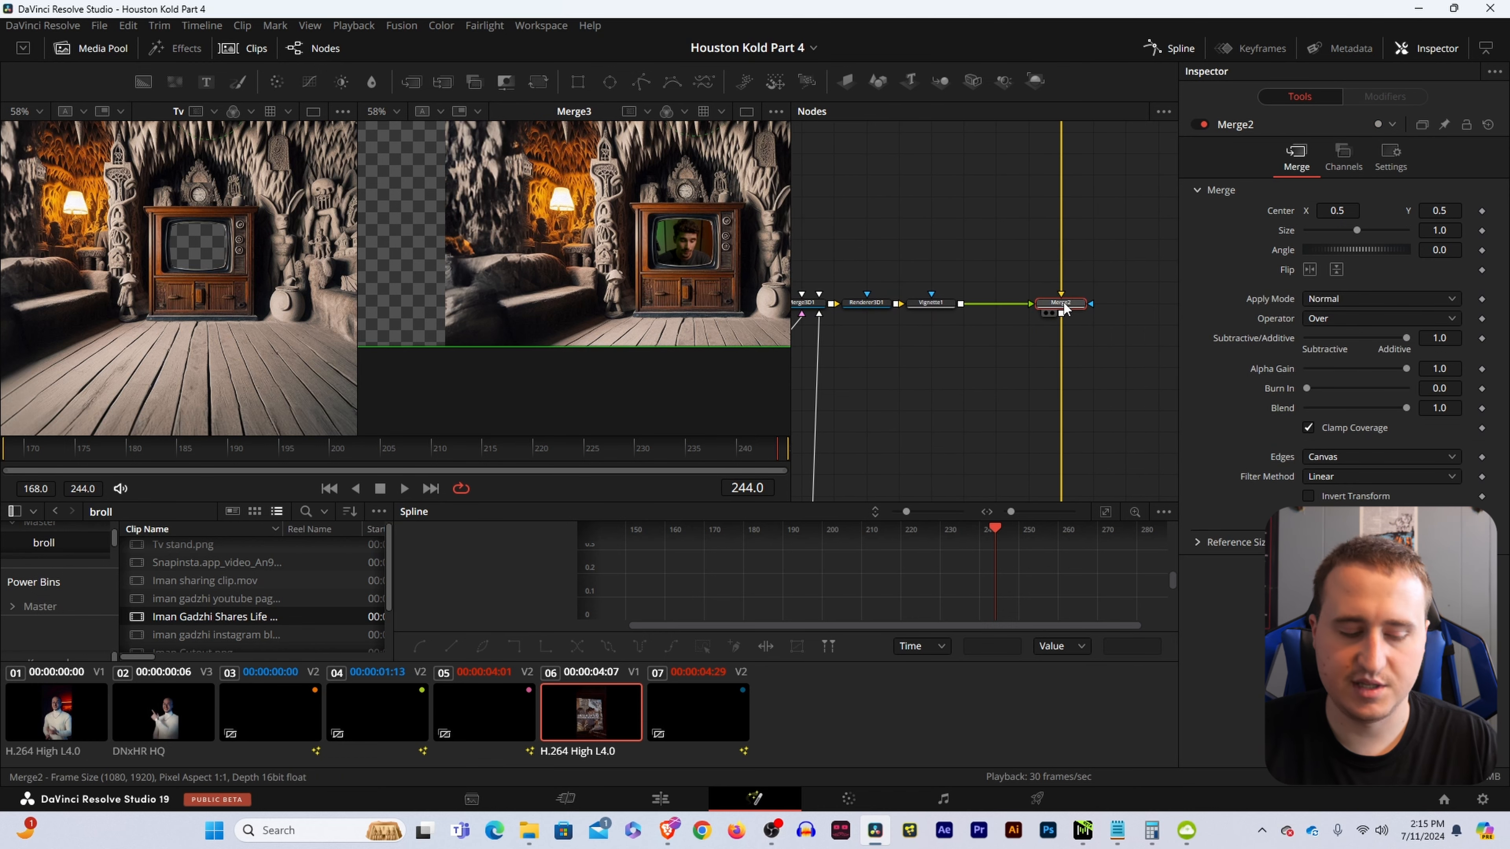
key(2)
scroll(877, 226, left, 2)
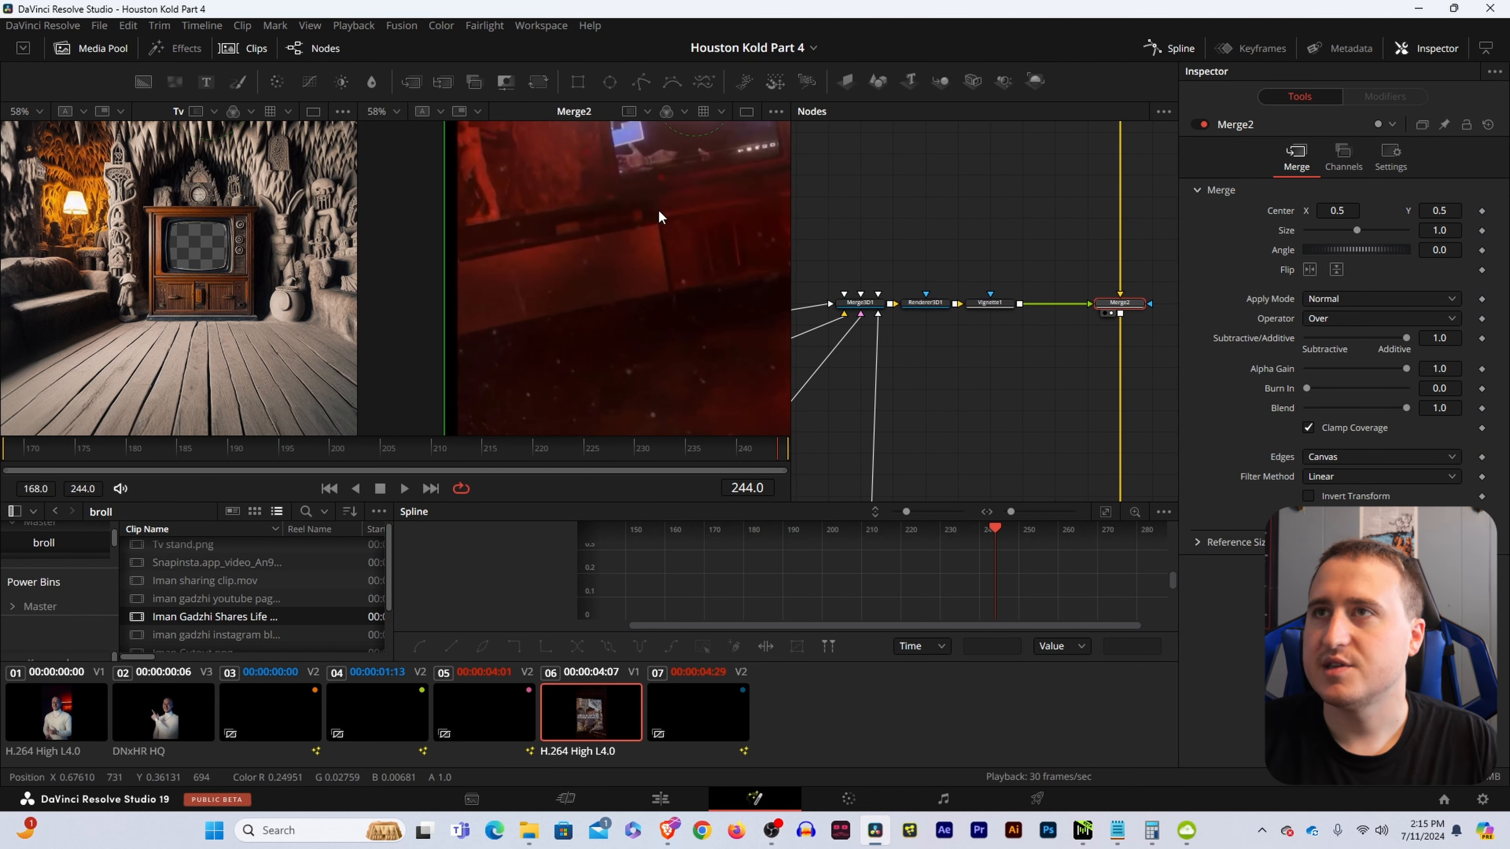
scroll(655, 205, down, 5)
drag(571, 411, 565, 423)
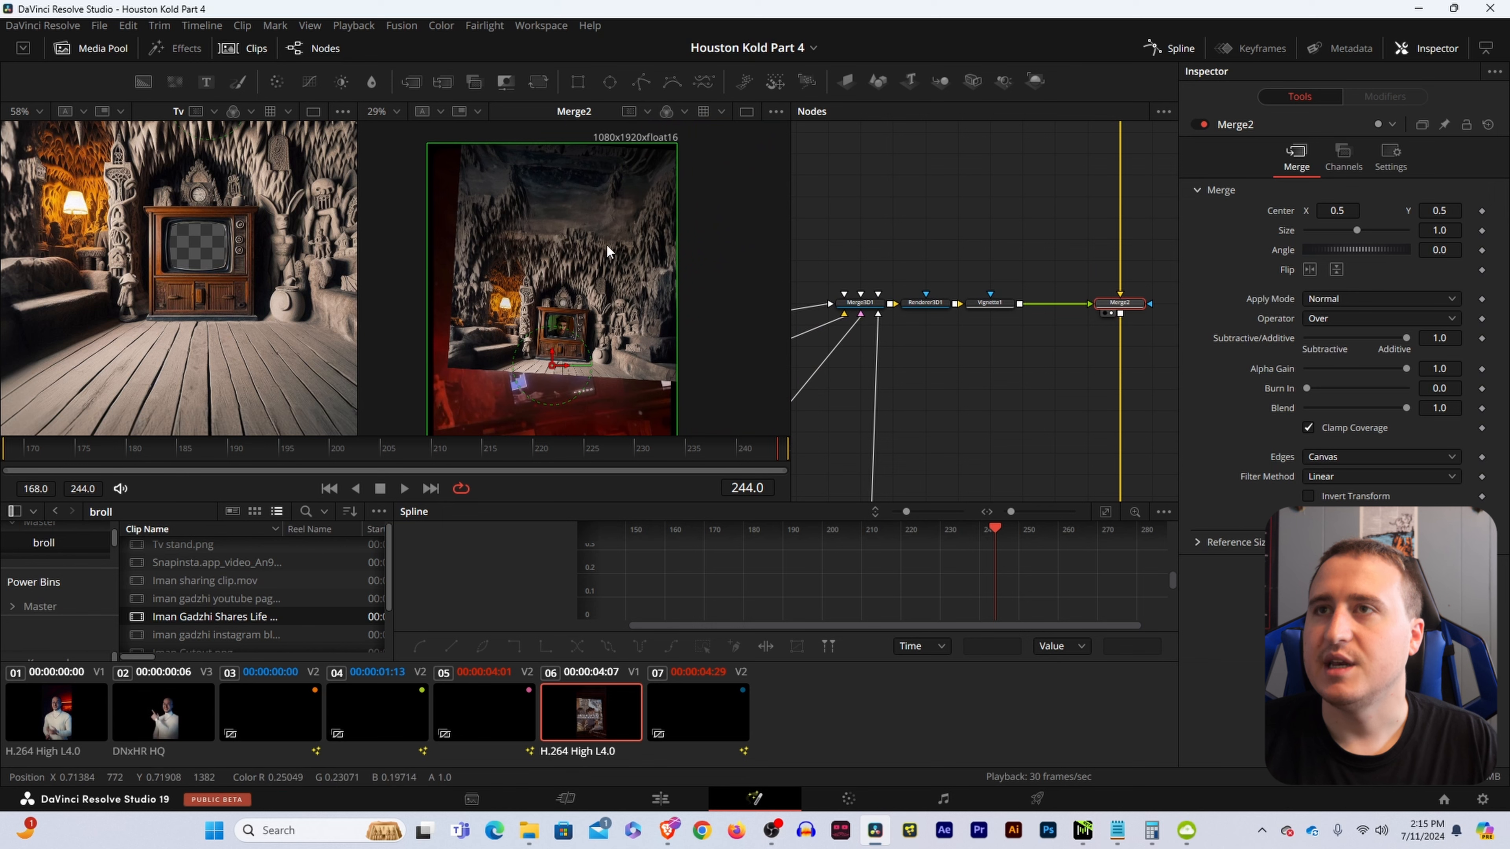
drag(558, 245, 589, 115)
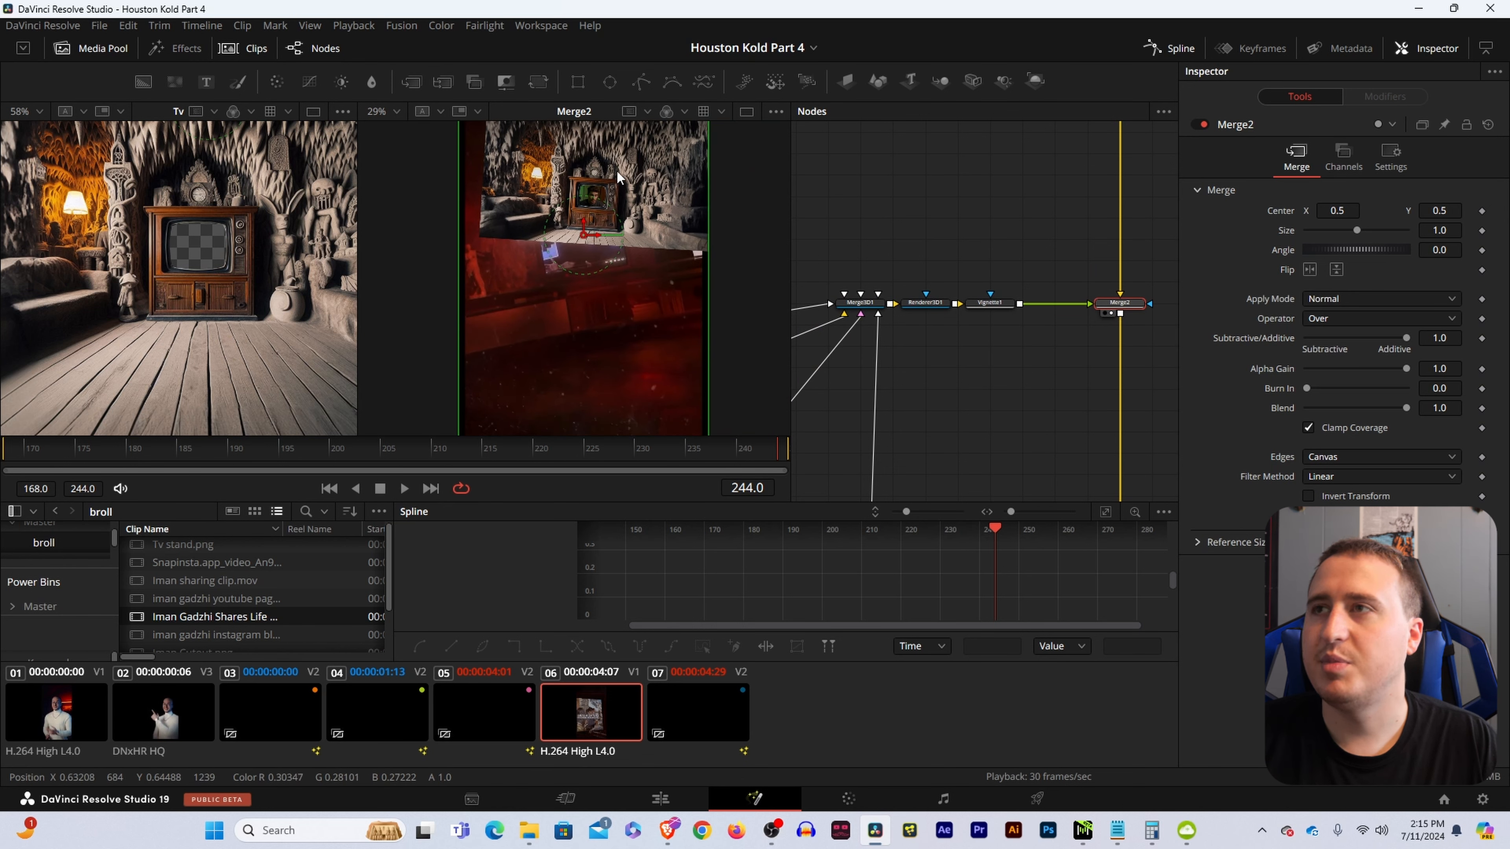
drag(876, 257, 1047, 250)
scroll(591, 205, down, 4)
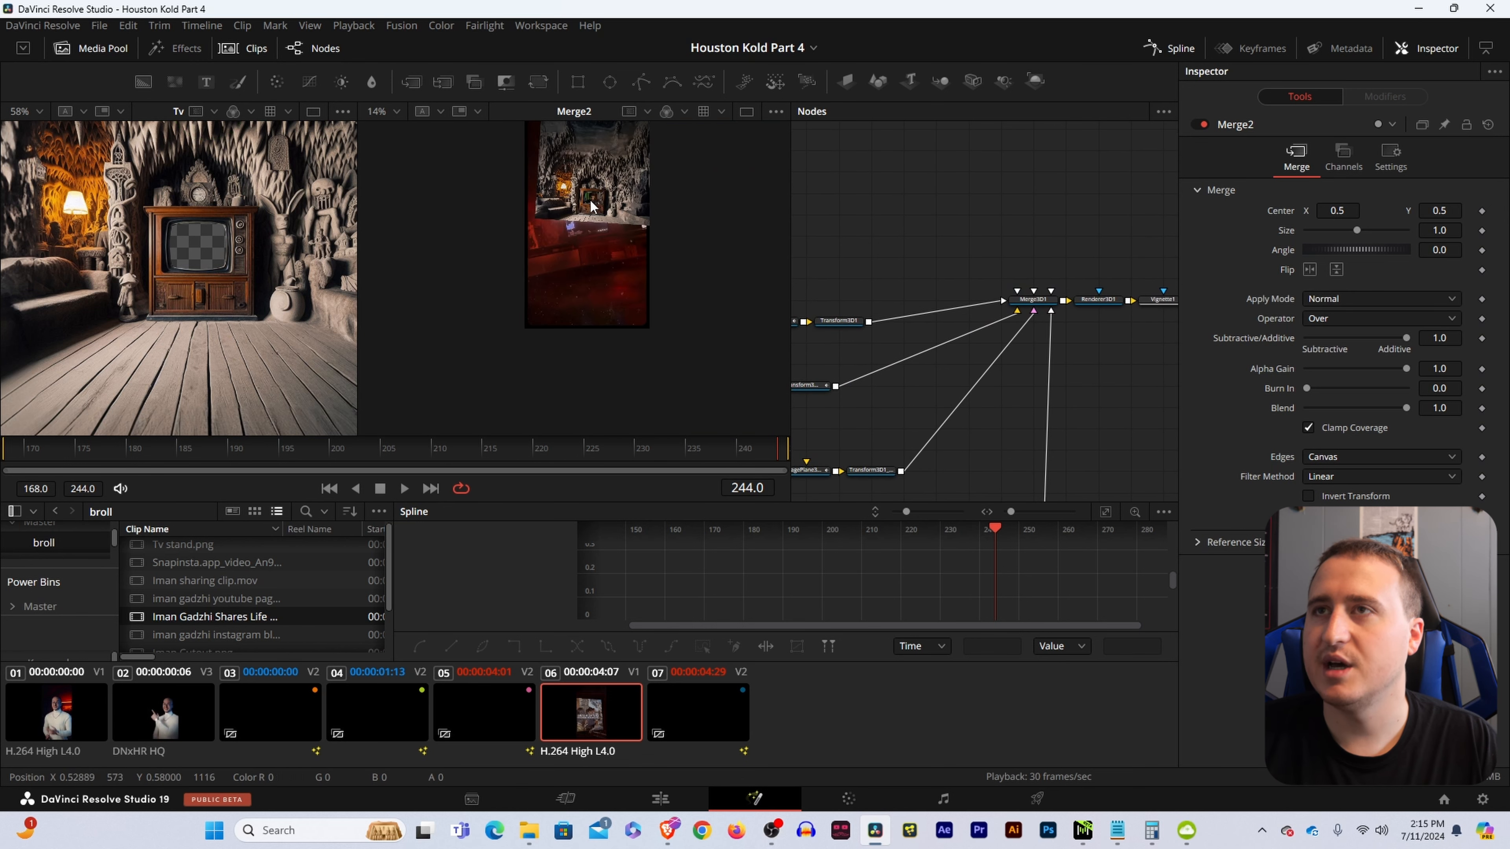
drag(594, 173, 530, 220)
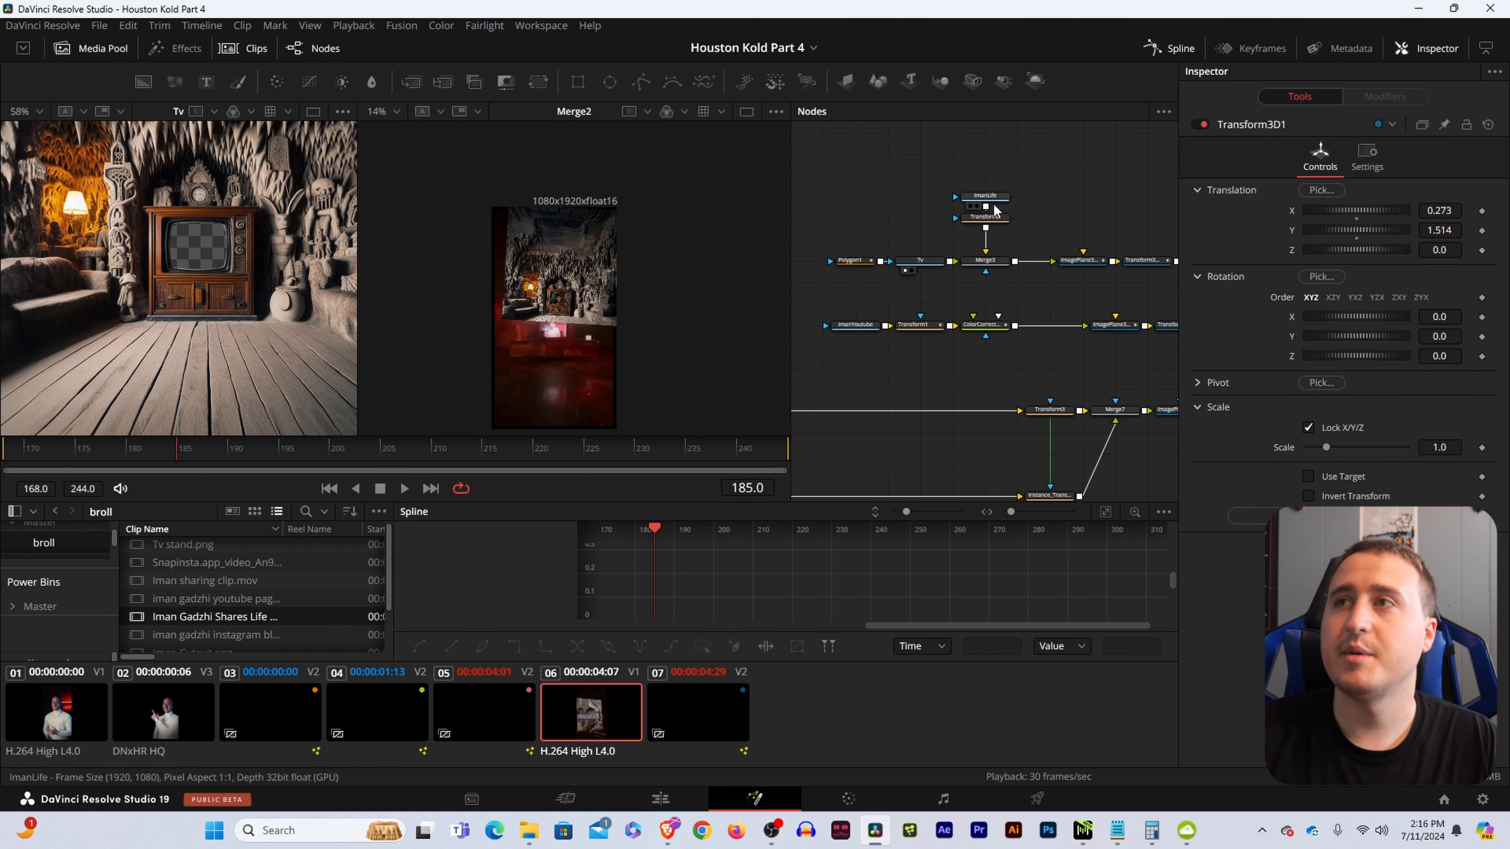
- Disconnect ImanLife and its Transform from the Tv merge, replacing them with a Background node set to Alpha 0
drag(961, 164, 1013, 252)
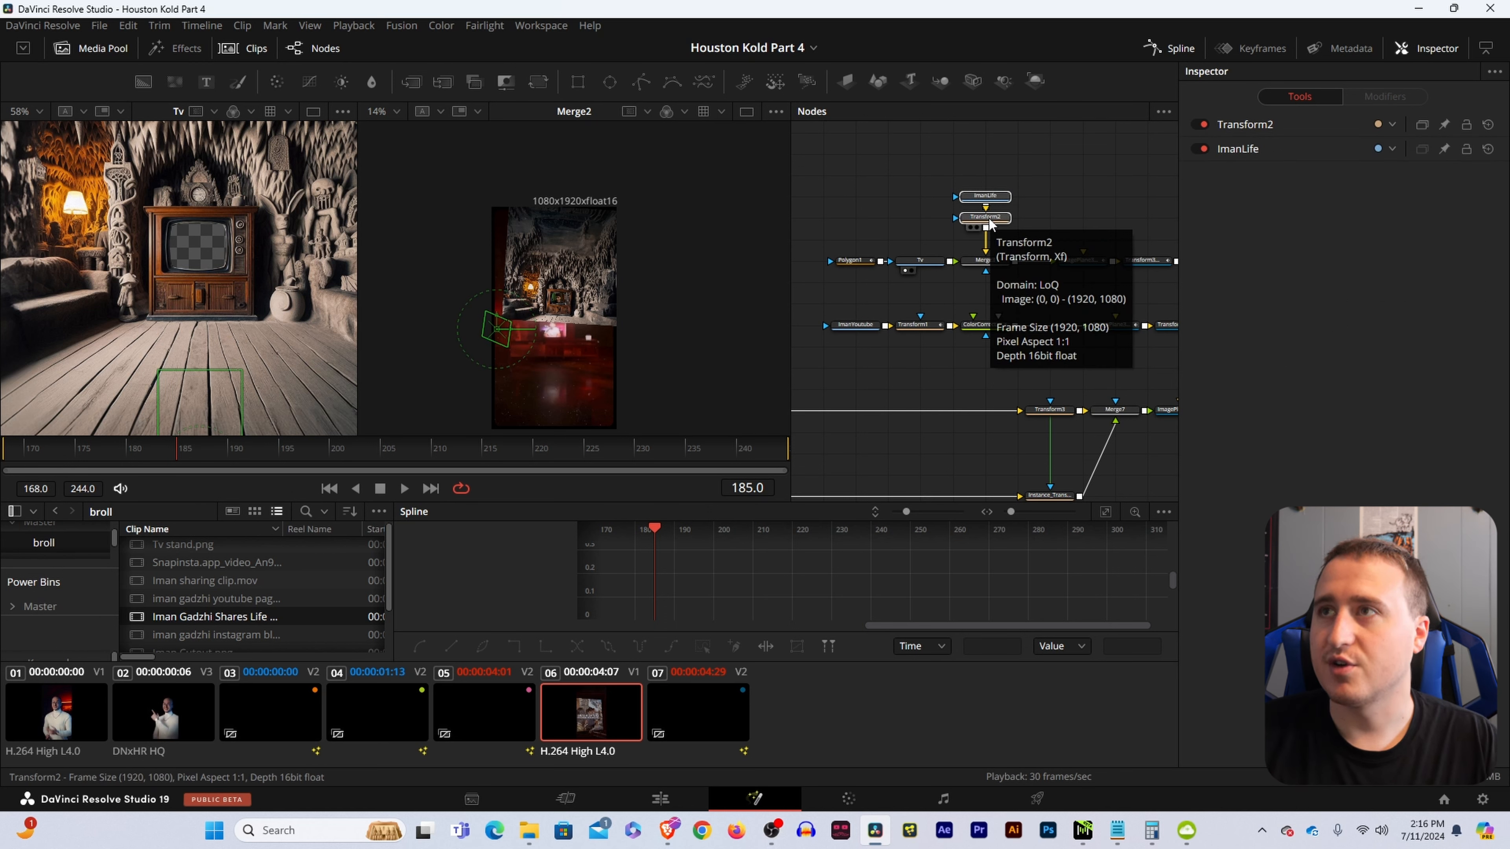
drag(989, 223, 1053, 202)
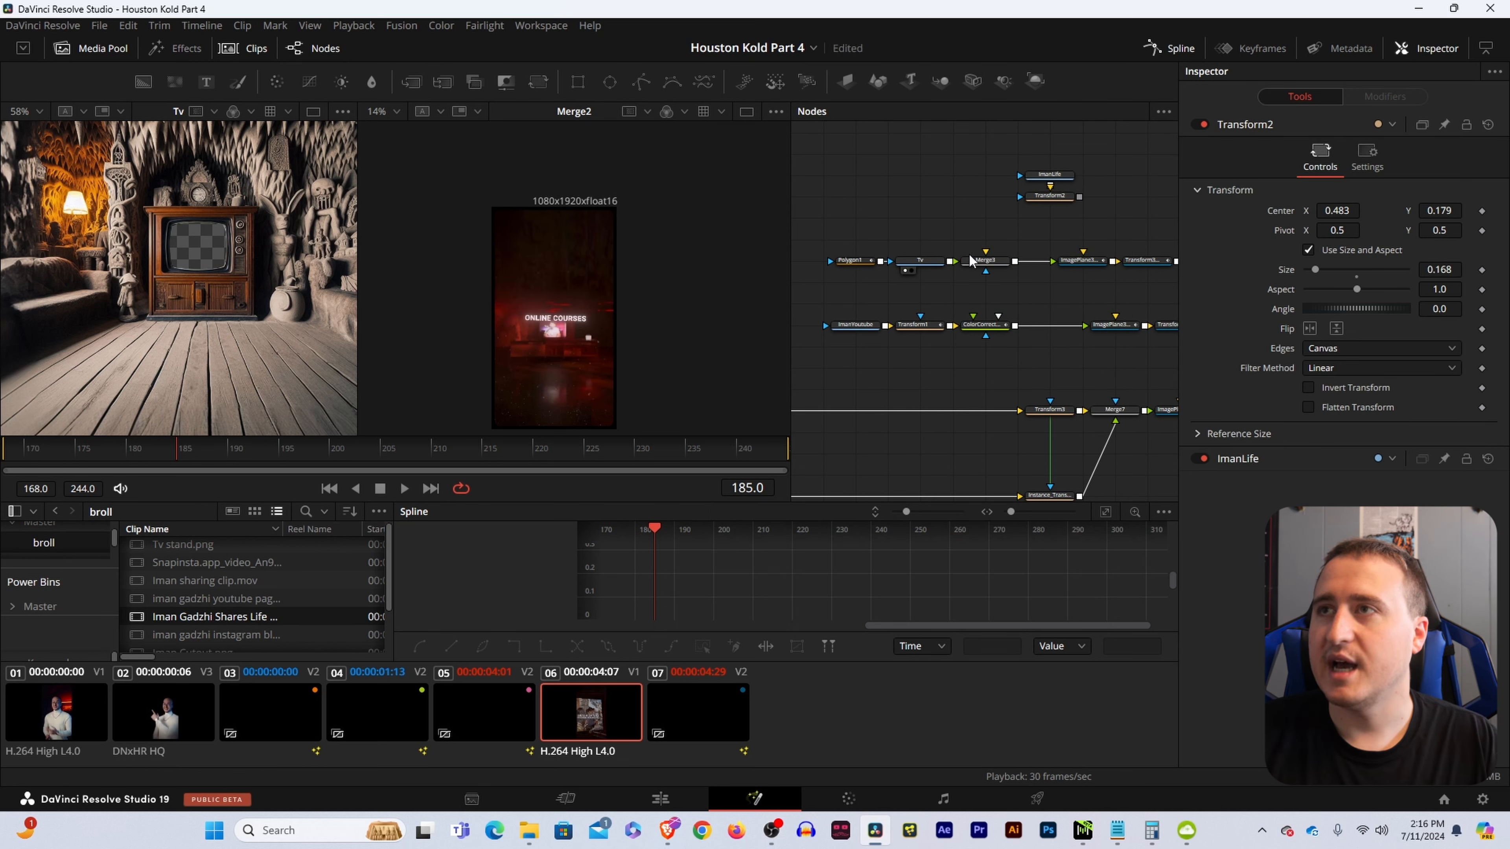
drag(143, 81, 985, 255)
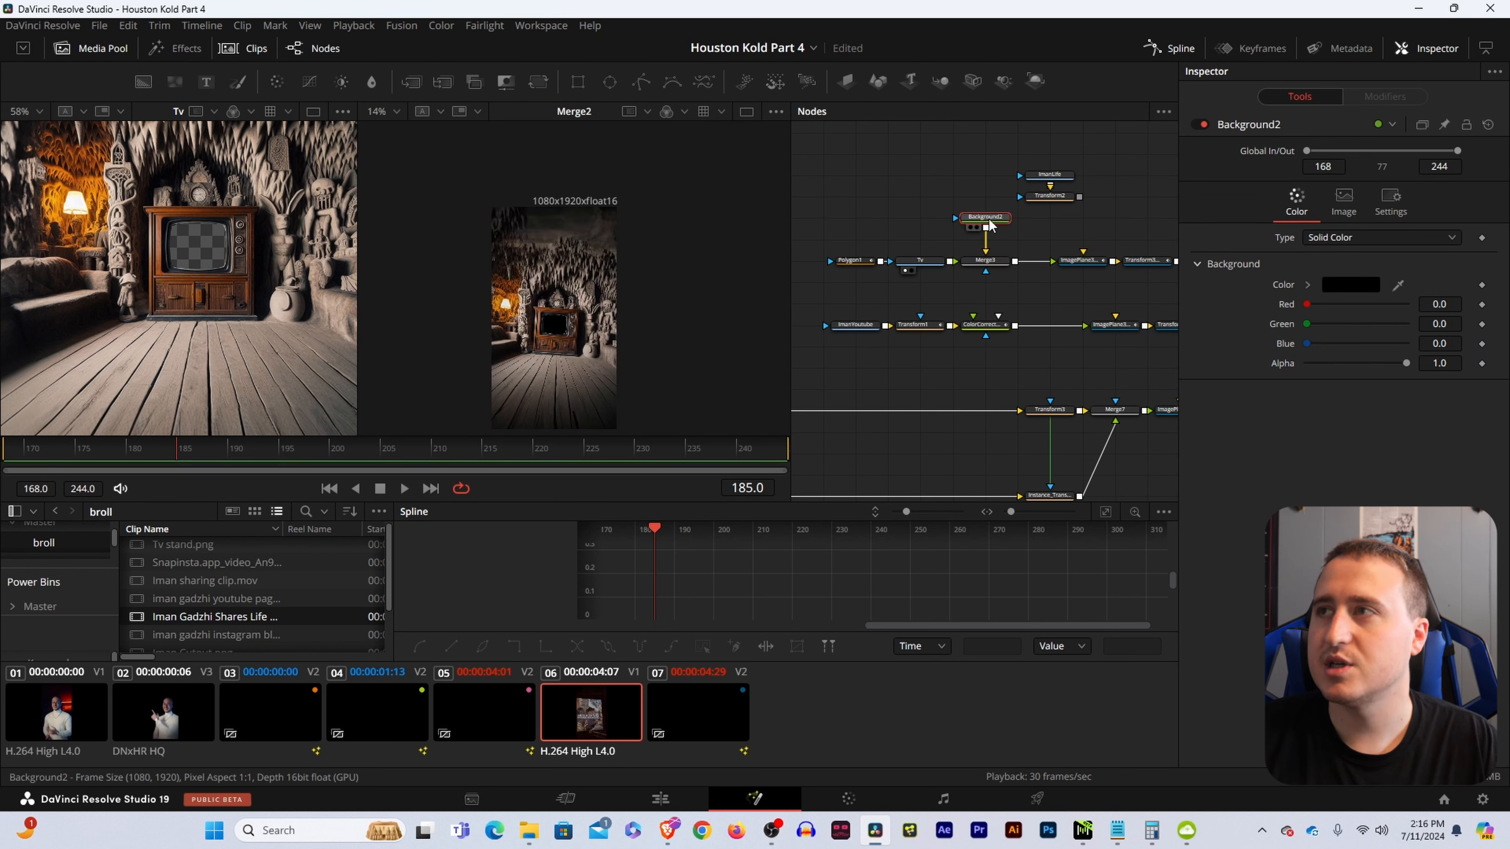
drag(1406, 363, 1305, 363)
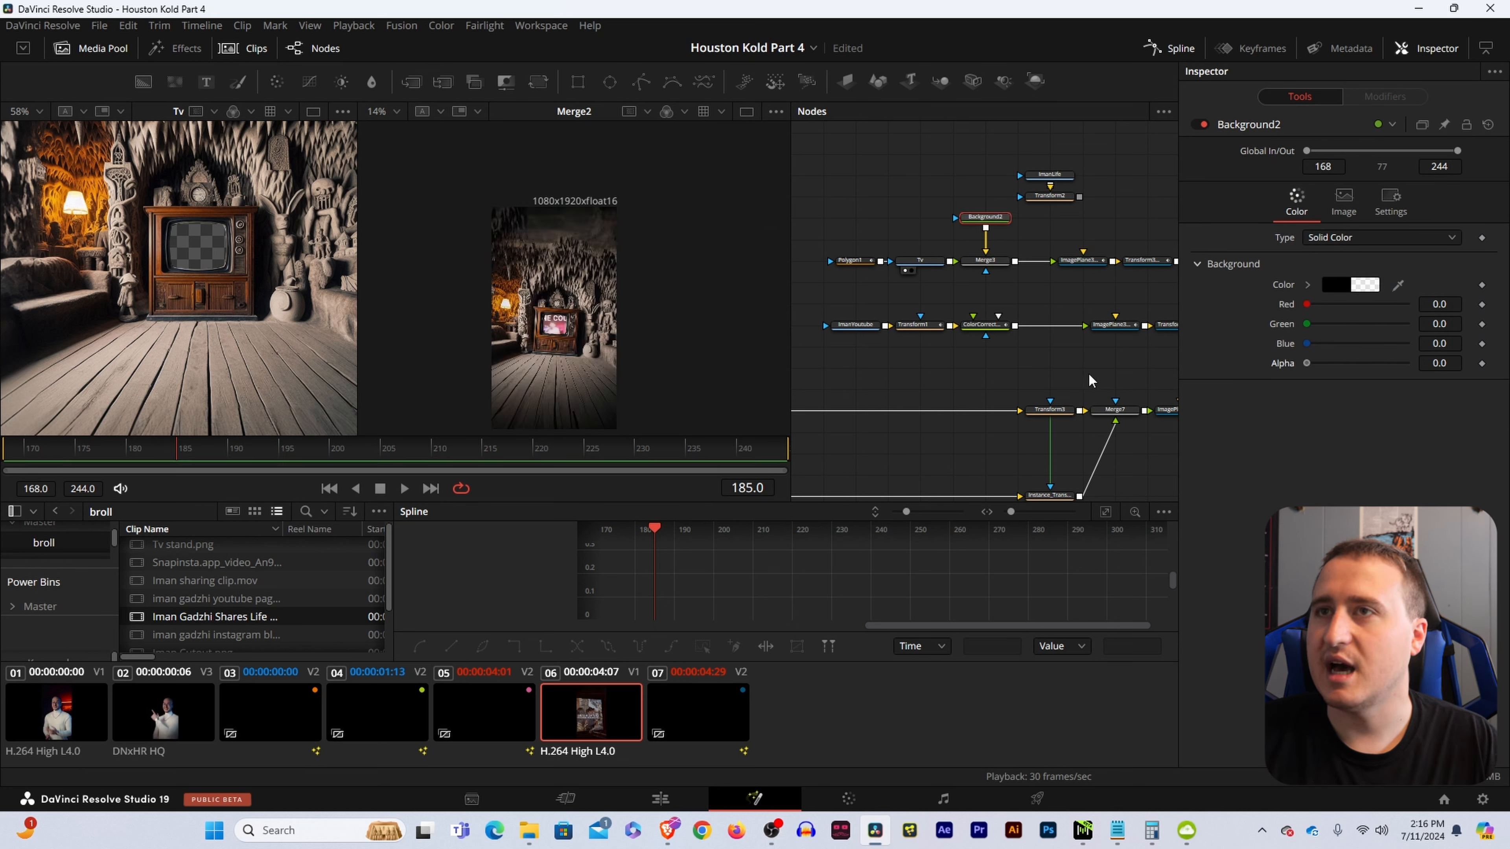
- Examine the Merge2 composite and trace its node chain between the final merge and the Tv branch
click(943, 370)
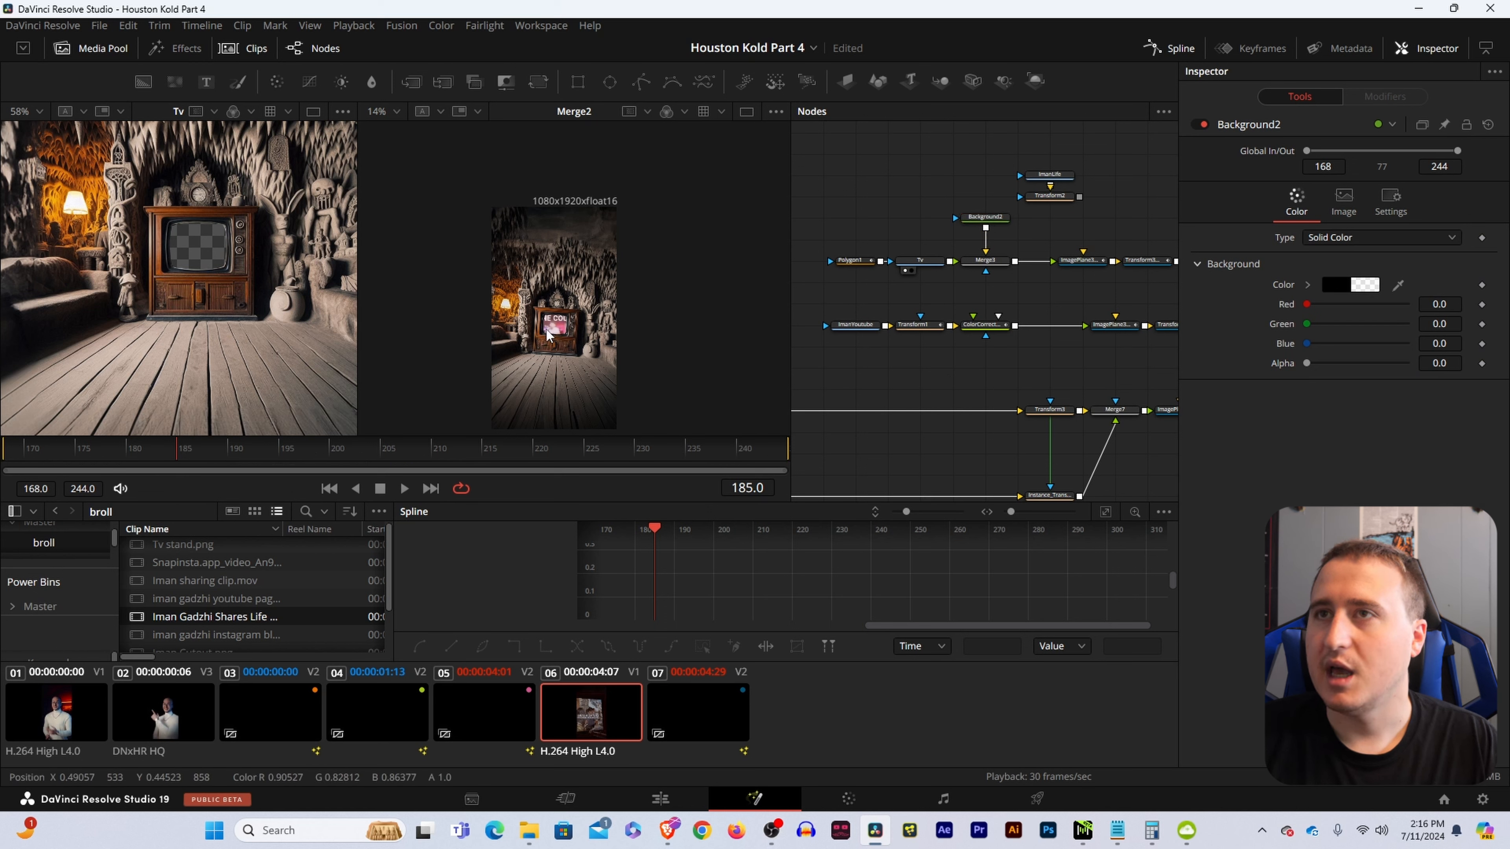
drag(1127, 309, 702, 291)
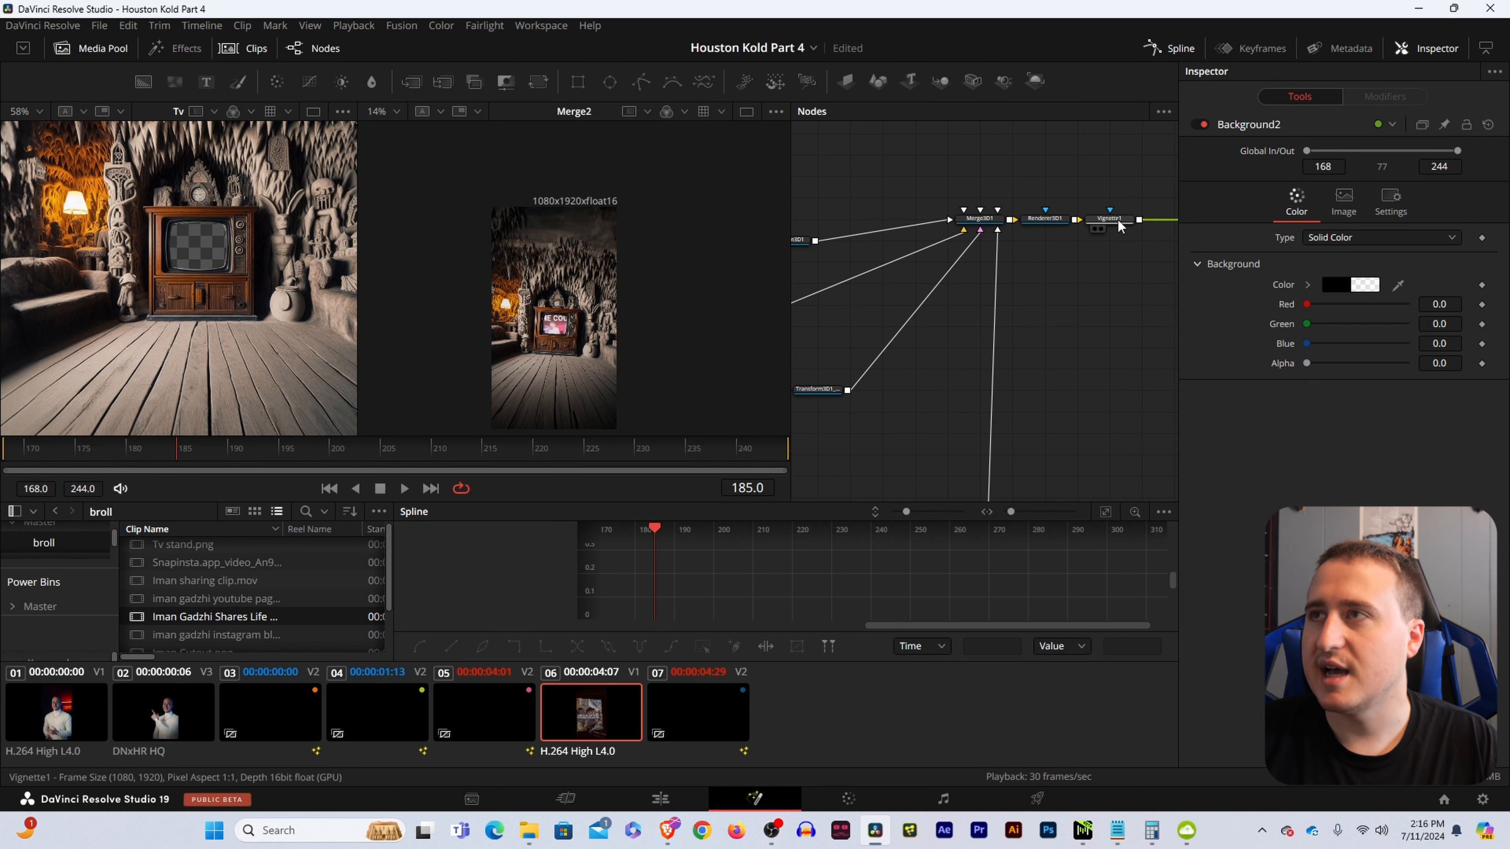
drag(1131, 246, 941, 292)
scroll(565, 330, up, 2)
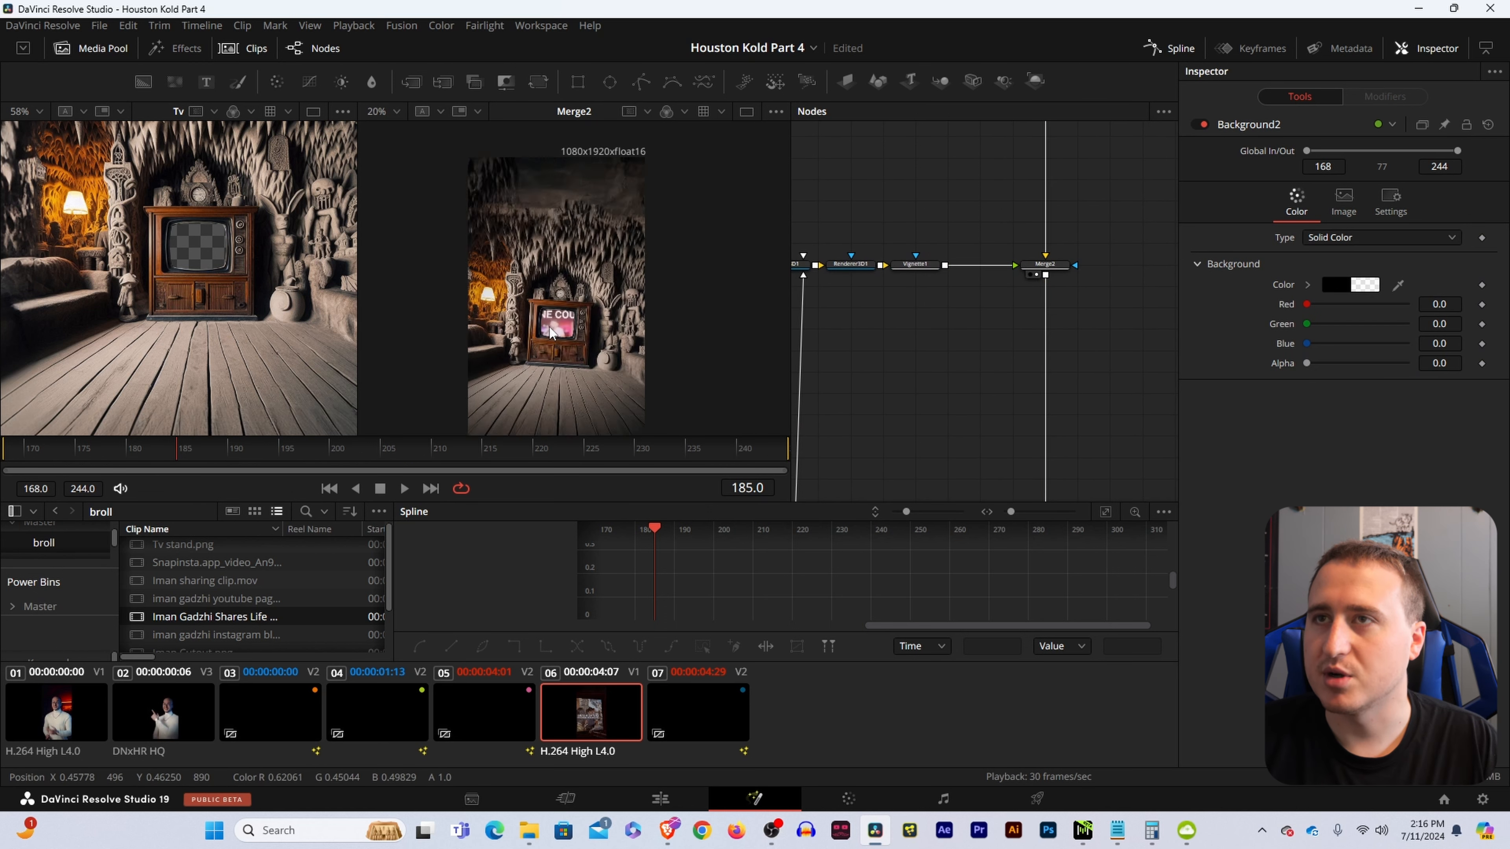
scroll(566, 331, down, 3)
drag(859, 290, 1061, 333)
drag(925, 325, 1083, 333)
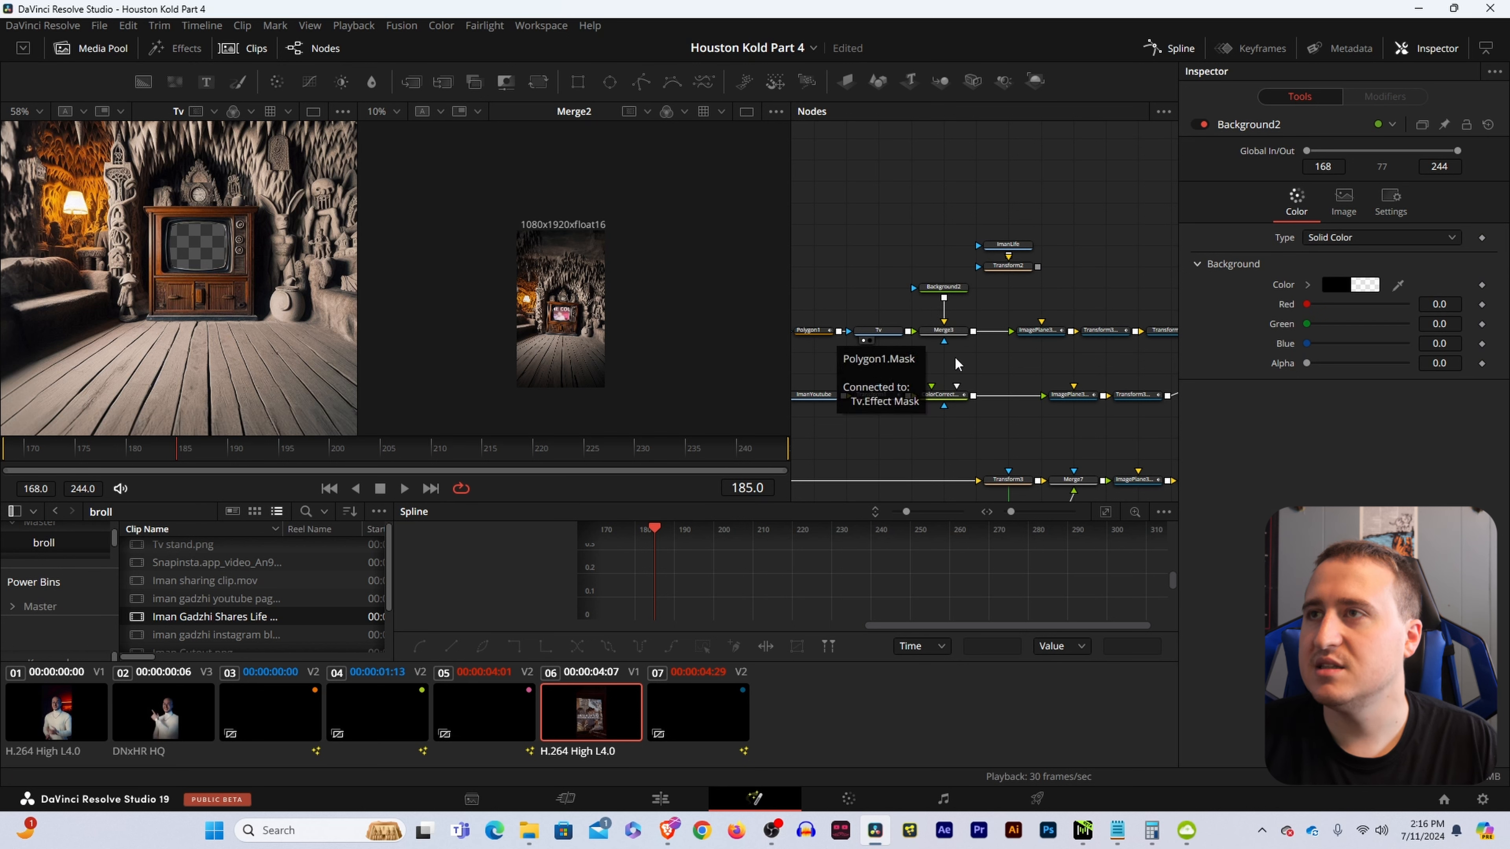
scroll(967, 337, down, 3)
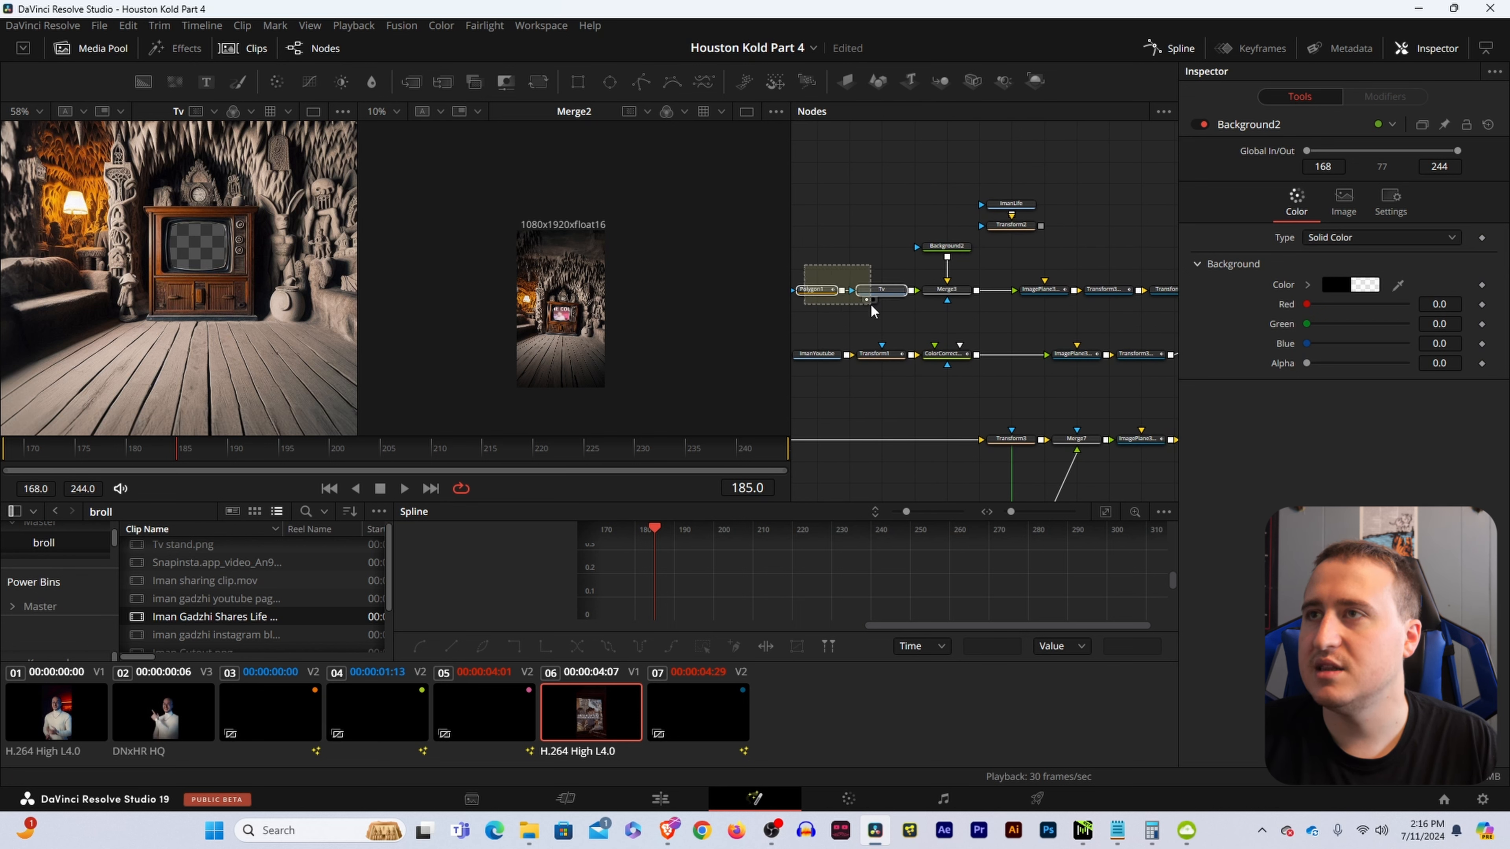
- Detach Tv and its Polygon1 mask from Merge3, then rewire Merge3 with Background2 as background and ImanLife's Transform2 as foreground
drag(871, 305, 916, 290)
drag(1039, 232, 959, 295)
drag(956, 289, 802, 294)
click(861, 290)
click(852, 246)
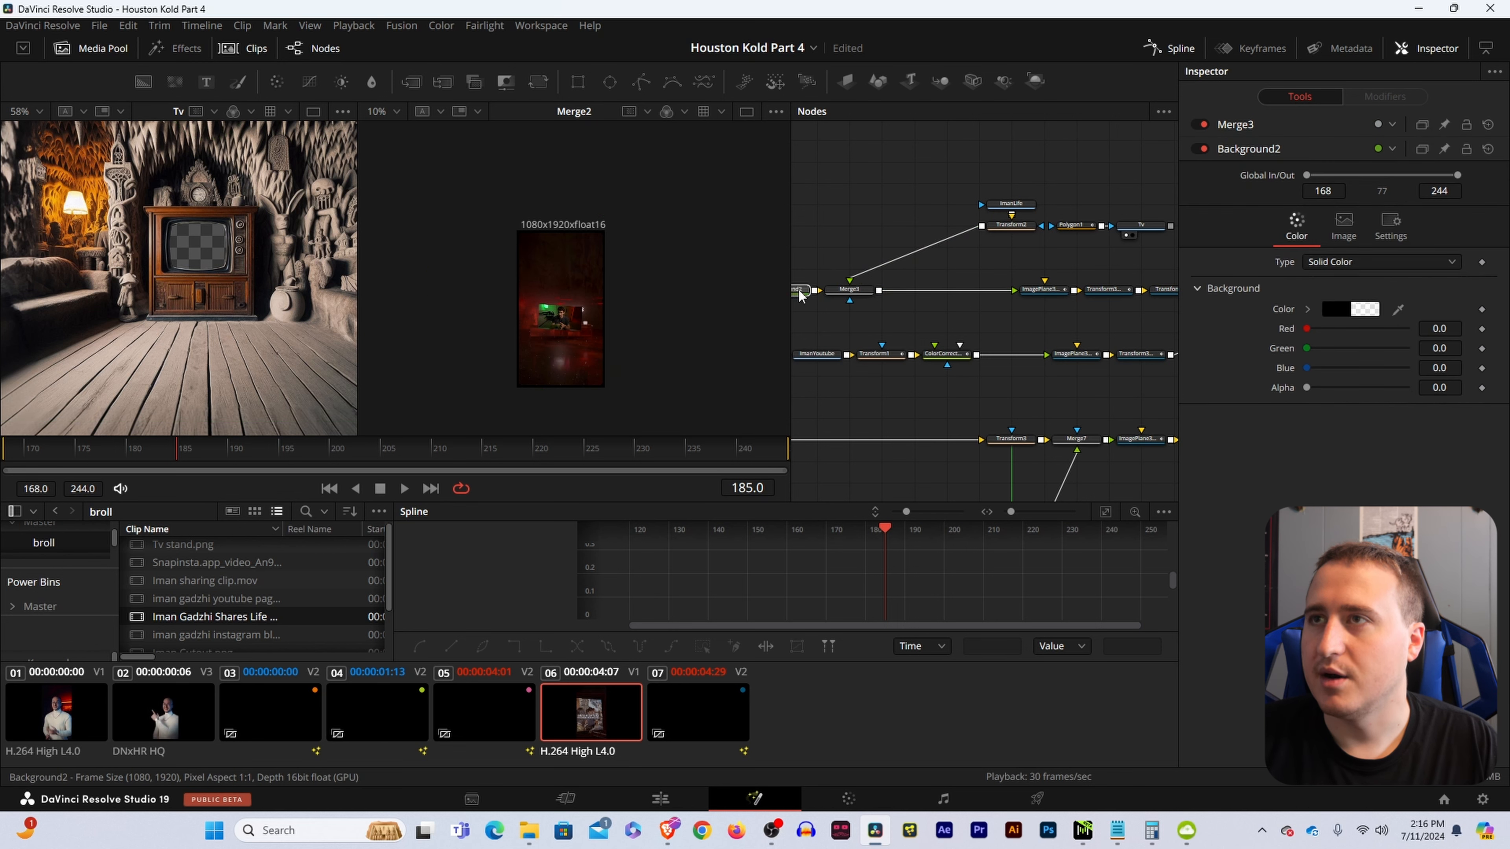
- Arrange the ImanLife and Tv branches and merge the masked Tv image over the Merge3 output, checking the television in the composite
drag(969, 178, 858, 259)
drag(1043, 192, 906, 269)
click(981, 232)
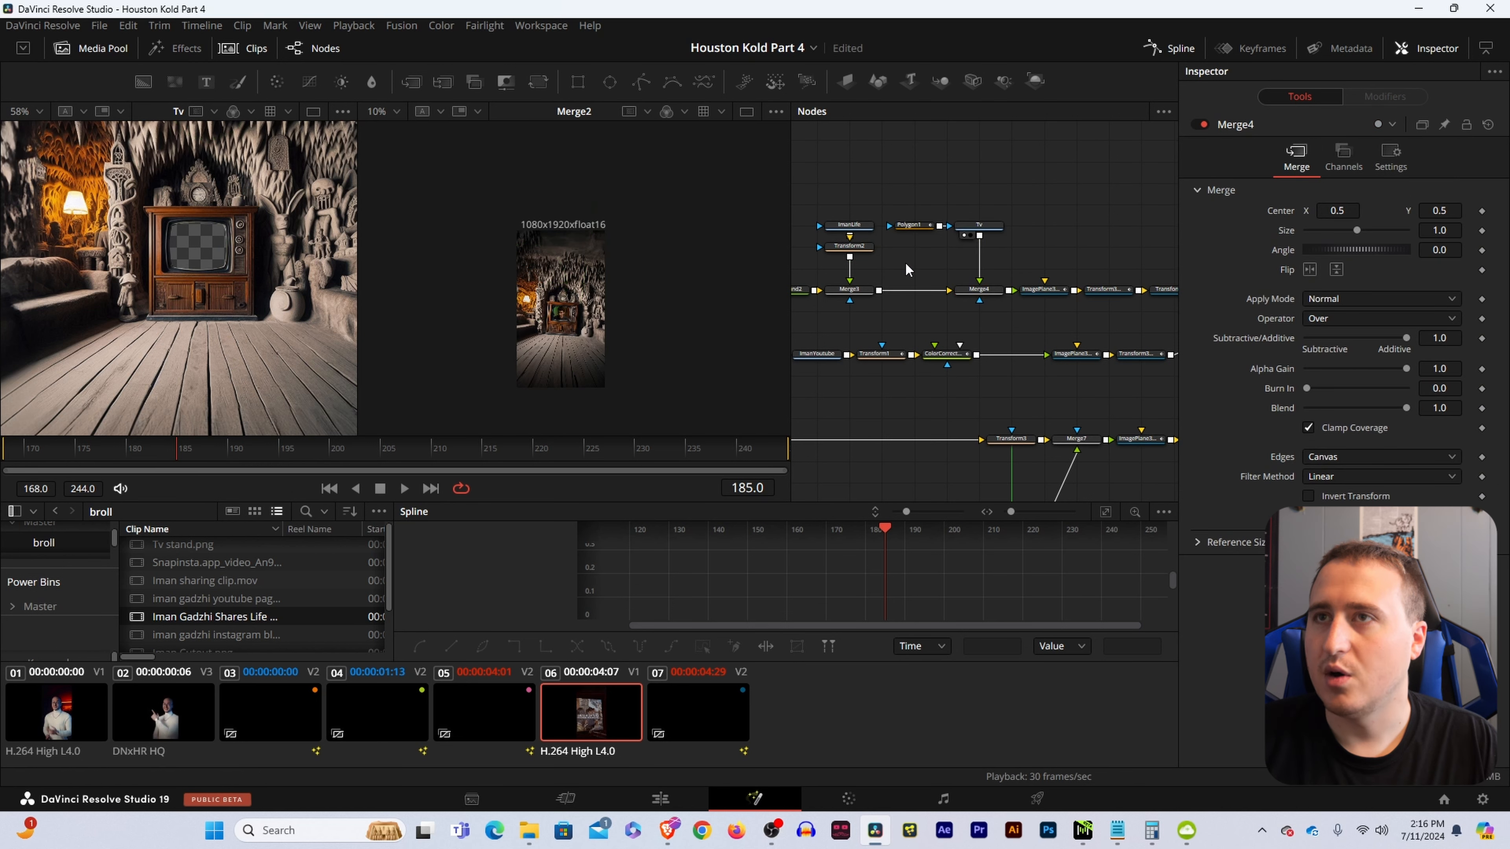
scroll(569, 319, up, 3)
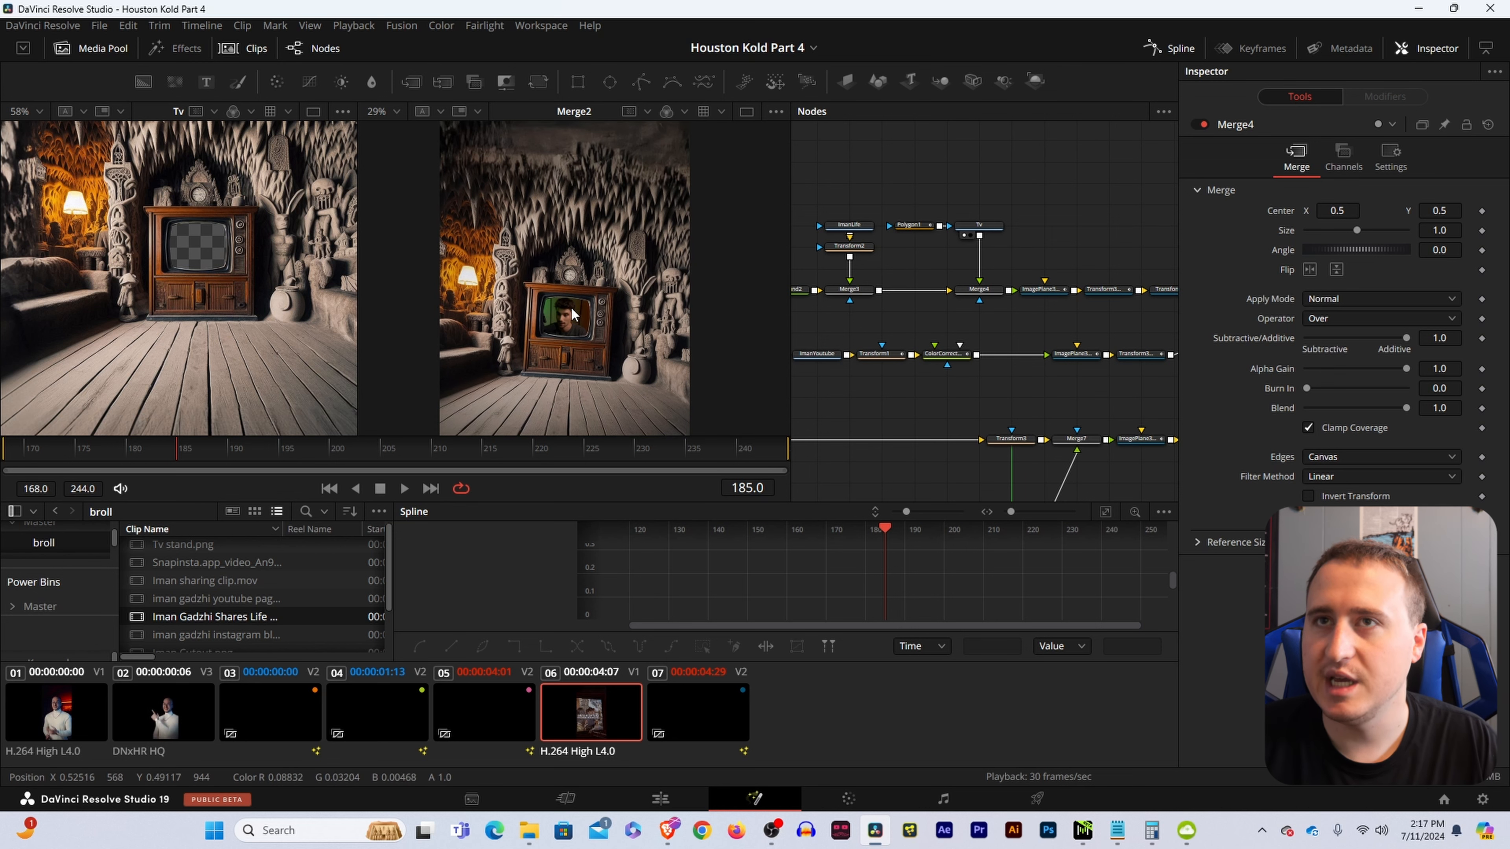
drag(571, 308, 569, 246)
scroll(570, 248, down, 2)
- Show the Merge1 output in the first viewer beside the Merge2 composite and go to frame 168
drag(1025, 307, 826, 316)
drag(1159, 331, 829, 266)
drag(1088, 288, 977, 459)
drag(1000, 250, 980, 411)
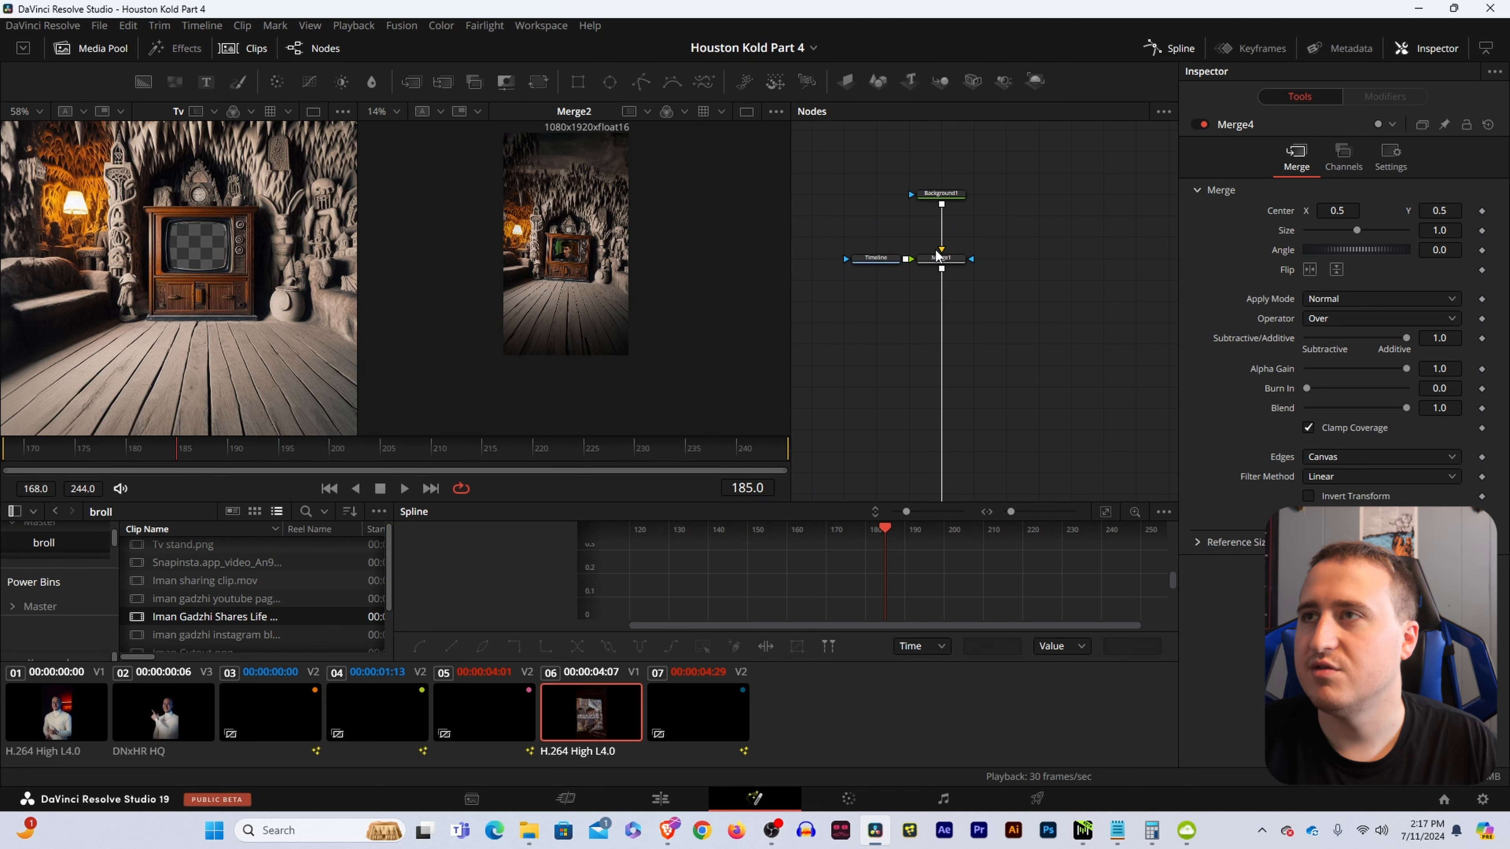
click(947, 265)
key(1)
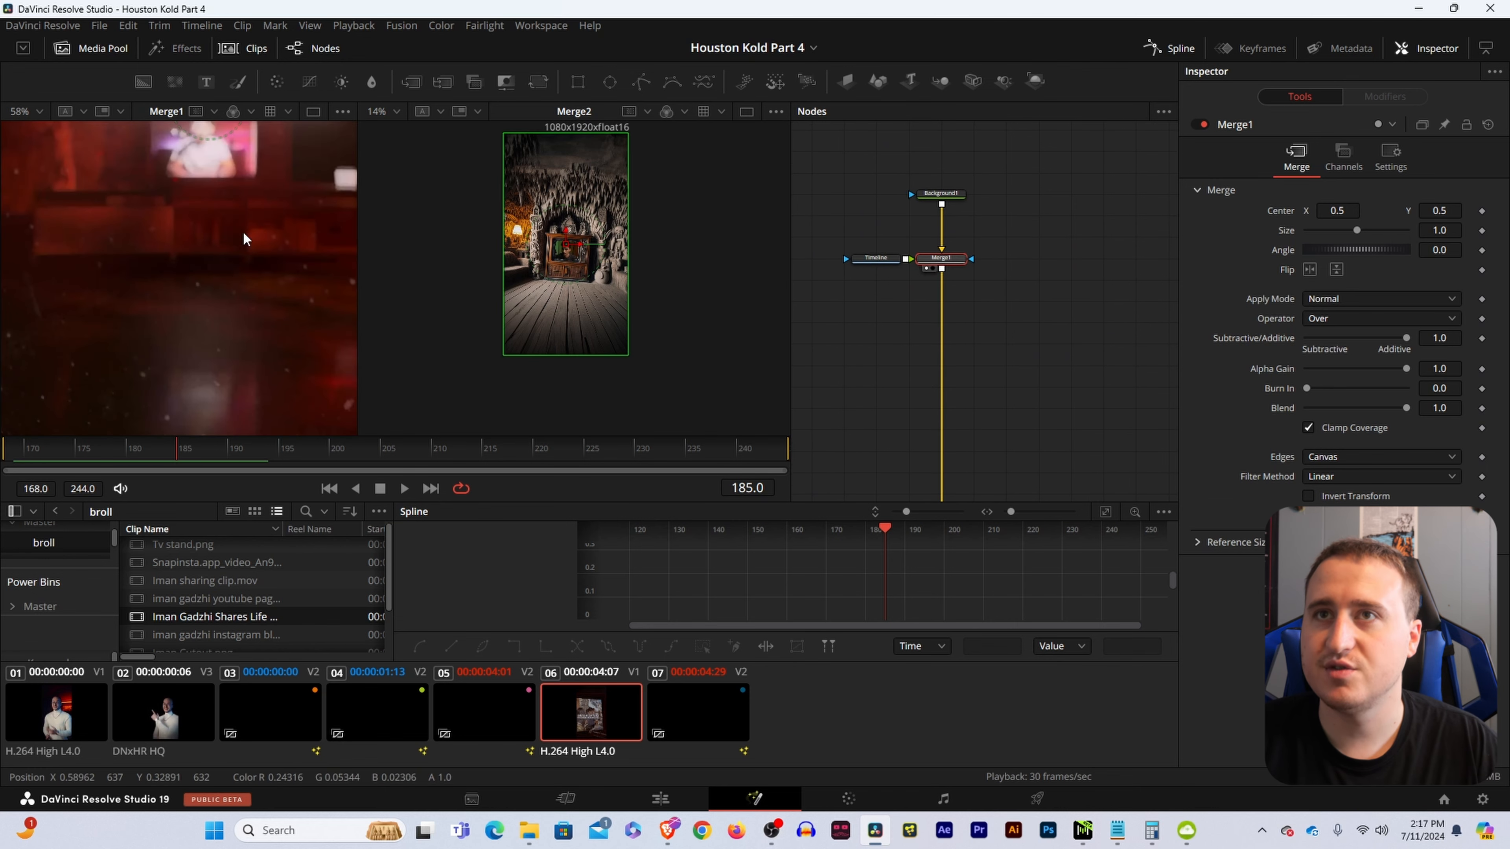
scroll(240, 232, down, 4)
scroll(240, 232, up, 2)
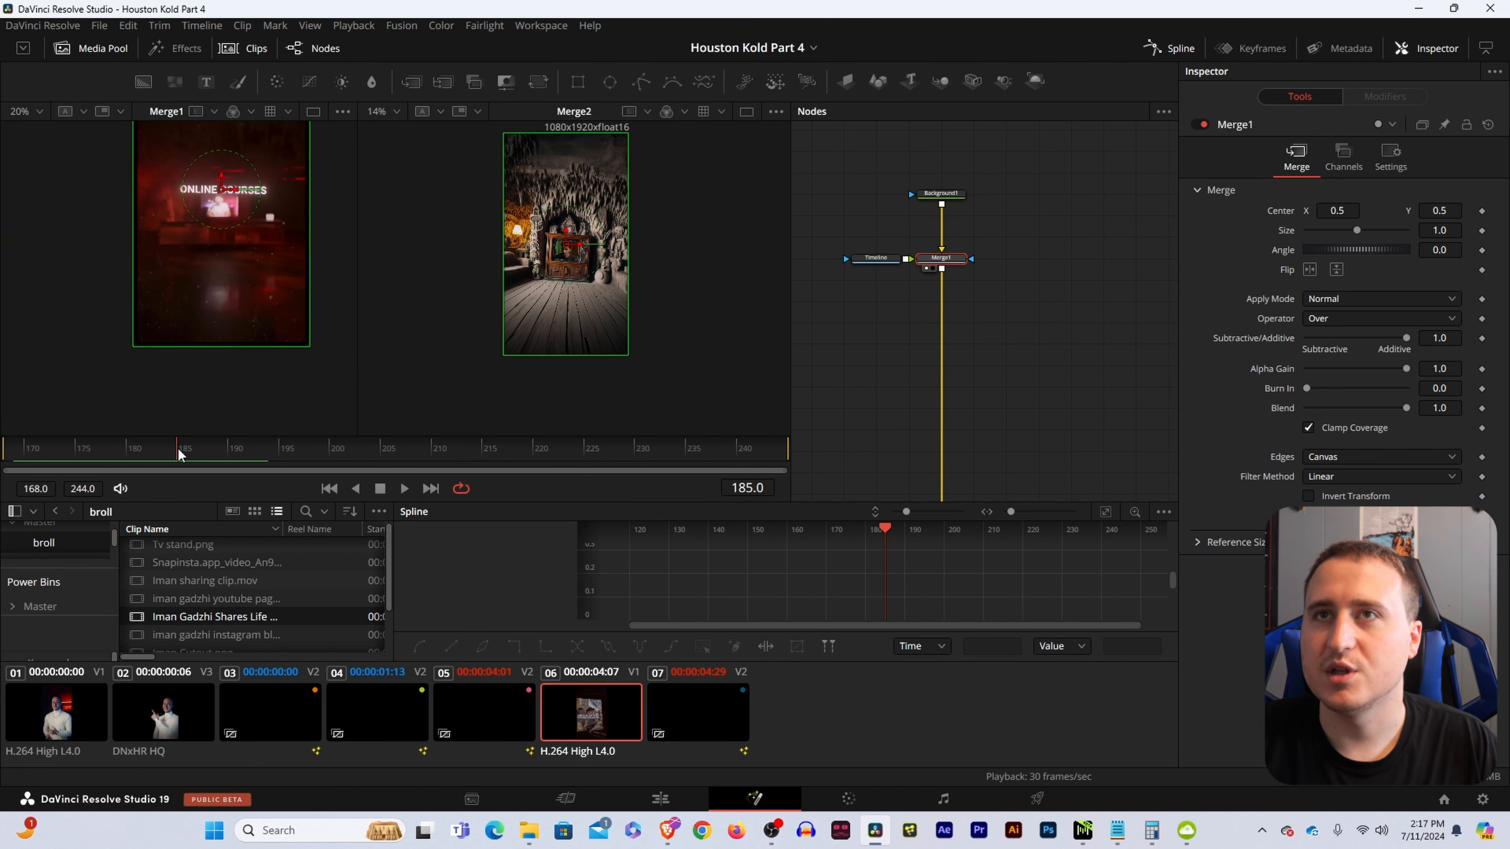
drag(128, 455, 4, 455)
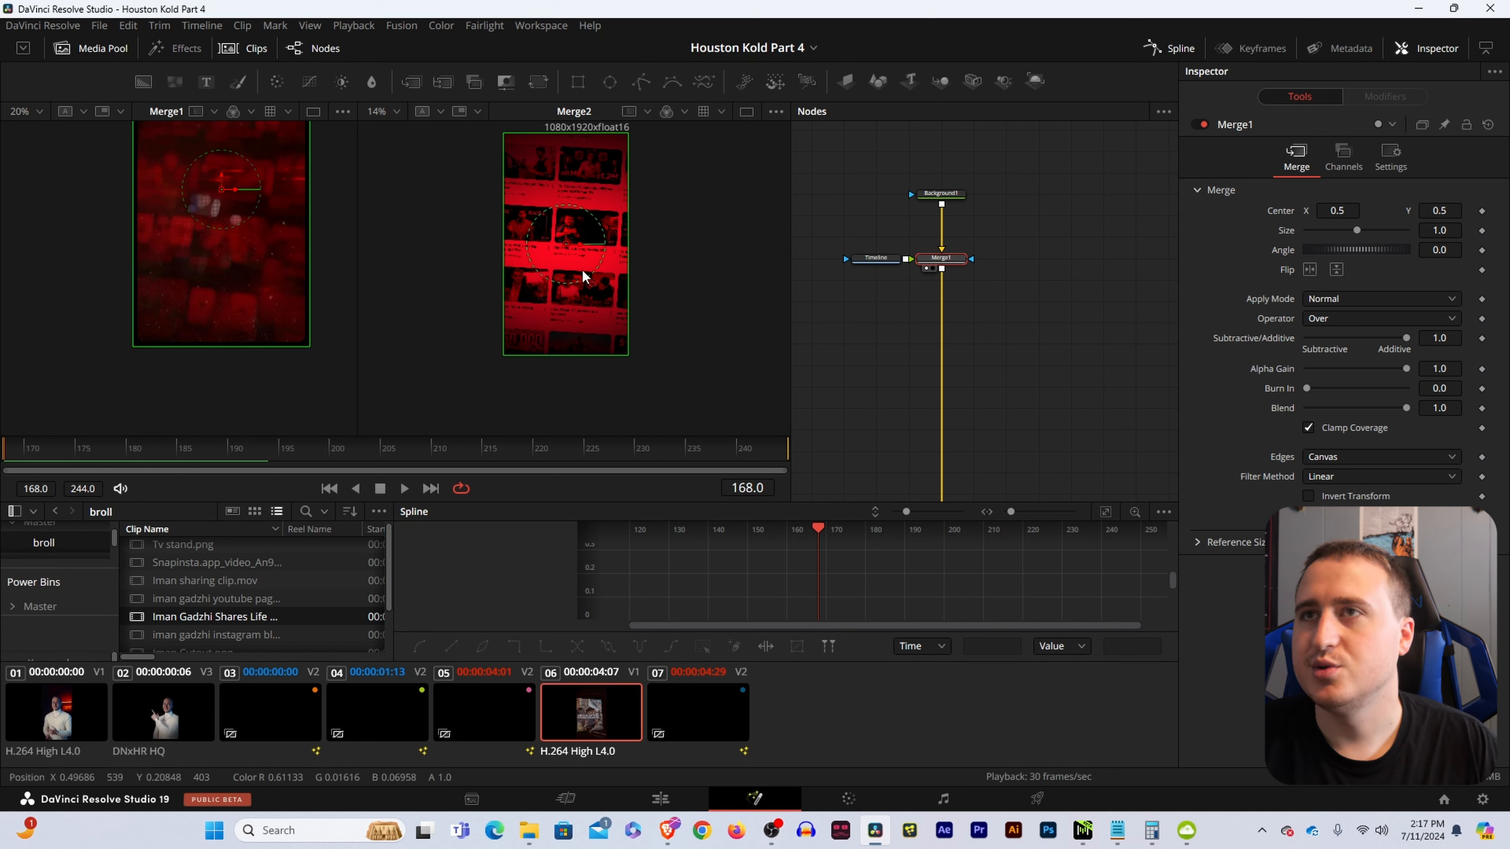
mouse_move(28, 455)
mouse_down()
mouse_move(146, 461)
mouse_move(4, 457)
mouse_up()
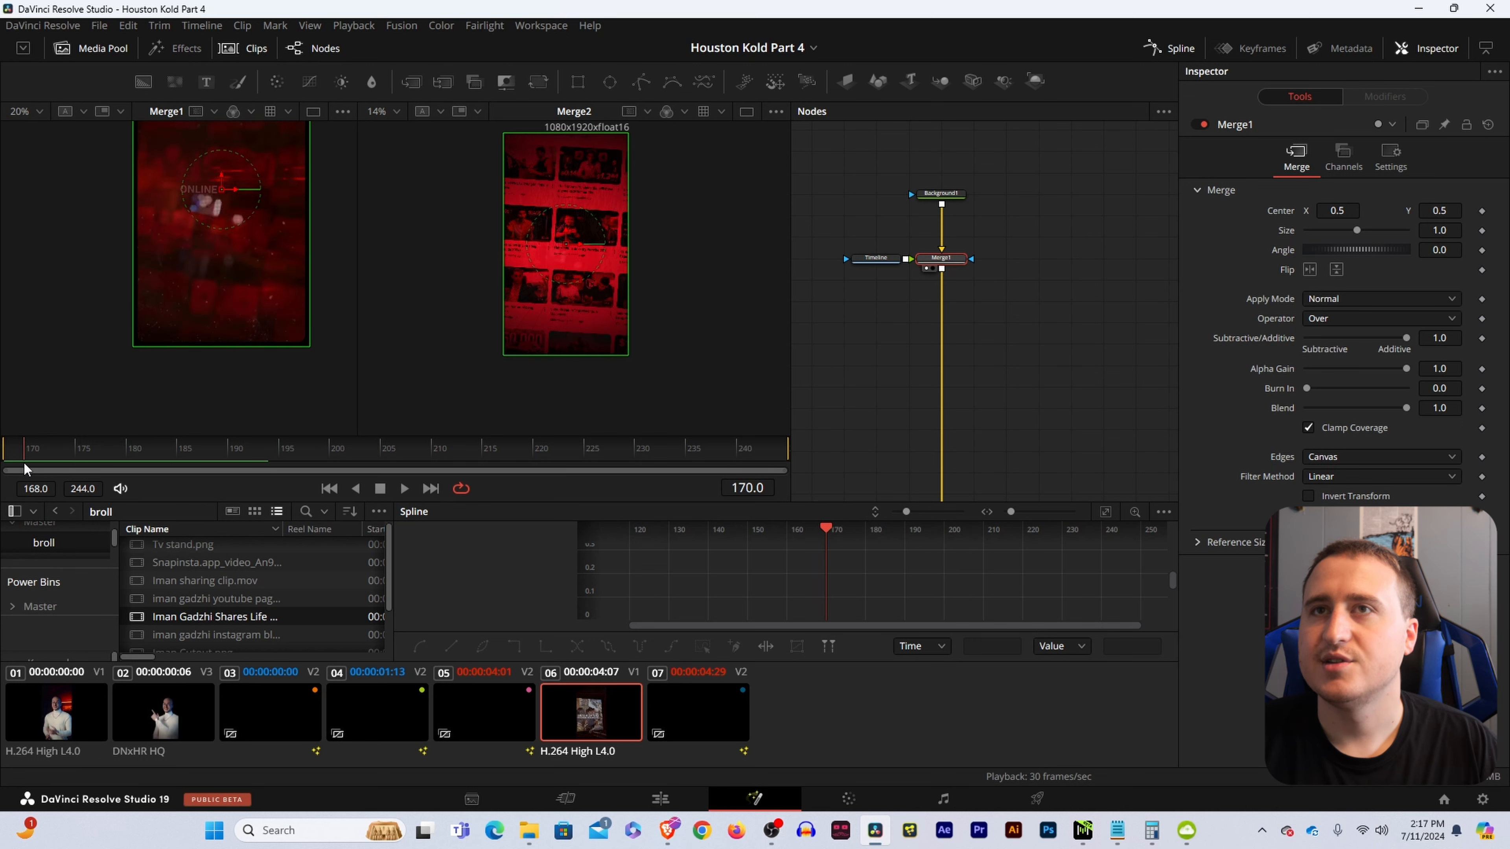
- Keyframe the X, Y and Z translation and rotation of Camera3D1 at frame 168
drag(901, 387, 919, 298)
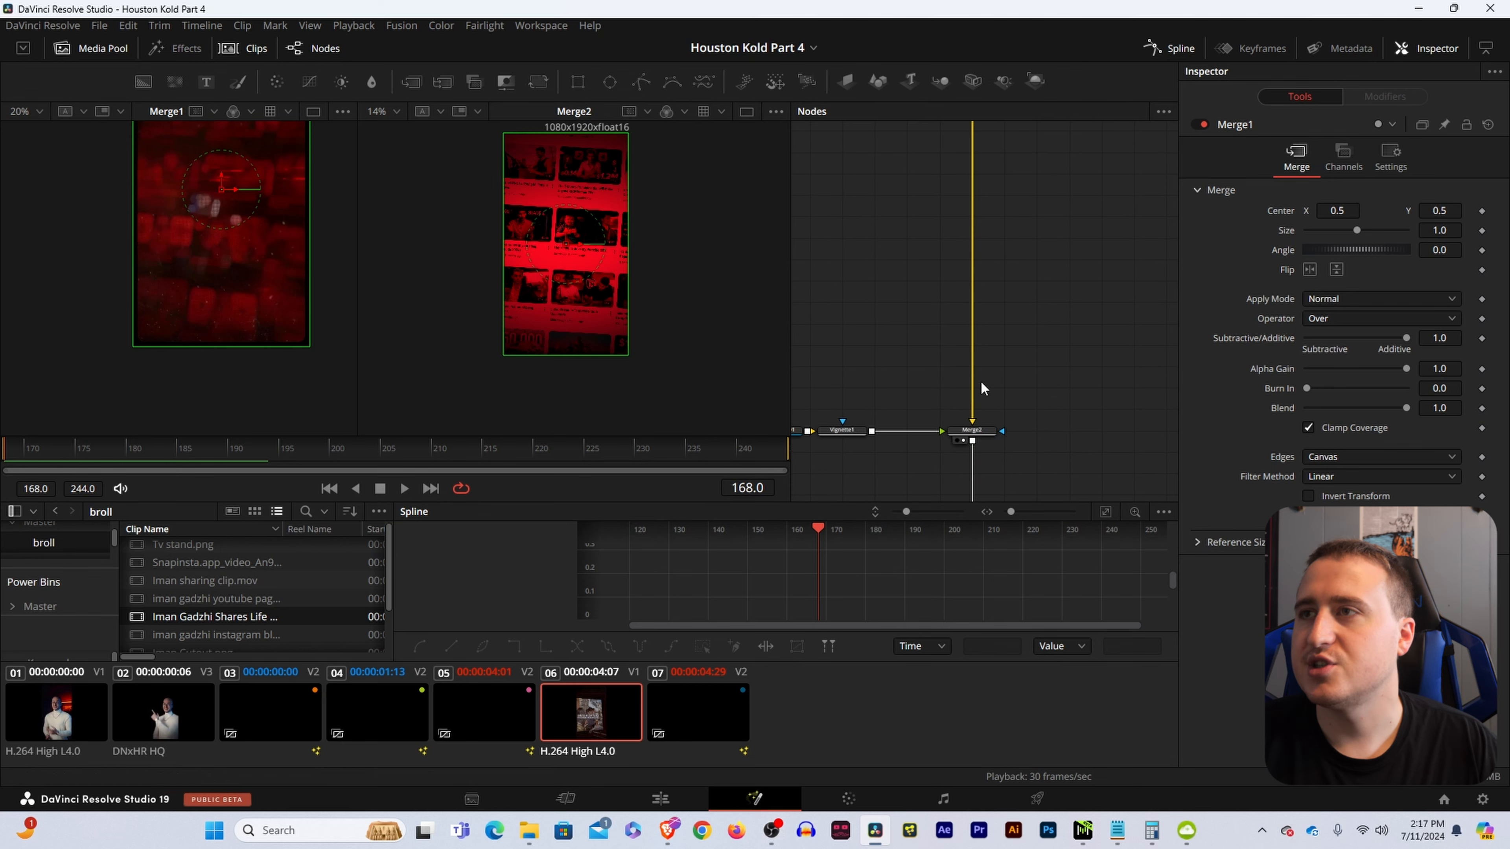
drag(980, 463, 929, 368)
drag(981, 395, 1053, 348)
drag(1016, 434, 1010, 297)
click(984, 350)
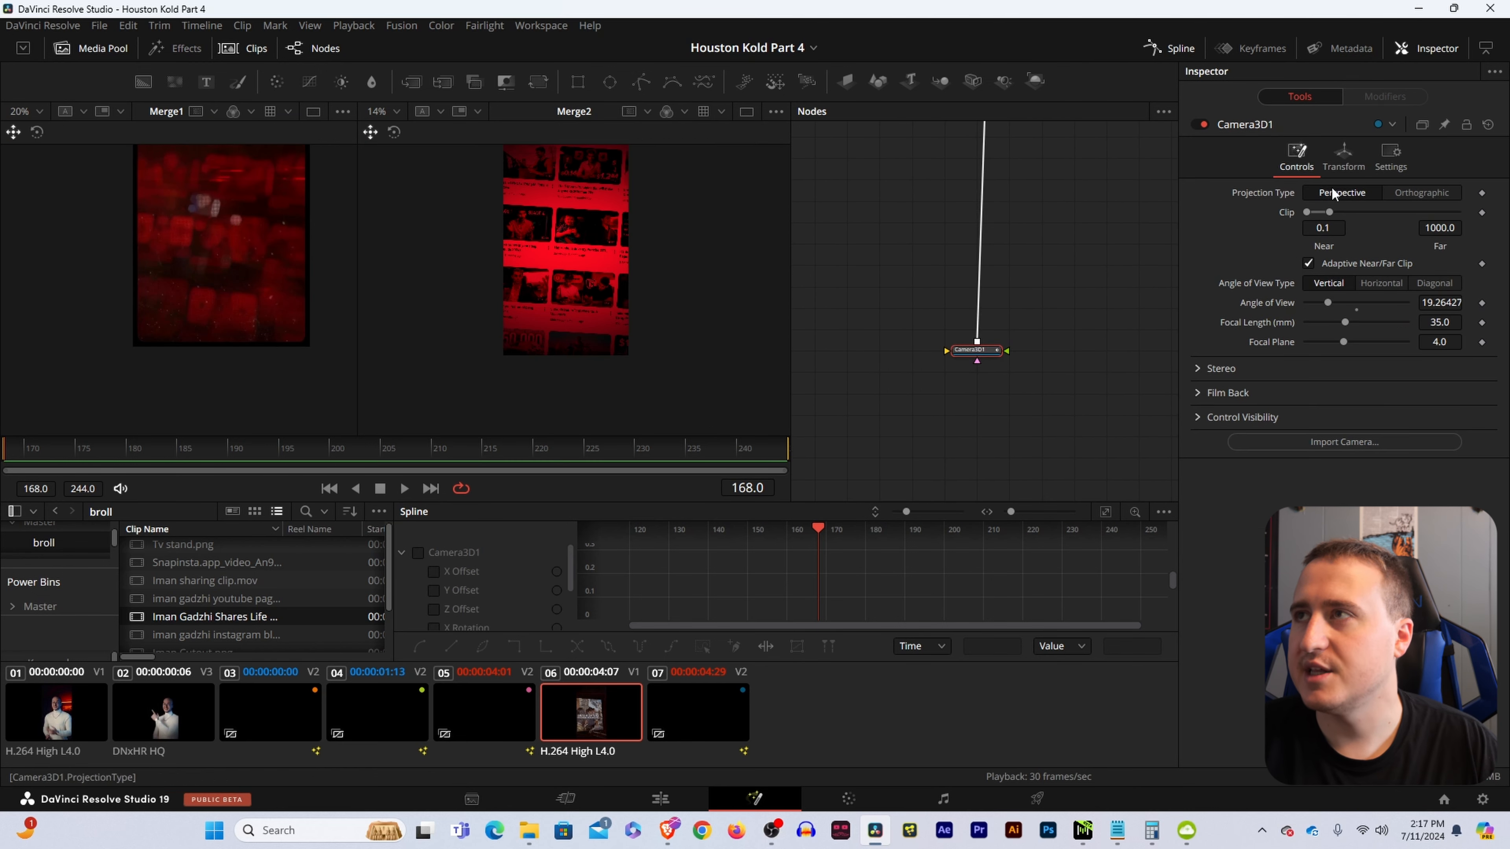
click(1341, 153)
click(1482, 212)
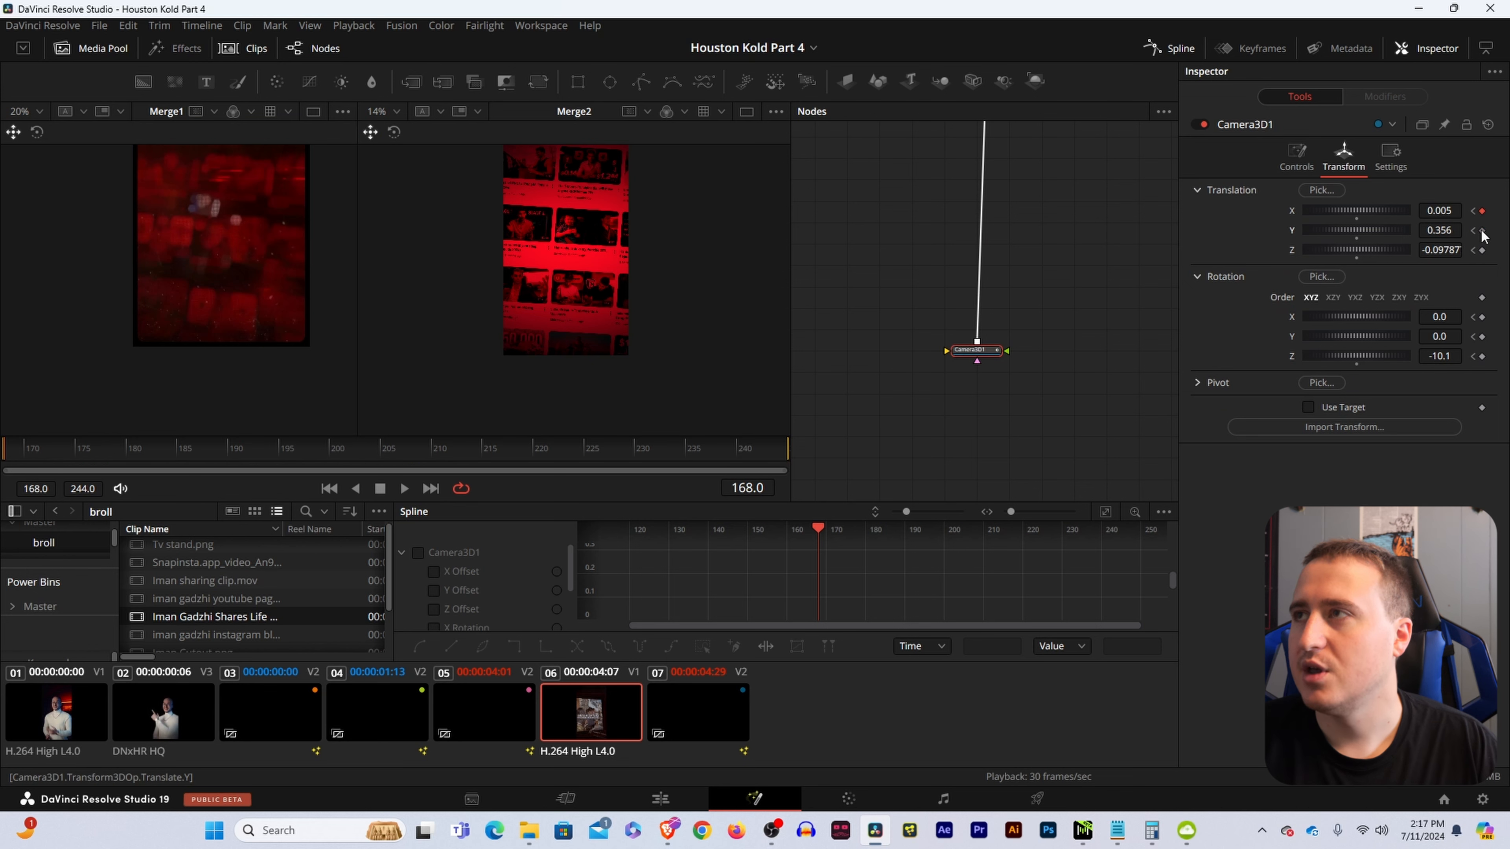
click(1482, 250)
click(1482, 317)
click(1481, 336)
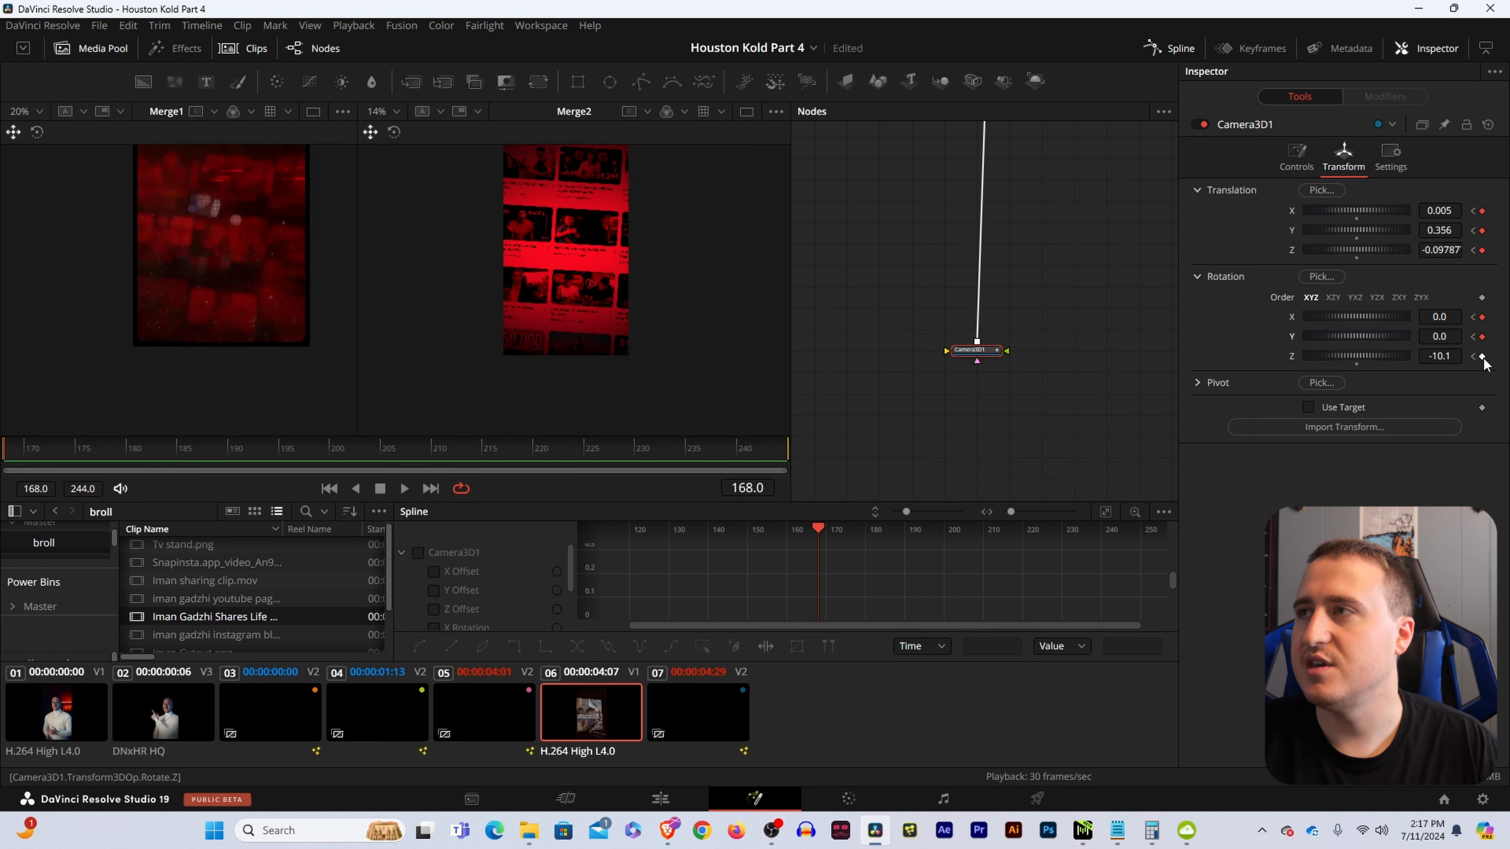
click(1482, 356)
- Remove Camera3D1's earlier translation and rotation keyframes, including those at frames 112 and 50, and return to frame 168
click(1474, 210)
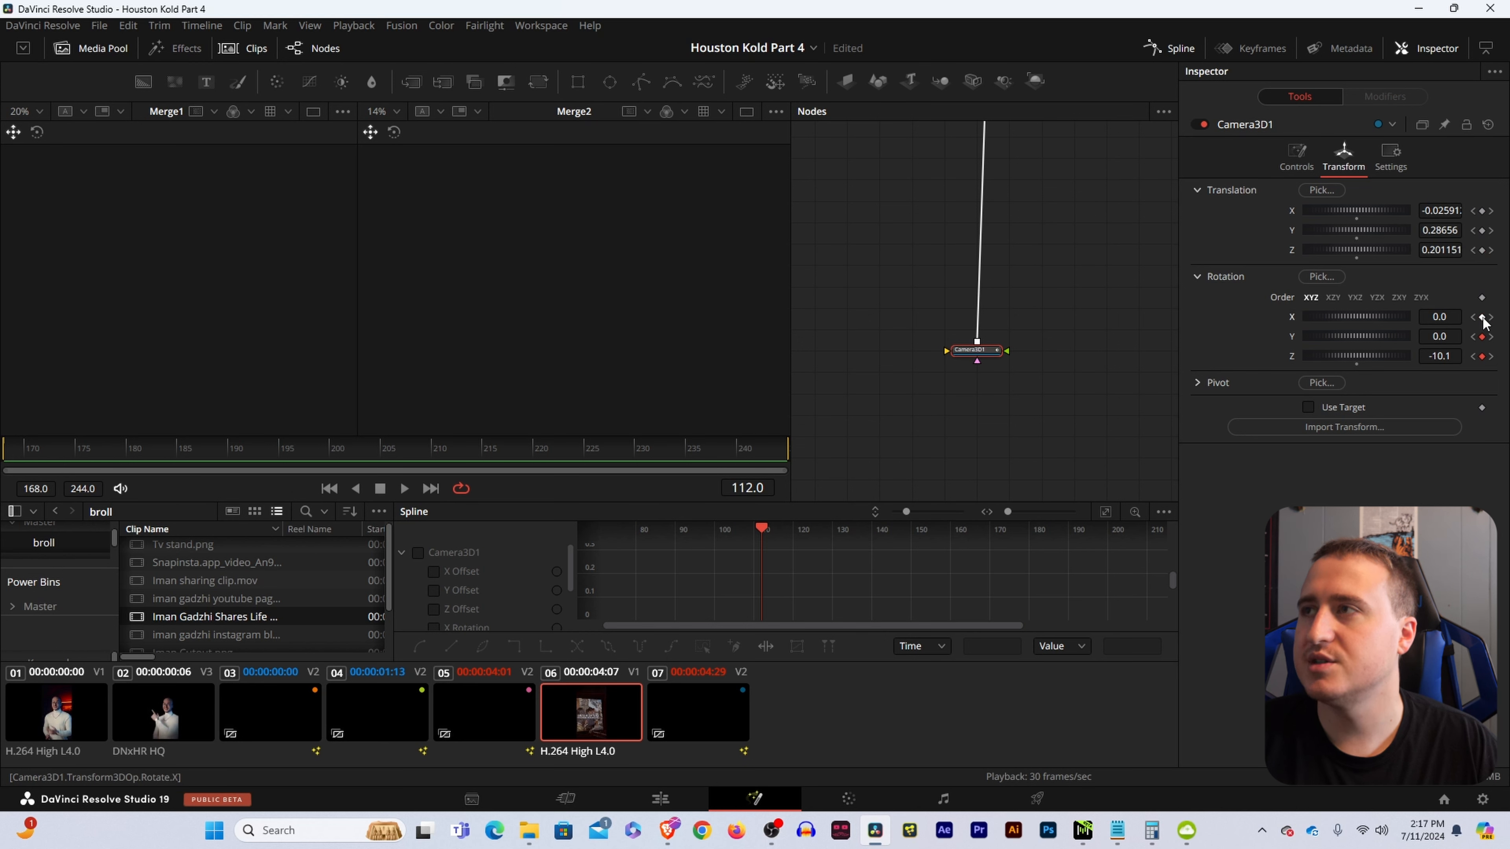
click(1473, 249)
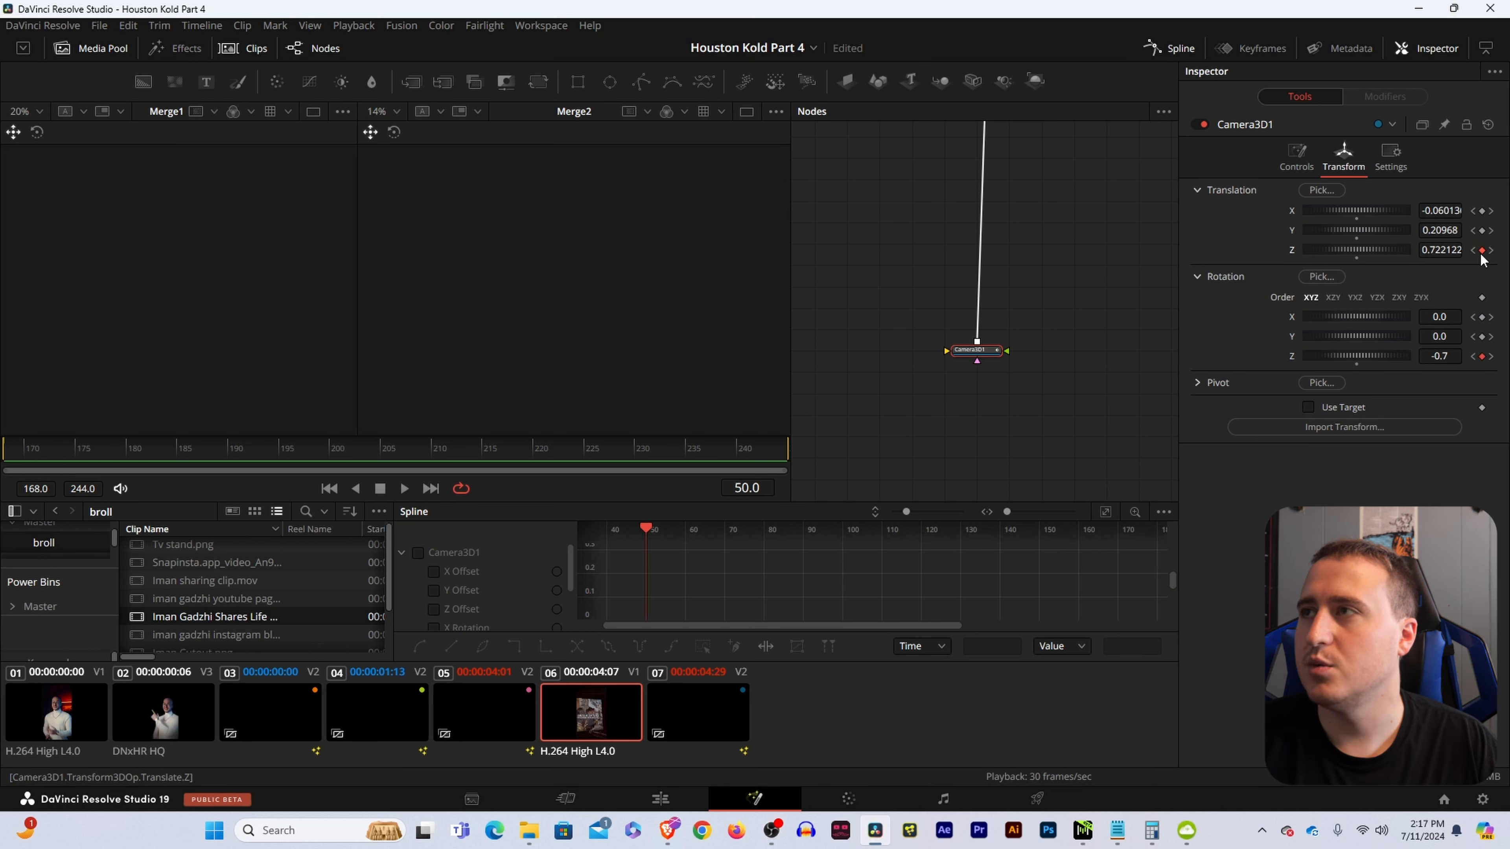
click(1489, 356)
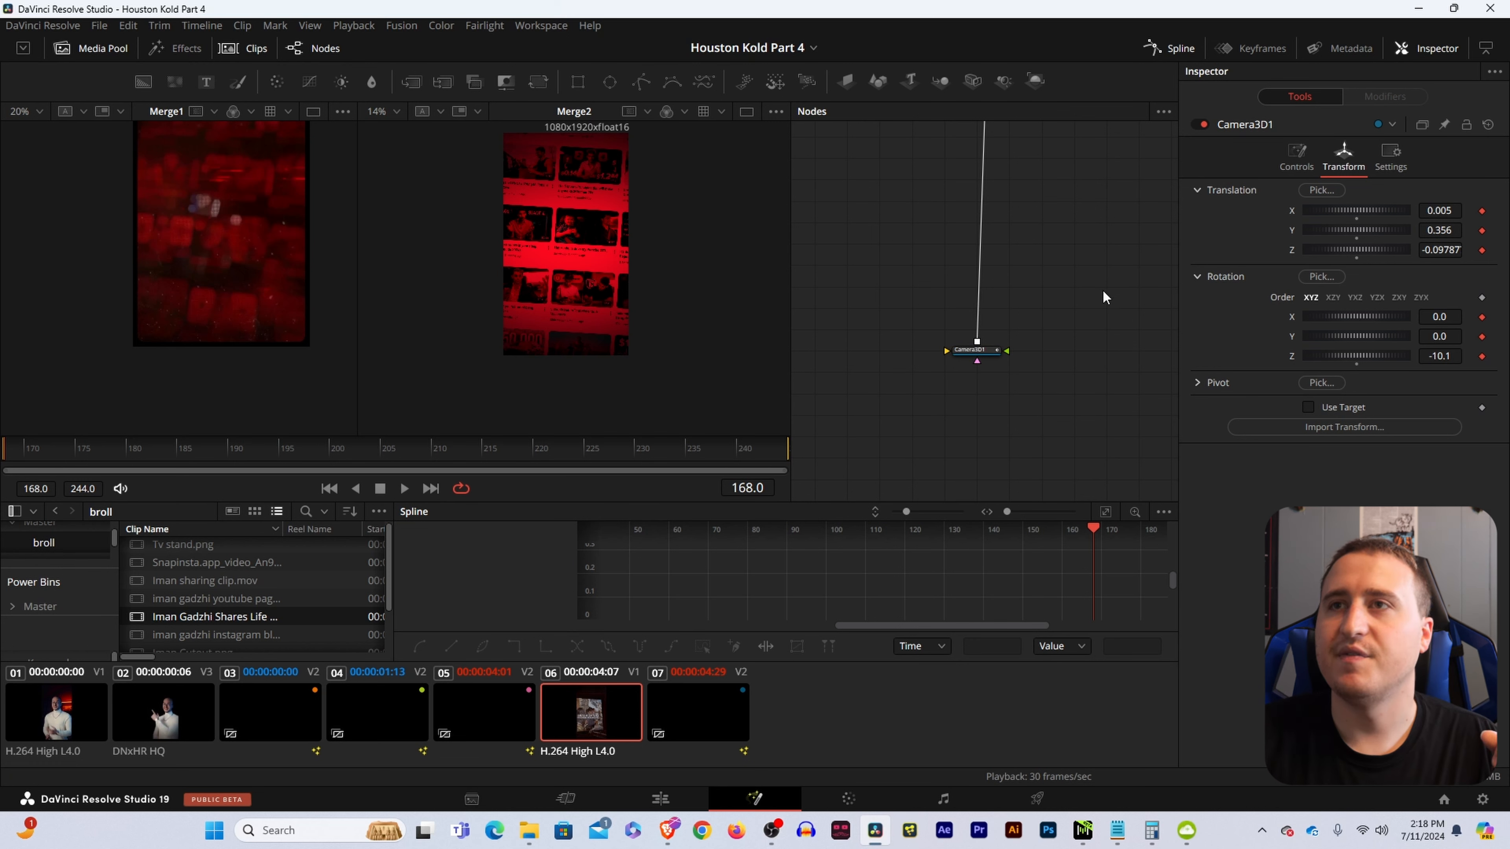
- At frame 188, keyframe the camera's translation and rotation with Z rotation -15.0 and Z translation about -1.578
drag(44, 455, 207, 489)
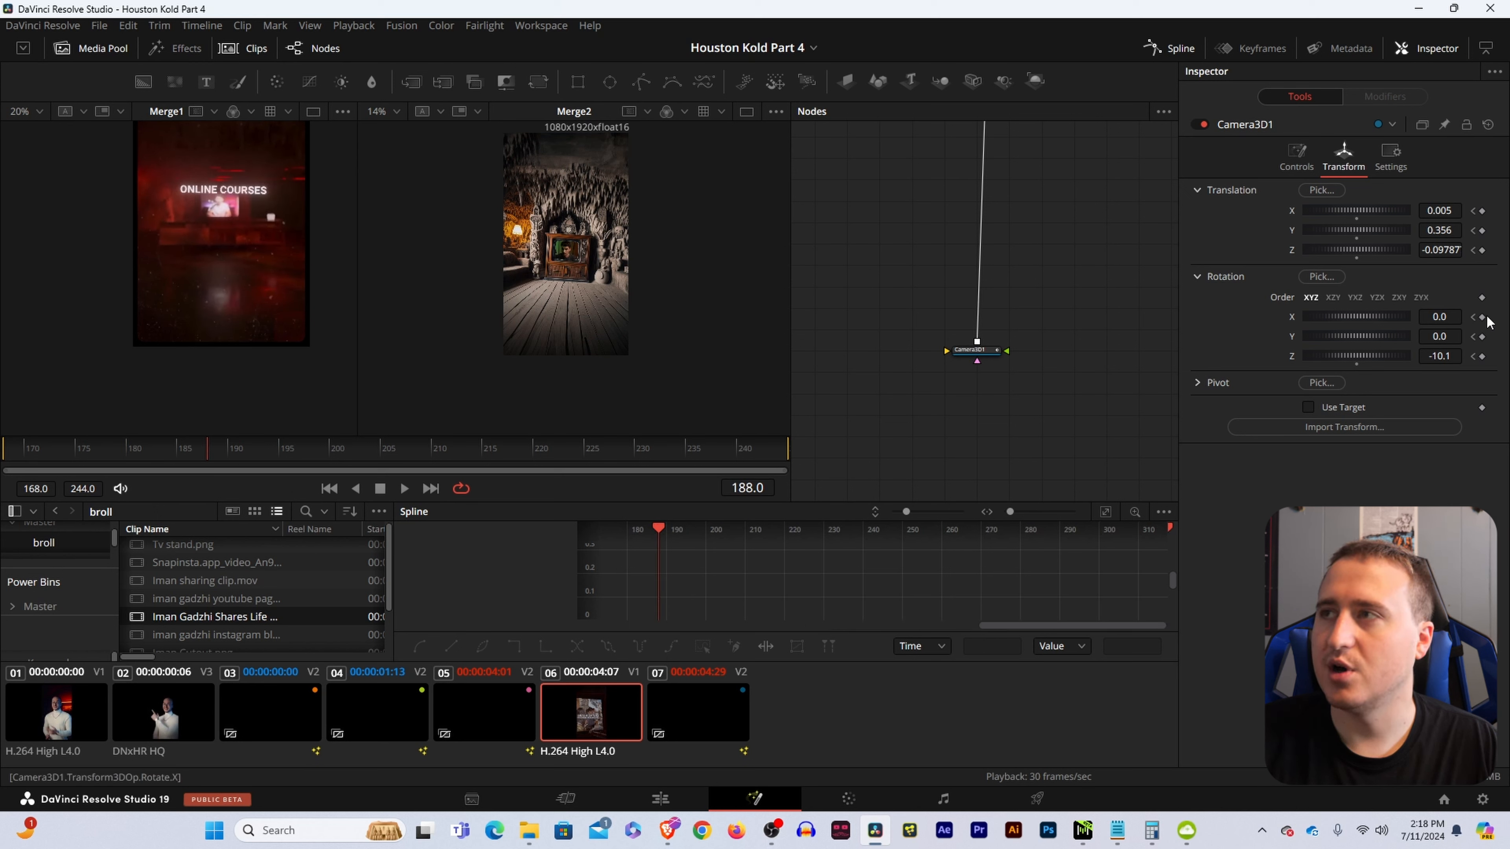
click(1482, 336)
click(1481, 356)
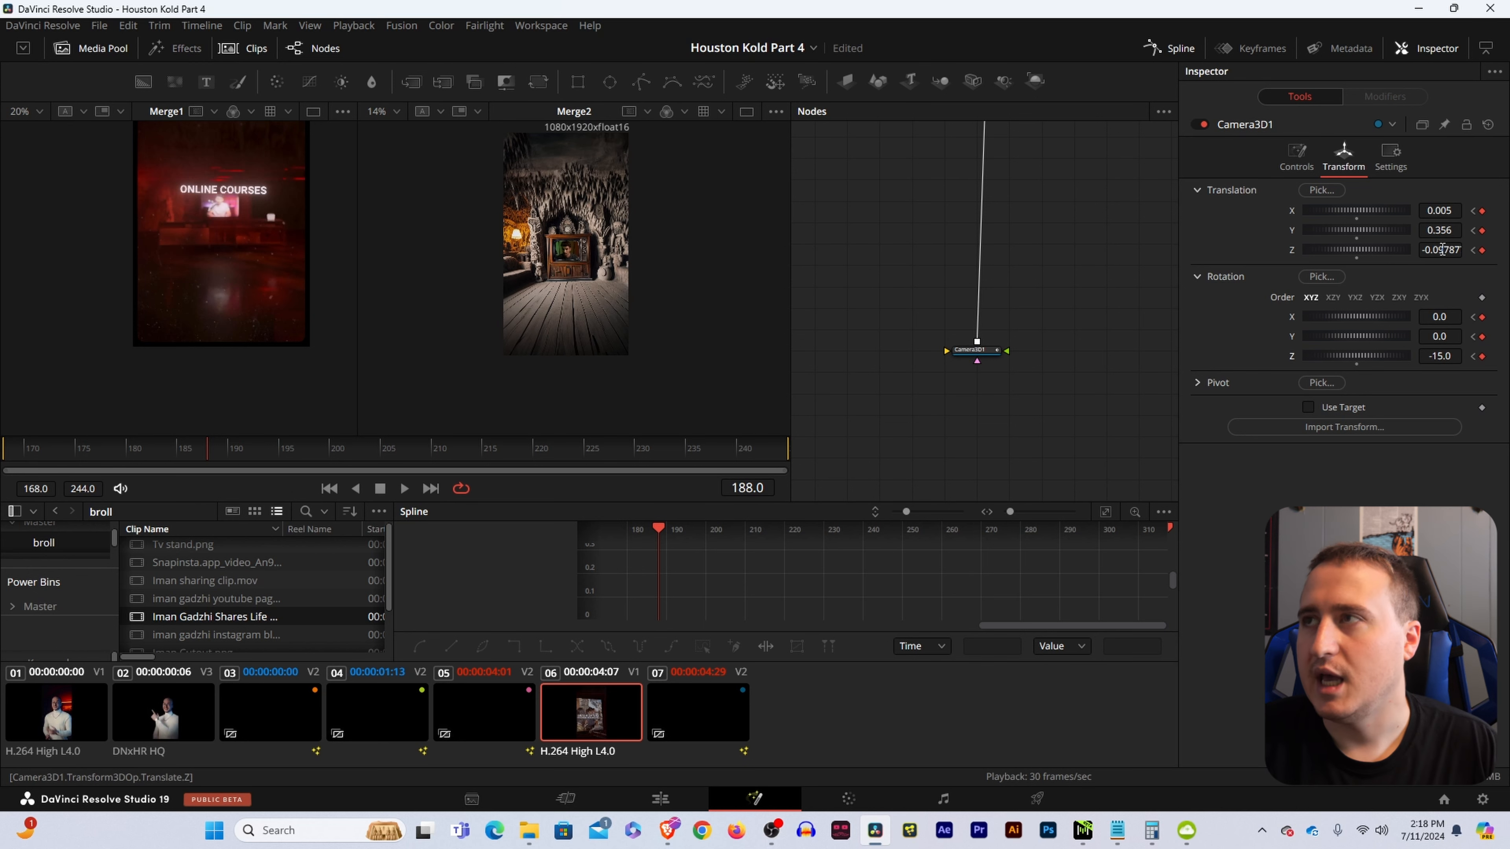
drag(1357, 249, 1308, 249)
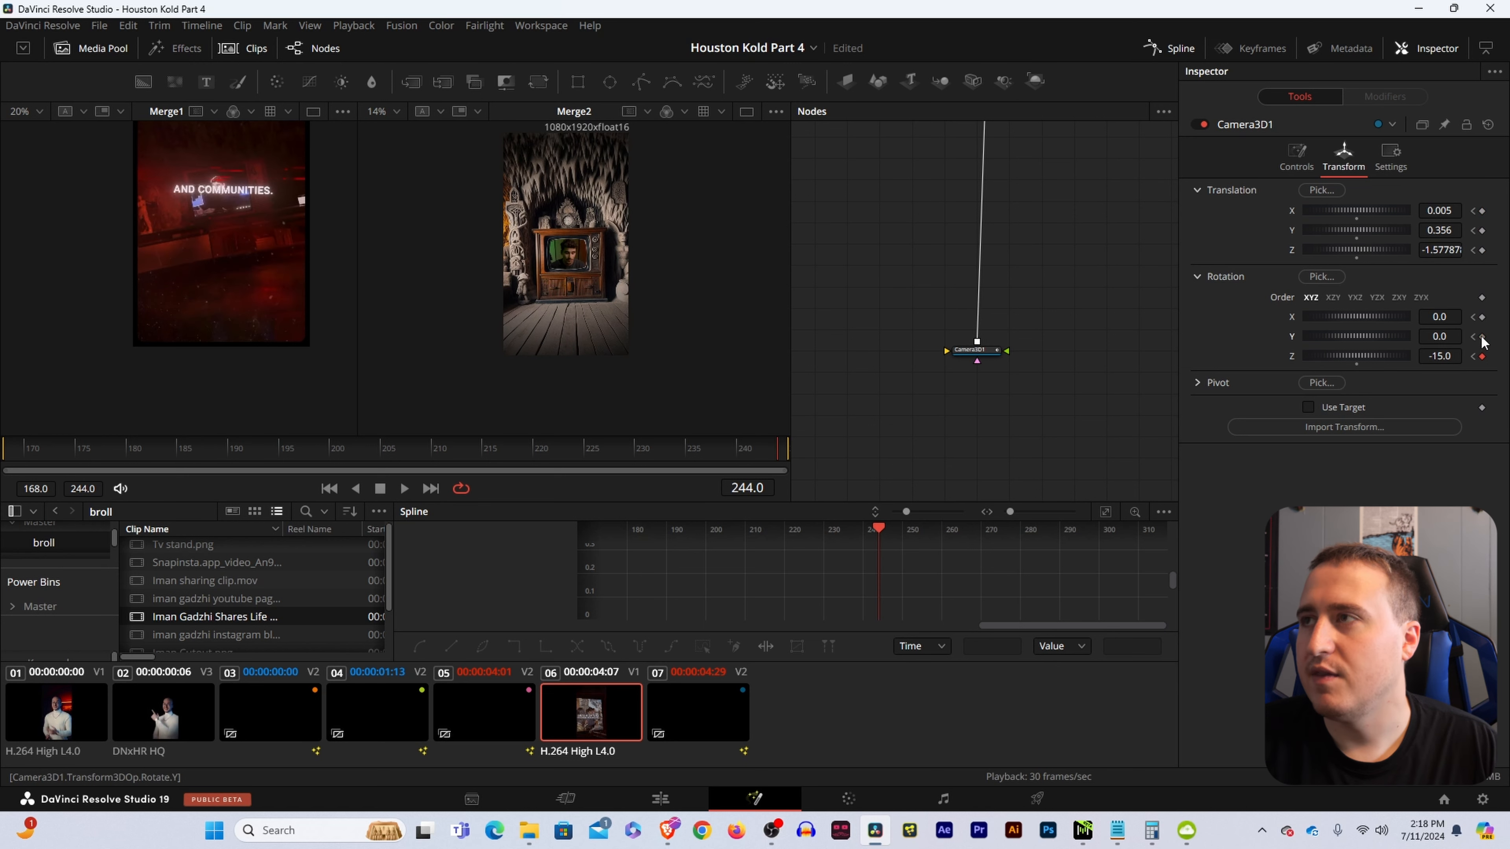
- At frame 244, keyframe the camera with Z rotation -29.3 and translation X 0.0, Y 0.306, Z about -2.338
click(1482, 316)
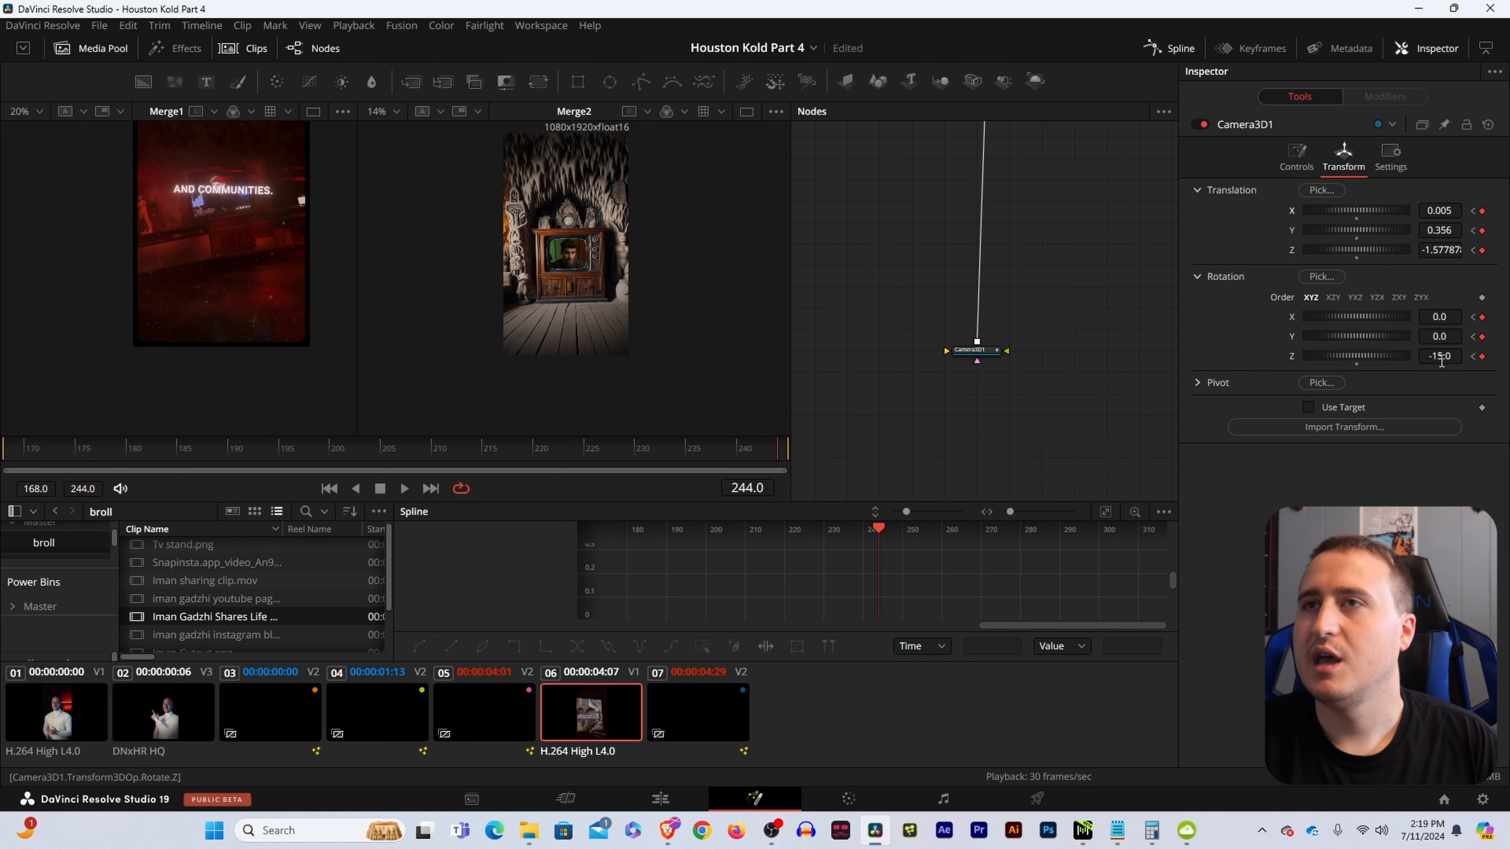
drag(1445, 357, 1409, 357)
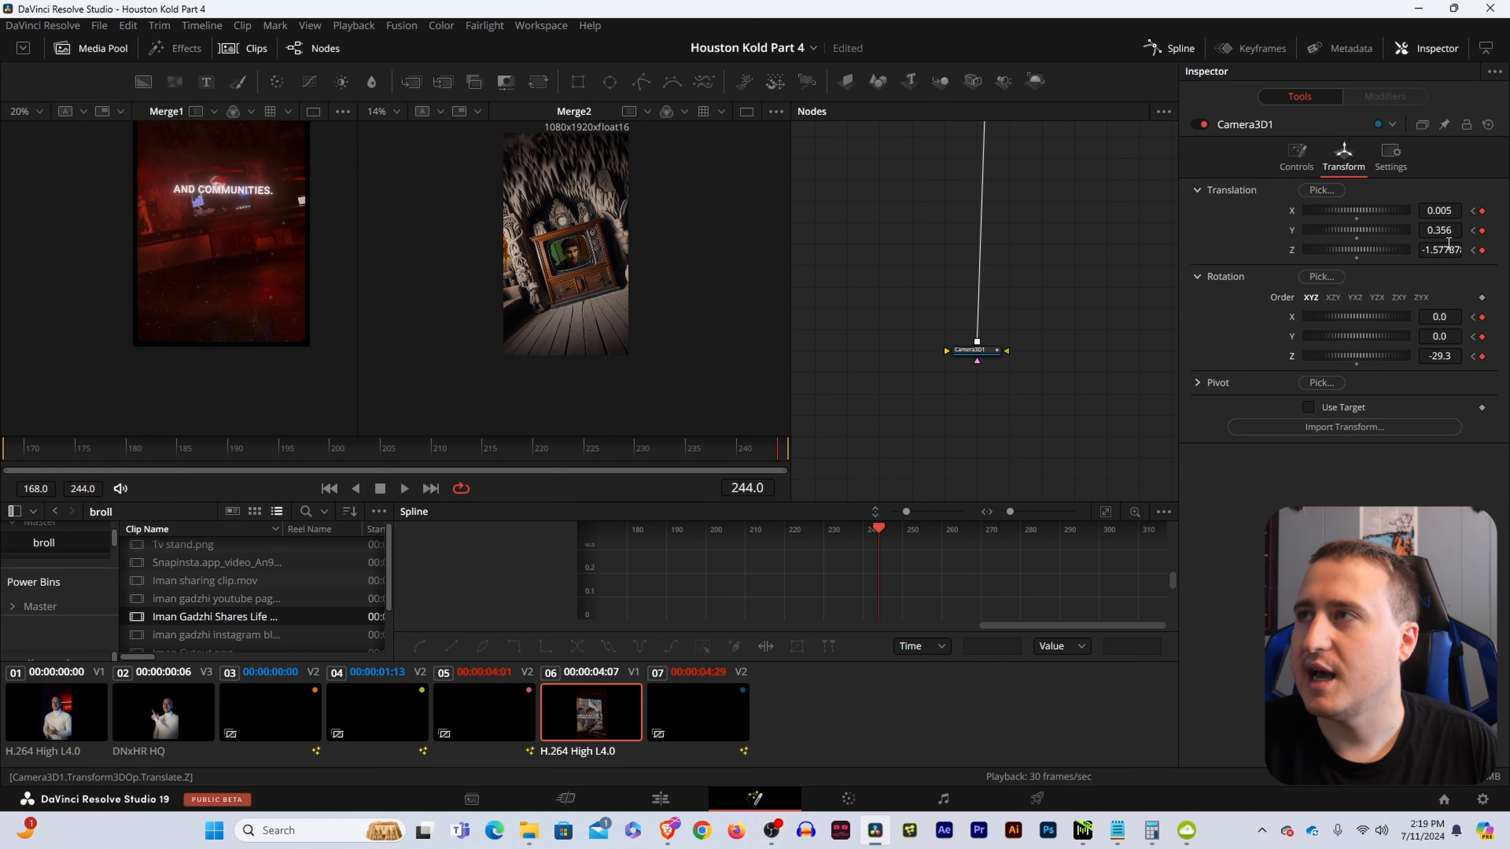
drag(1443, 250, 1439, 211)
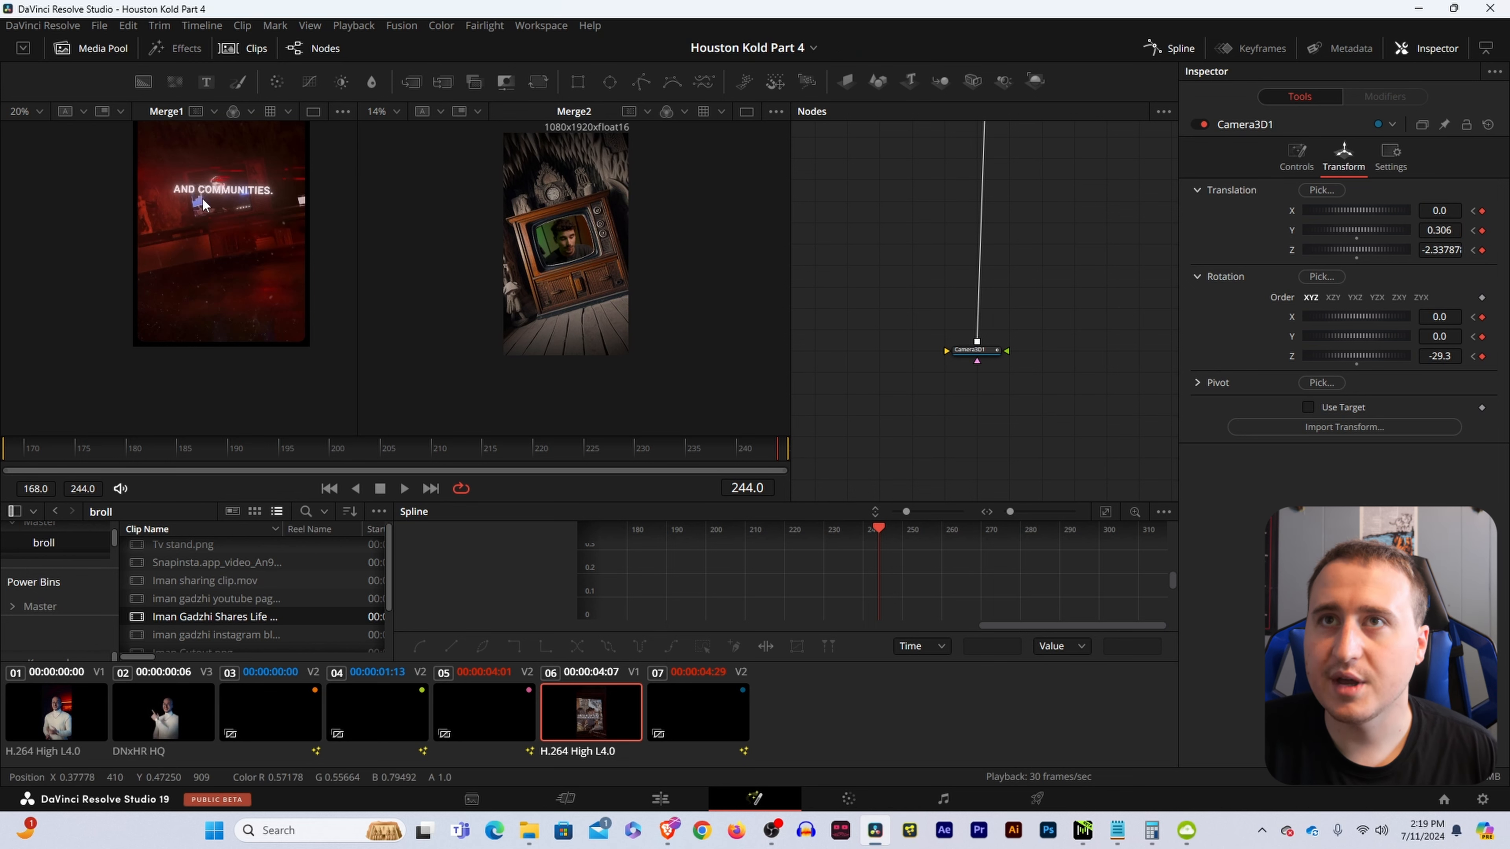
- Insert a Color Corrector between the Tv image and Merge4, with the playhead at frame 205
scroll(222, 193, down, 1)
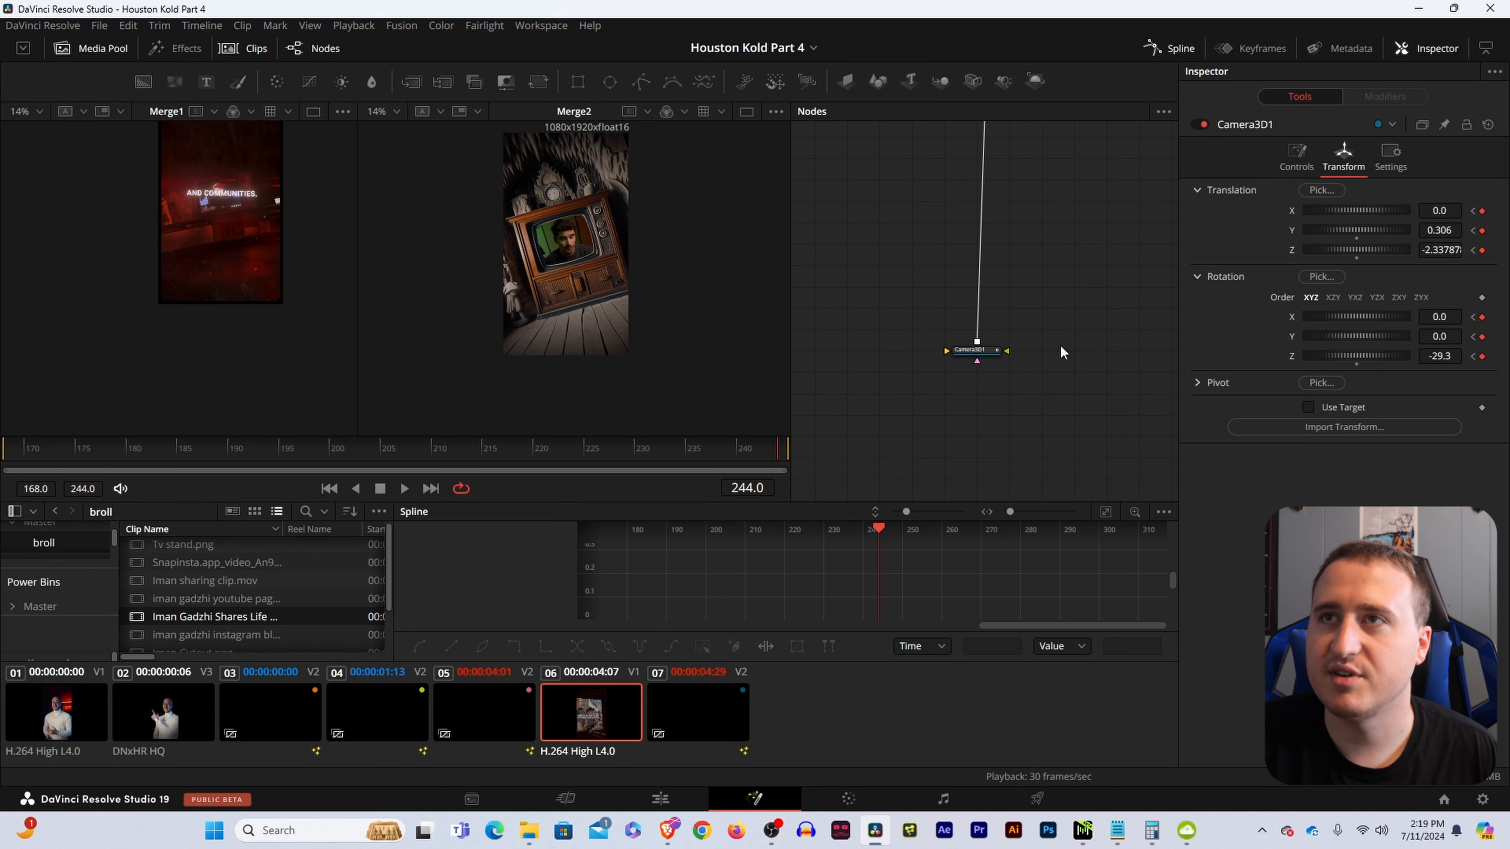
drag(927, 258, 1155, 363)
drag(1014, 275, 1084, 226)
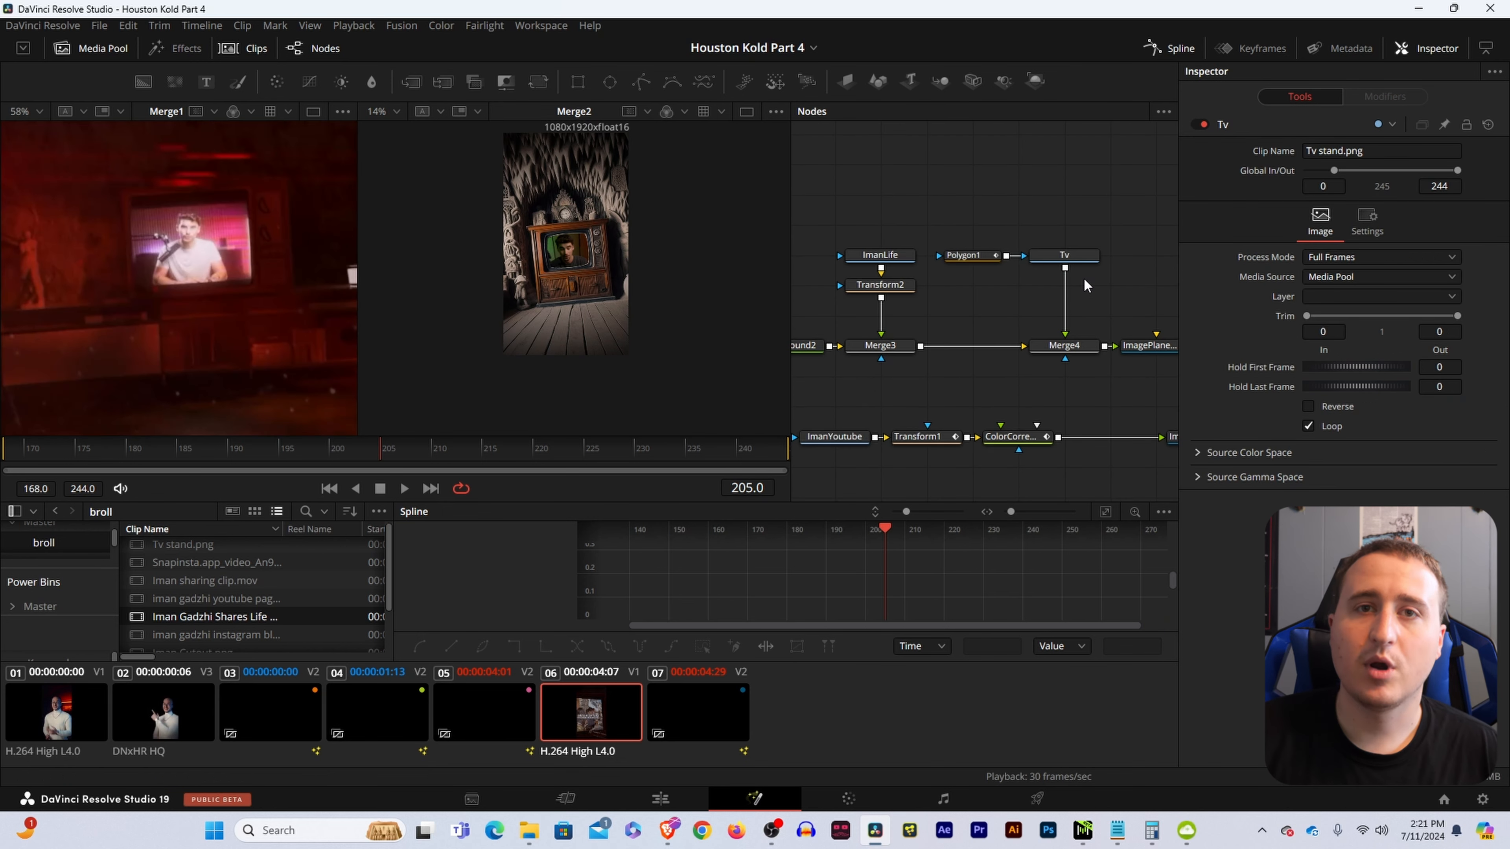
click(1054, 265)
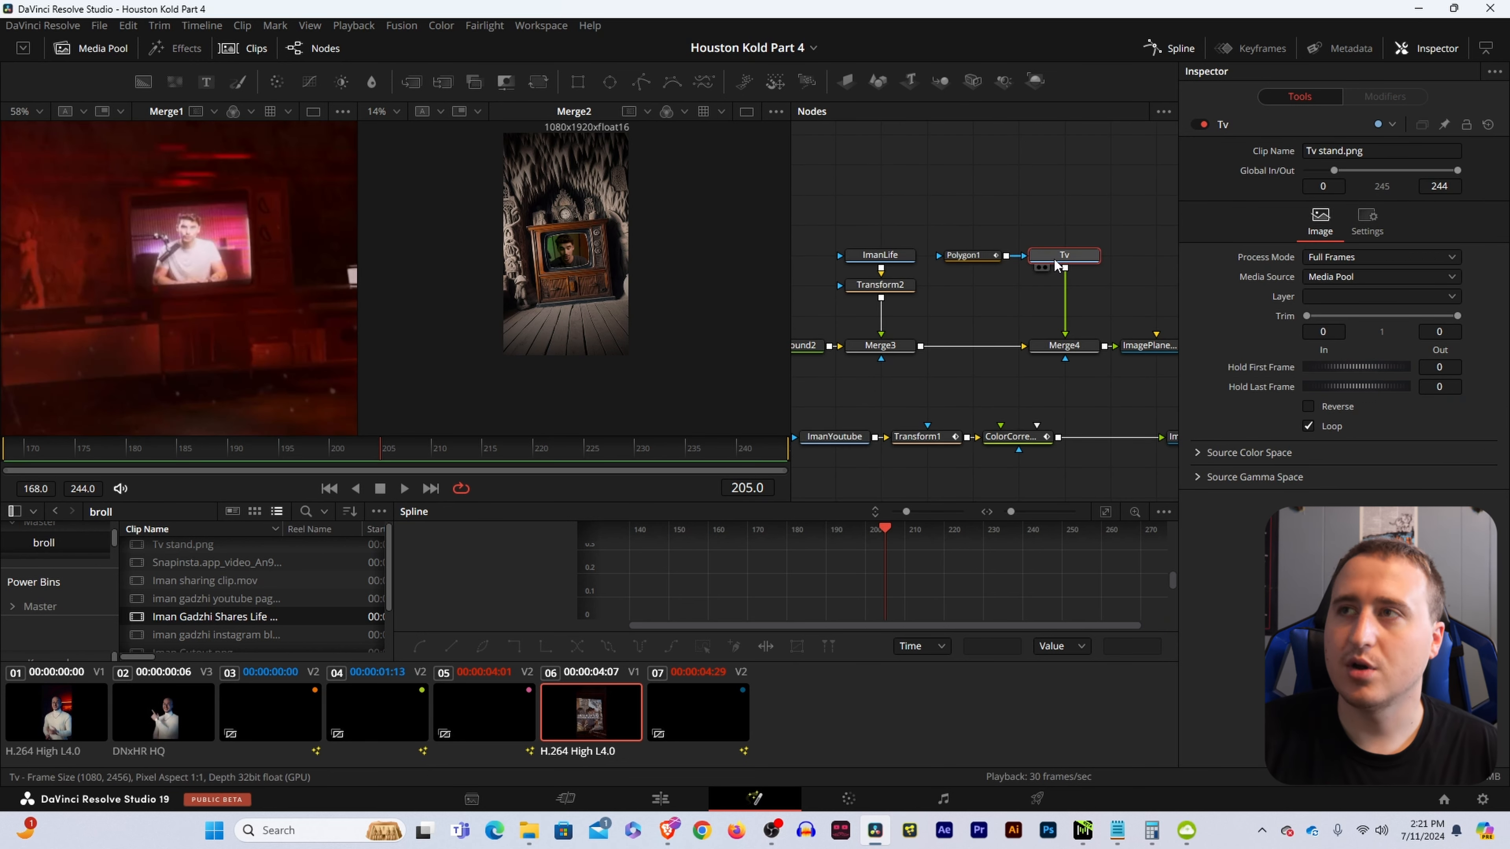
key(shift+space)
text(col)
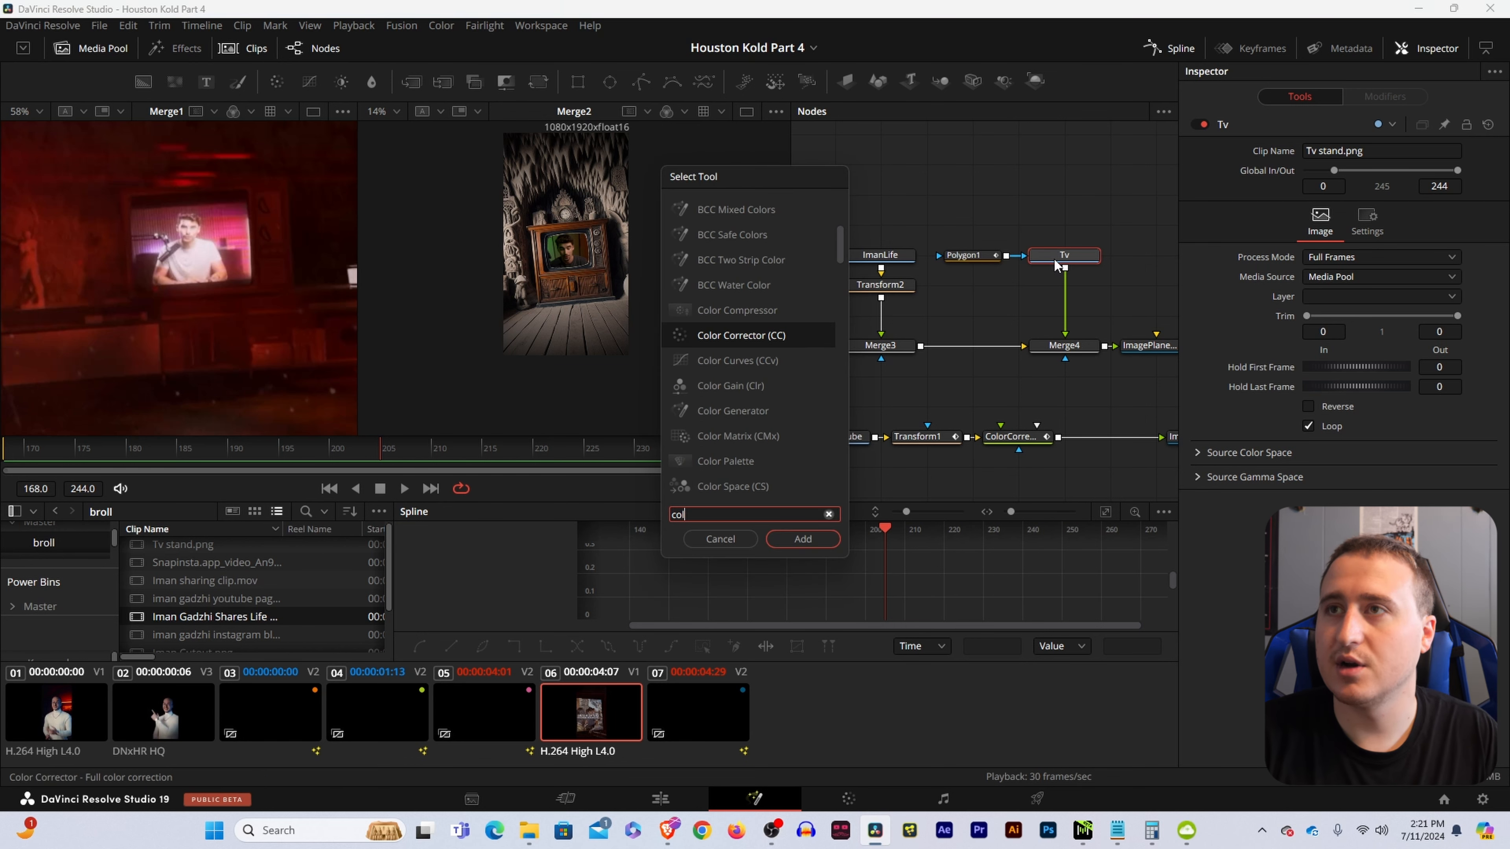
key(Return)
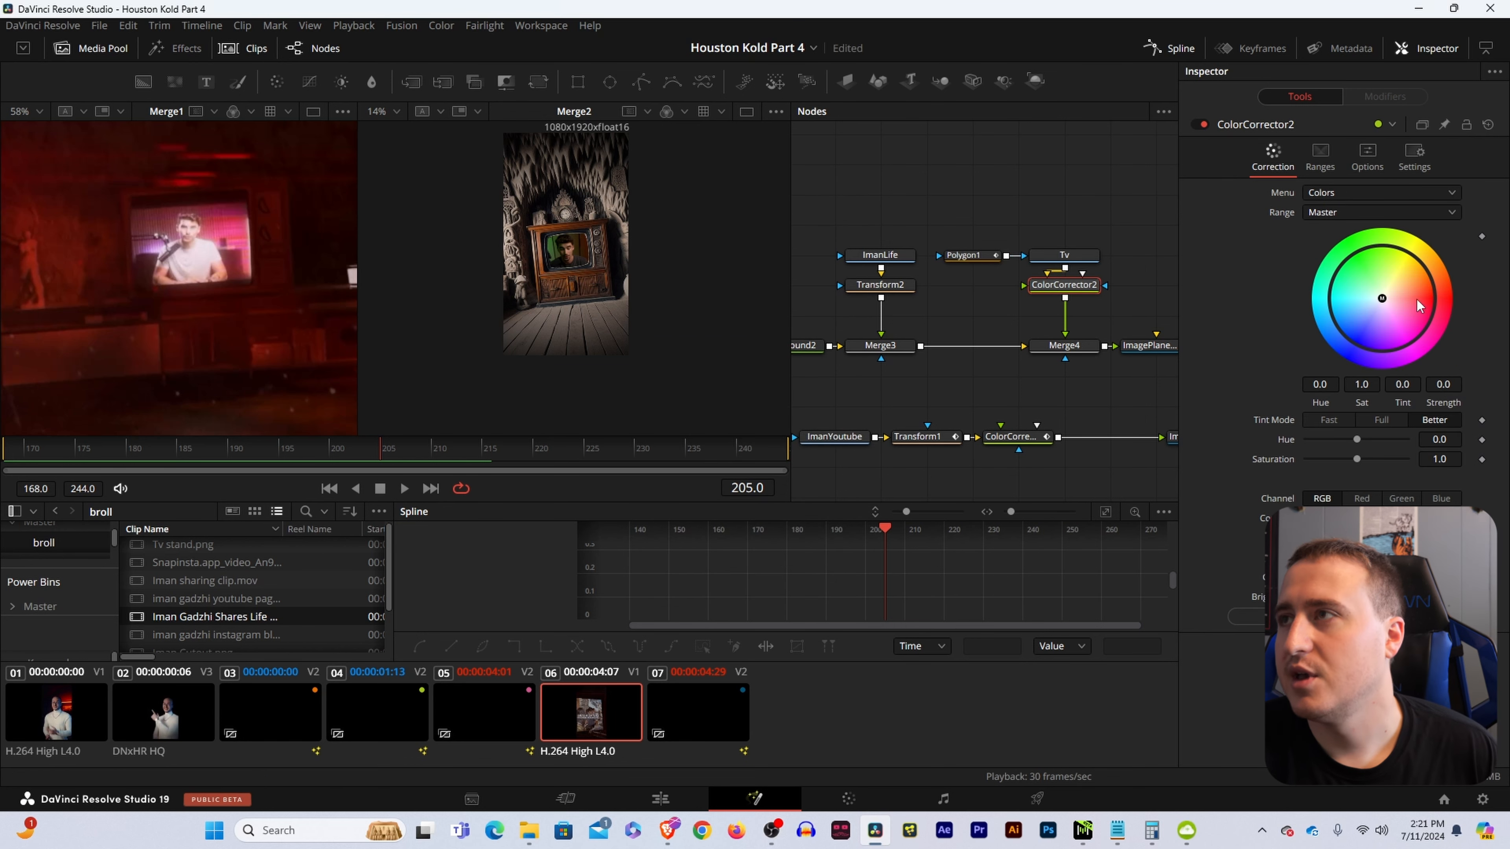
- Tint the Tv scene red with strength 1.0, hue -0.27 and saturation 1.29, and compare it with the Merge1 reference
drag(1382, 299, 1423, 305)
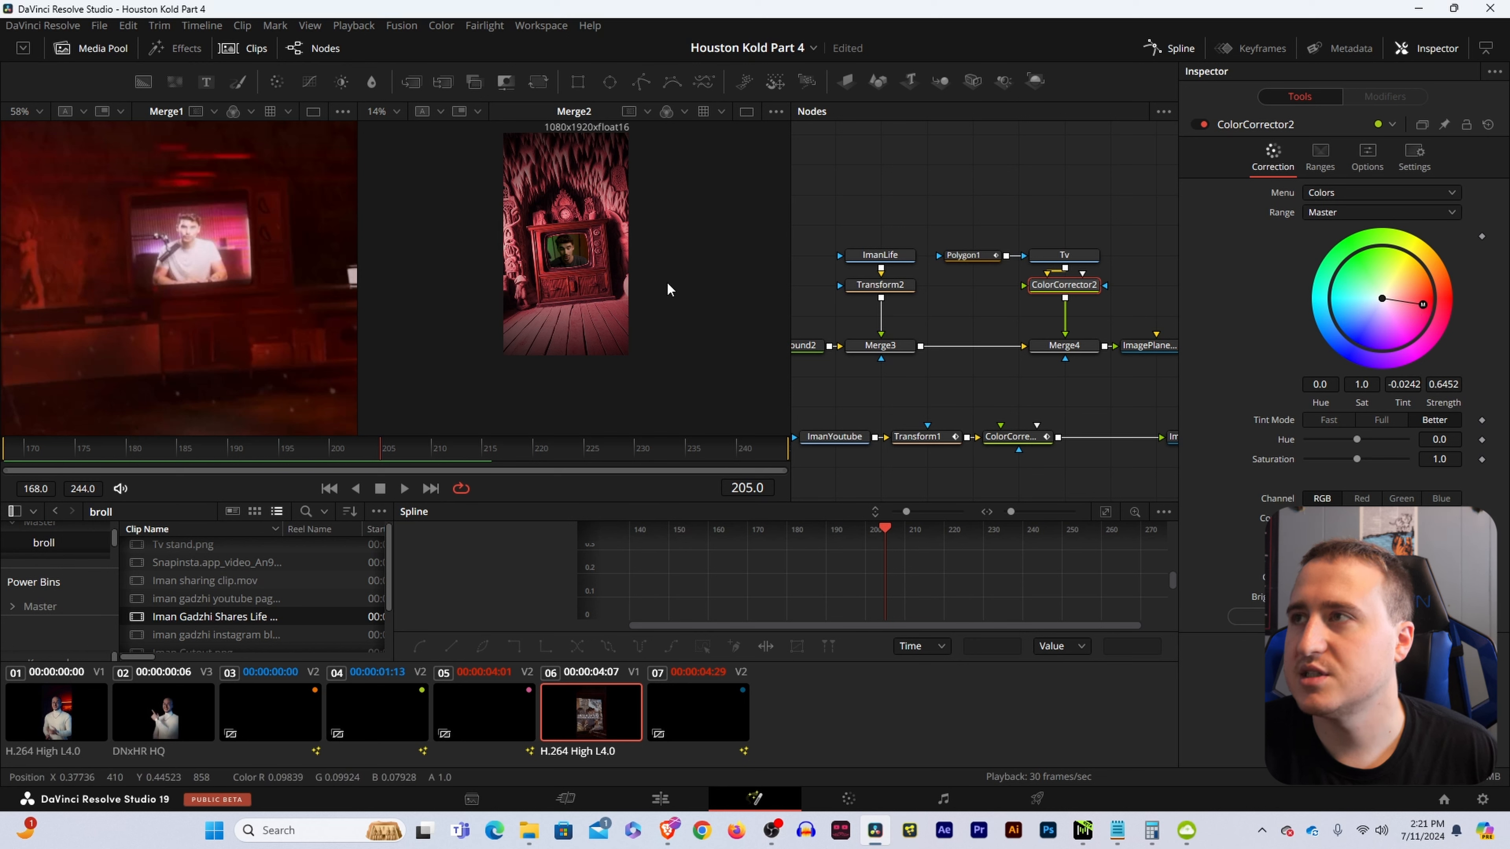
mouse_move(1421, 305)
mouse_down()
mouse_move(1406, 296)
mouse_move(1441, 309)
mouse_up()
drag(1357, 440, 1344, 439)
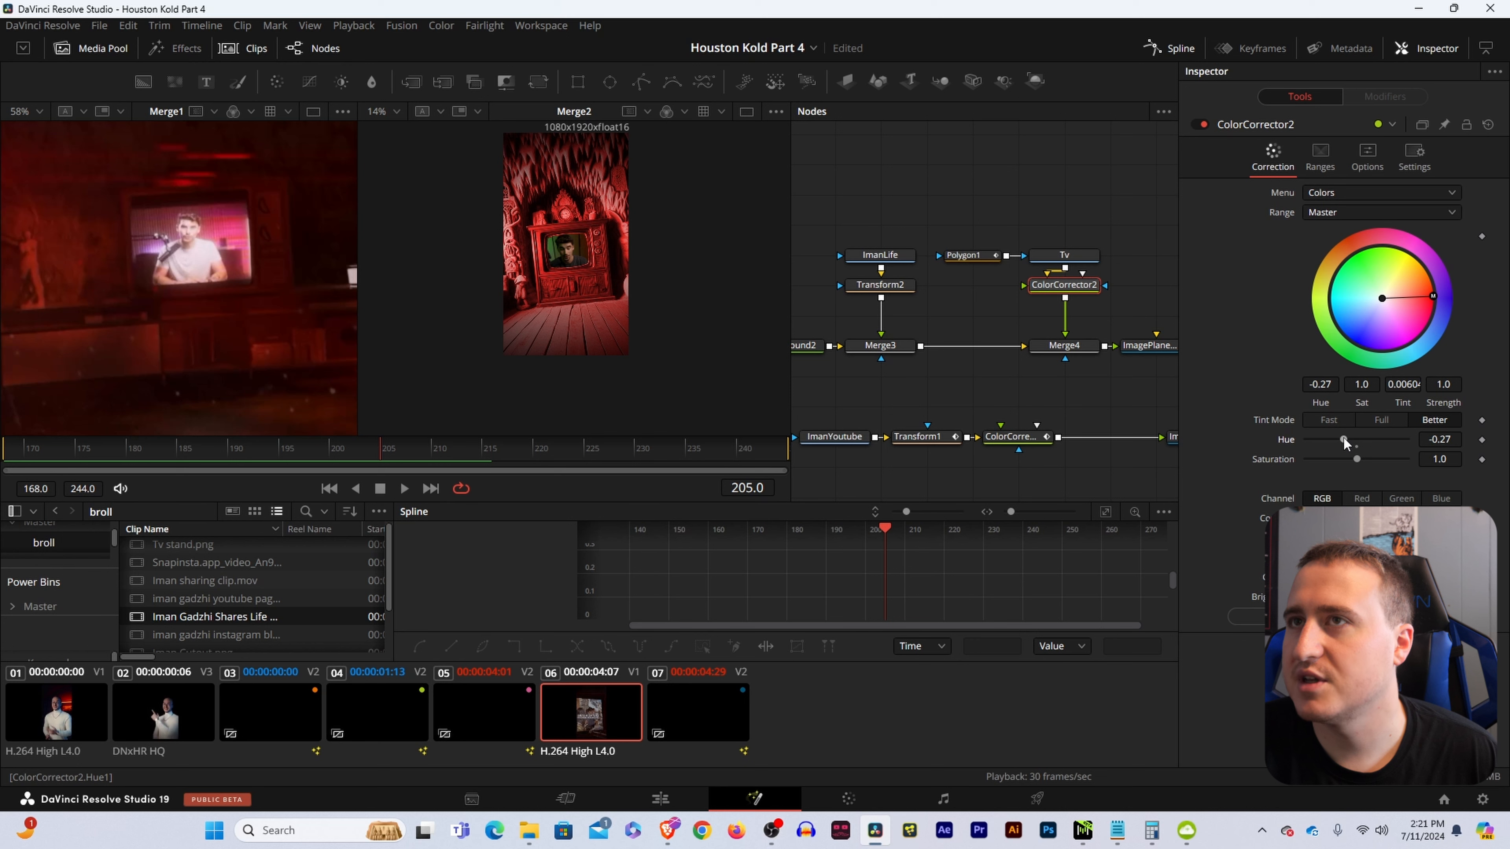
drag(1361, 459, 1373, 470)
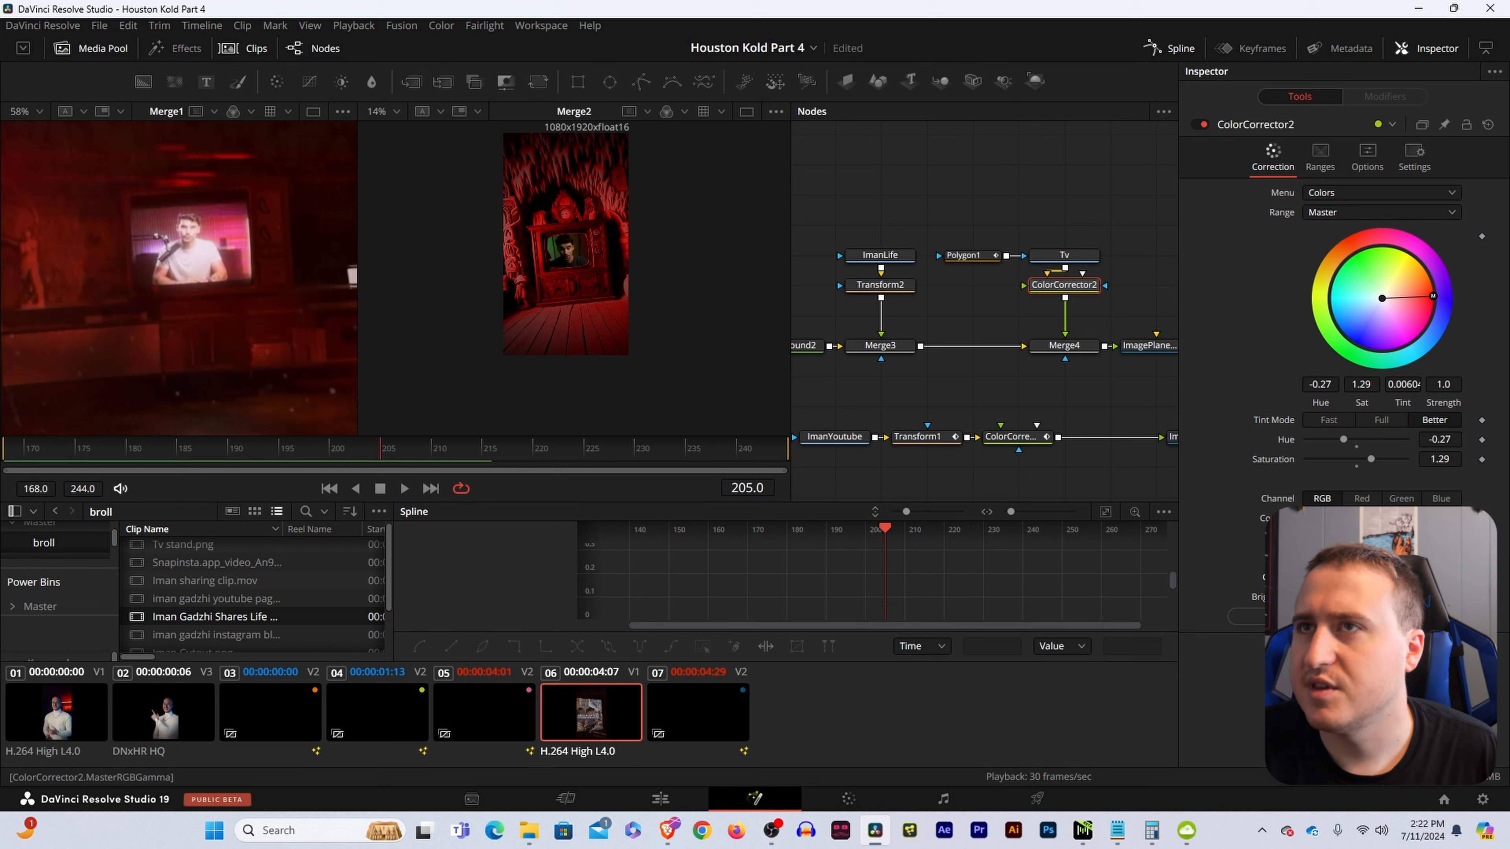
scroll(564, 238, down, 2)
scroll(271, 278, down, 5)
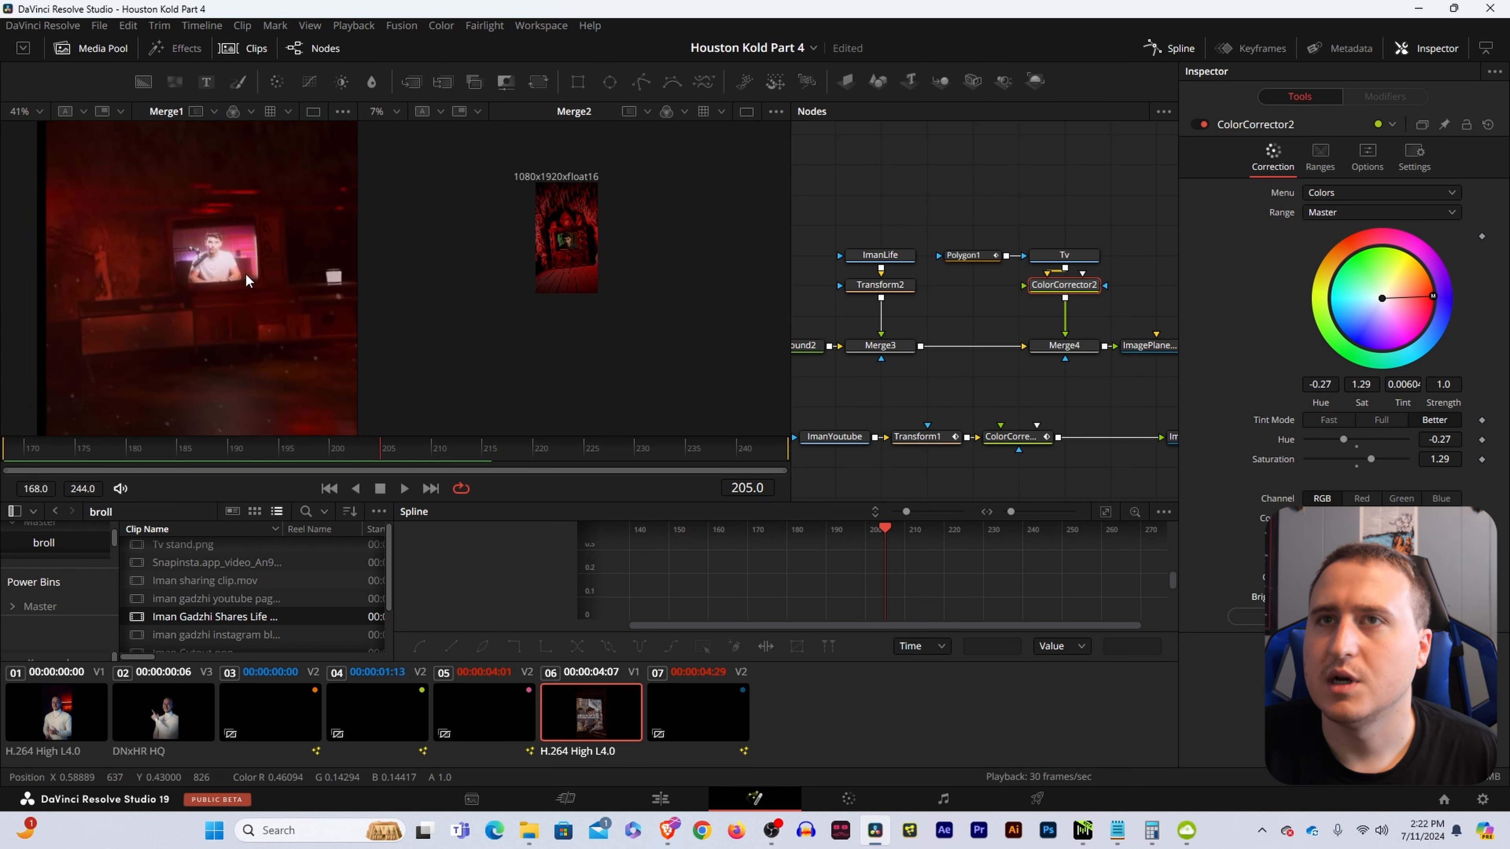
- Save the project and insert a Color Corrector between Transform2 and Merge3 on the ImanLife branch
scroll(654, 297, up, 3)
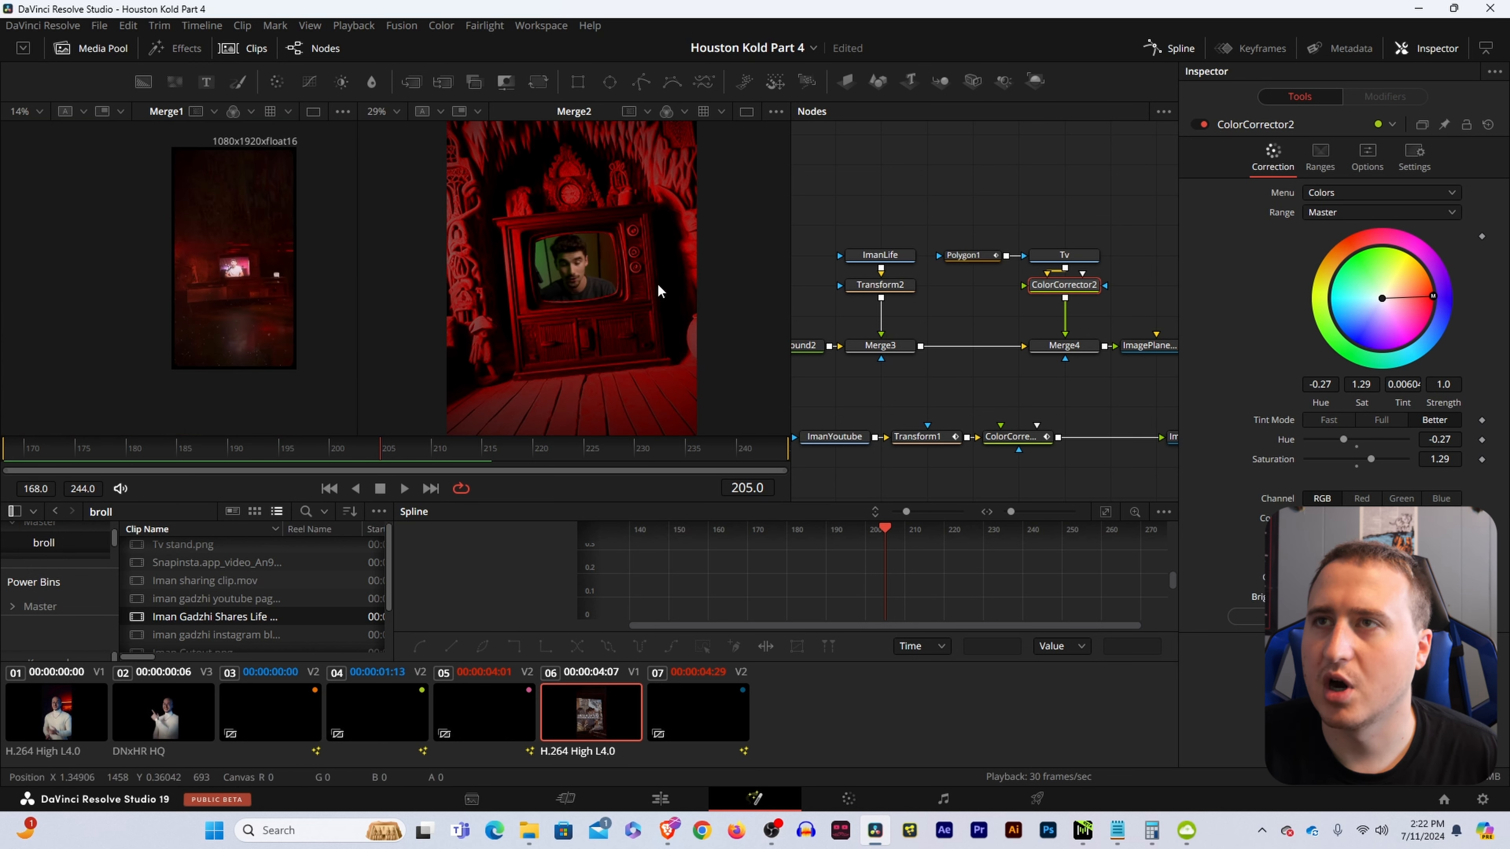
key(ctrl+s)
click(919, 289)
key(shift+space)
text(color)
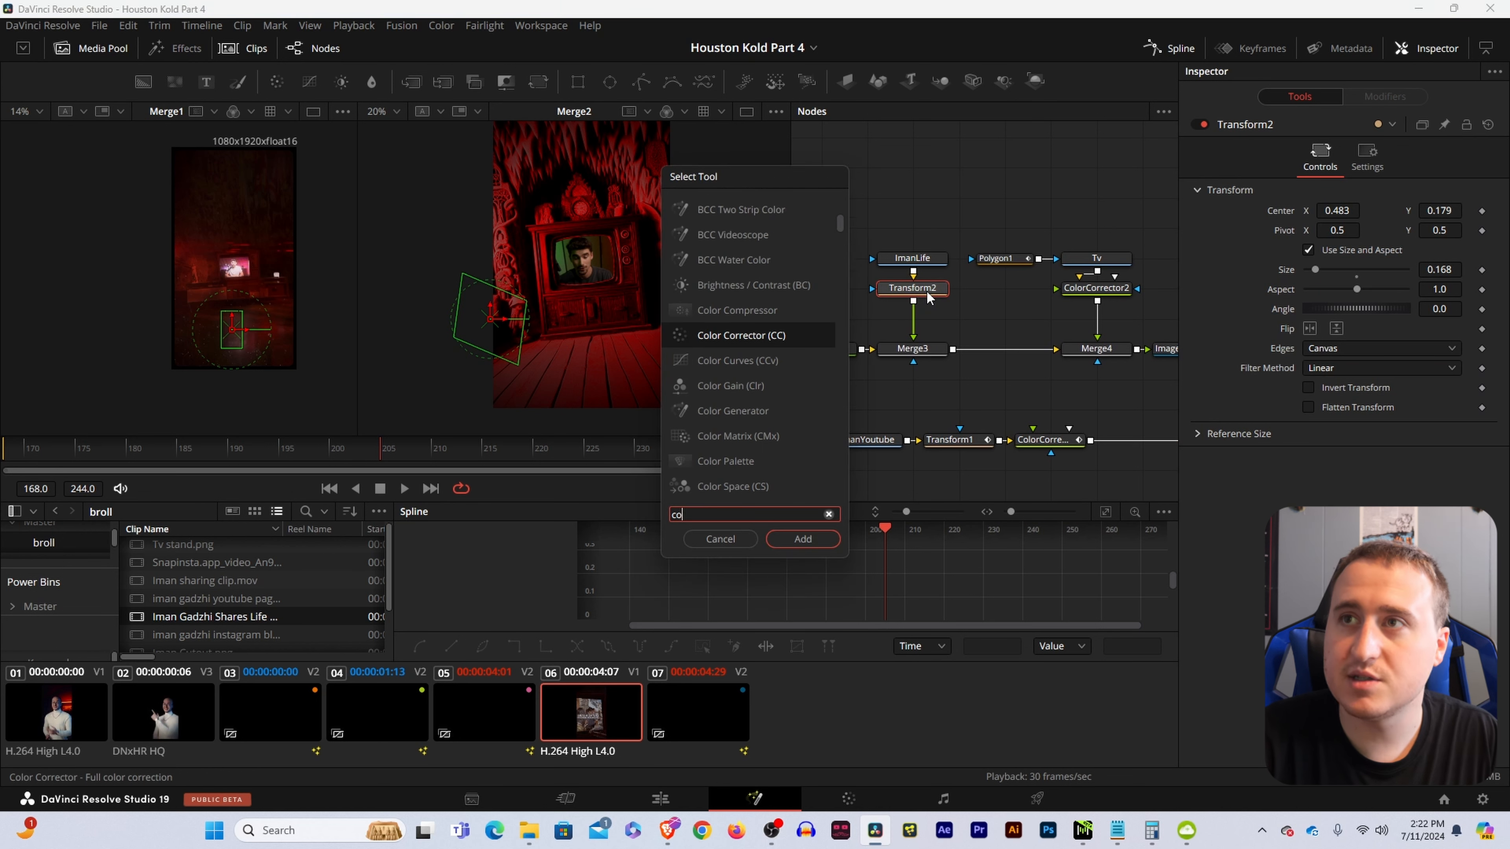
key(Return)
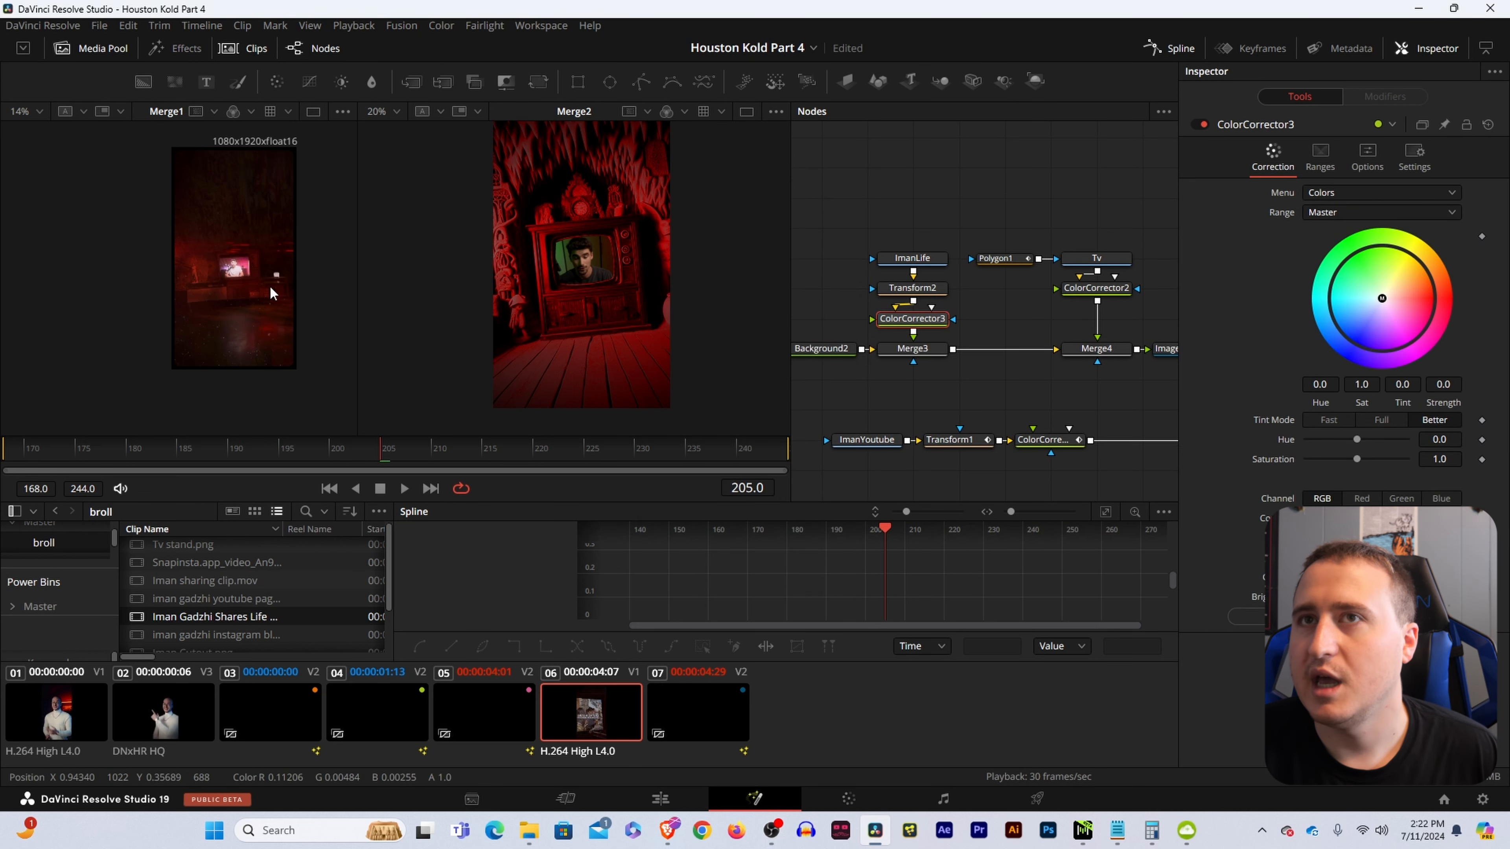
- Set ColorCorrector3's saturation to 1.205 and insert a Glow between it and Merge3, keeping the ImanLife chain stacked above the merge
scroll(229, 271, up, 3)
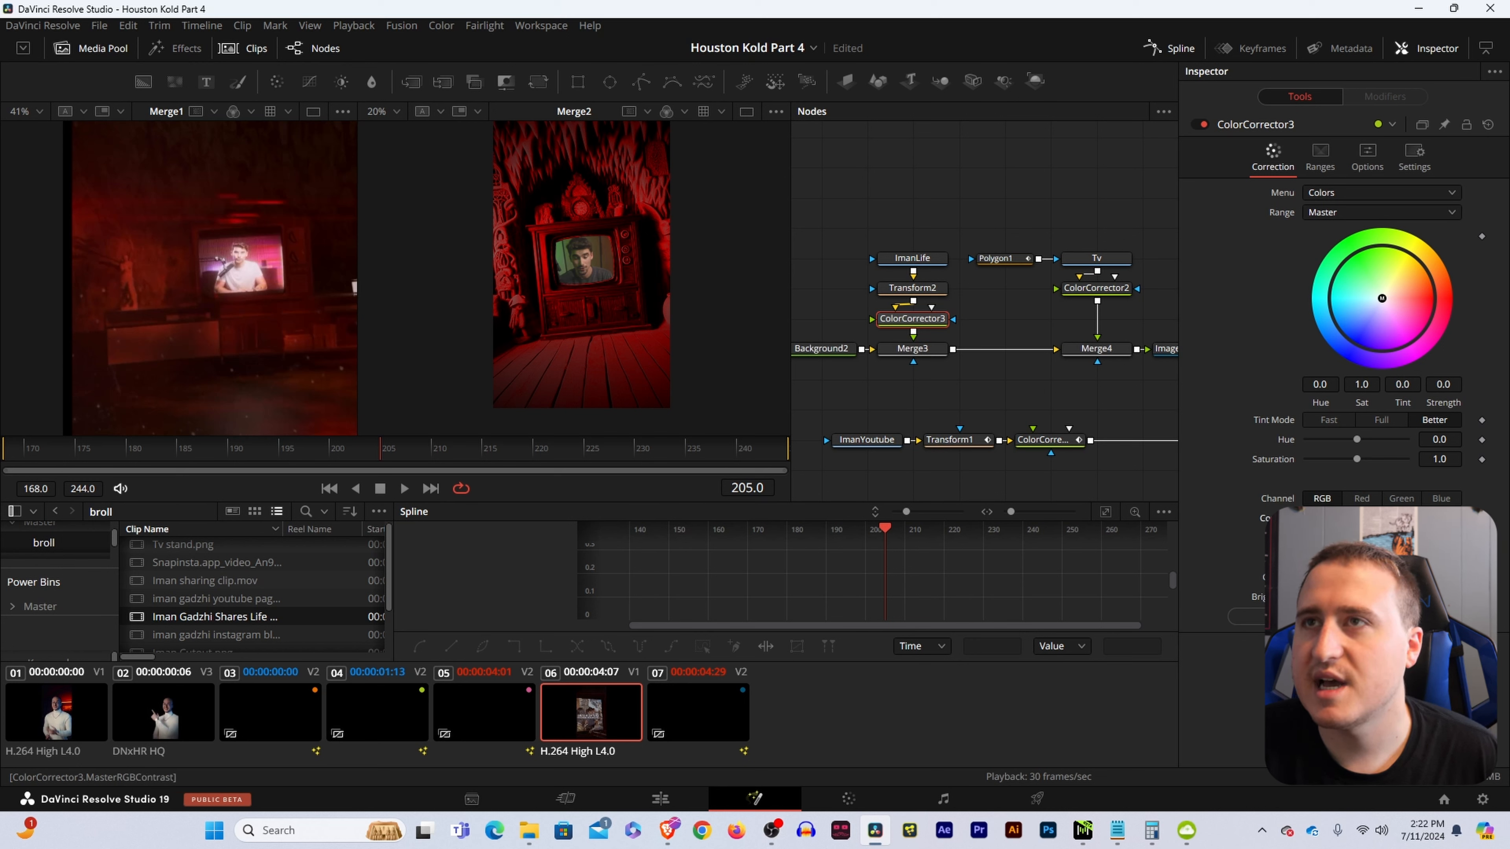
drag(1356, 459, 1367, 459)
key(shift+space)
text(glow)
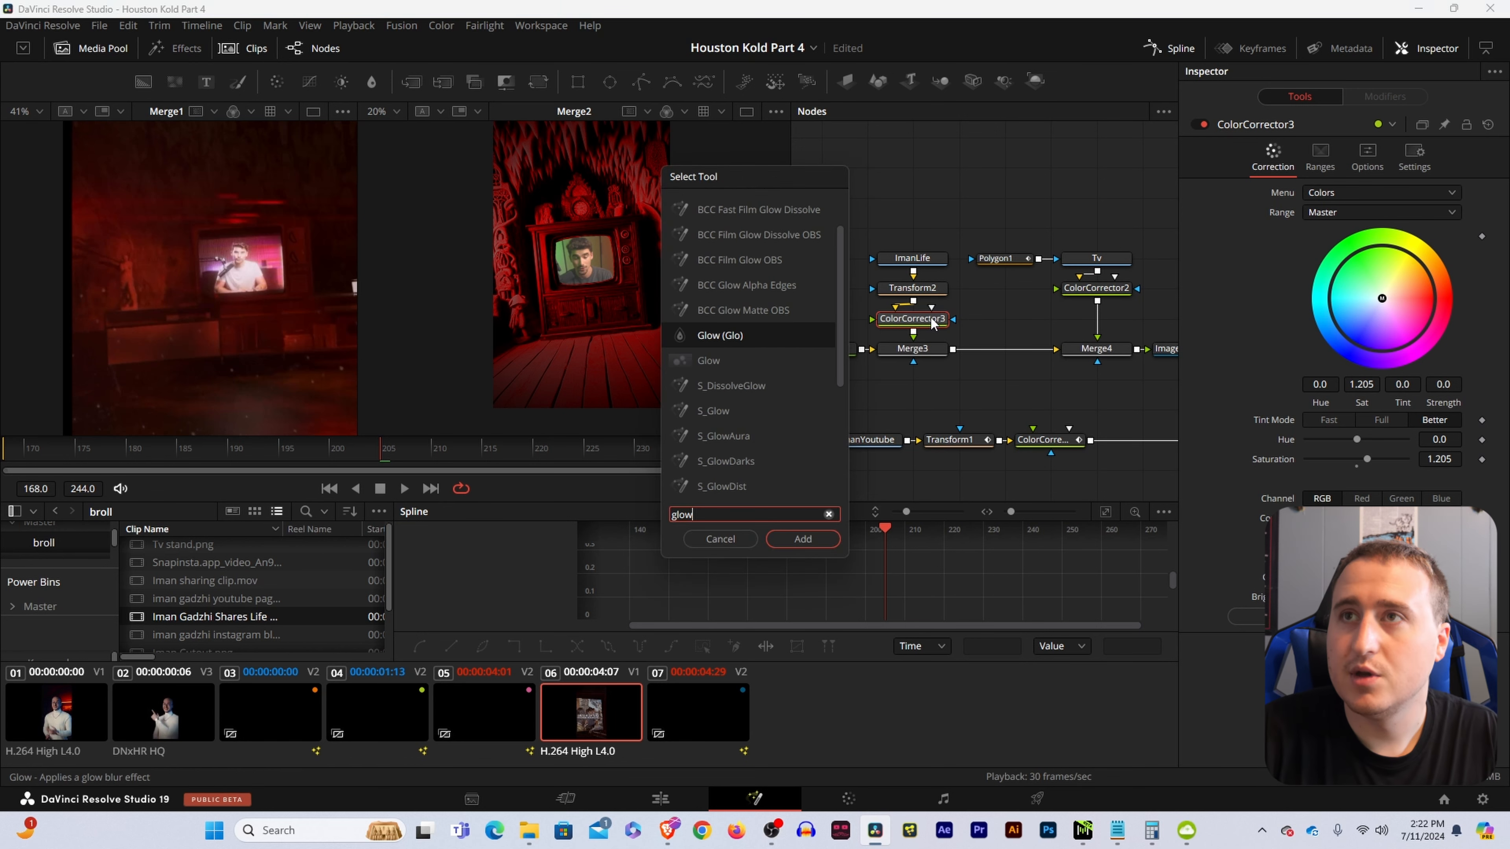
key(Return)
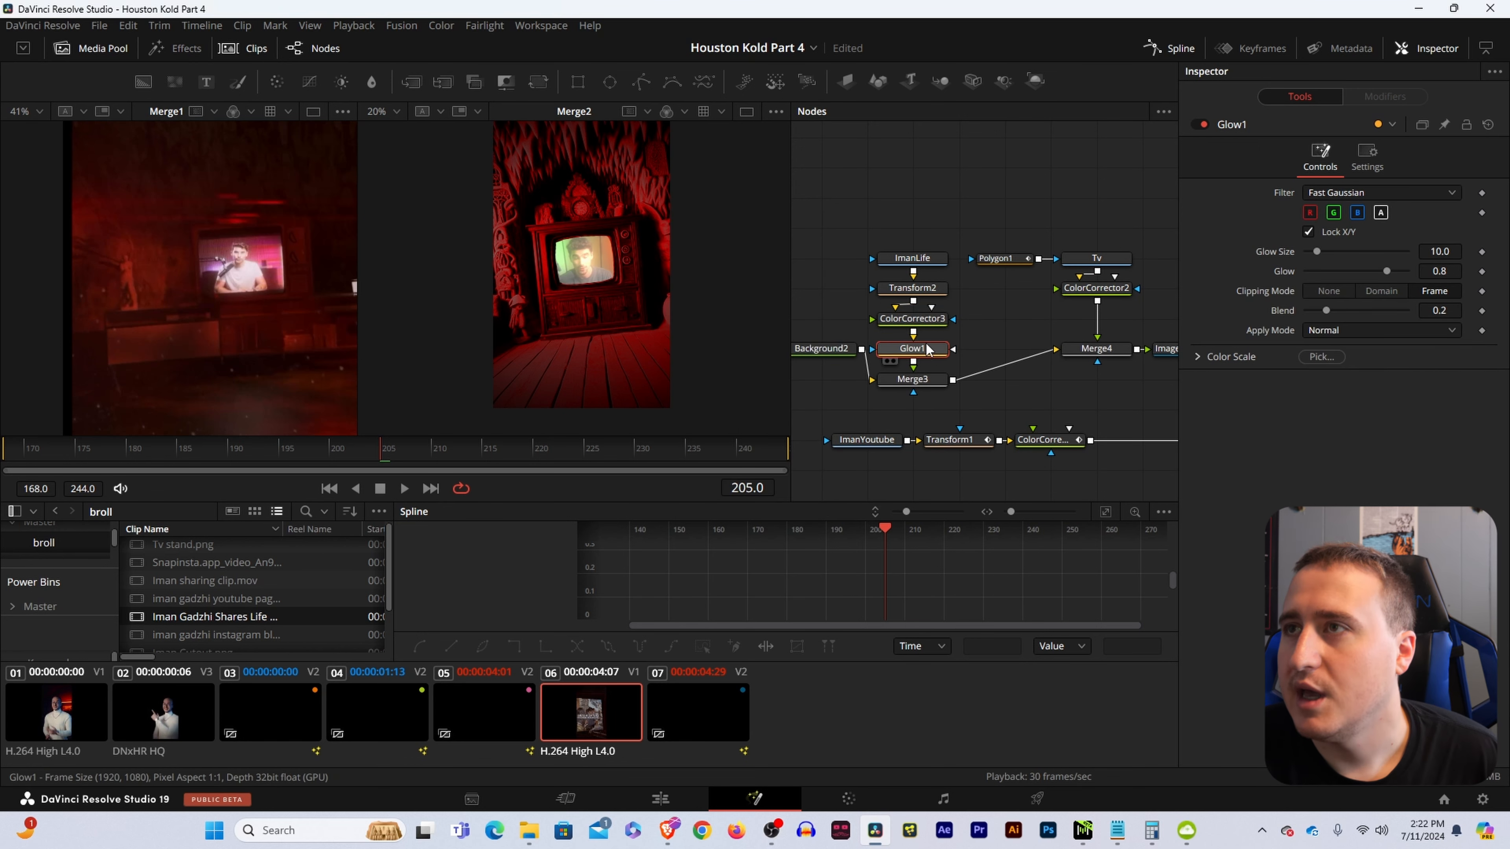
drag(891, 246, 925, 338)
click(929, 315)
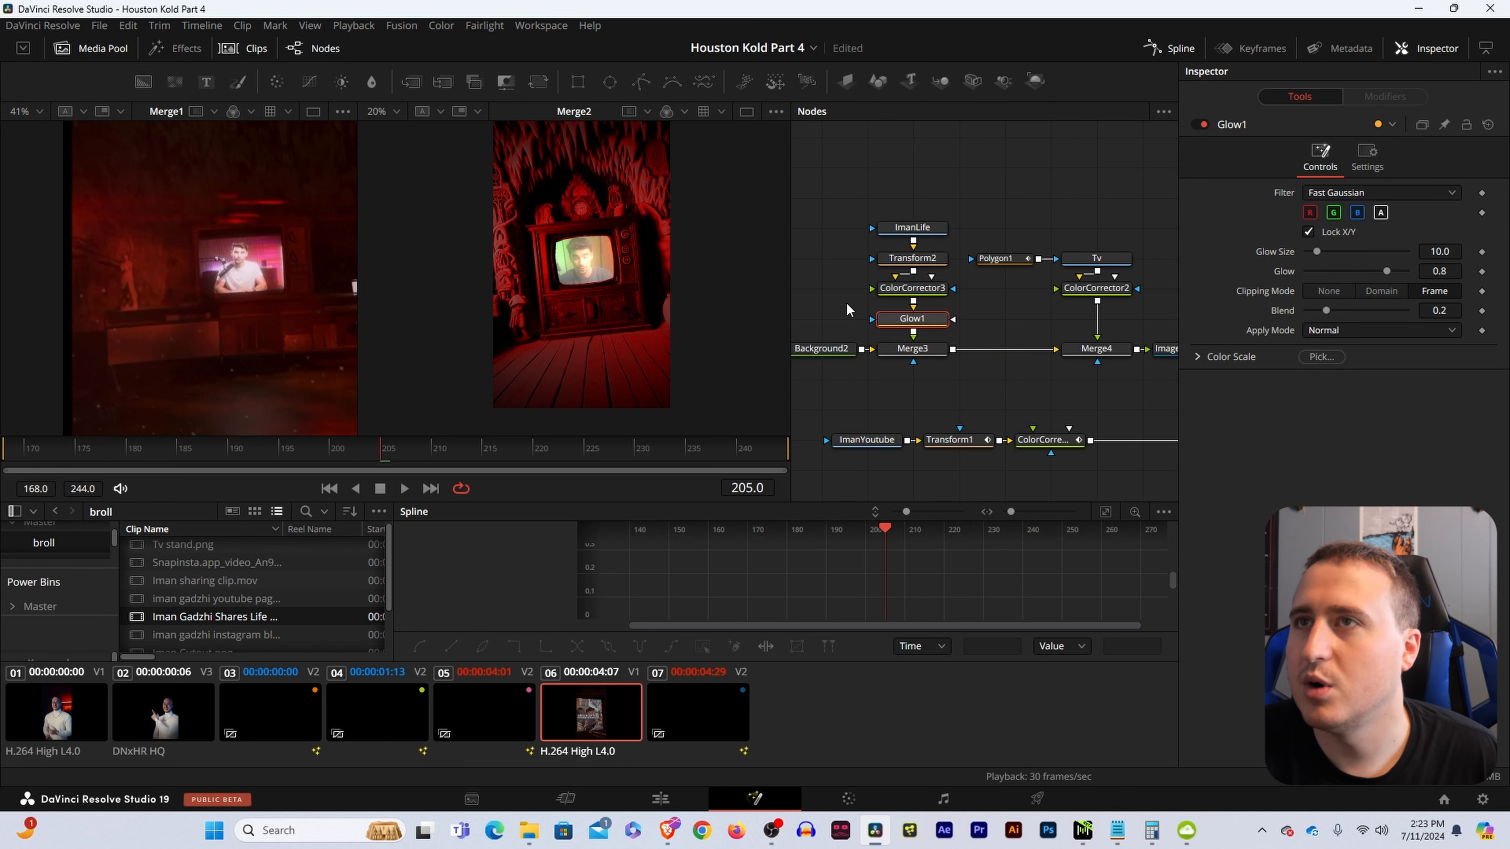
- Set the ImanLife glow to 0.626, its glow size to 14.3 and its blend to 0.144, and compare with the Merge1 reference
drag(1386, 272, 1321, 256)
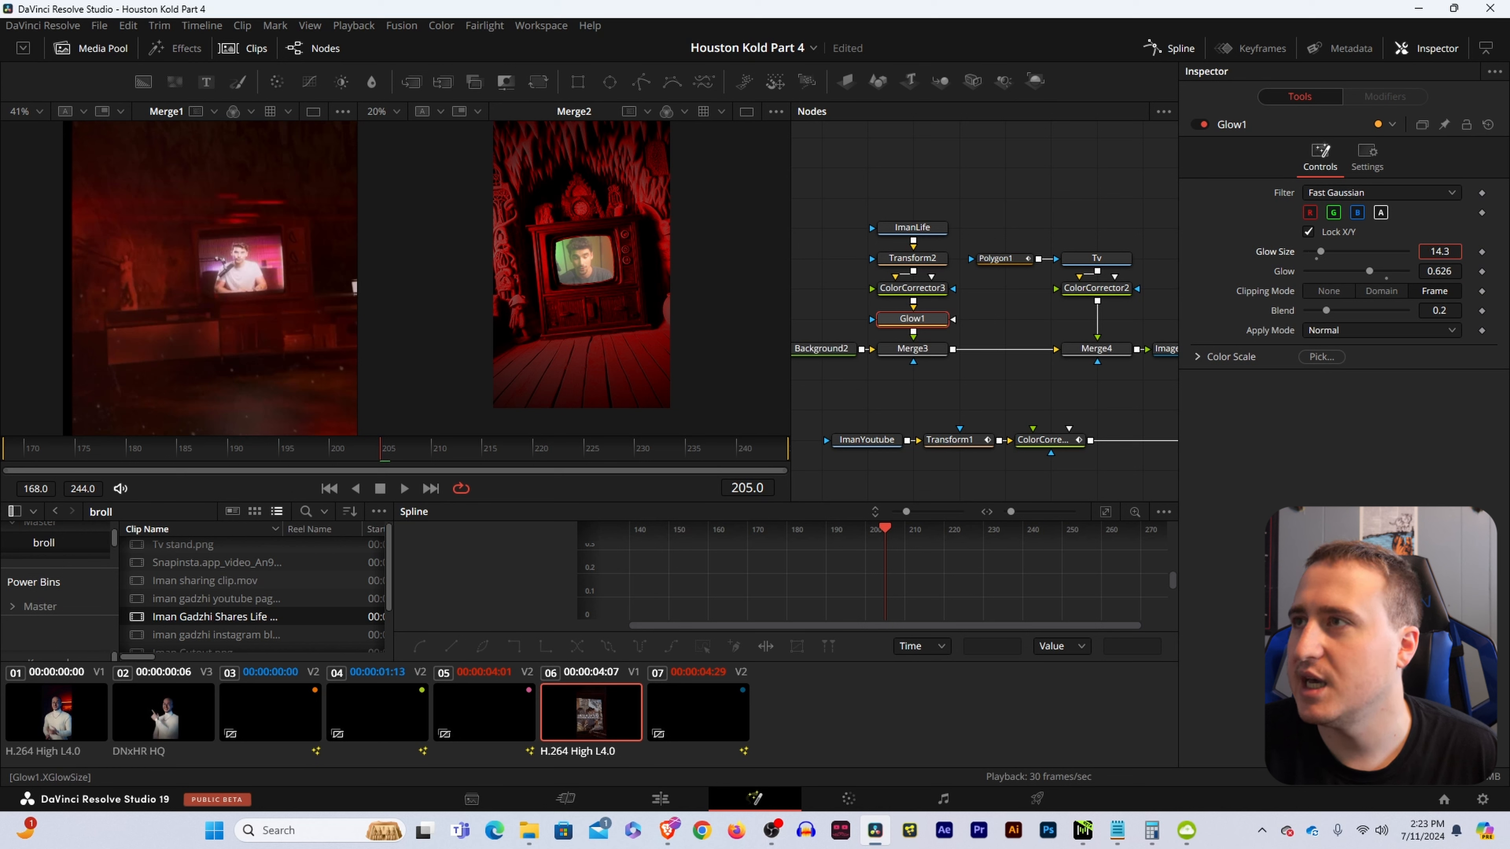
drag(1325, 310, 1331, 310)
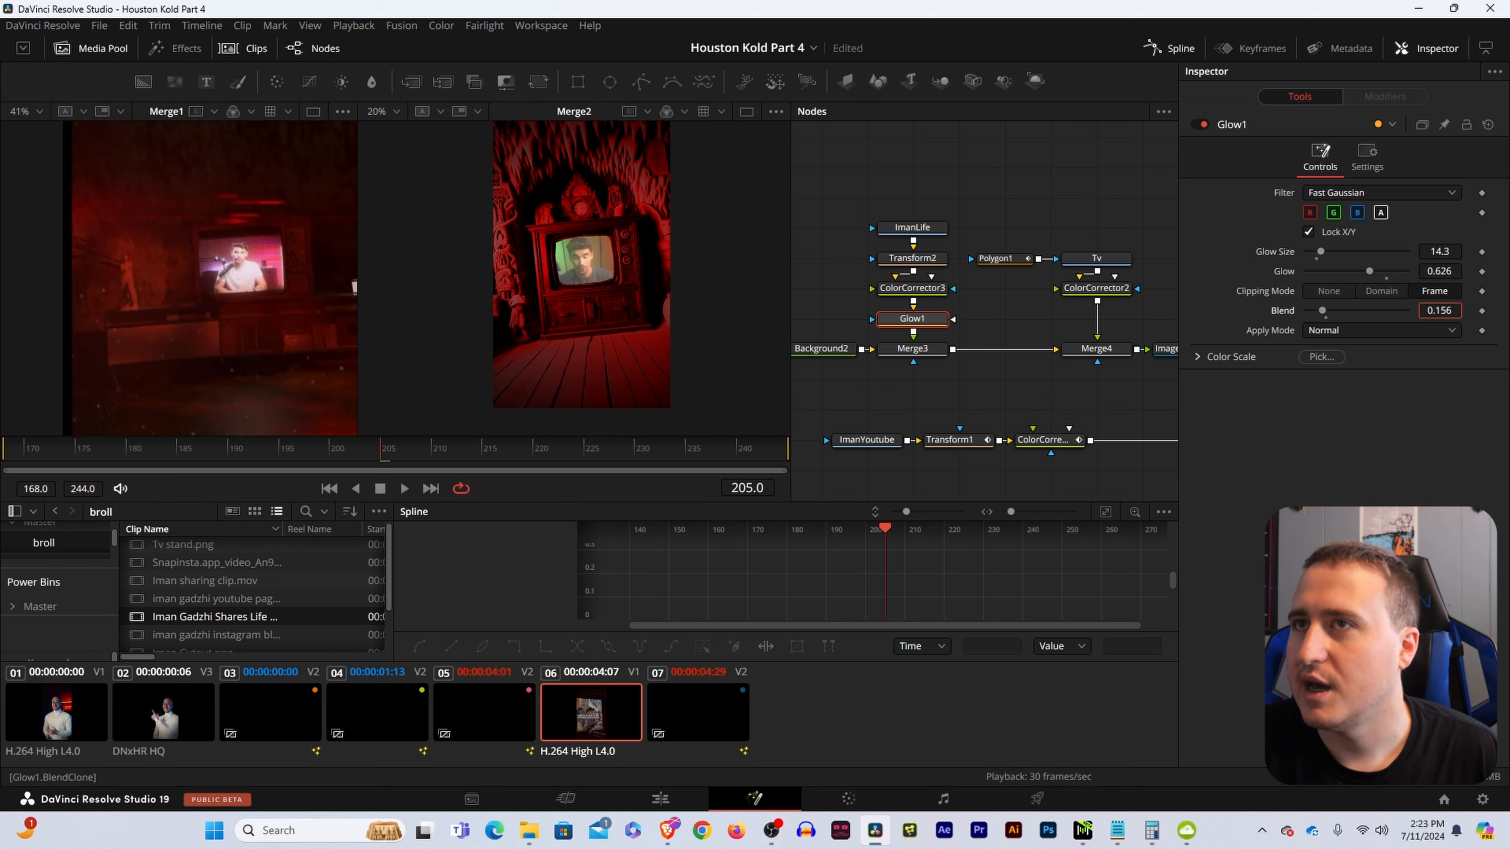
scroll(565, 211, down, 2)
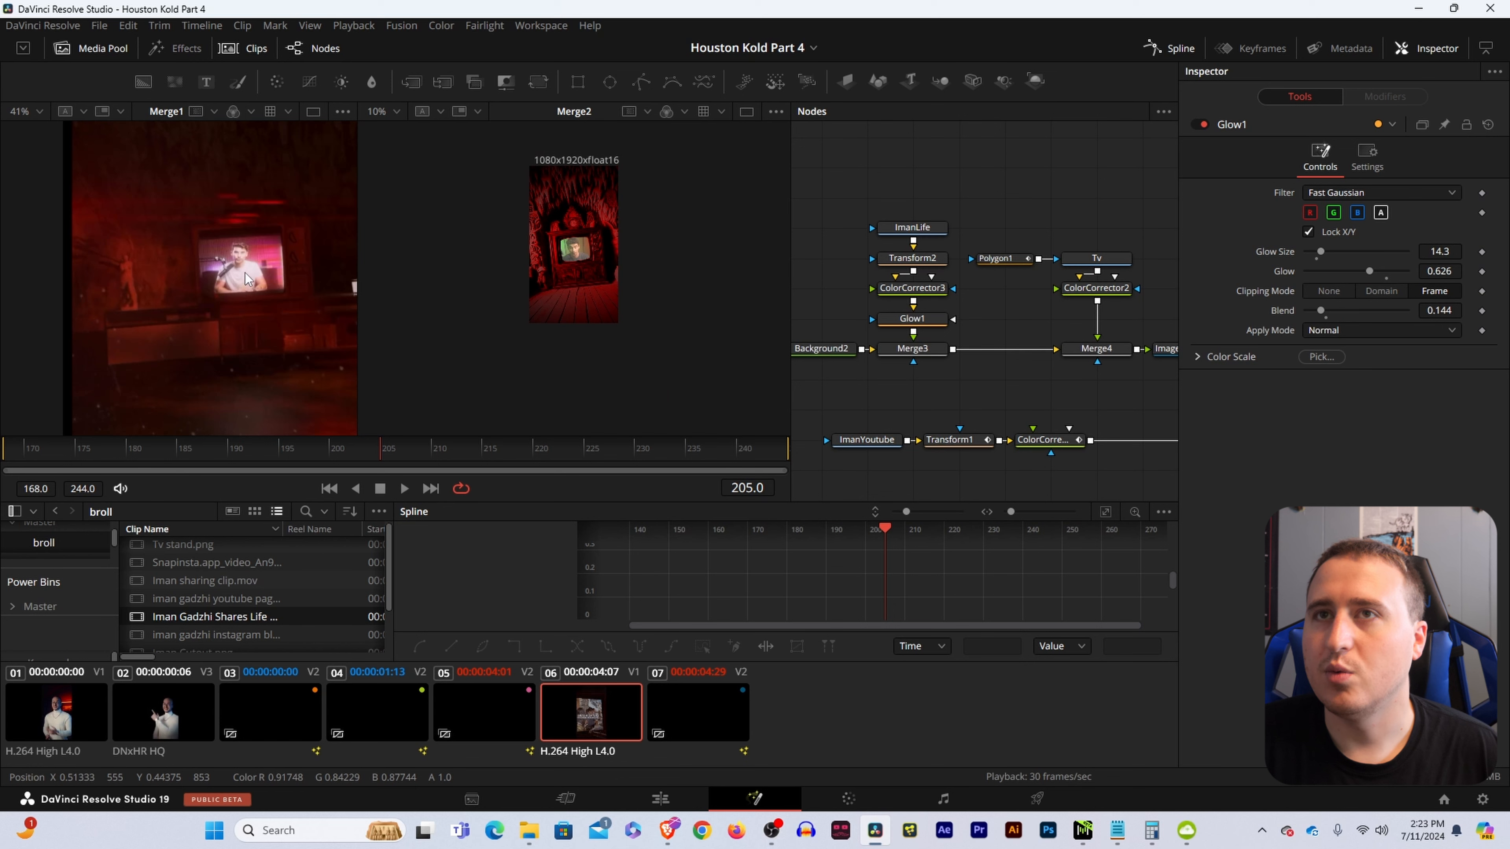
scroll(245, 272, down, 2)
scroll(244, 271, down, 2)
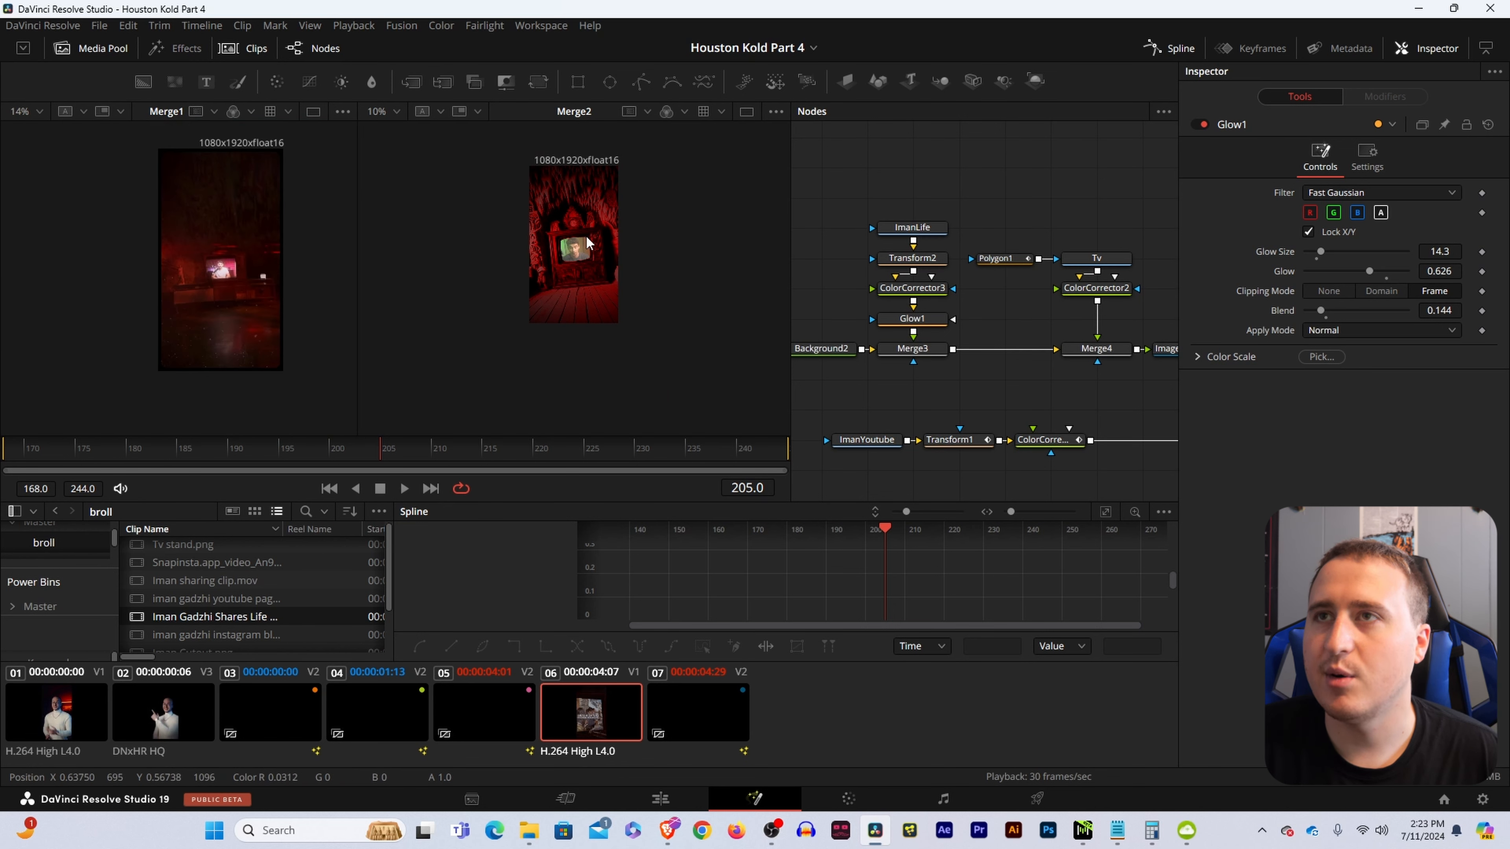
scroll(577, 249, up, 1)
scroll(238, 297, up, 2)
- Delete the disabled Text1 node, its instance and the two Rectangle masks that feed them
drag(413, 450, 3, 457)
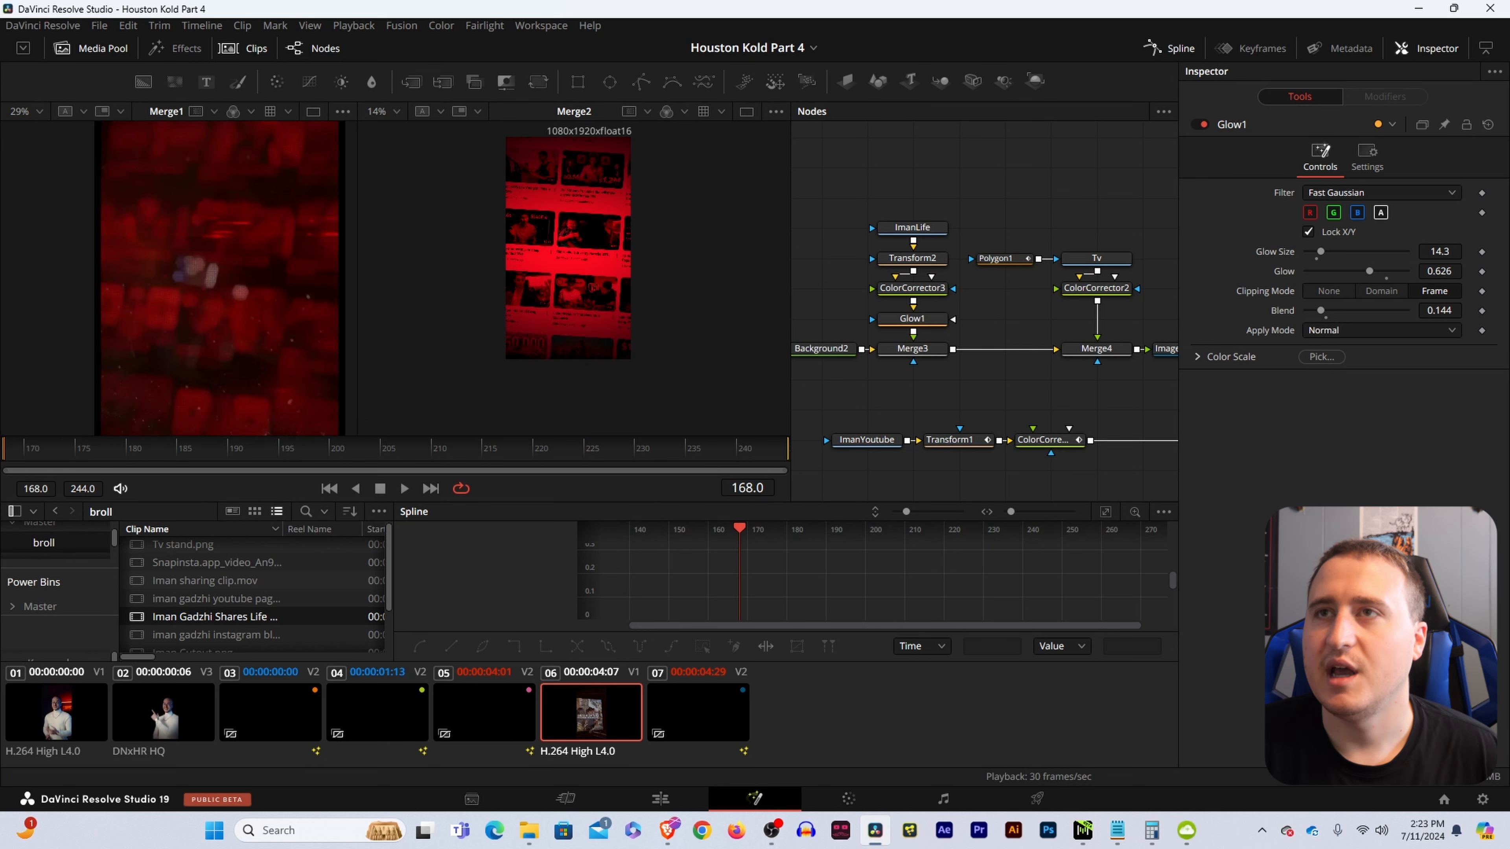
drag(943, 436, 1075, 336)
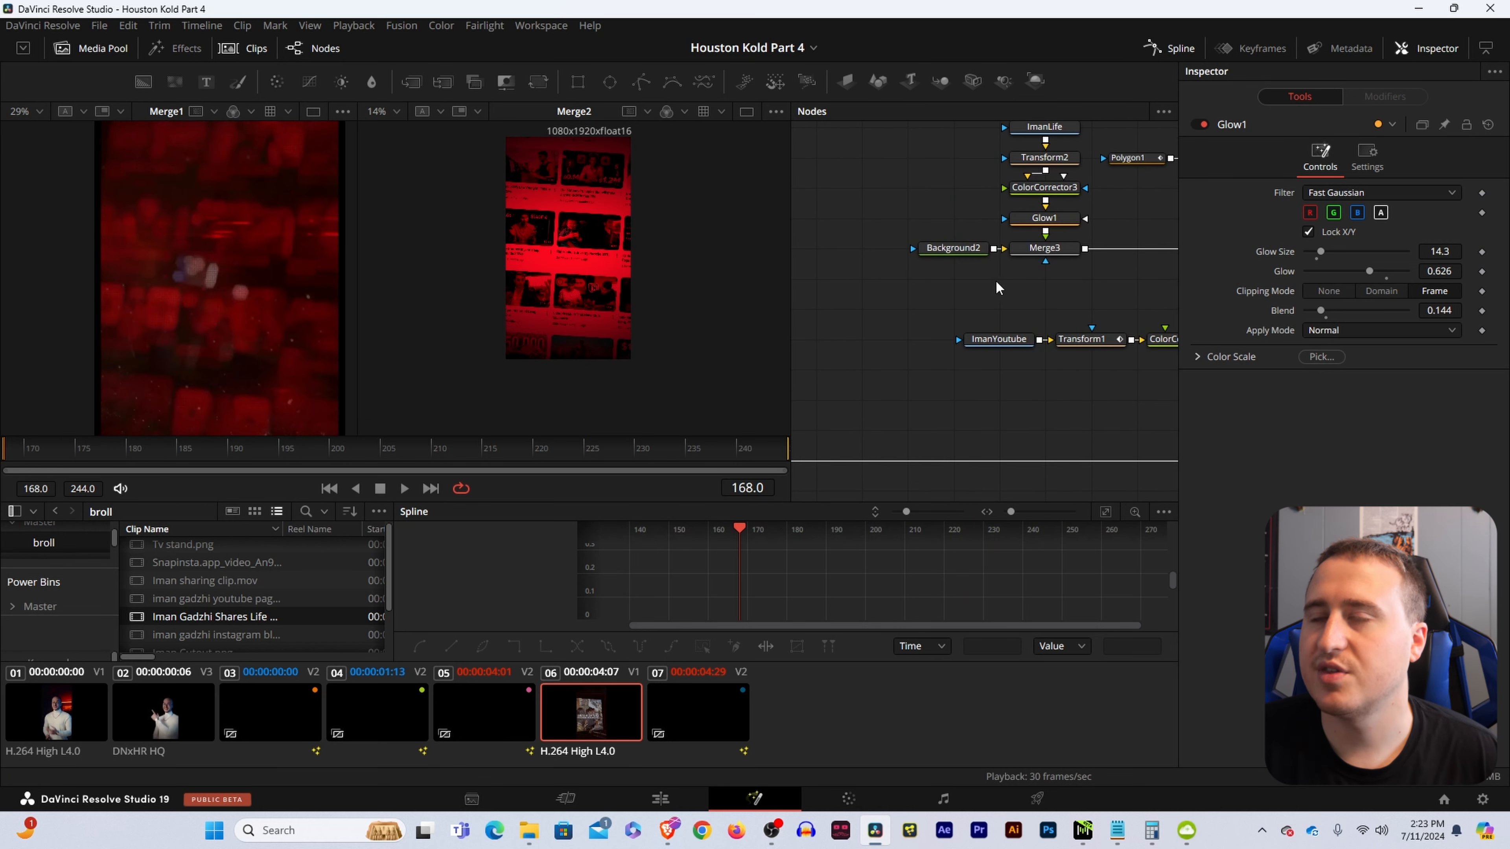
drag(972, 386, 1009, 291)
scroll(1016, 280, down, 2)
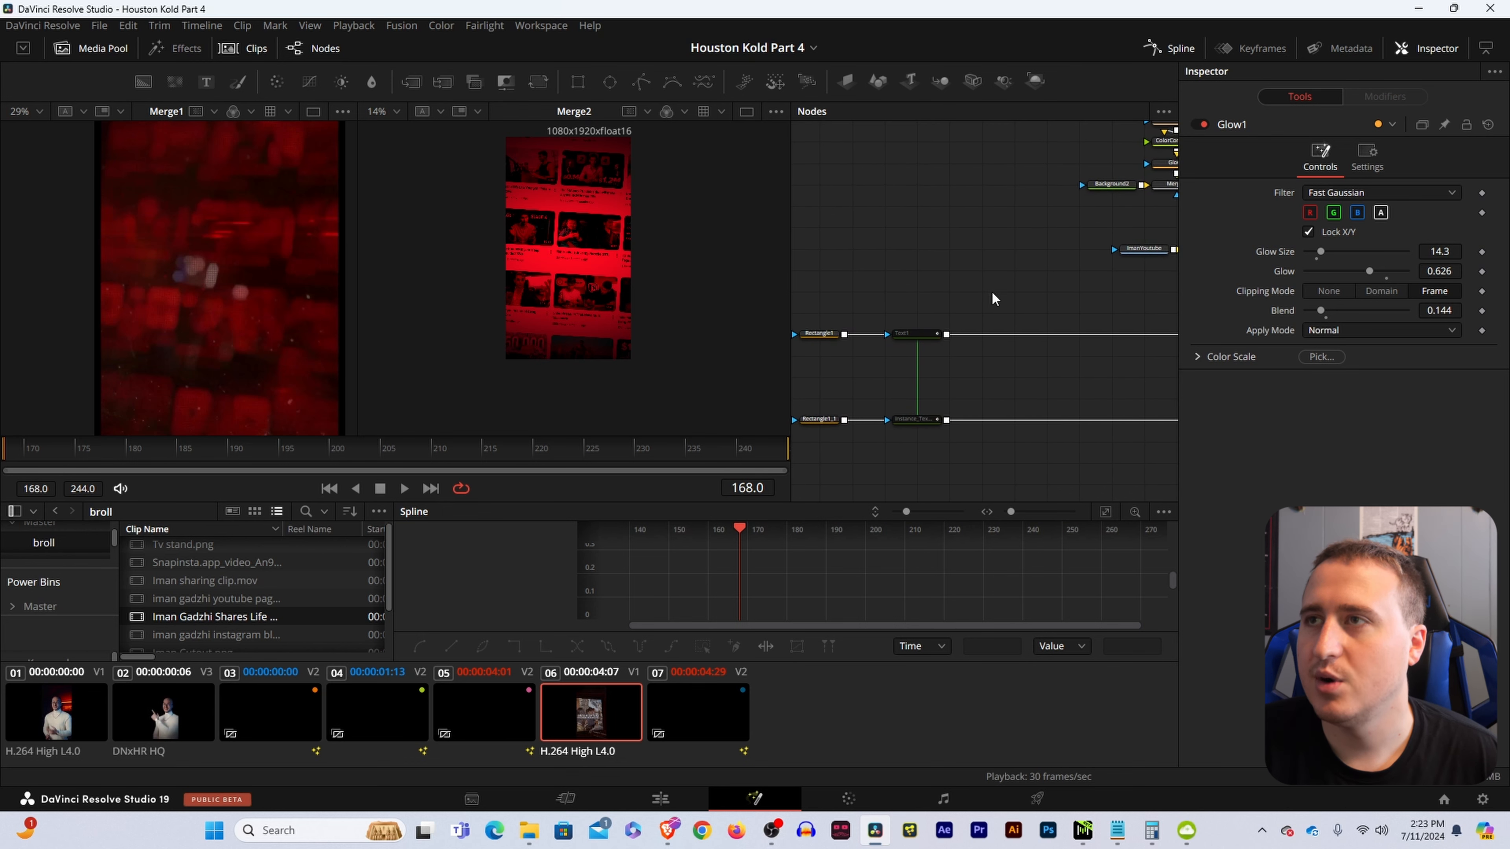
drag(874, 272, 953, 436)
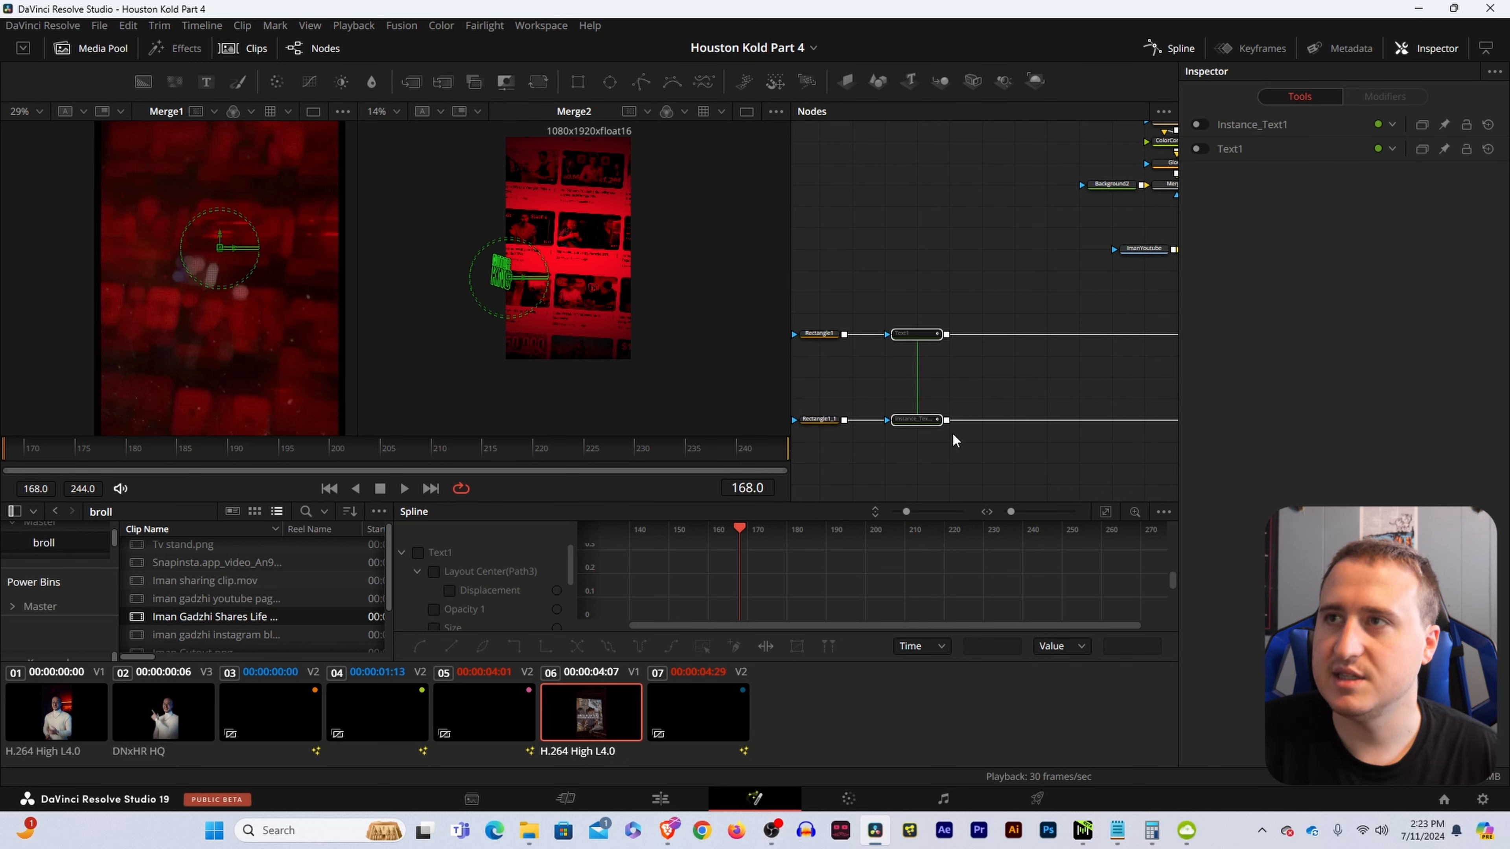
key(Delete)
drag(868, 269, 798, 437)
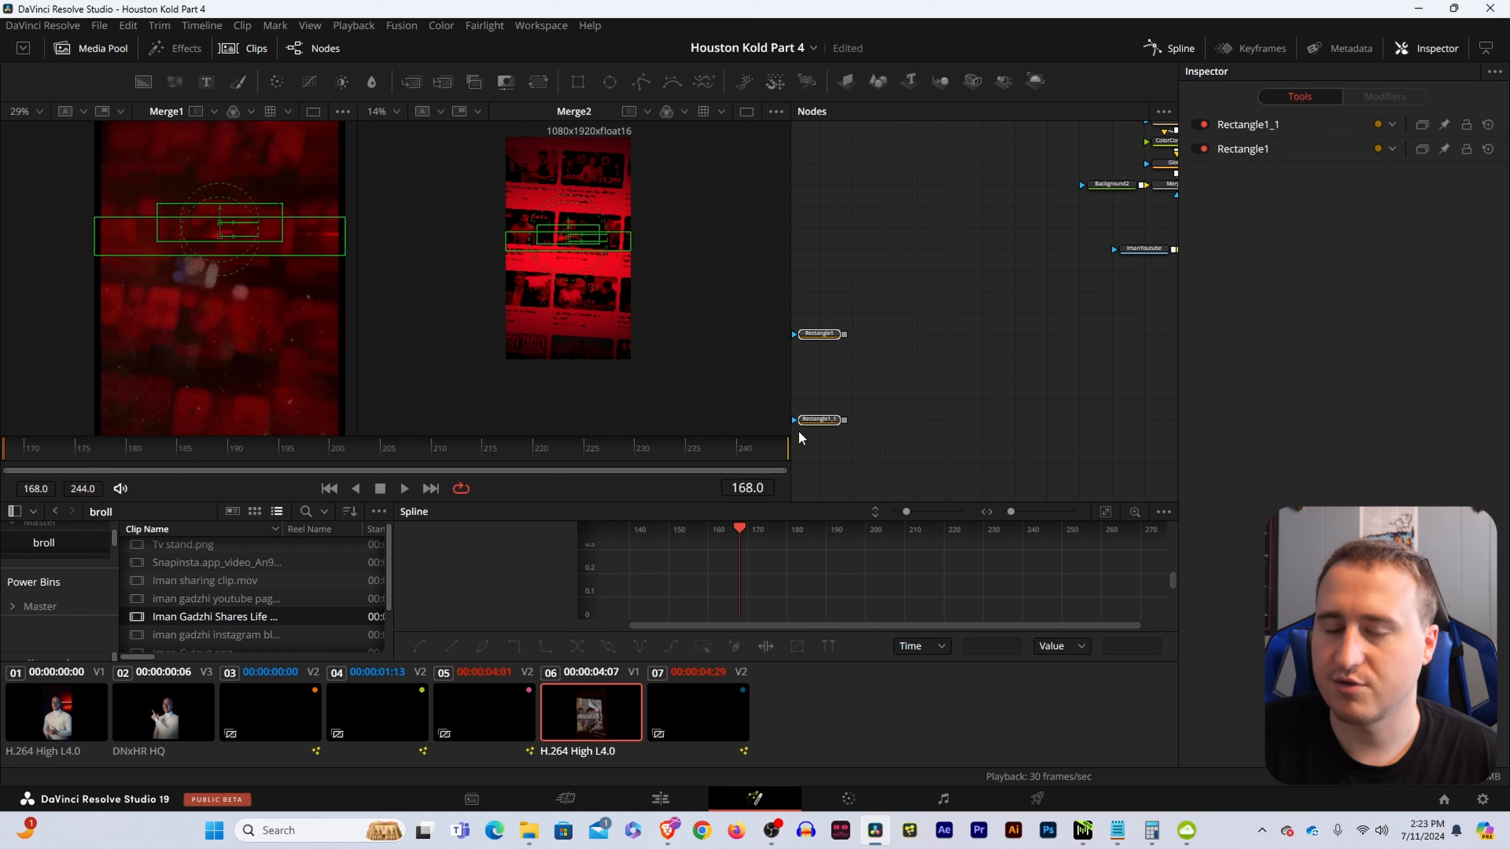
key(Delete)
- With the playhead at frame 205, move the Tv branch's image plane and its two 3D transforms away from Merge4 to open a gap
scroll(1109, 353, down, 6)
drag(1163, 357, 886, 355)
scroll(885, 346, up, 2)
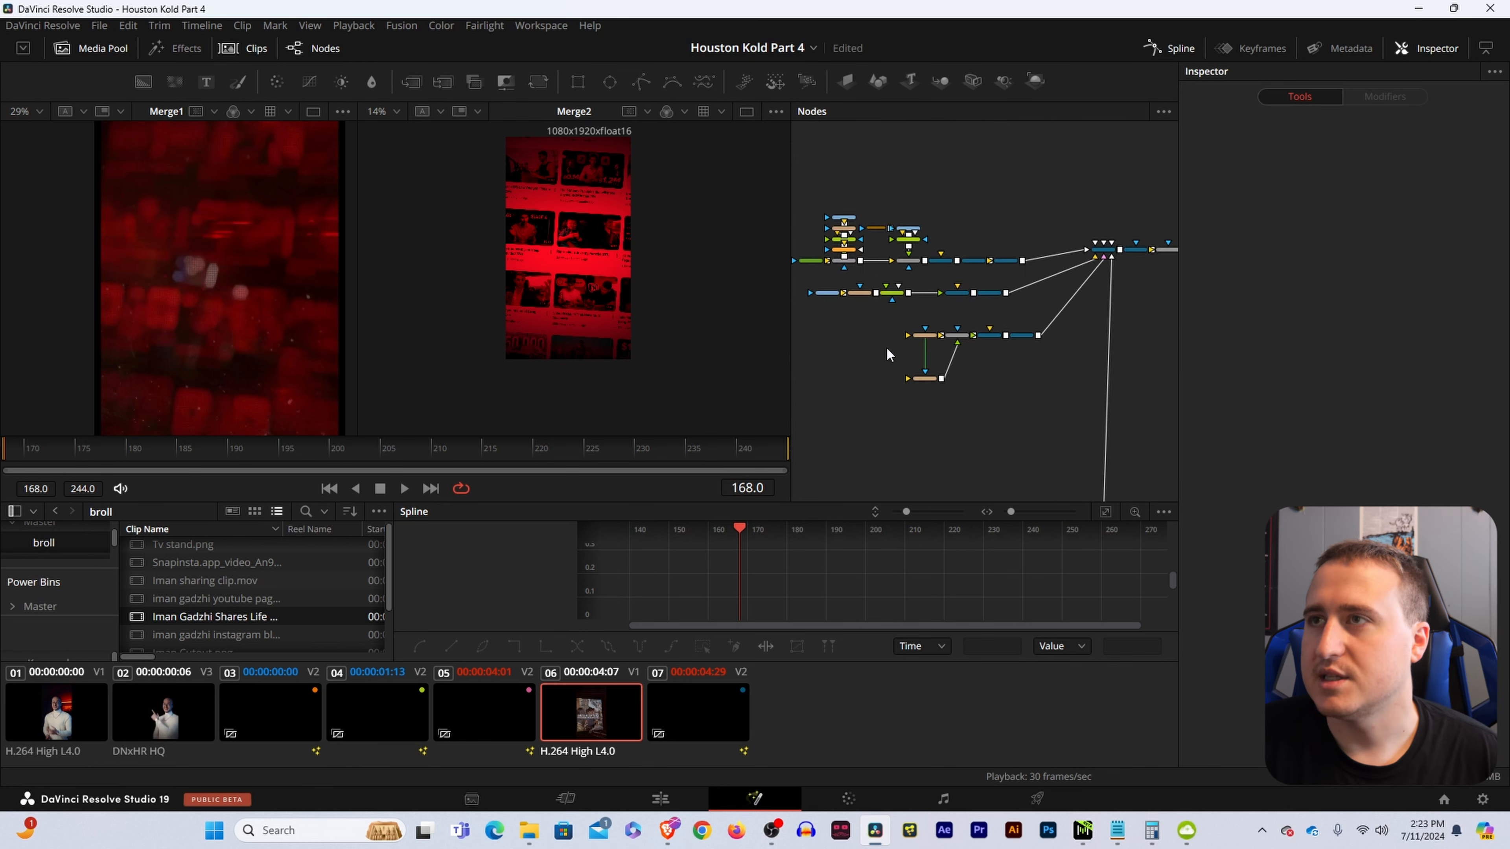
scroll(886, 347, up, 4)
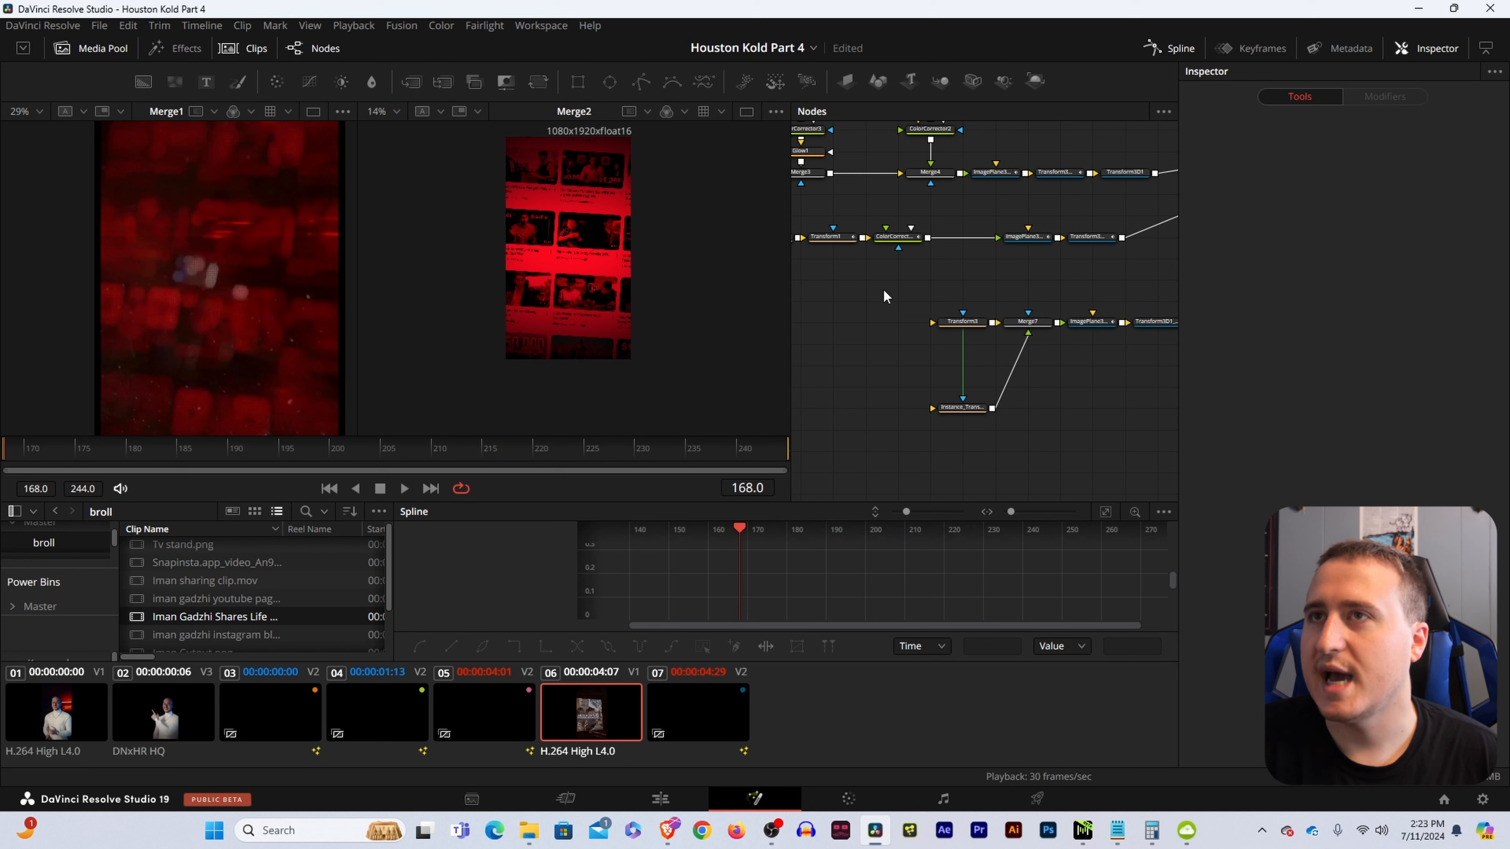
drag(154, 451, 391, 458)
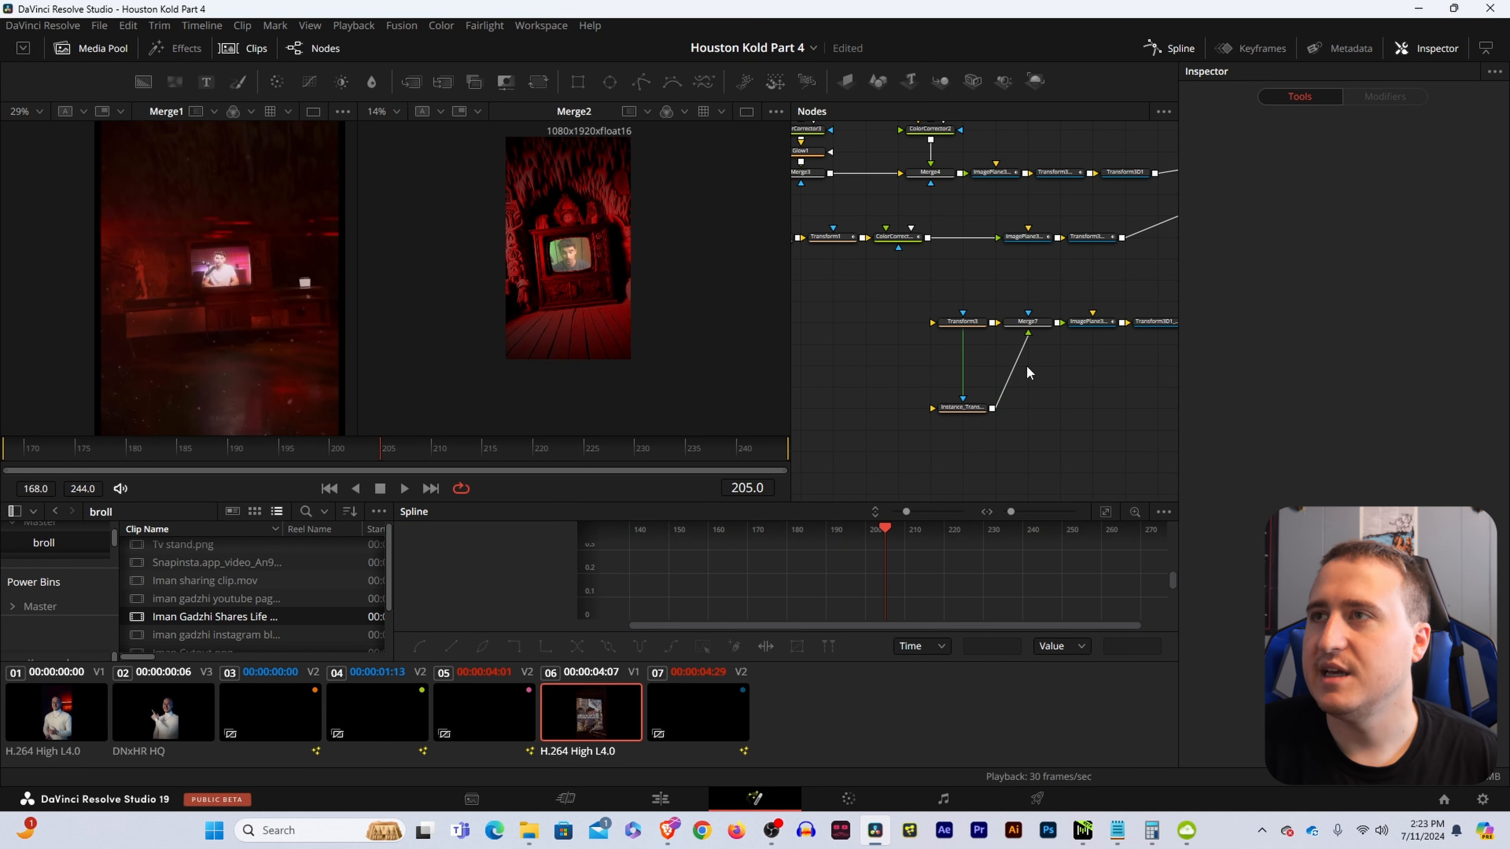
drag(1026, 365, 968, 491)
drag(823, 337, 799, 334)
drag(882, 260, 1017, 324)
drag(911, 300, 978, 300)
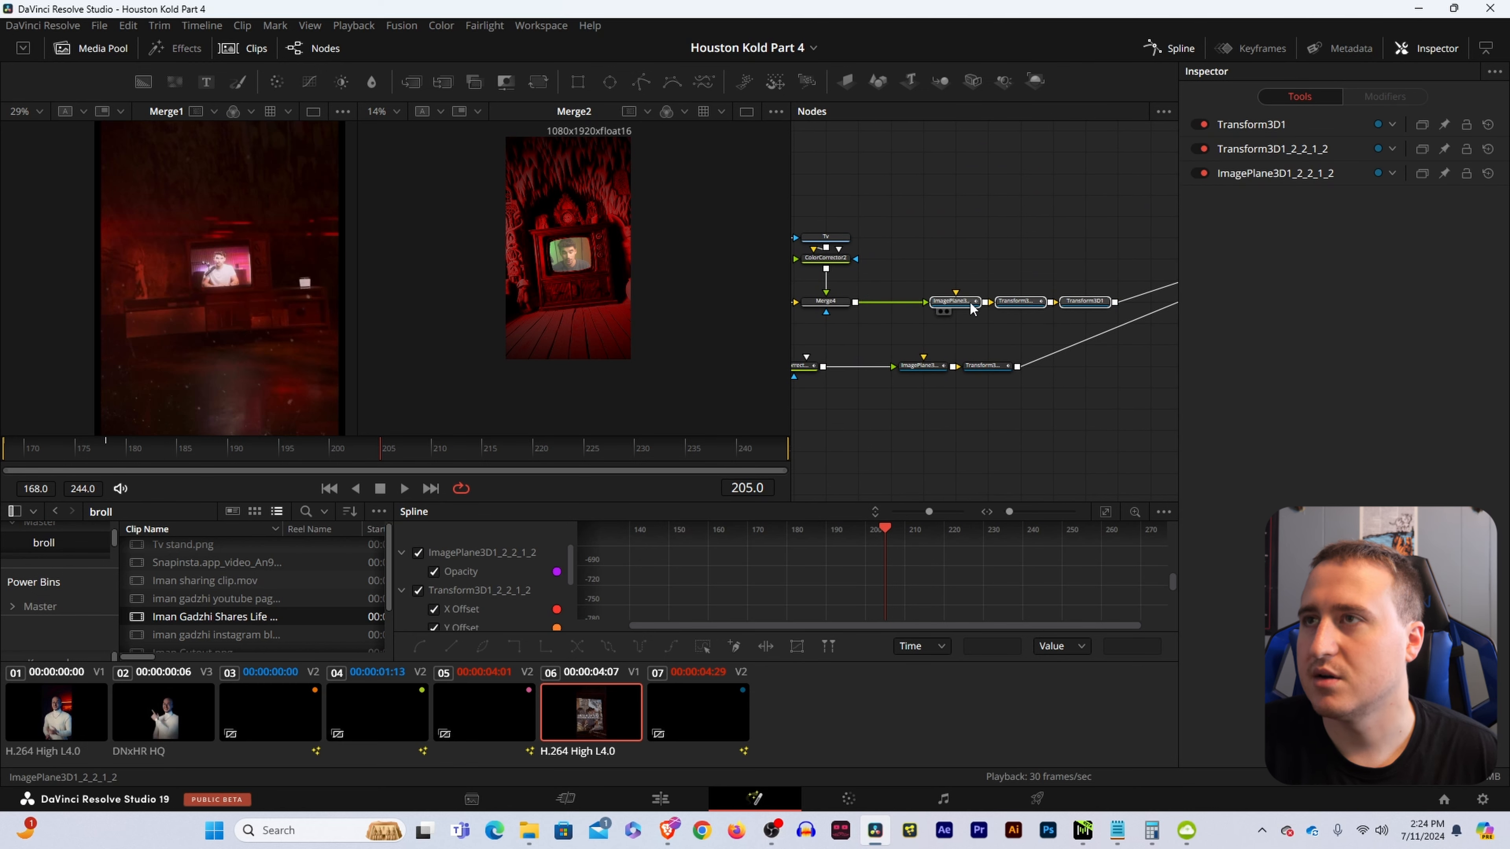
drag(928, 252, 933, 250)
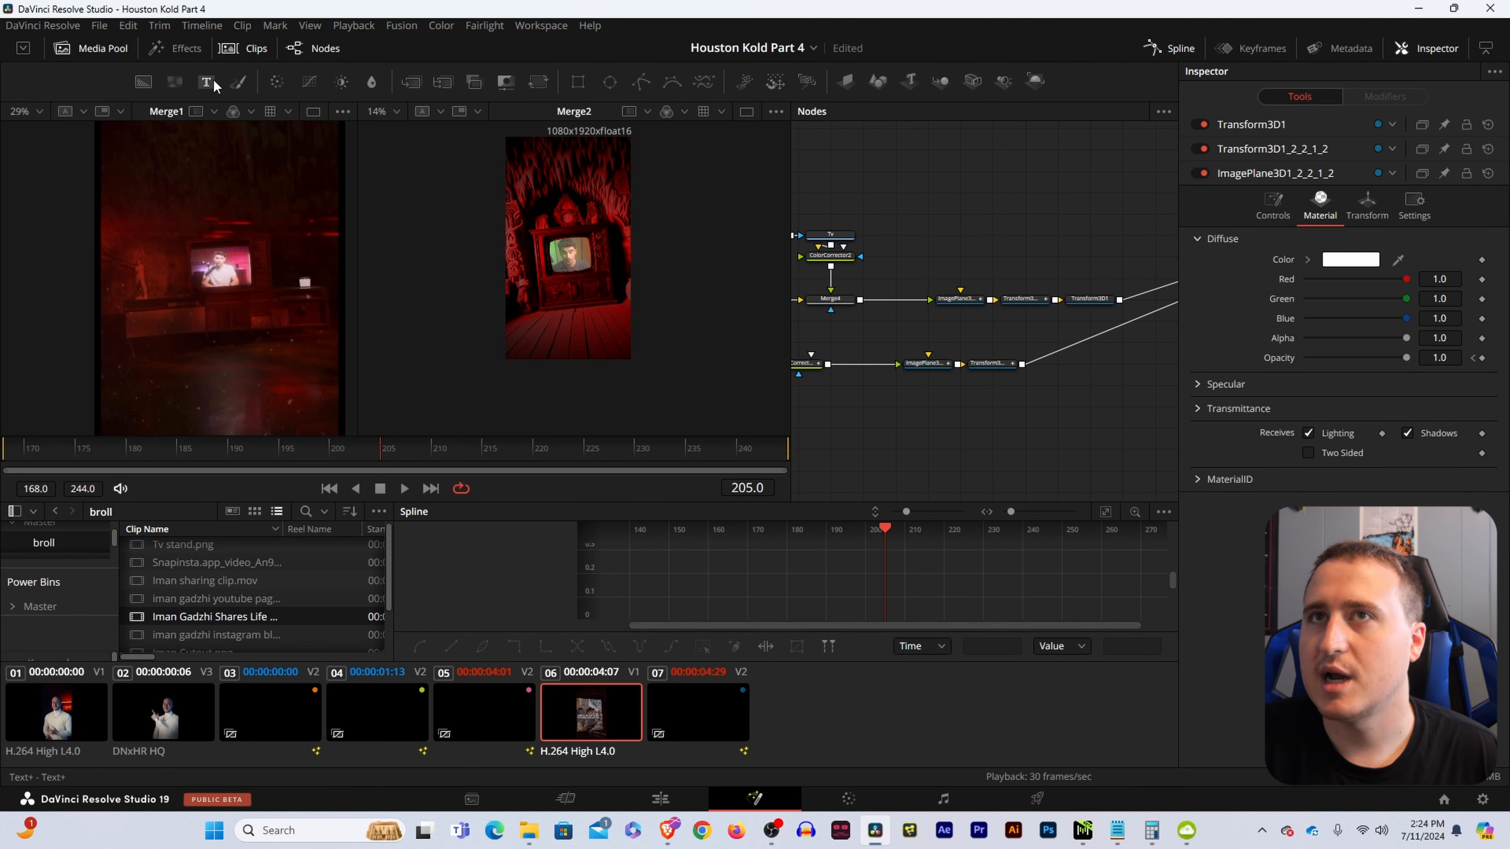
- Merge a Text+ node over Merge4's output and enter the text ONLINE COURSES, with the playhead at frame 188
drag(211, 85, 860, 301)
click(895, 234)
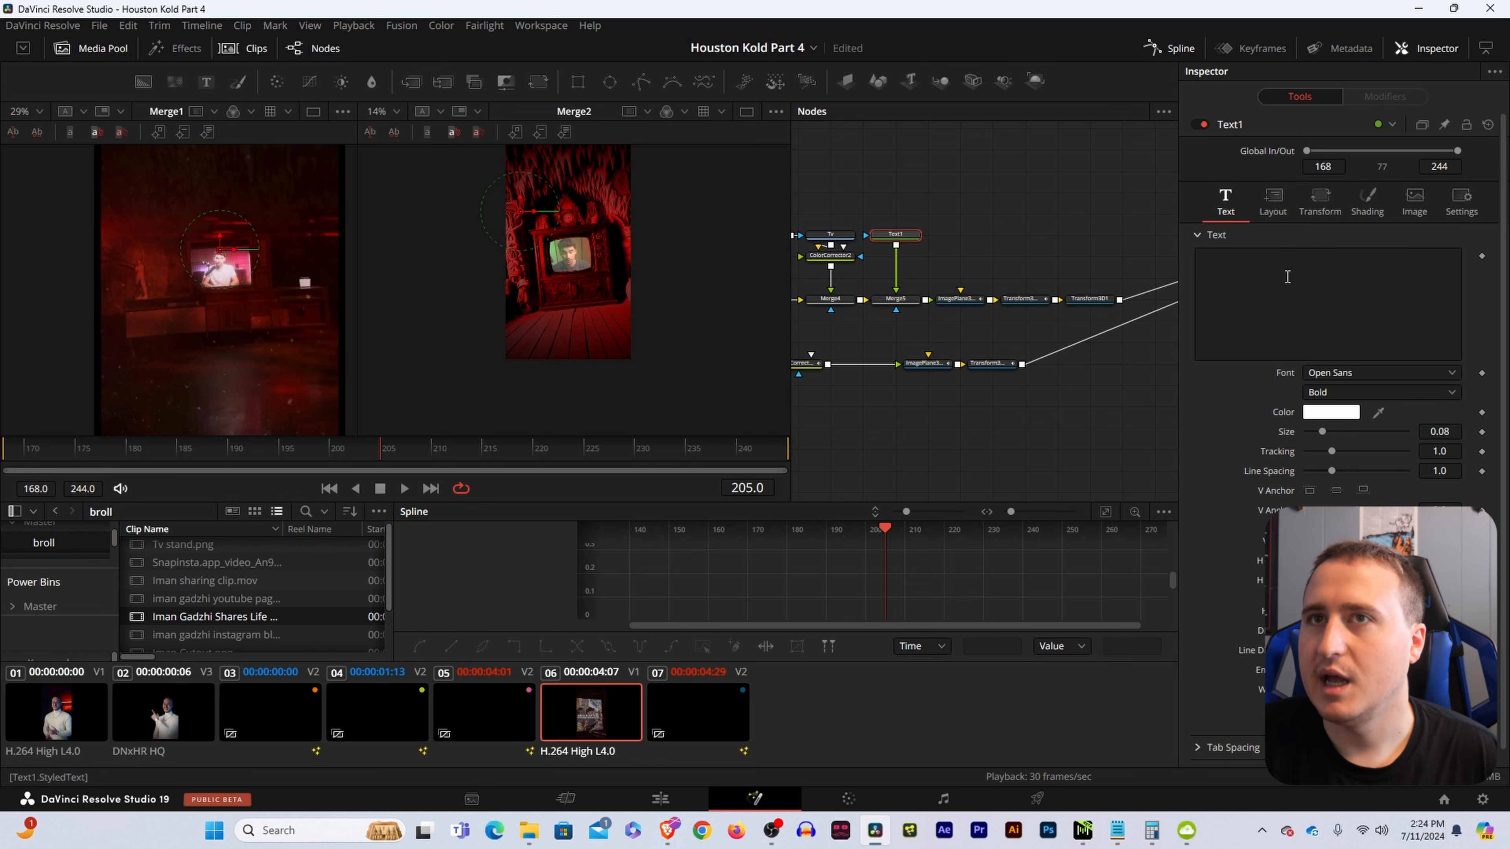
drag(381, 448, 208, 462)
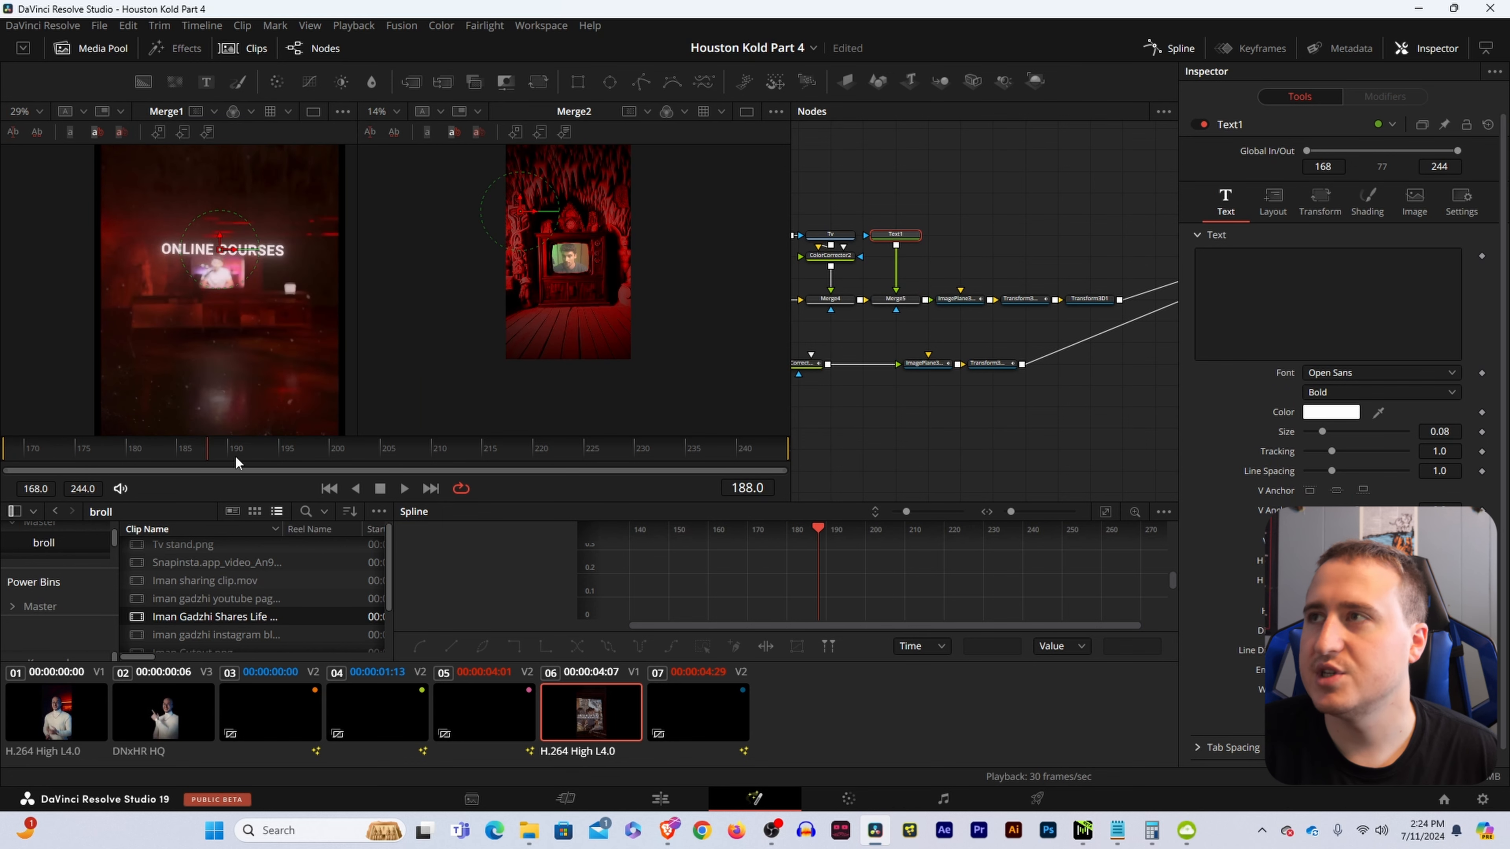
click(1263, 284)
text(ONLINE)
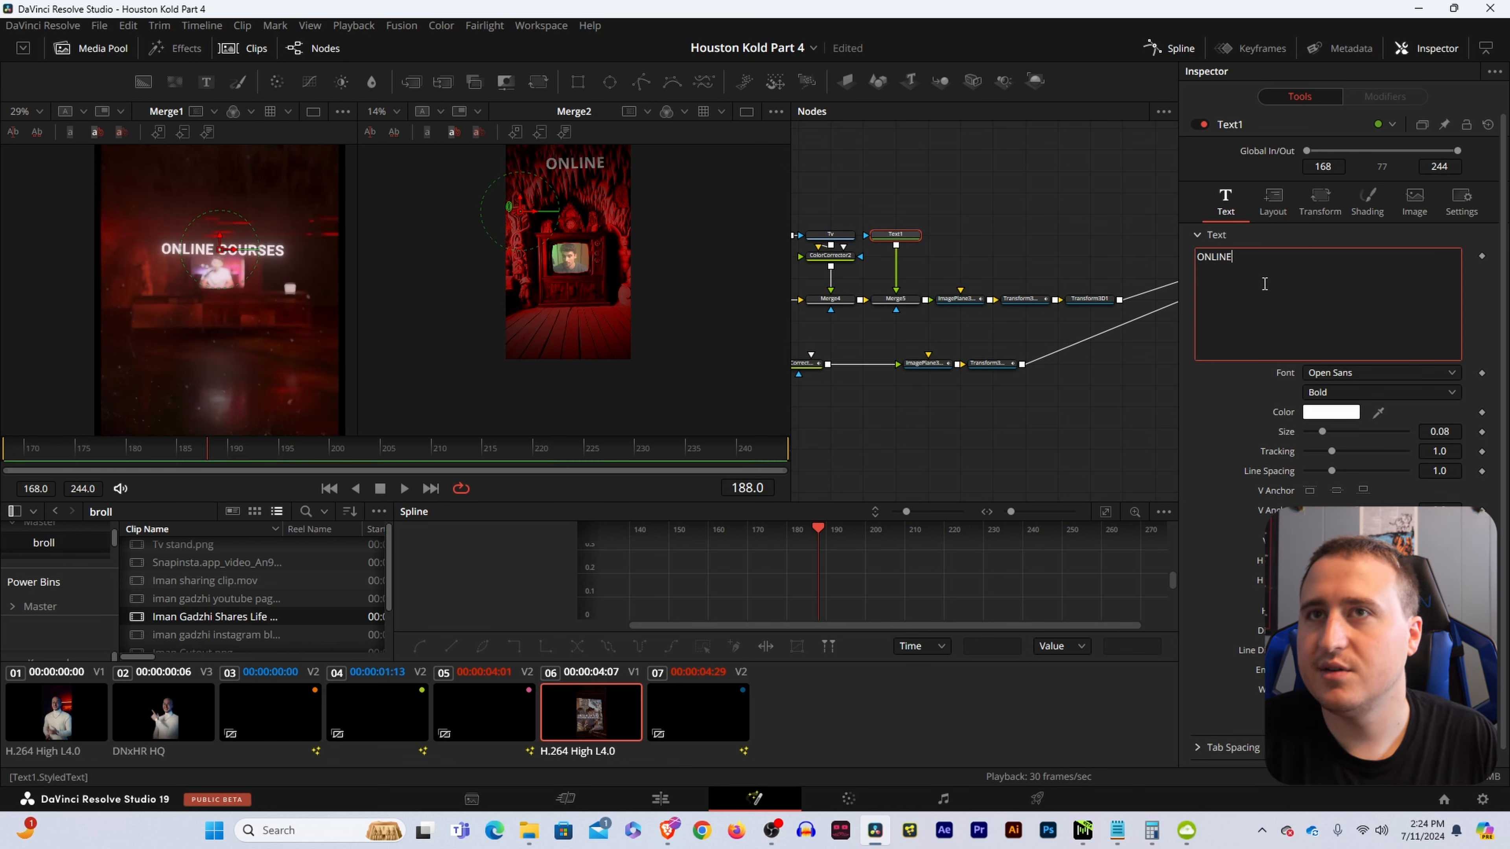
text( COURSES)
- Set the ONLINE COURSES text's font to Bebas Neue
click(1345, 373)
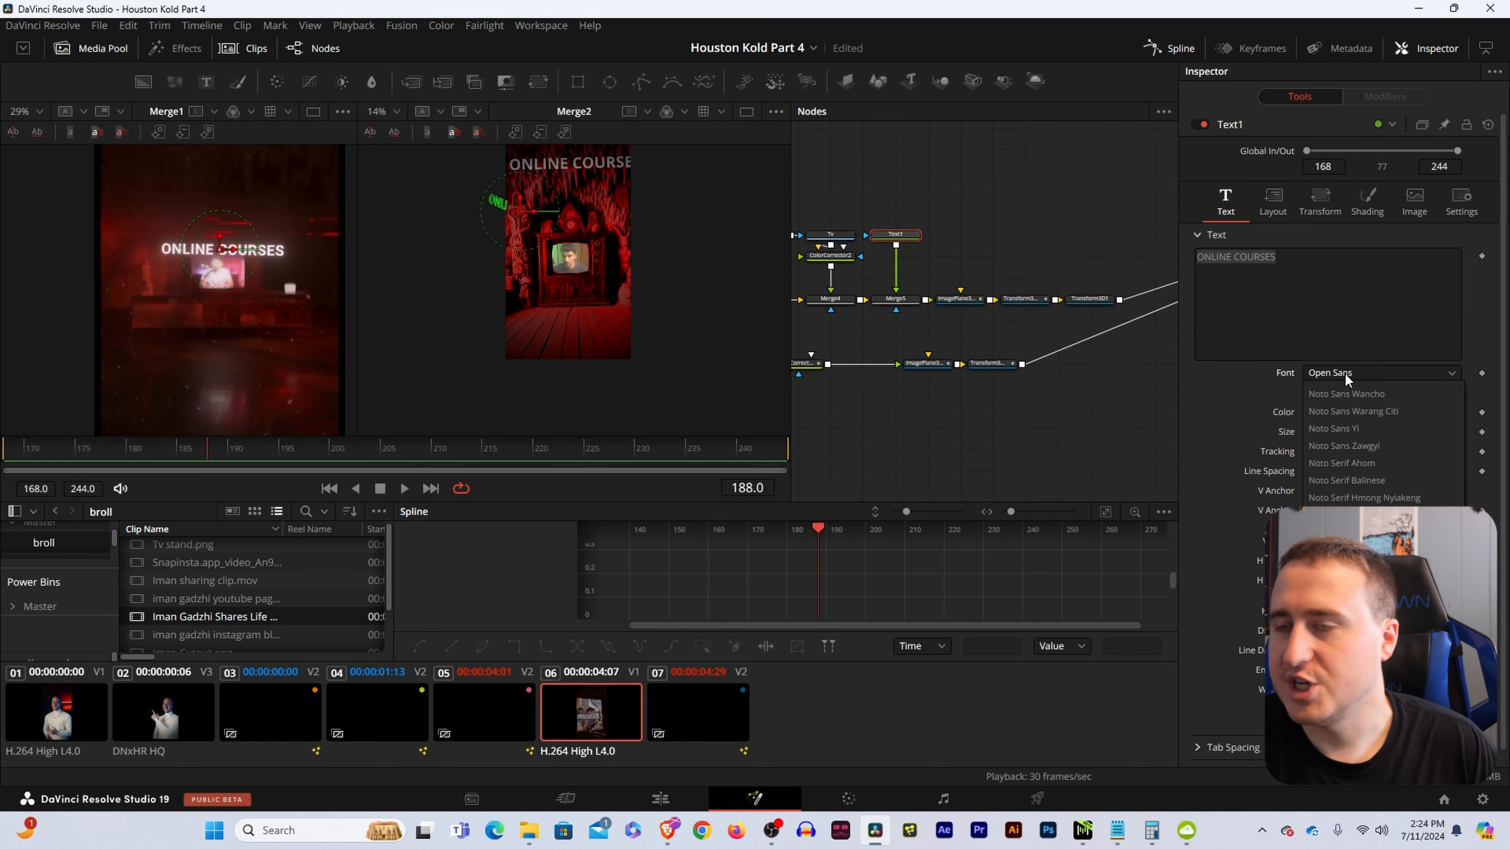
scroll(1345, 404, up, 10)
click(1337, 550)
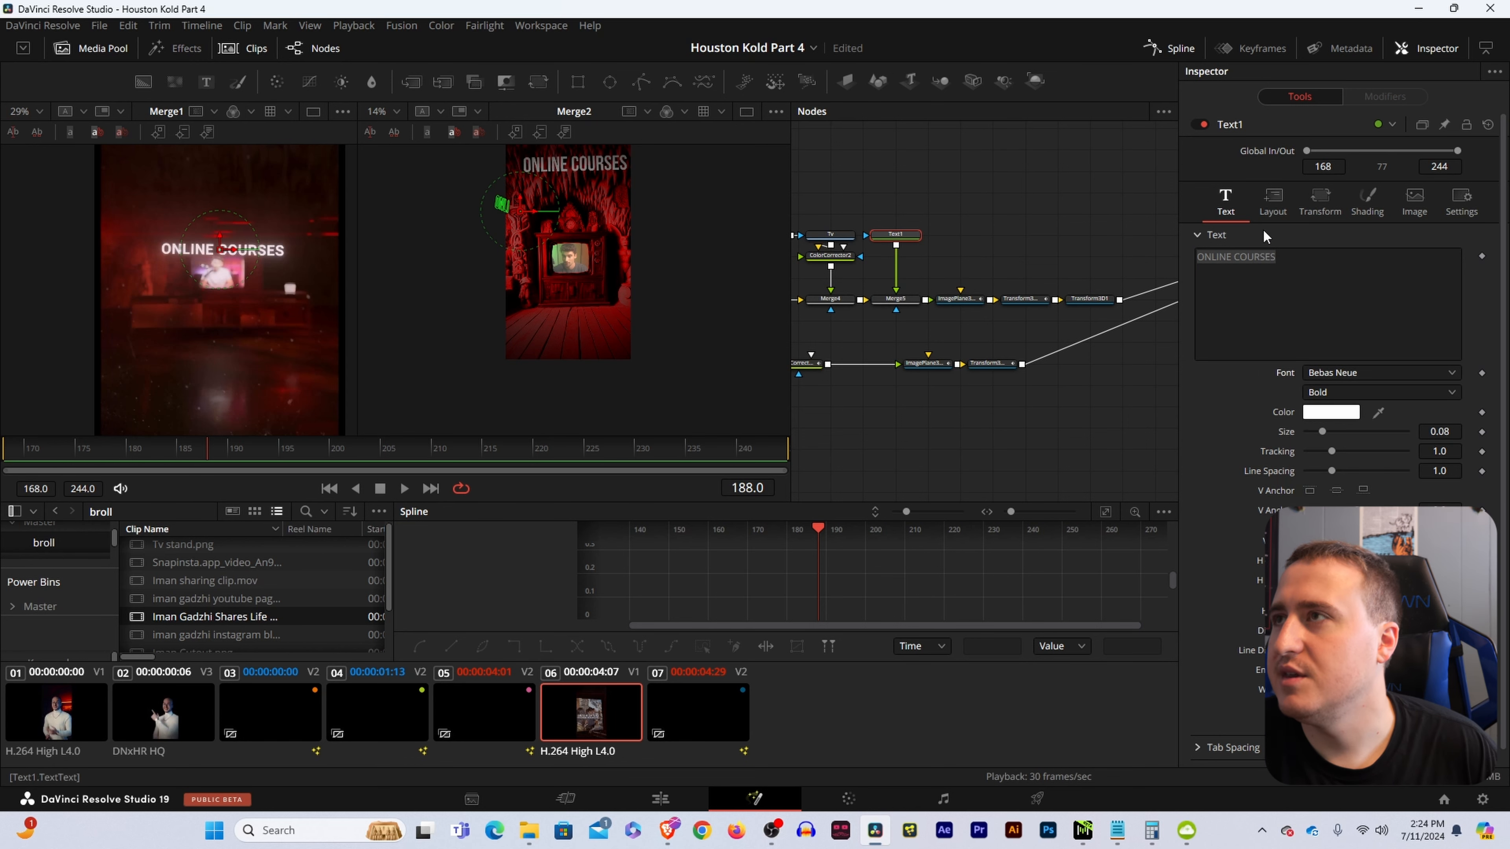
- Position the ONLINE COURSES text at center X 0.483, Y 0.4 with Z rotation -0.8, and set its size to 0.0634
click(1273, 202)
drag(1347, 269, 1333, 269)
mouse_move(1439, 275)
mouse_down()
mouse_move(1389, 275)
mouse_move(1408, 275)
mouse_up()
drag(1438, 439, 1434, 440)
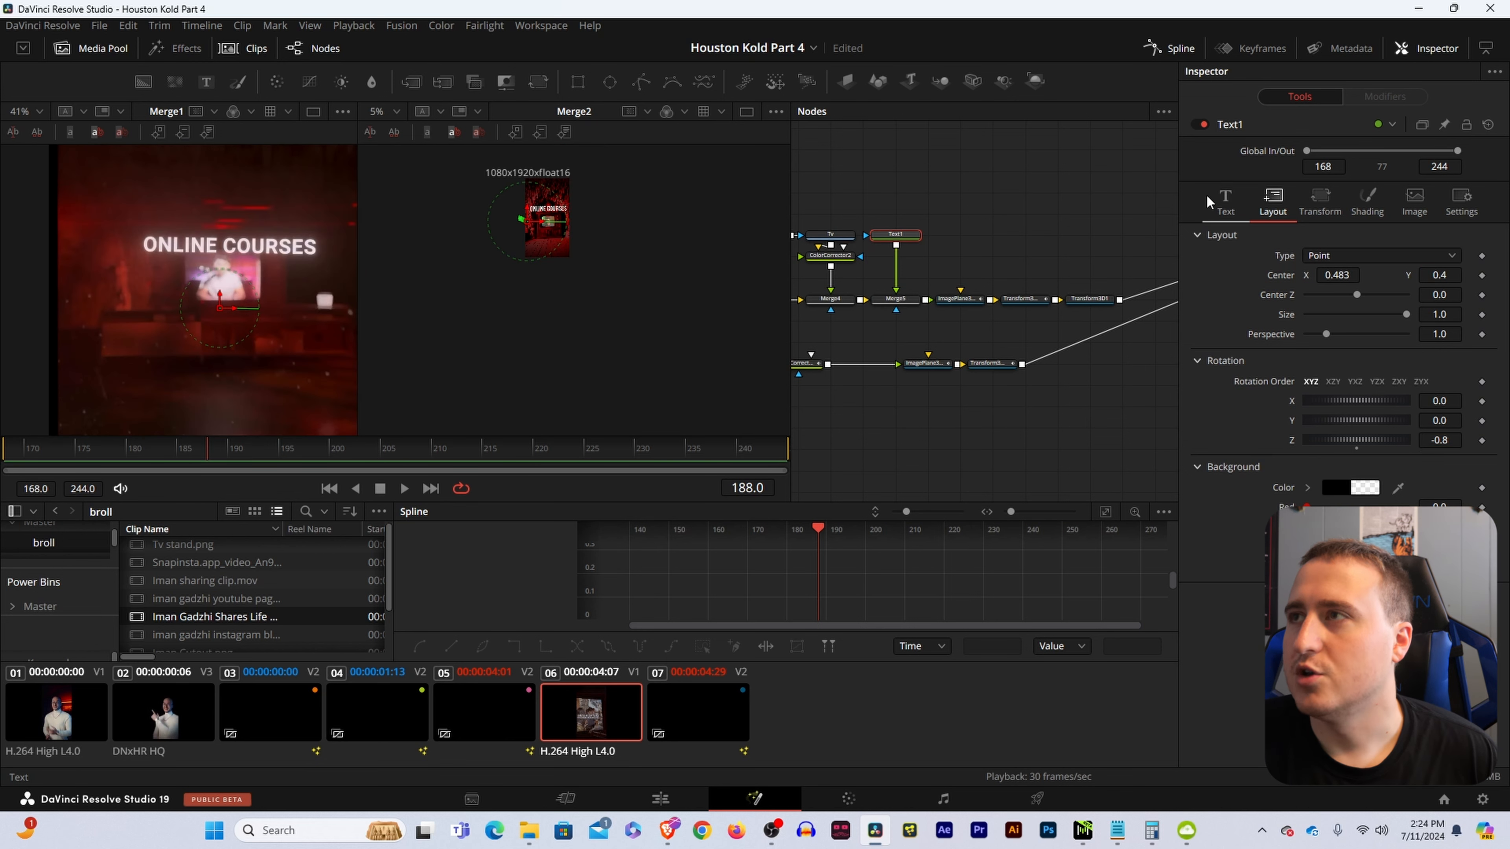
click(1224, 203)
drag(1341, 272, 1195, 256)
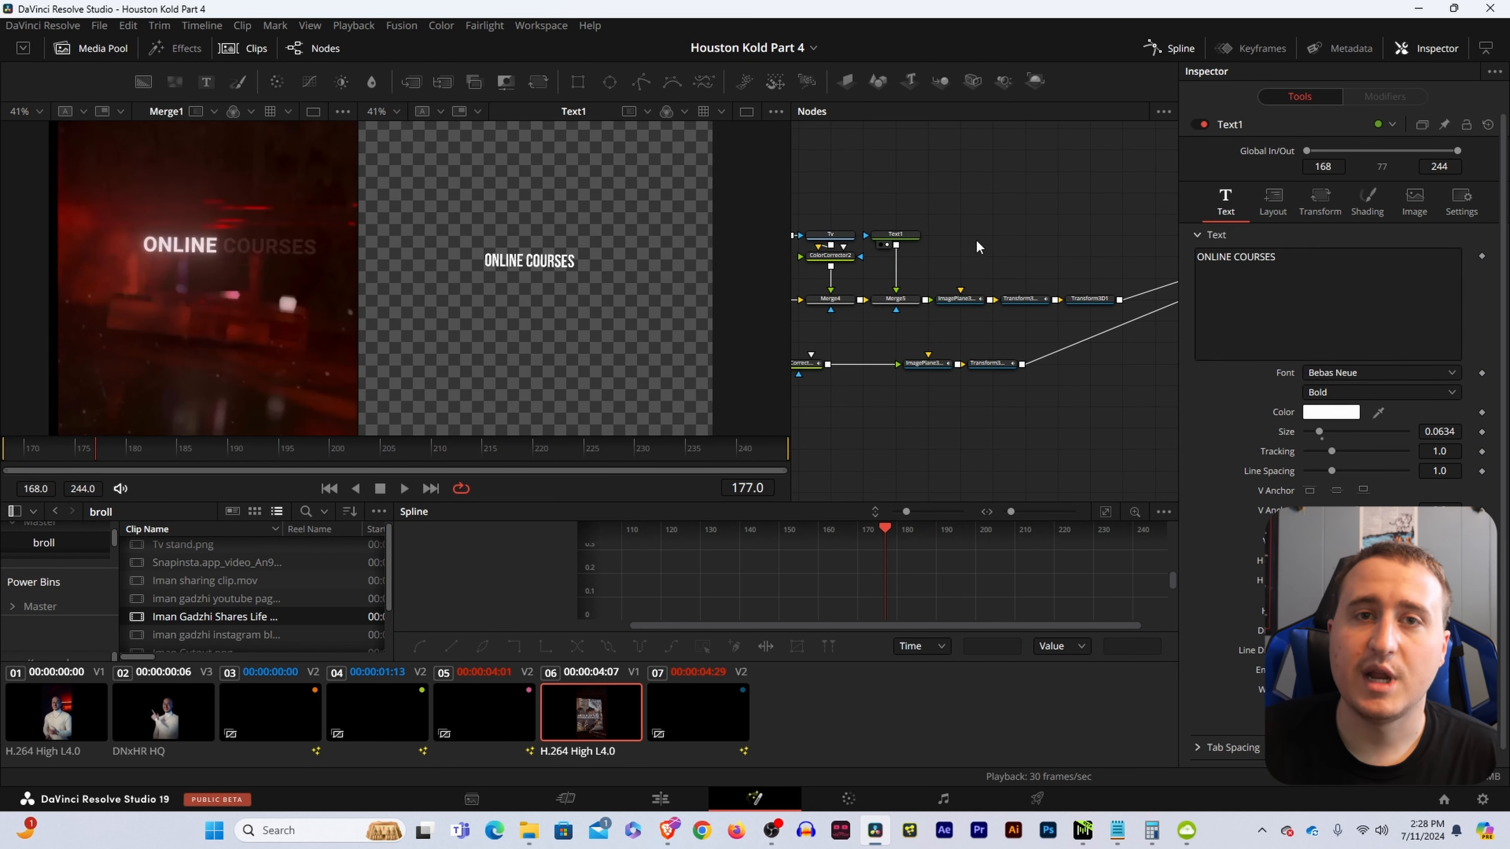
- Duplicate the Text1 node and merge the copy between Text1's merge and the image plane
click(895, 236)
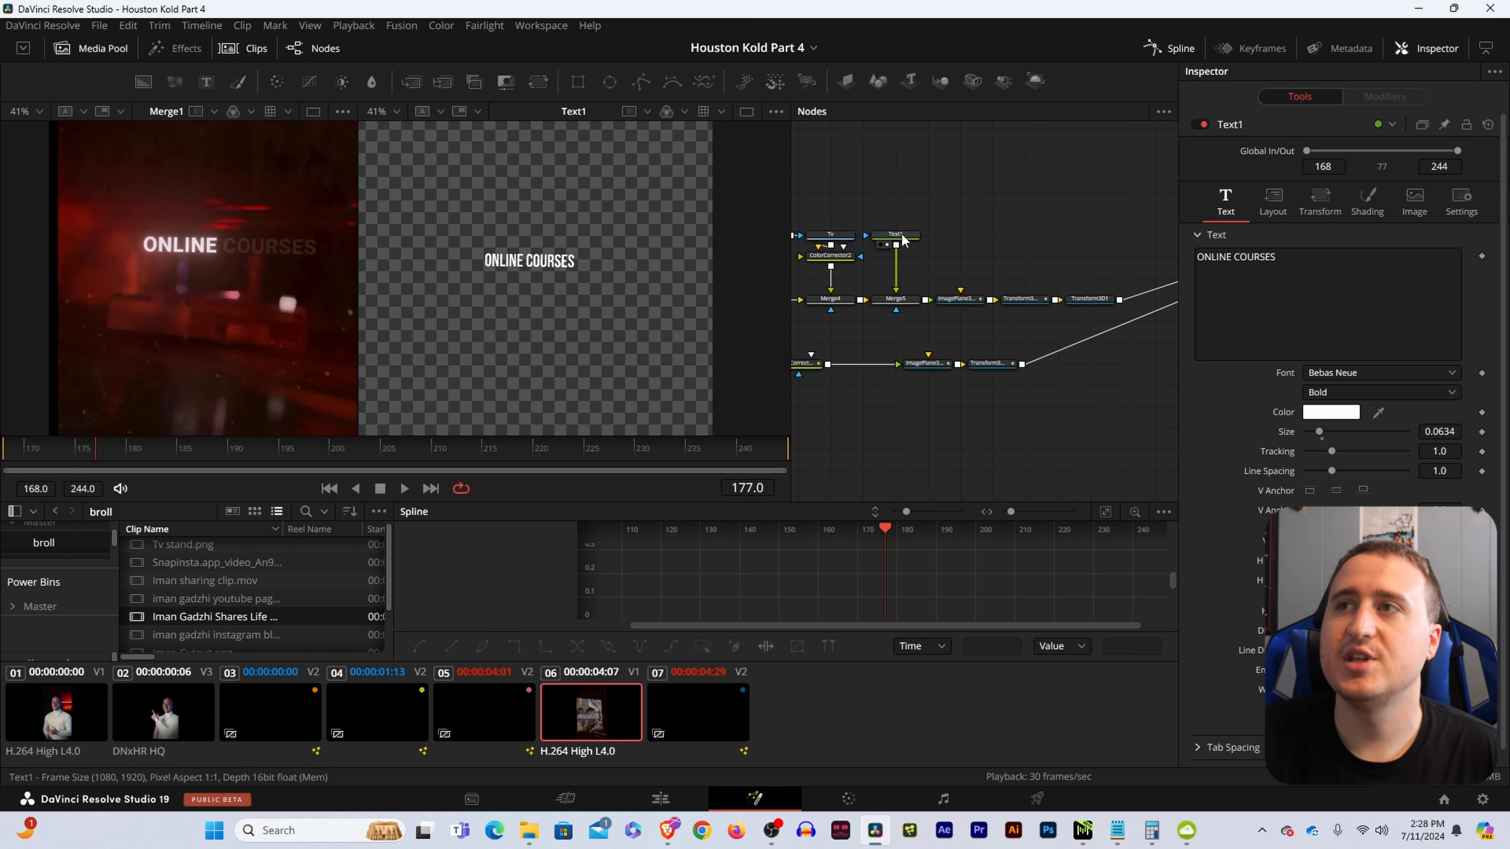
click(945, 229)
key(ctrl+v)
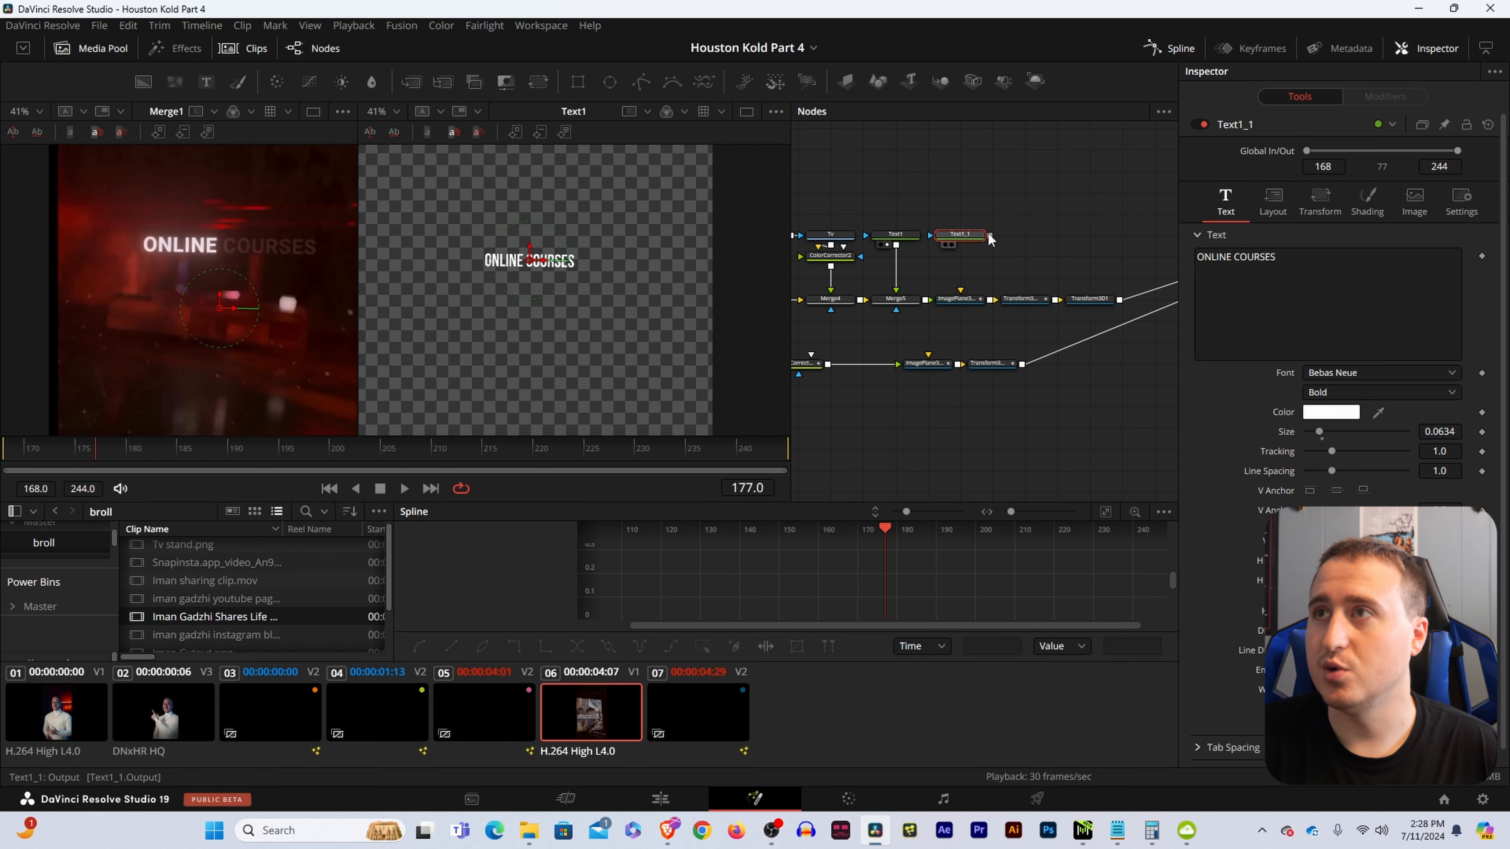
drag(989, 234, 1141, 301)
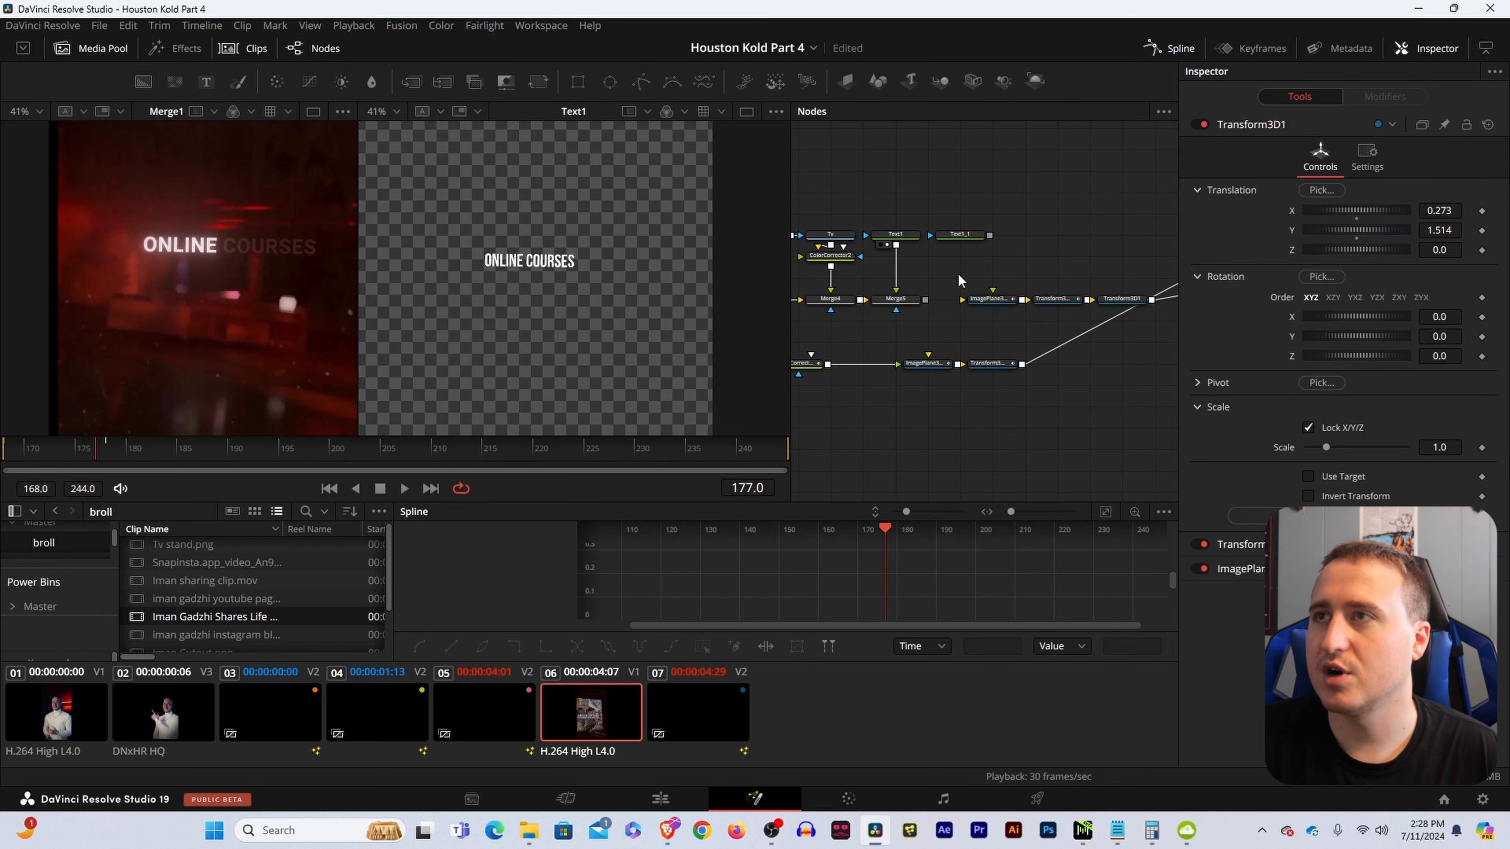
drag(989, 236, 947, 300)
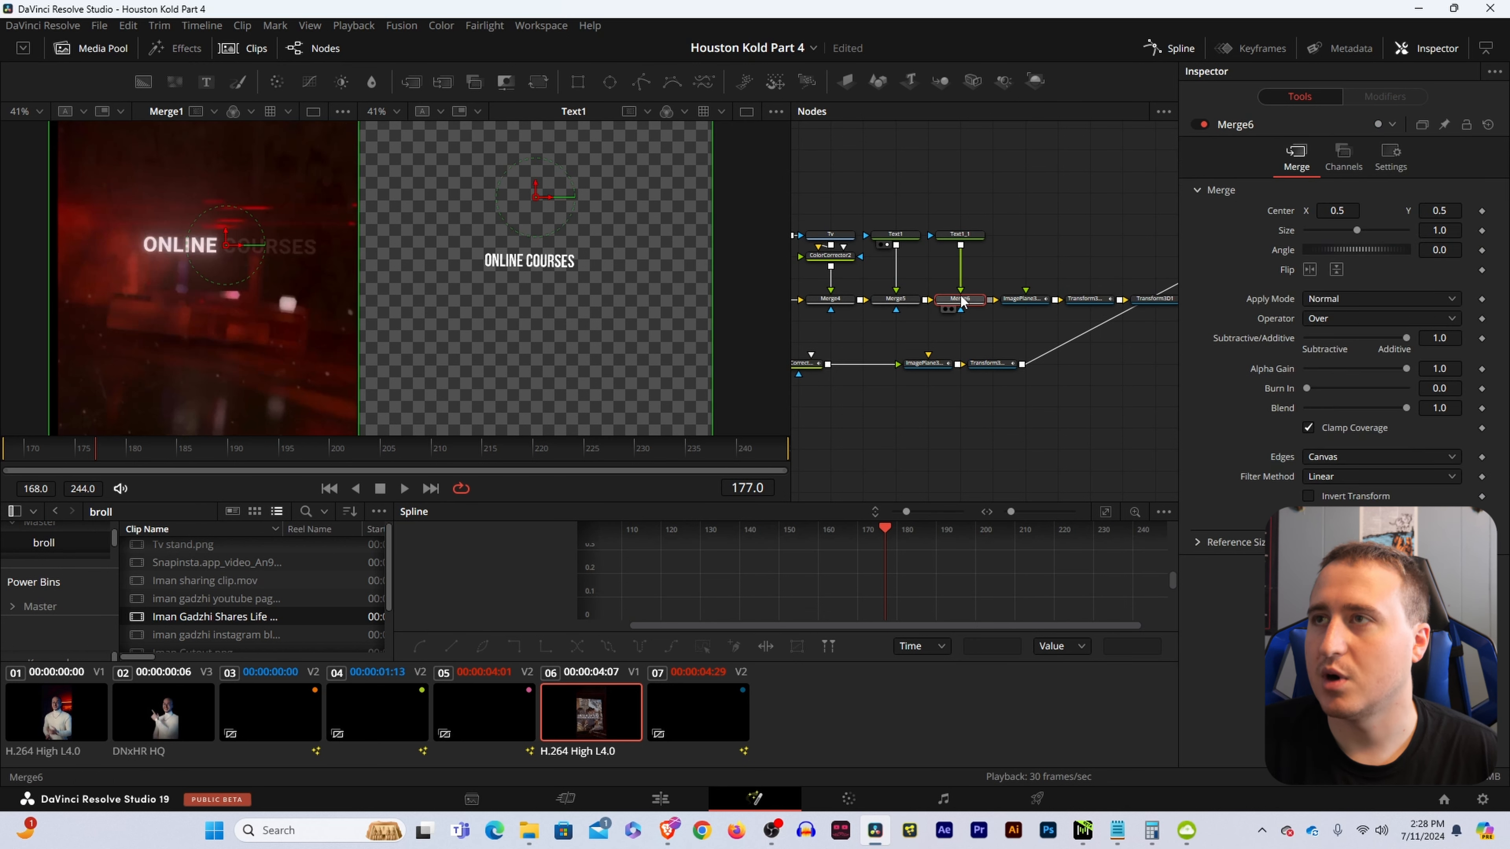
click(1022, 266)
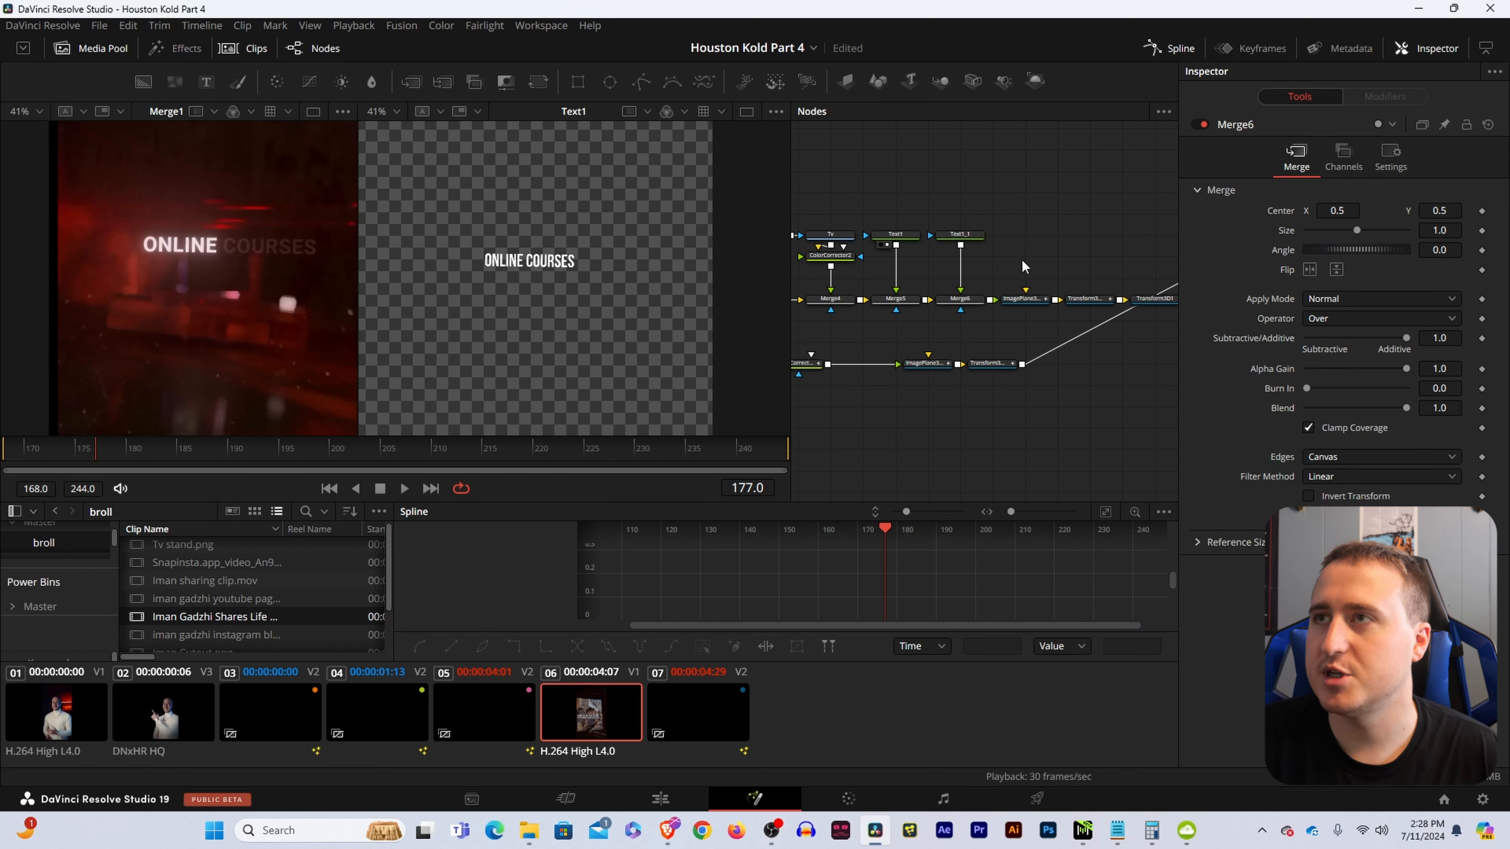
- Attach a Rectangle mask to the Text1 node
click(964, 238)
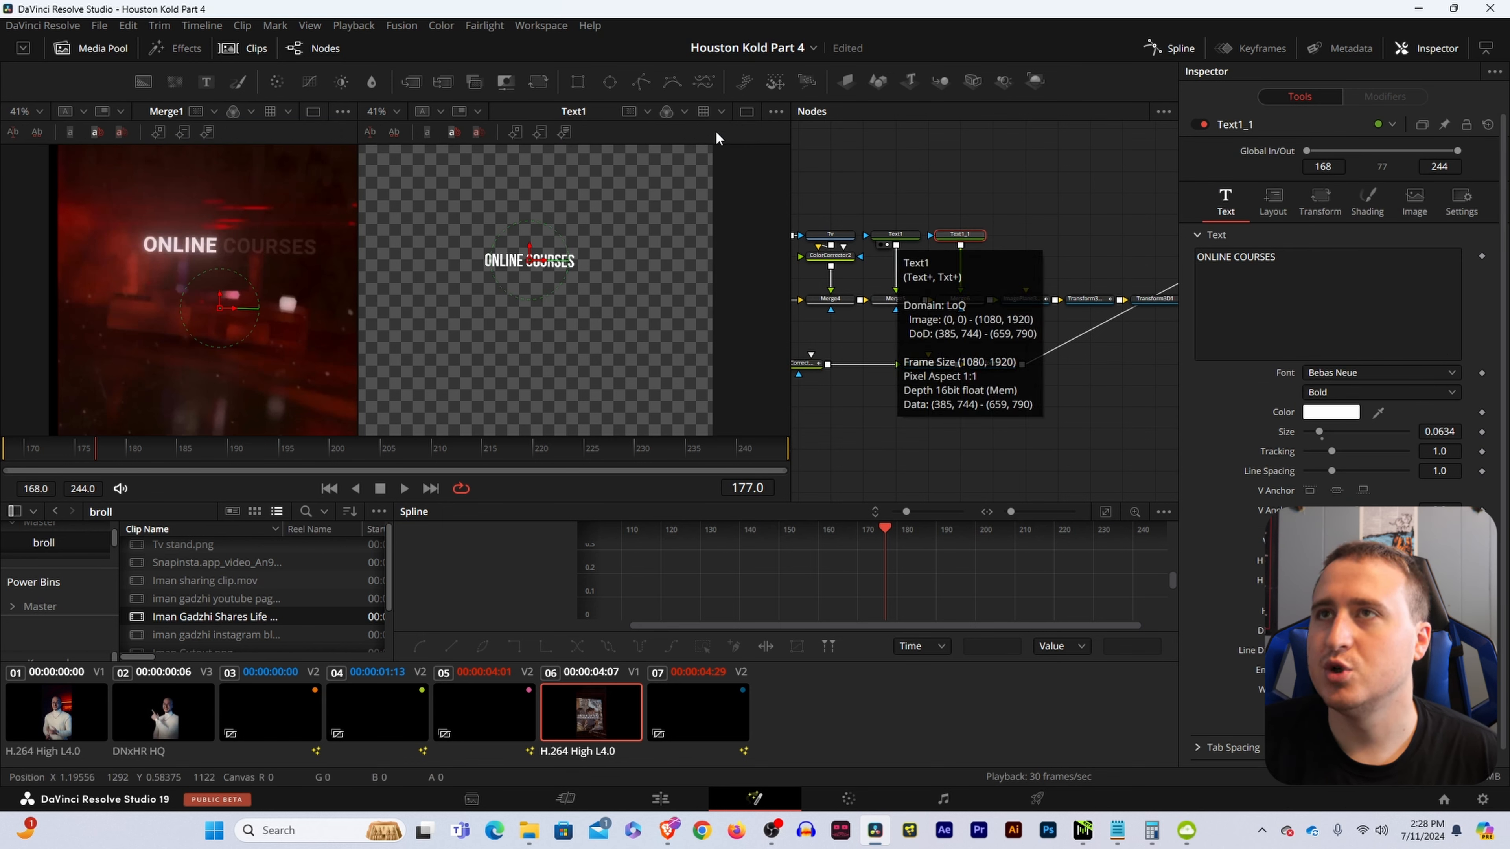
drag(573, 83, 905, 240)
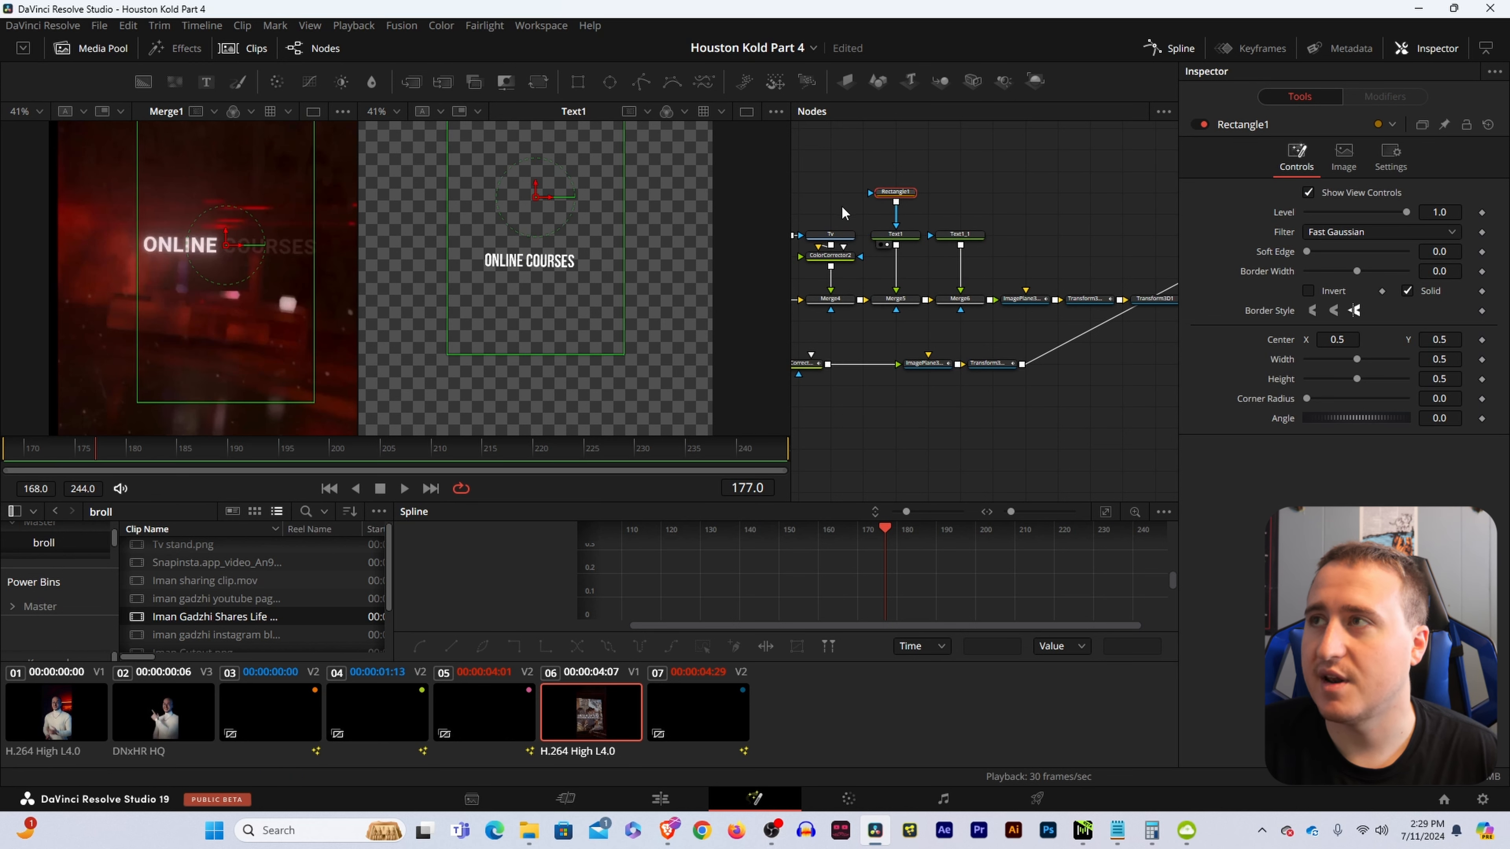
- Set Rectangle1's center X to 0.22 to isolate ONLINE, attach an inverted copy of the mask to Text1_1 and display Text1_1 in the viewer
drag(1353, 339, 1274, 339)
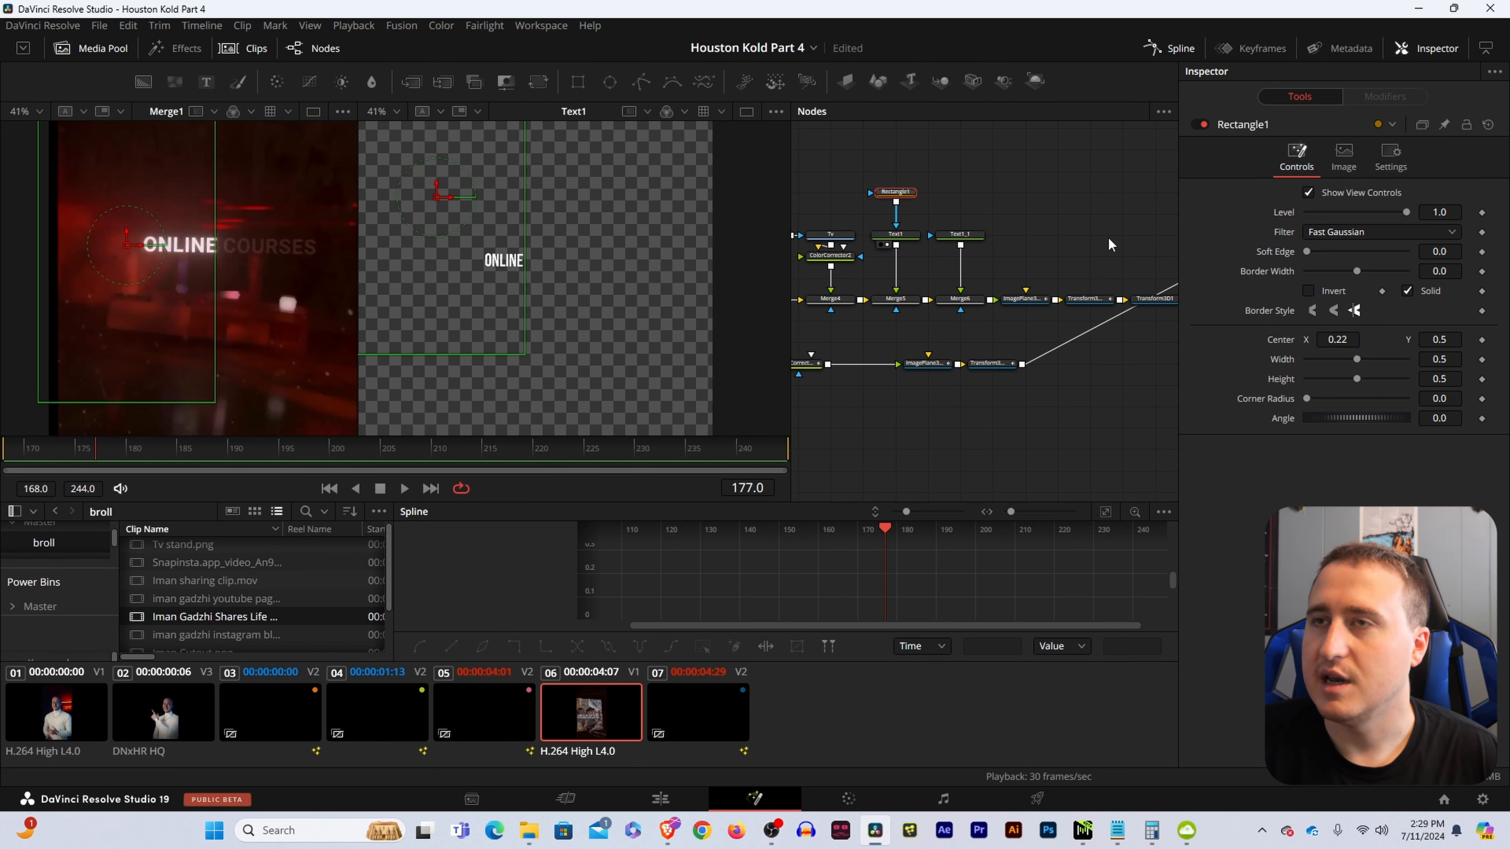
click(962, 202)
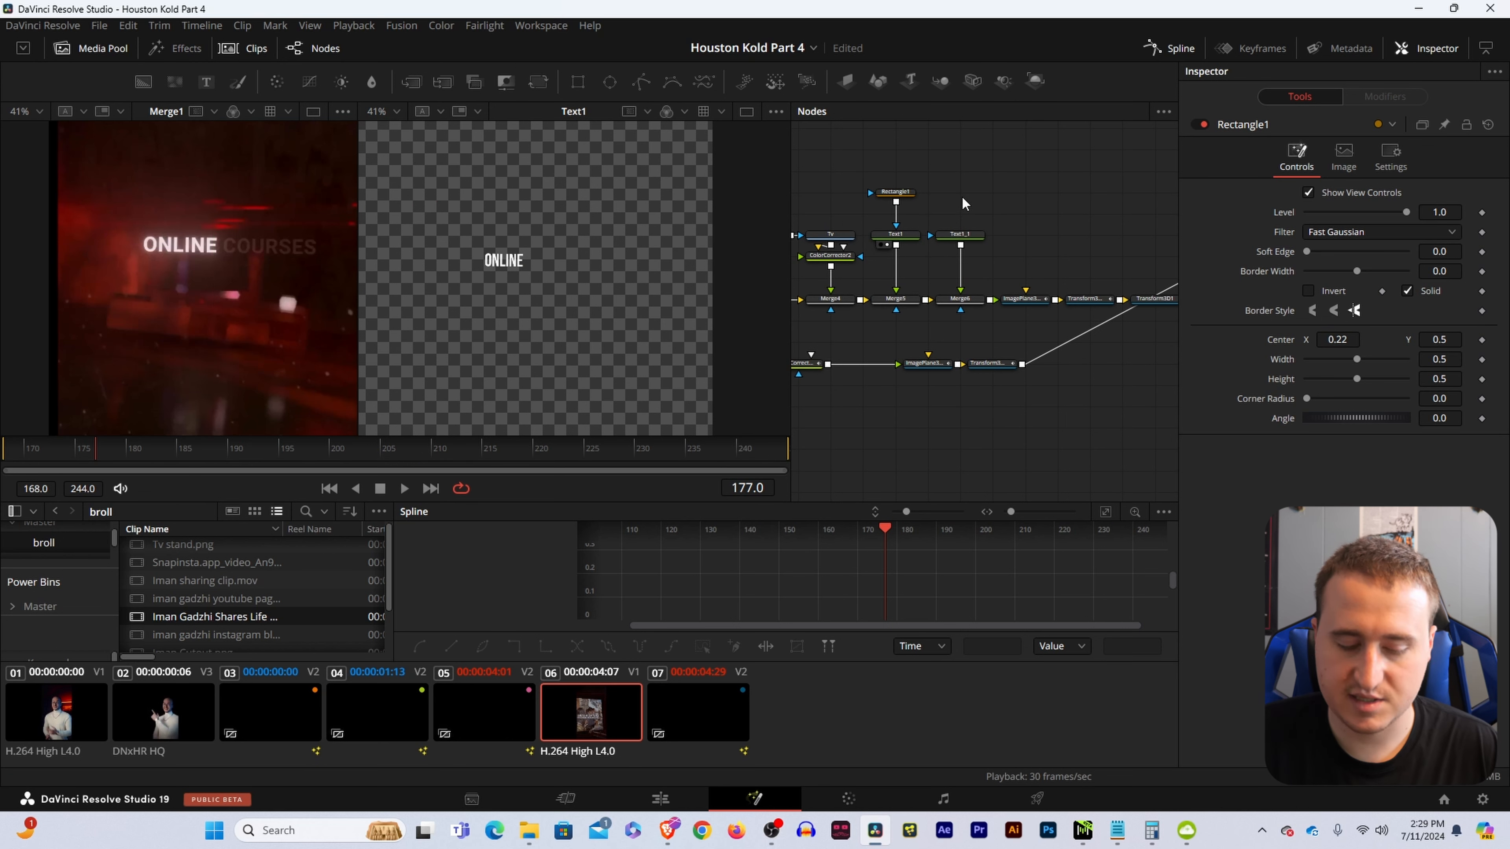
key(ctrl+v)
drag(960, 202, 968, 238)
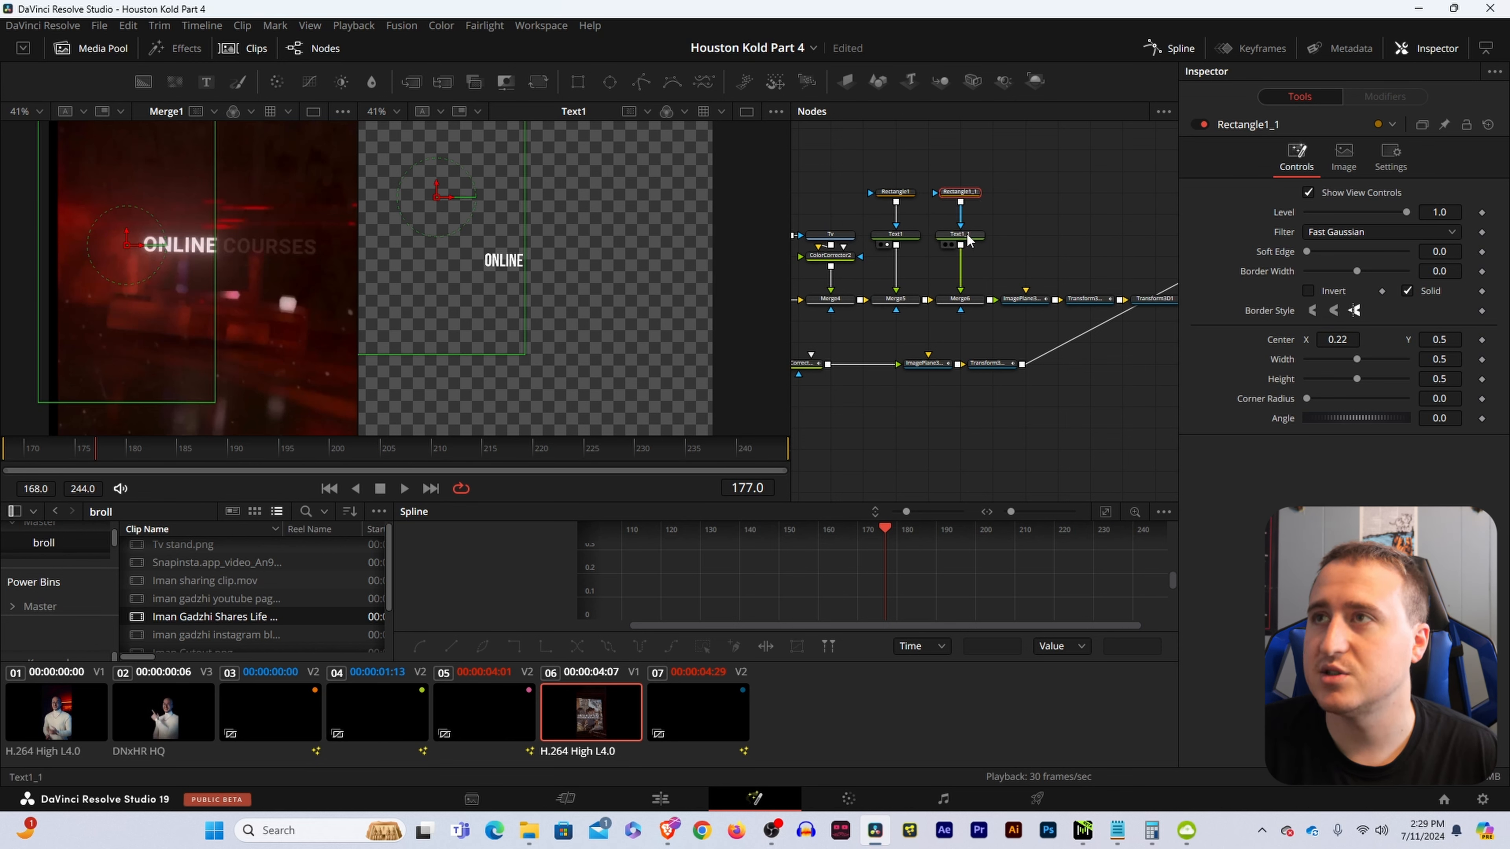
click(1309, 290)
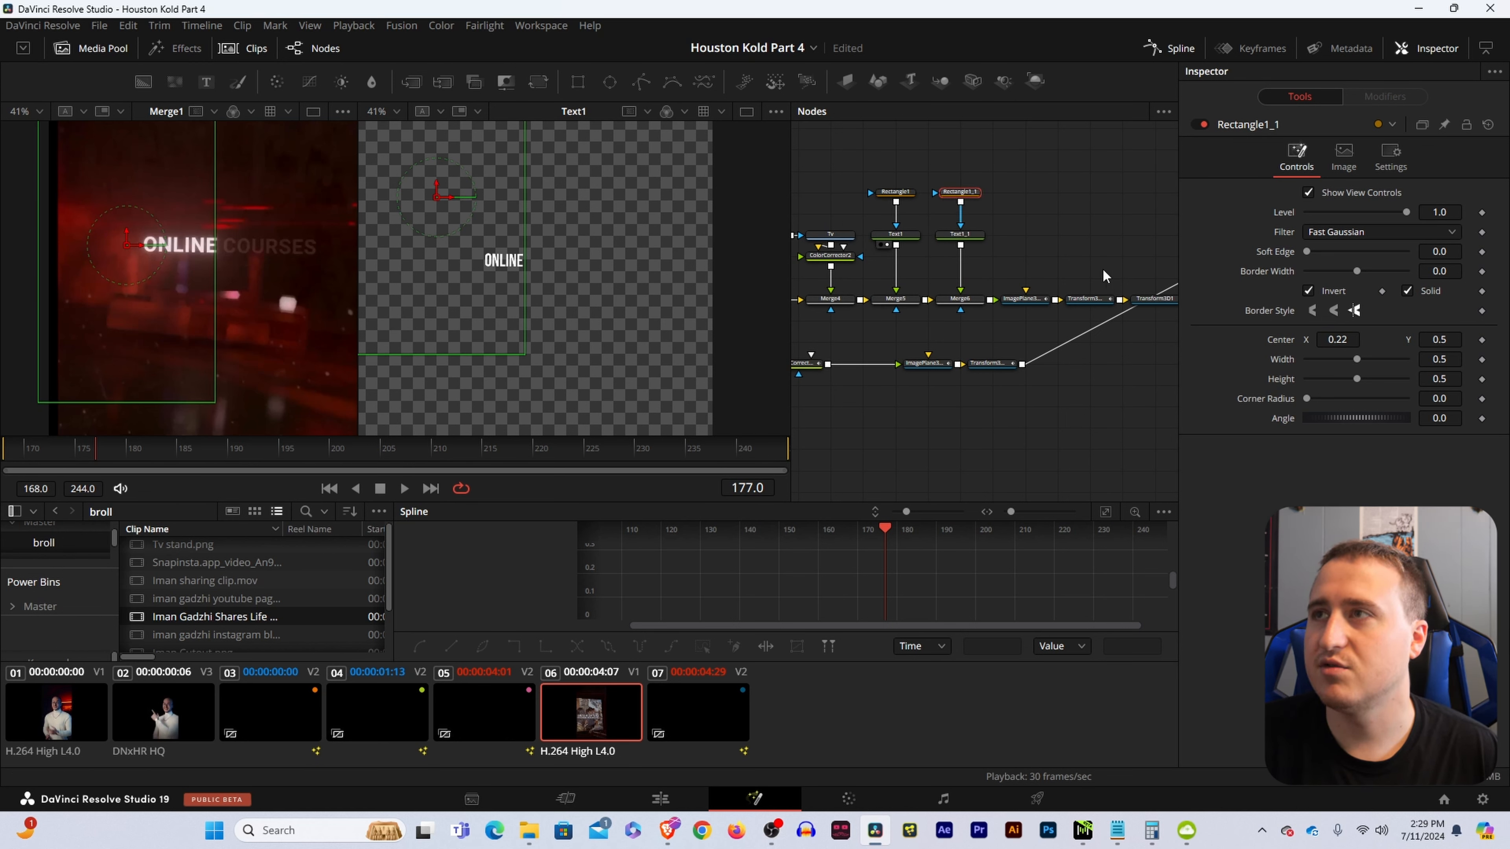
click(960, 234)
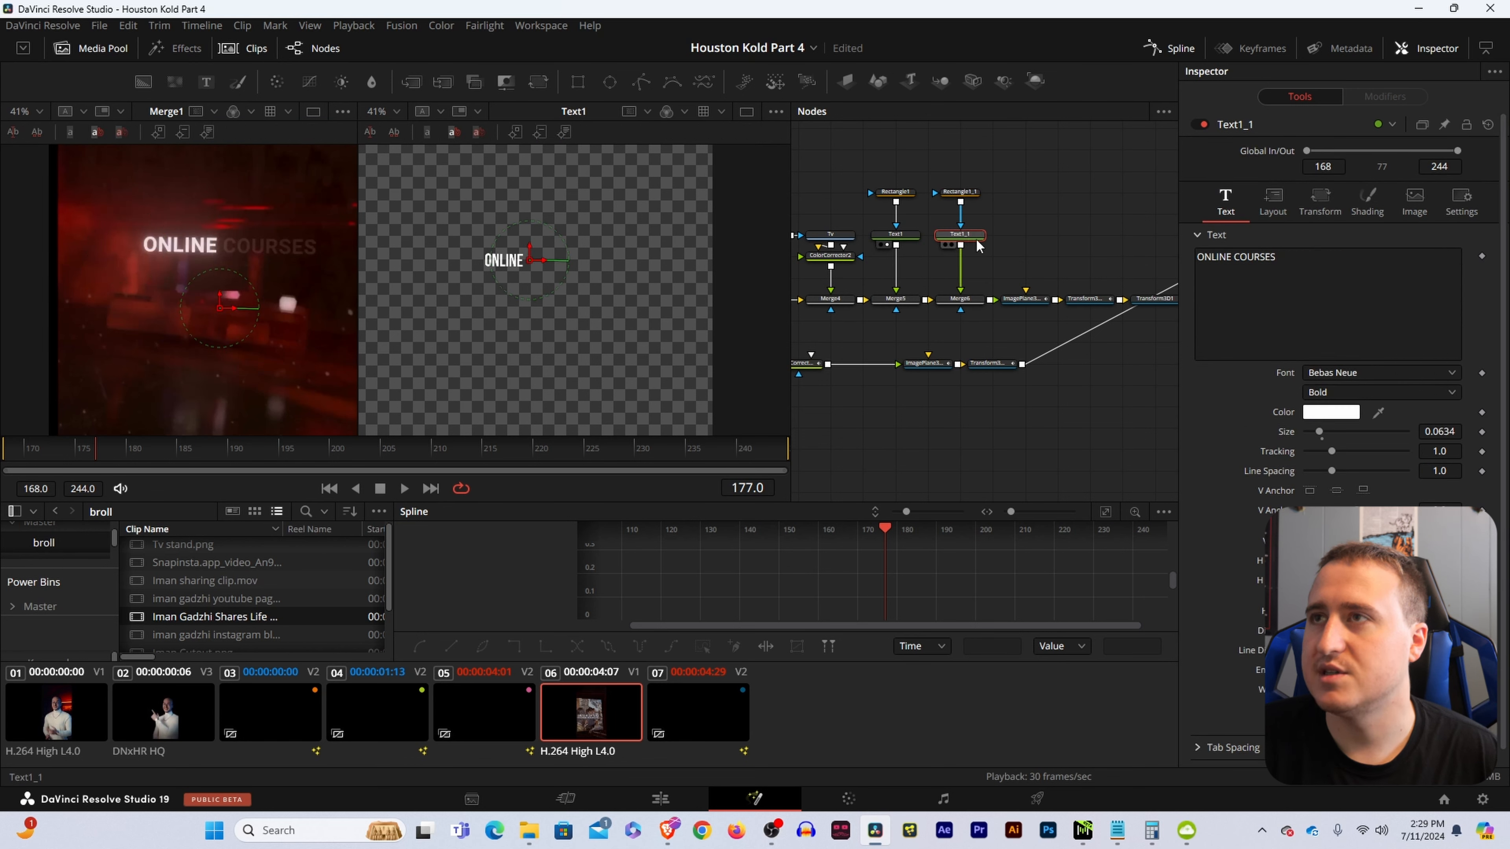
key(2)
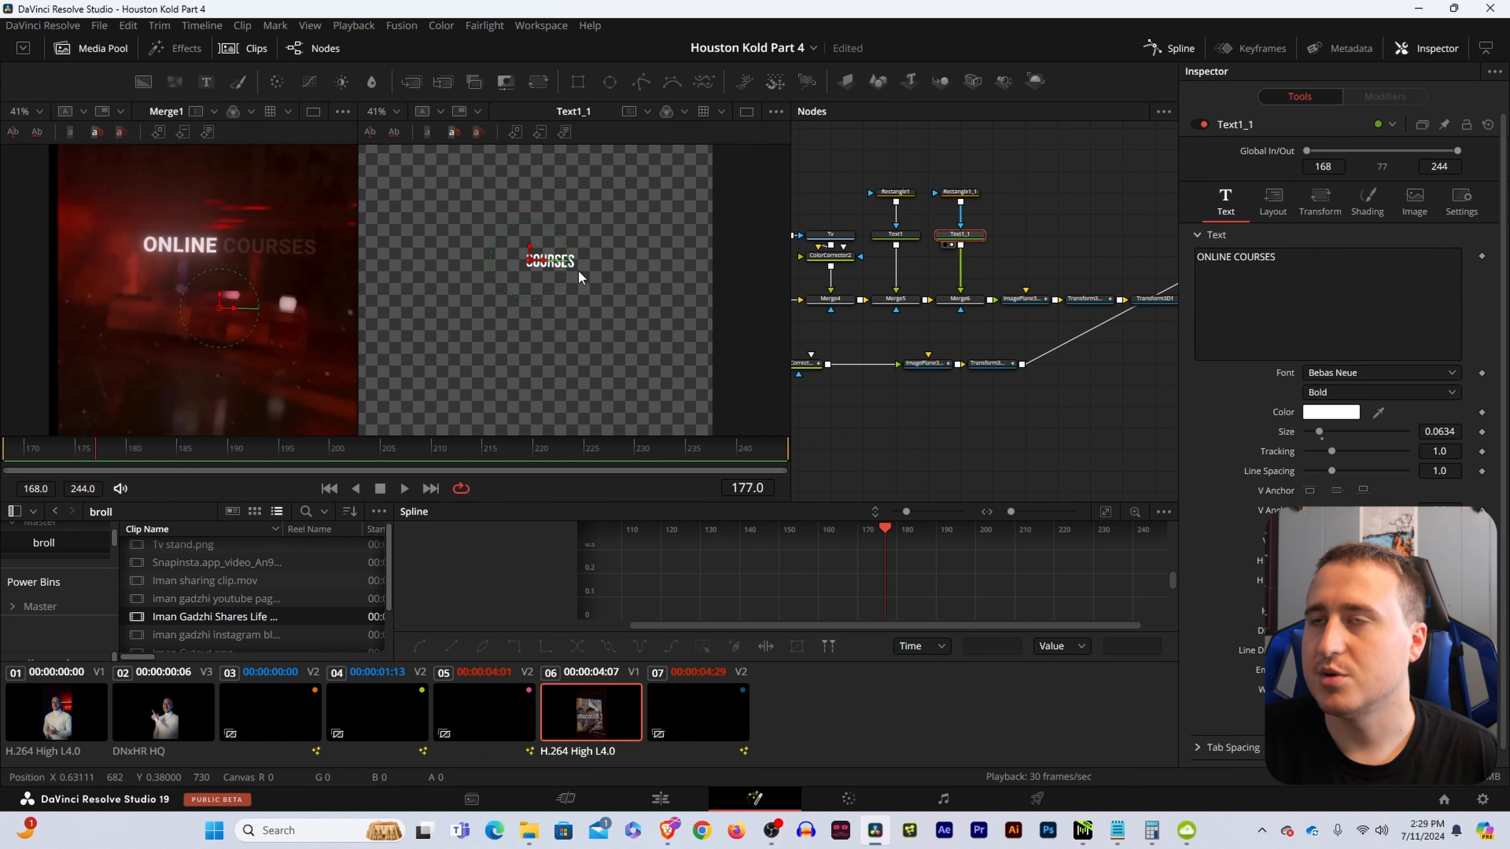
- Show the Merge2 composite in the second viewer in place of the Text1_1 output
click(1064, 221)
scroll(1076, 230, down, 3)
drag(1075, 230, 896, 231)
scroll(1059, 251, up, 3)
click(1092, 212)
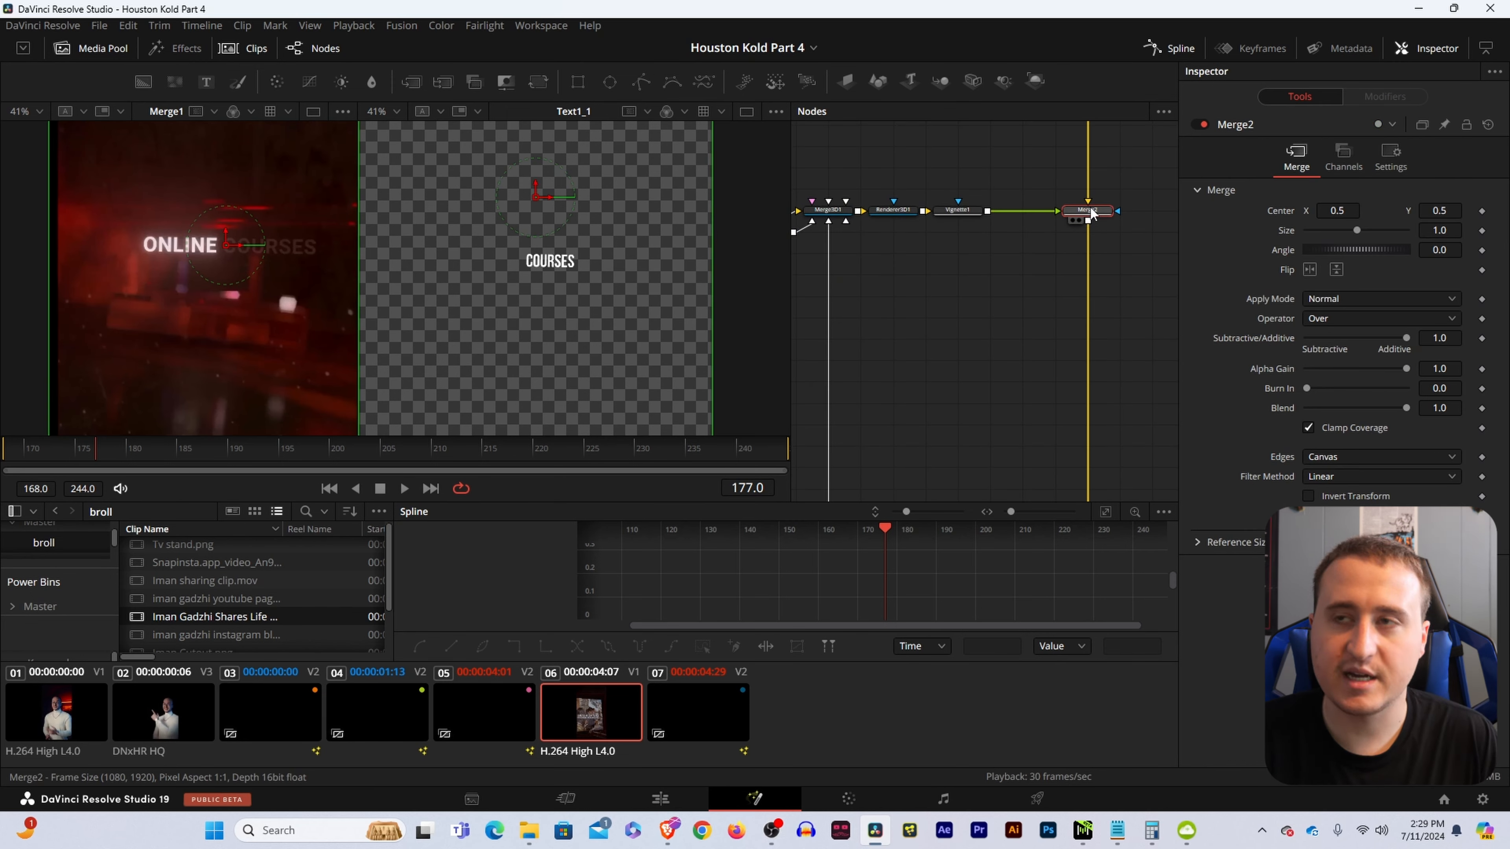
key(2)
scroll(989, 288, down, 3)
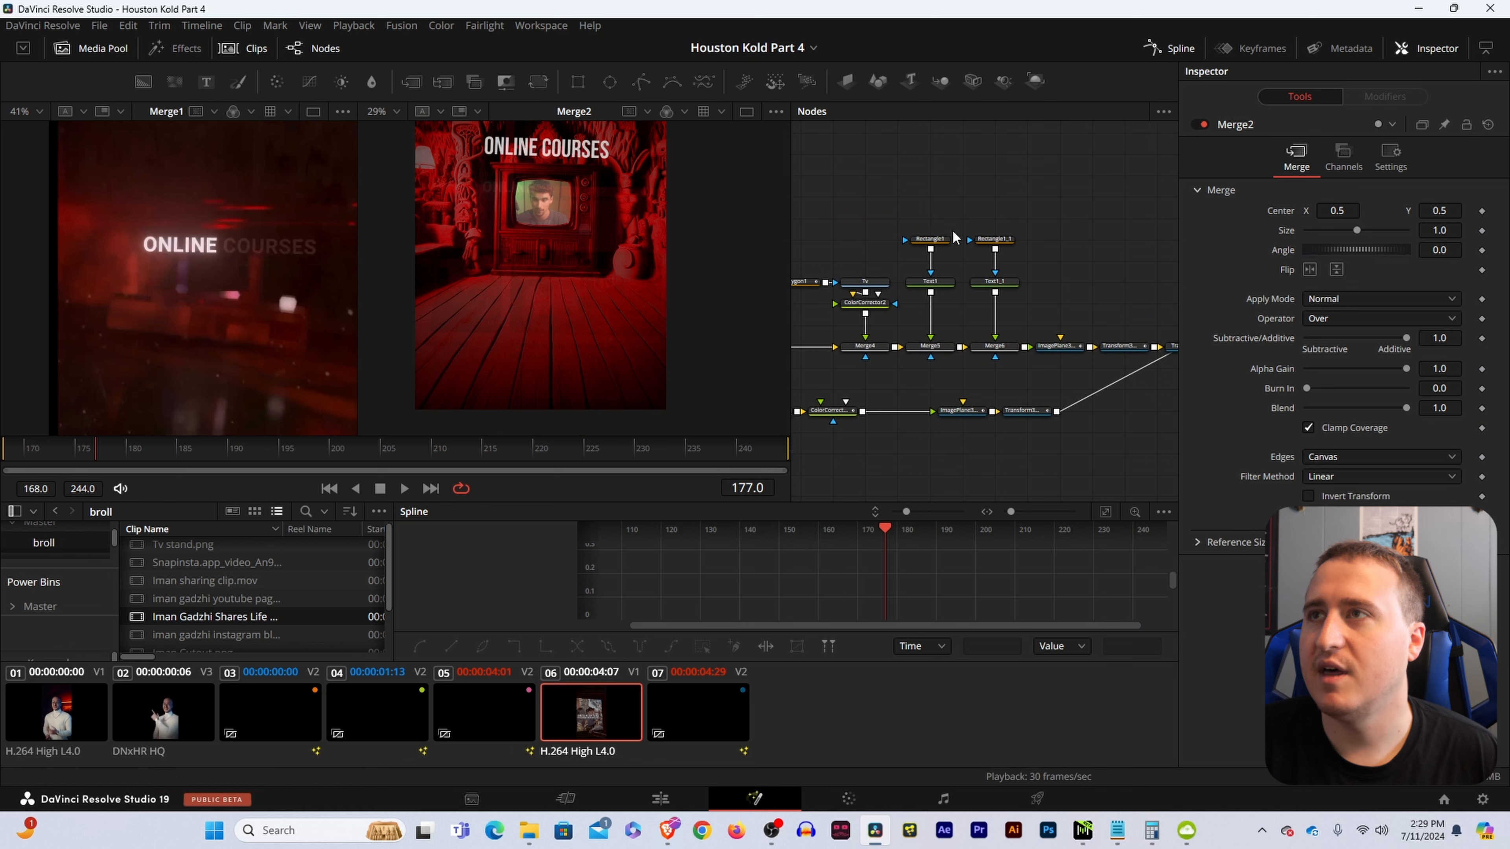
click(933, 244)
drag(1431, 217, 1158, 236)
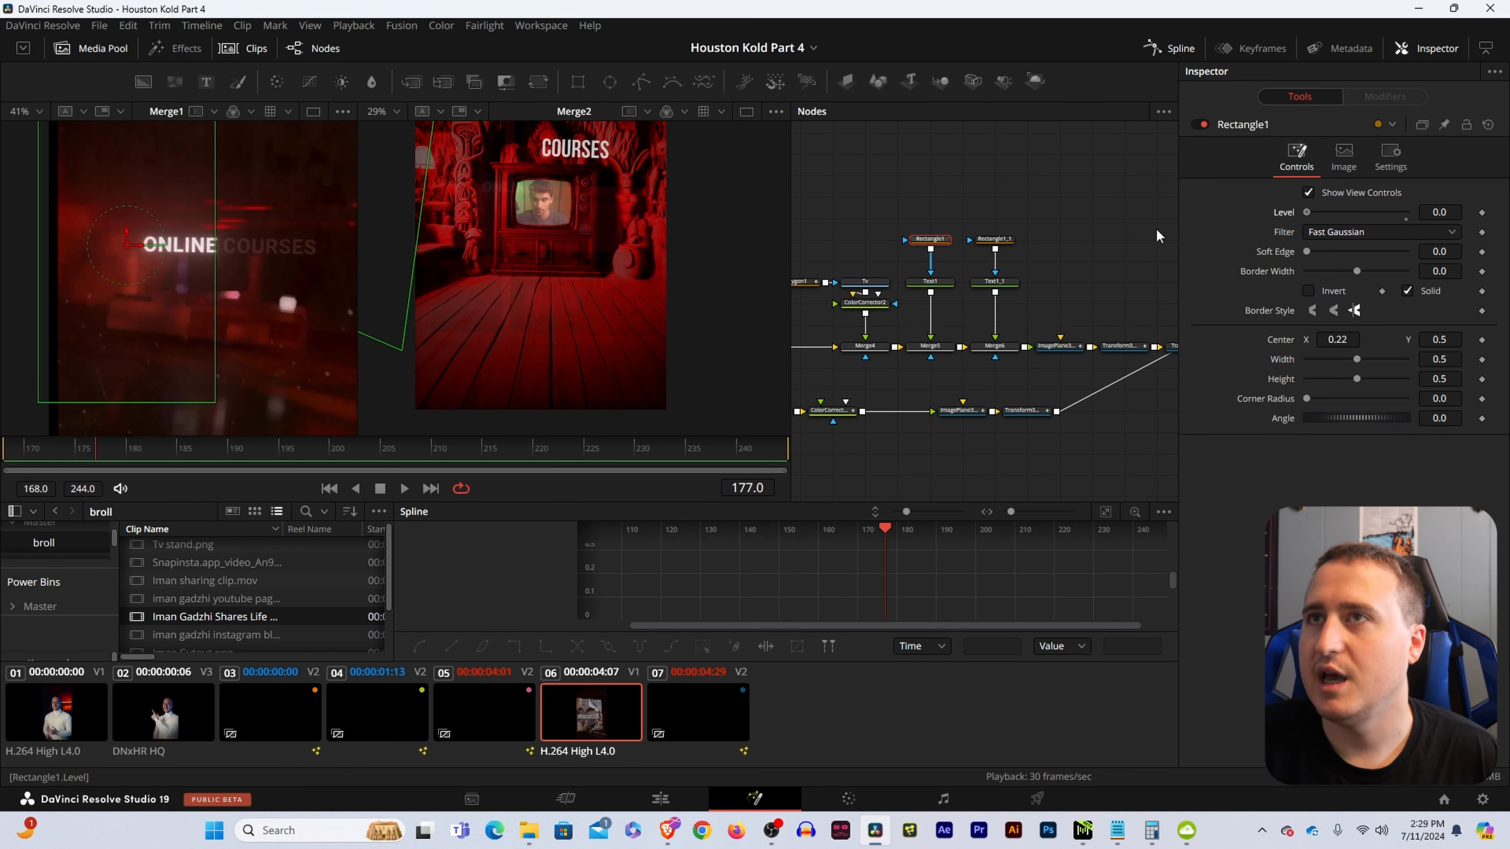
key(ctrl+z)
key(ctrl+shift+z)
key(ctrl+z)
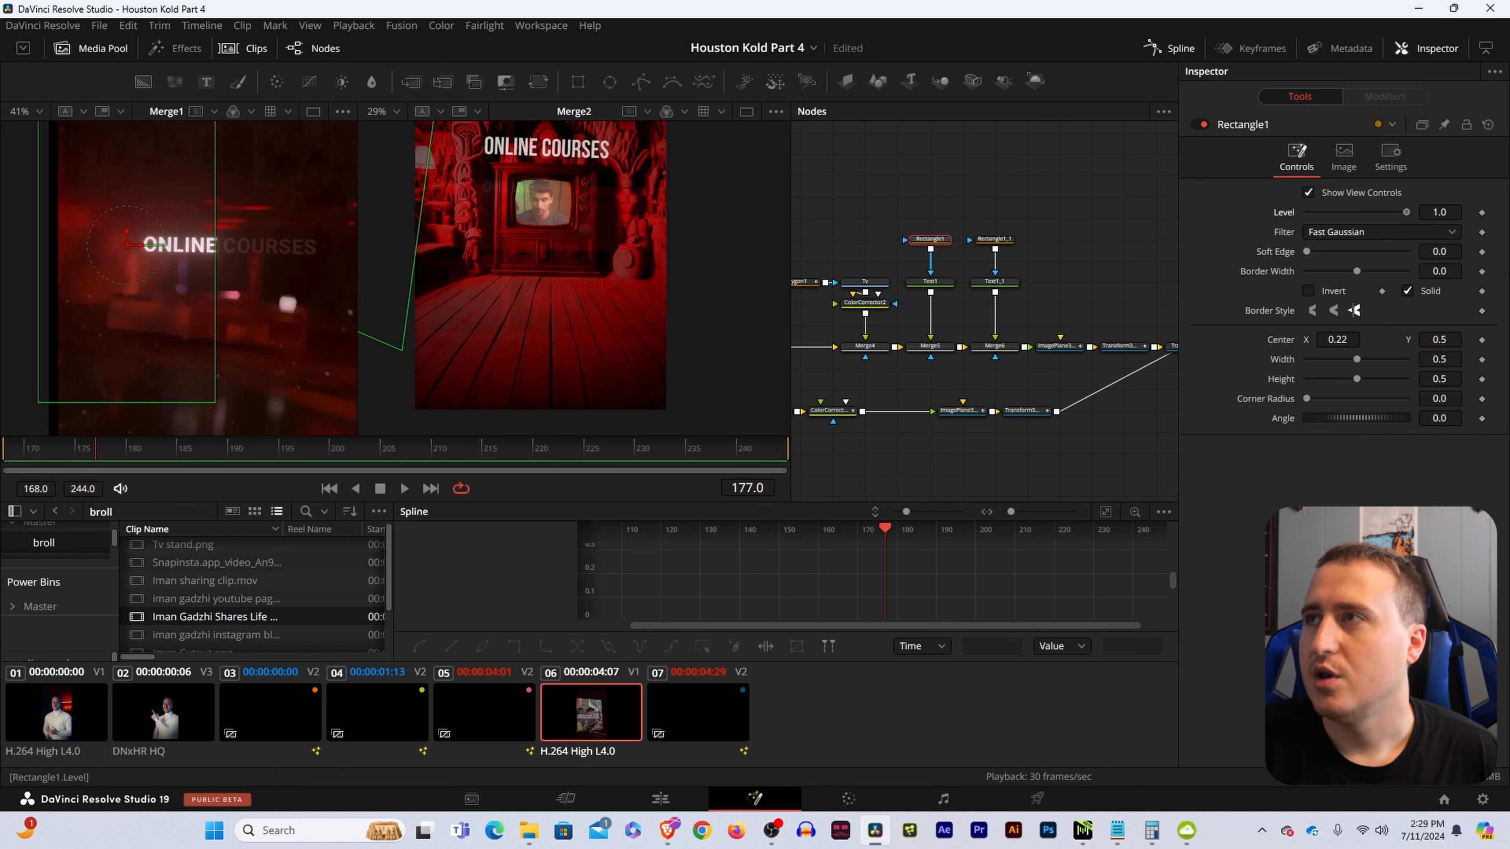
click(1097, 241)
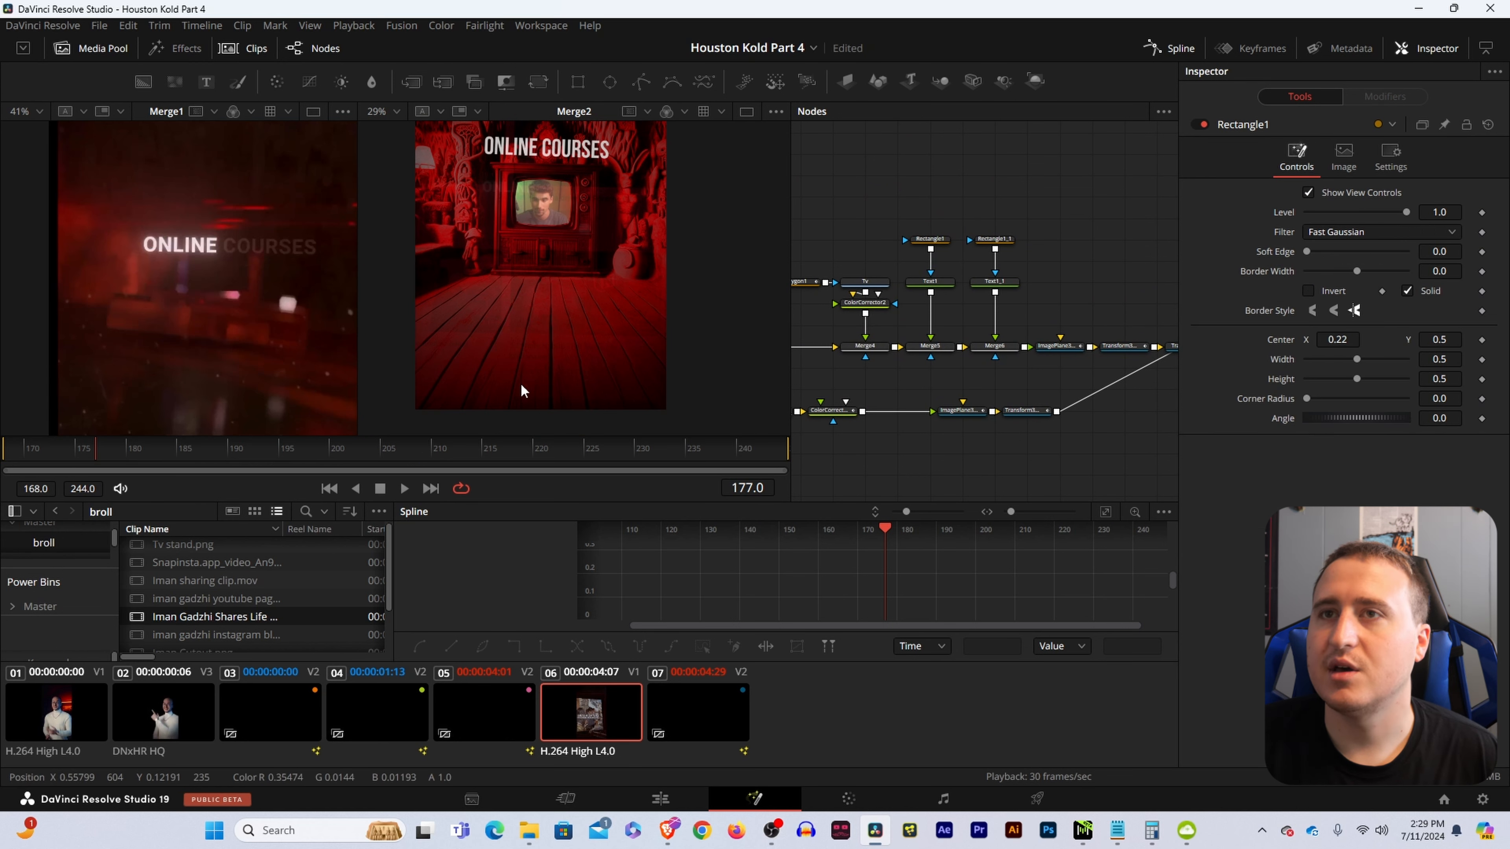
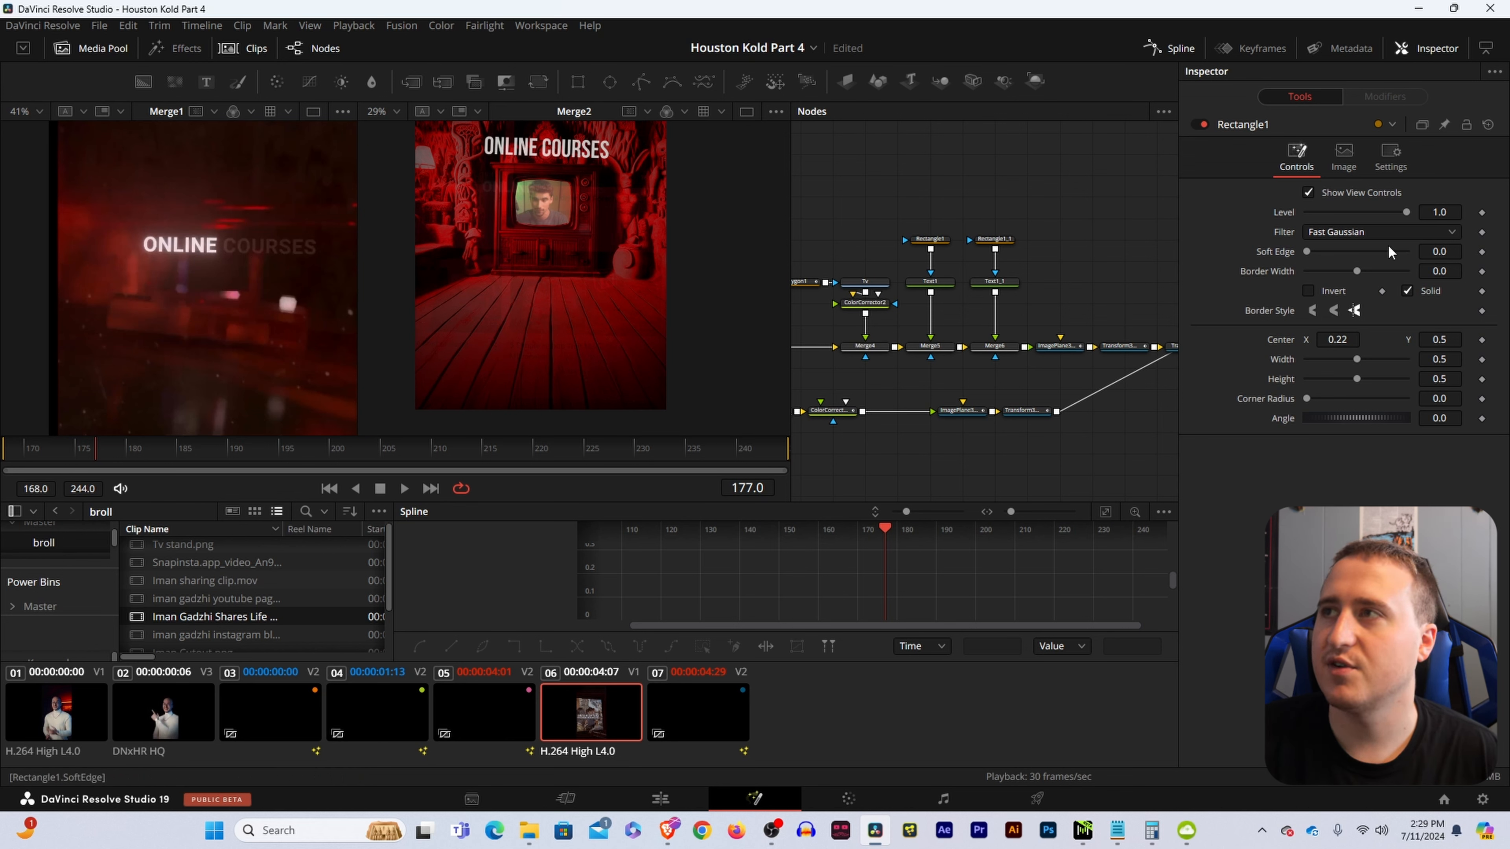
- Keyframe Rectangle1's Level from 0.0 at frame 177 to 1.0 at frame 186 to fade in ONLINE
drag(1412, 213, 1300, 222)
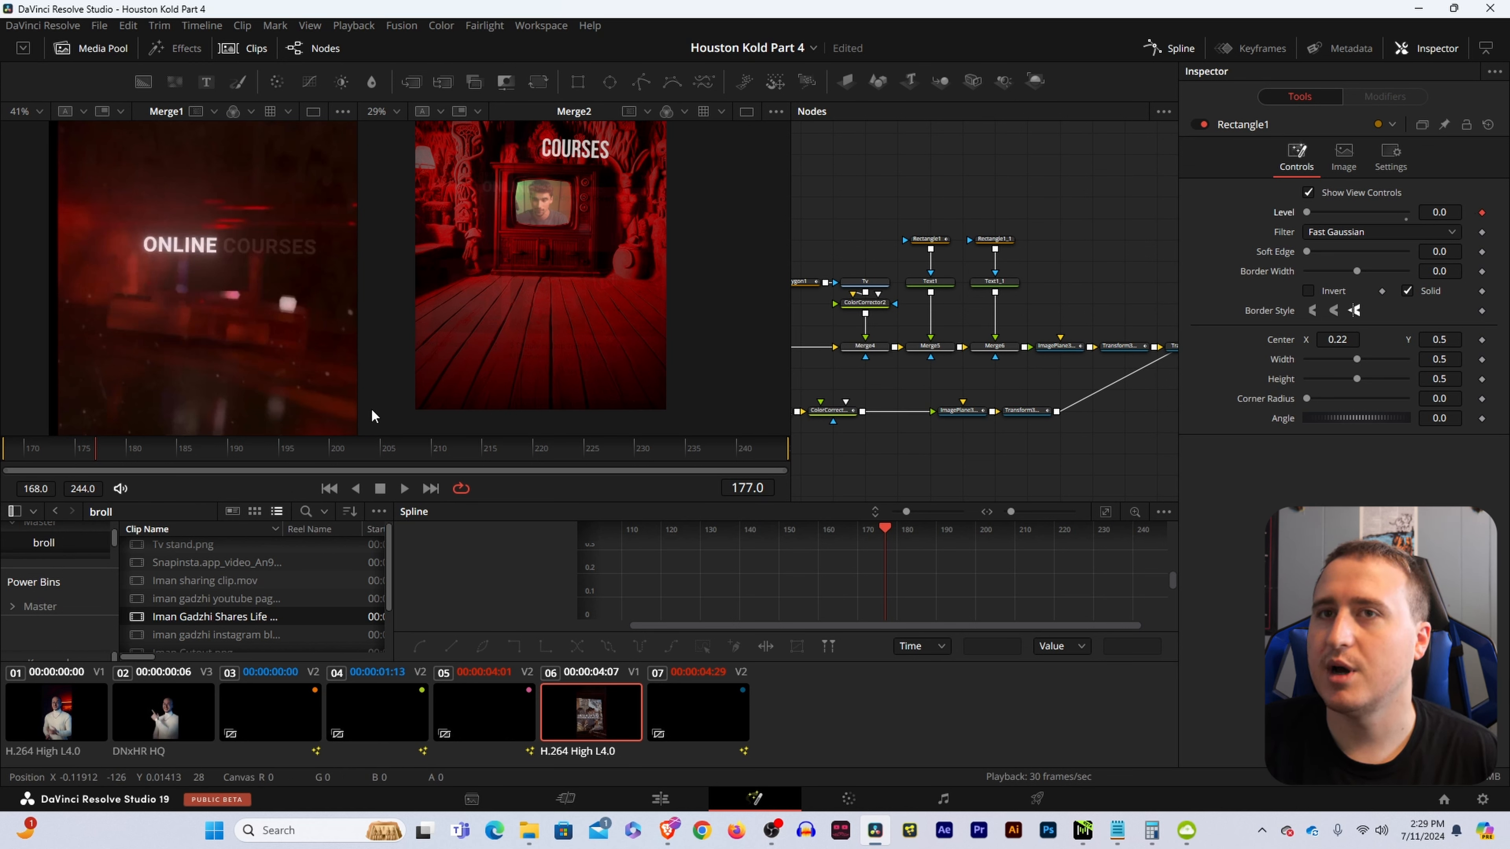
drag(109, 451, 141, 458)
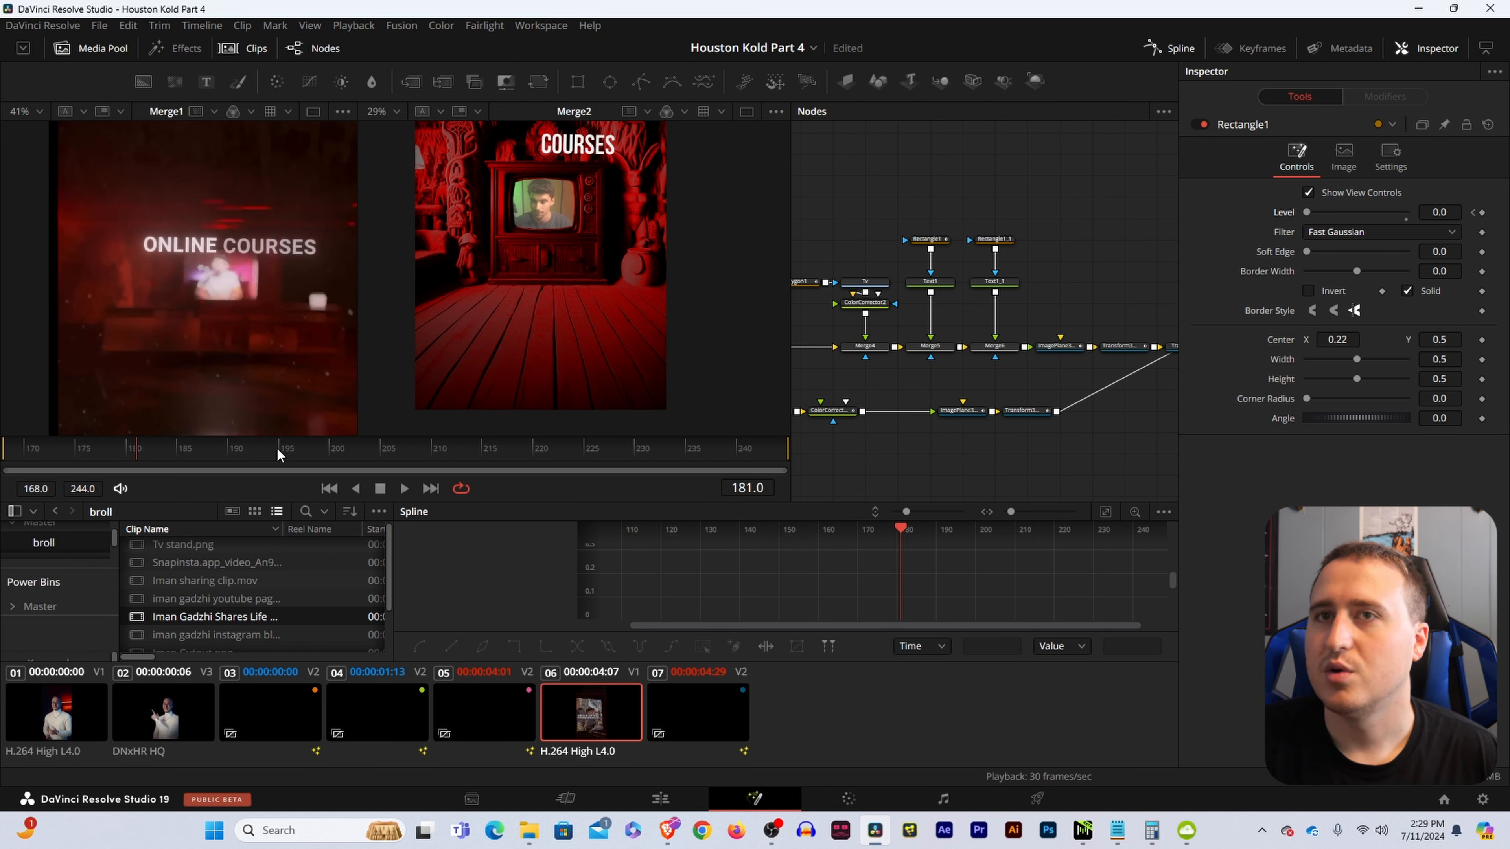
drag(138, 456, 191, 462)
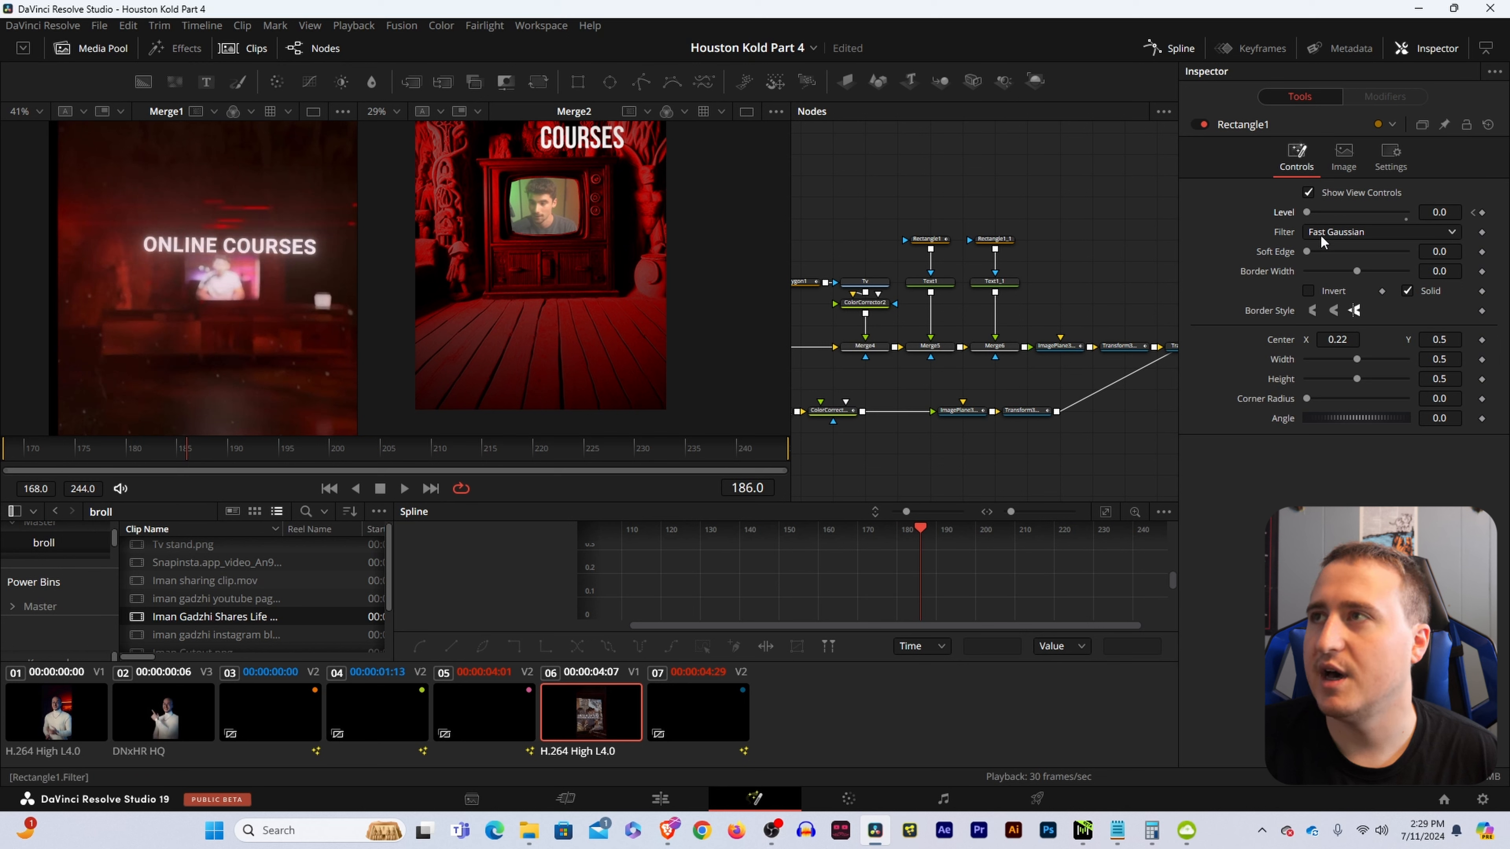
drag(1303, 211, 1407, 212)
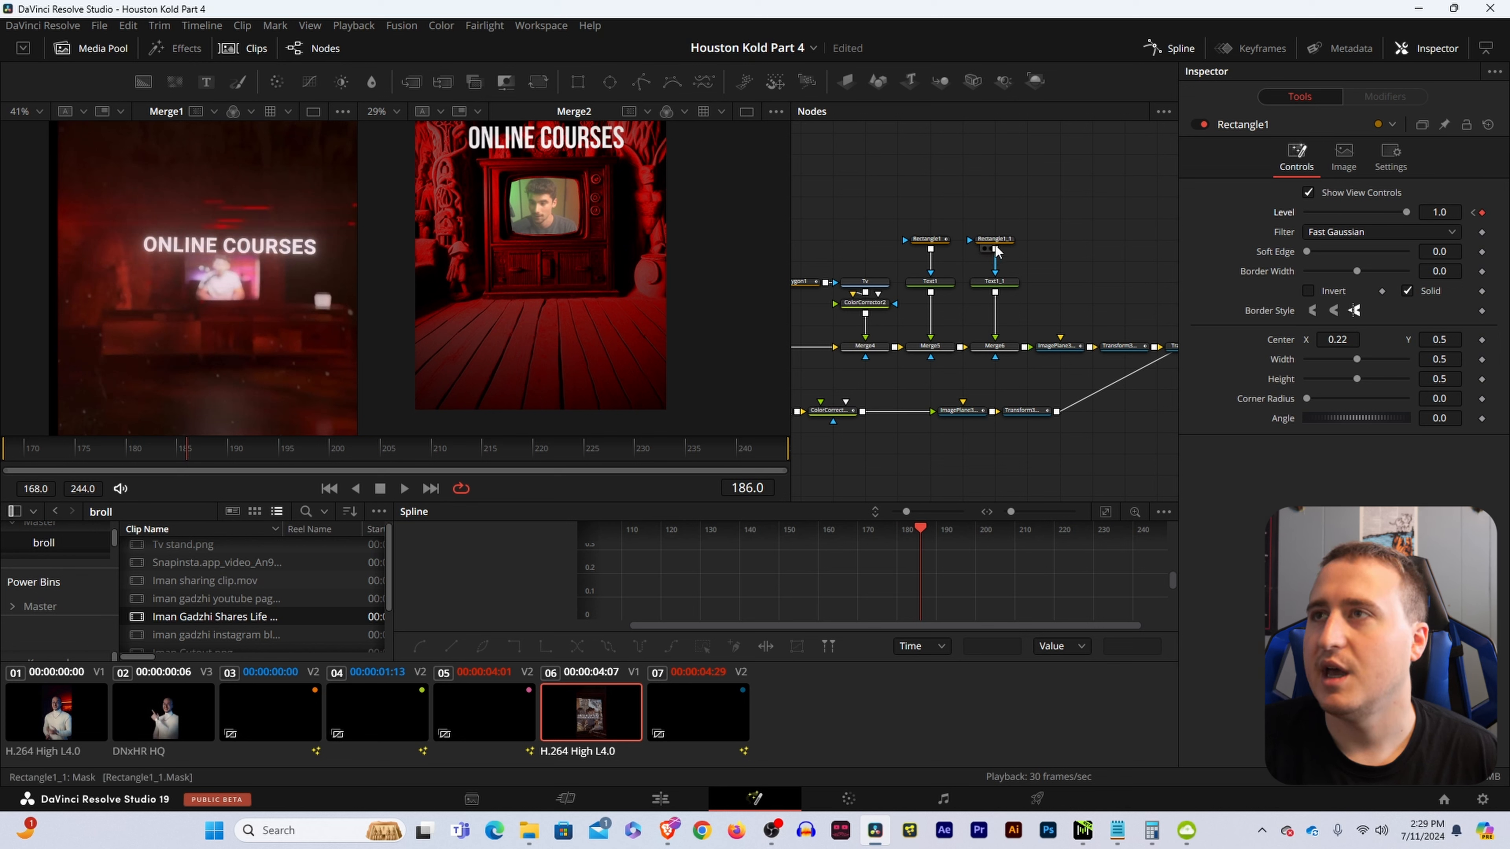
- Keyframe the inverted Rectangle1_1 mask's Level from 0.0 at frame 183 to 1.0 at frame 194 to fade in COURSES
click(1008, 240)
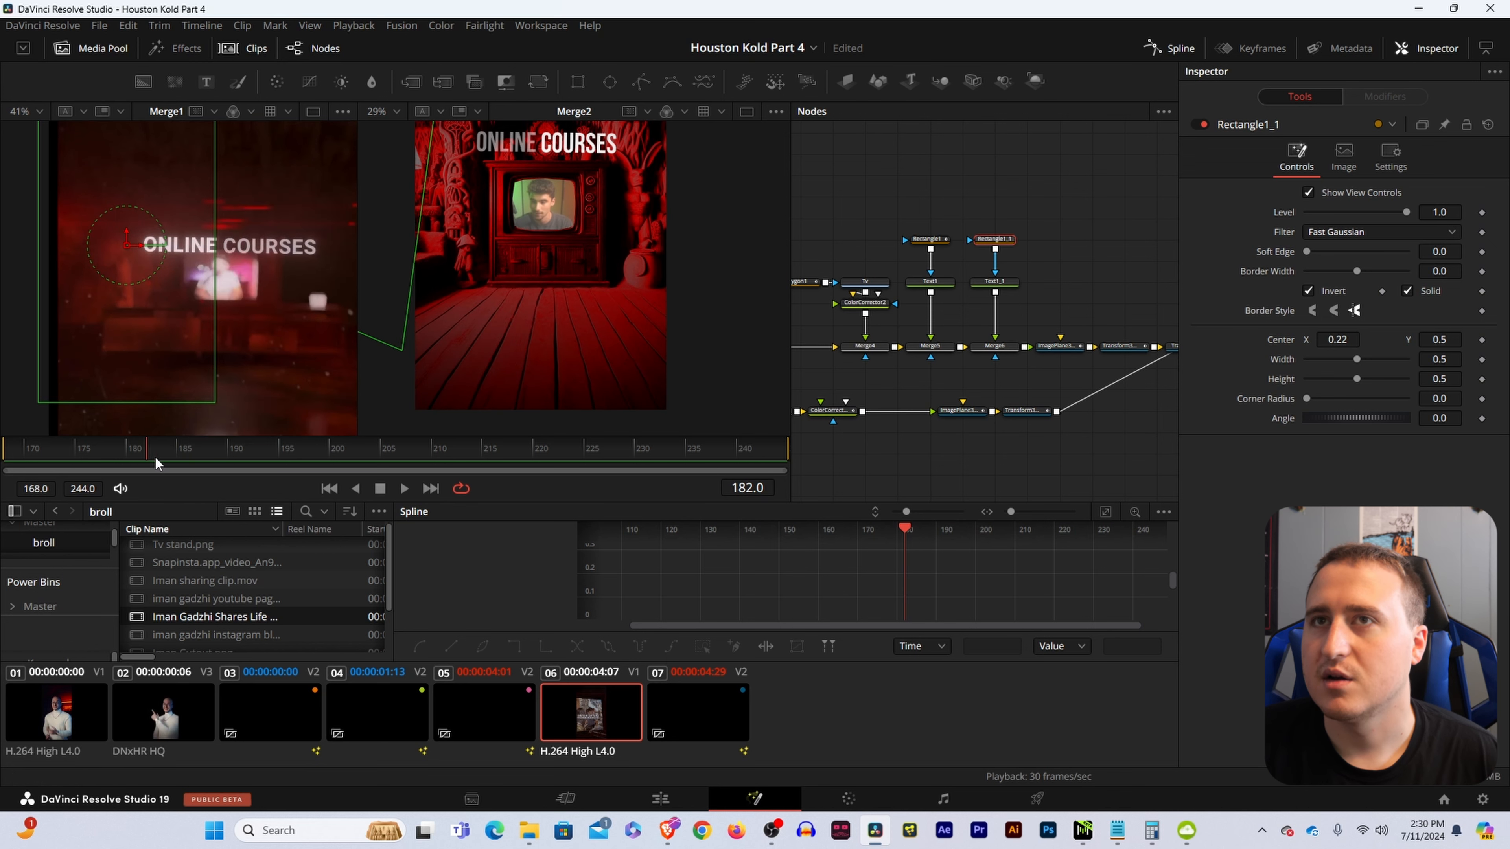
click(130, 461)
drag(130, 461, 165, 468)
click(1481, 213)
drag(1405, 212, 1233, 230)
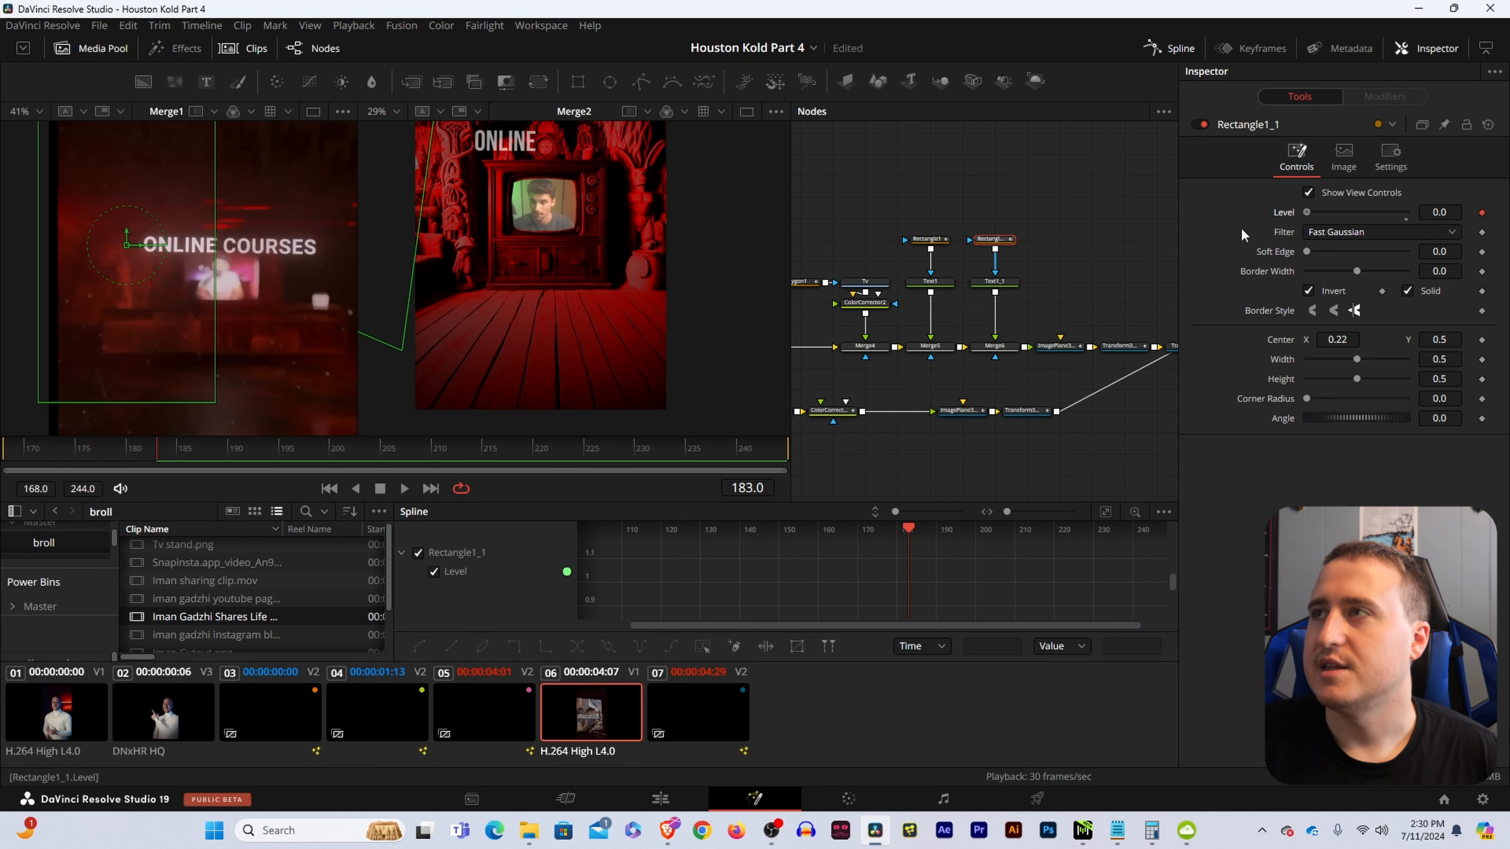
drag(241, 440, 268, 452)
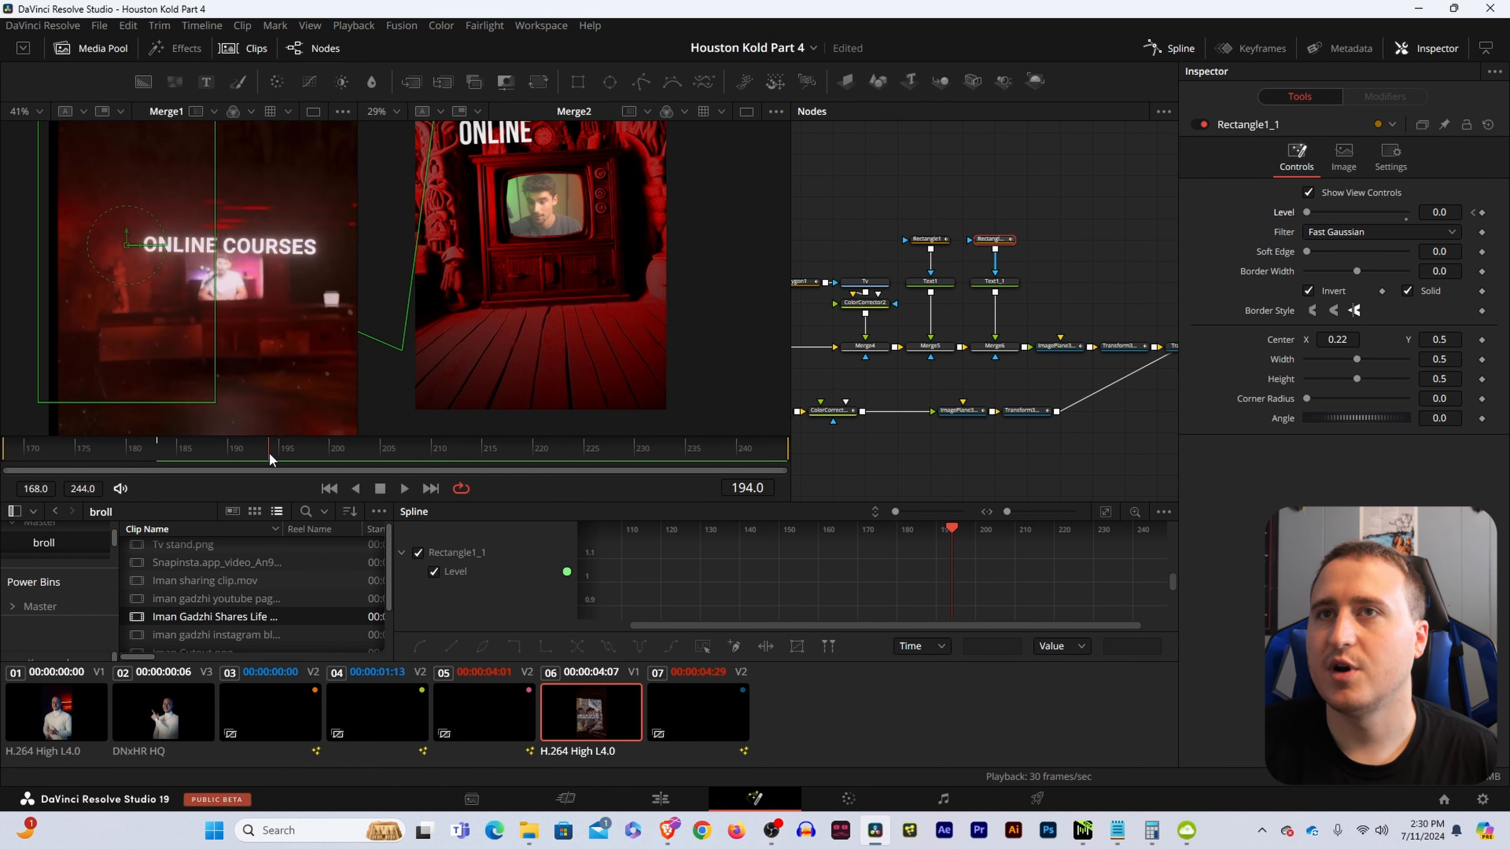
drag(1307, 213, 1500, 241)
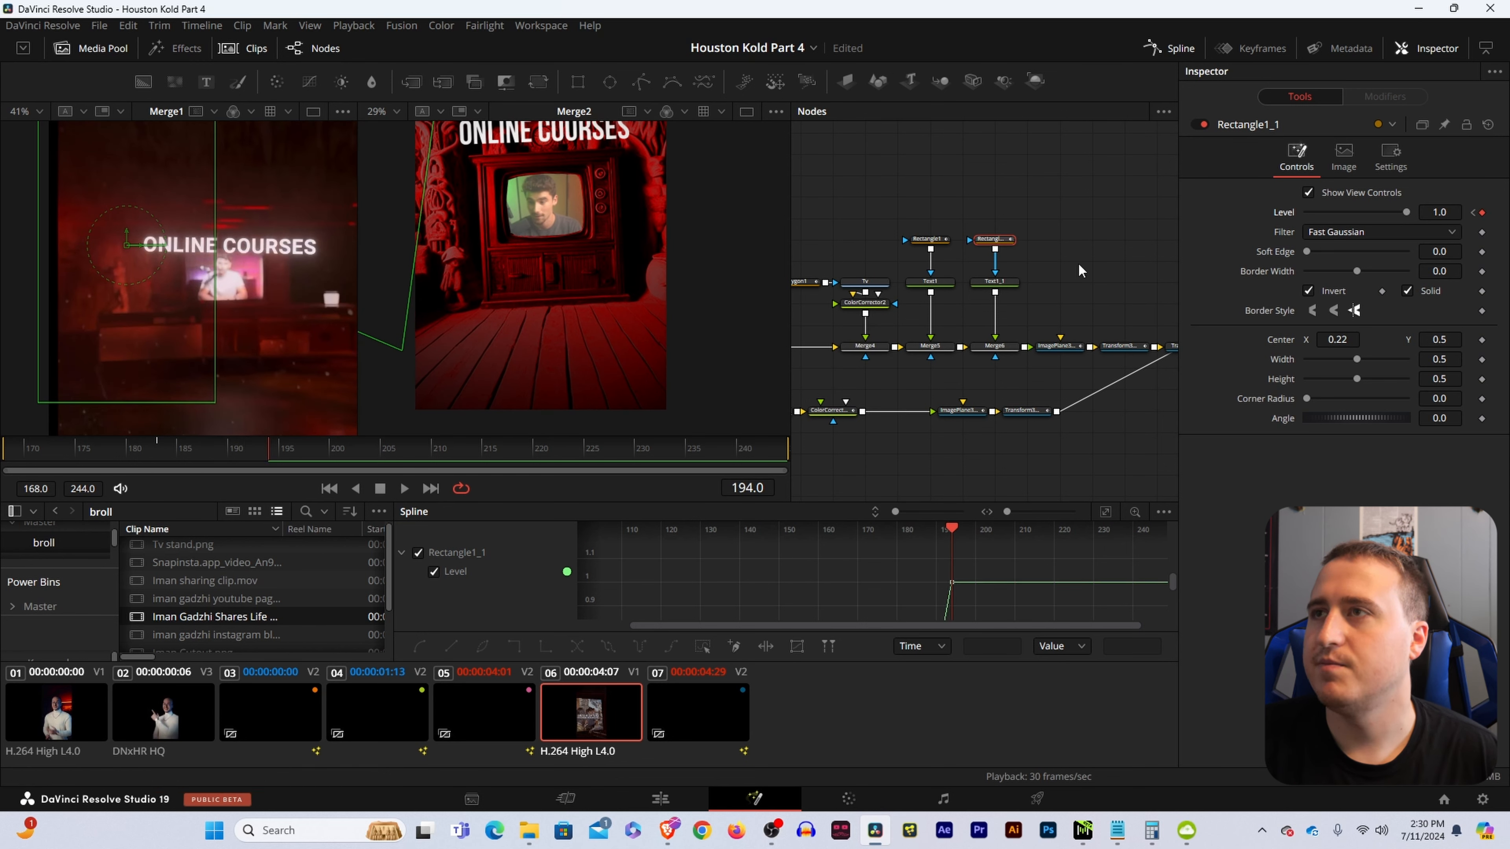
- Smooth the Level keyframe curves of both Rectangle masks and go to frame 210
ctrl+click(928, 239)
click(1106, 512)
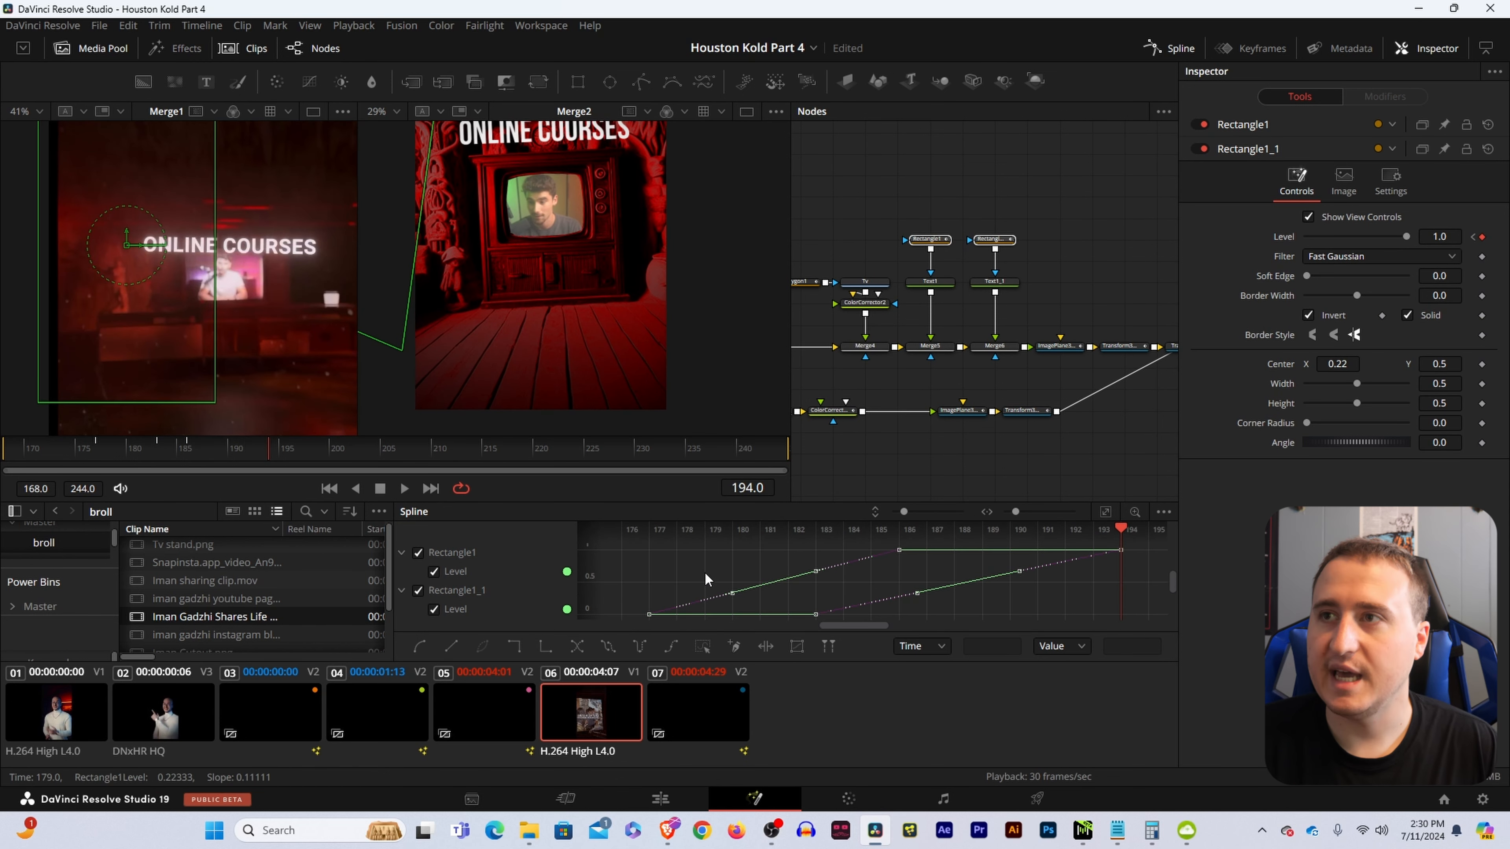
drag(269, 450, 436, 489)
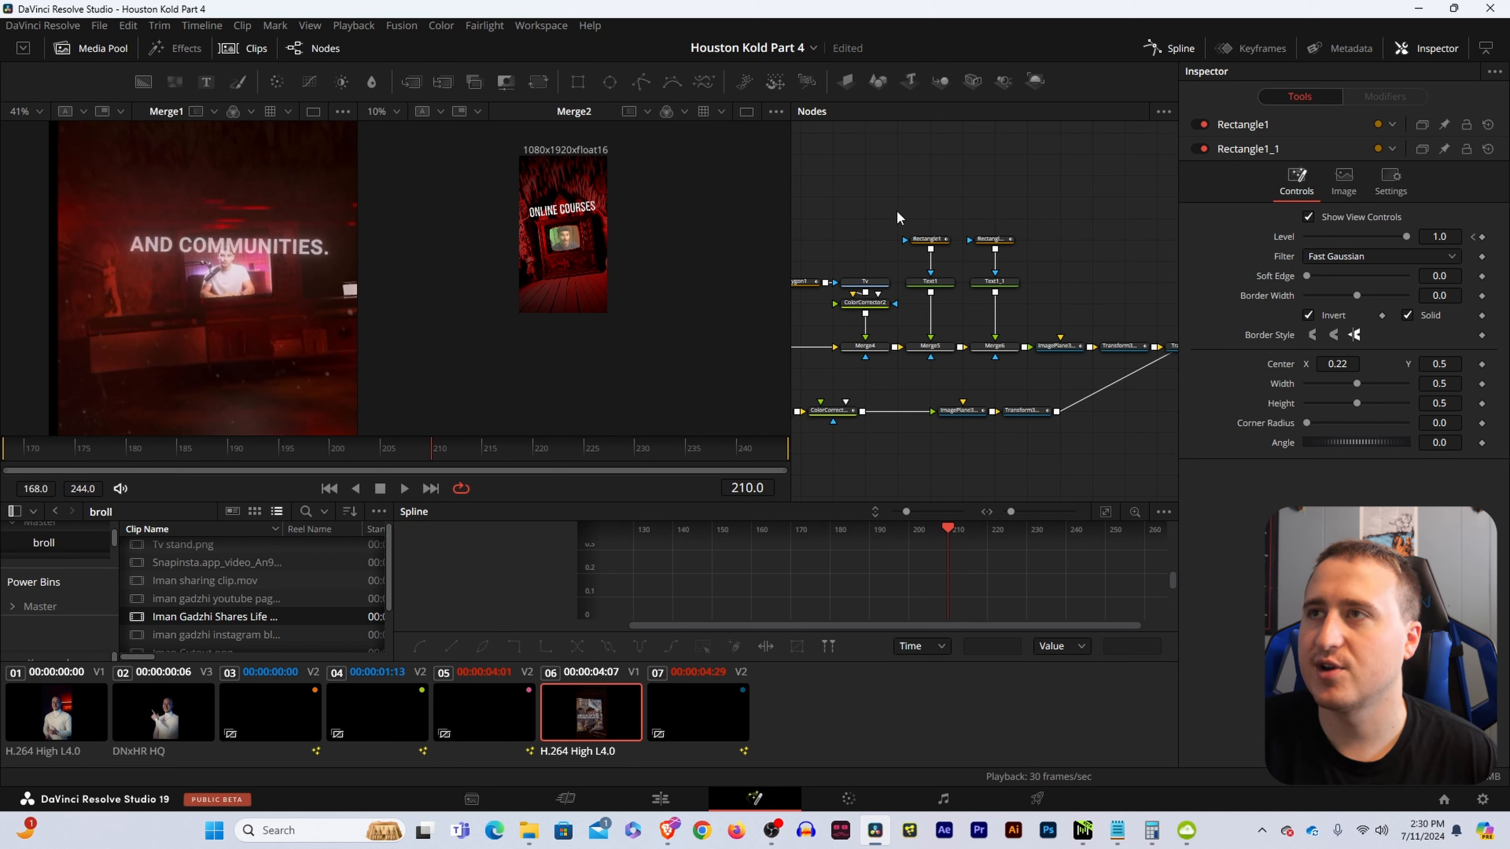
- Duplicate Text1_1 with its Rectangle mask and merge the copy between Merge6 and the image plane
drag(896, 209, 1022, 310)
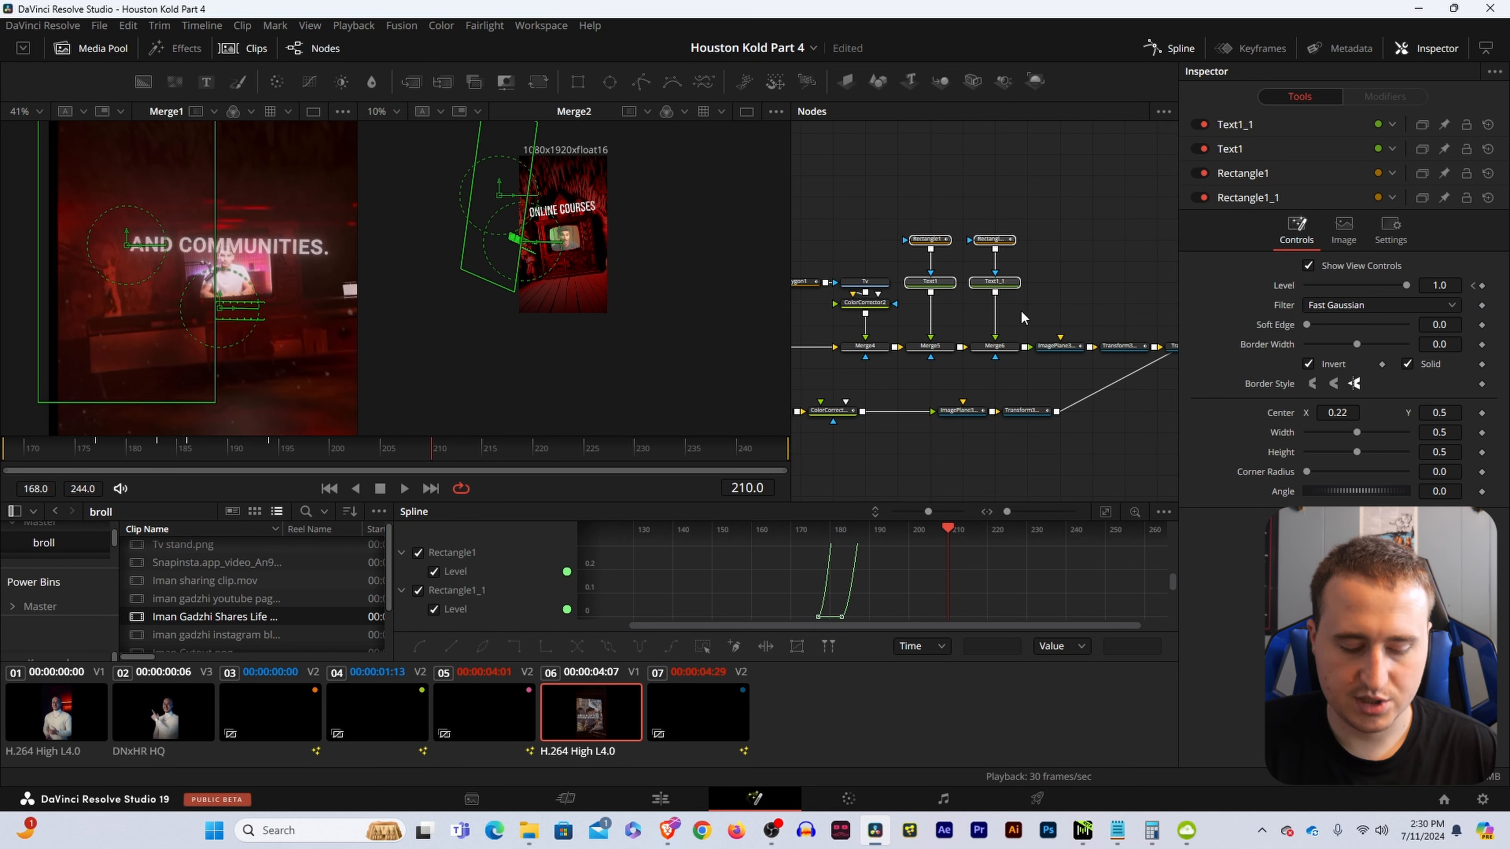
drag(978, 208, 1015, 305)
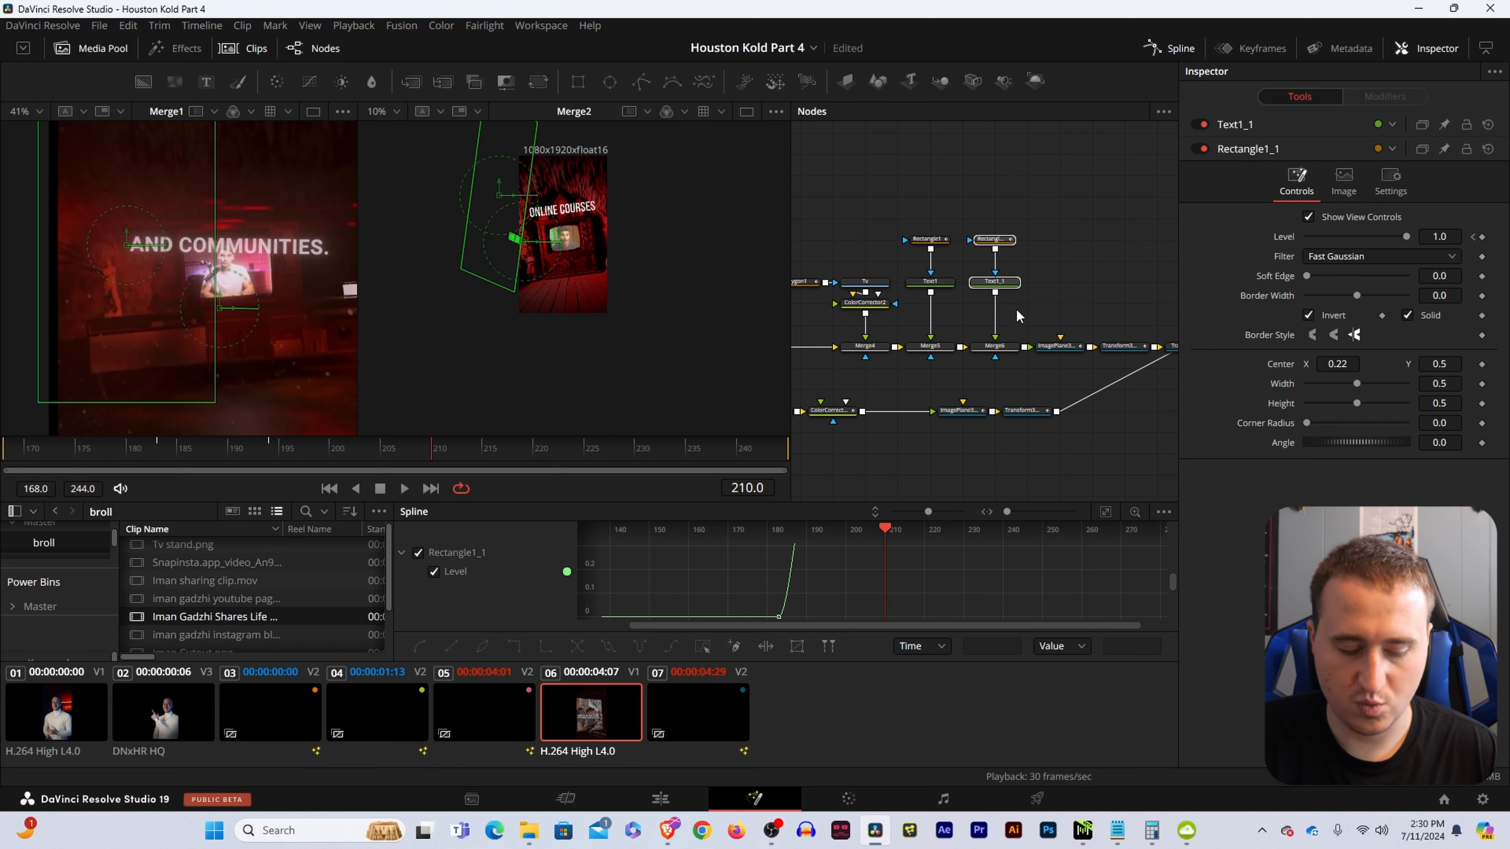
click(1068, 233)
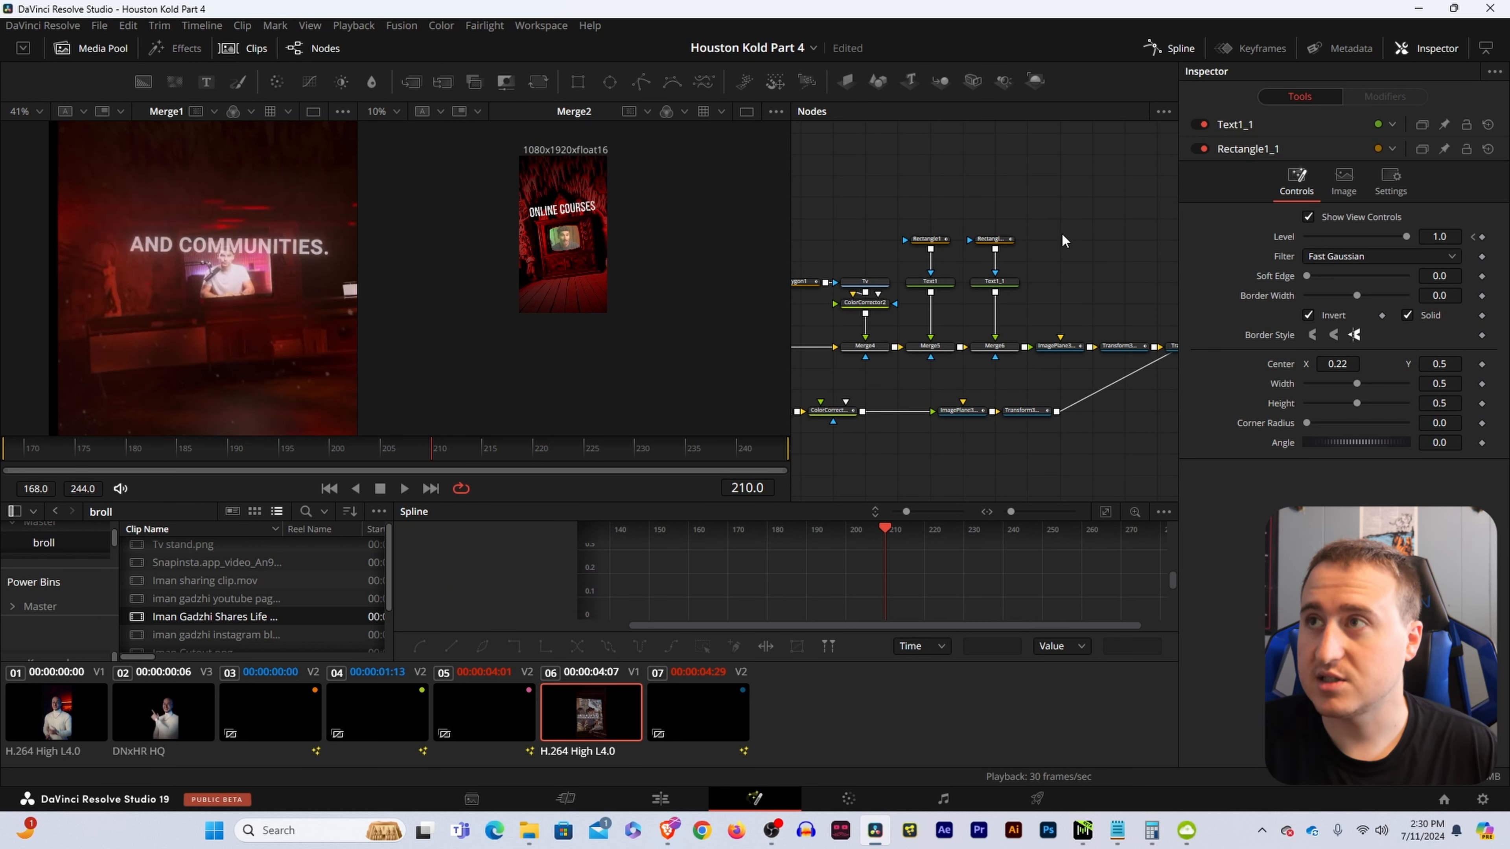
key(ctrl+v)
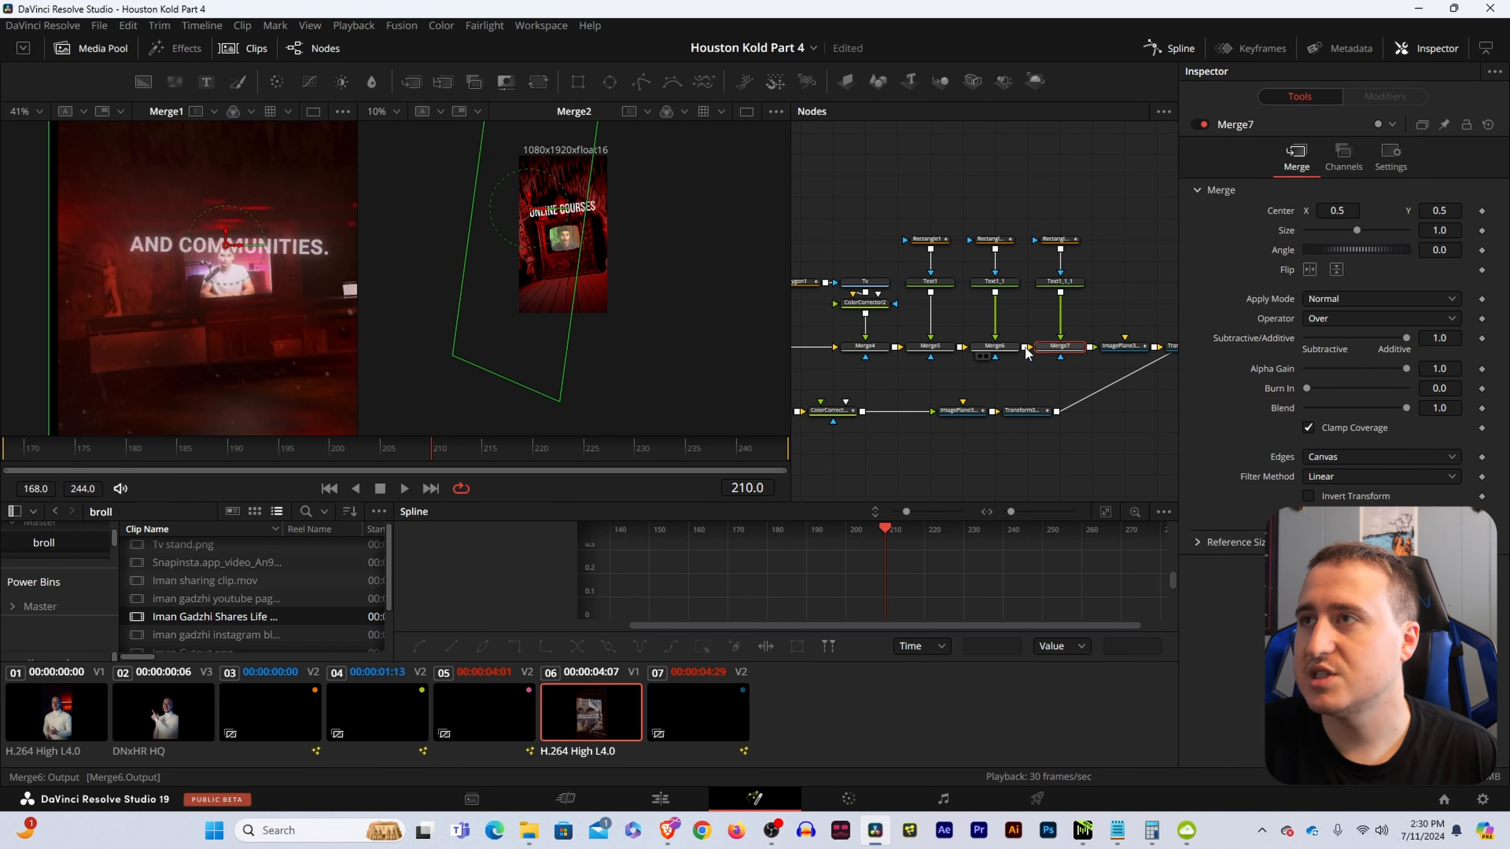
- Move the upper row of source, text, mask and merge nodes away from the image plane to leave room after Merge7
drag(1114, 337, 1026, 288)
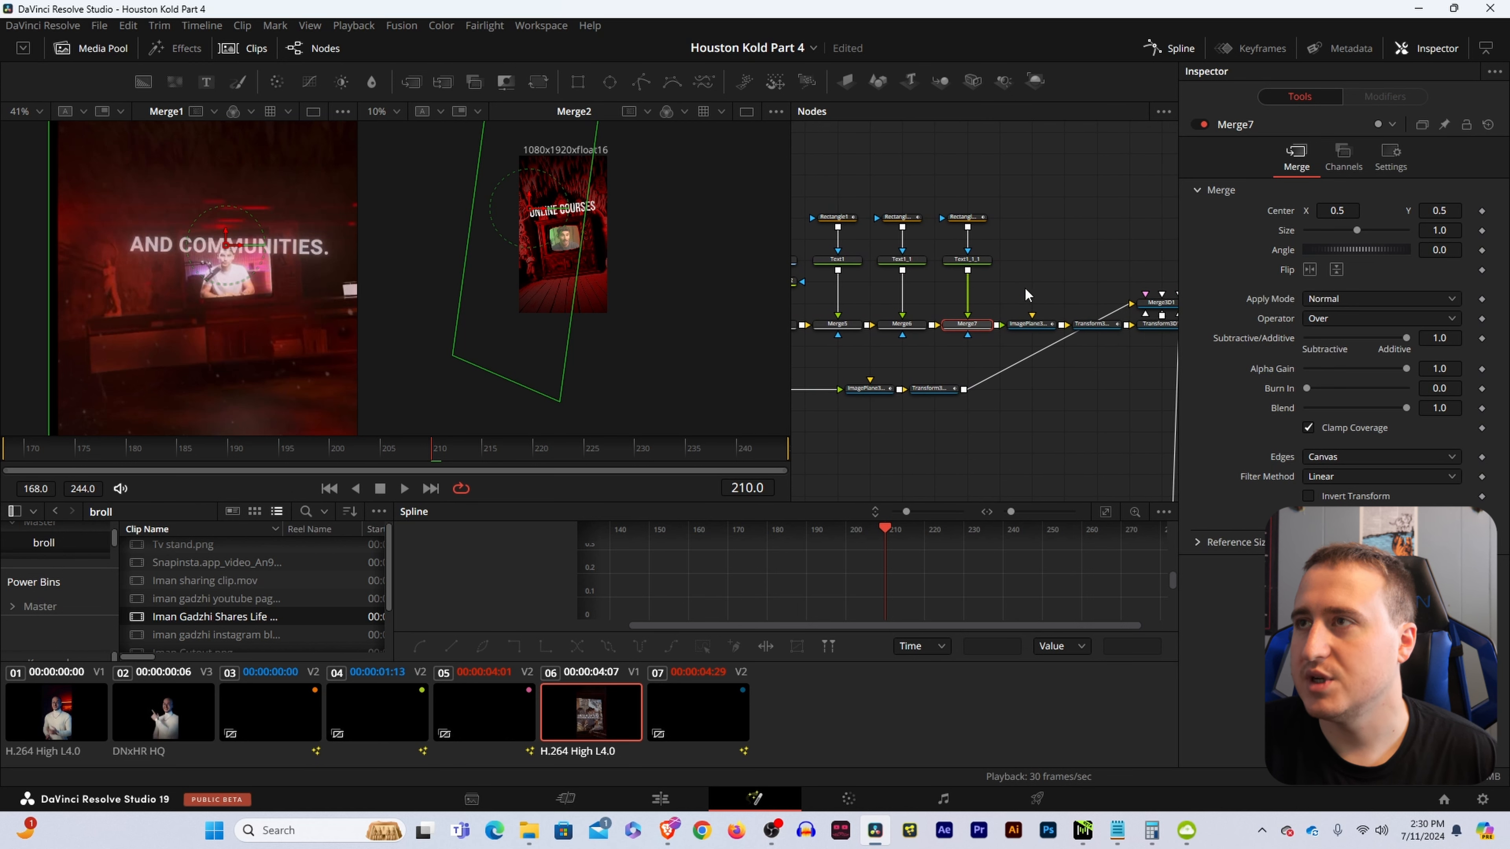
drag(1155, 351, 1046, 226)
scroll(950, 262, down, 4)
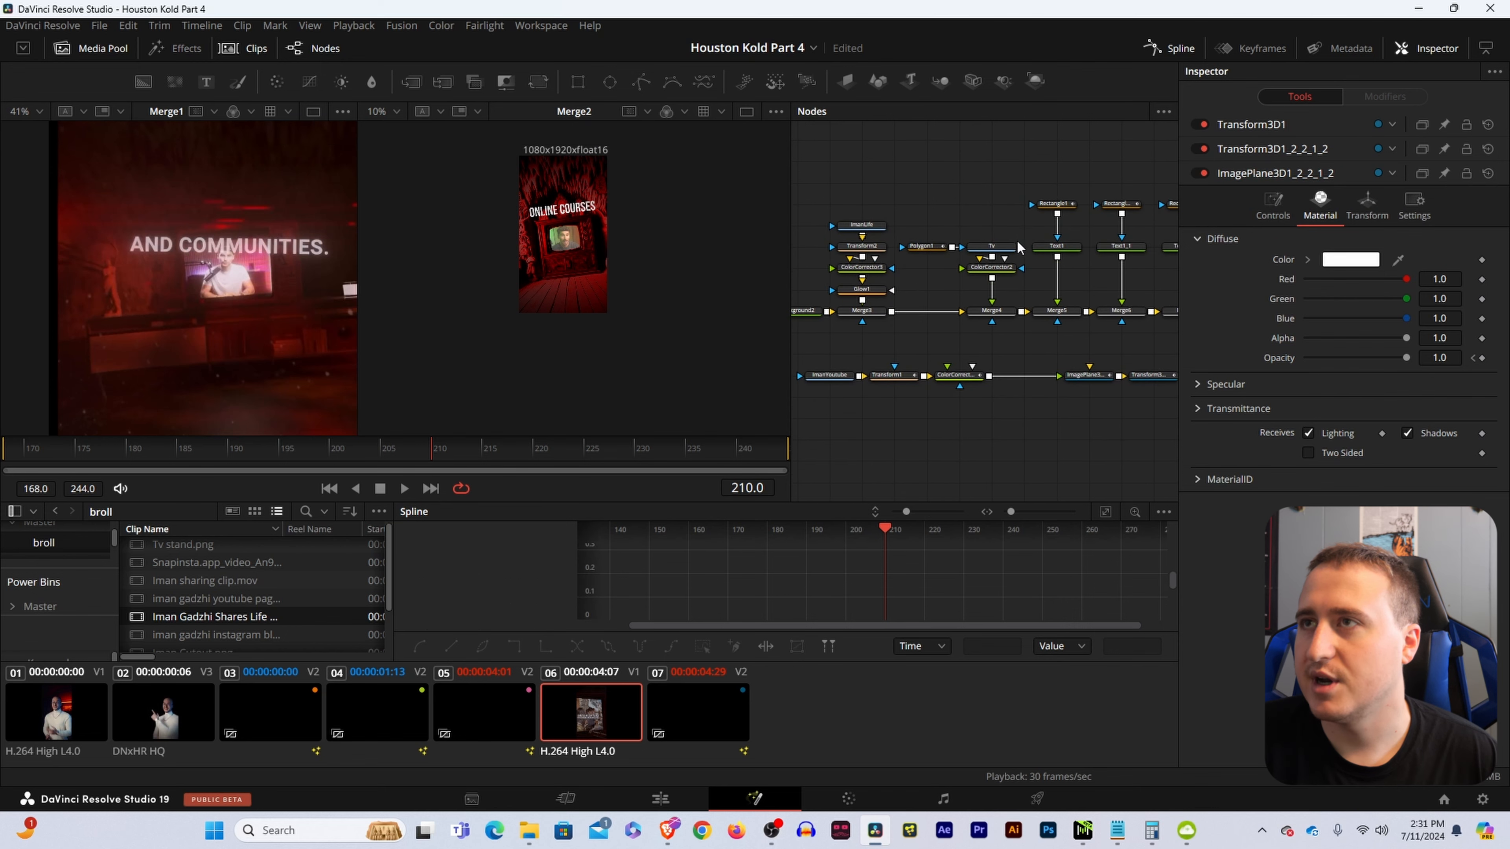
drag(854, 197, 934, 285)
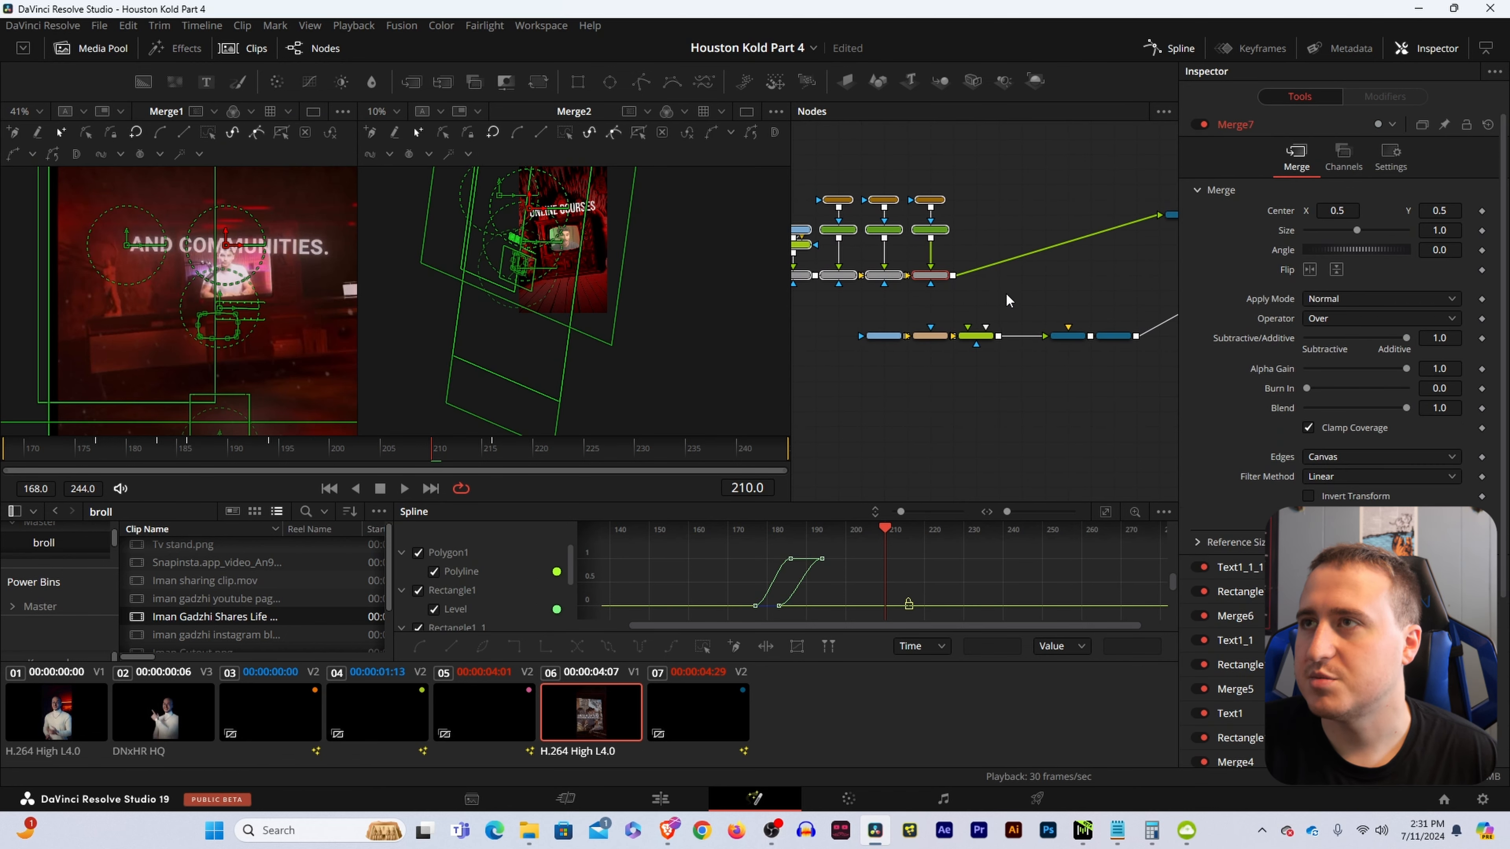
click(1074, 288)
drag(980, 227, 914, 279)
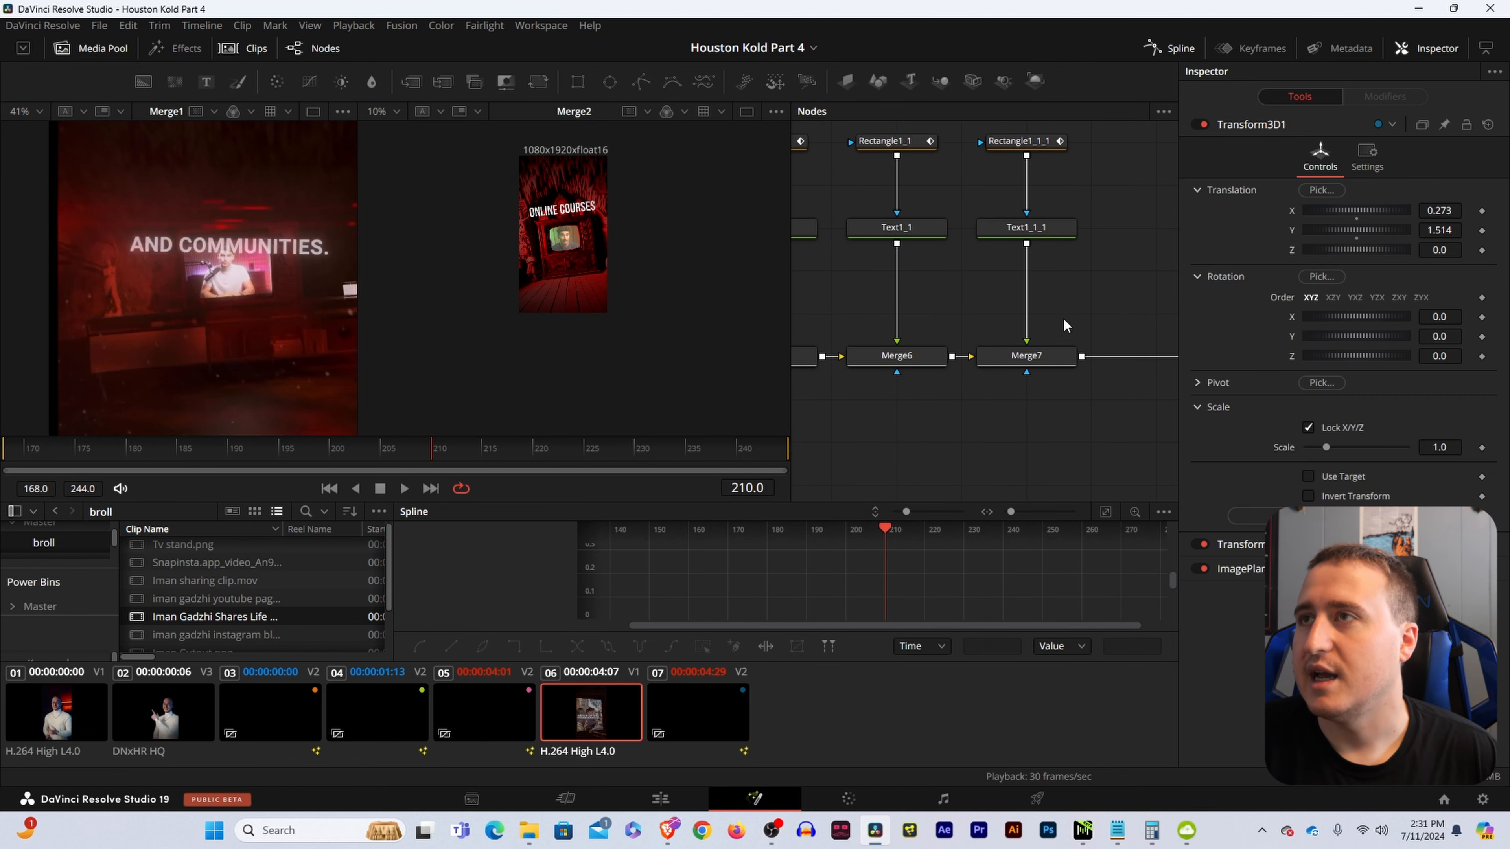
scroll(1040, 250, down, 2)
- Change the Text1_1_1 node's text to AND COMMUNITIES and open its shading settings
click(1022, 241)
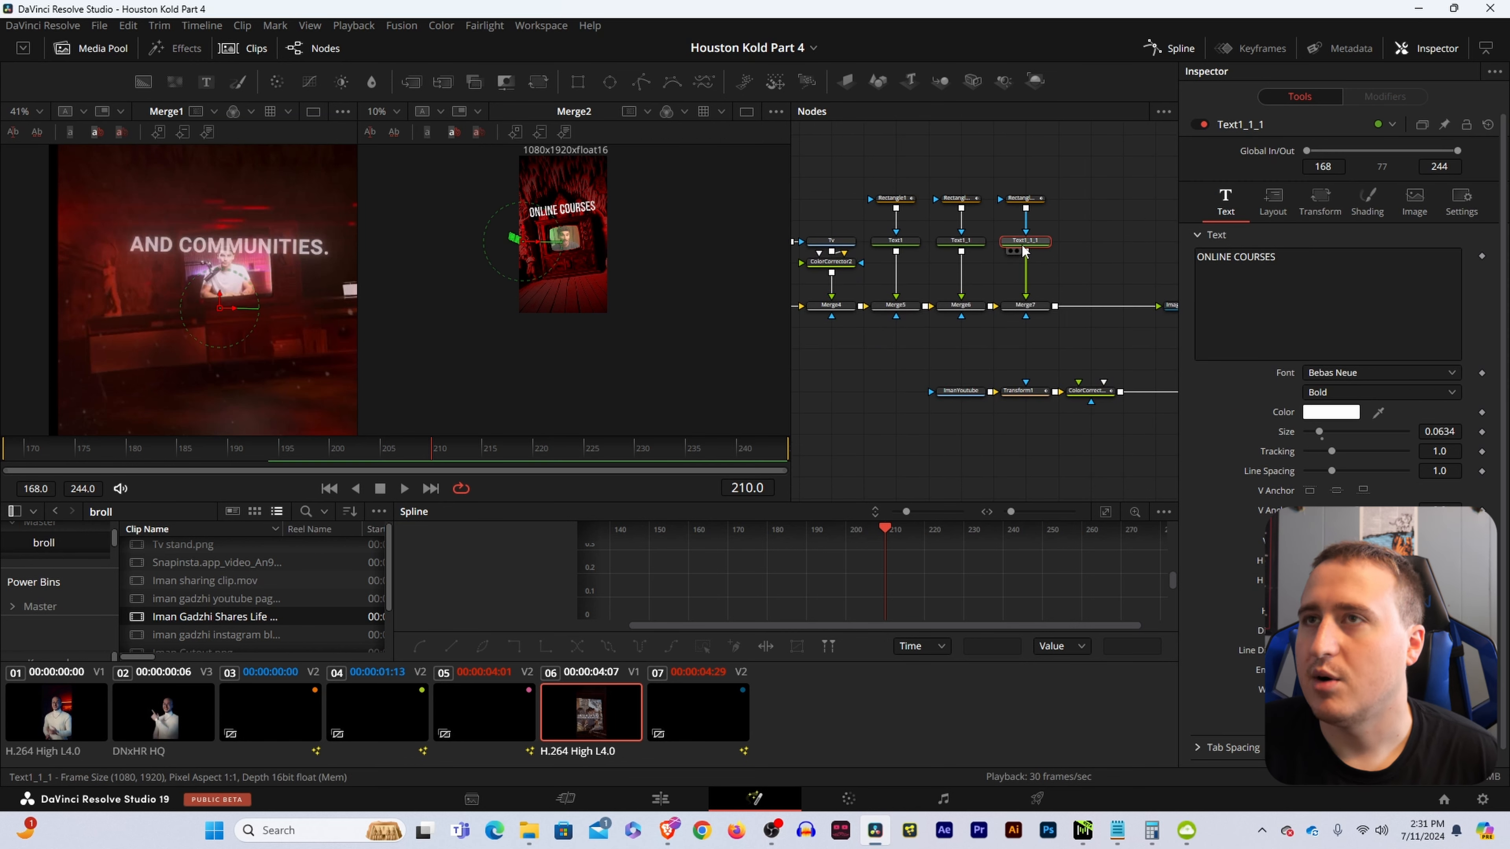
drag(1291, 260, 1186, 258)
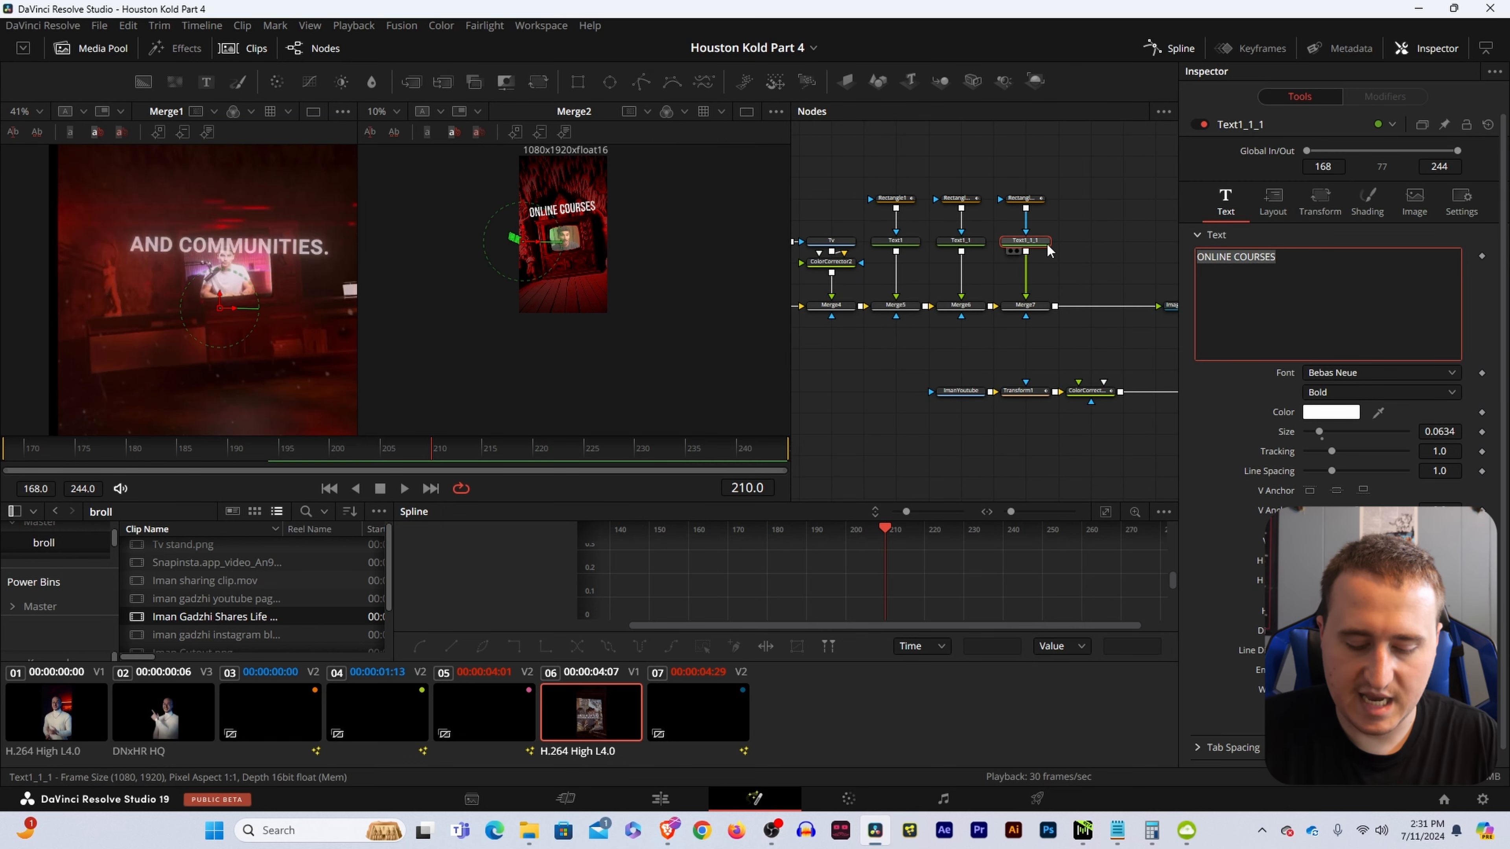
text(AND COMMUIN)
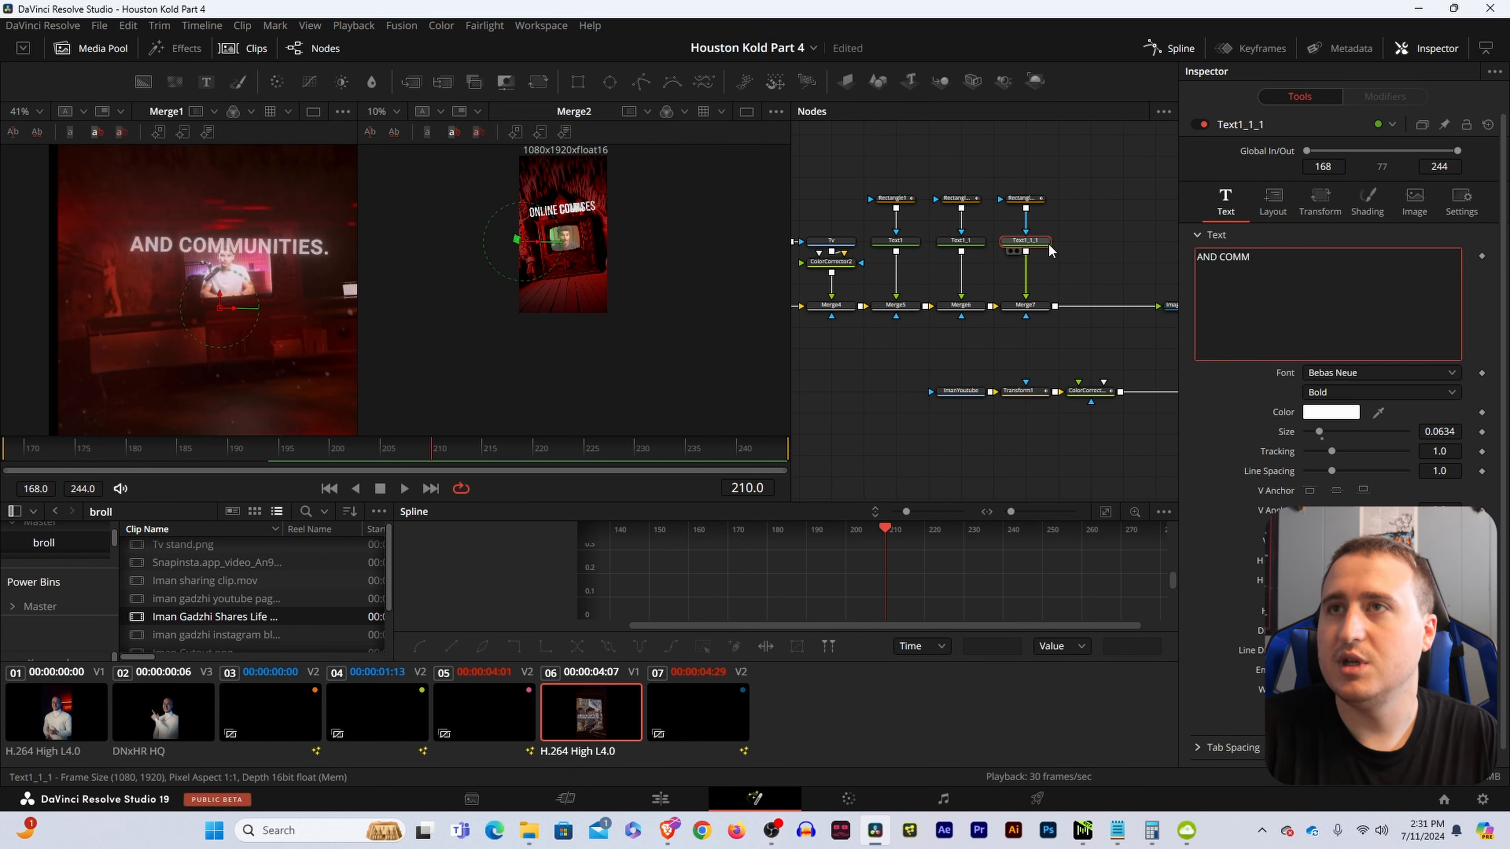
key(BackSpace)
key(BackSpace)
text(NITIES)
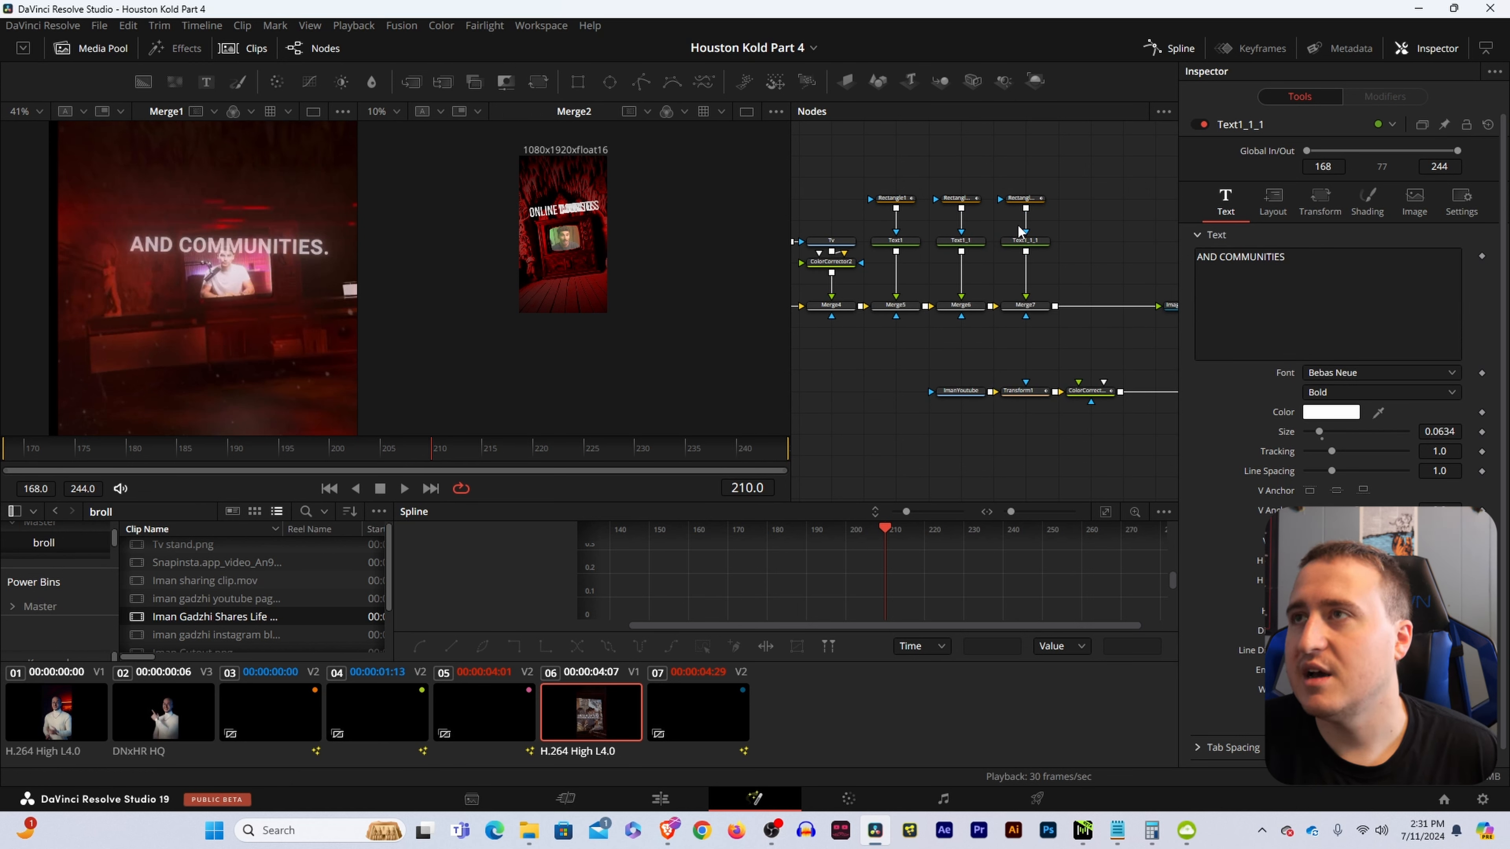
click(1366, 202)
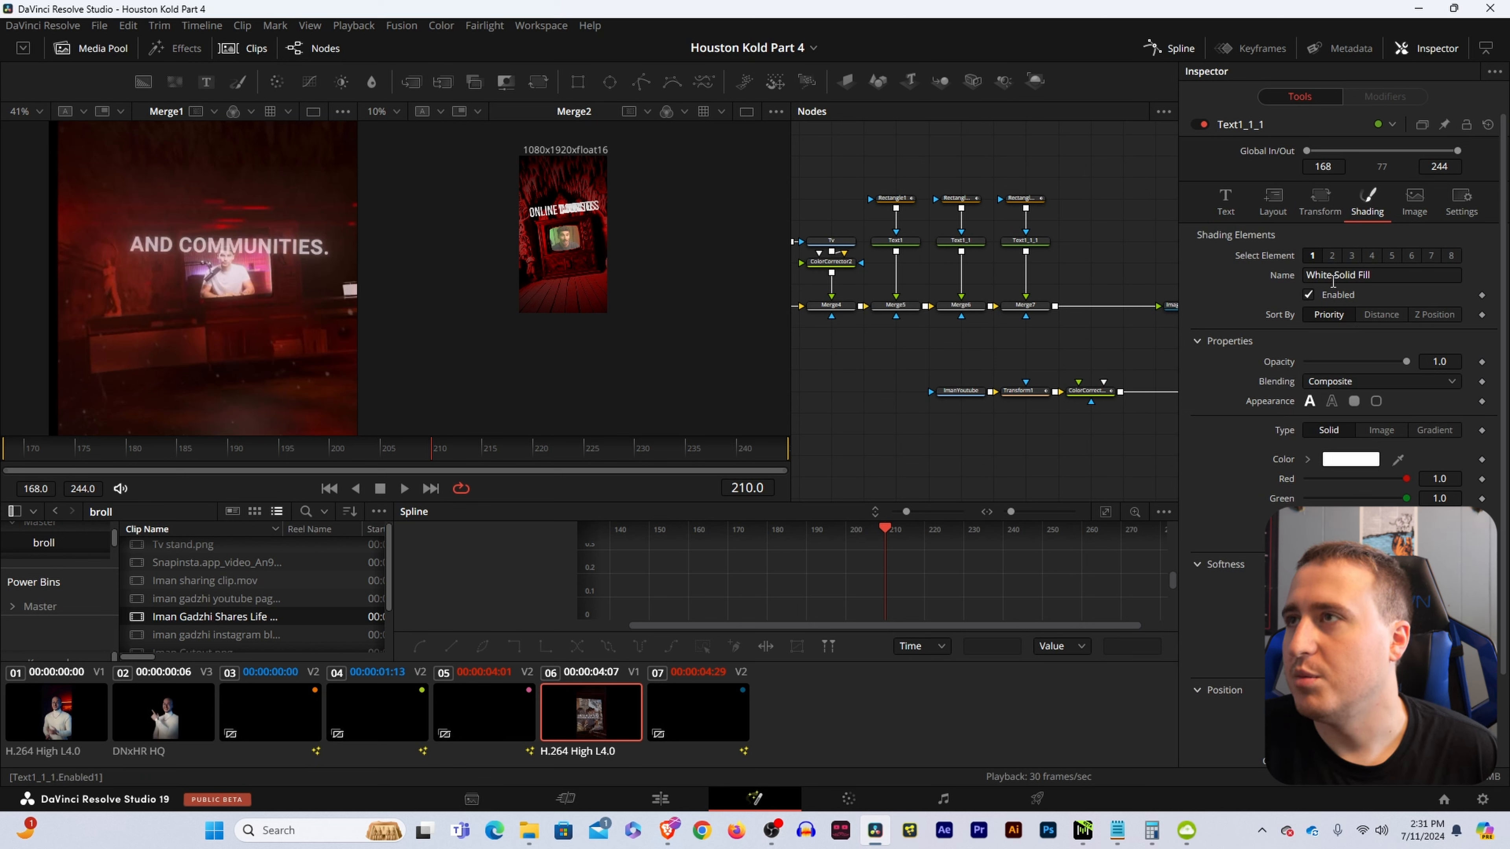
- Delete the Rectangle mask attached to the AND COMMUNITIES text and select the Text1_1_1 node
click(1021, 199)
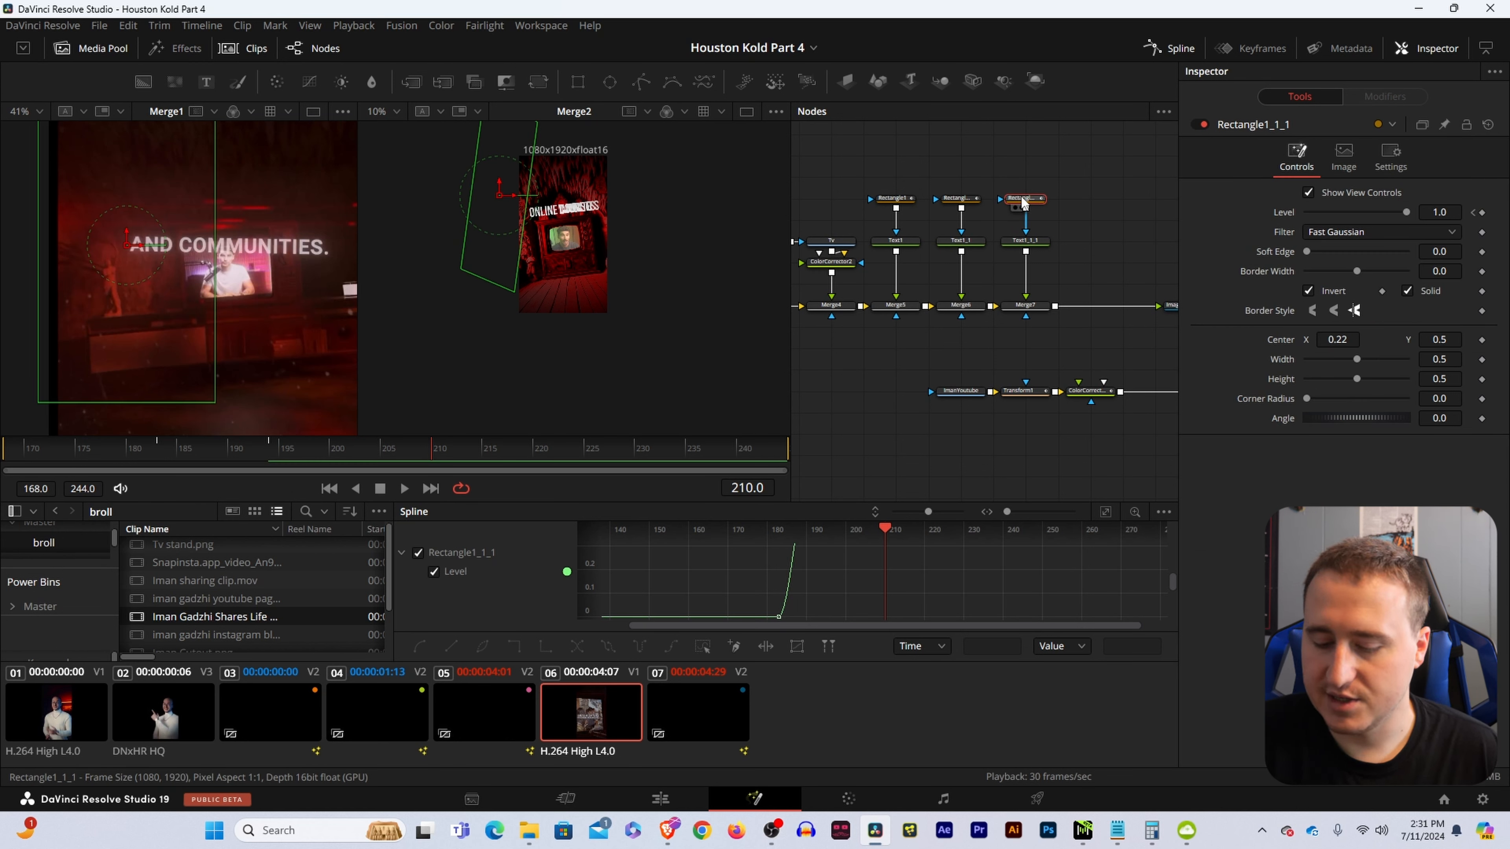
key(Delete)
click(1027, 239)
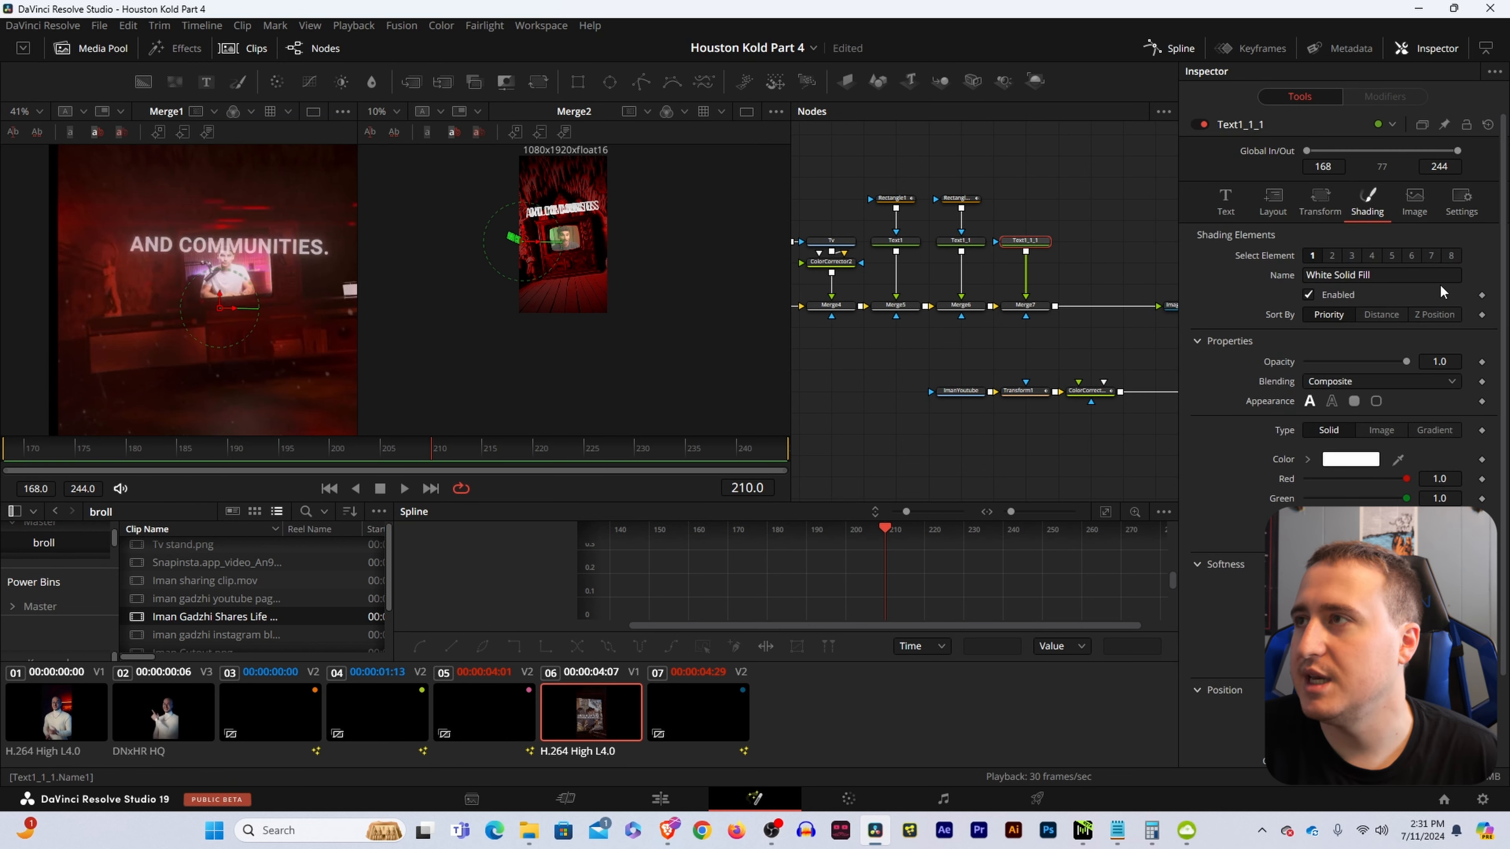
- Keyframe the Text1_1_1 shading opacity at 0.0 on frame 210 and 1.0 on frame 223, and scrub through the fade
click(1480, 363)
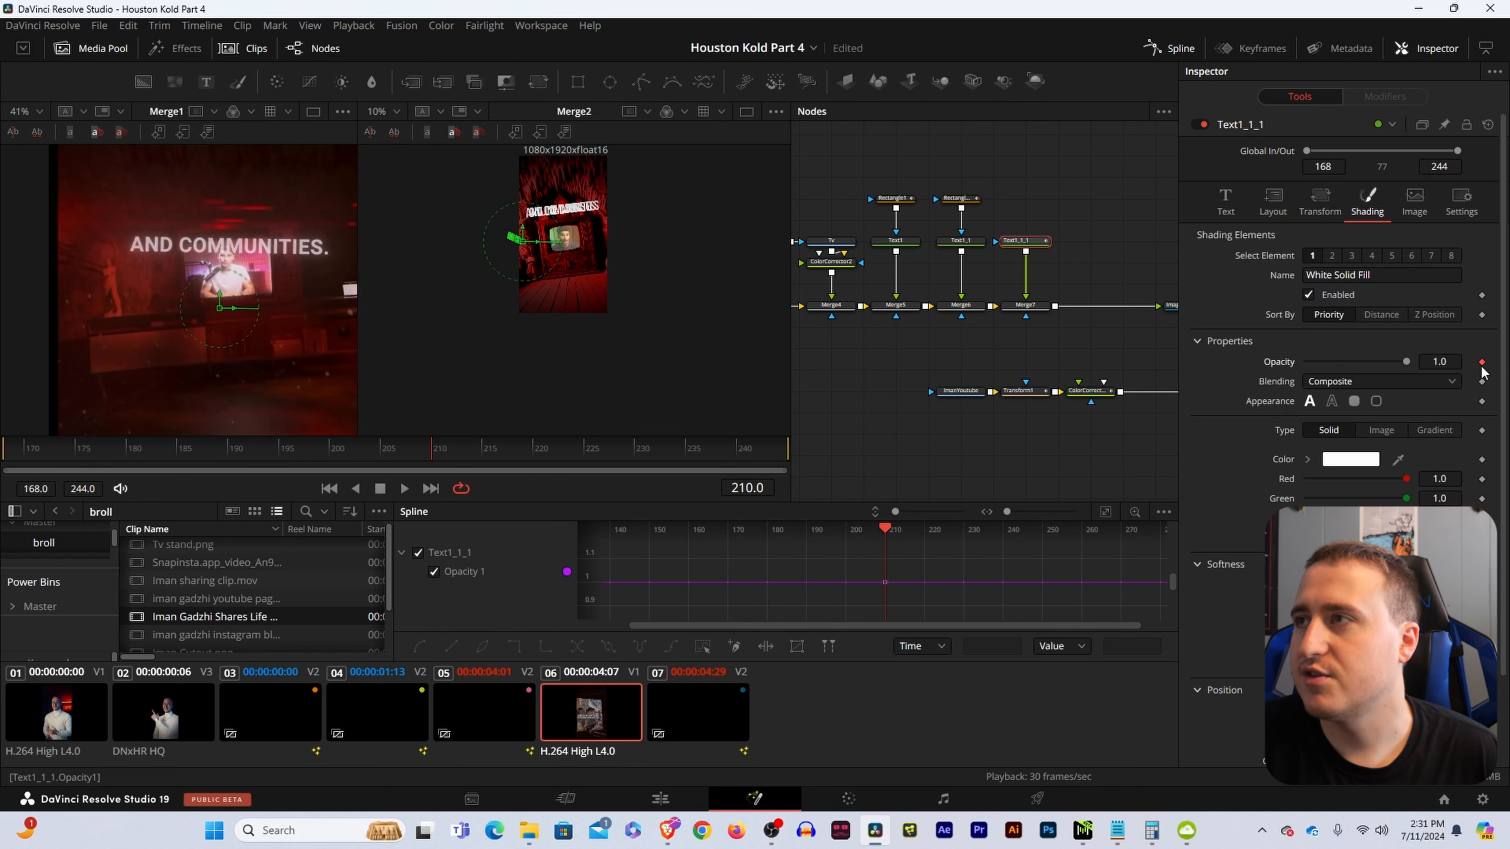
drag(1403, 360, 991, 394)
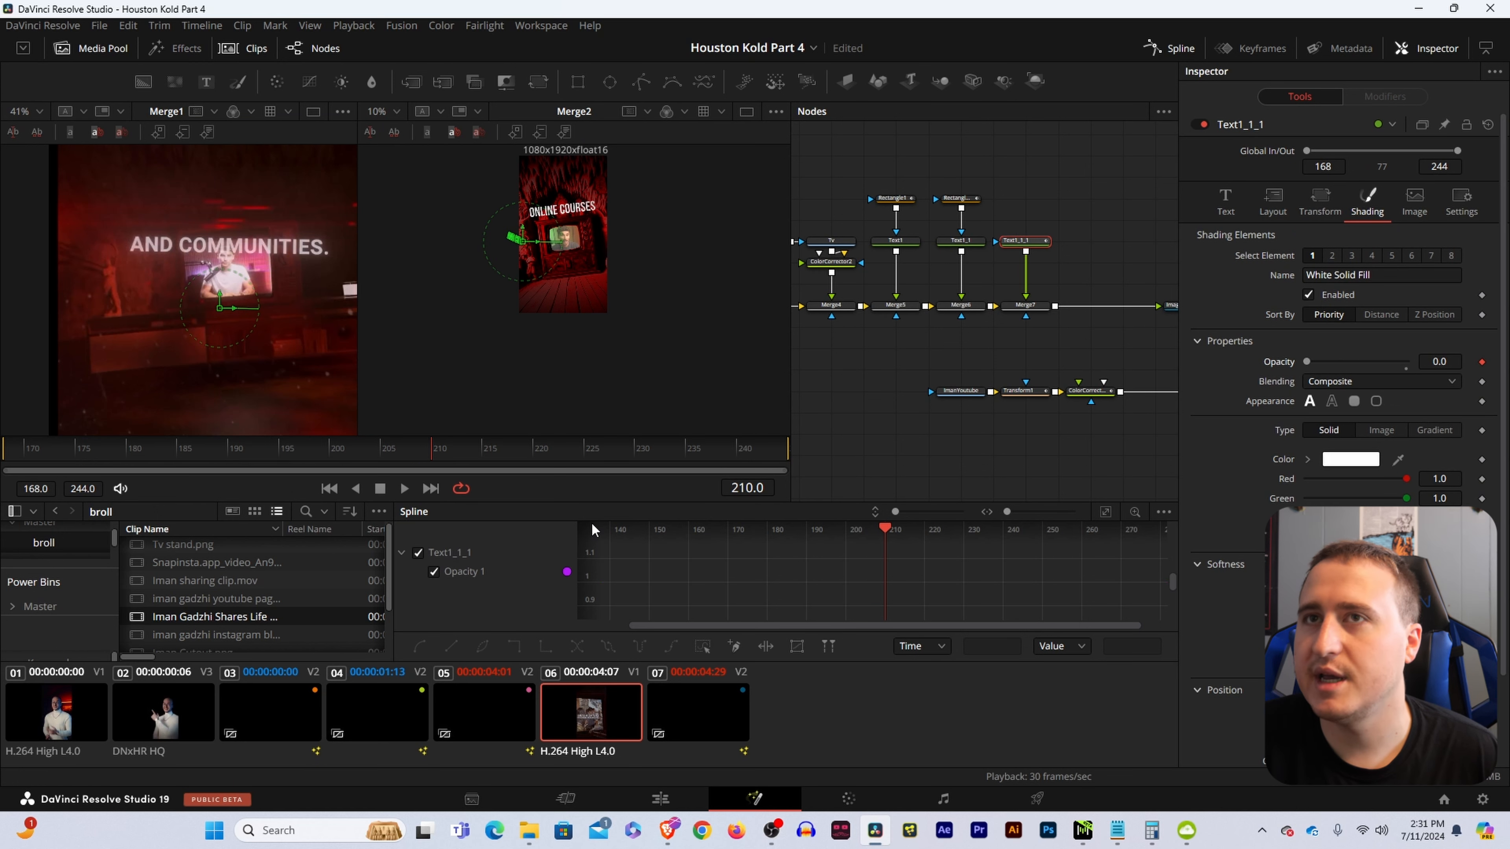
drag(436, 459, 564, 465)
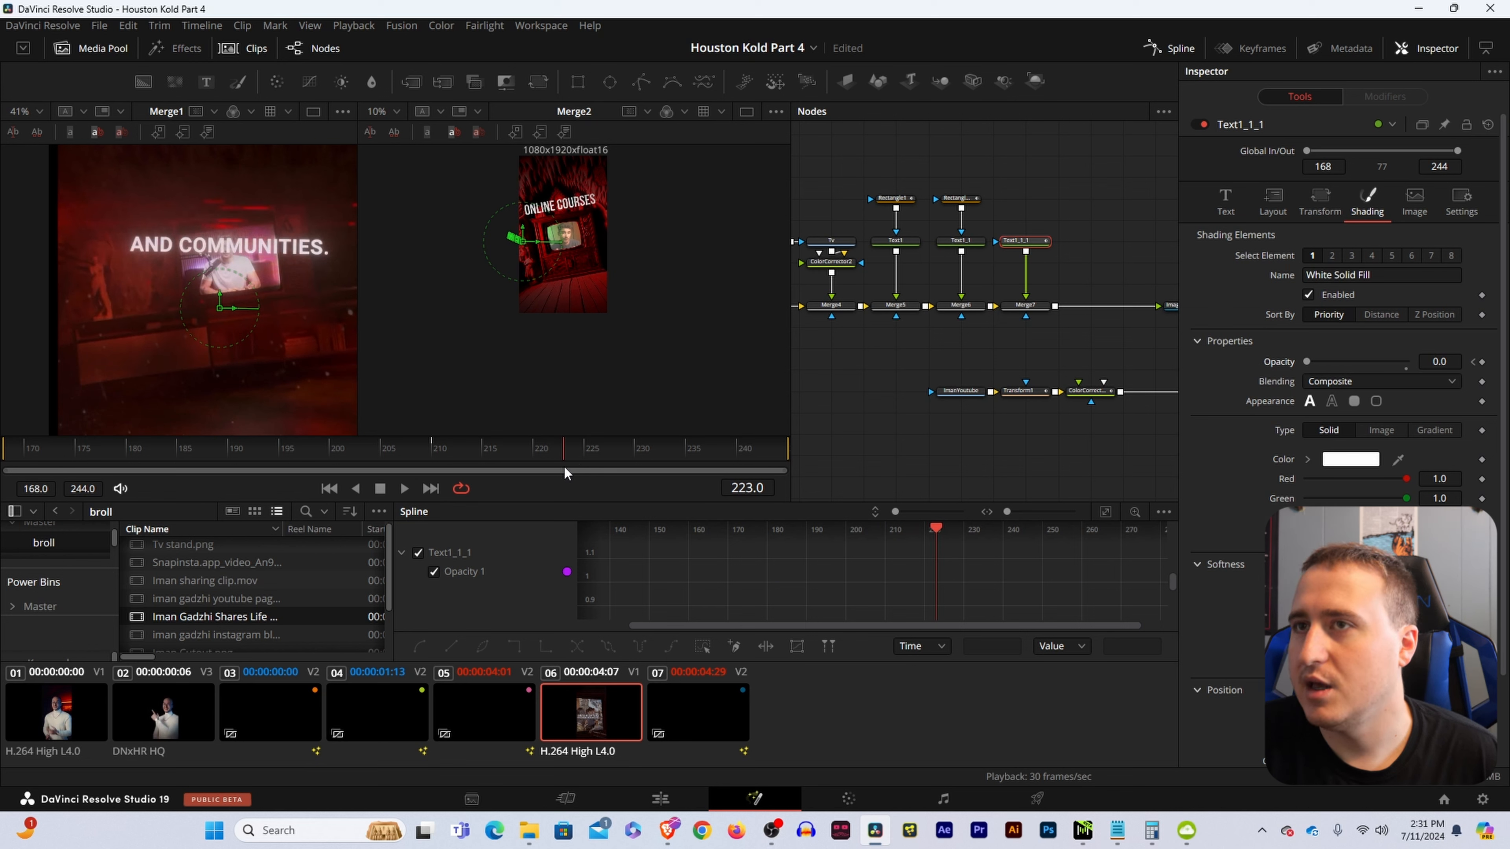
drag(1342, 364, 1410, 363)
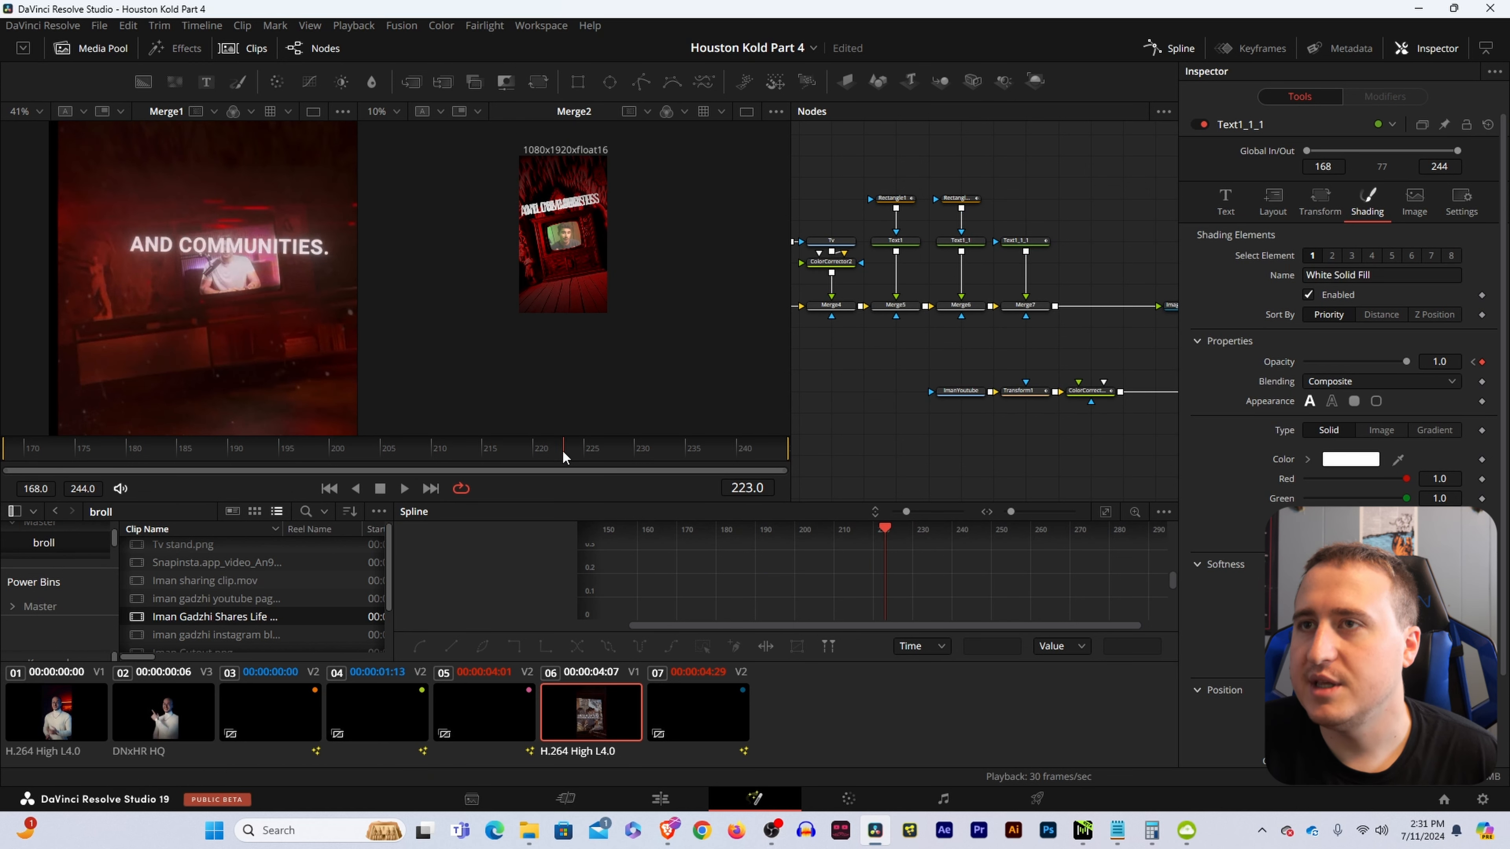
drag(561, 450, 478, 480)
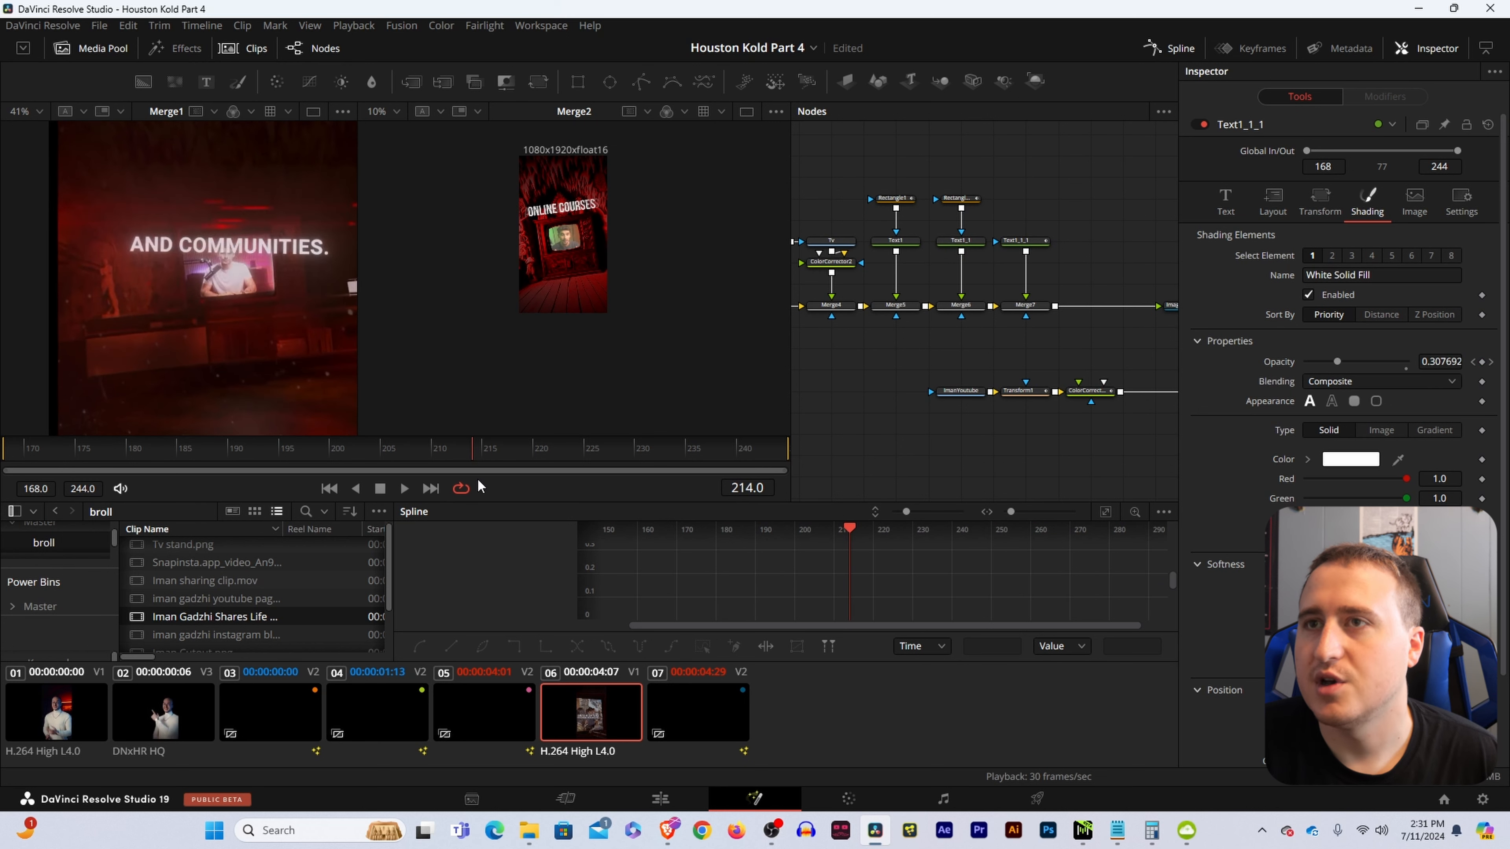
- Return to frame 210 and keyframe the Level of both Rectangle masks at 1.0
click(962, 242)
click(1027, 244)
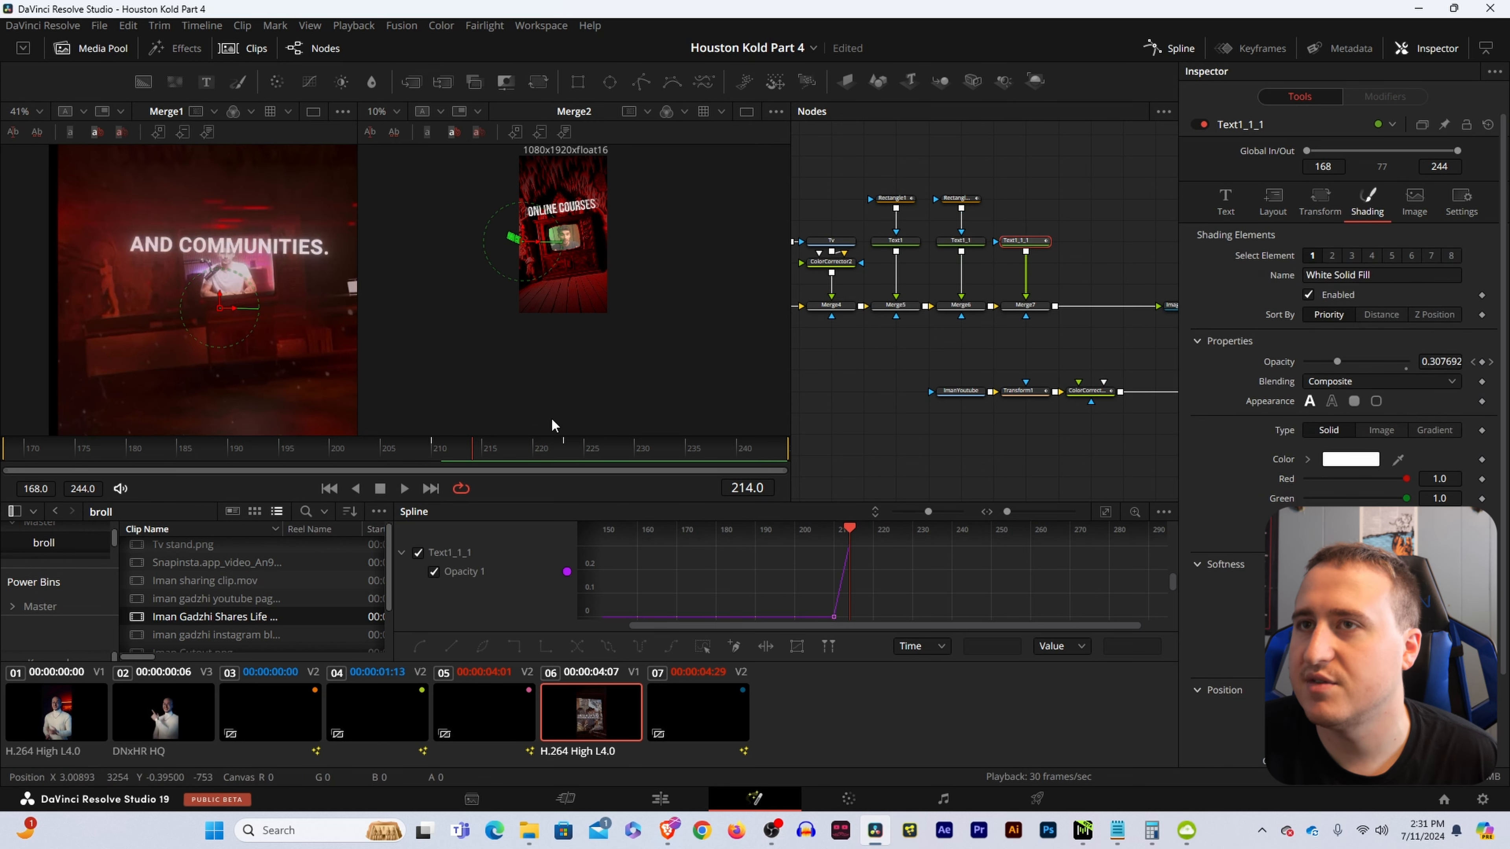
drag(468, 455, 431, 454)
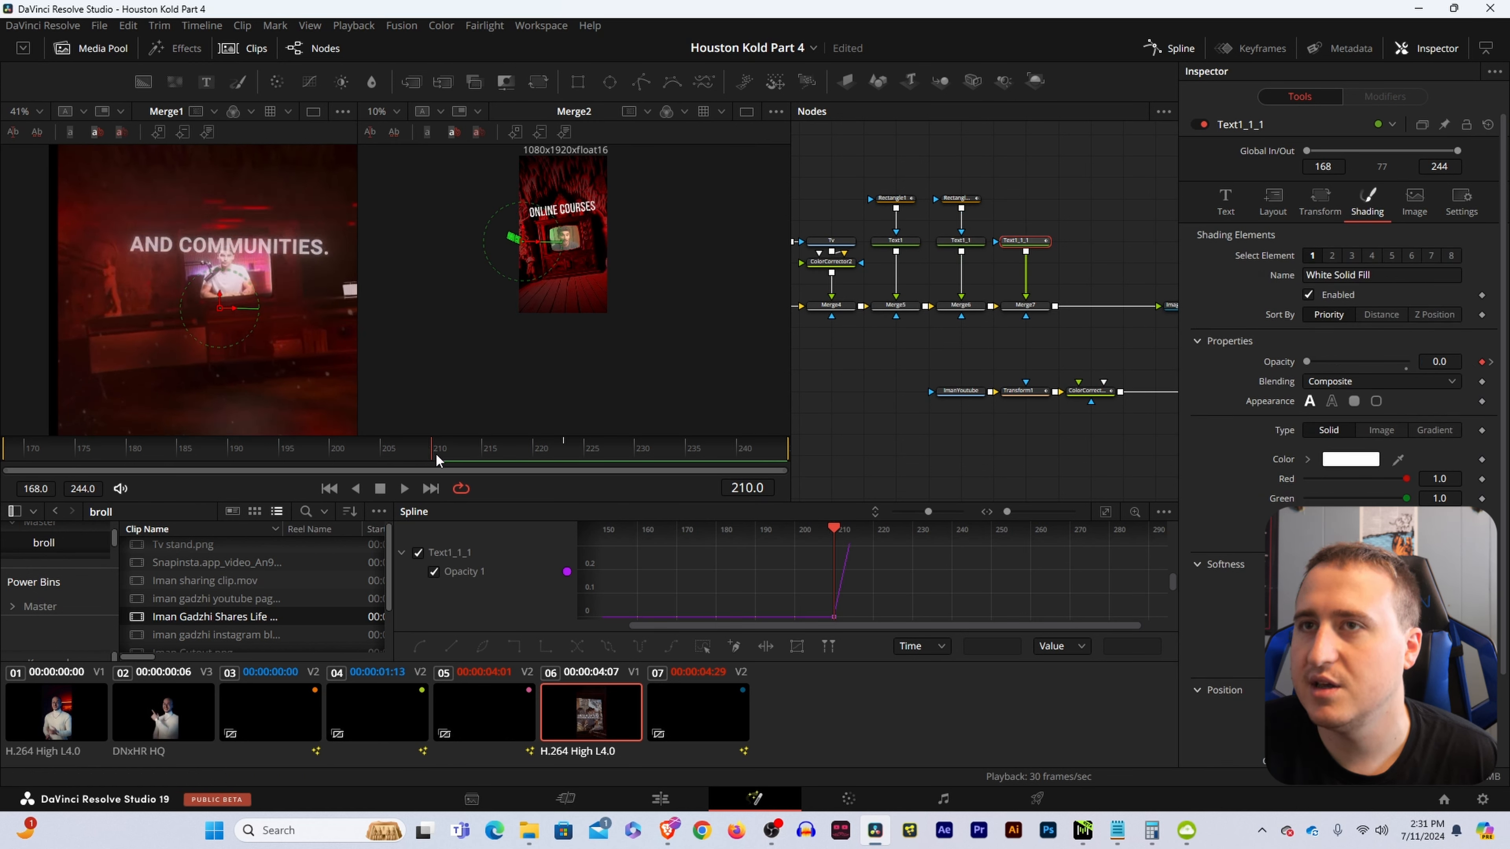
click(966, 243)
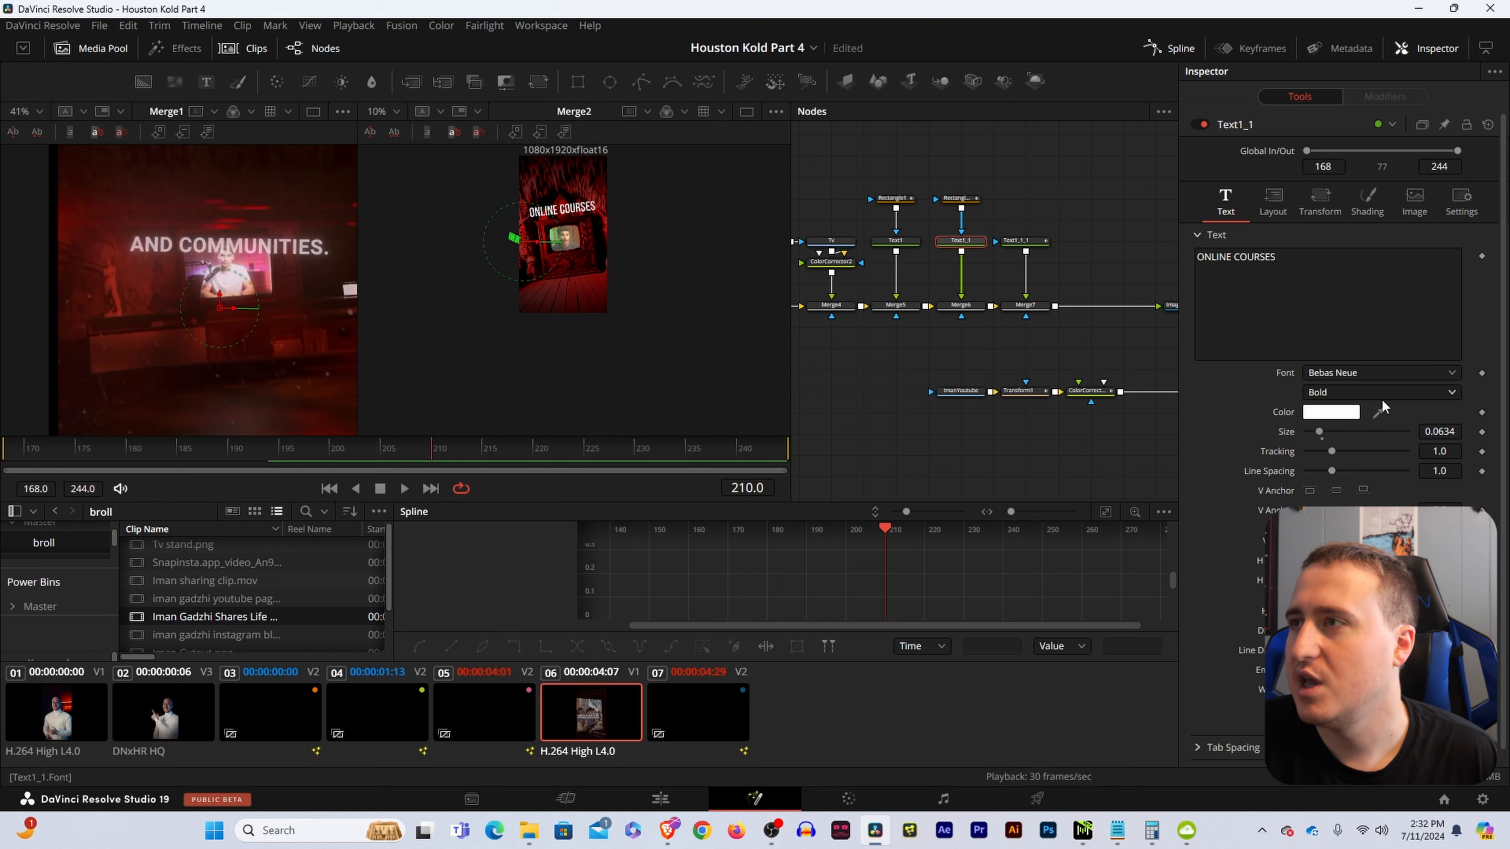
click(961, 201)
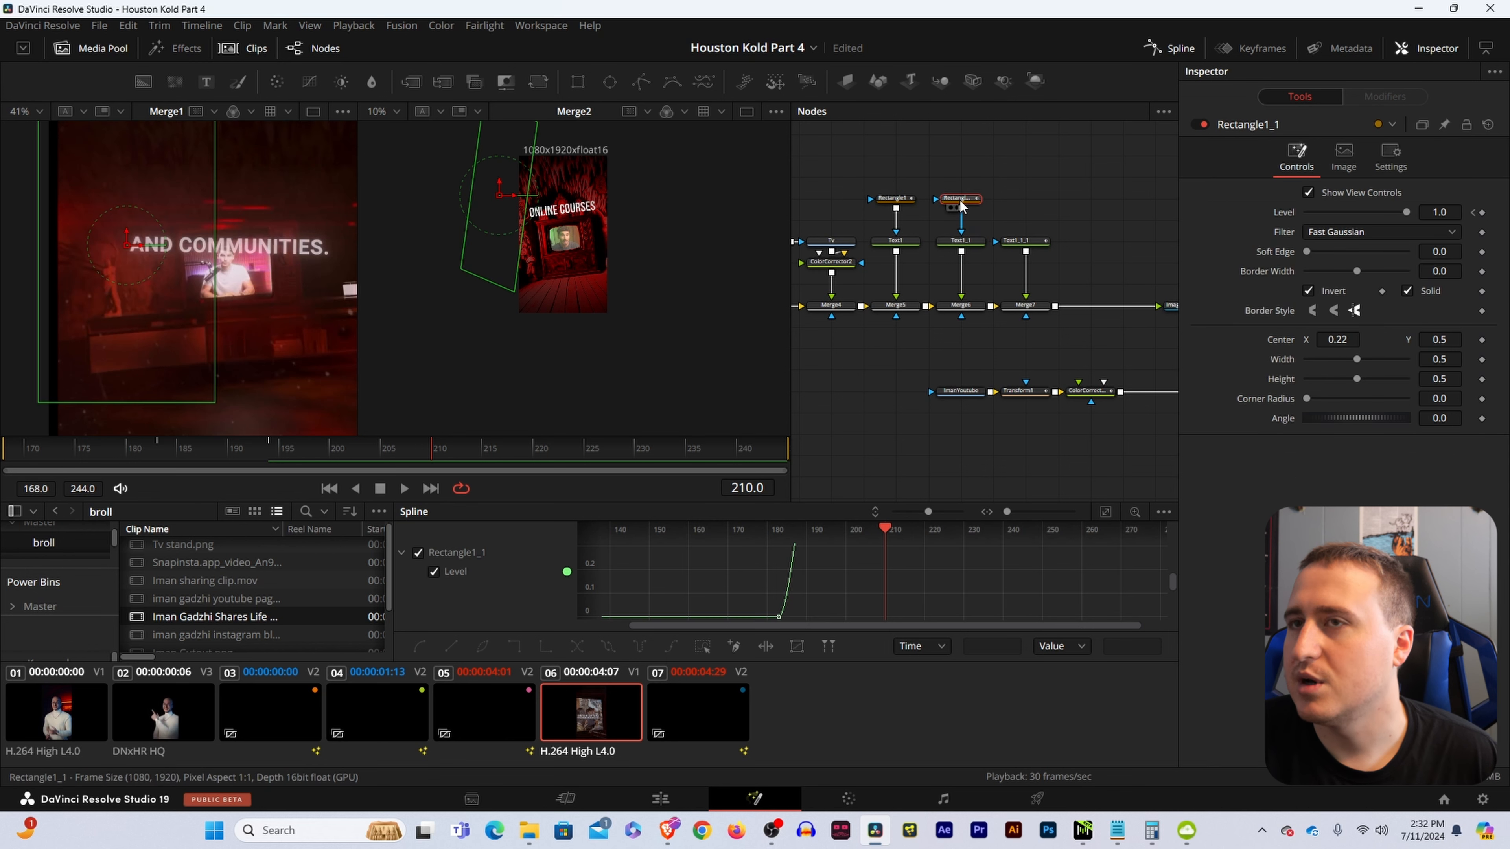
click(1481, 213)
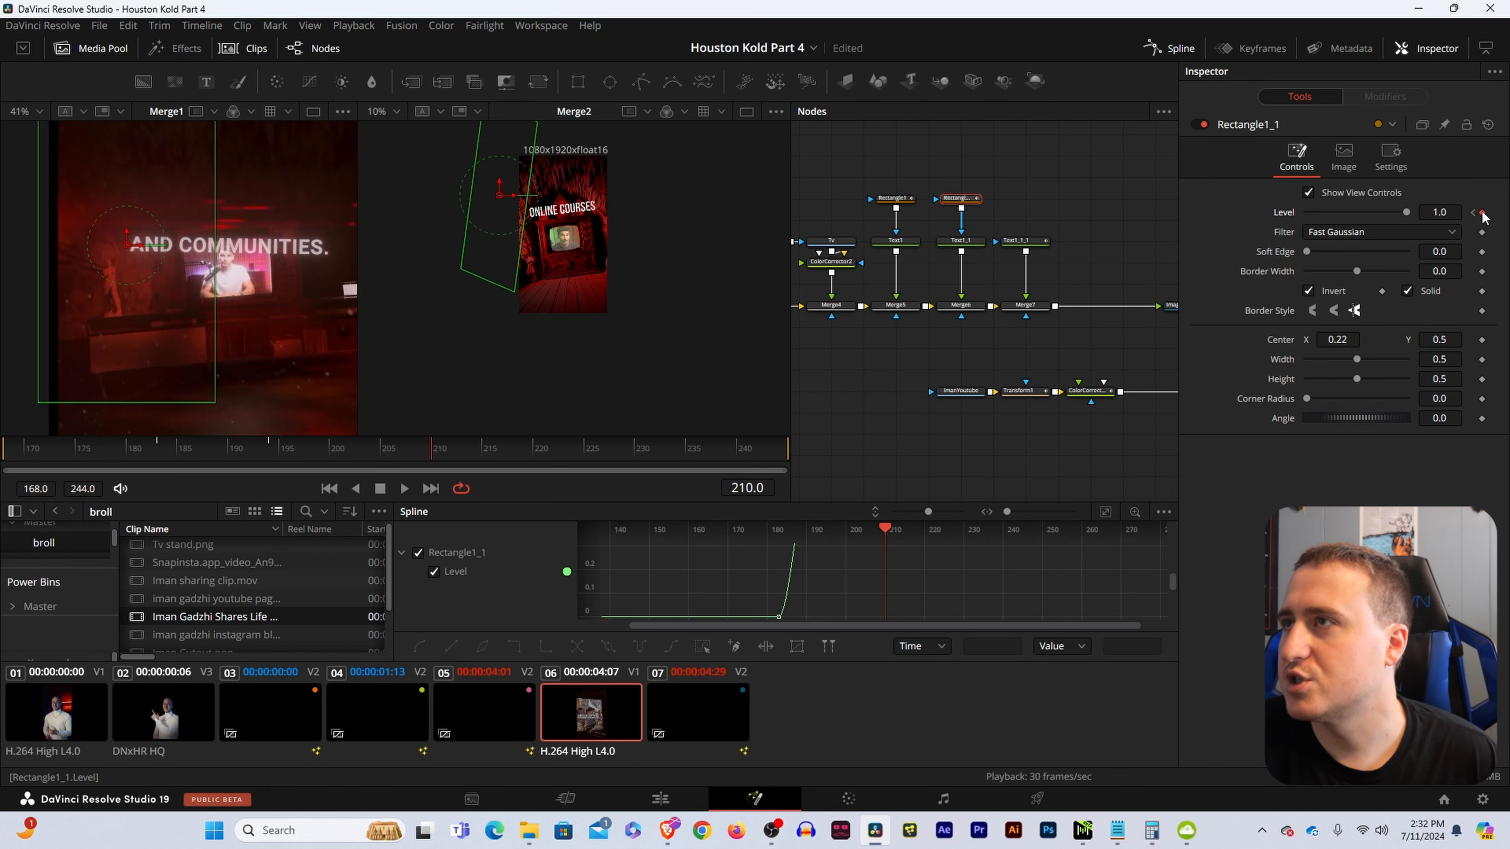
click(903, 202)
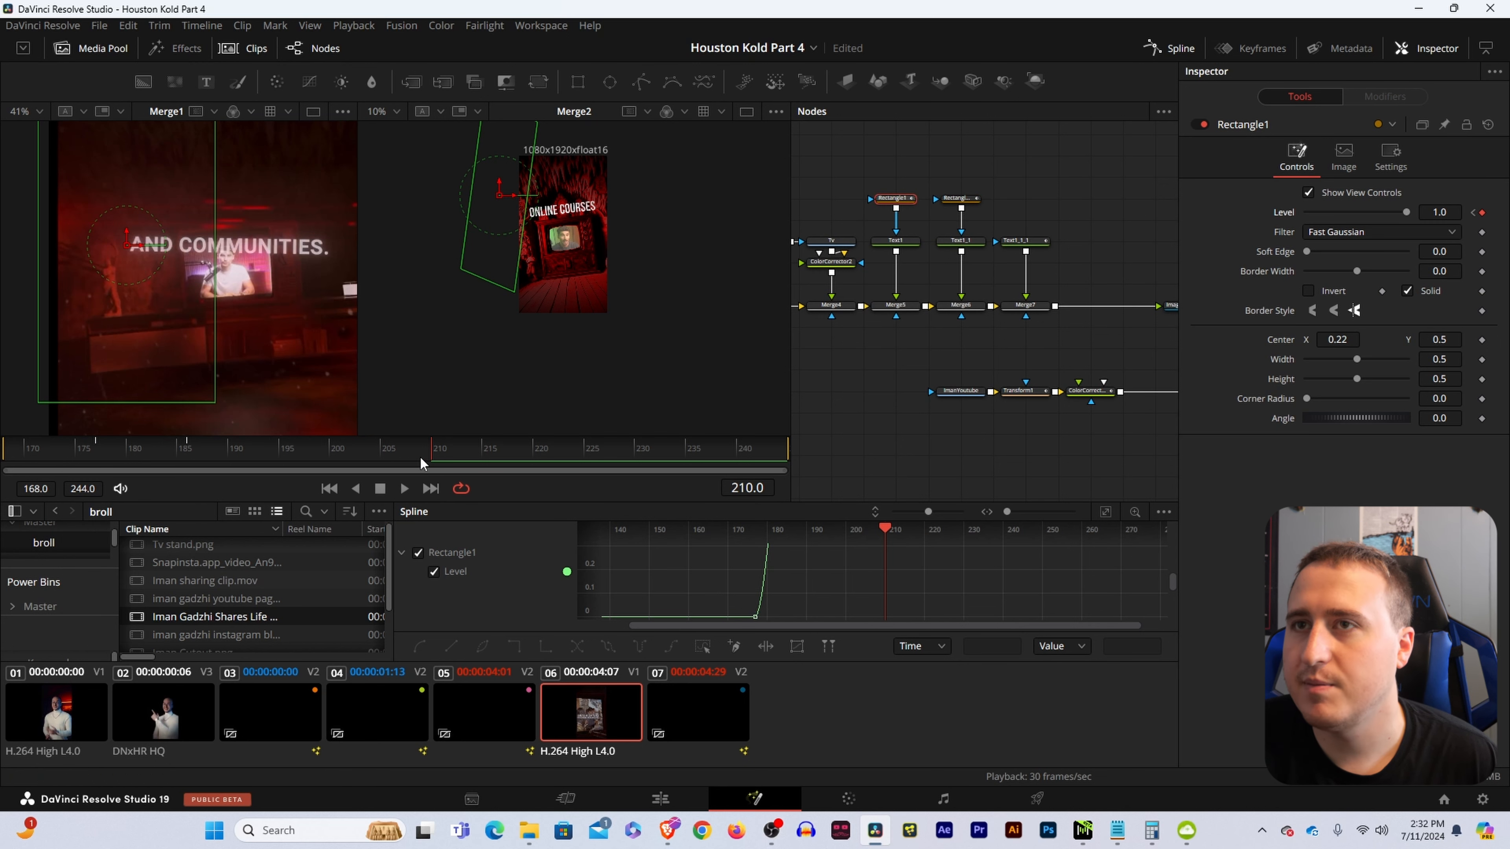
- Go to frame 201 and keyframe the Level of both Rectangle masks at 0.0
drag(419, 456, 341, 480)
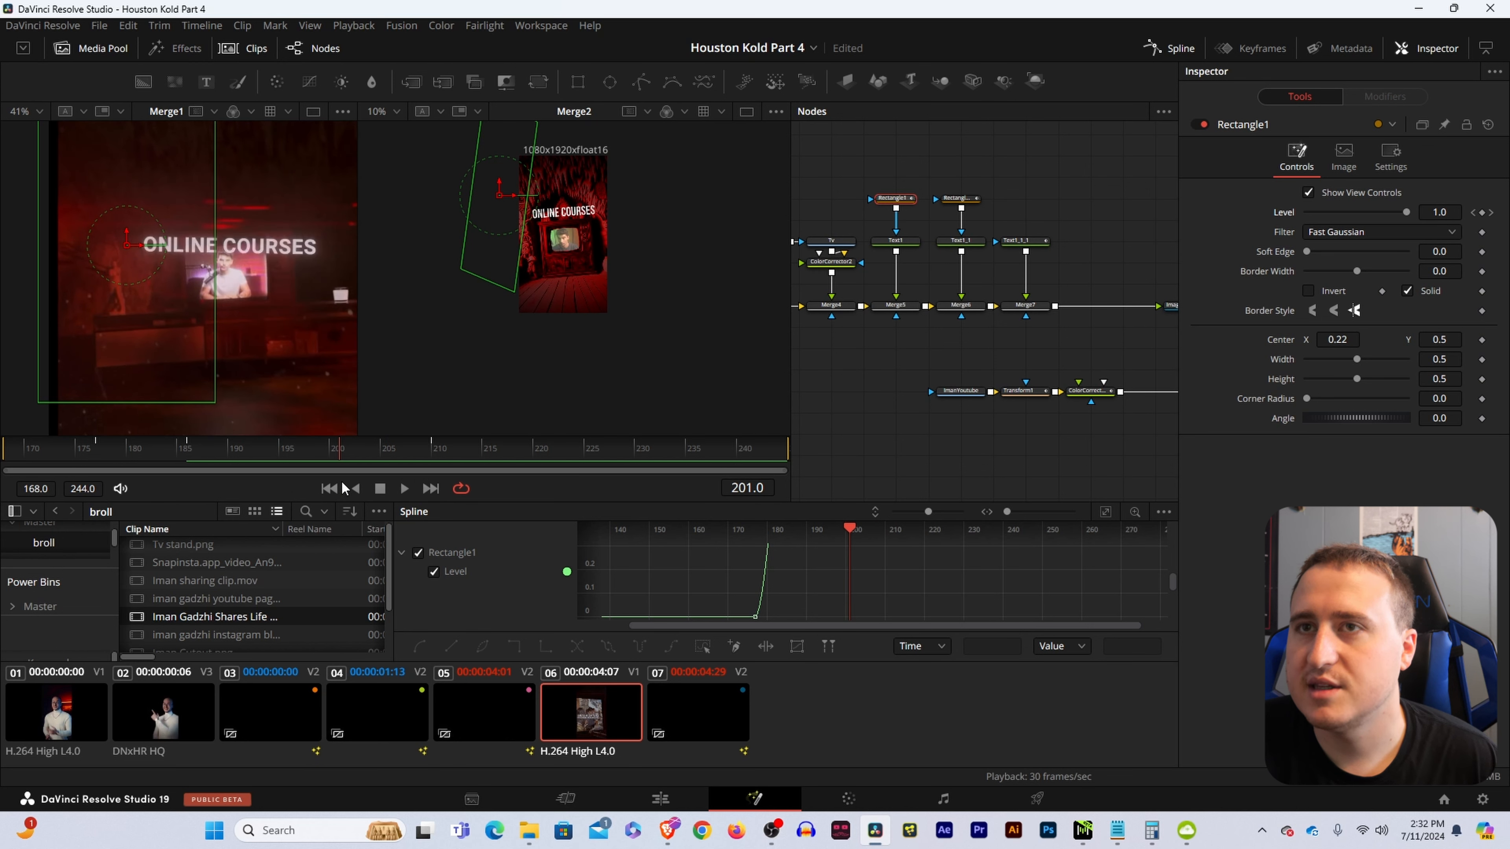
click(1481, 214)
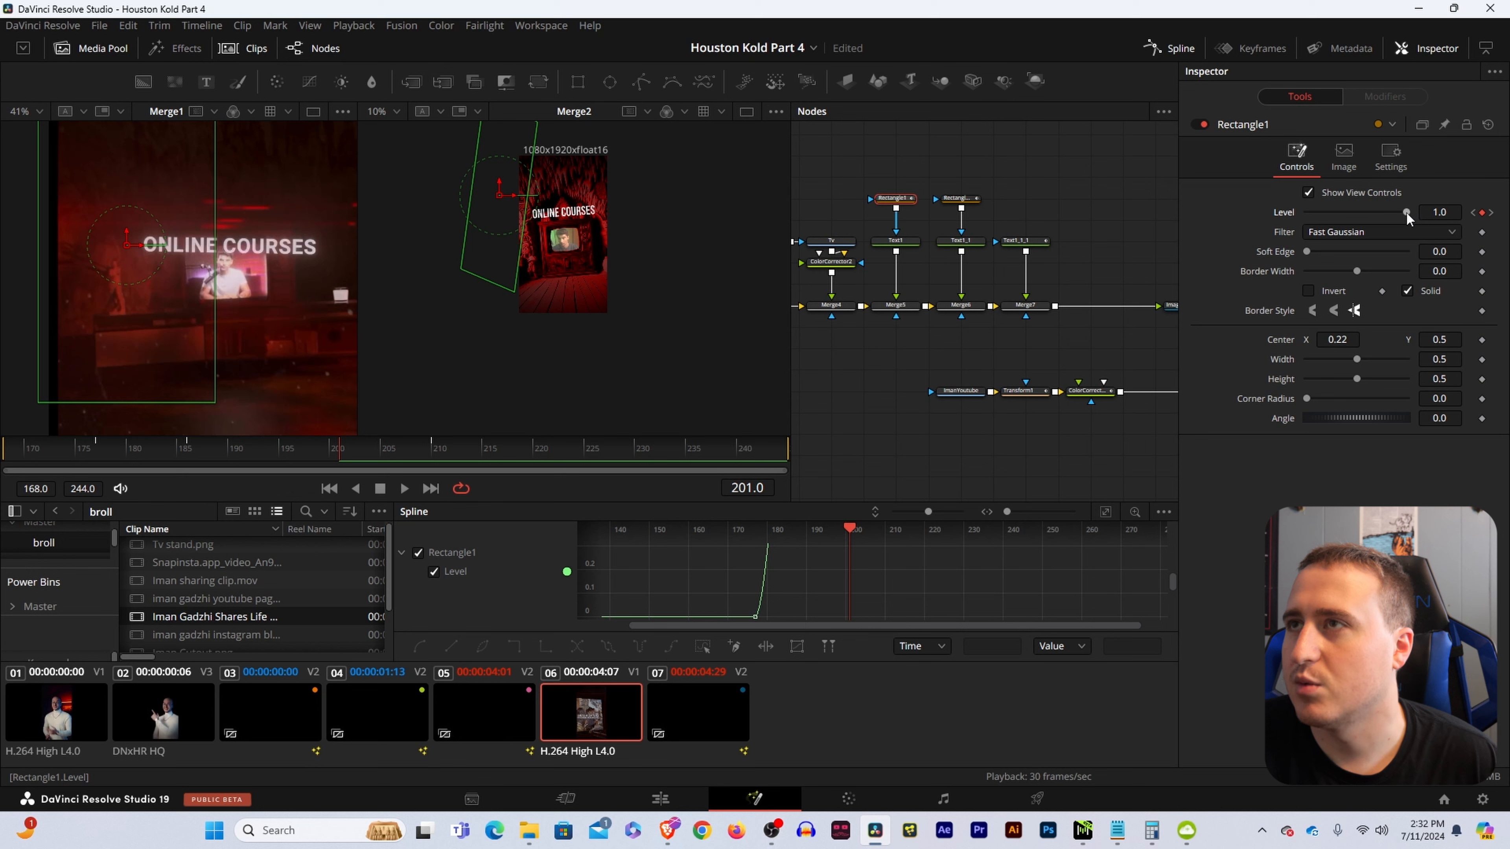
drag(1405, 213, 1306, 213)
drag(1401, 210, 1304, 213)
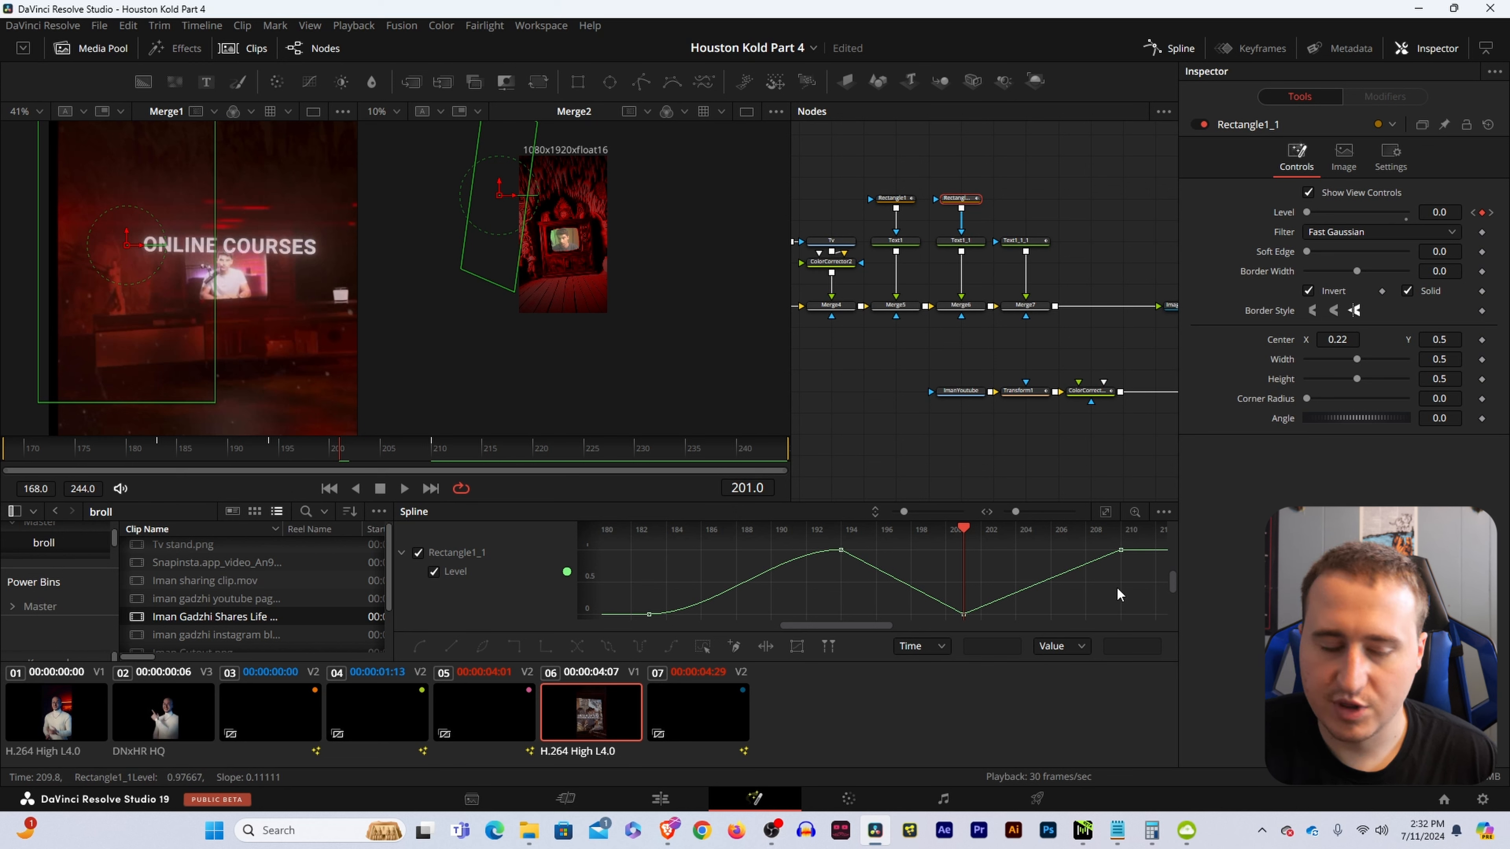
- Smooth all Level keyframes in the spline curves of Rectangle1_1 and Rectangle1
key(ctrl+a)
key(shift+s)
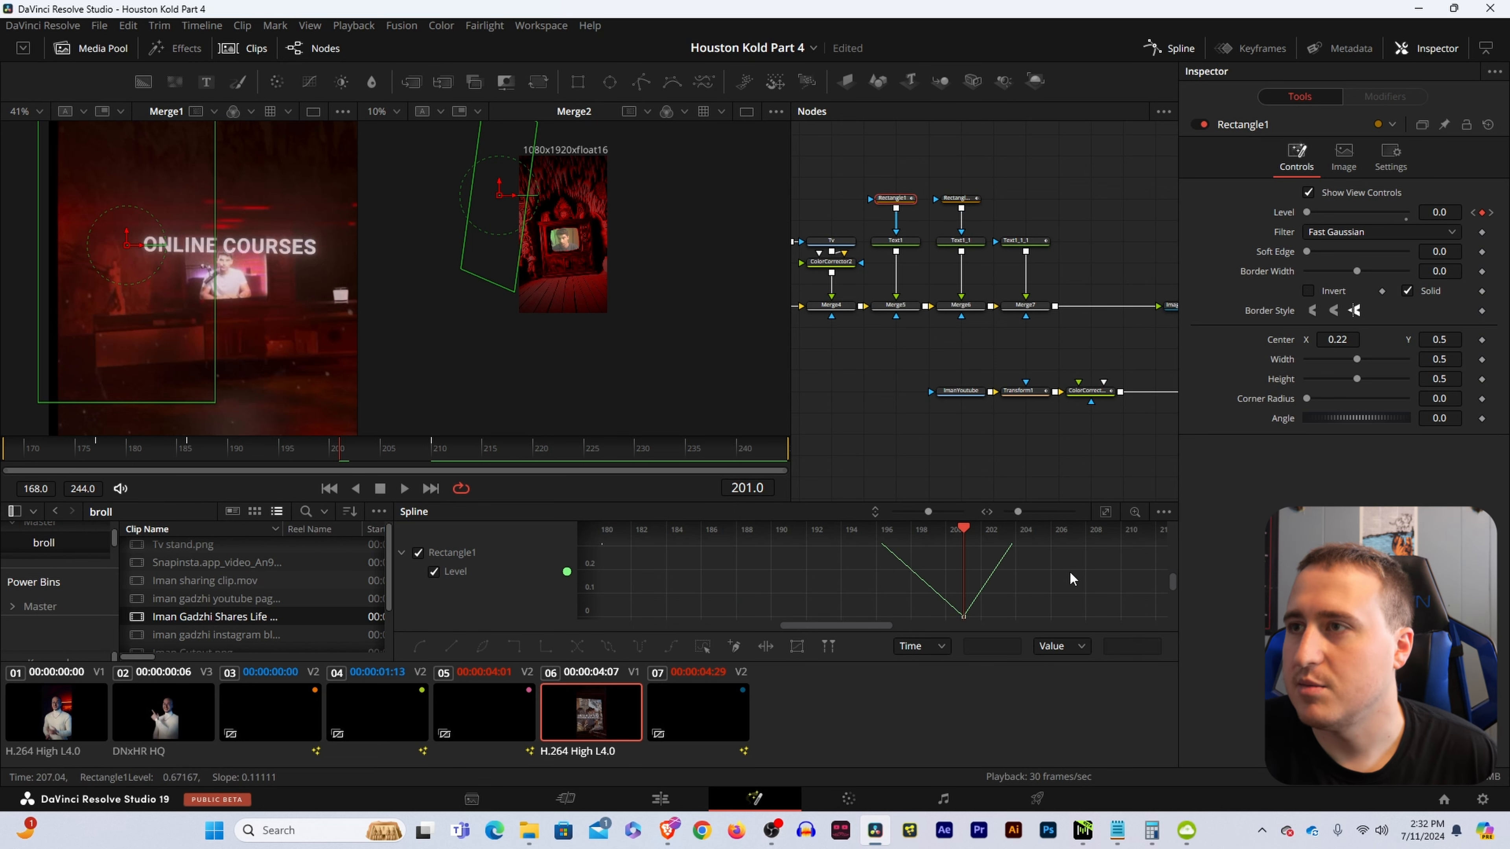
key(ctrl+a)
key(shift+s)
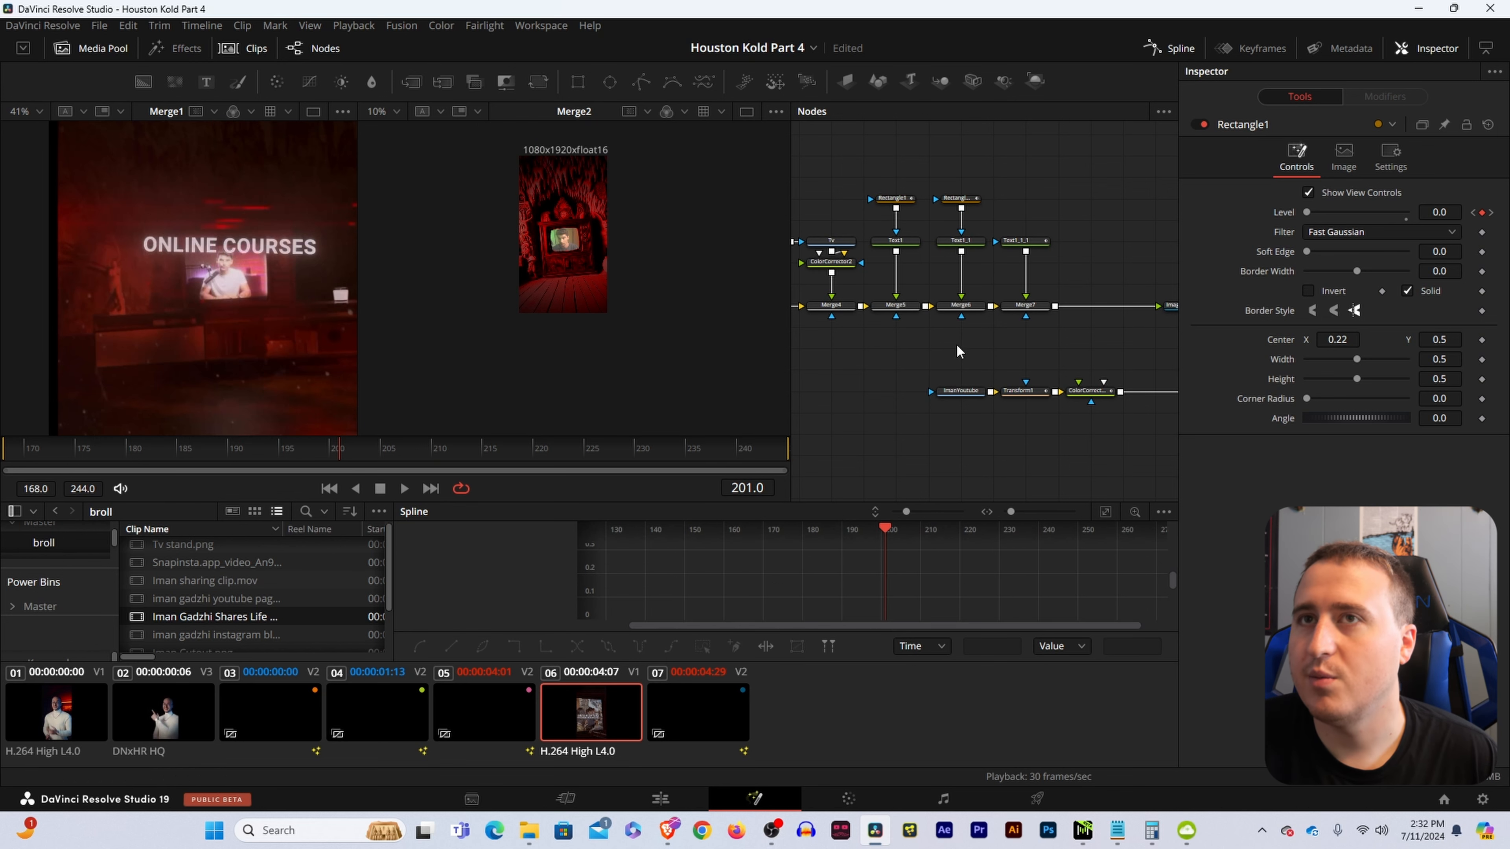
- Select both Rectangle masks and set the Level of each to 1.0 at the frame 201 keyframe
drag(854, 172, 979, 214)
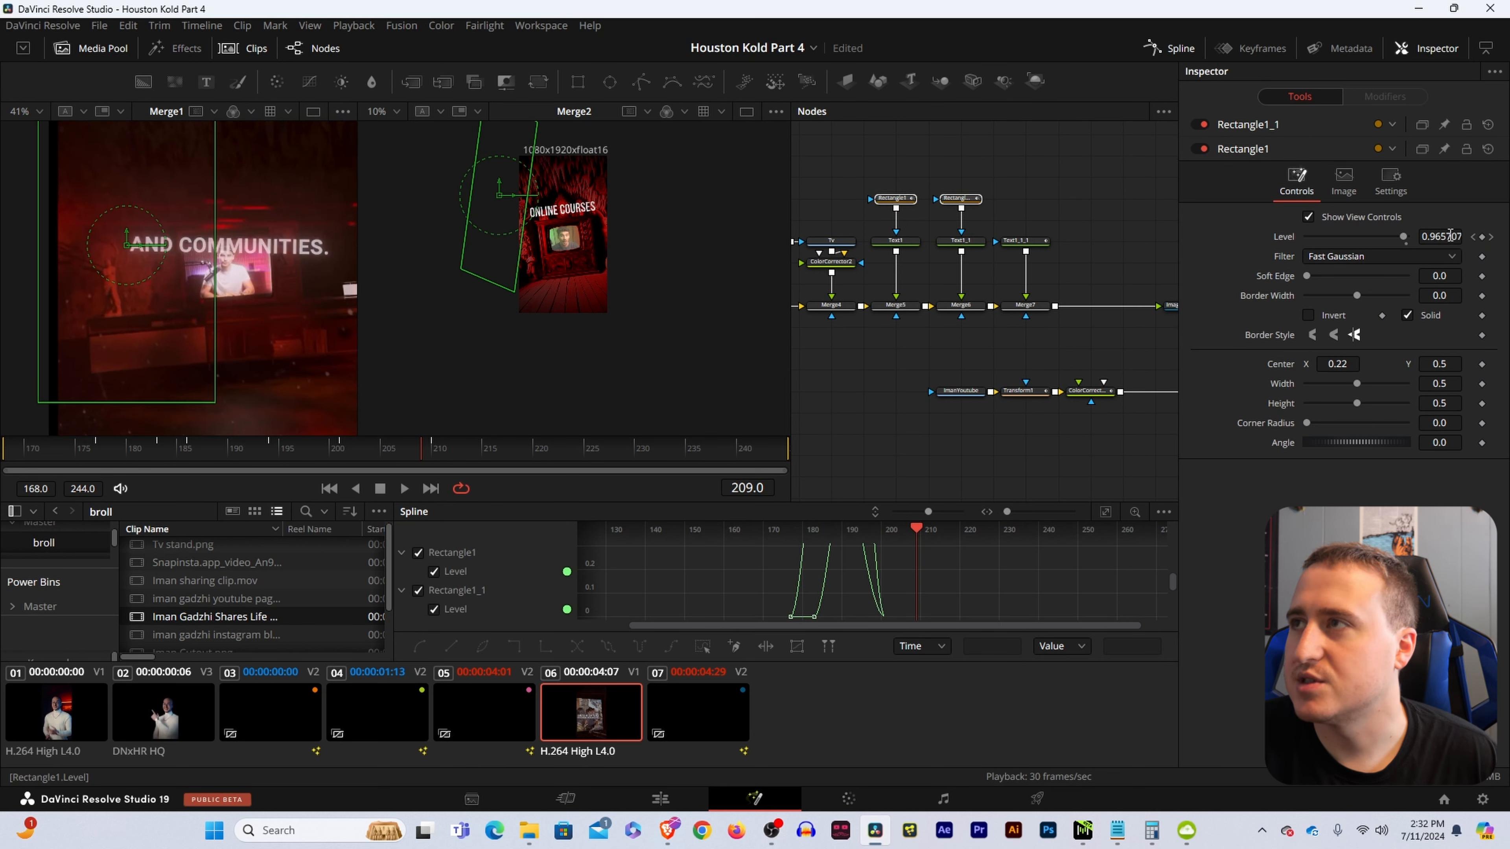
click(1473, 238)
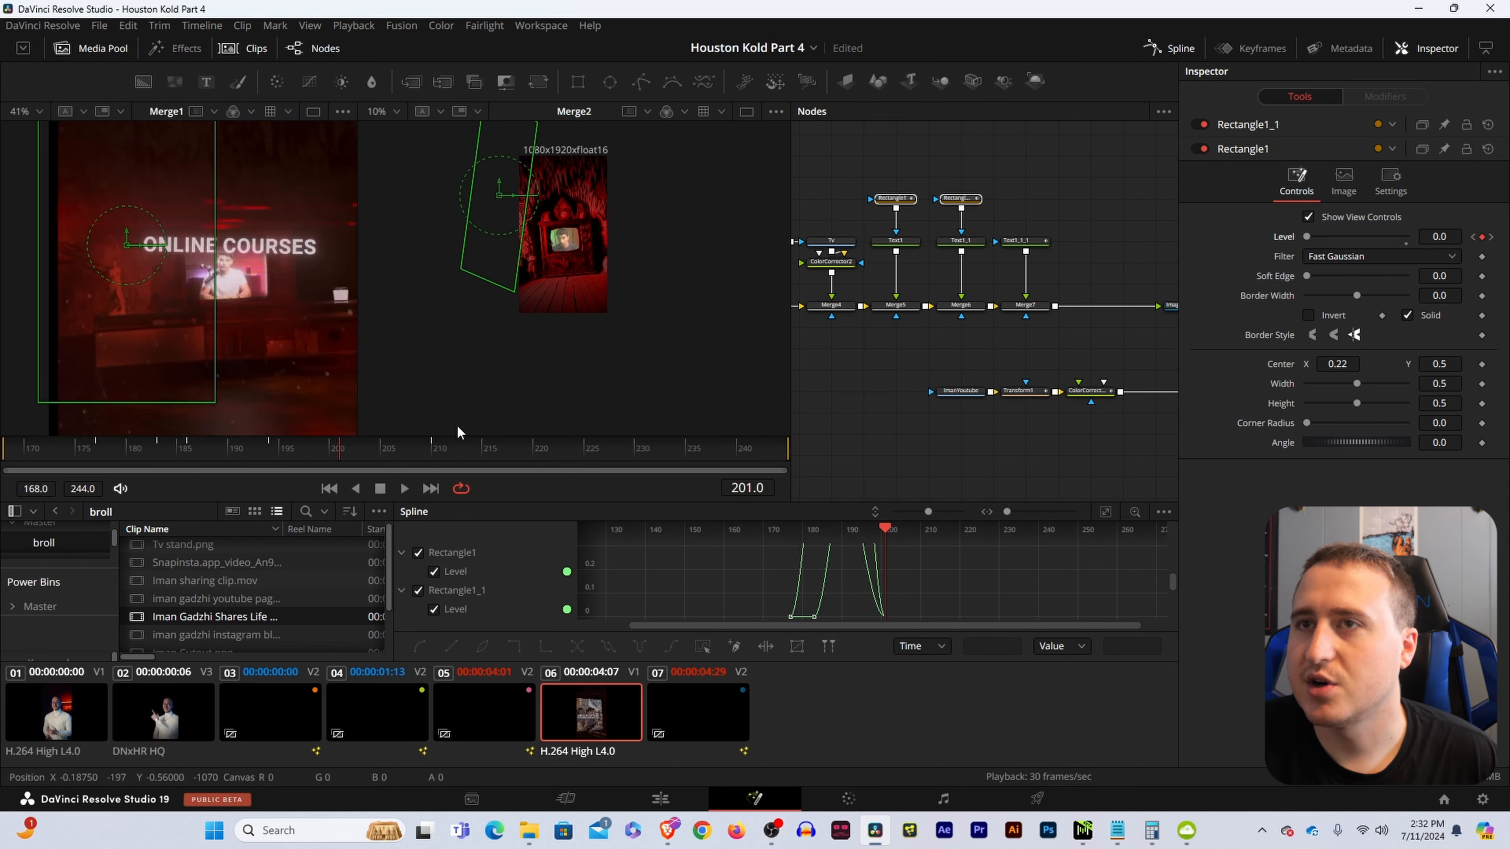
drag(441, 458, 347, 463)
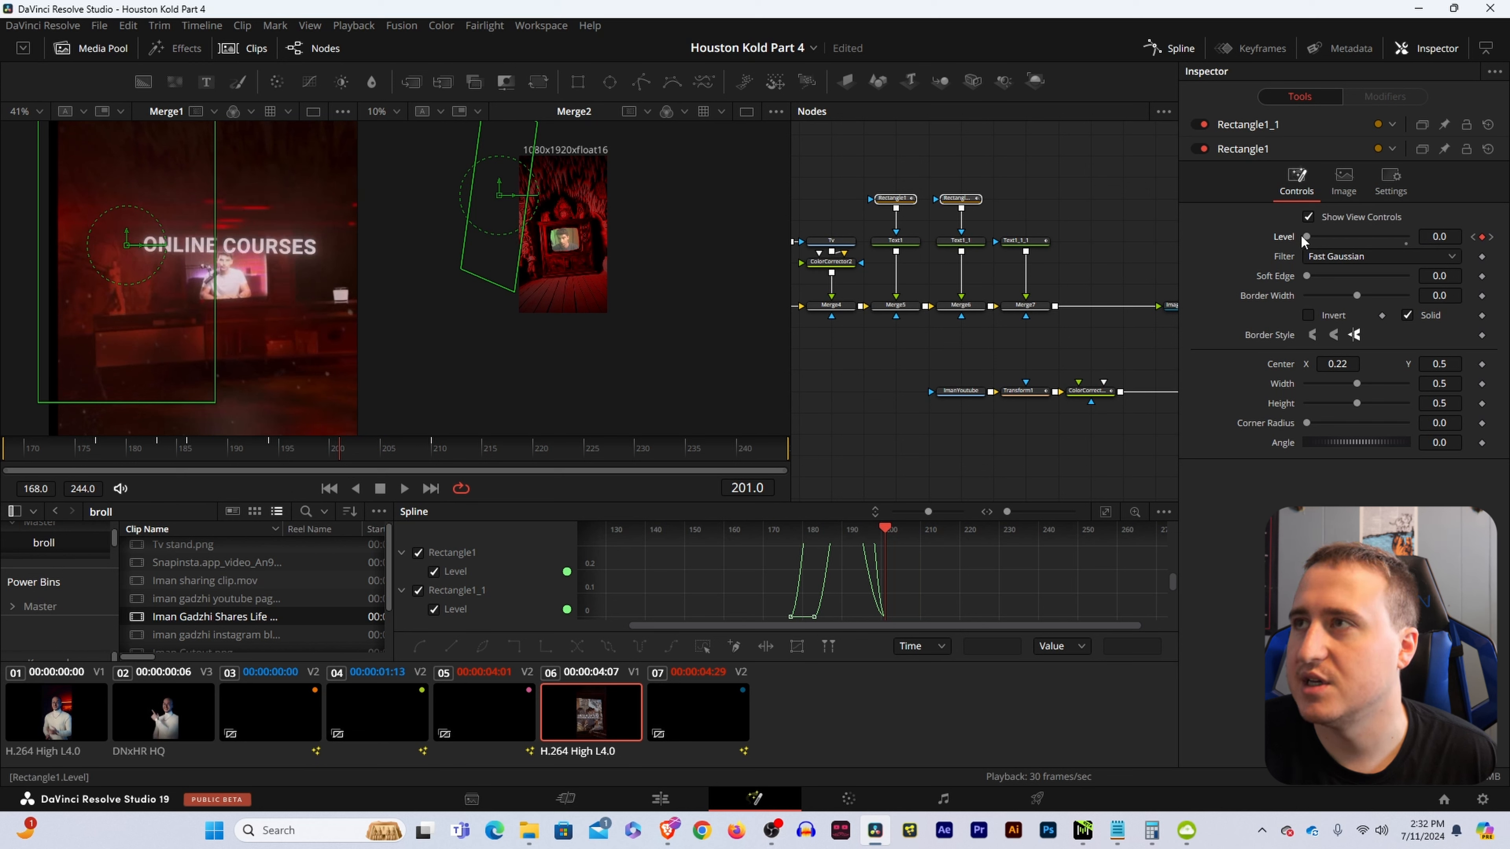
drag(1305, 237, 1493, 264)
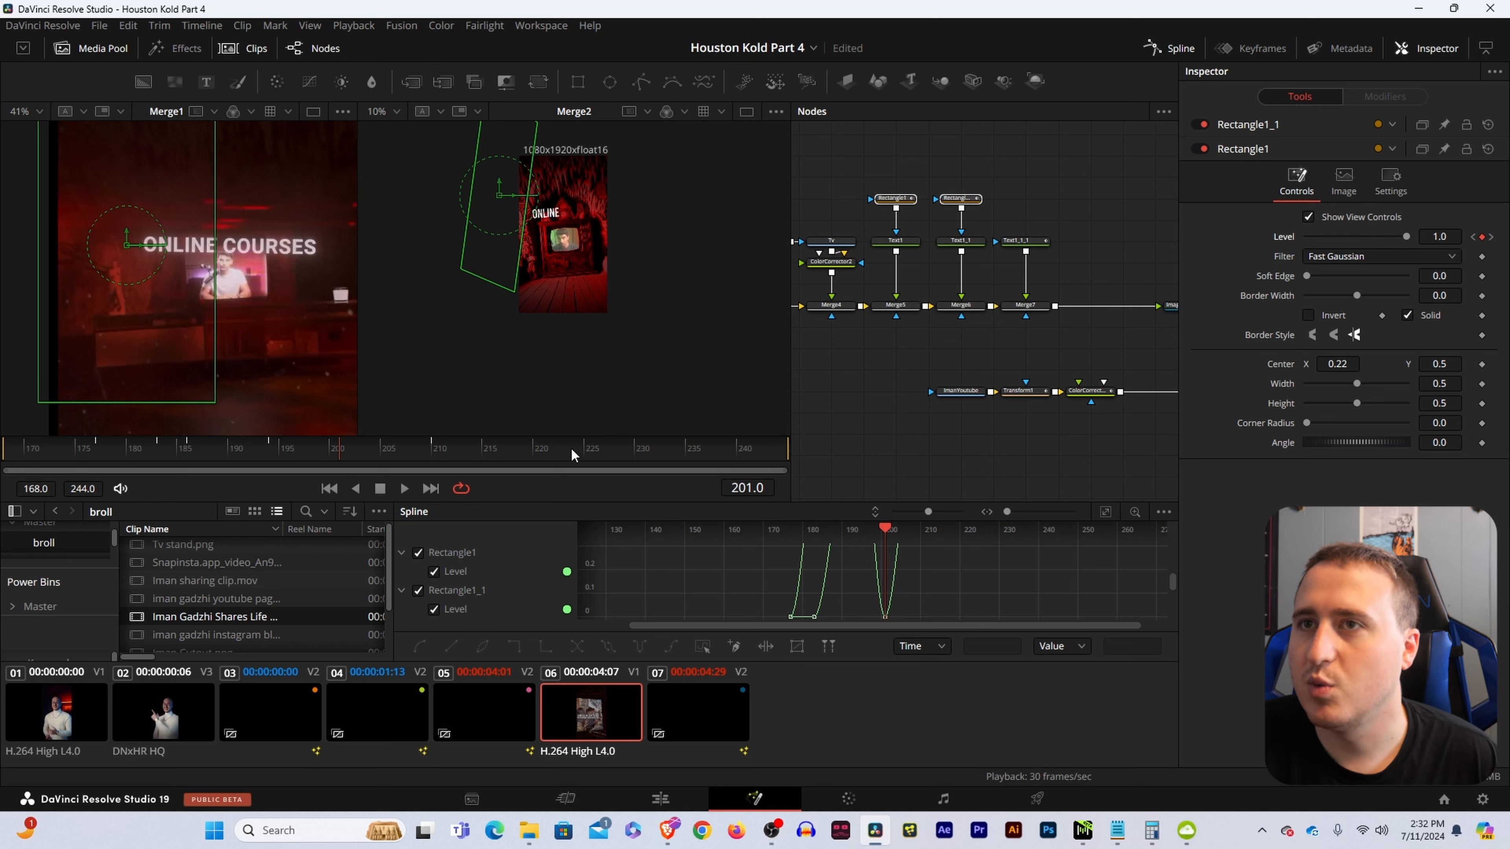
click(1247, 124)
drag(1306, 212, 1394, 221)
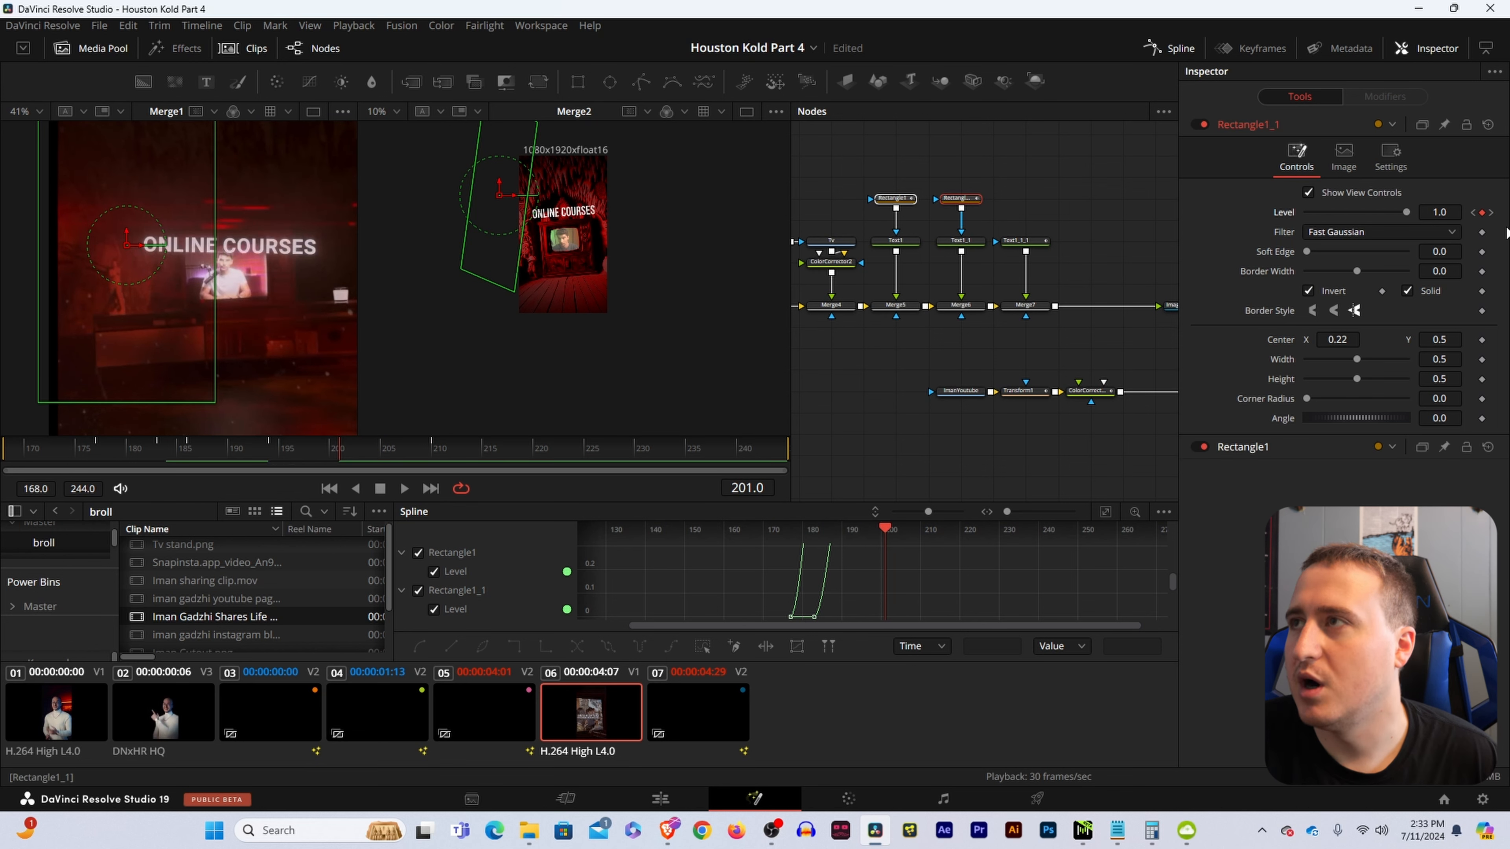
- Set the Level of Rectangle1_1 and Rectangle1 to 0.0 at the frame 210 keyframe
click(1491, 213)
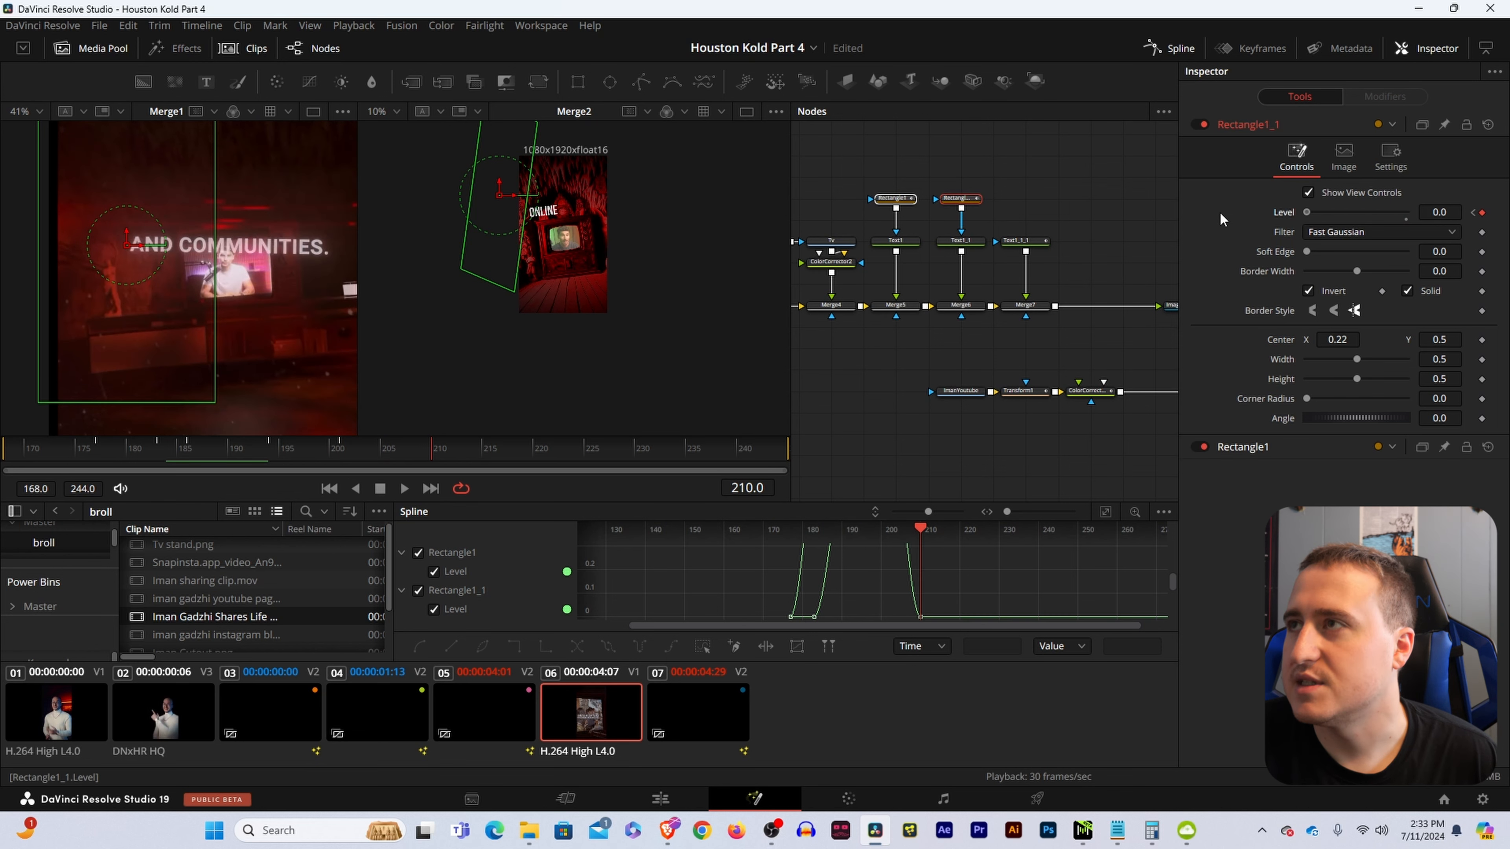
click(1472, 215)
click(1491, 213)
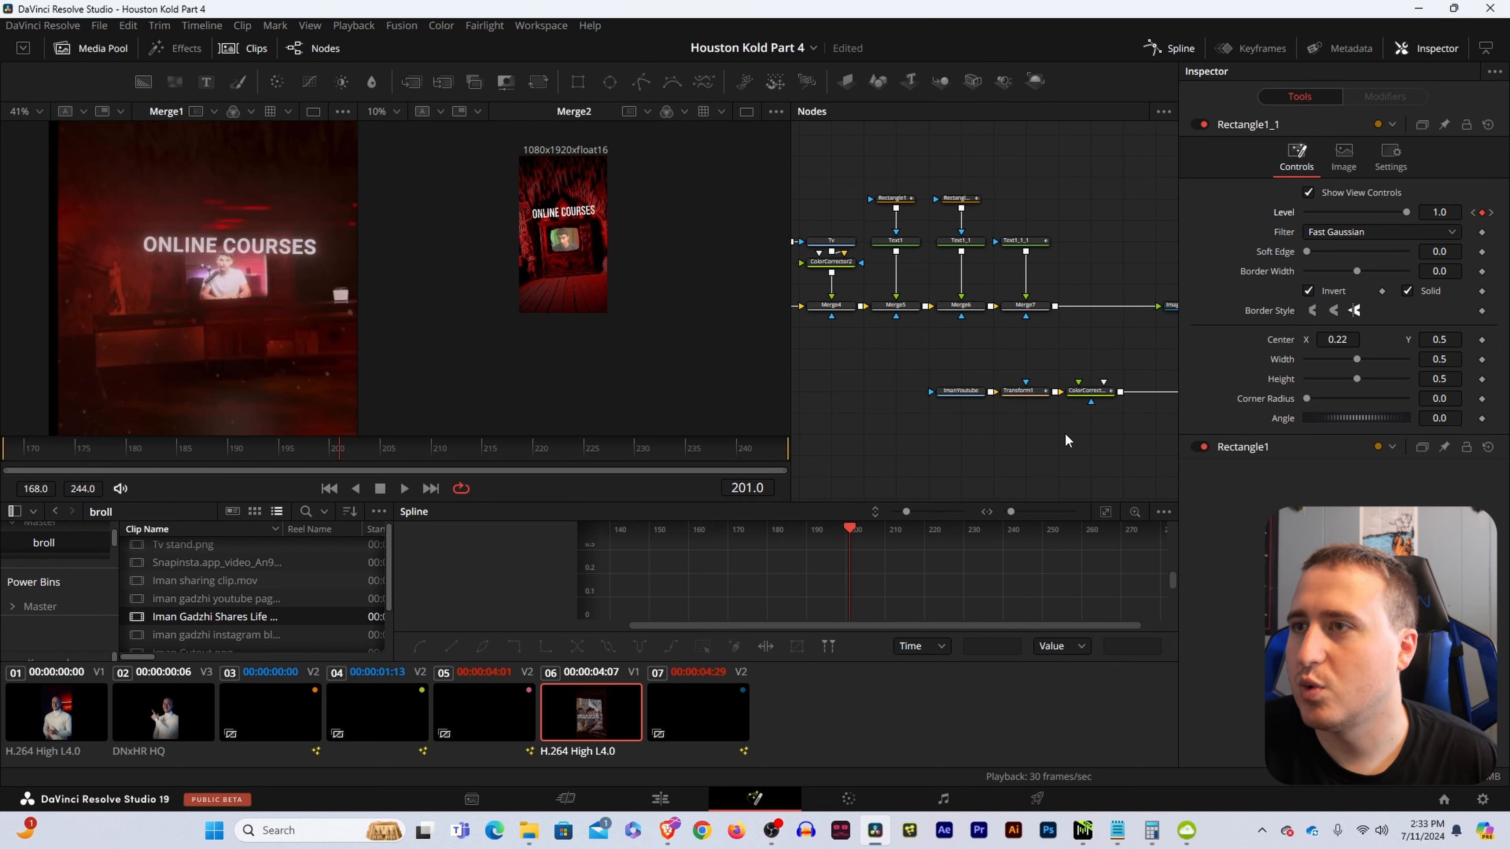
click(965, 199)
click(892, 198)
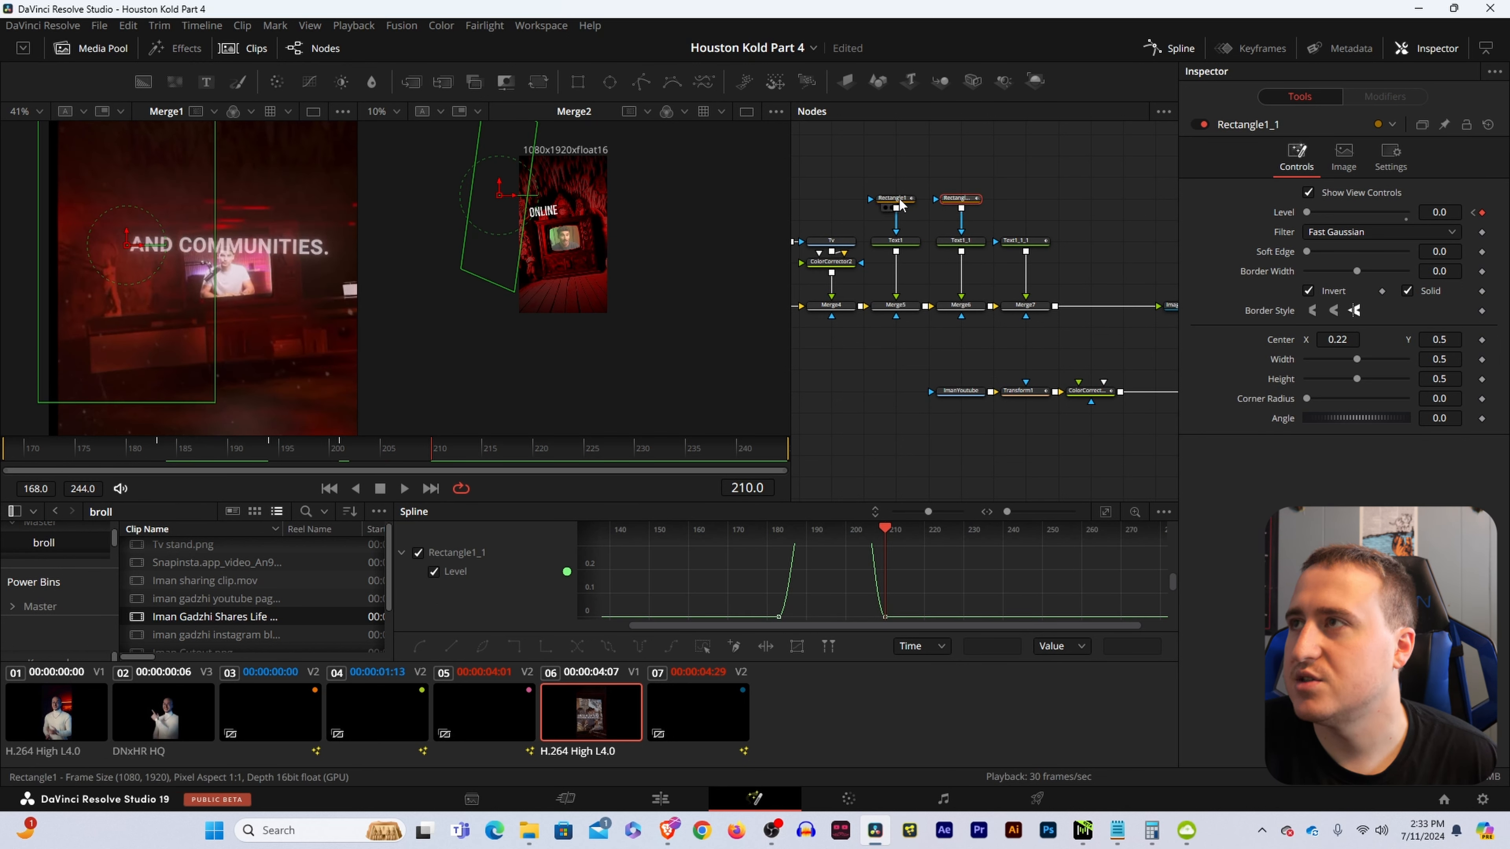
drag(1404, 212, 1302, 212)
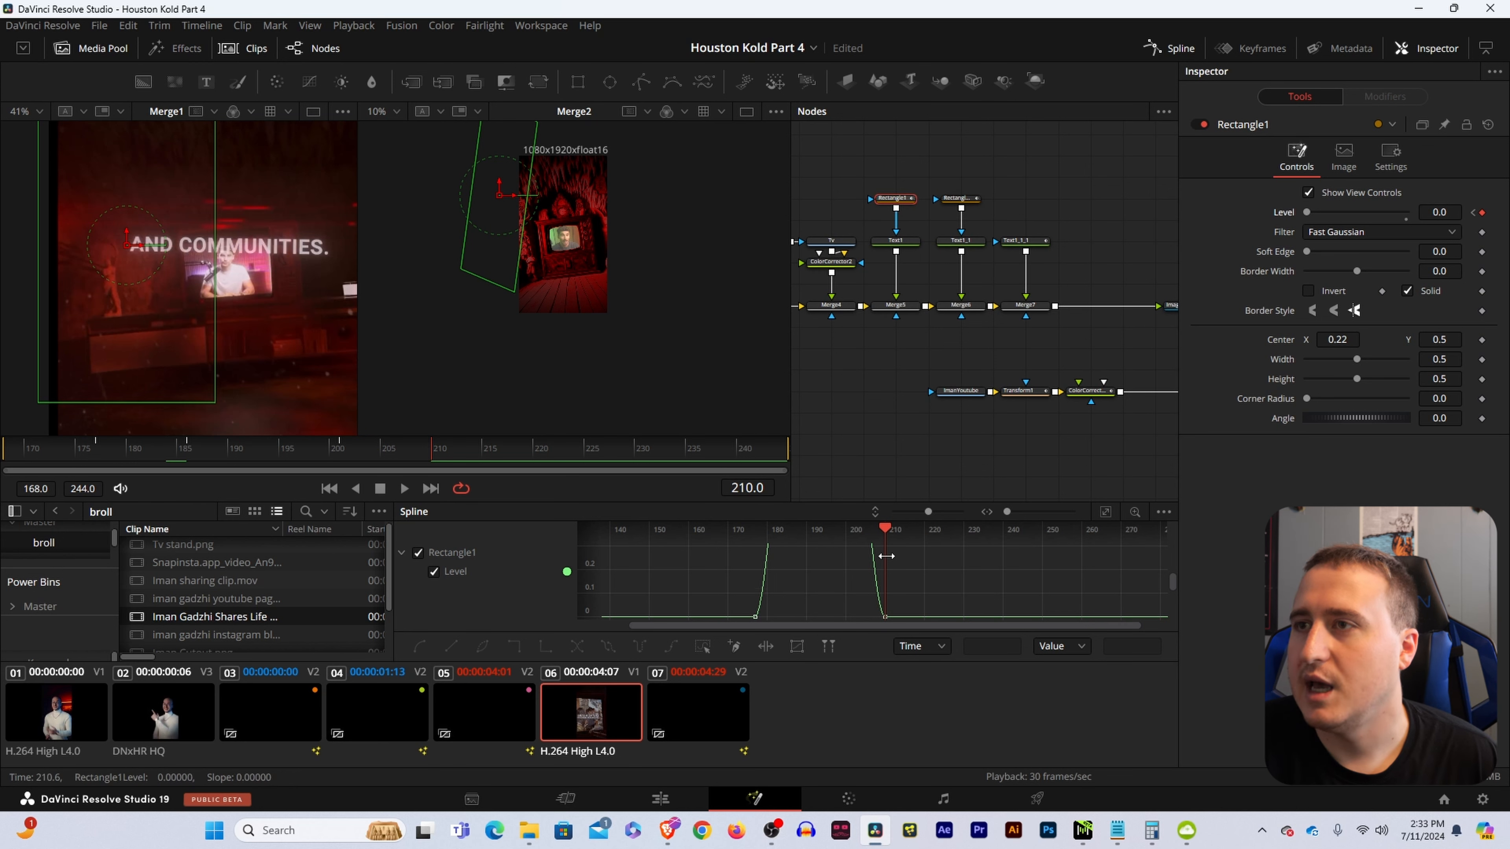
- Fit Rectangle1's Level curve in the spline view and scrub through to frame 244 to review the title fades
scroll(859, 570, down, 3)
scroll(857, 570, up, 3)
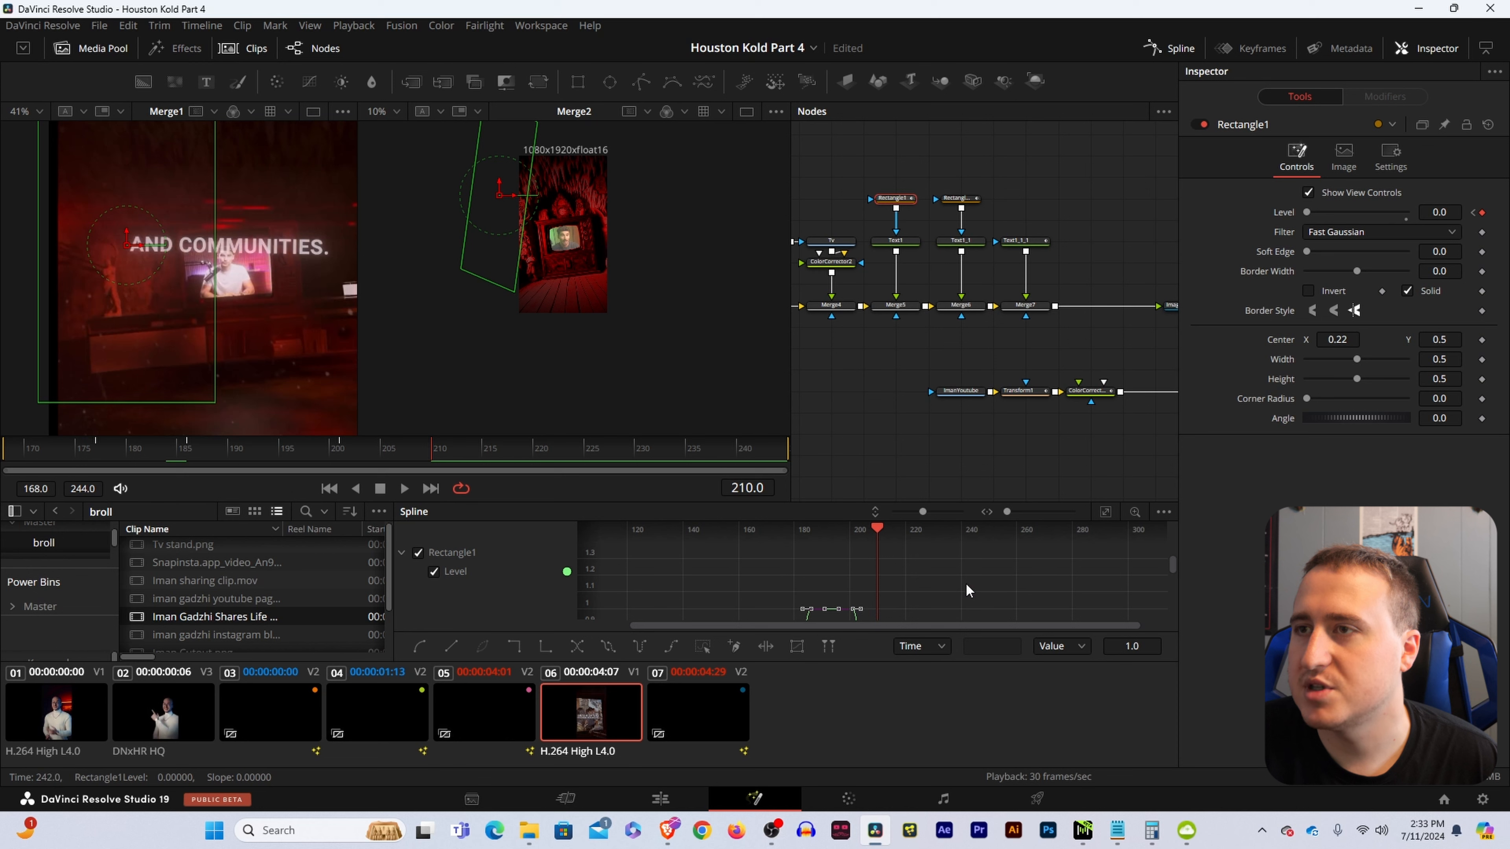
click(1106, 514)
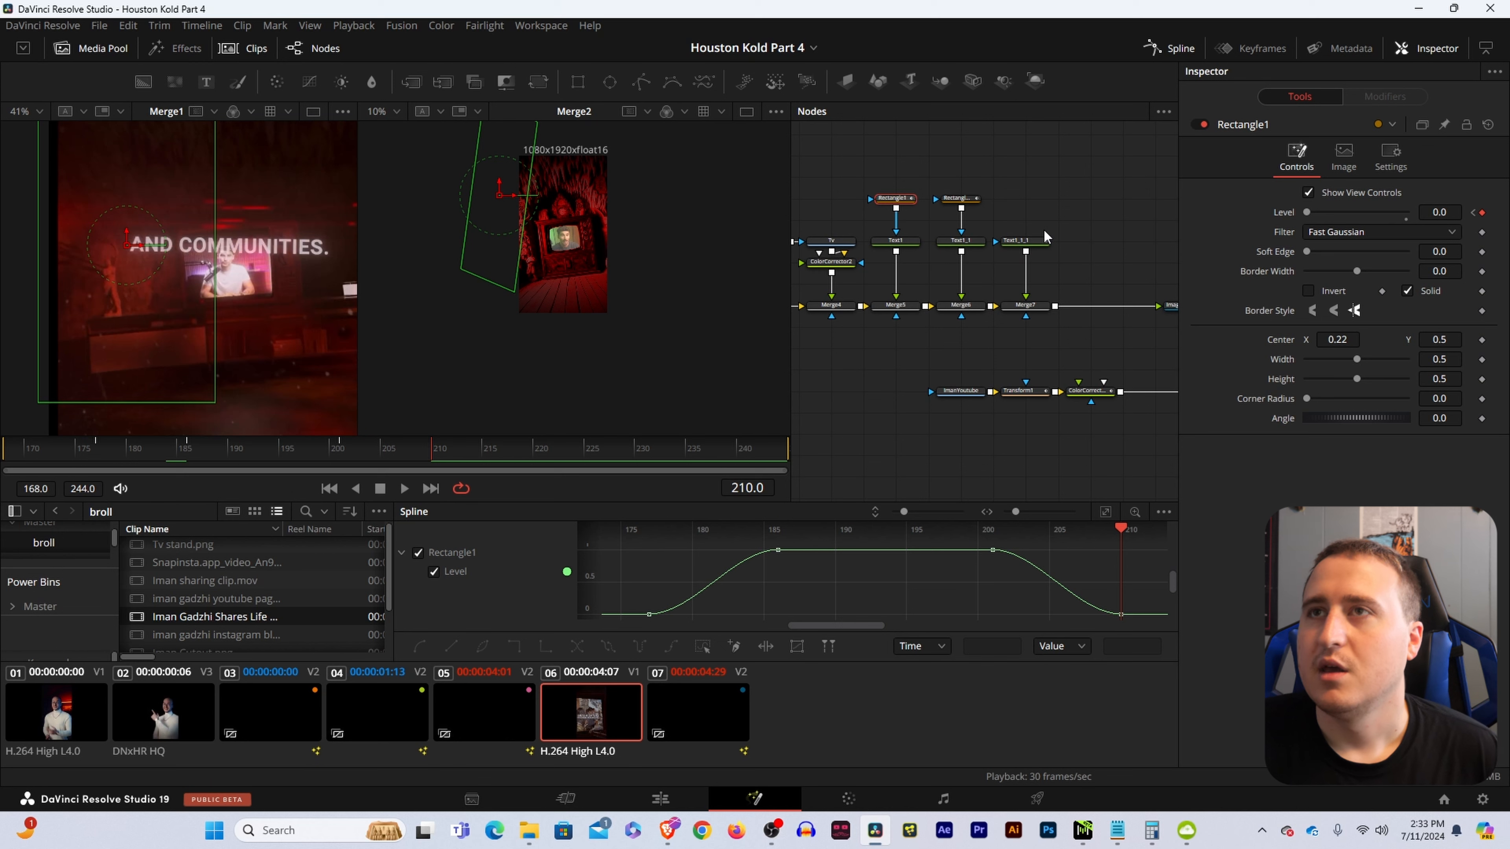
drag(433, 458, 794, 479)
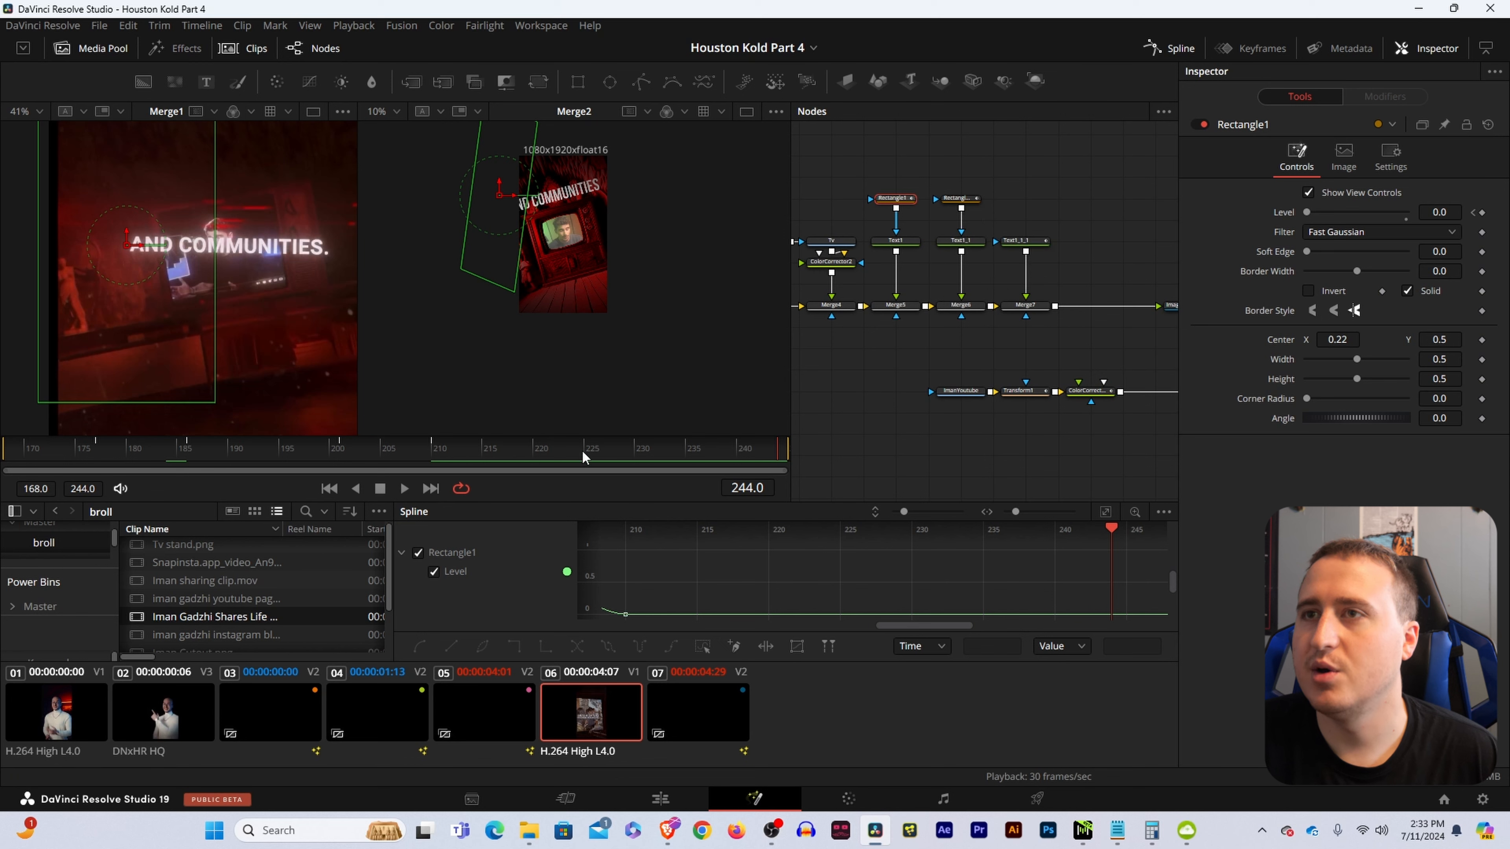
click(476, 466)
mouse_move(476, 466)
mouse_down()
mouse_move(253, 450)
mouse_move(251, 462)
mouse_move(797, 474)
mouse_move(462, 476)
mouse_up()
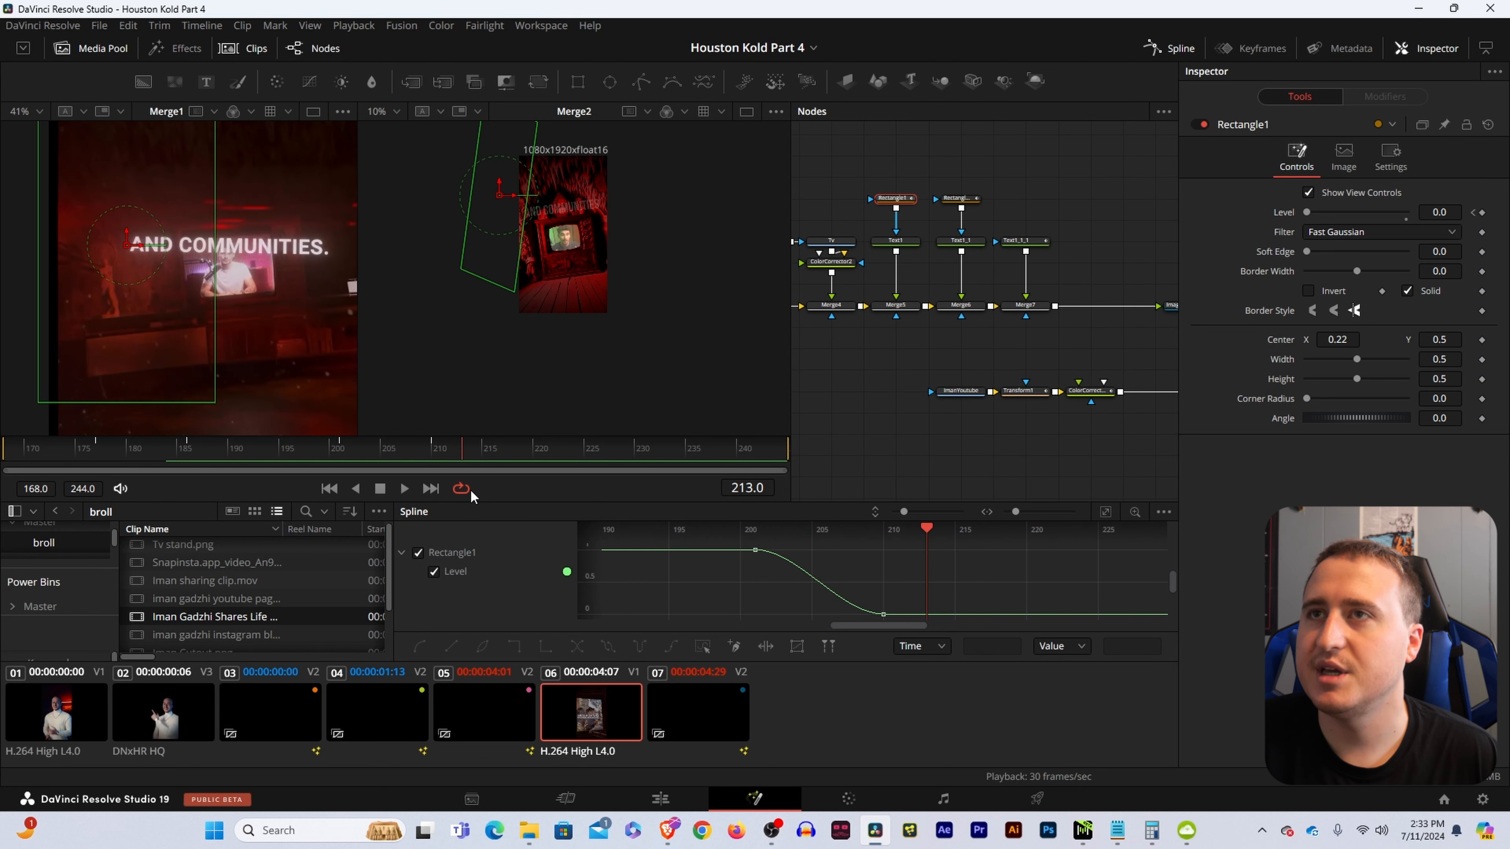
- Extract the three title texts with their masks and Merge5–Merge7 from the chain before the image plane and move them next to Merge2
click(1069, 215)
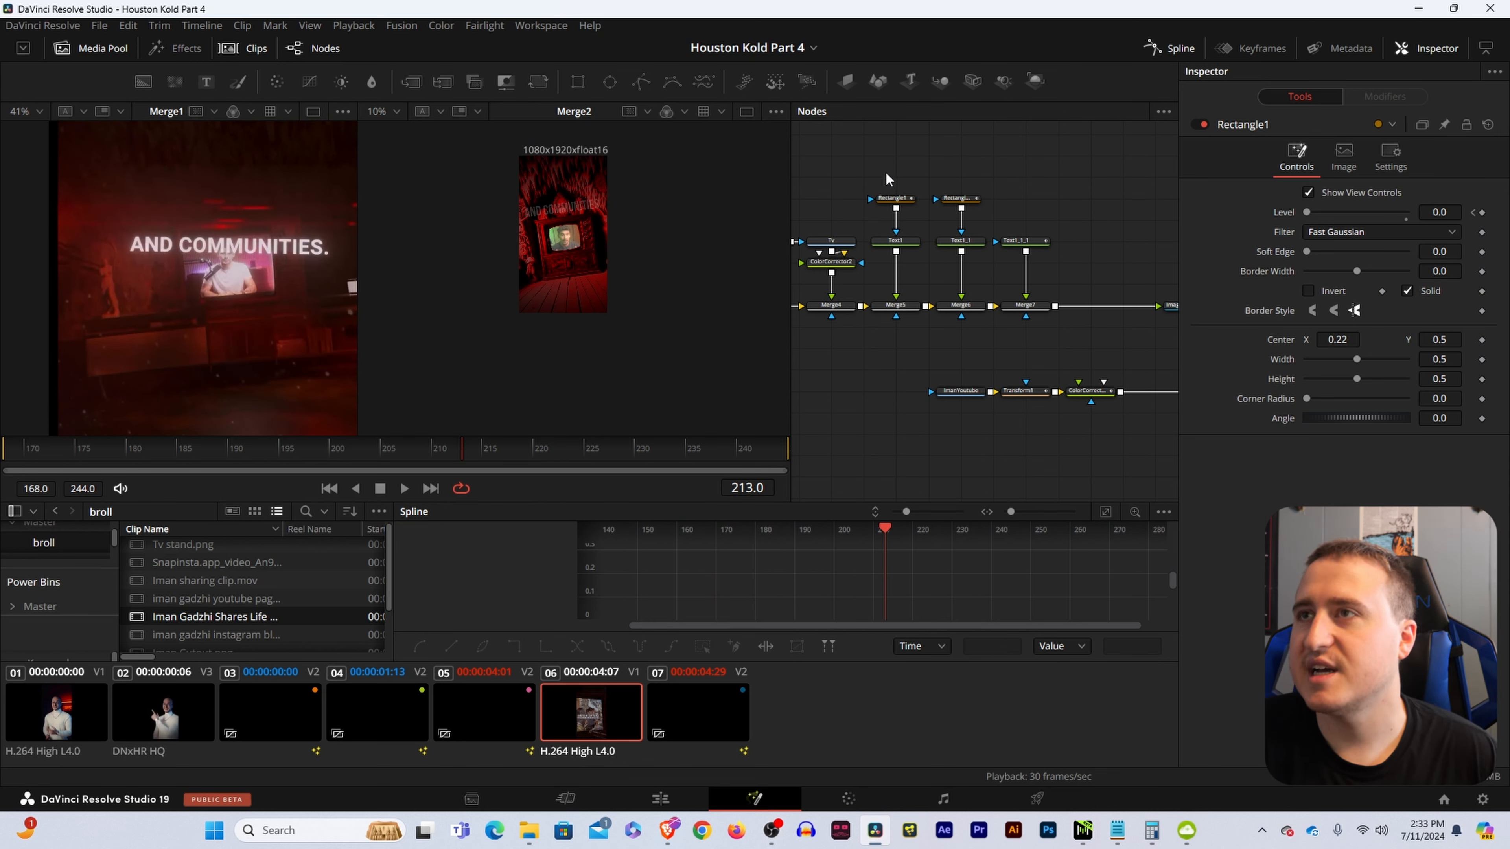
drag(875, 170, 1011, 326)
key(ctrl+s)
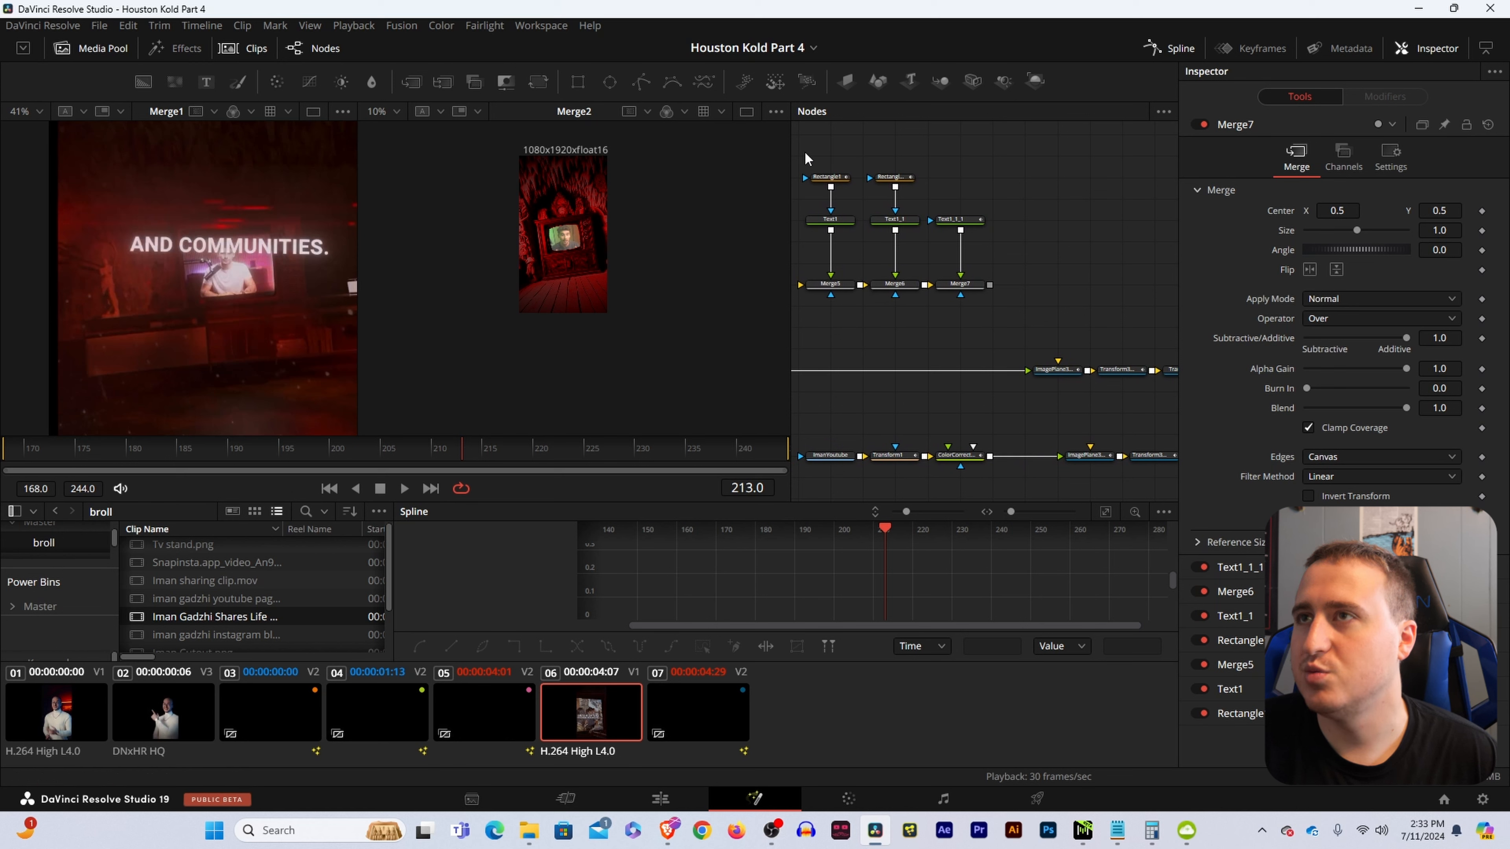
drag(805, 153, 1032, 326)
drag(1108, 314, 1008, 340)
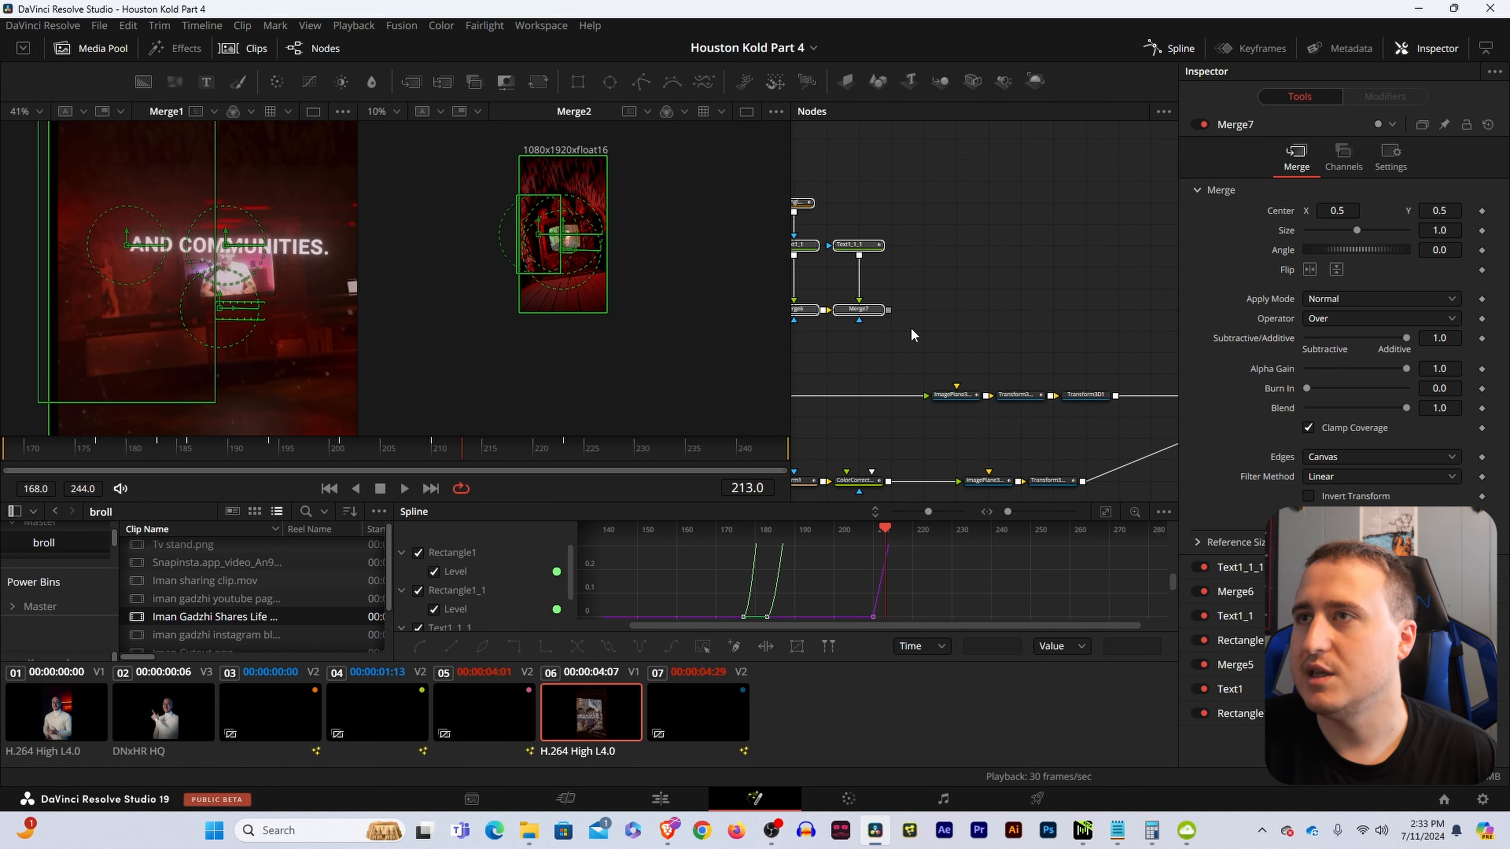
drag(860, 312, 1159, 313)
drag(1125, 322, 959, 163)
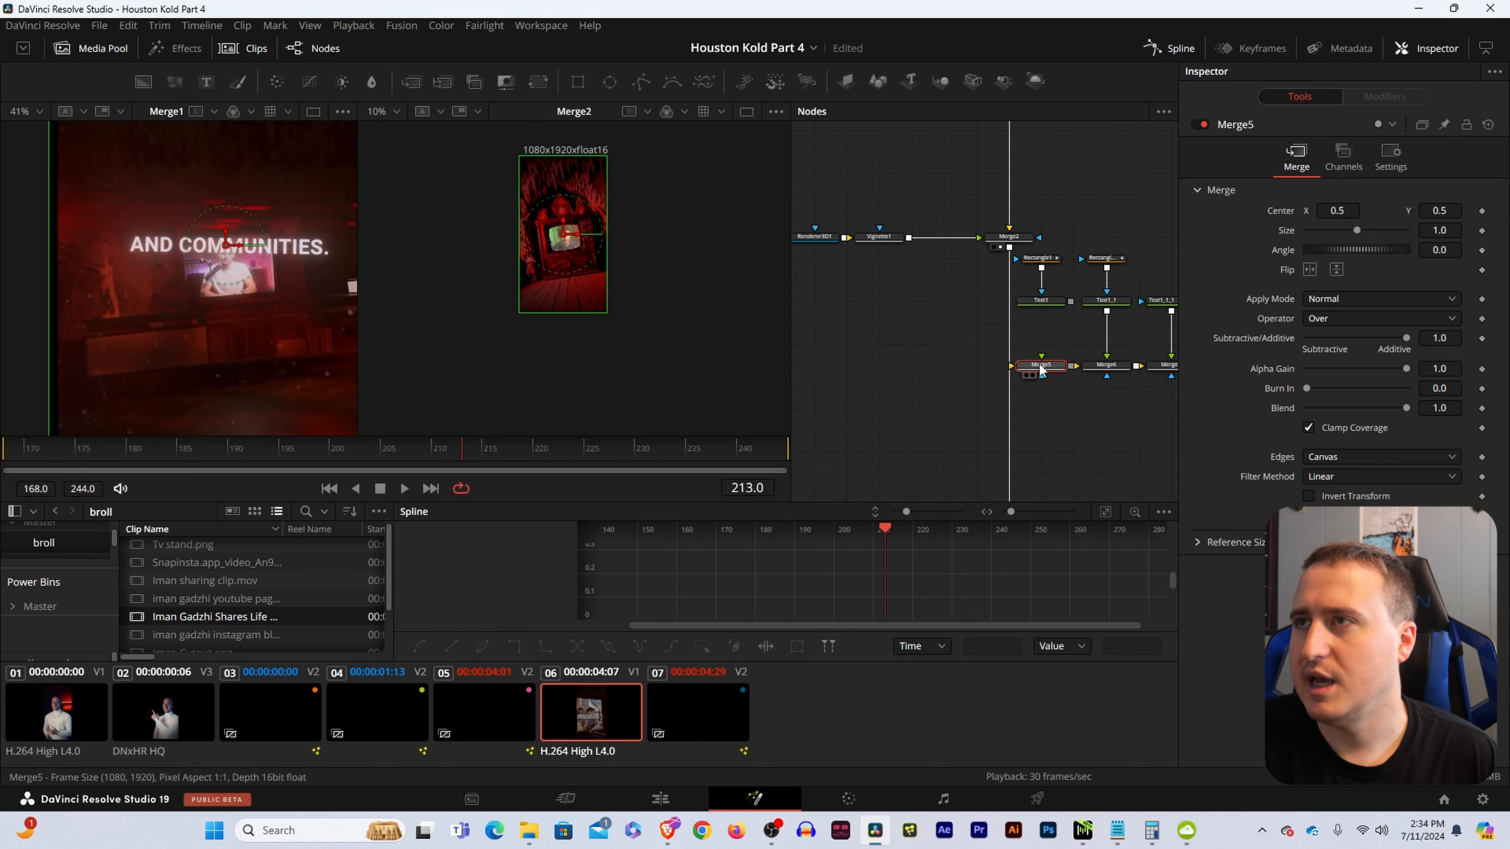
- Insert Merge5 and Merge6 into the main chain below Merge2, with Text1 and its Rectangle1 mask beside Merge5
click(1008, 321)
drag(1076, 339, 973, 249)
drag(1057, 310, 896, 332)
drag(1064, 249, 1009, 407)
- Move Text1_1 and its Rectangle1_1 mask out of the main chain to sit beside Merge6
click(1021, 352)
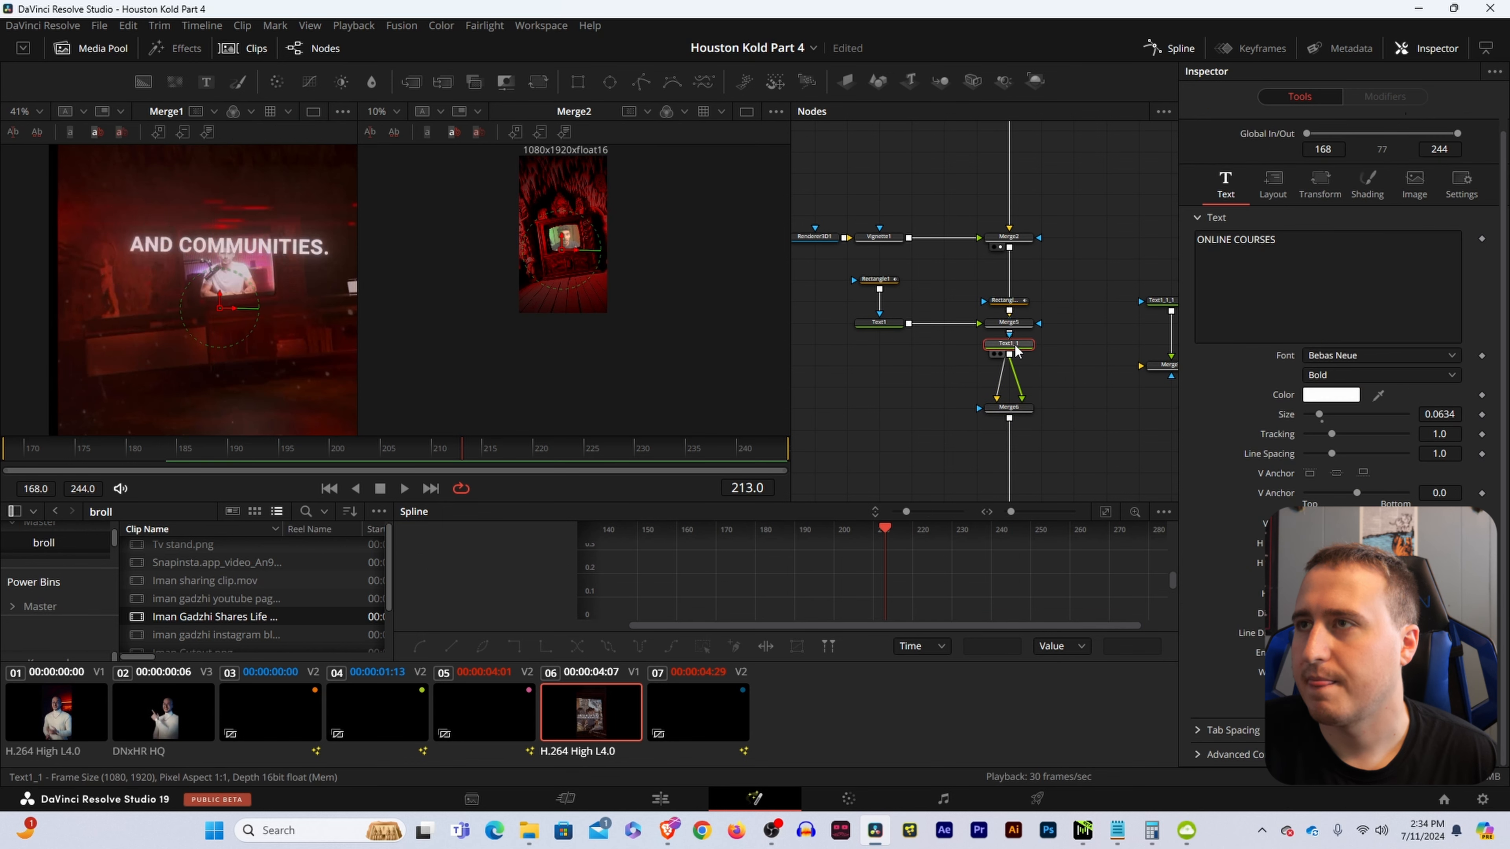
drag(1021, 351, 862, 415)
drag(993, 310, 828, 373)
drag(1006, 358, 906, 361)
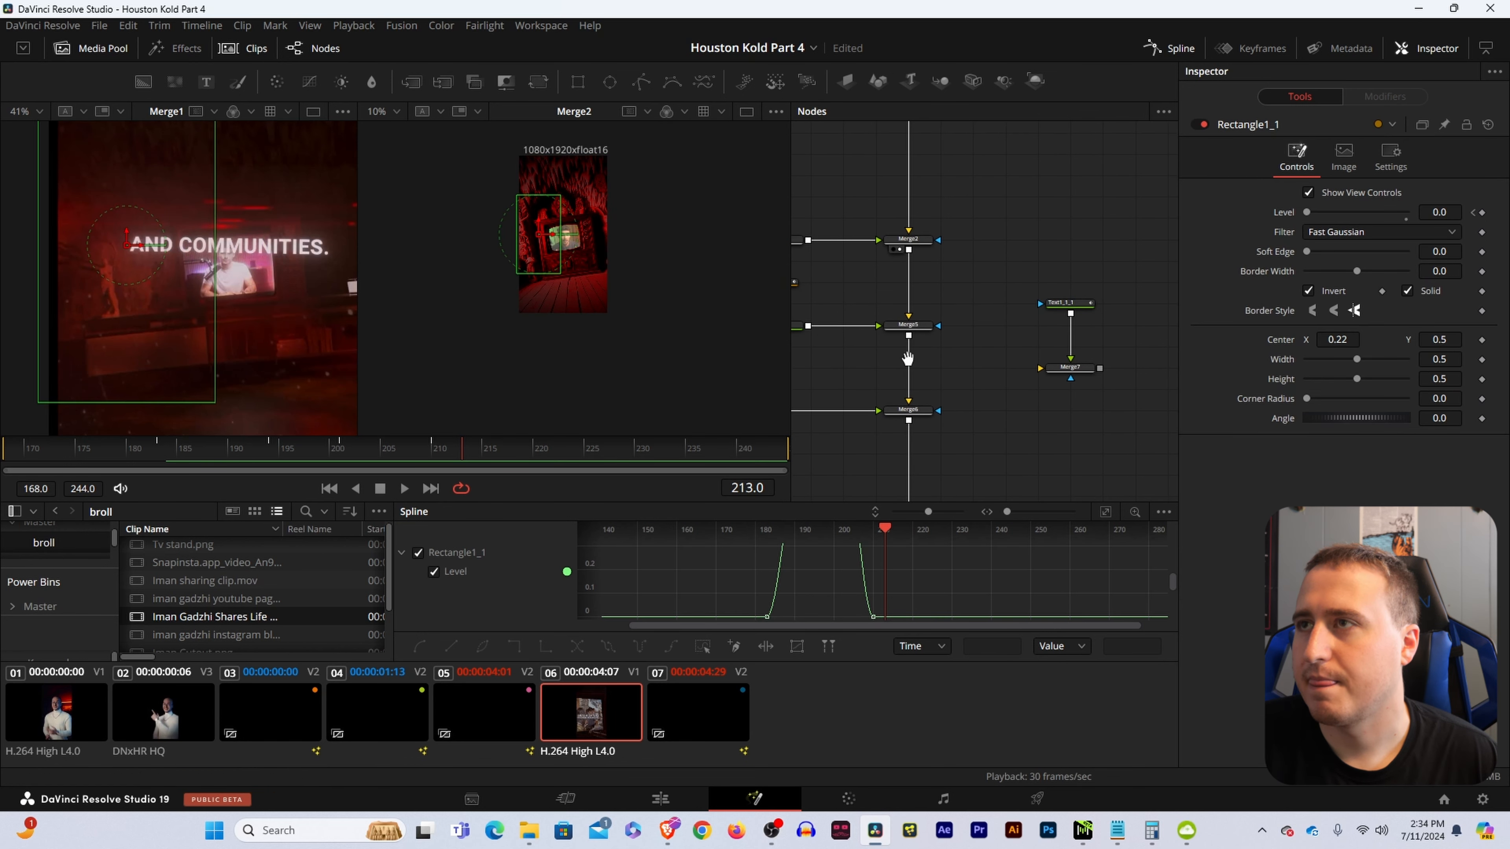
- Insert Merge7 with Text1_1_1 into the main chain below Merge6 and scrub the timeline to check the titles
drag(1017, 288, 911, 494)
mouse_move(966, 468)
mouse_down()
mouse_move(1038, 410)
mouse_move(835, 446)
mouse_up()
click(1021, 405)
click(994, 379)
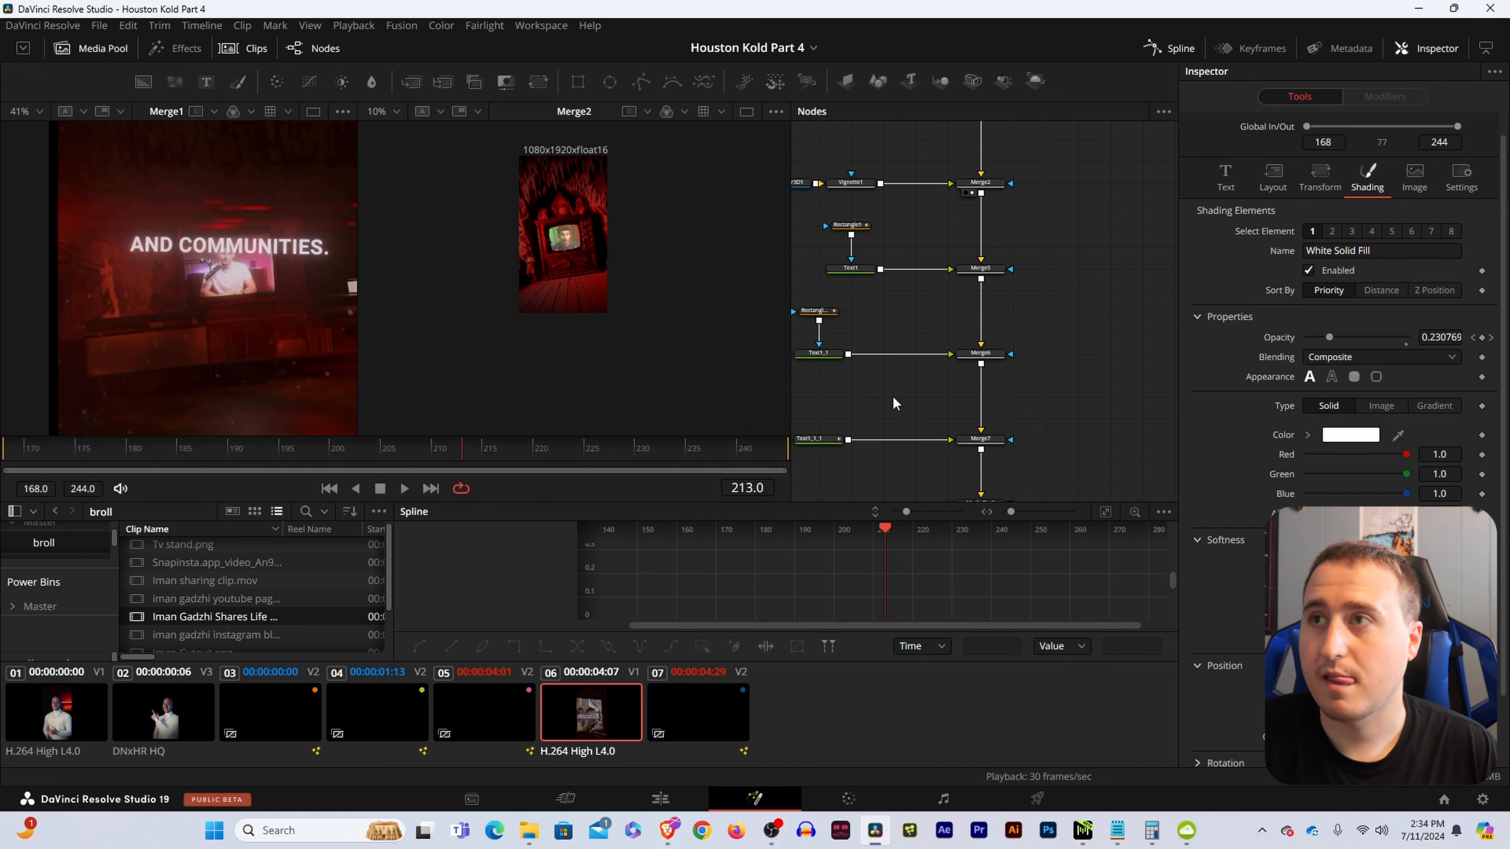
drag(474, 461, 617, 463)
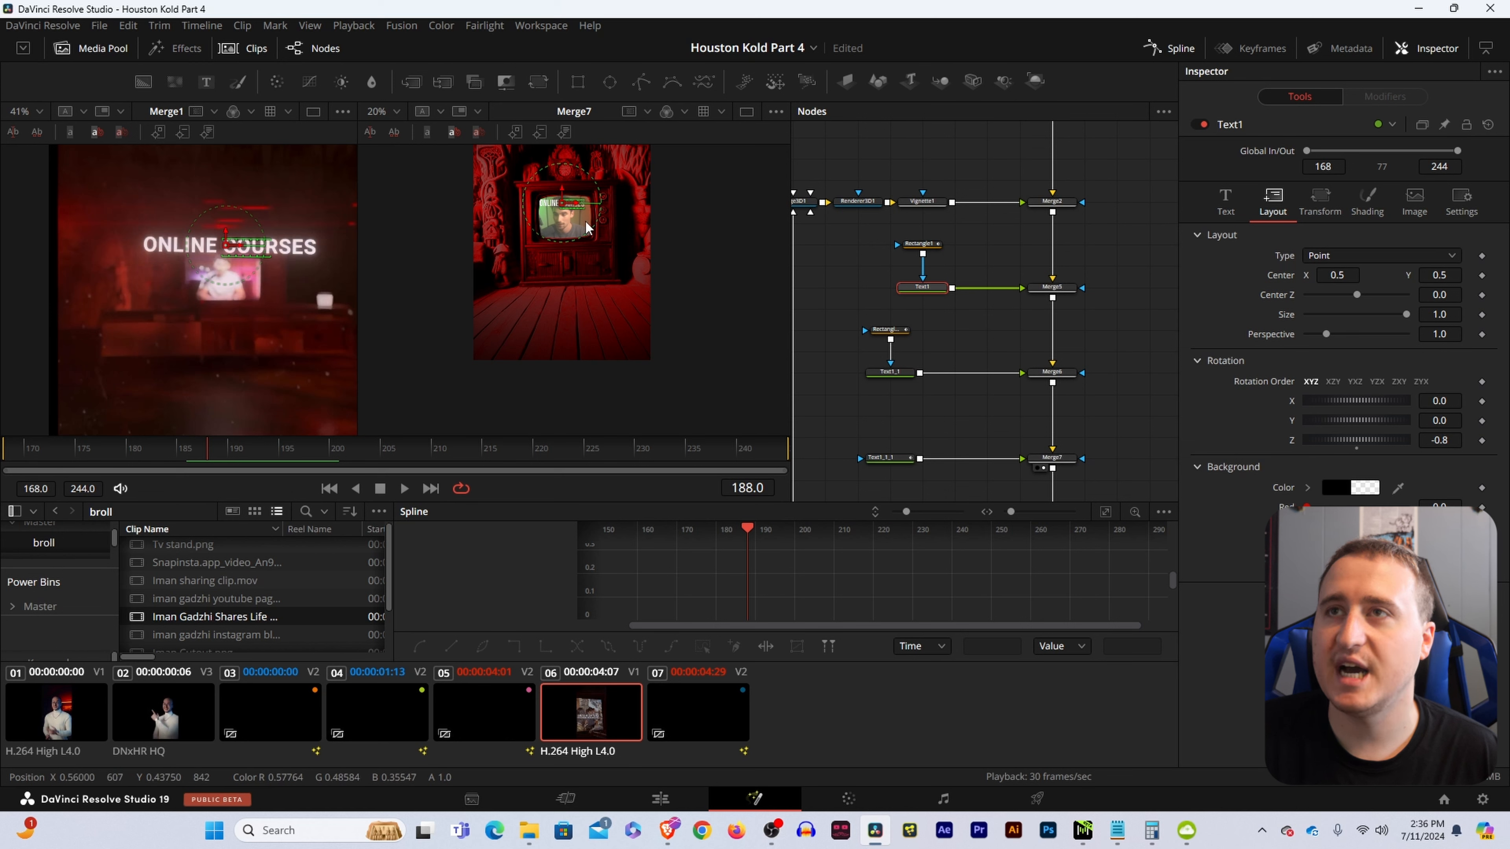
- Enlarge the ONLINE COURSES text in Text1 to size 0.1701
scroll(573, 220, down, 1)
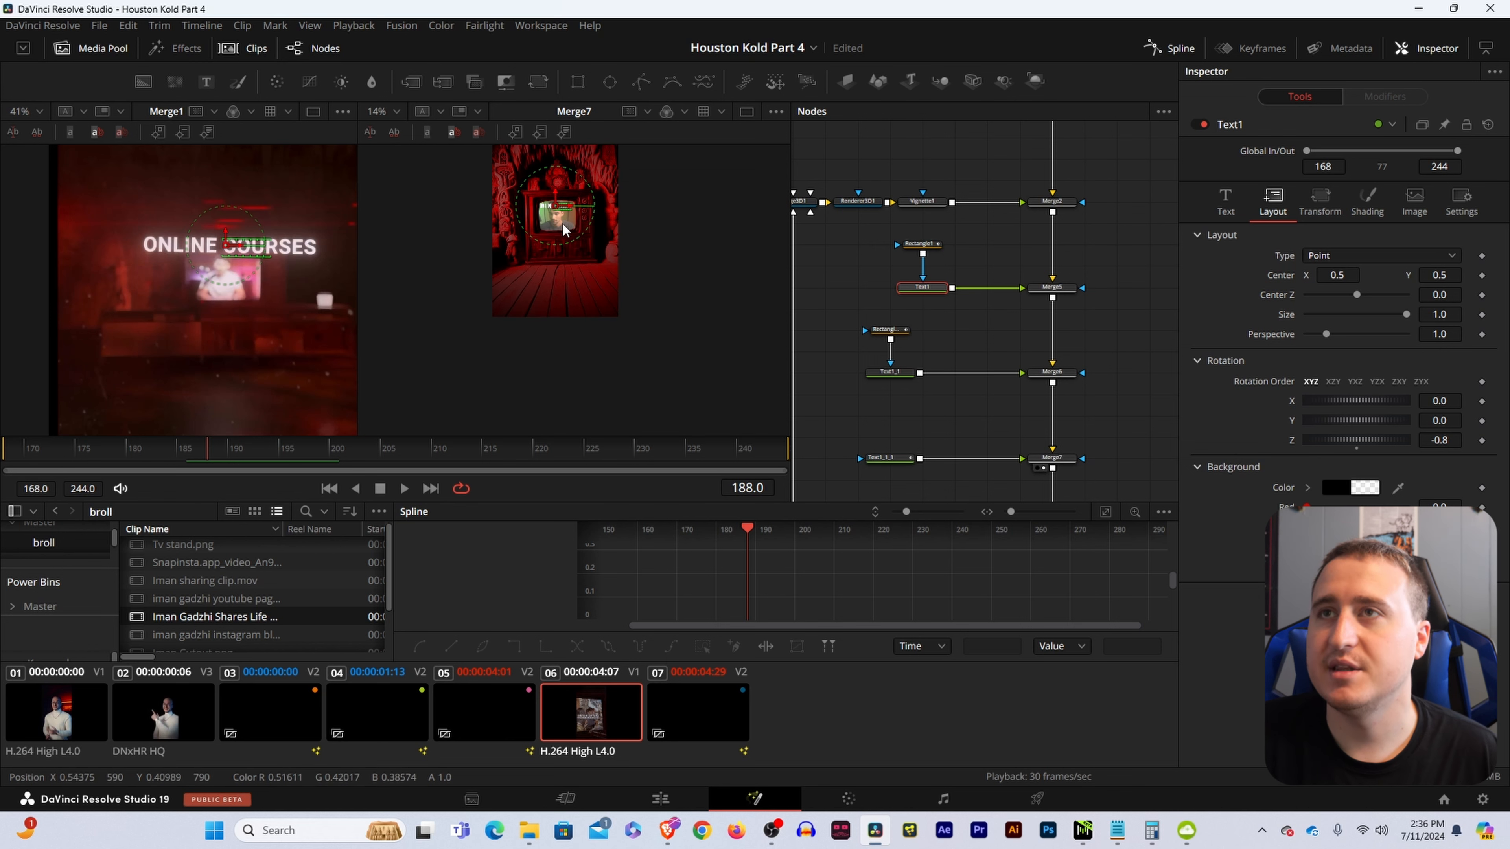
scroll(594, 231, up, 1)
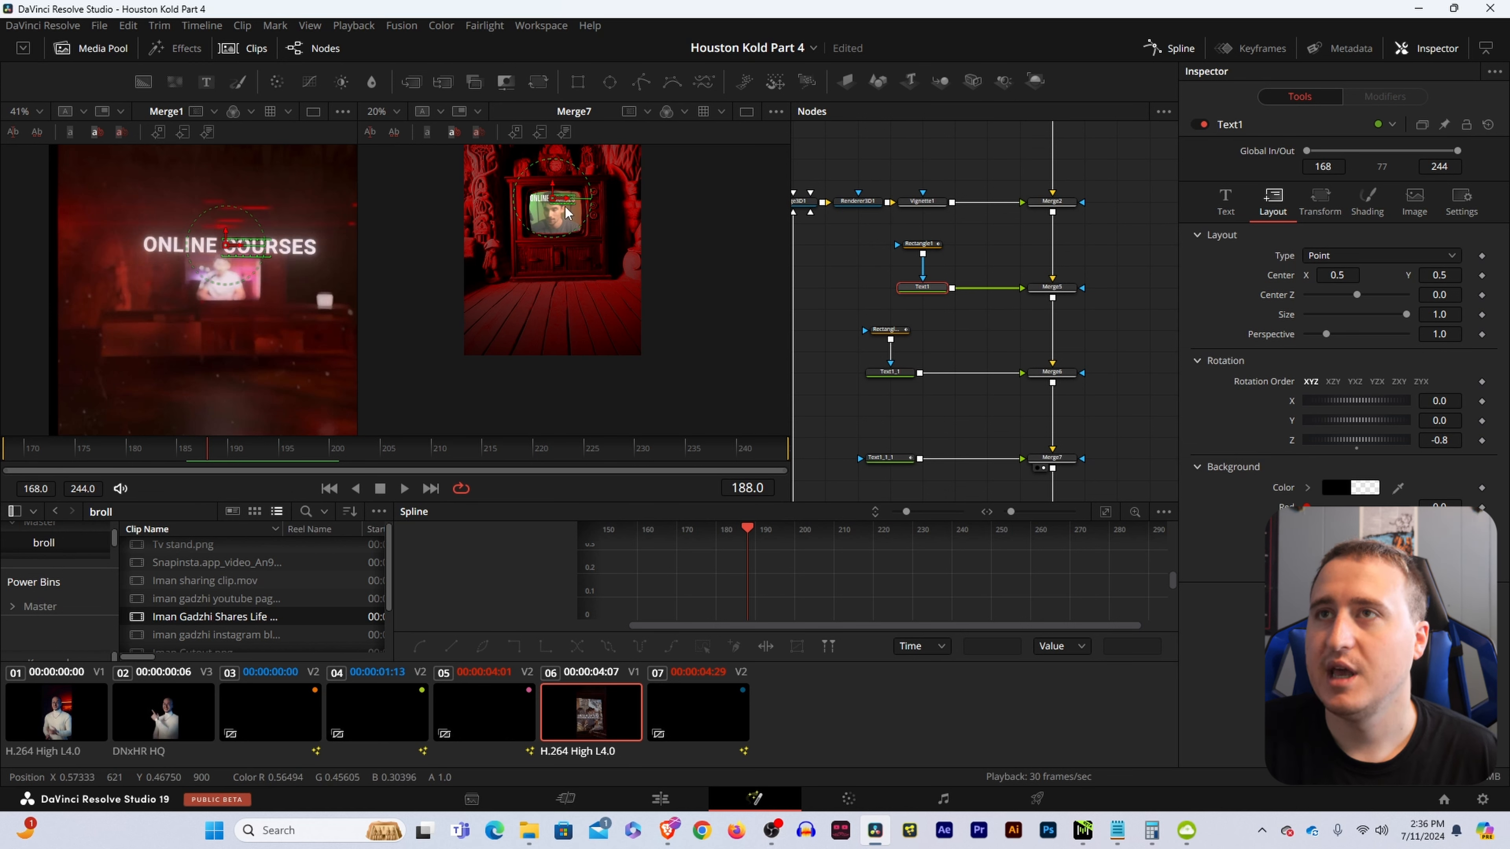
scroll(551, 203, up, 1)
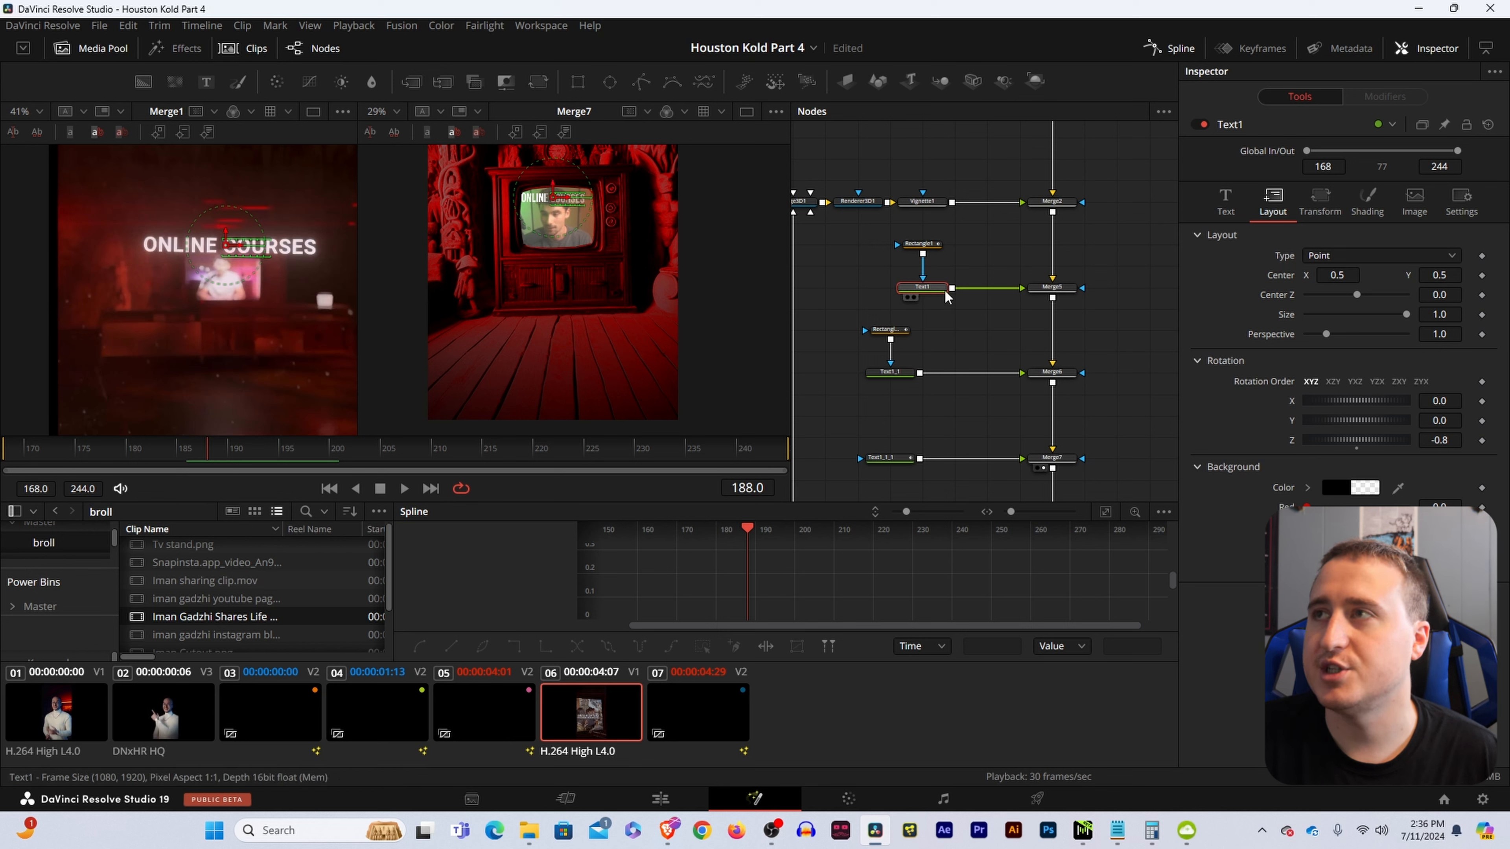
click(1218, 205)
triple_click(1311, 275)
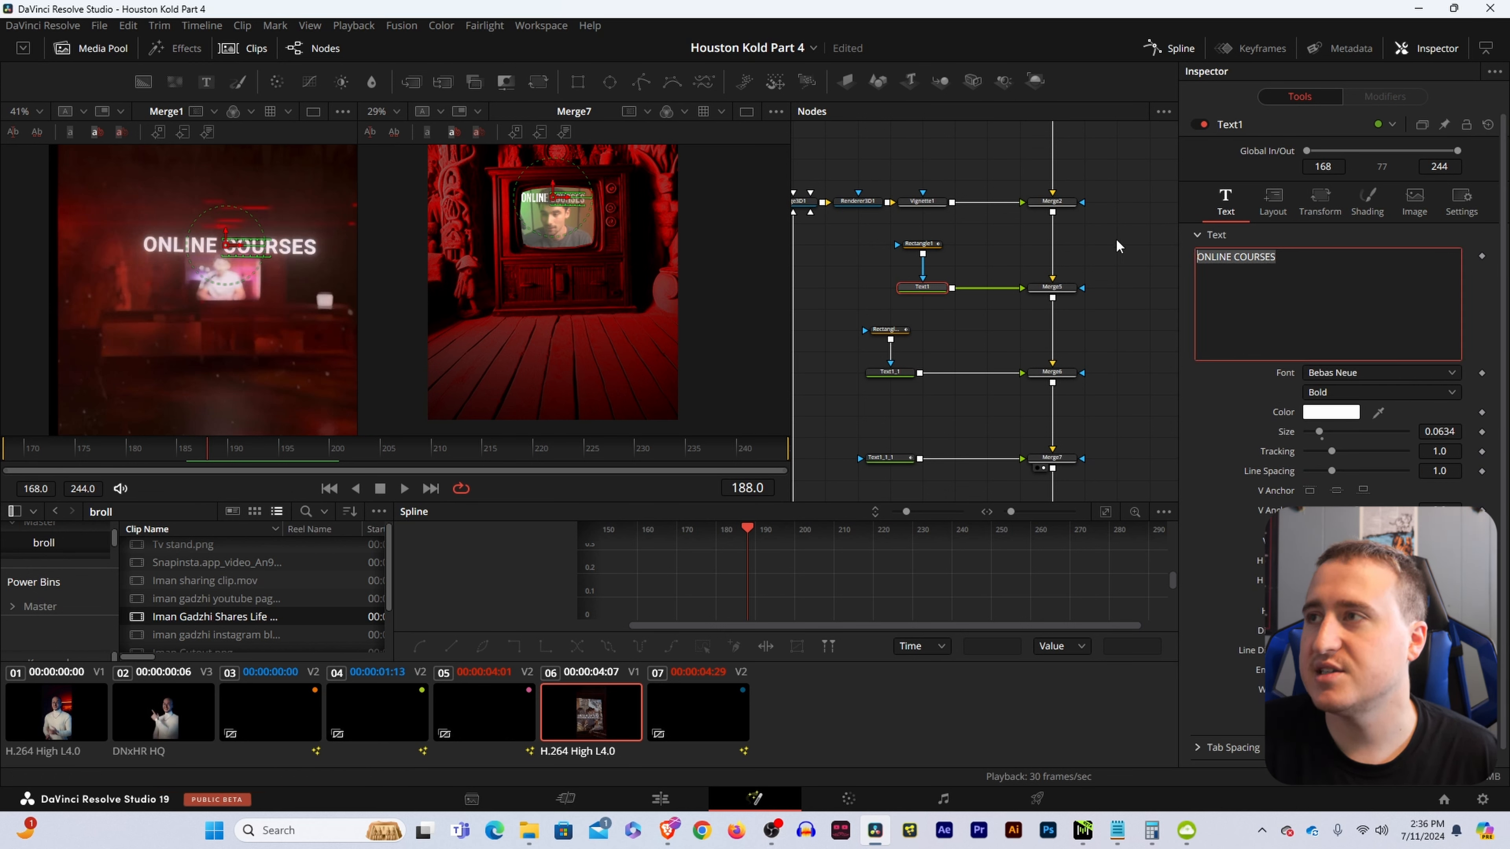
click(1428, 432)
text(0.169)
key(Return)
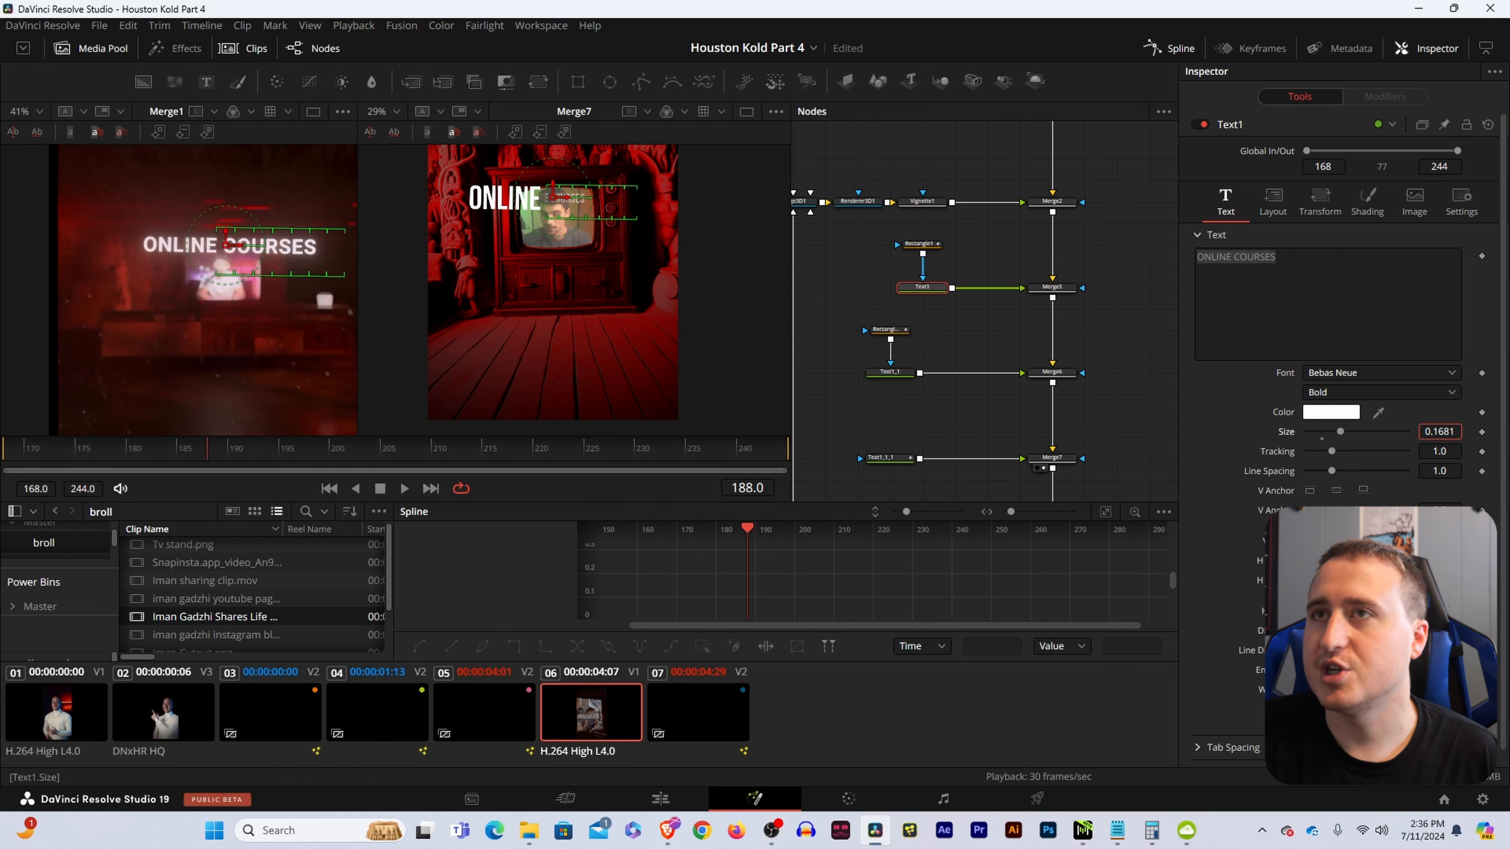
text(7)
key(Return)
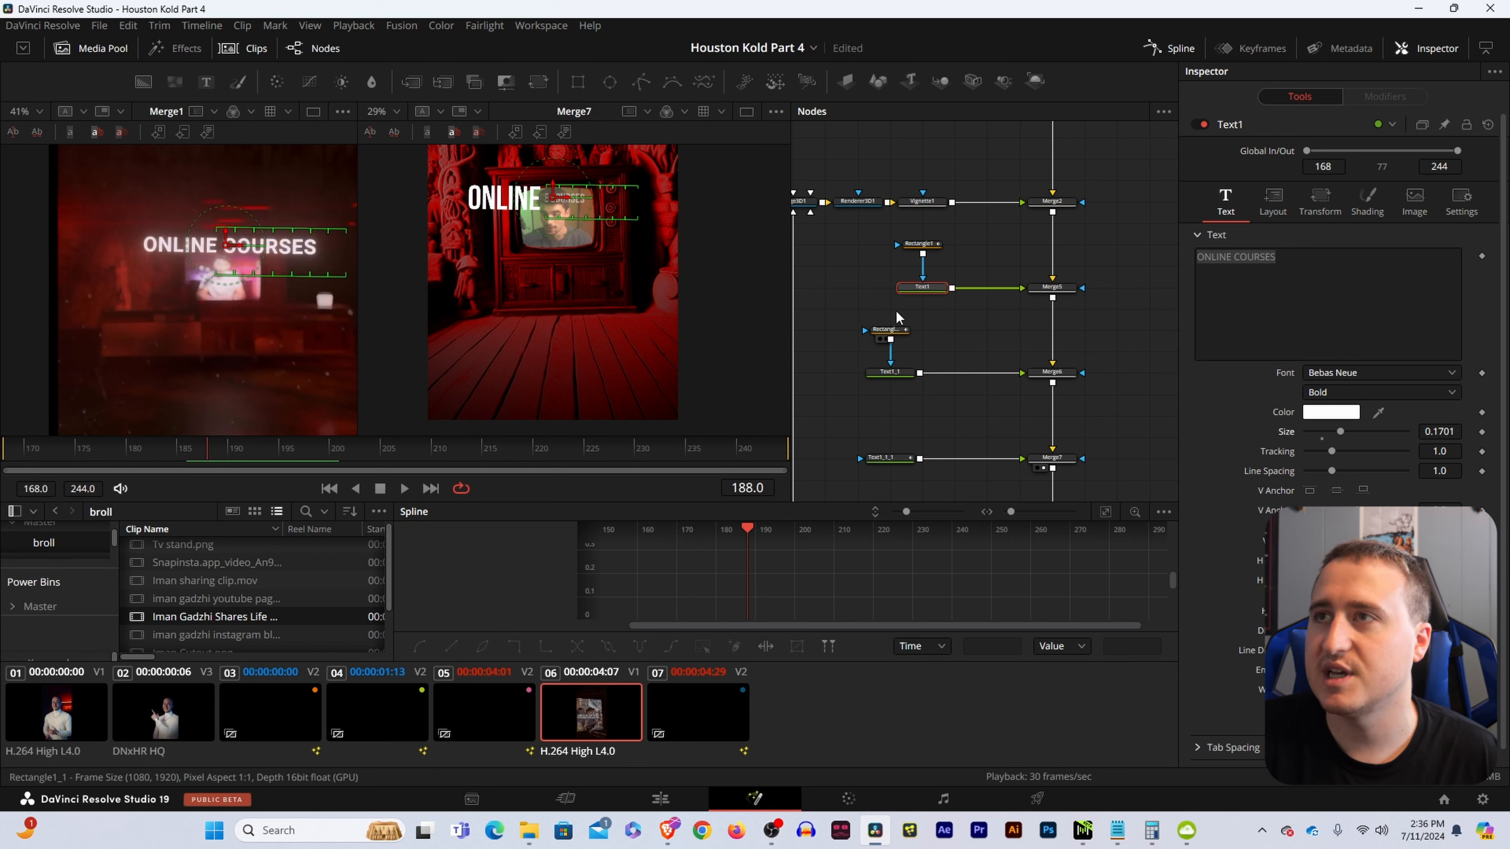
click(1440, 432)
- Set the size of the matching ONLINE COURSES text in Text1_1 to 0.1701
click(889, 372)
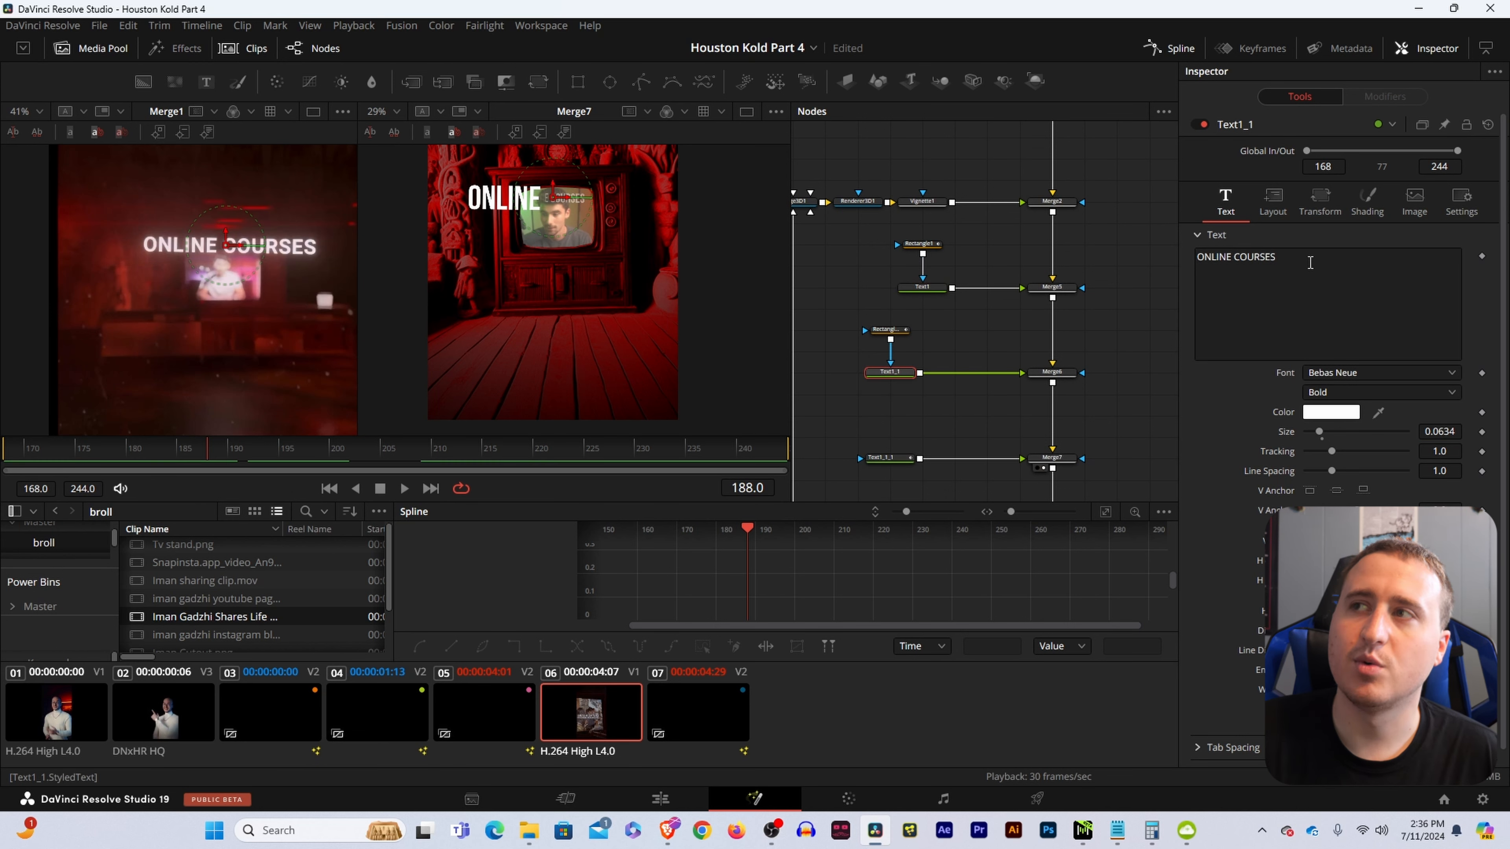
drag(1310, 262, 1203, 311)
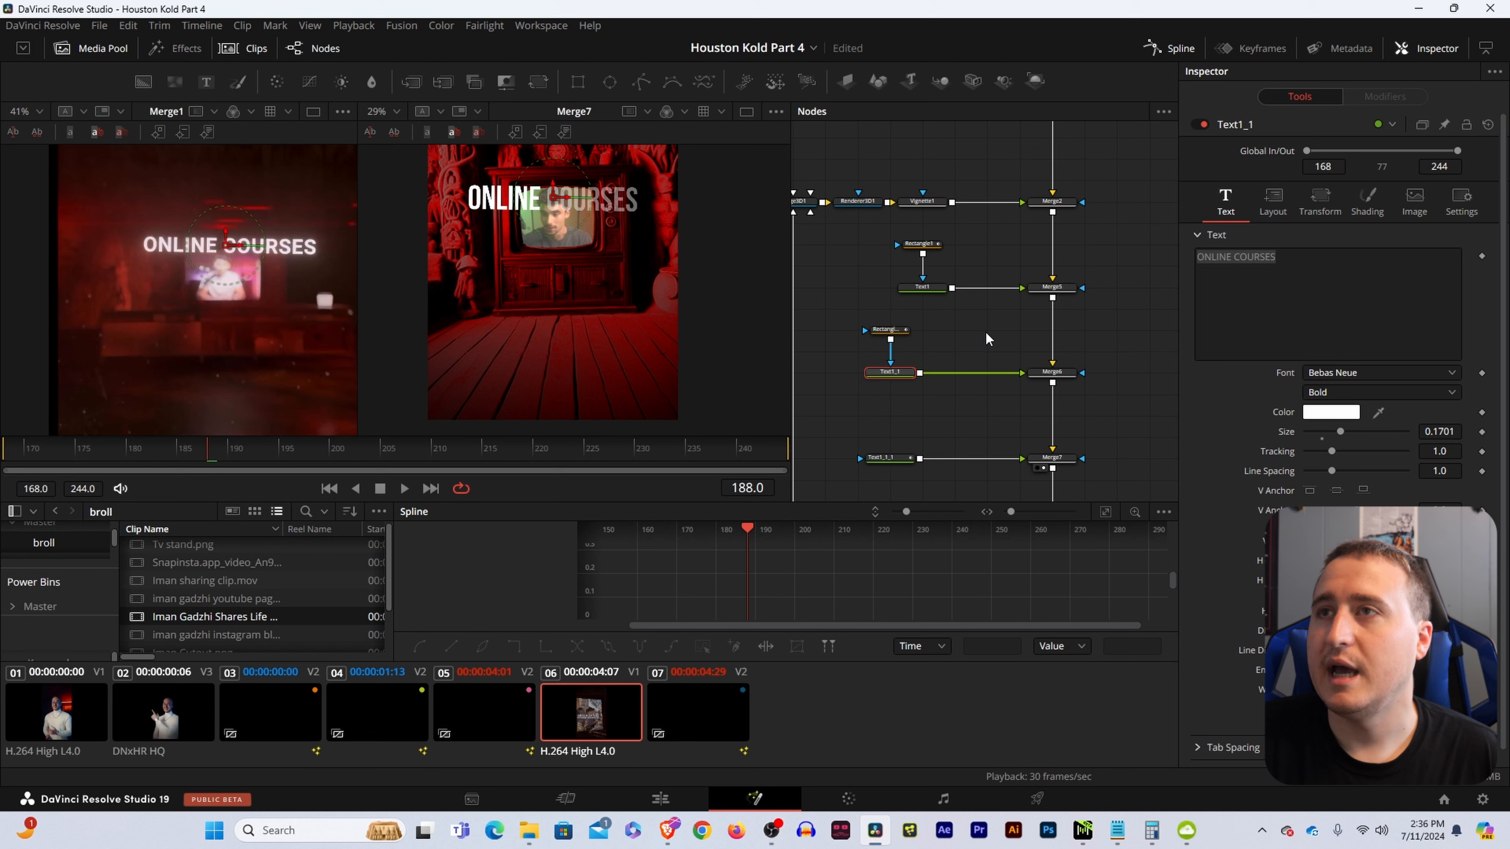
click(987, 337)
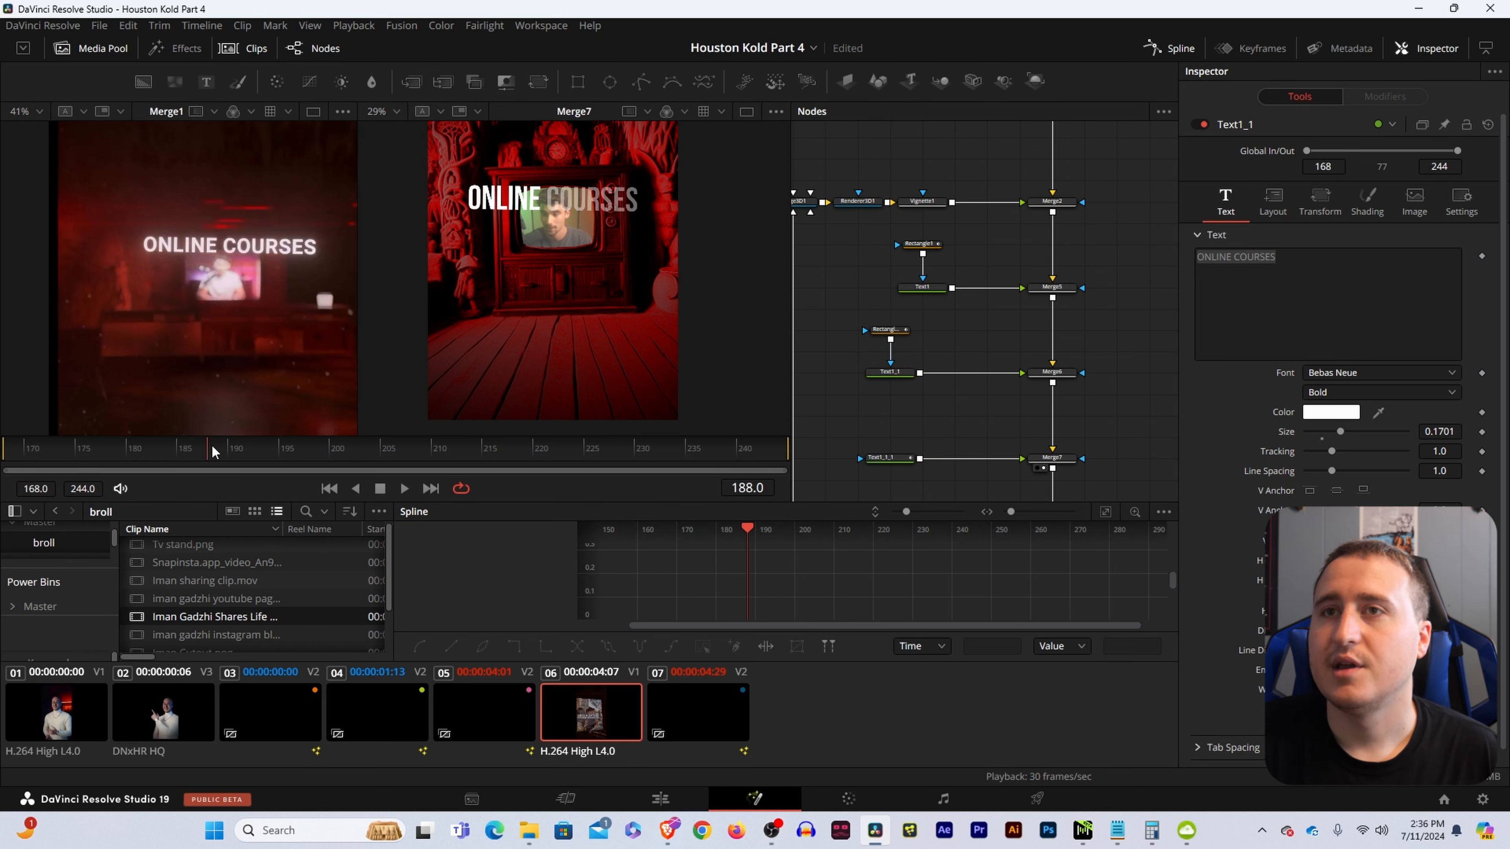
- Set the AND COMMUNITIES text in Text1_1_1 to size 0.1701 at frame 227 and scrub the whole range to check it
scroll(540, 272, down, 2)
scroll(307, 254, down, 2)
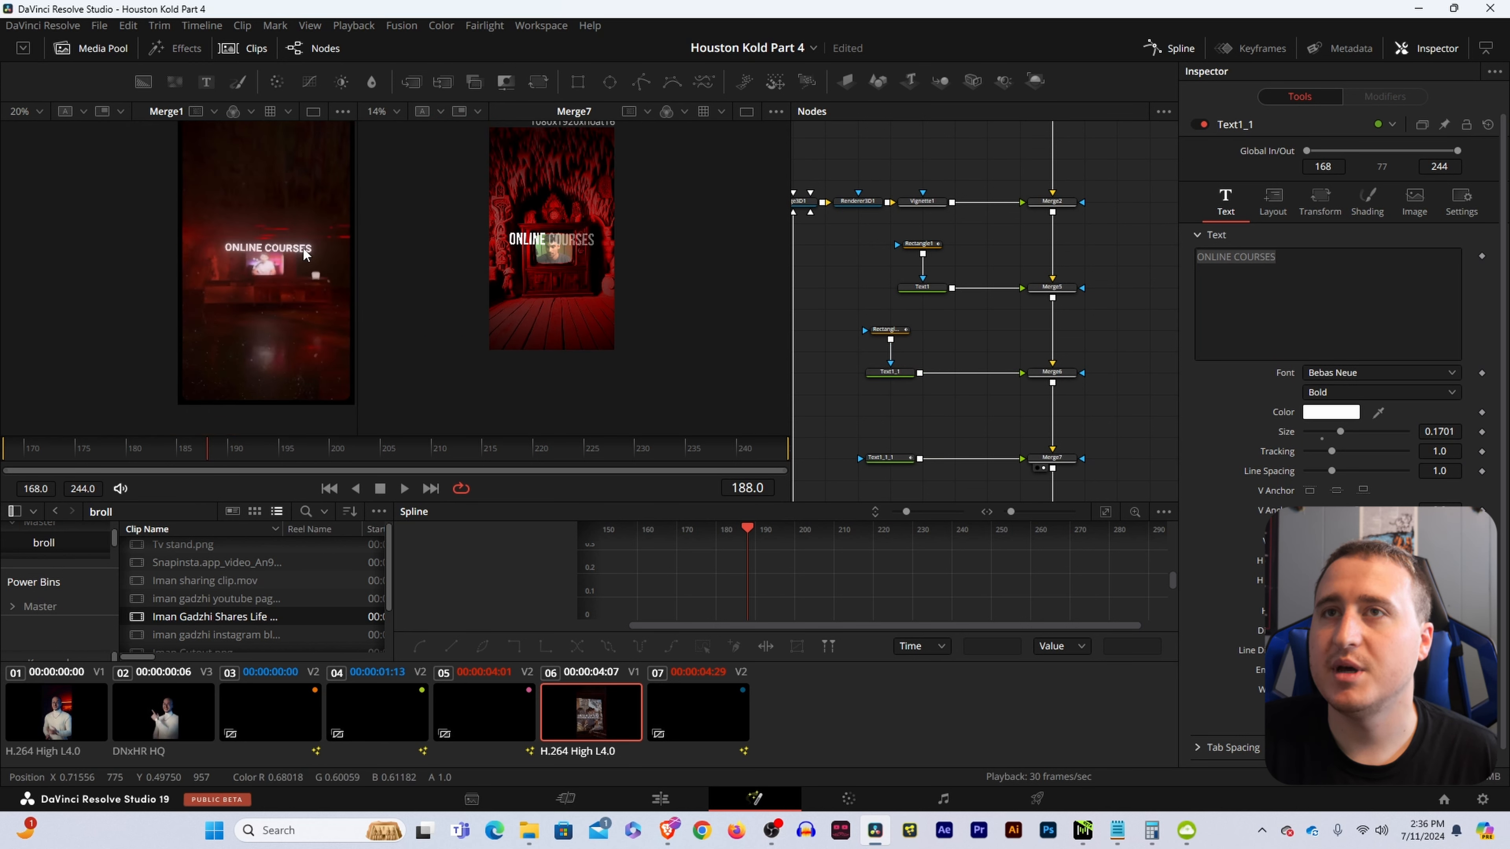
scroll(303, 254, down, 1)
scroll(553, 250, down, 1)
click(604, 452)
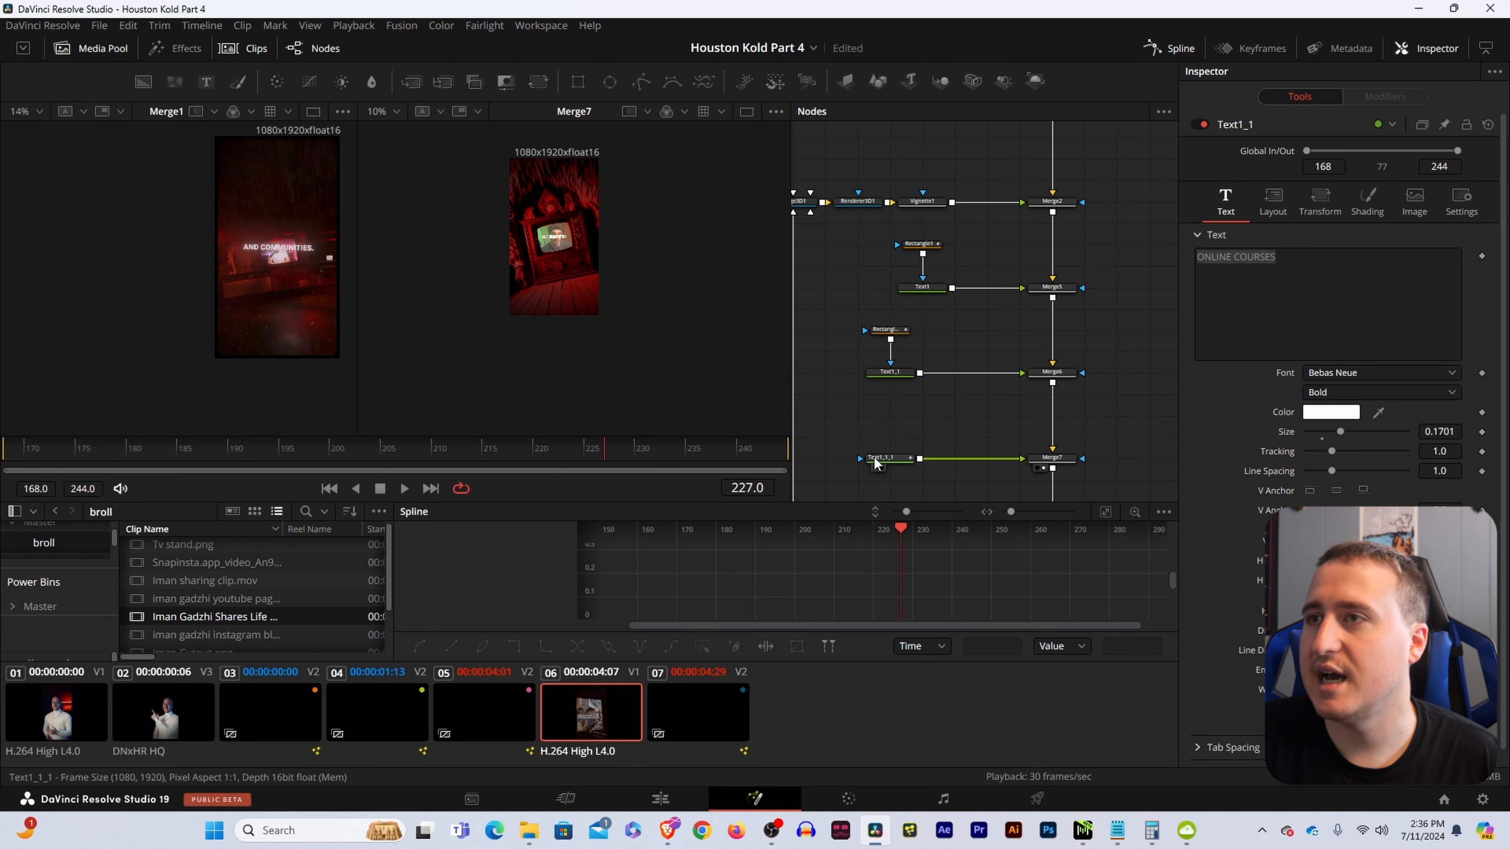
click(885, 458)
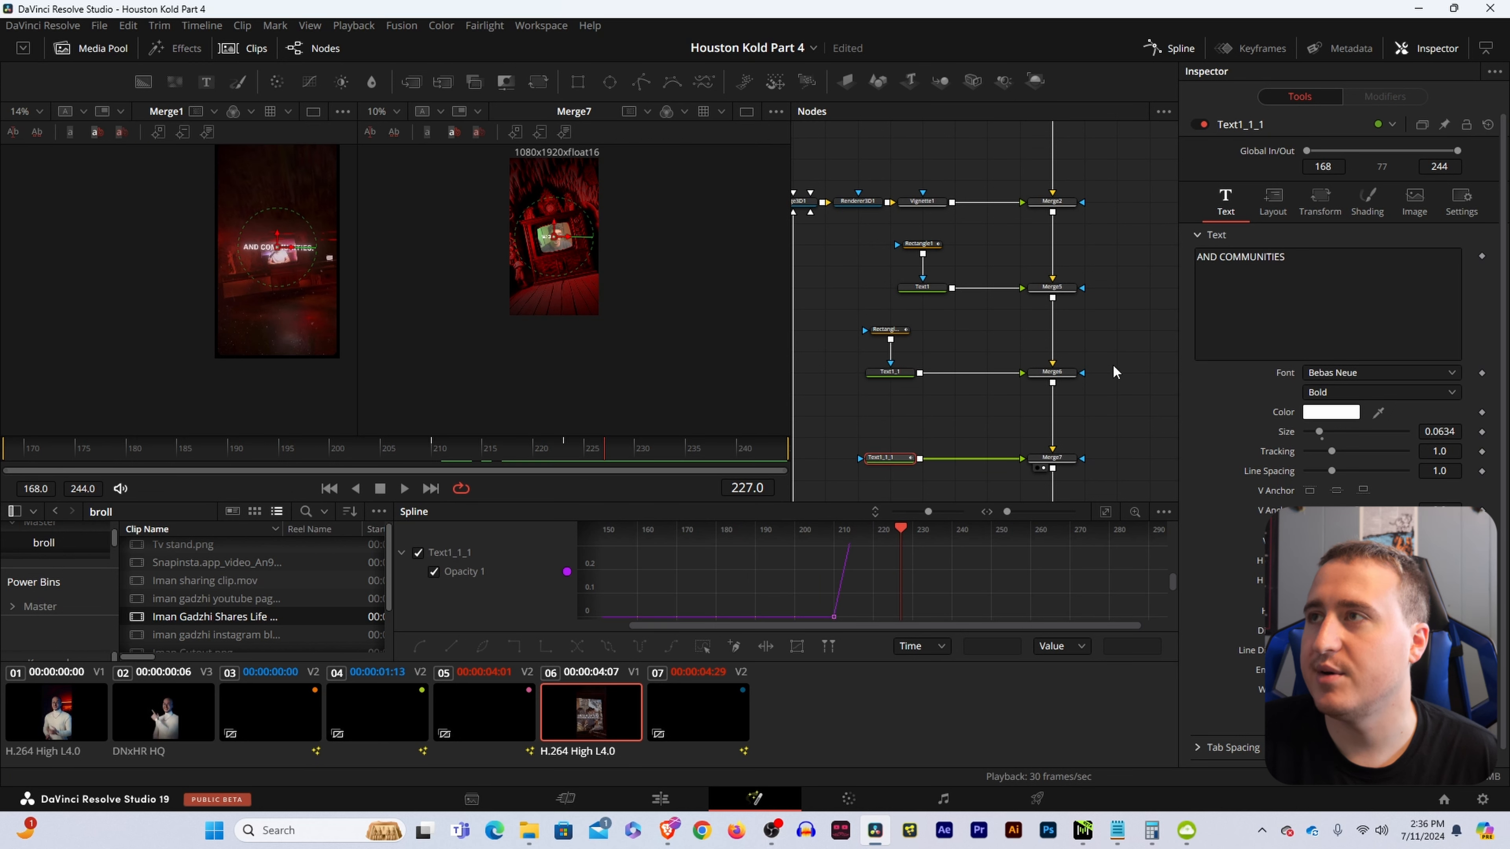
click(1439, 432)
text(0.1701)
key(Tab)
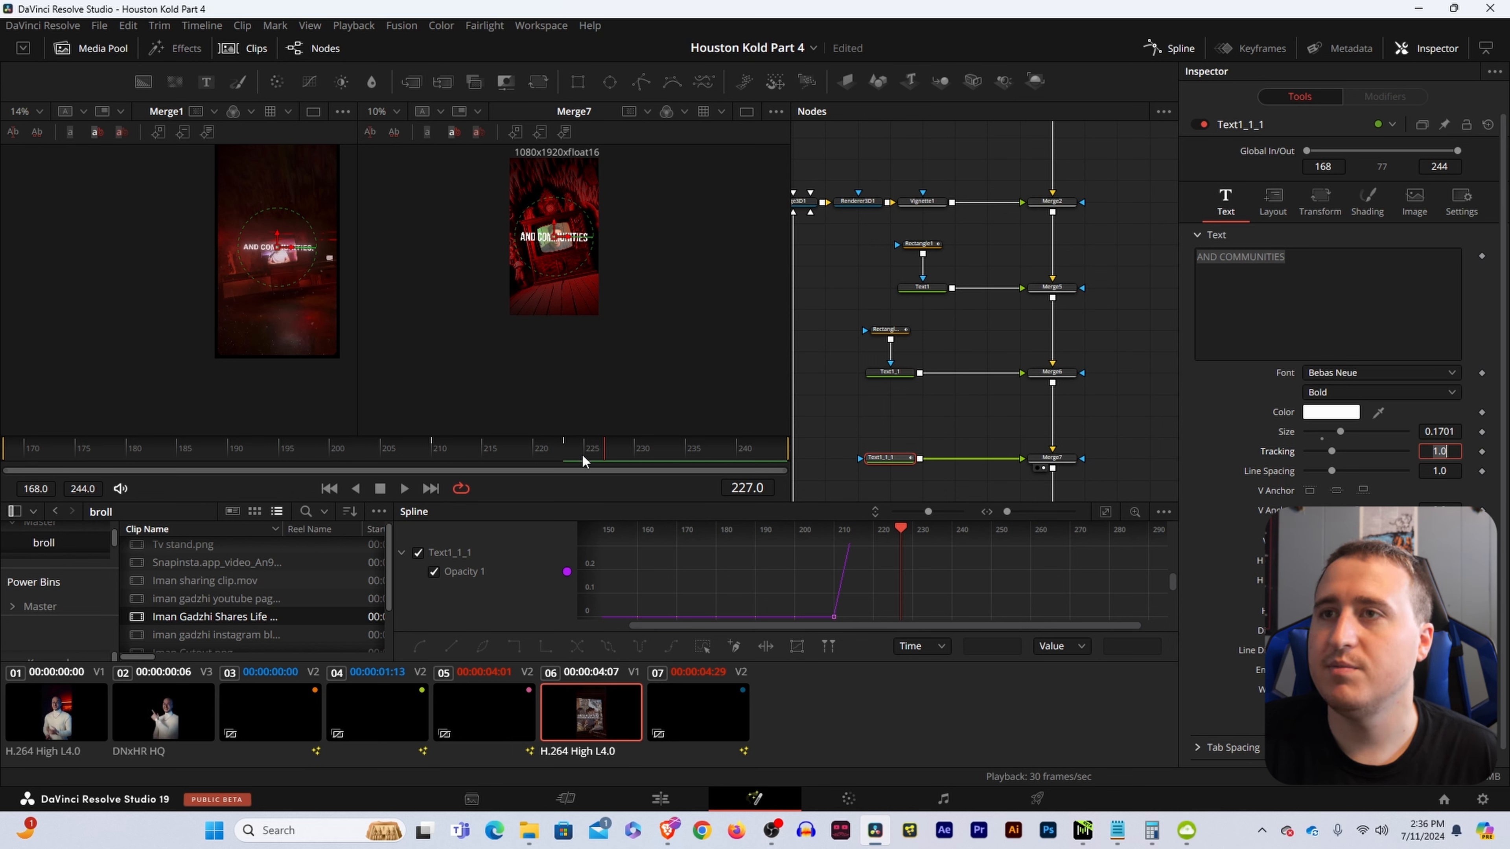
click(7, 450)
drag(7, 450, 788, 452)
- Add a Flicker Addition node between Merge7 and MediaOut1
drag(847, 217, 982, 376)
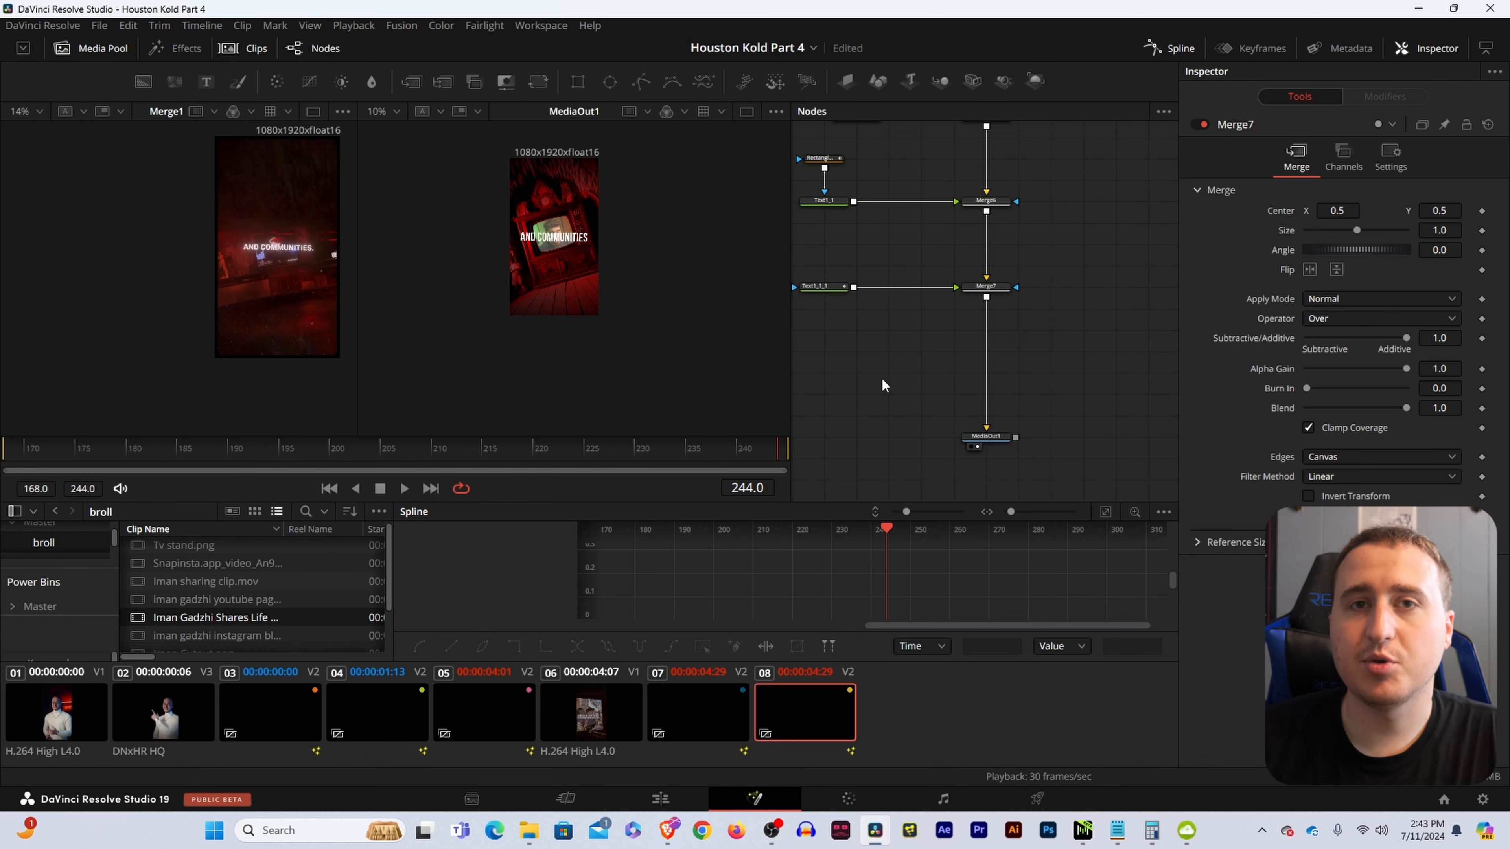
click(986, 287)
drag(907, 299, 945, 228)
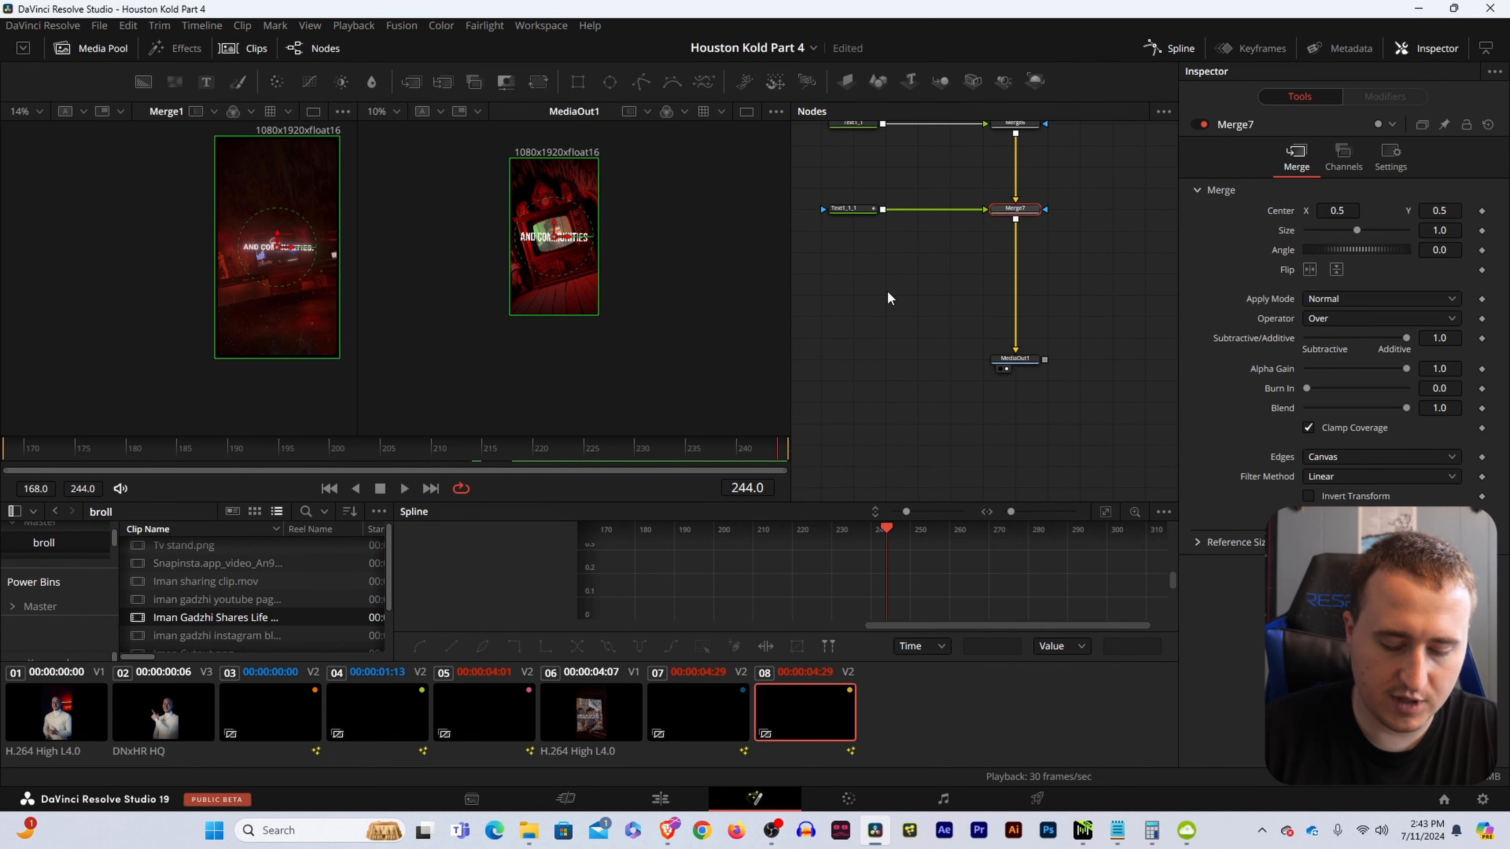
key(shift+space)
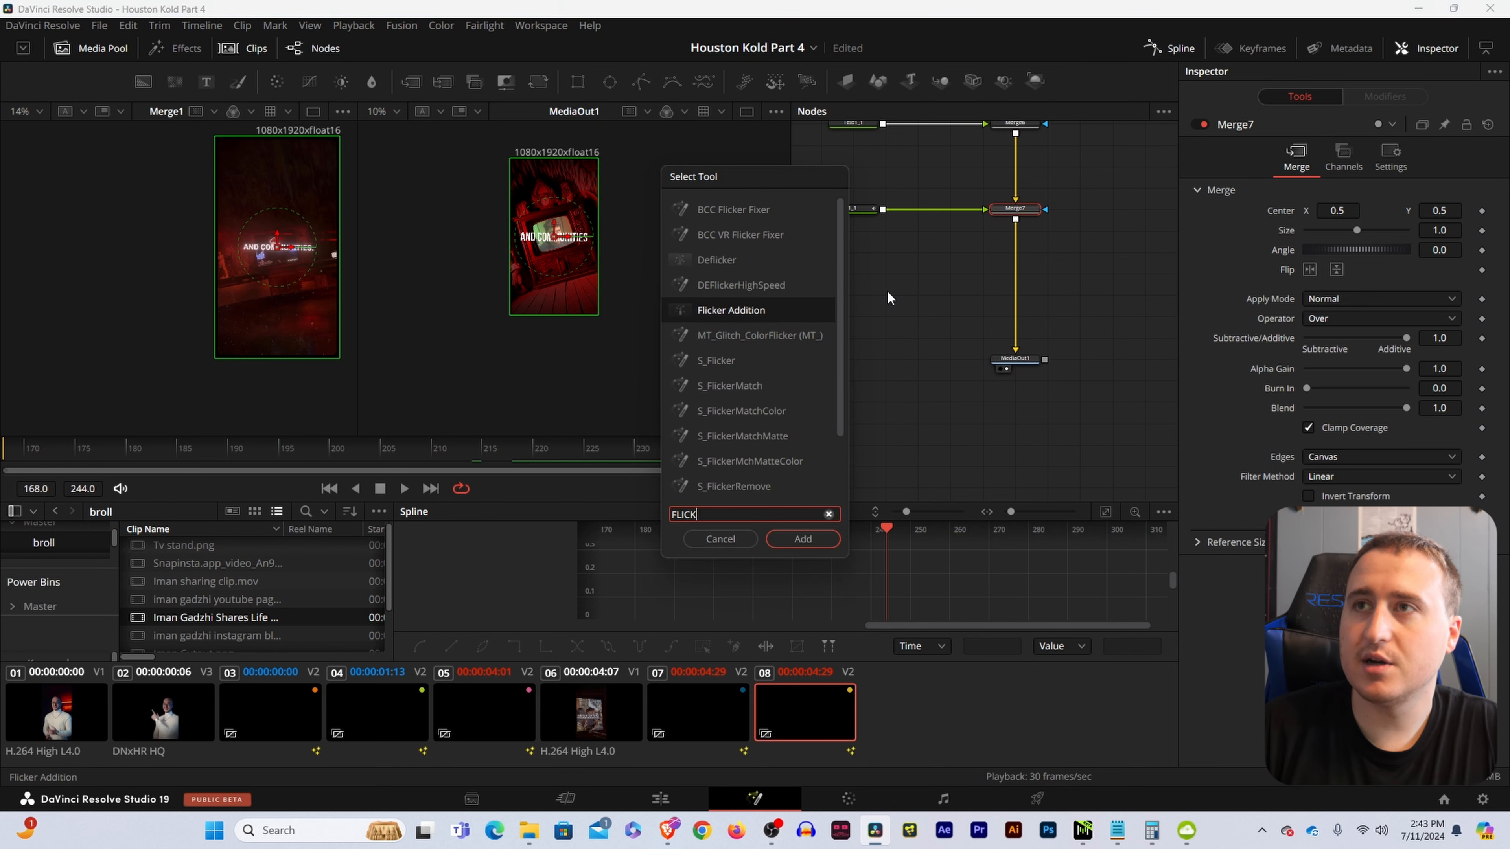
key(Return)
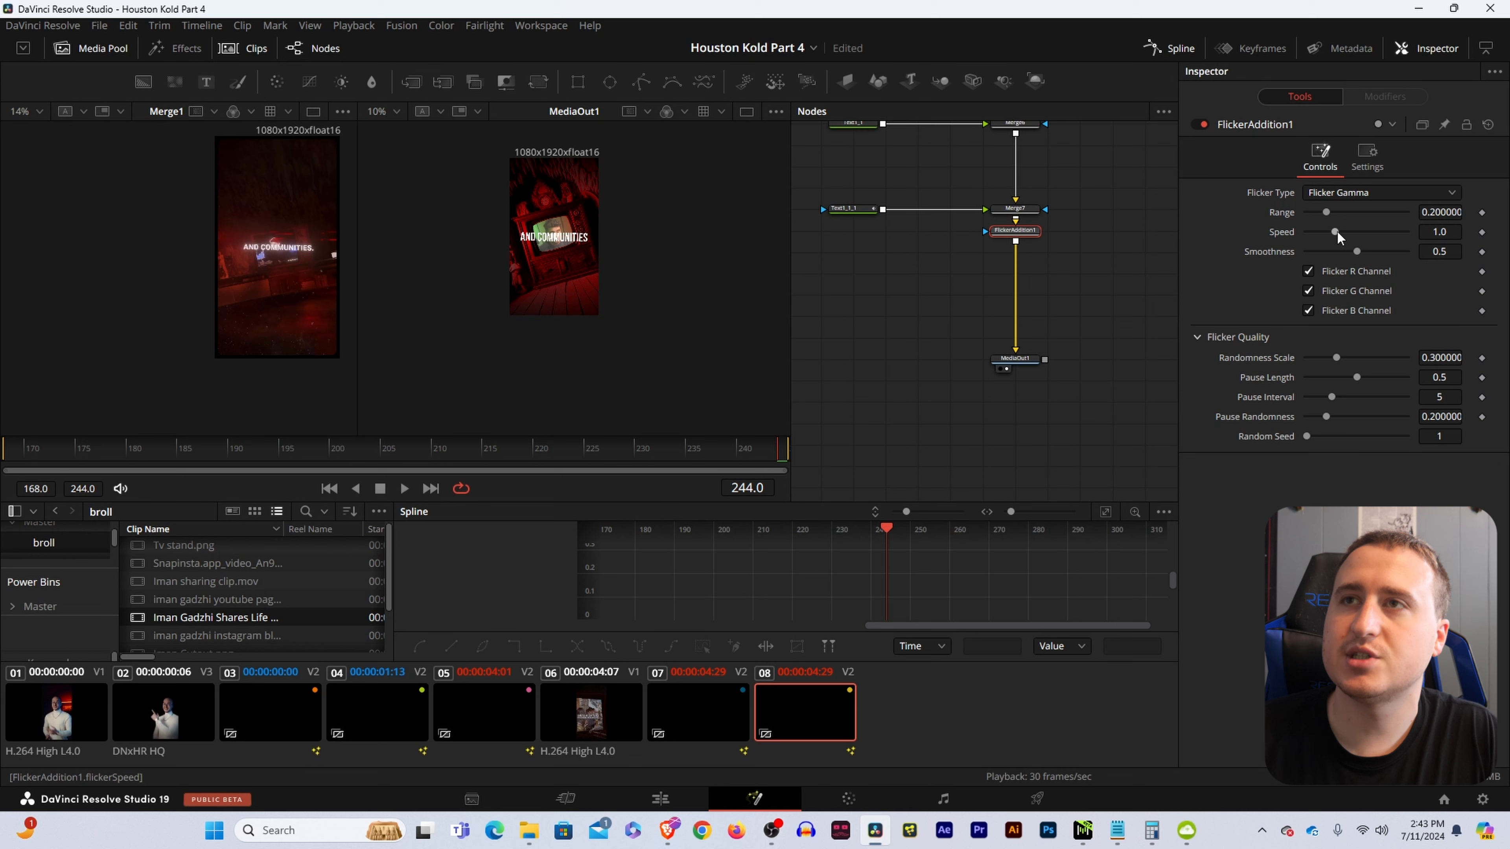
- Set the flicker Speed to 0.193 and play the composition to judge the effect
drag(1319, 233, 1315, 233)
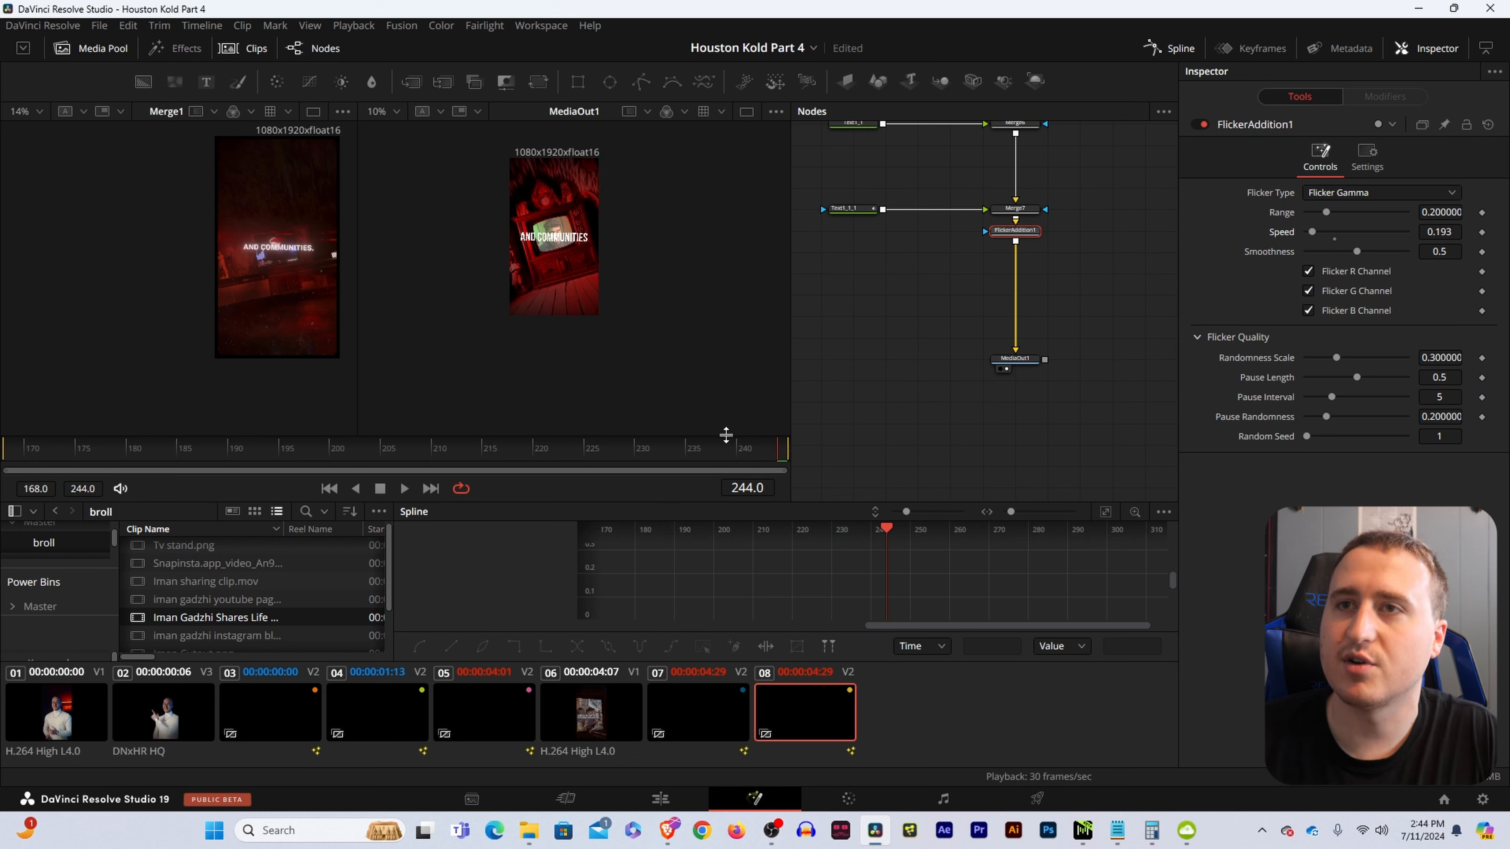
key(space)
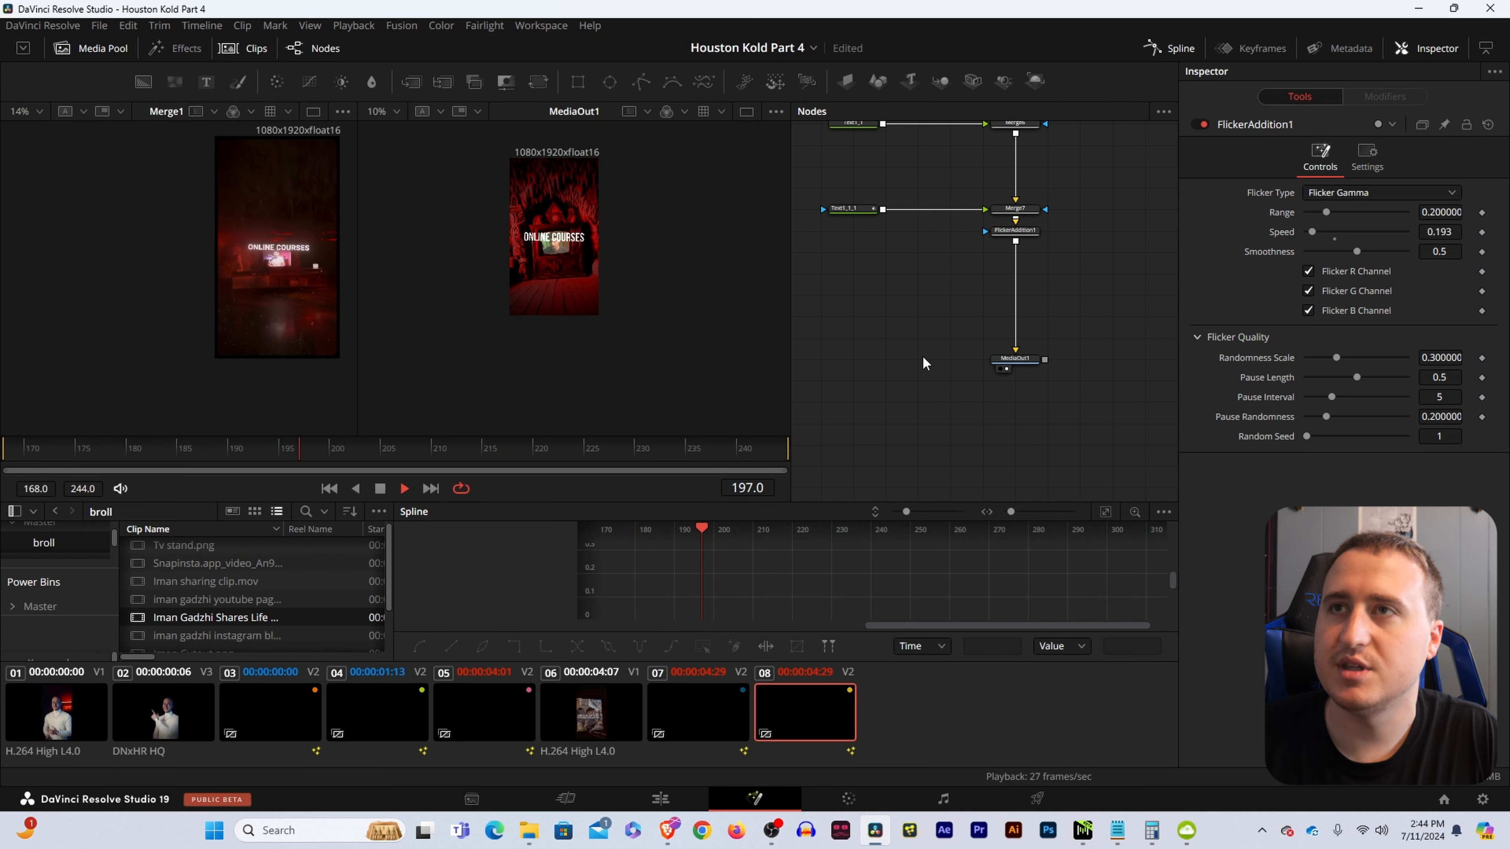
key(space)
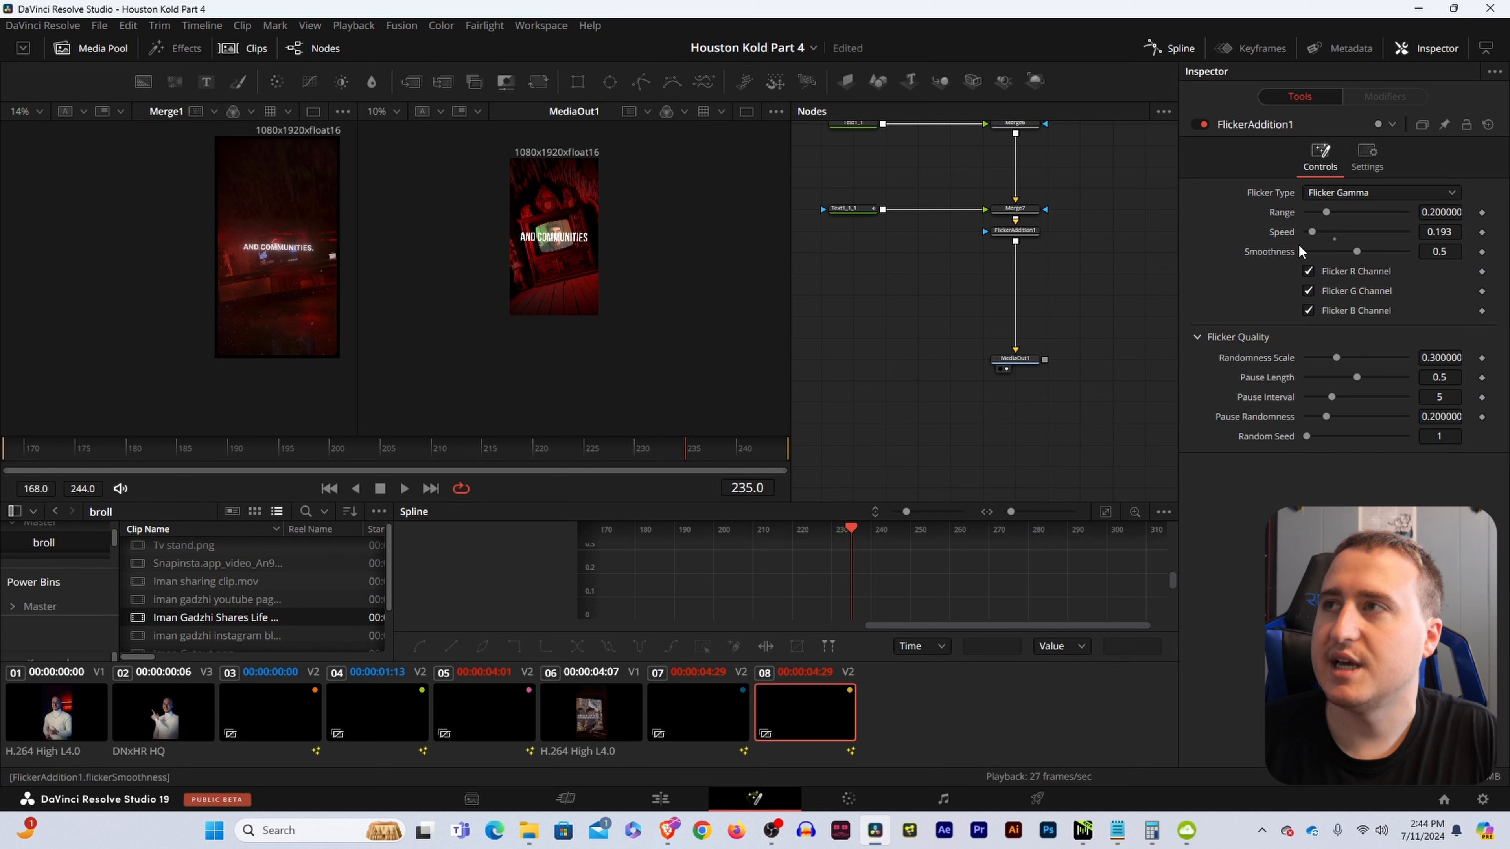
- Raise the flicker Smoothness to 0.947 and play the composition again
drag(1443, 254, 1489, 254)
click(622, 455)
key(space)
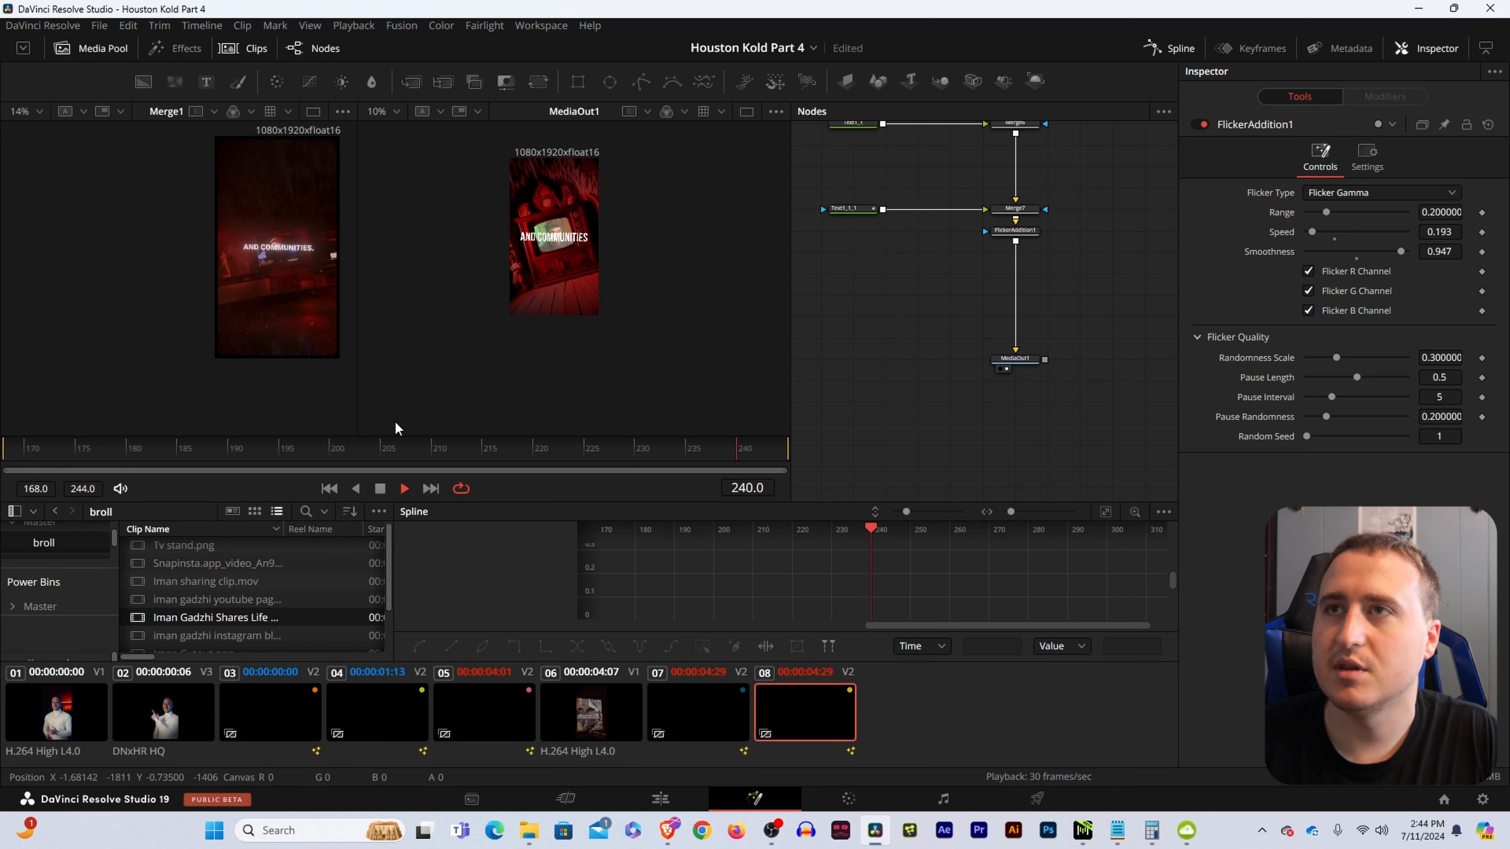
key(space)
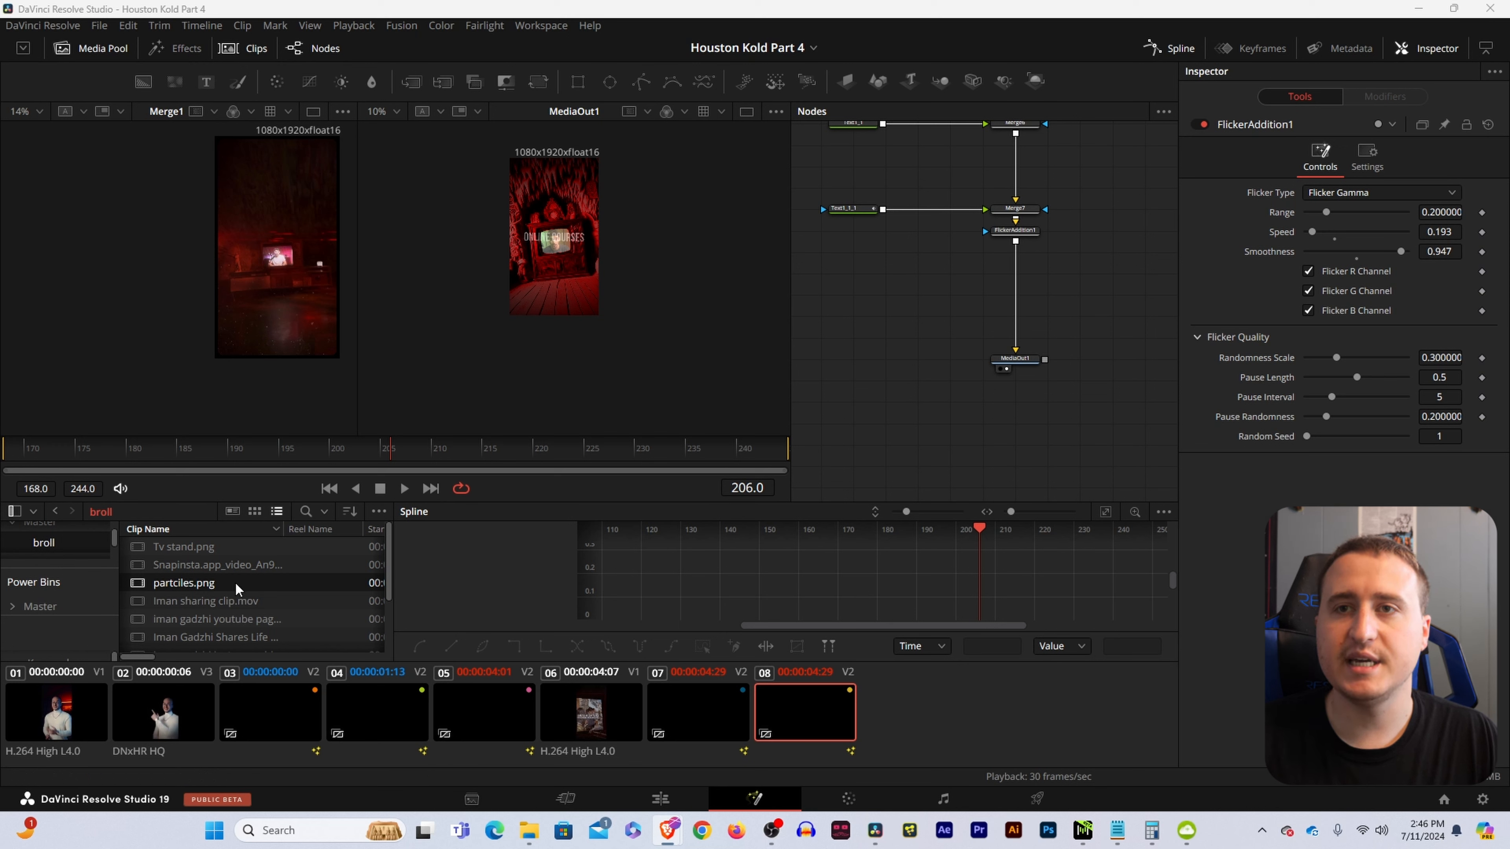
- Merge partciles.png over the chain between the flicker node and MediaOut1, and view the particle image in the first viewer
drag(235, 581, 1017, 244)
click(860, 318)
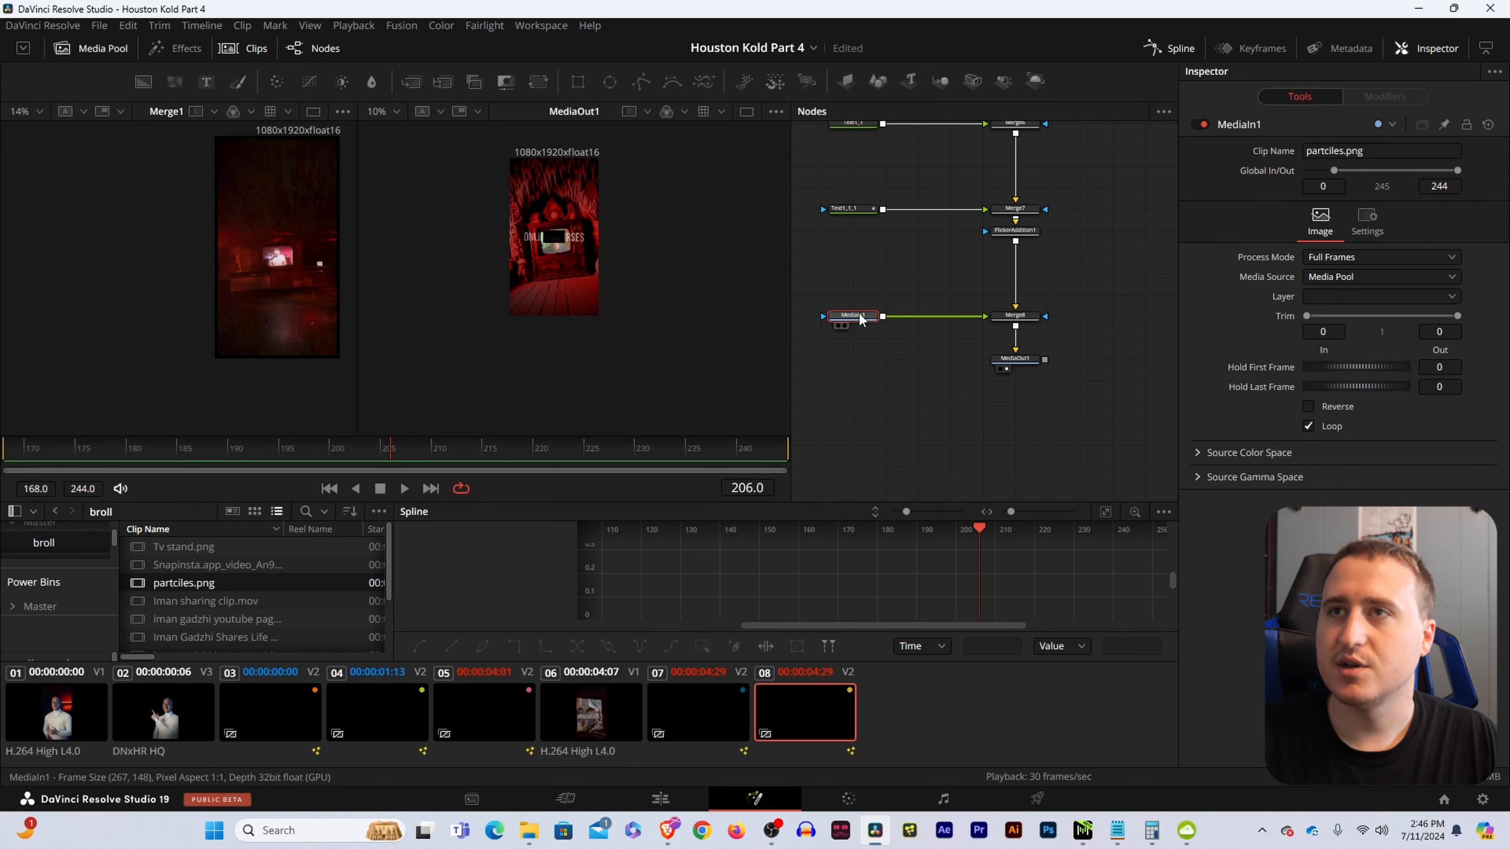
key(1)
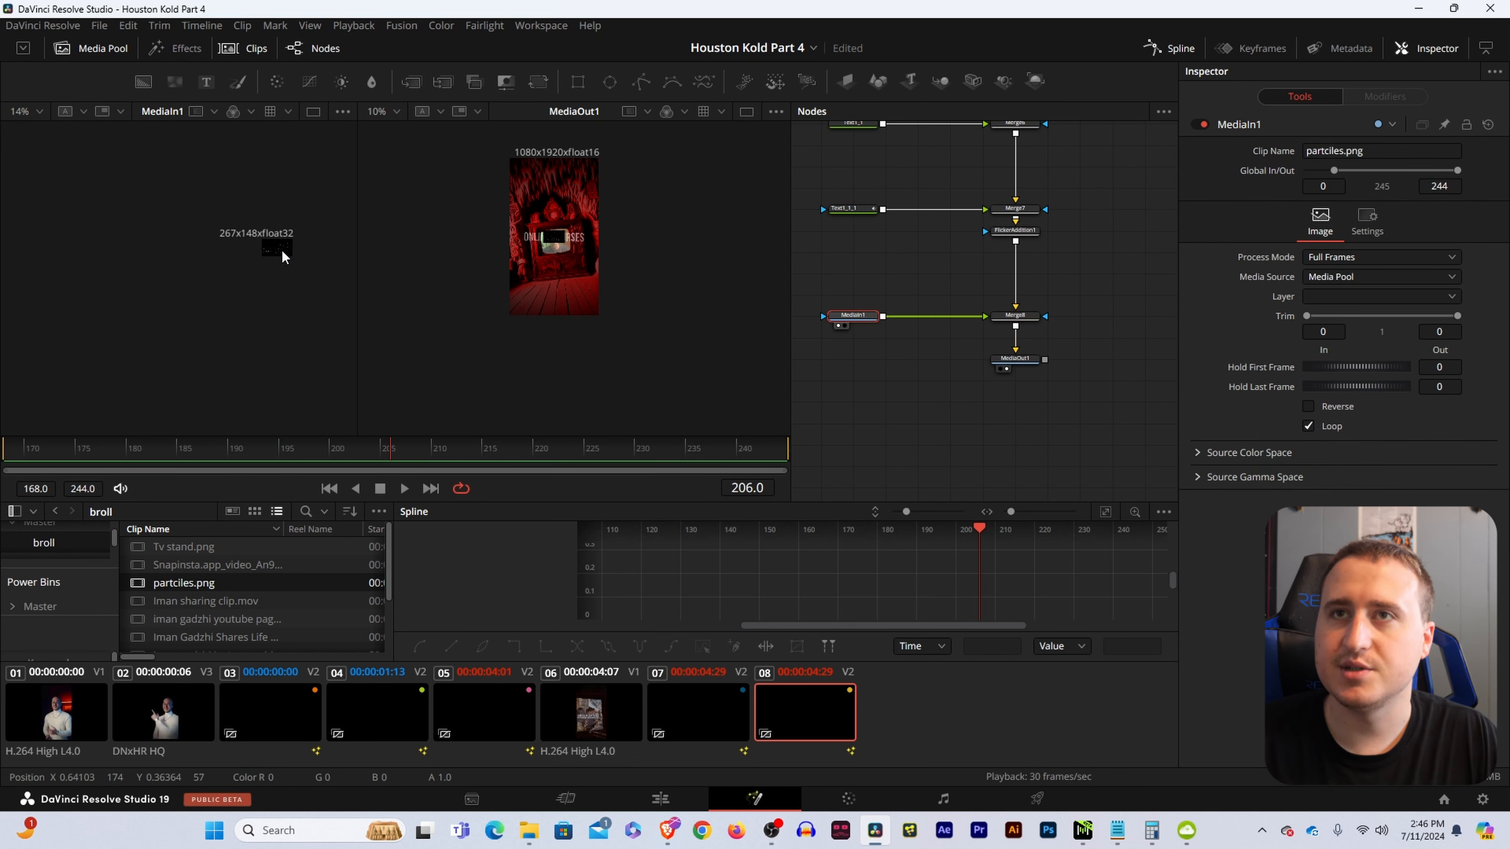
scroll(280, 249, up, 8)
scroll(250, 237, down, 3)
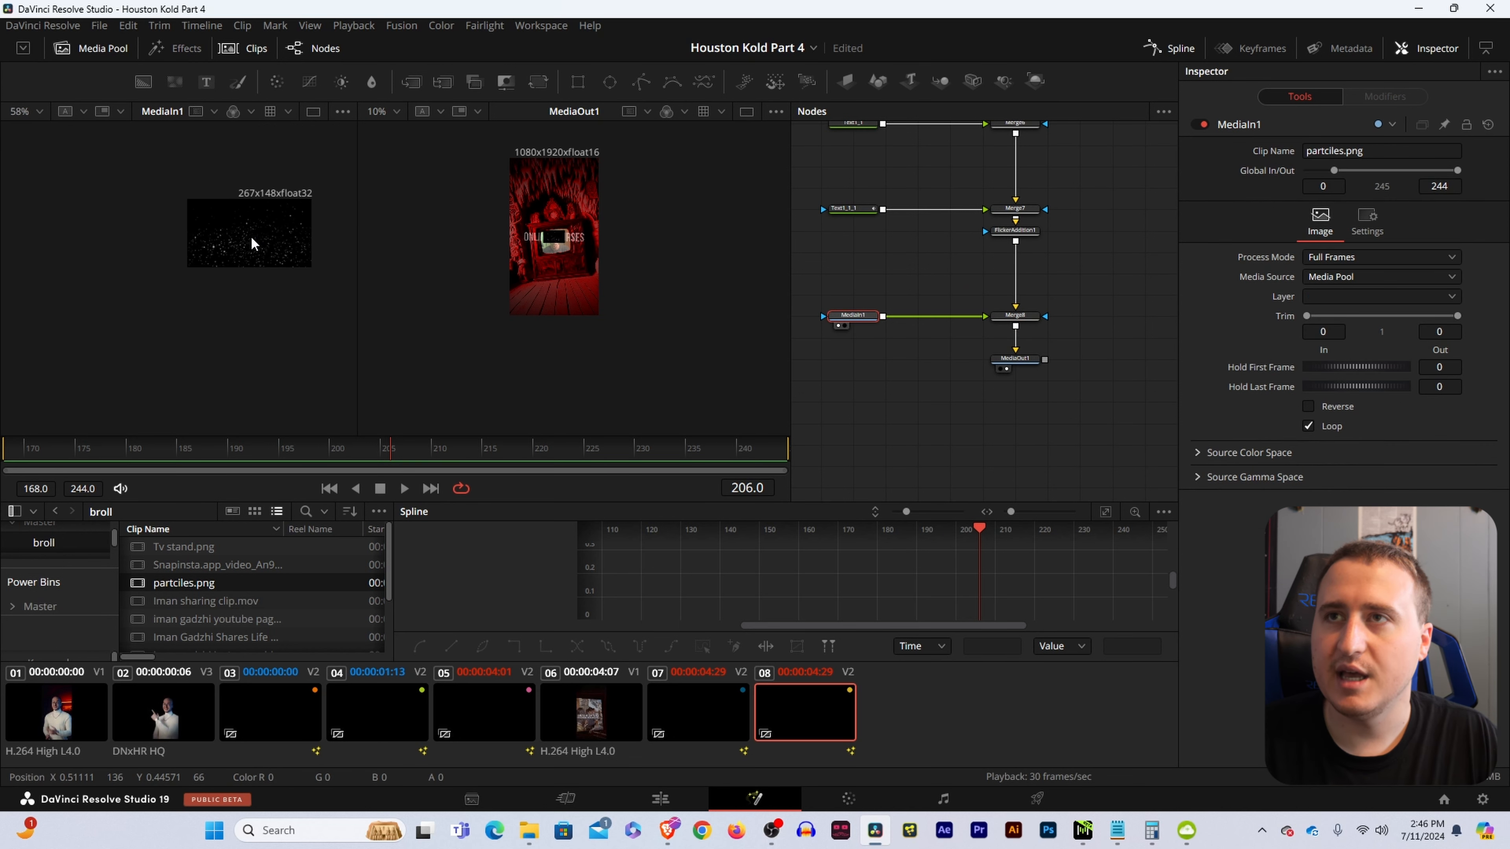
scroll(590, 253, up, 5)
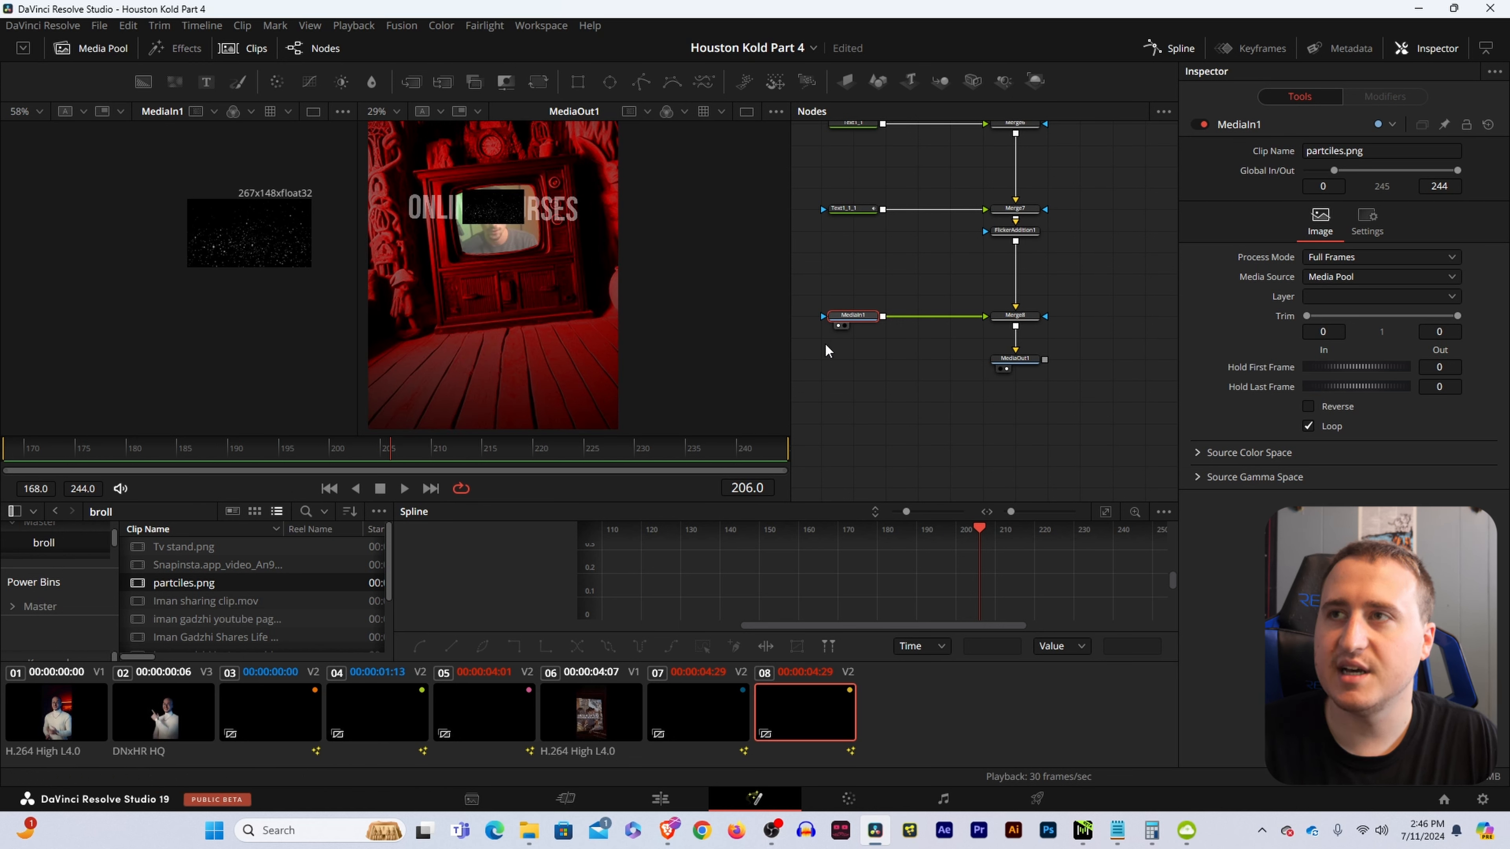
- Add a Transform node between the particle image's MediaIn1 and Merge8
mouse_move(865, 320)
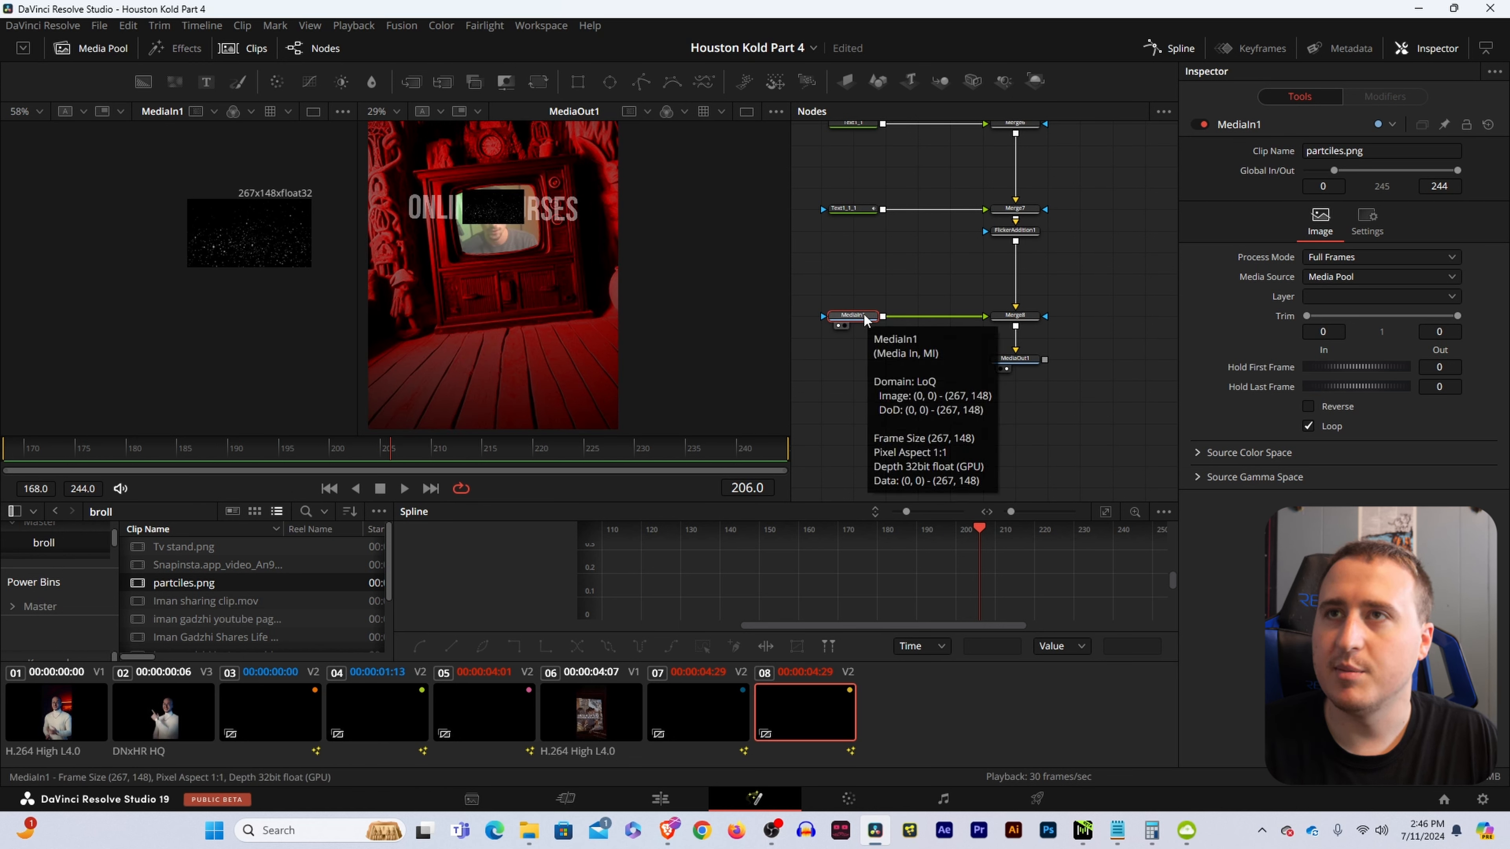
click(1015, 315)
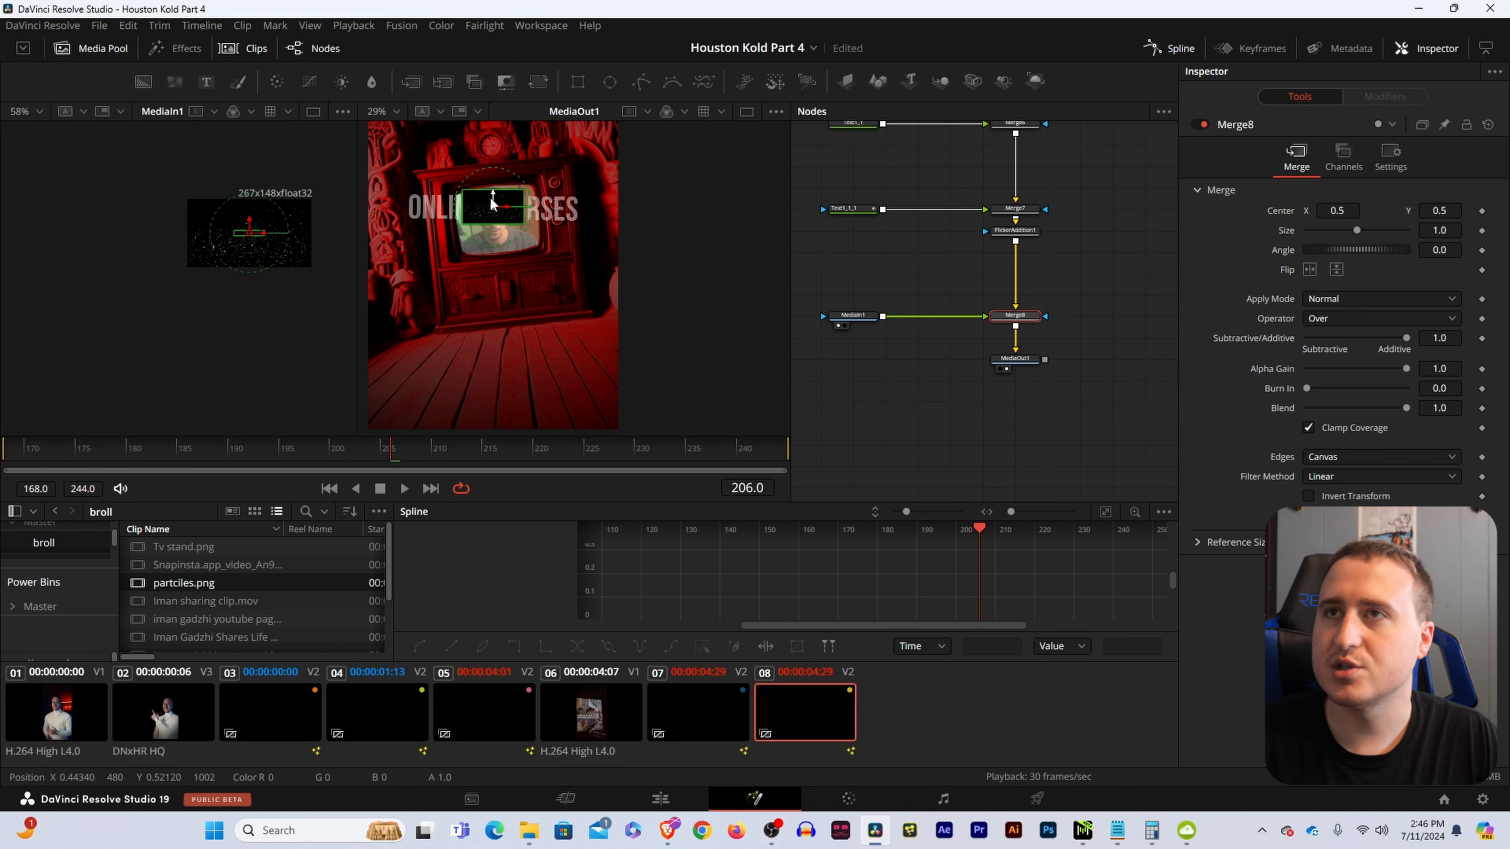
click(853, 316)
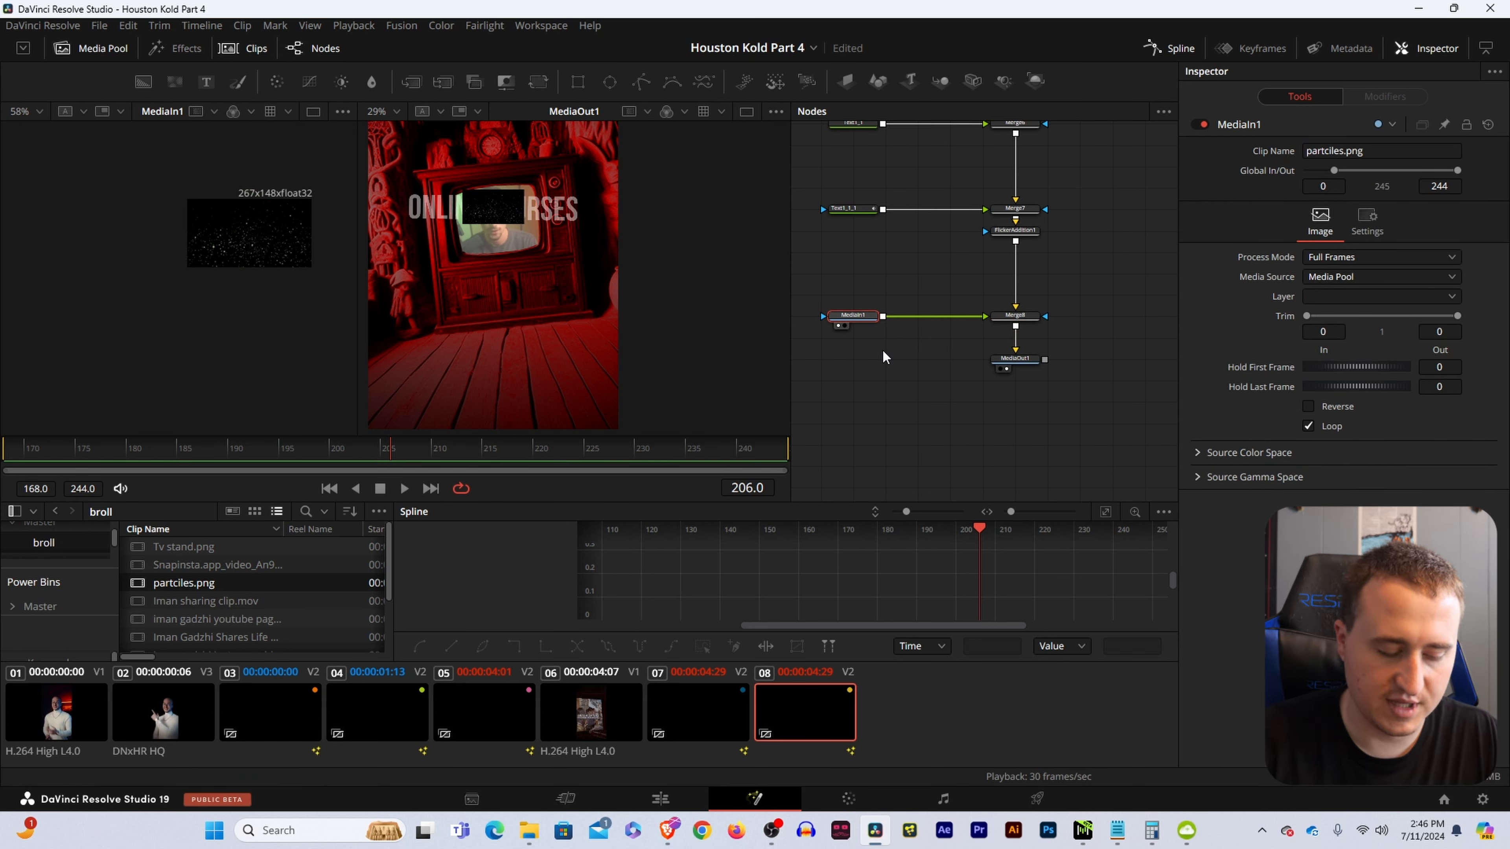
key(shift+space)
text(tran)
key(Return)
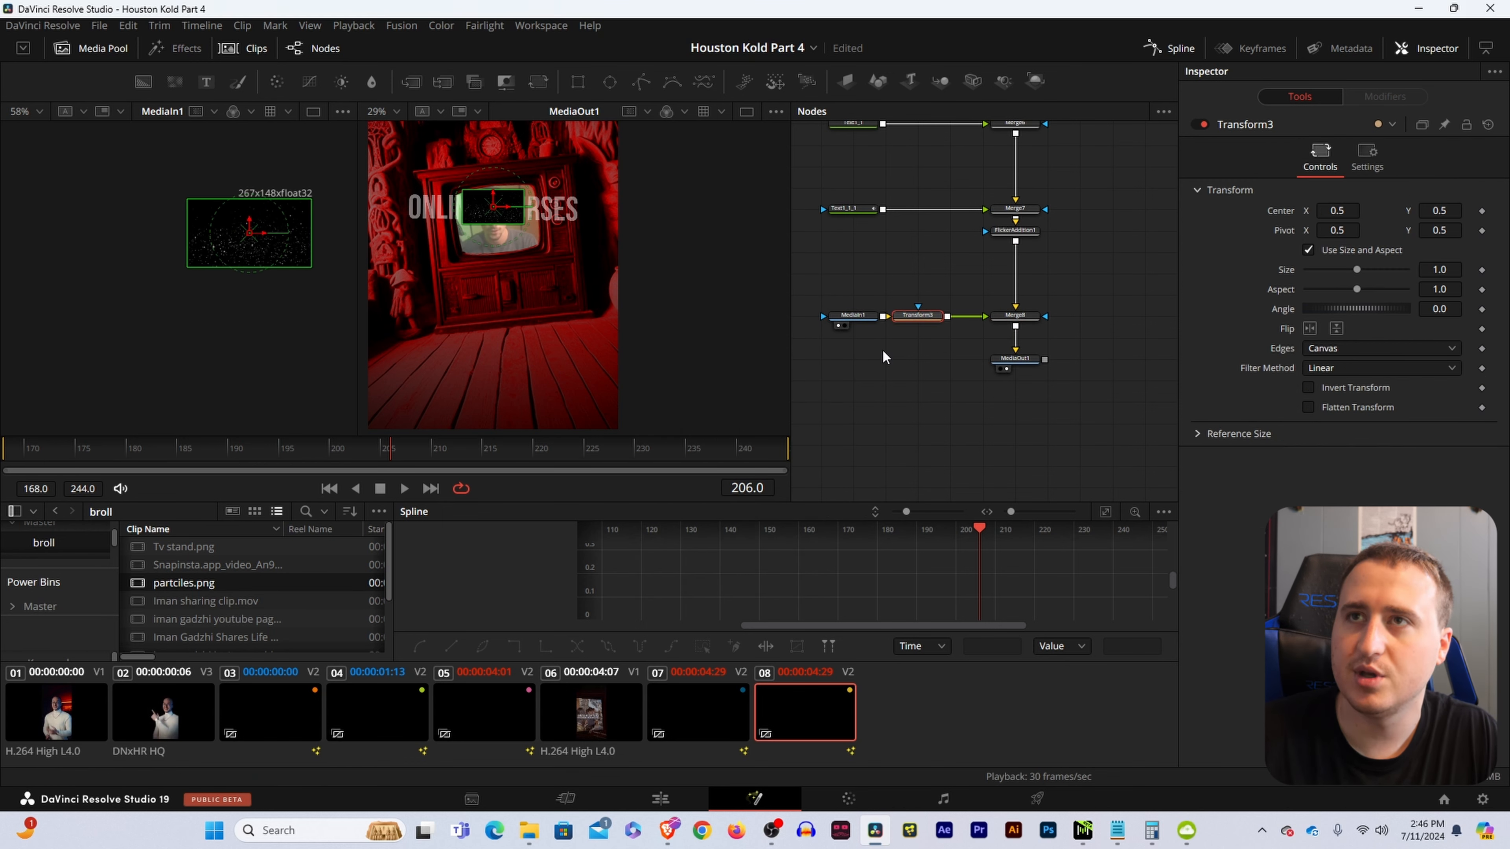
scroll(595, 193, down, 4)
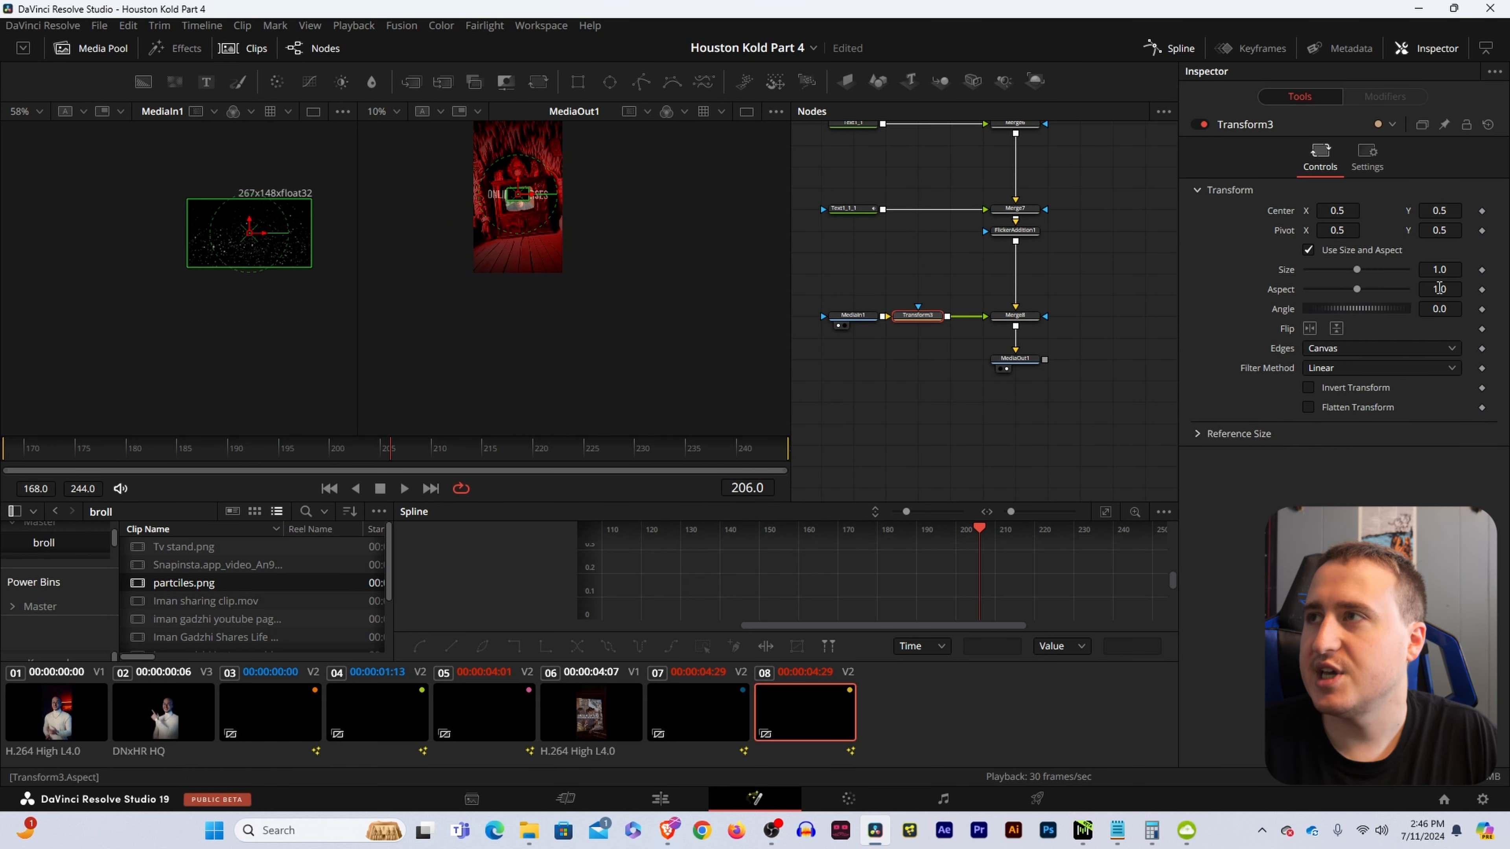
- Set the particle Transform's Size to 15.988
drag(1444, 270, 1500, 319)
key(Up)
key(Up)
key(Up)
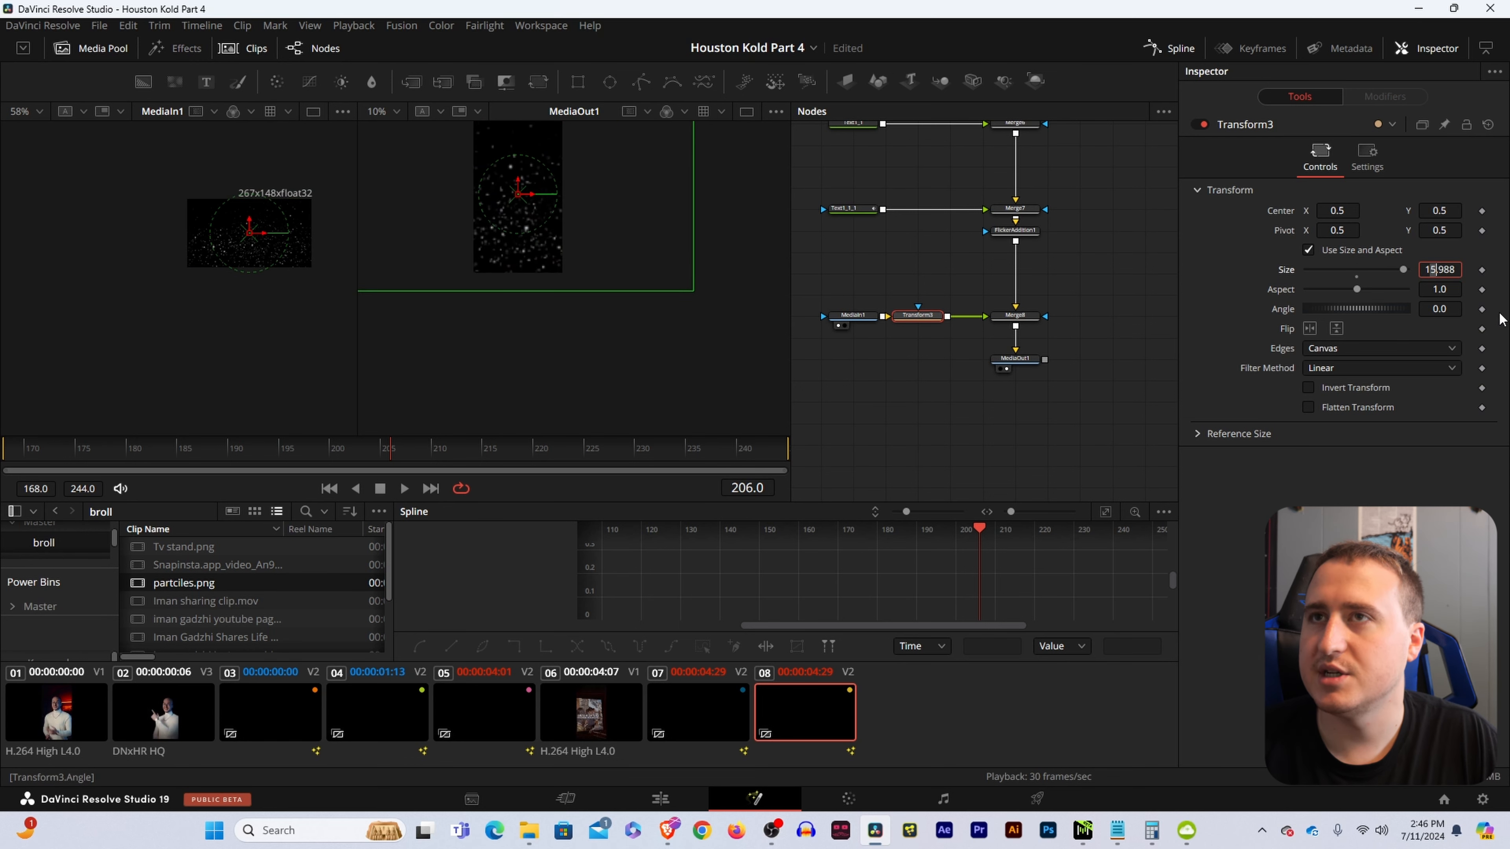
scroll(572, 197, down, 3)
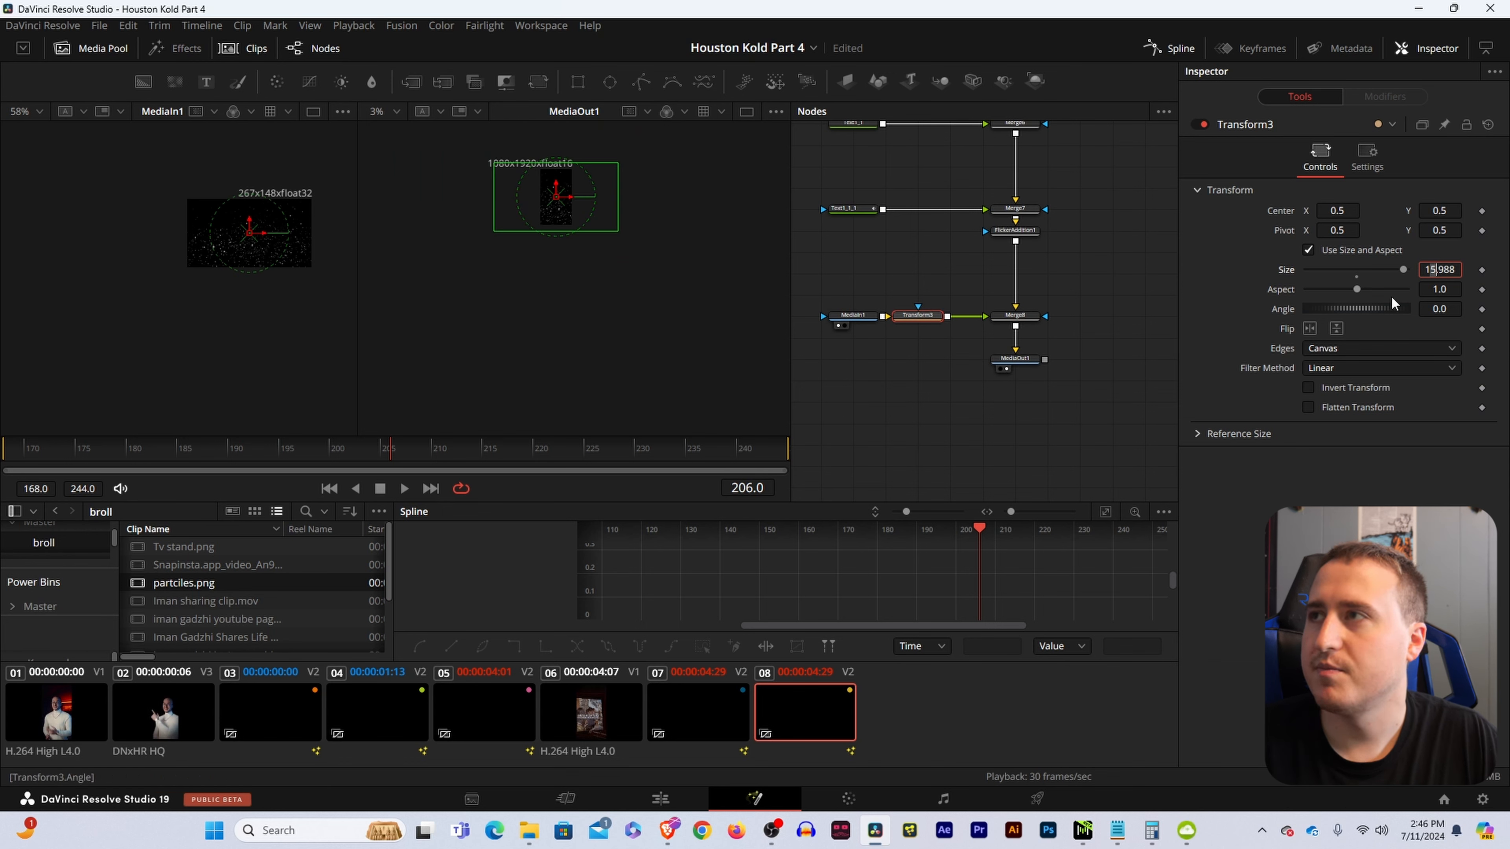
- Set Merge8's Apply Mode to Screen and its Blend to 0.15
click(1034, 316)
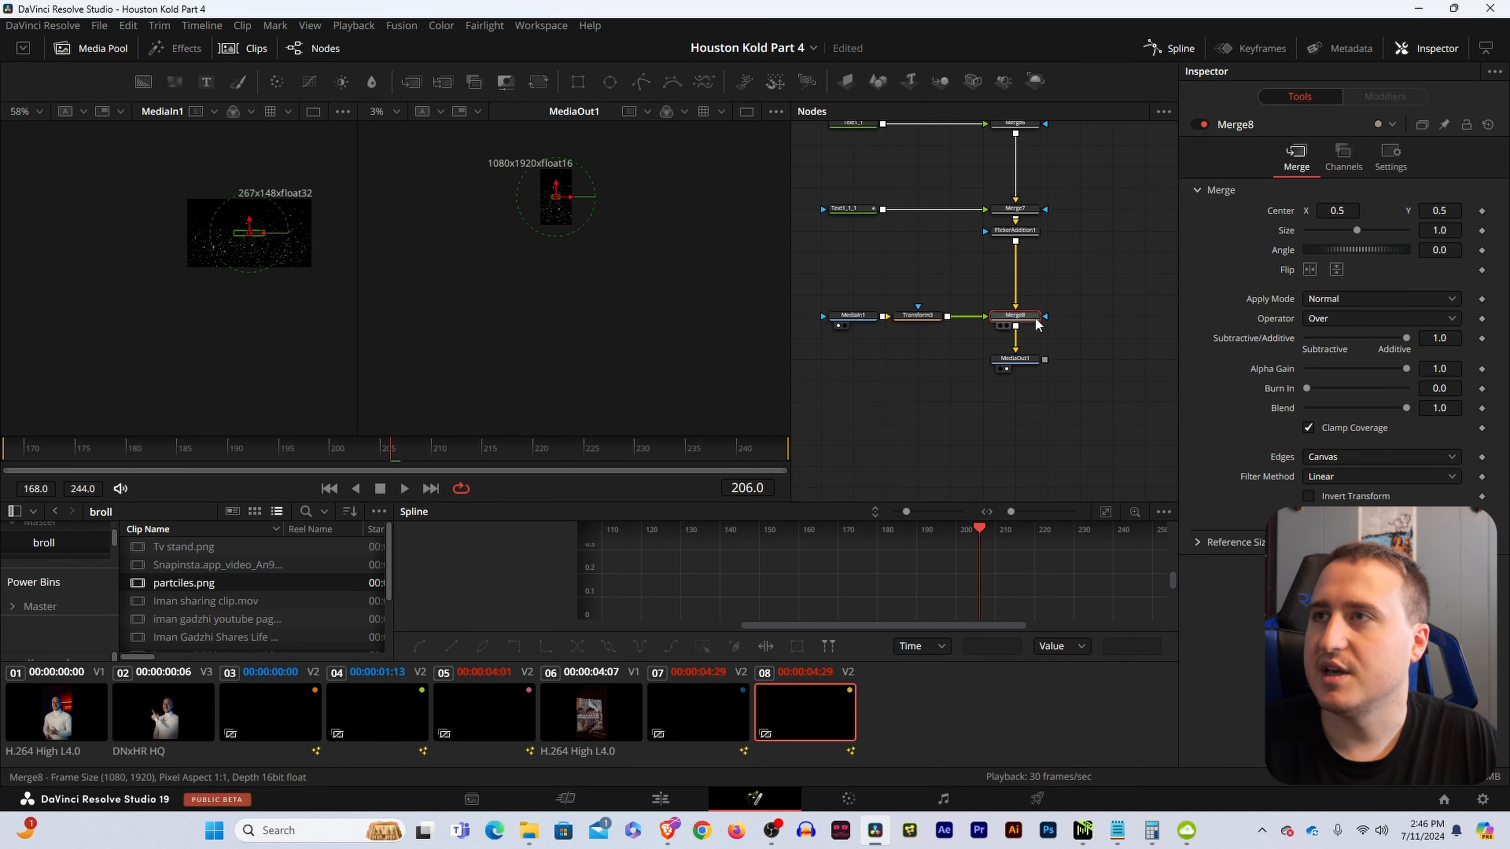
click(1341, 319)
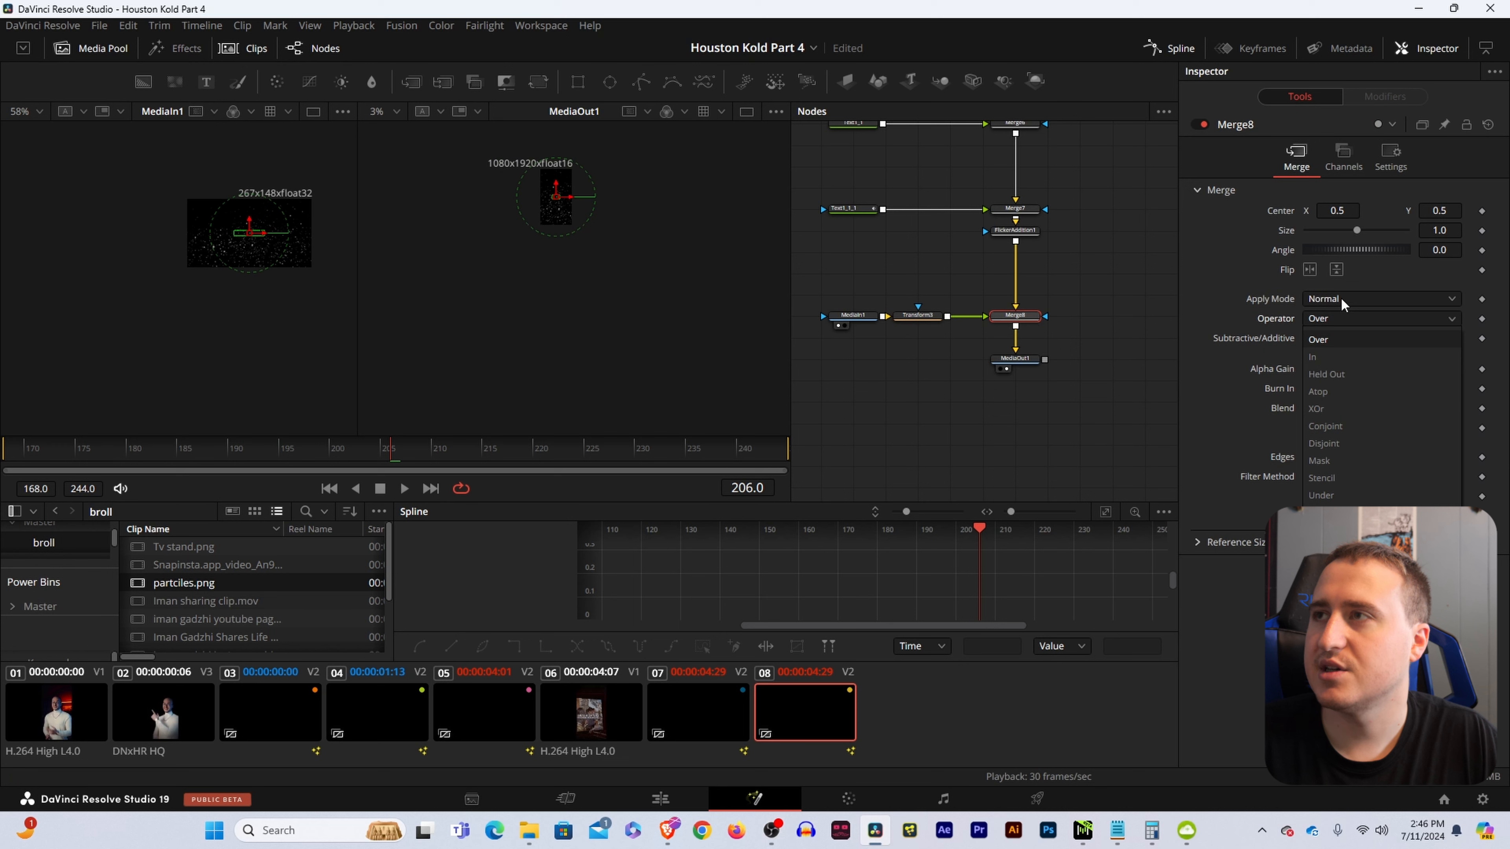
click(1341, 299)
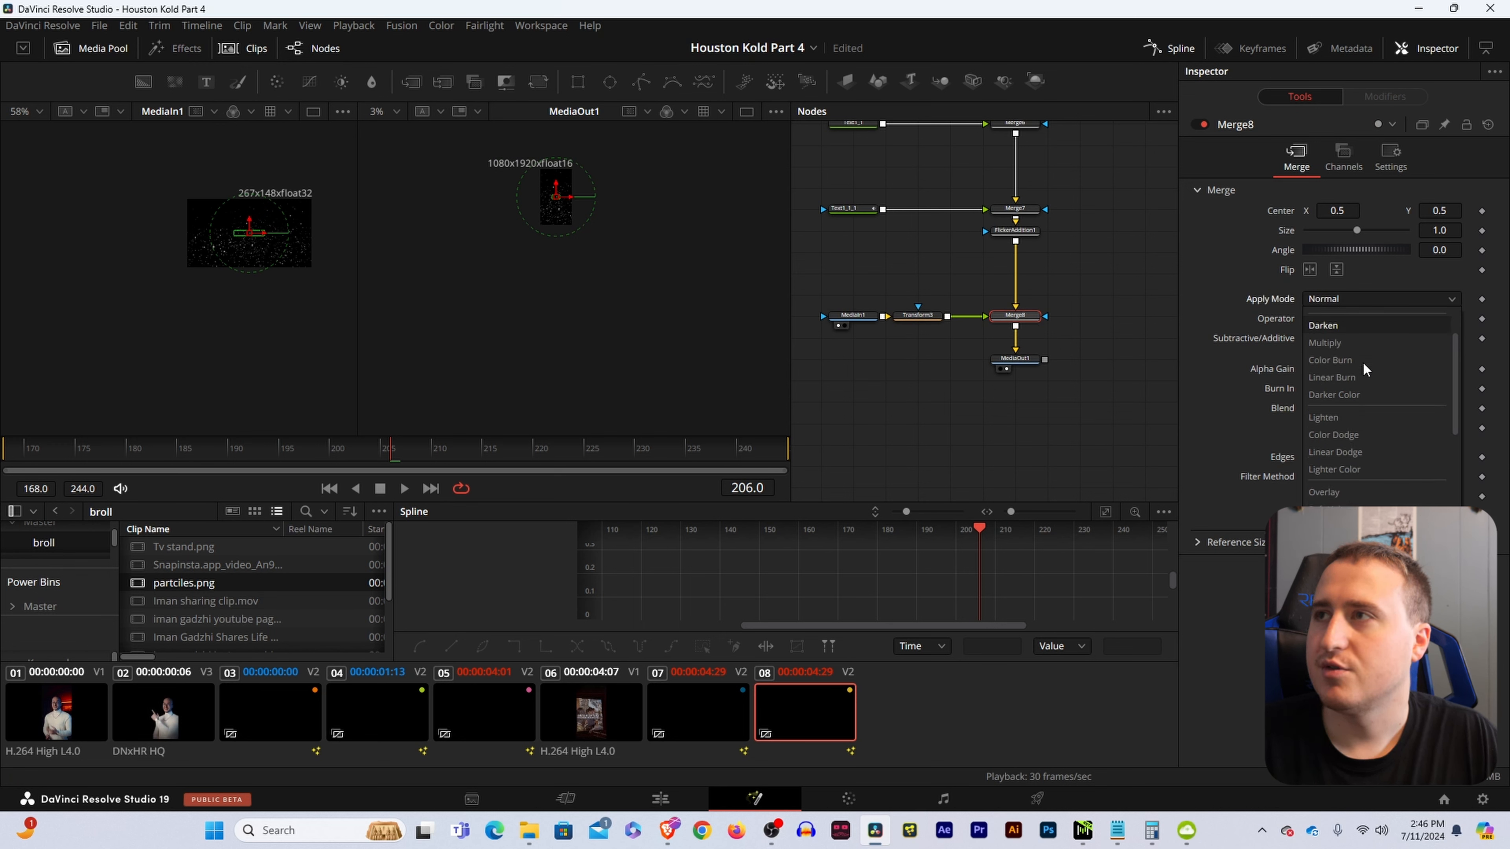
click(1332, 336)
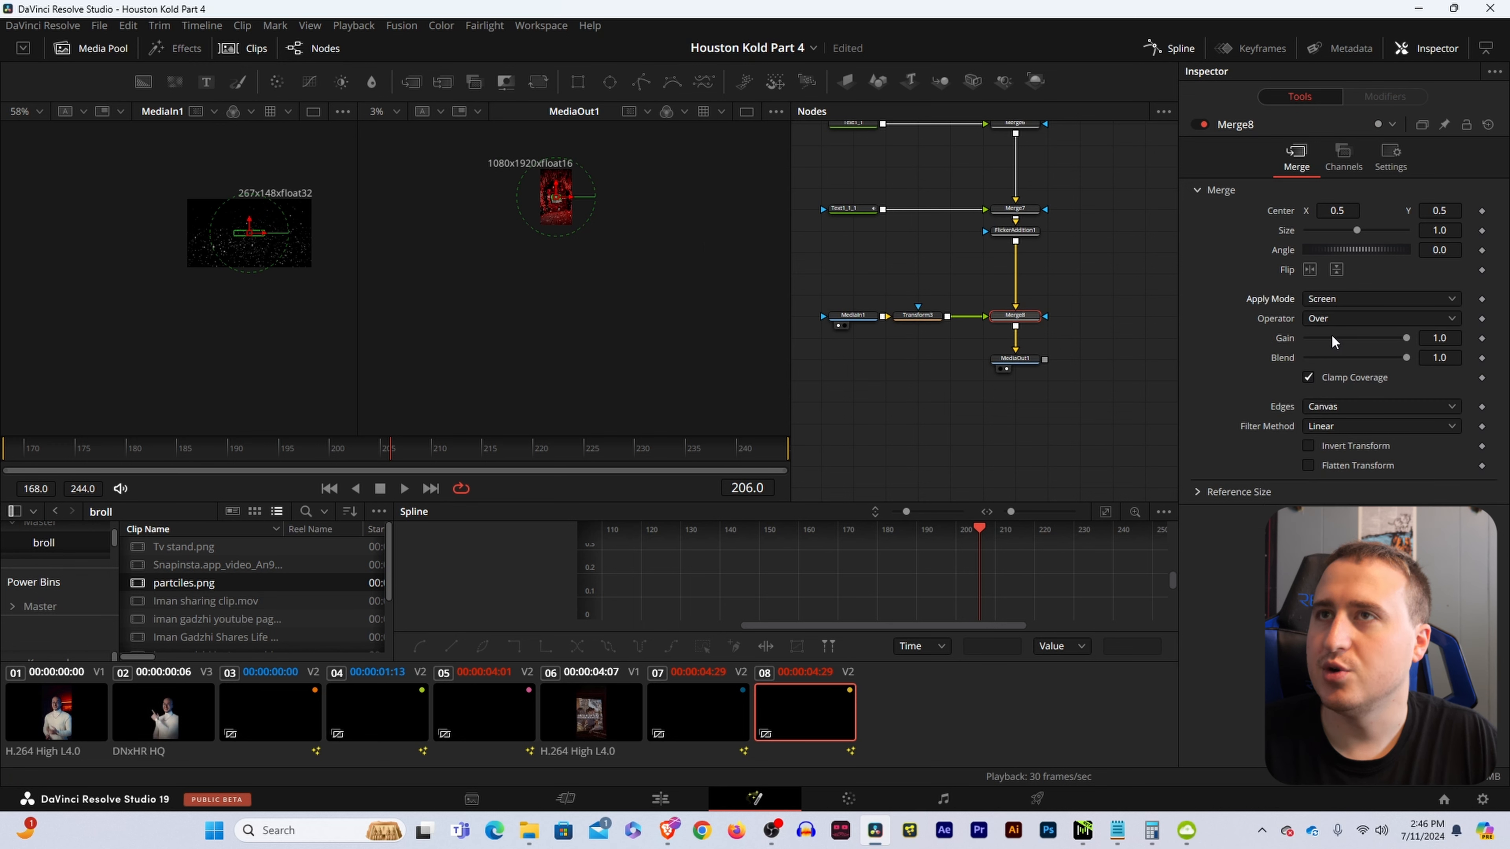
scroll(556, 196, up, 3)
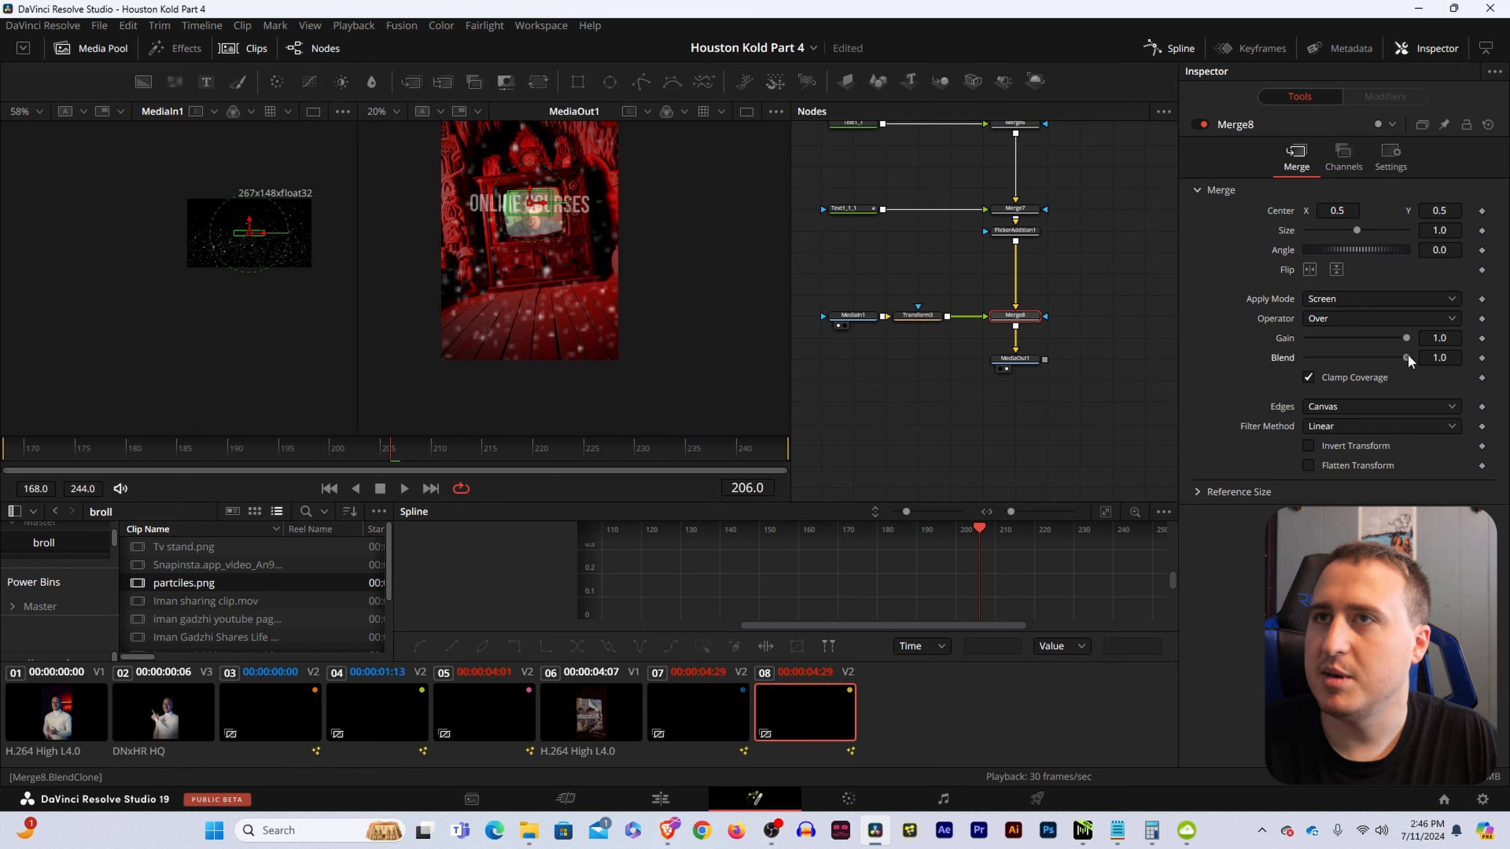
drag(1406, 353, 1322, 356)
- Reduce the particle Transform's Size to 9.095
click(930, 319)
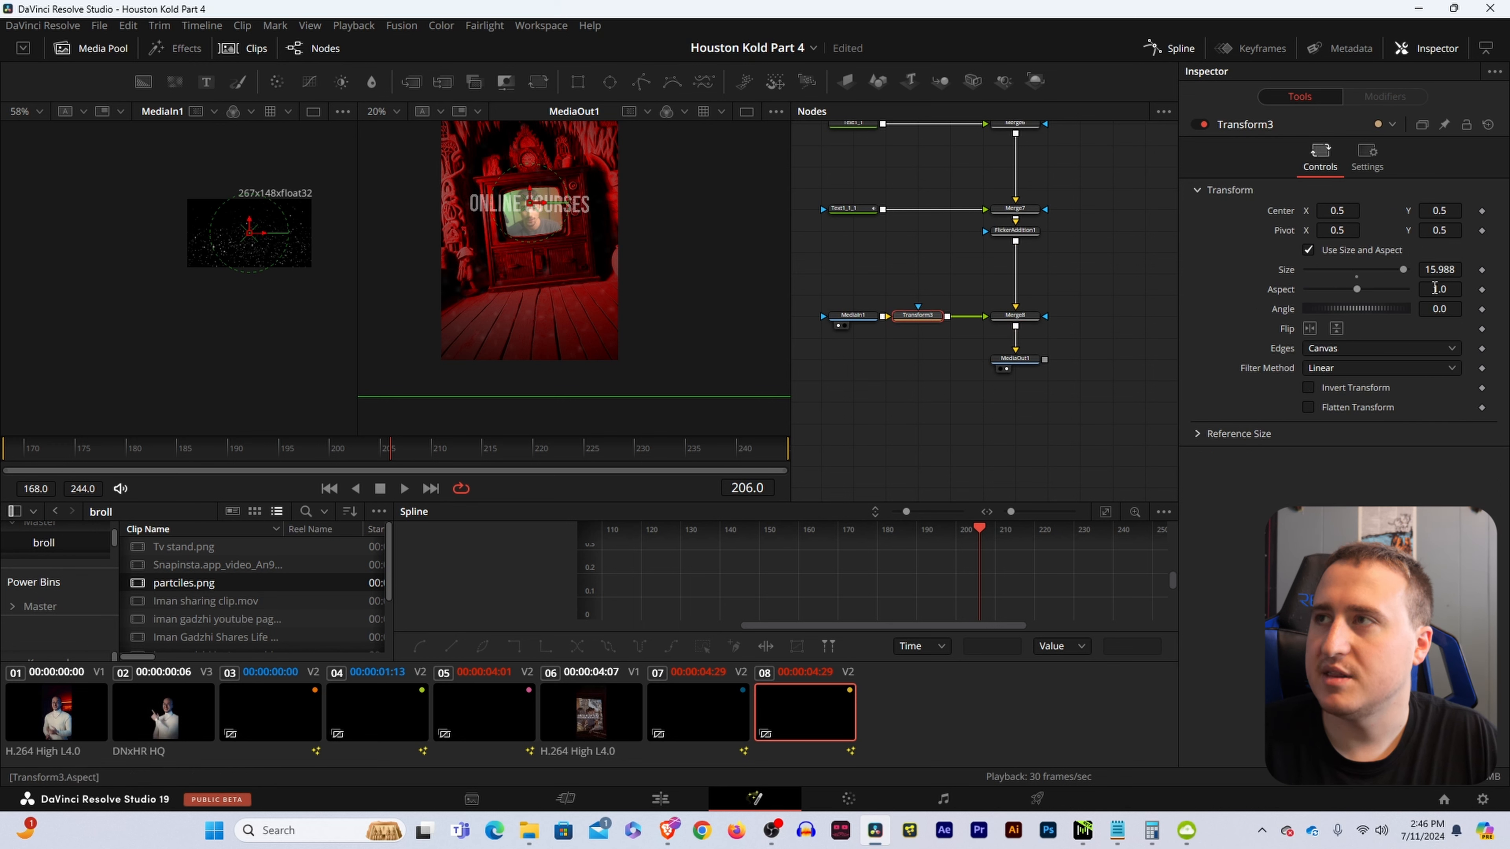
drag(1439, 271, 1391, 272)
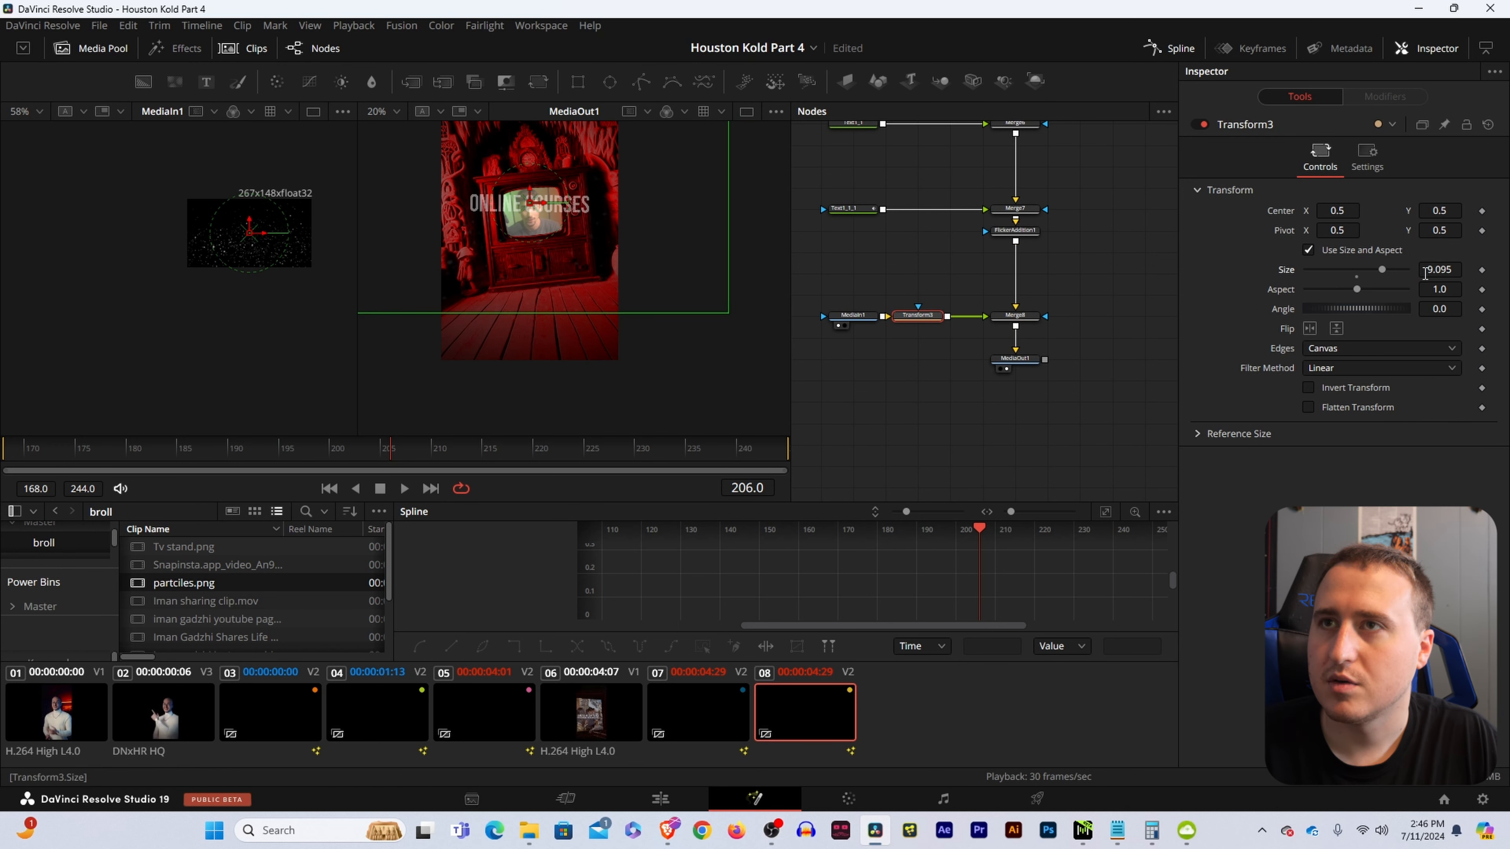
click(902, 249)
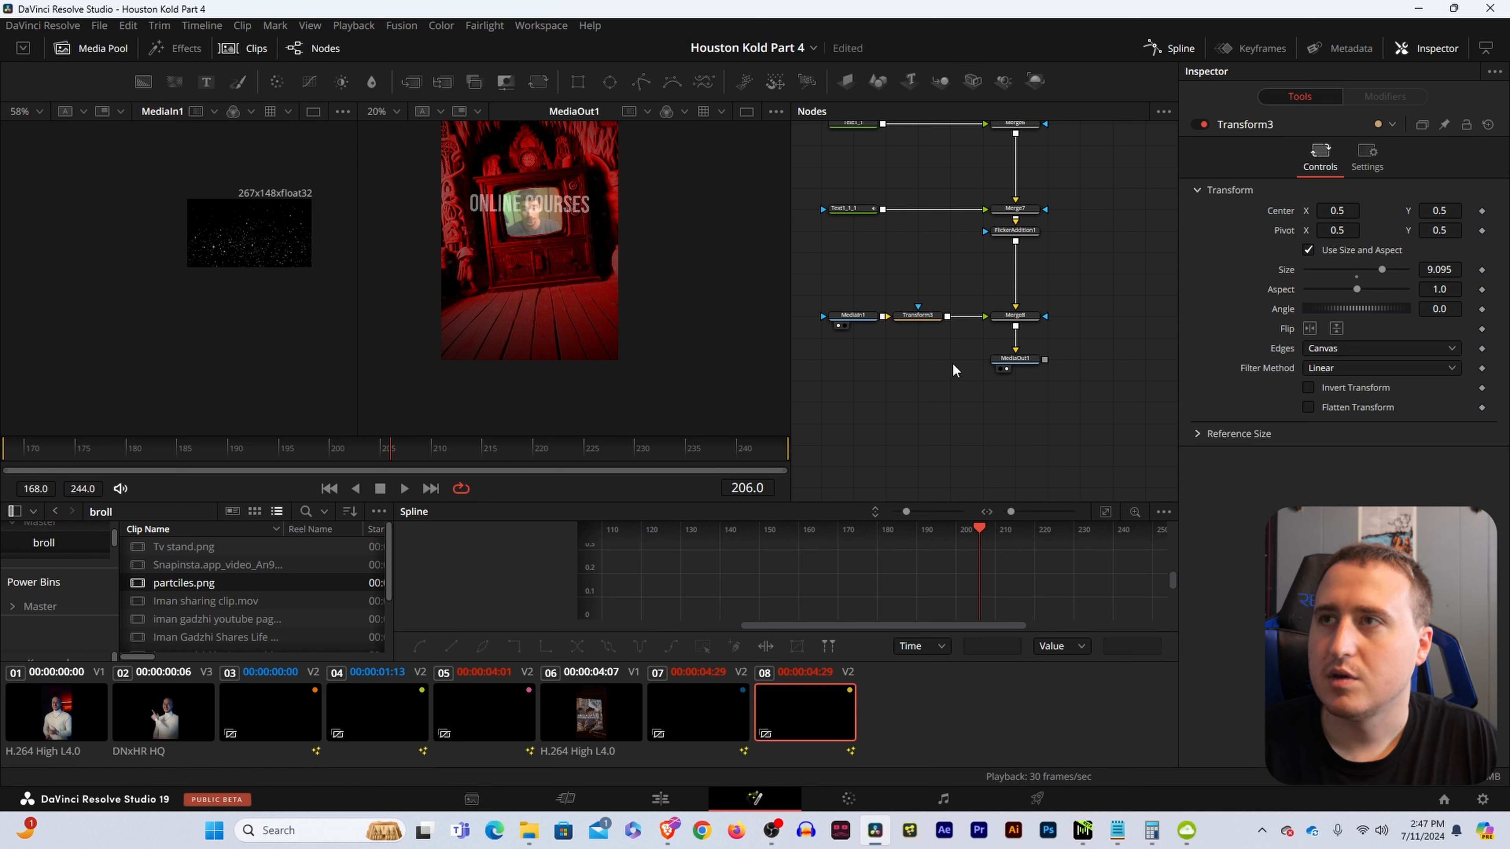
- Rename the particle image's MediaIn1 node as Partciles
click(849, 319)
key(F2)
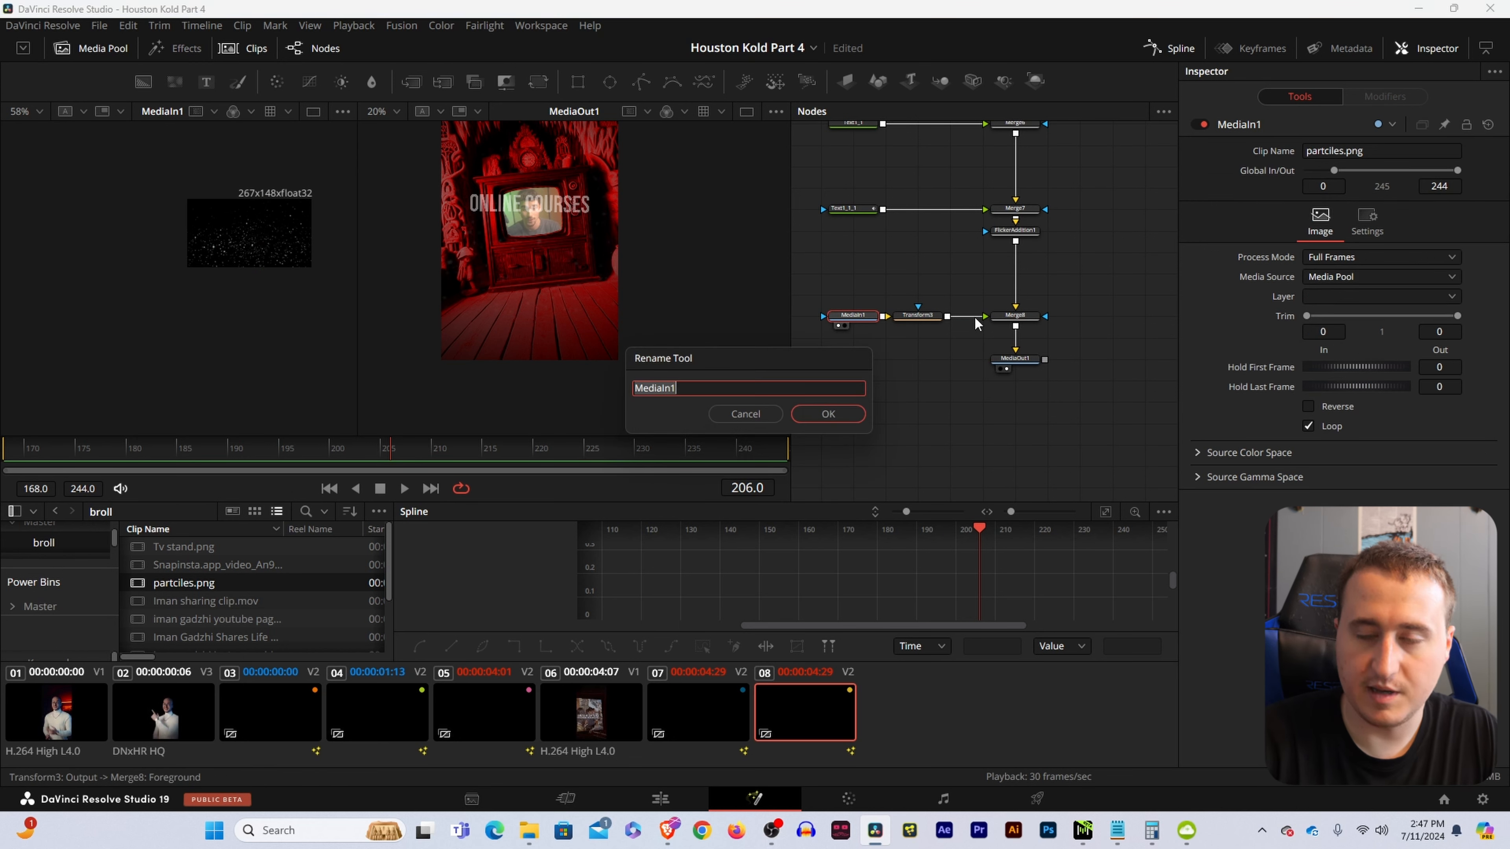
text(Par)
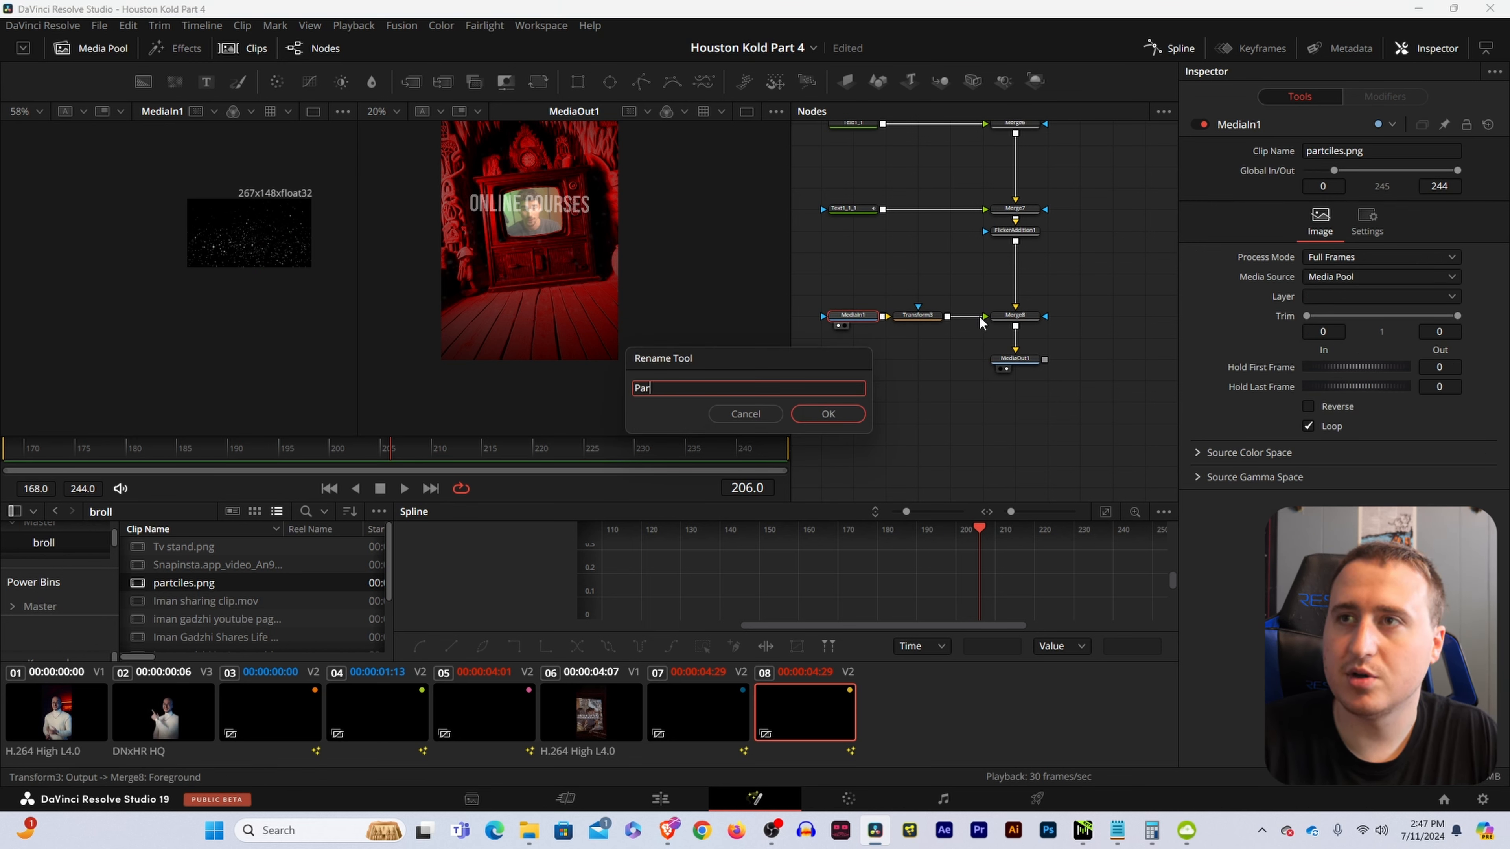
text(ticles)
key(Return)
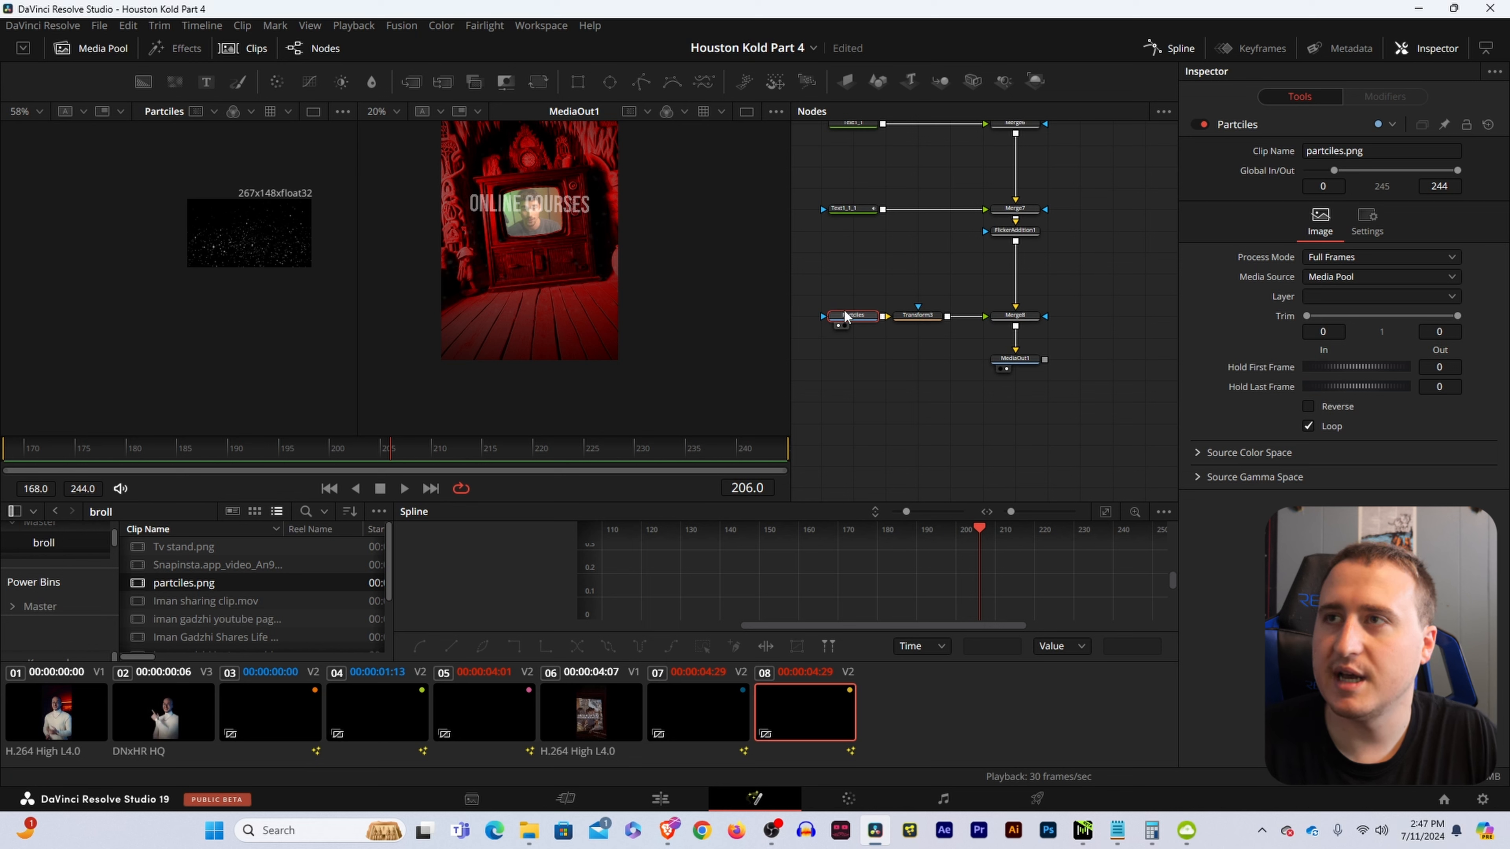
- Space the Partciles node away from its Transform and insert a Color Corrector between them
drag(868, 318, 802, 319)
drag(903, 357, 1019, 354)
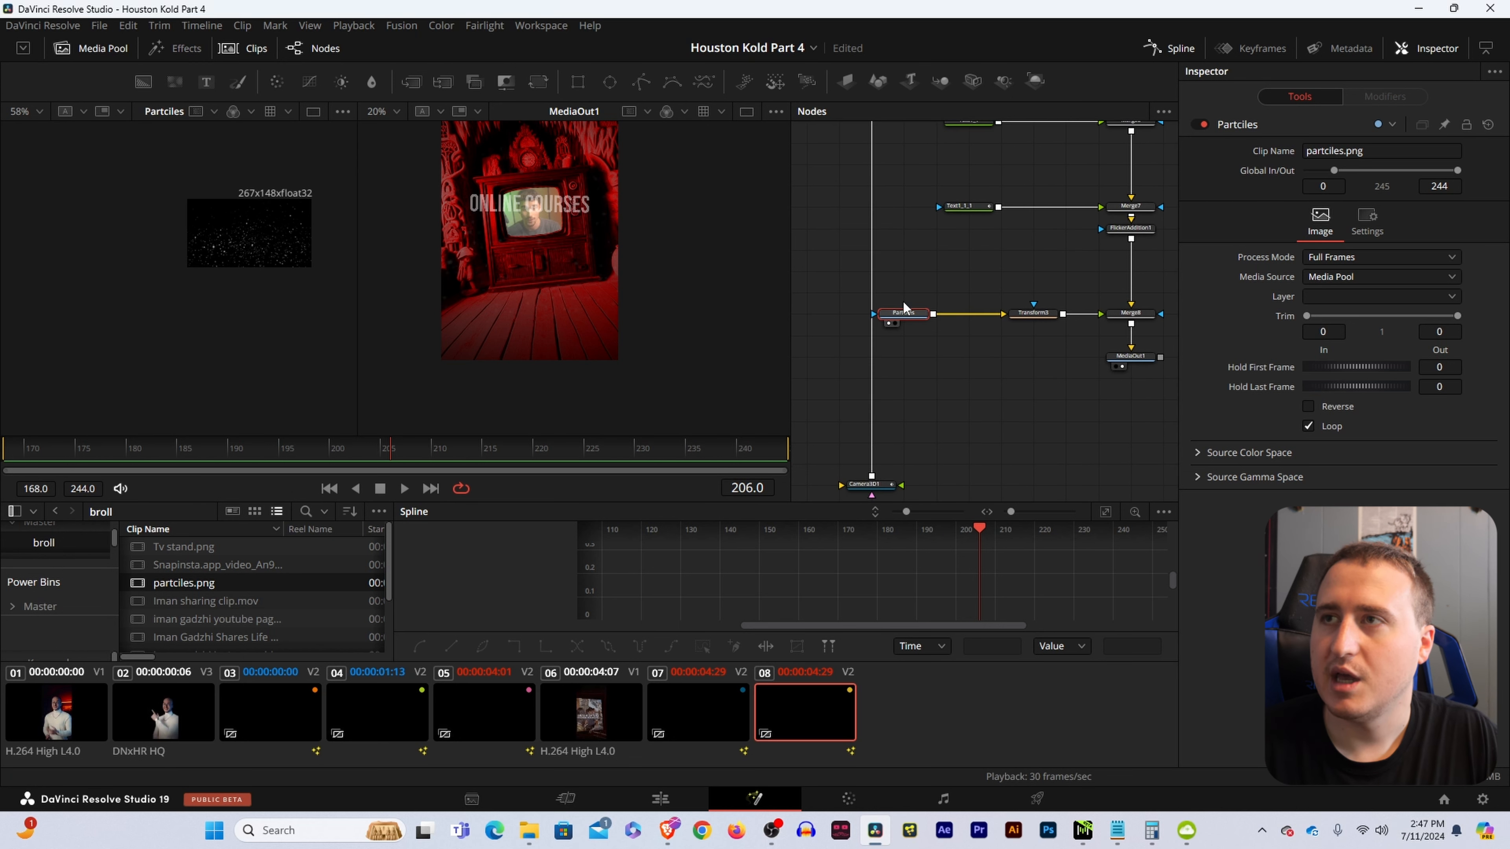
key(shift+space)
text(trans)
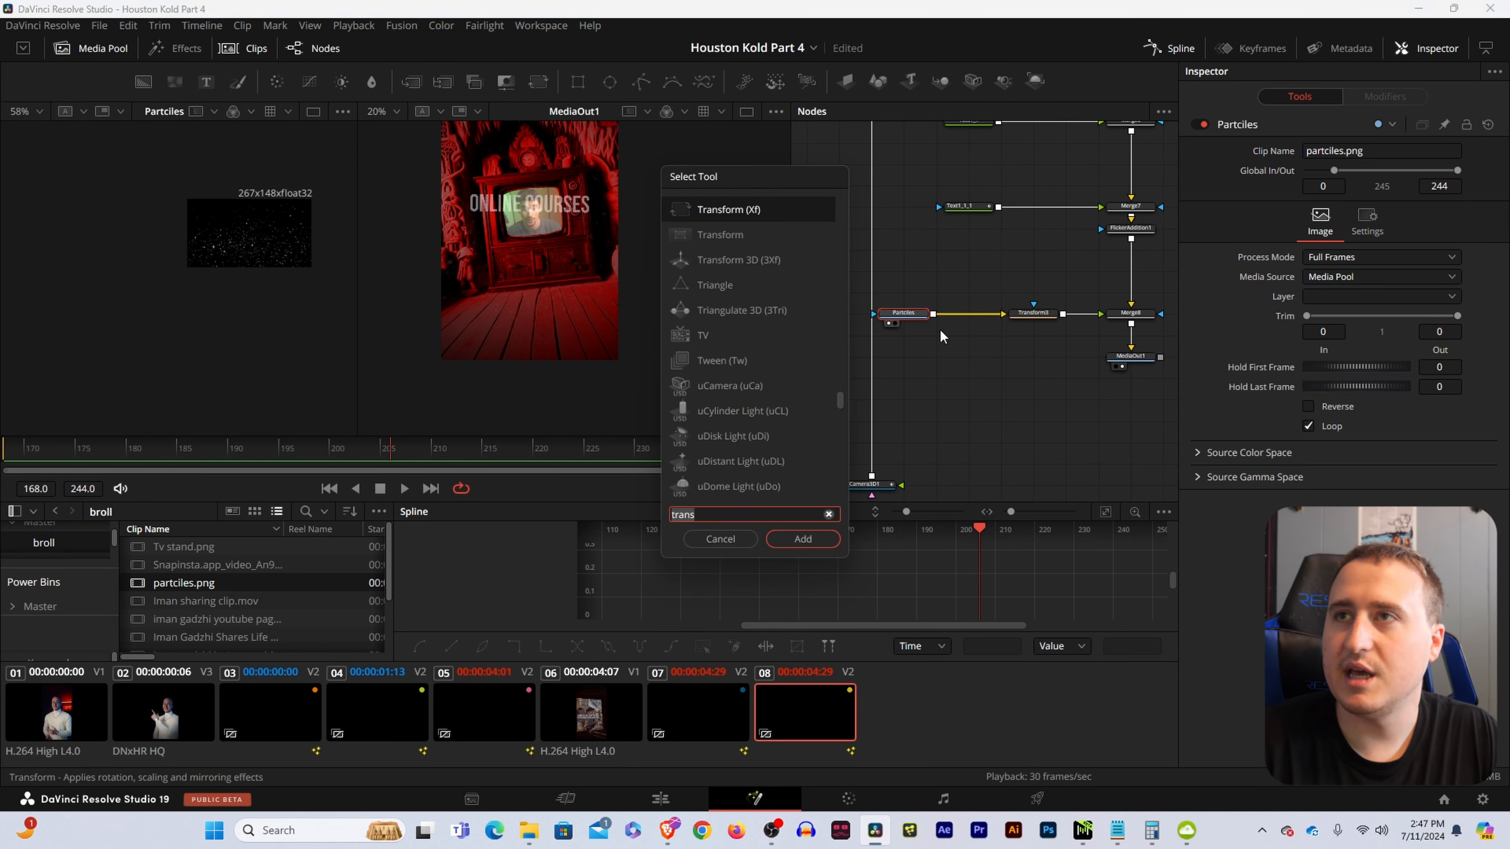
text(colo)
key(Return)
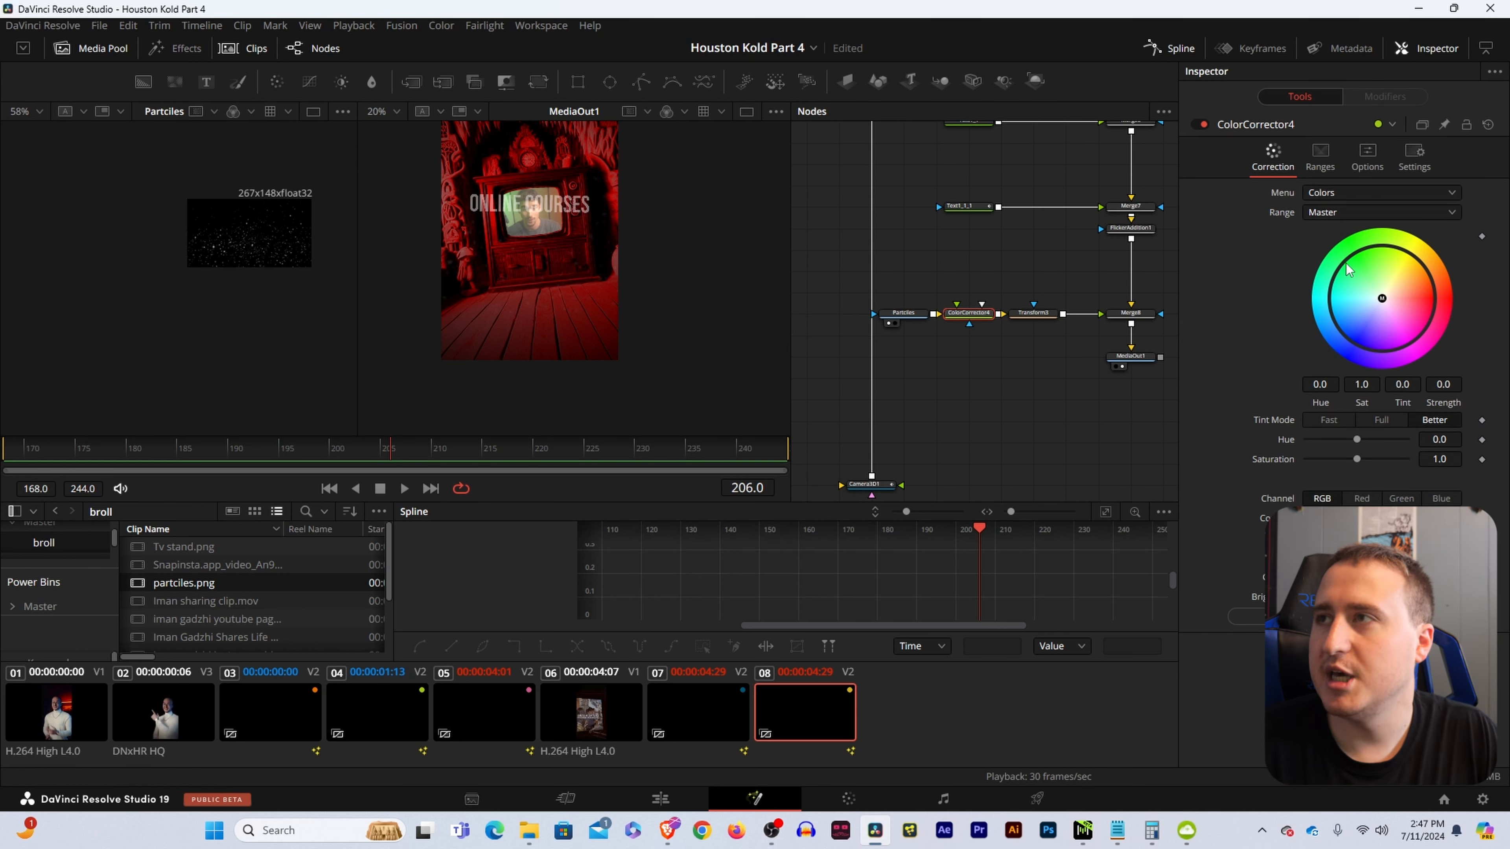
- Tint the particles toward magenta with Tint -0.1912 at Strength 1.0, showing Merge8 in the second viewer
drag(1373, 302, 1476, 209)
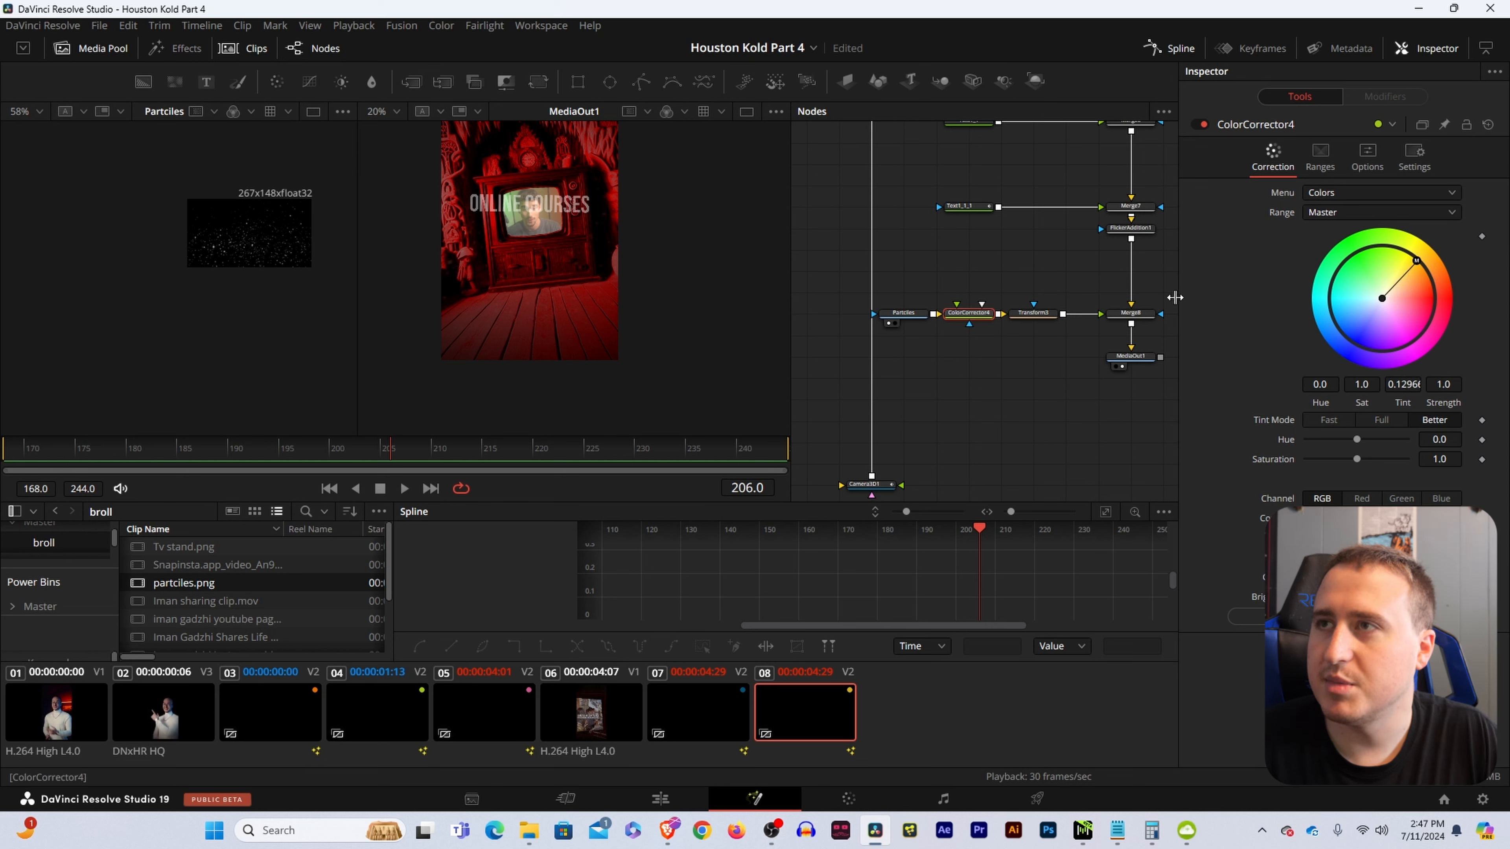
click(1109, 316)
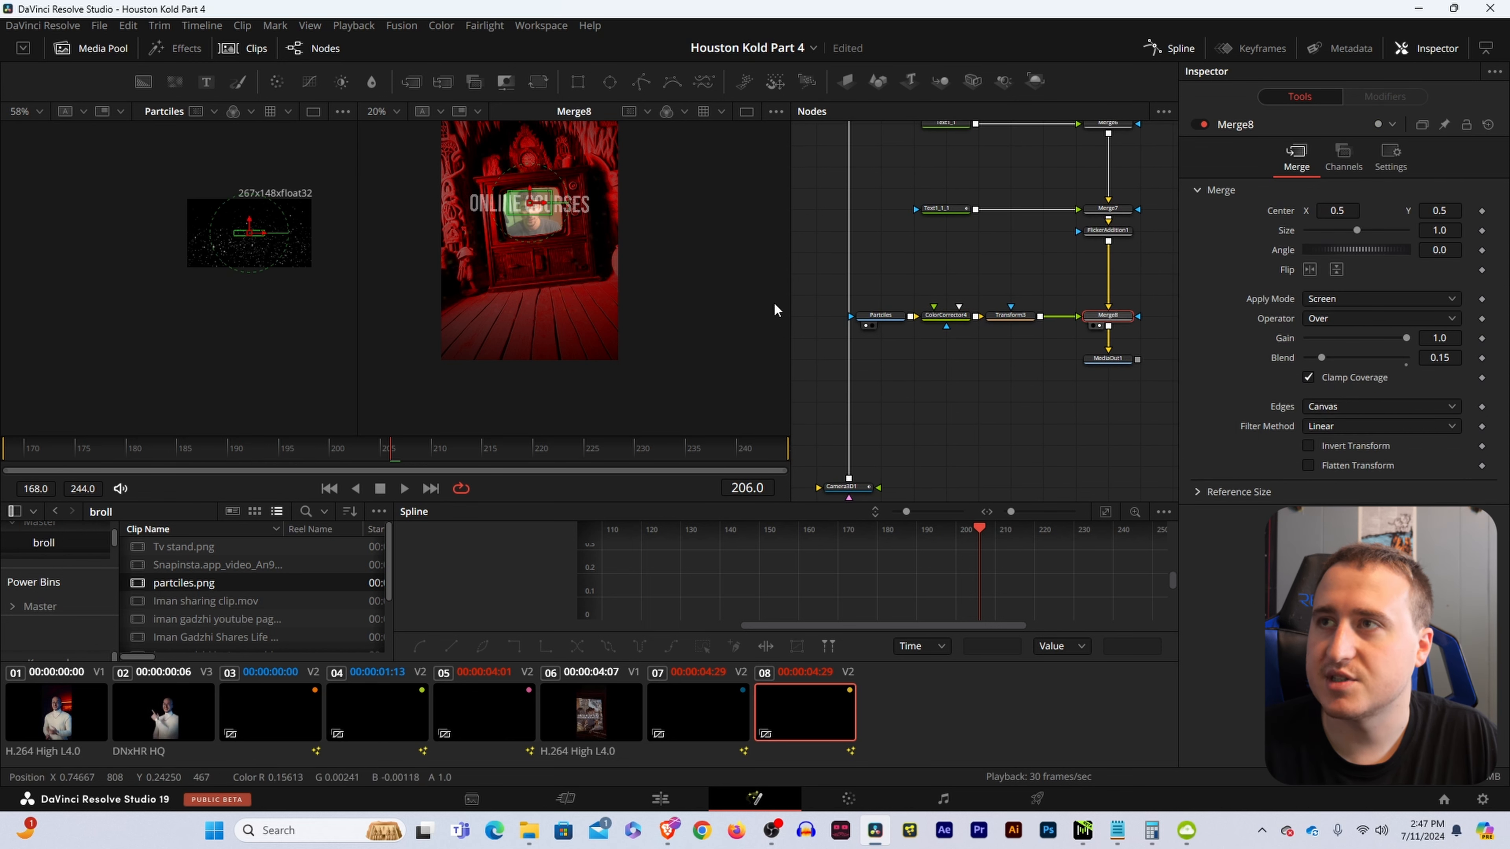
click(945, 321)
scroll(566, 312, up, 5)
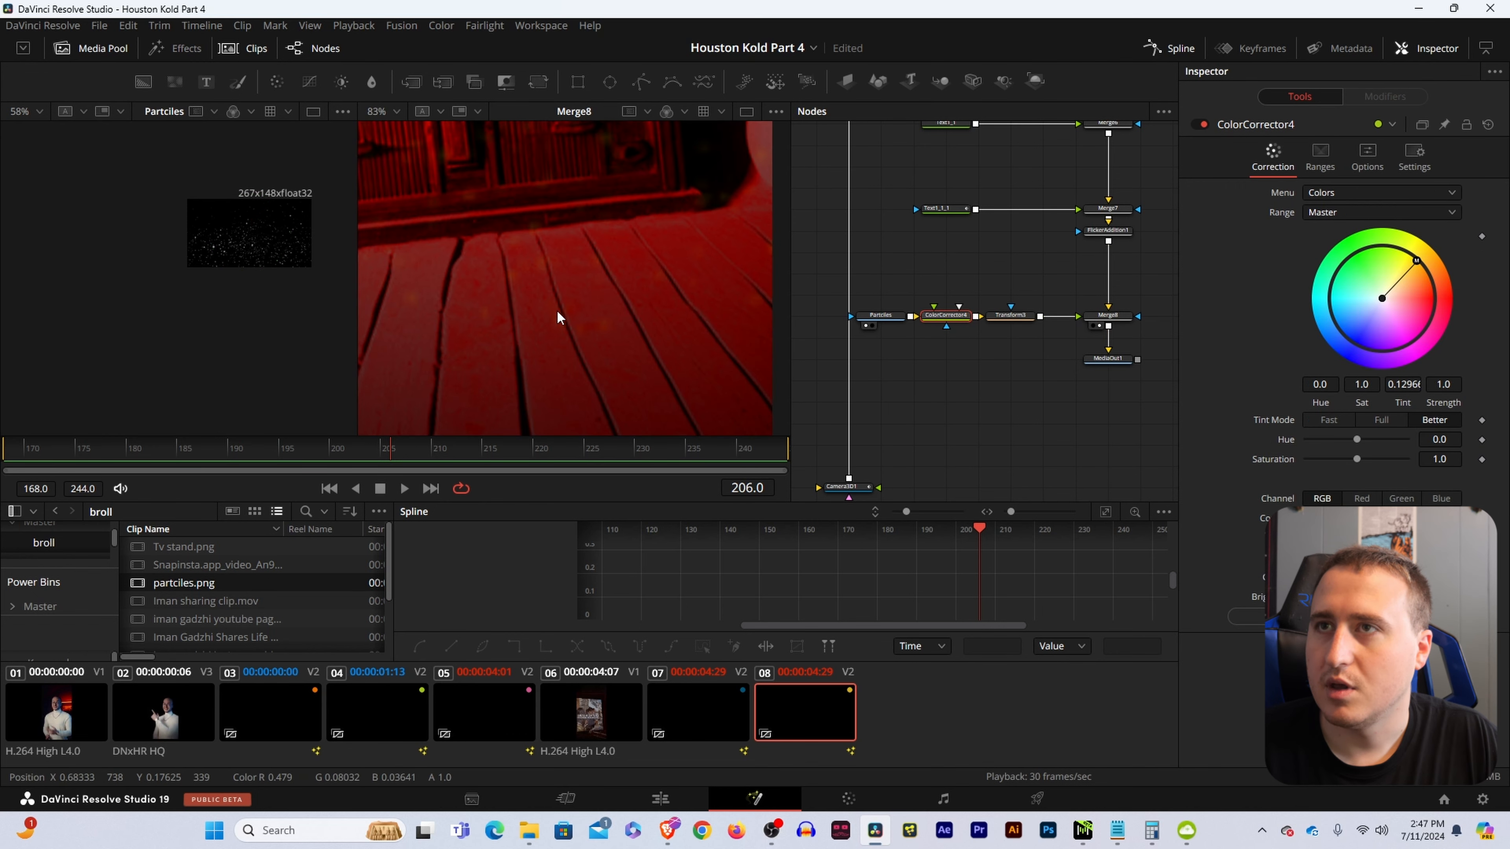
drag(1401, 283, 1428, 328)
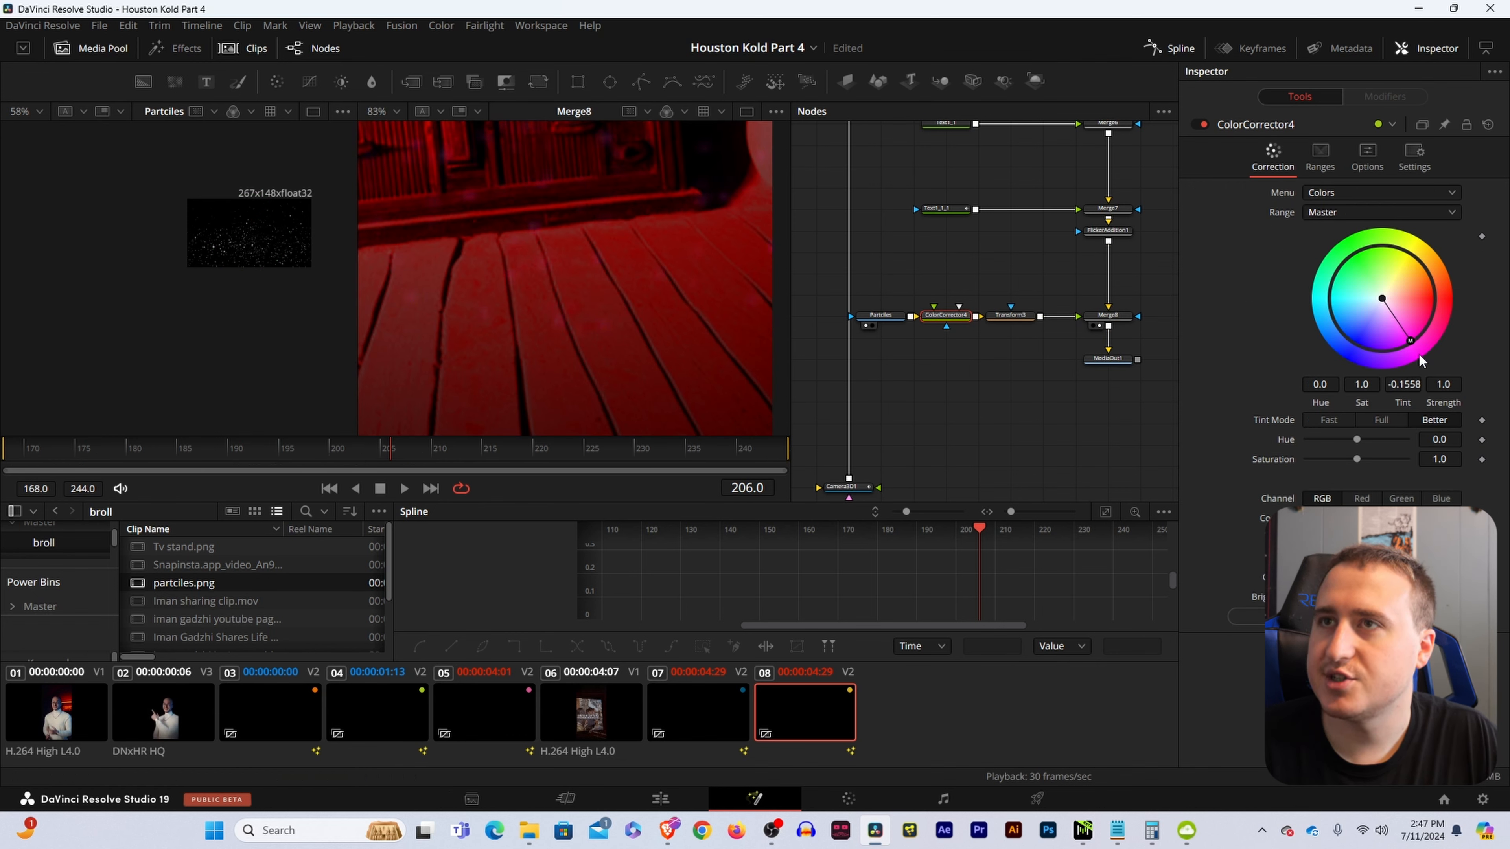
scroll(631, 300, down, 3)
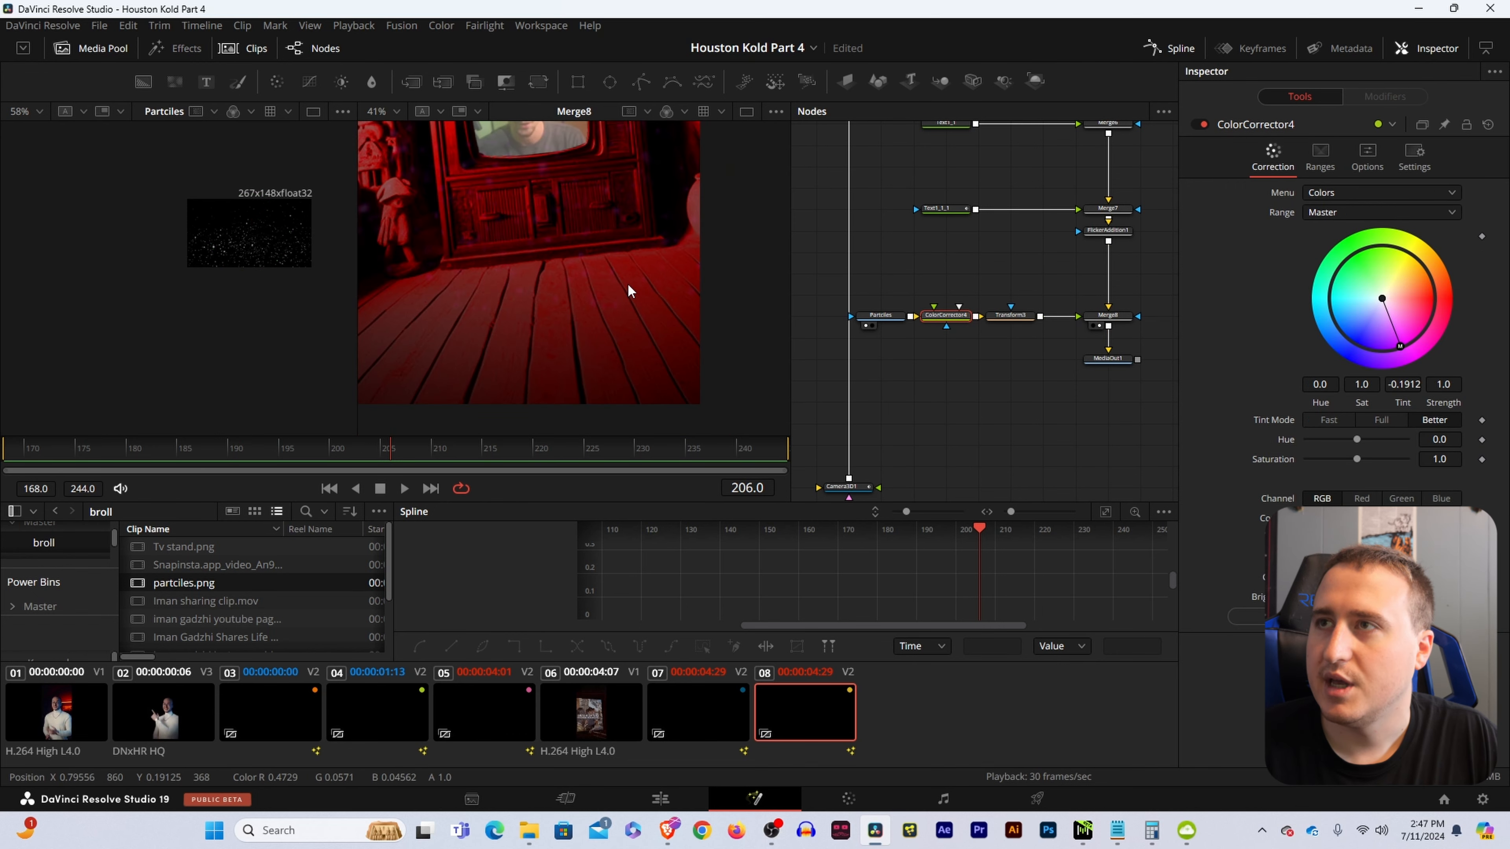
- Raise Merge8's Blend to 0.331
click(1010, 315)
click(1129, 316)
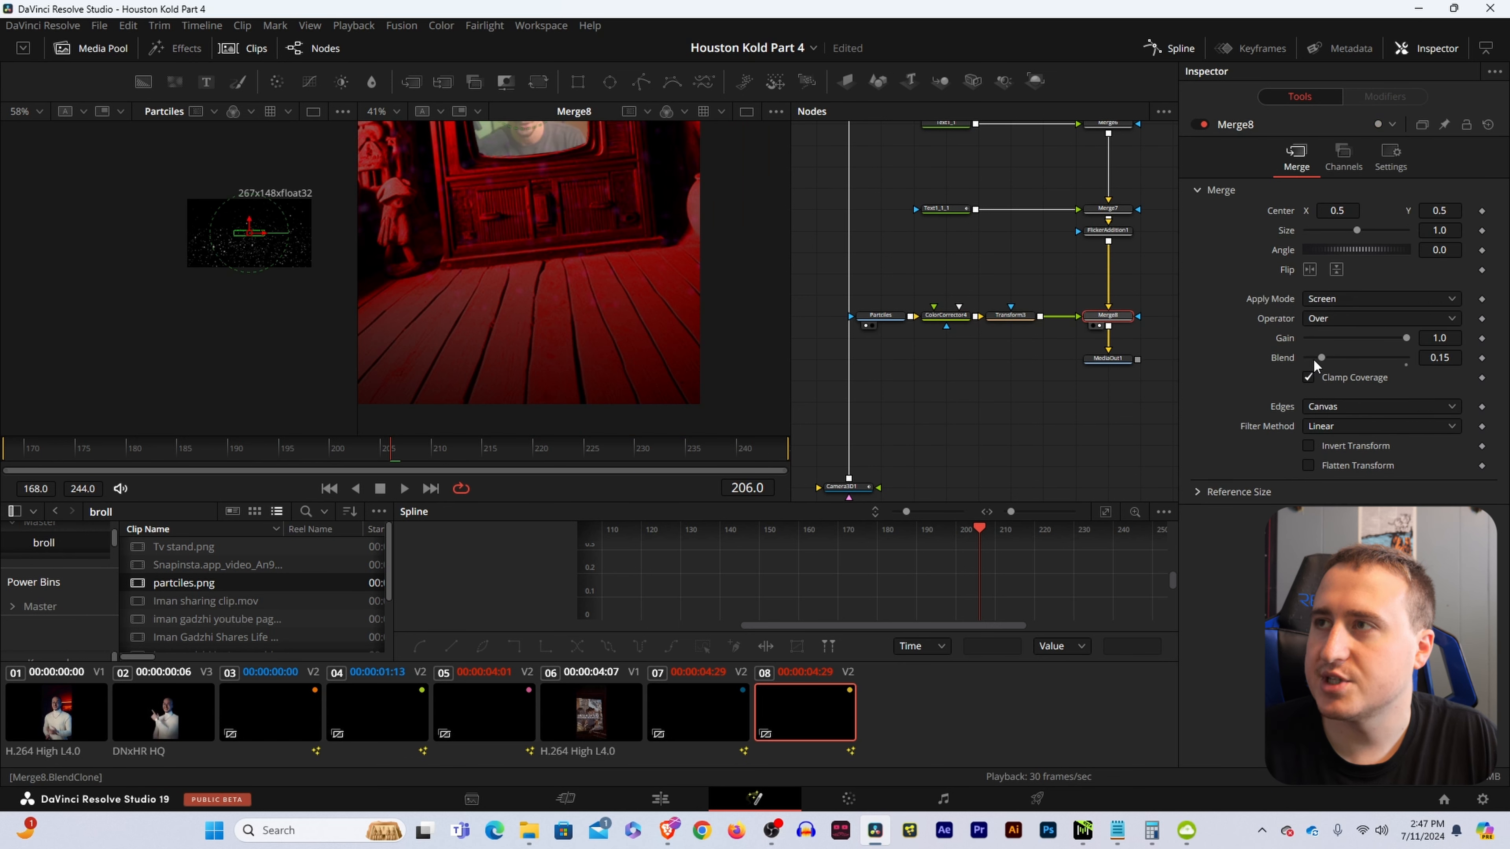
drag(1325, 360, 1359, 366)
scroll(775, 255, down, 3)
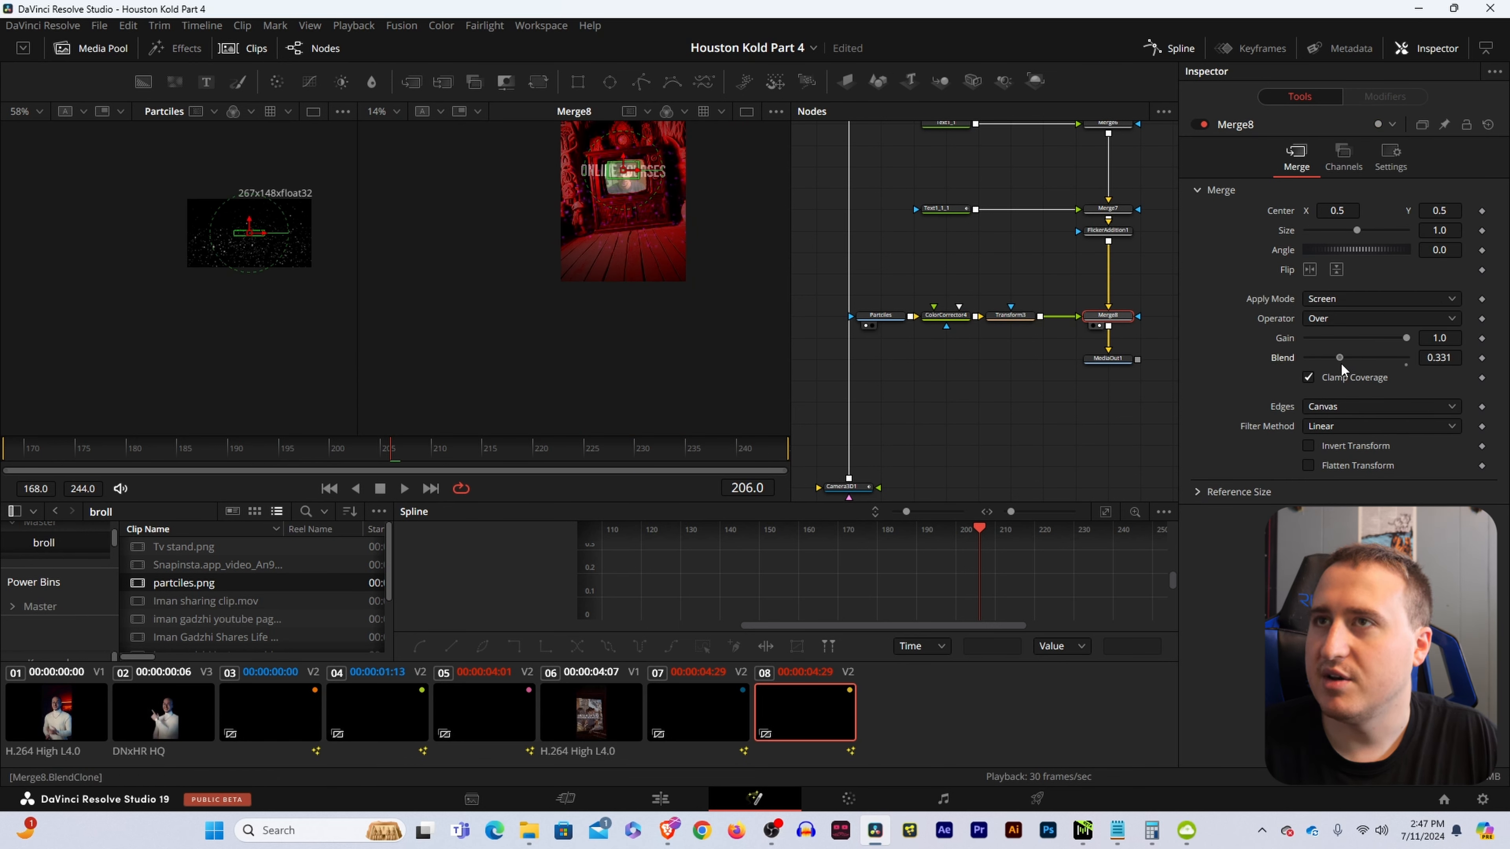
- Change the particle Color Corrector to a faint orange tint with Tint 0.1372 and Strength 0.0792
drag(1340, 364, 1390, 288)
click(946, 316)
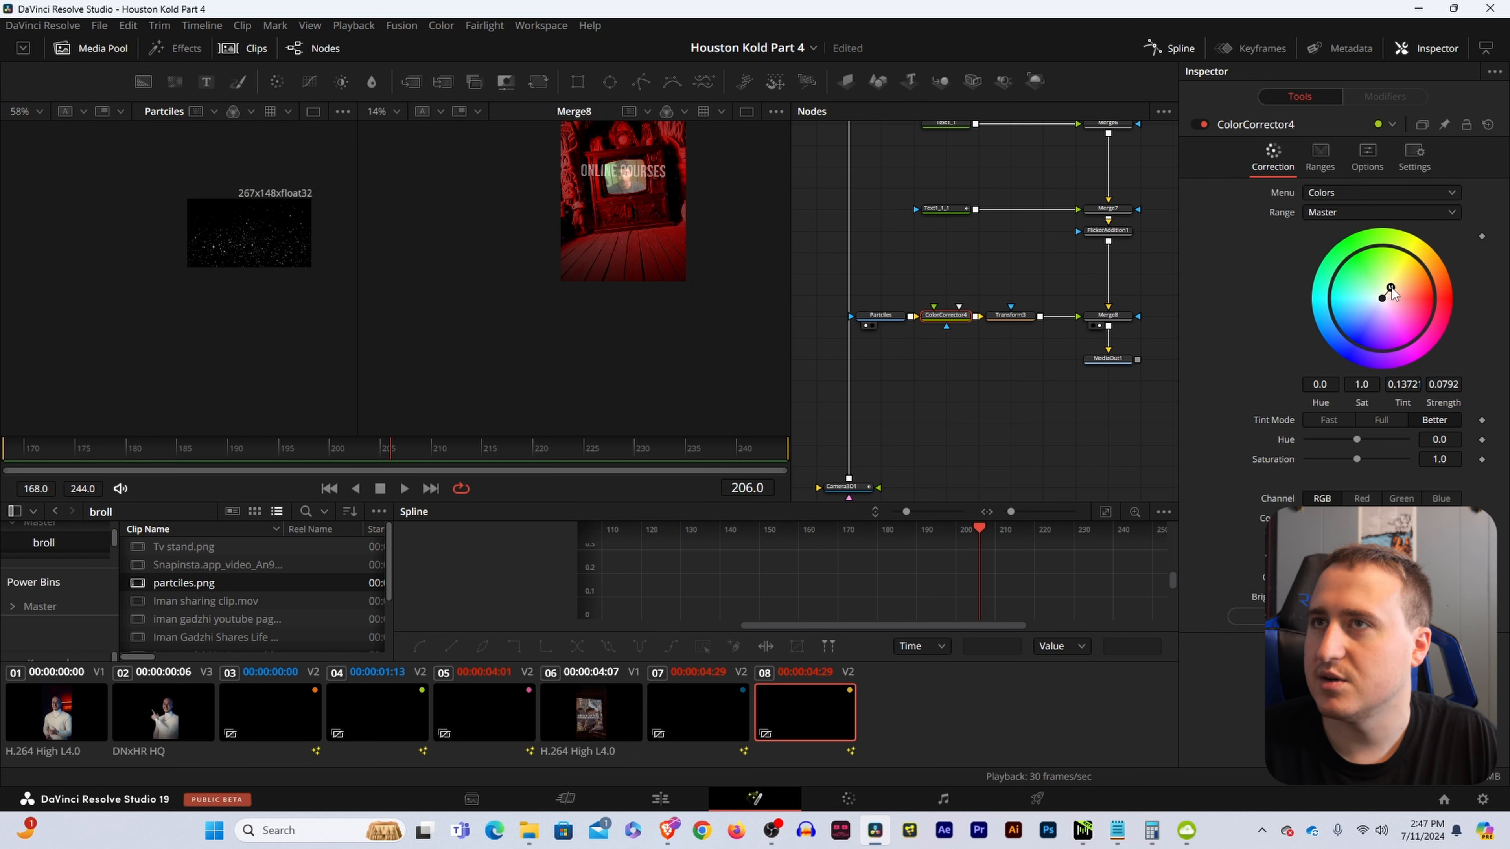
scroll(623, 232, down, 3)
click(949, 380)
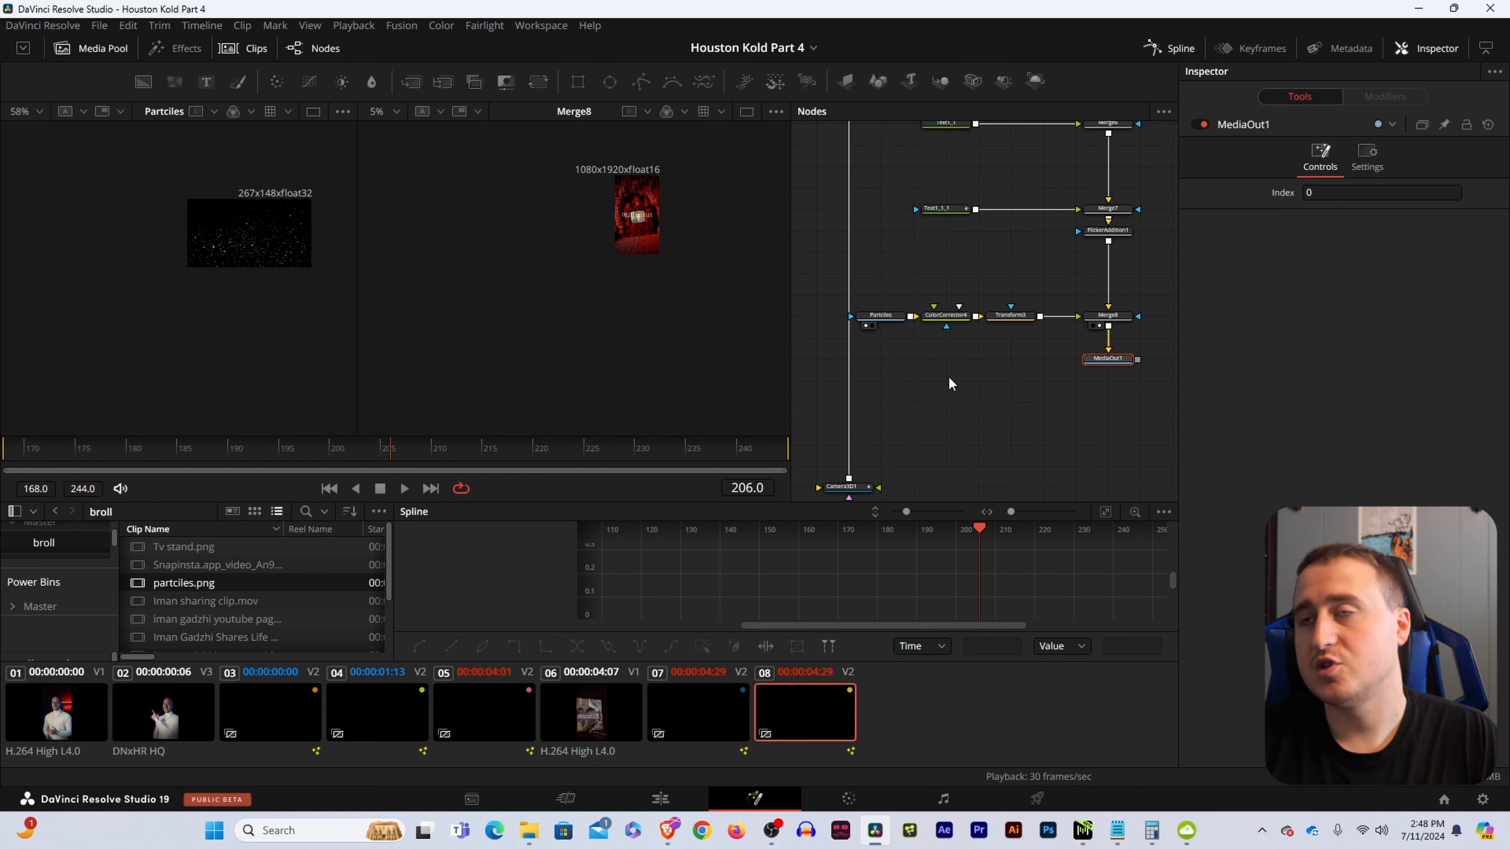